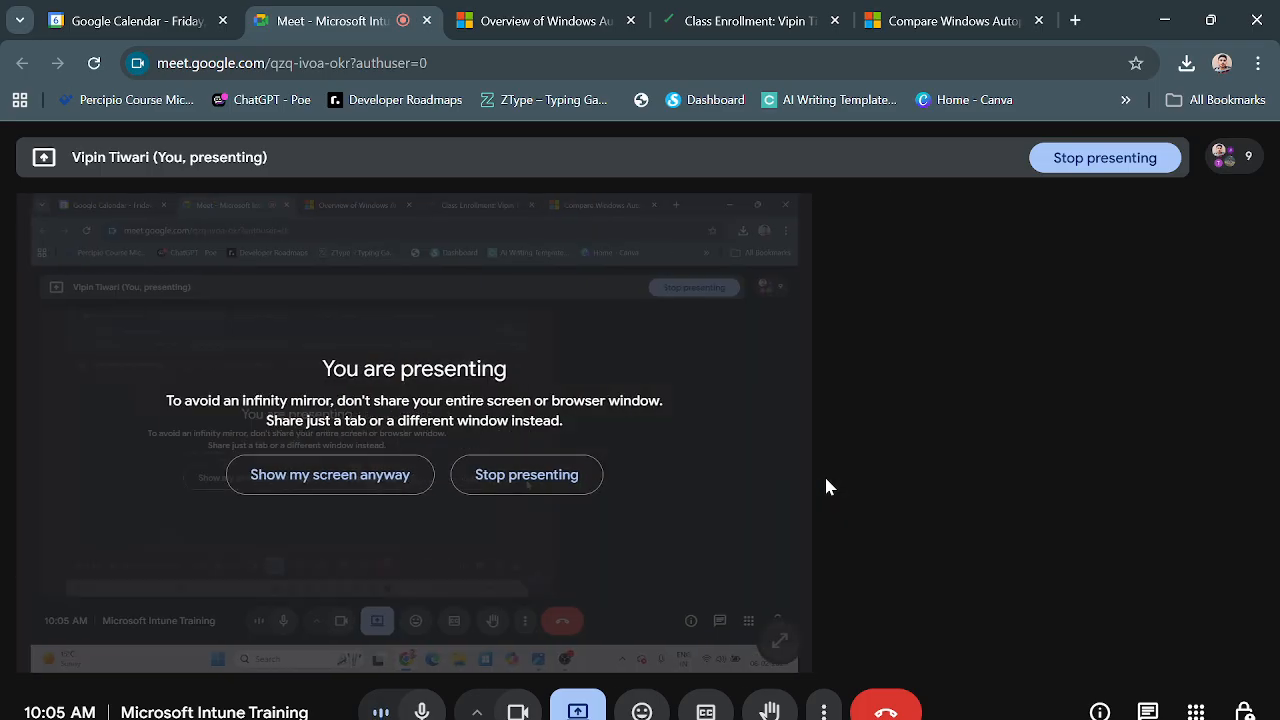
Go from the Google Meet call to the Class Enrollment page and bring the lab window forward
mouse_move(866, 466)
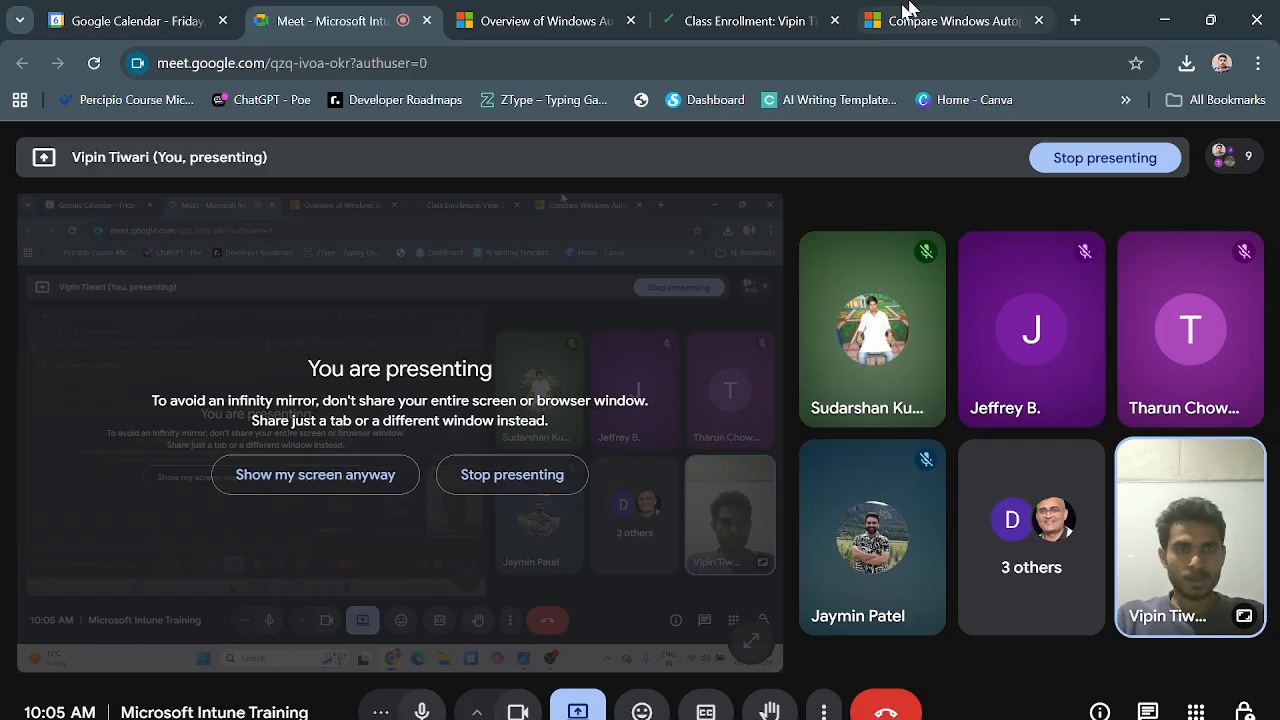
click(755, 30)
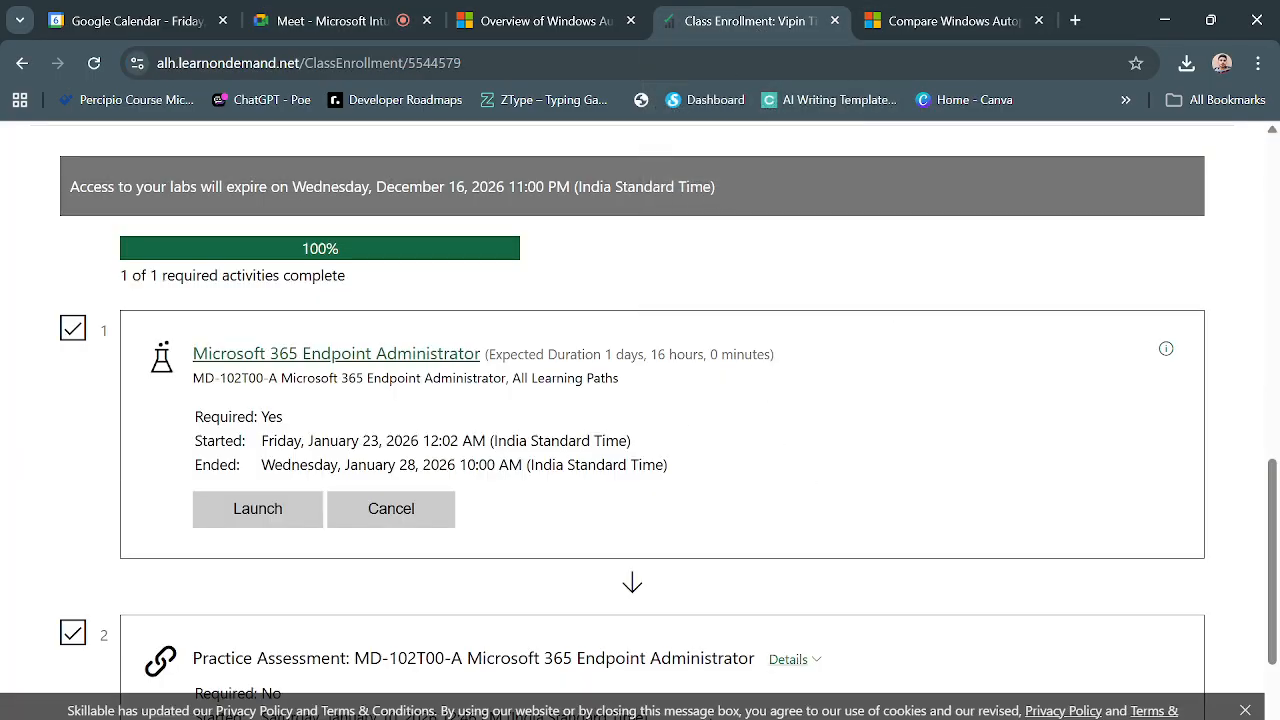
click(600, 645)
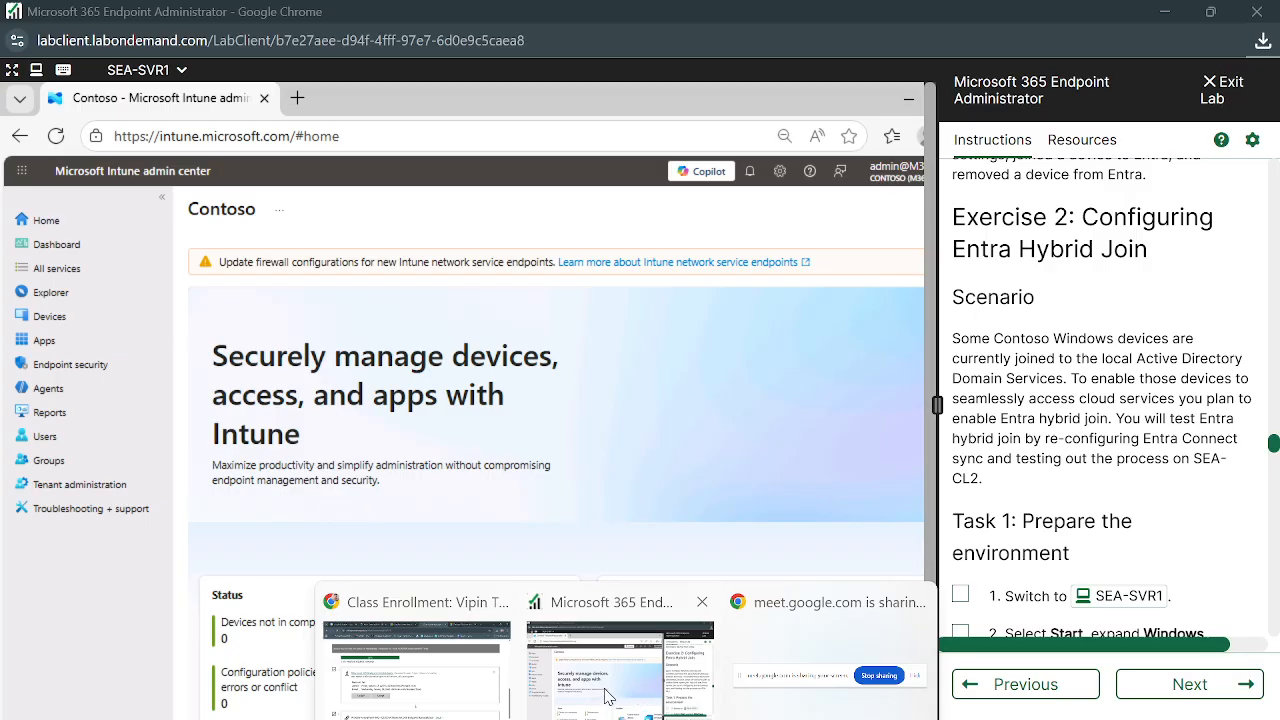
scroll(1113, 432, down, 2)
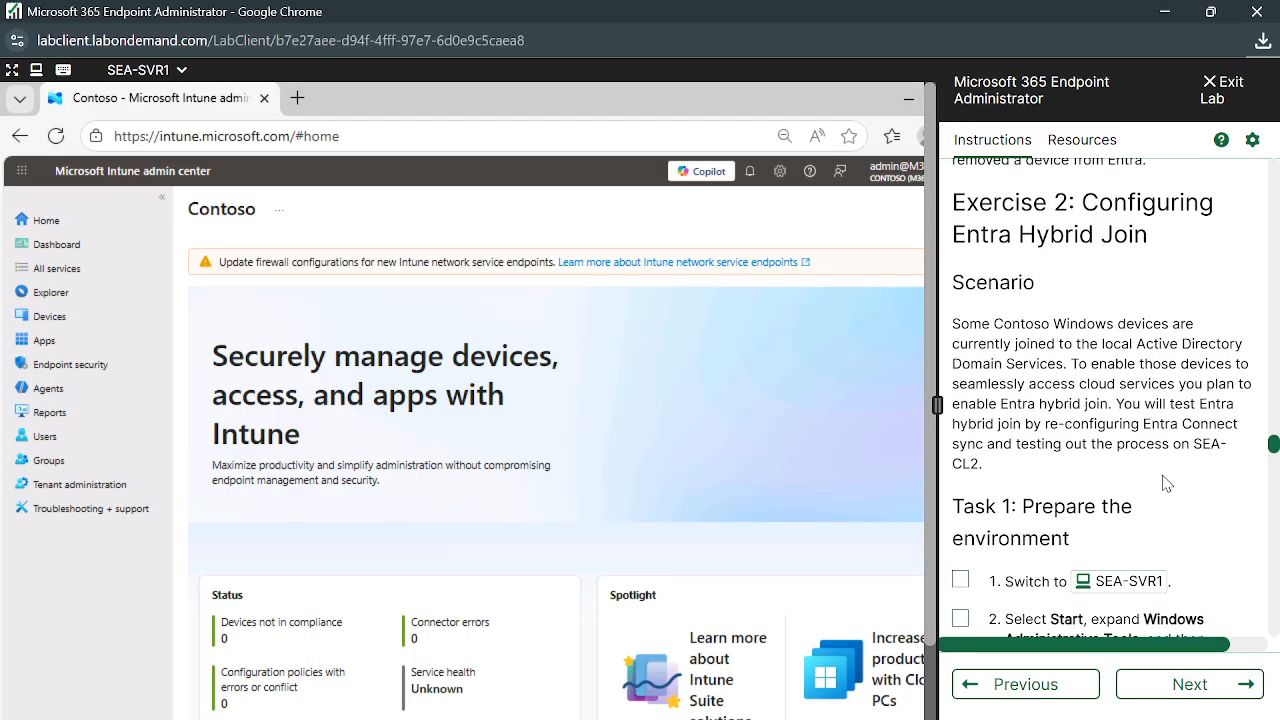
scroll(1160, 478, down, 1)
scroll(1165, 483, down, 1)
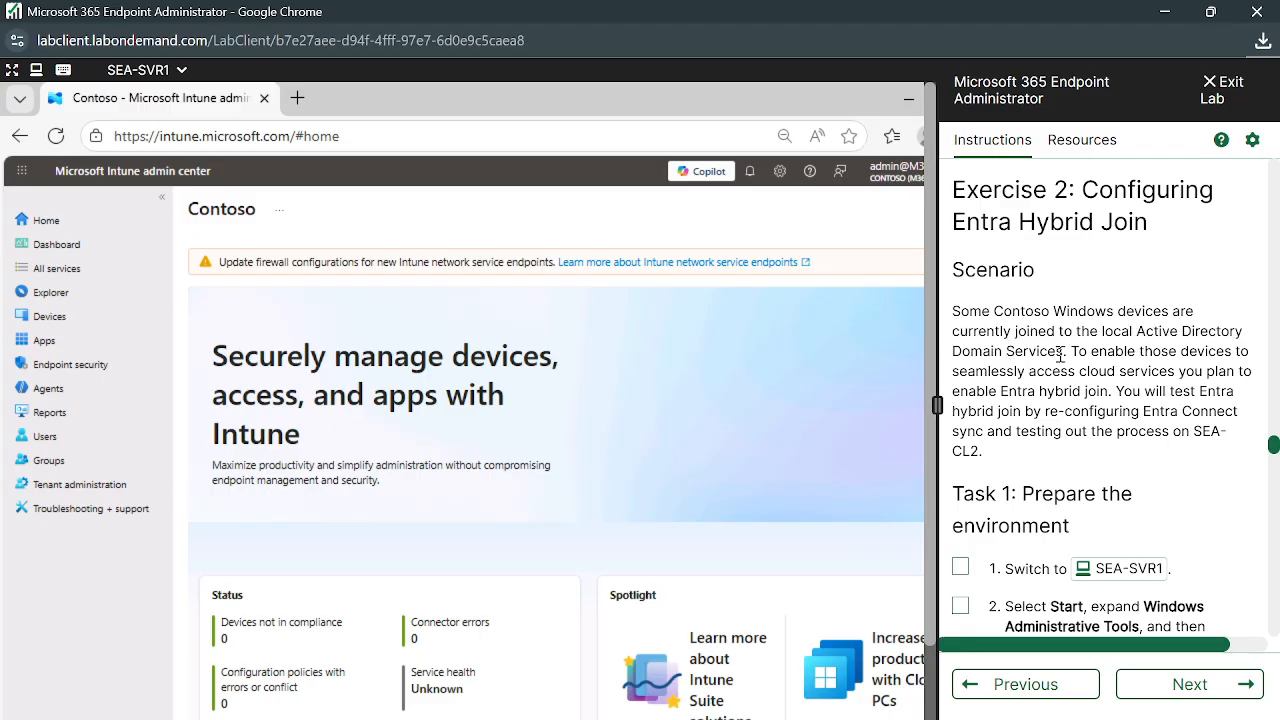
drag(1101, 331, 1066, 352)
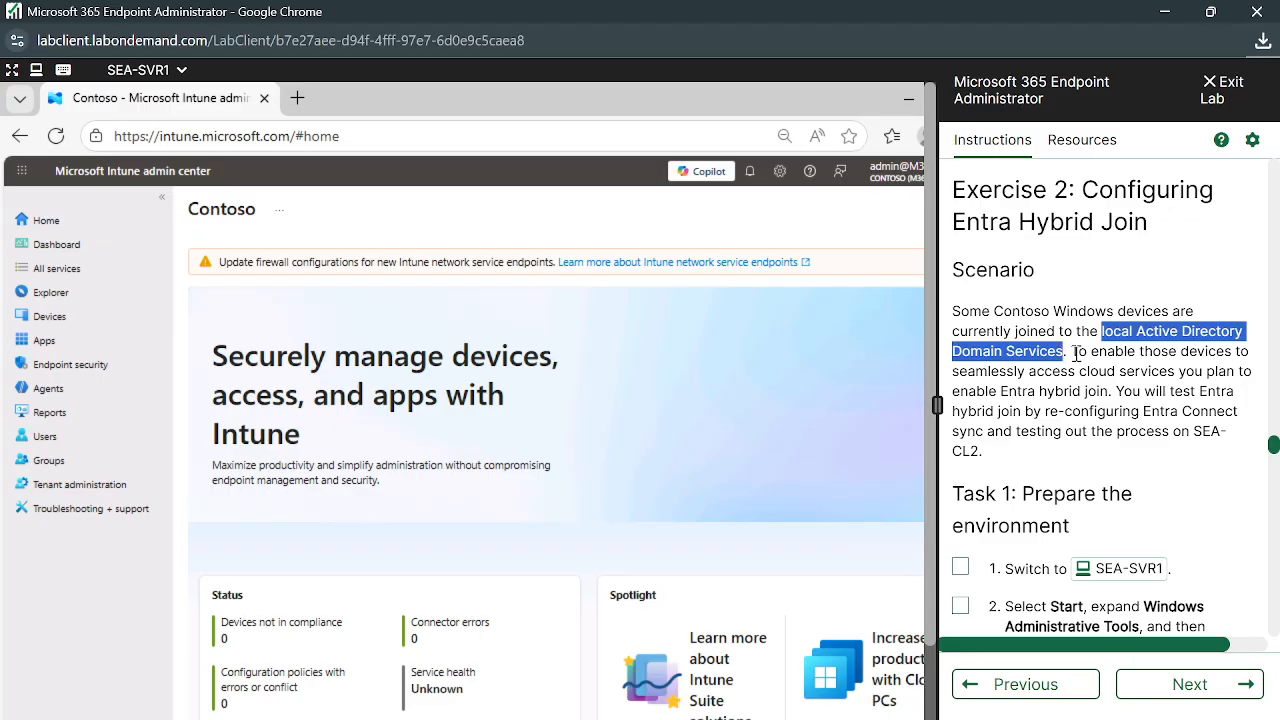
click(1073, 352)
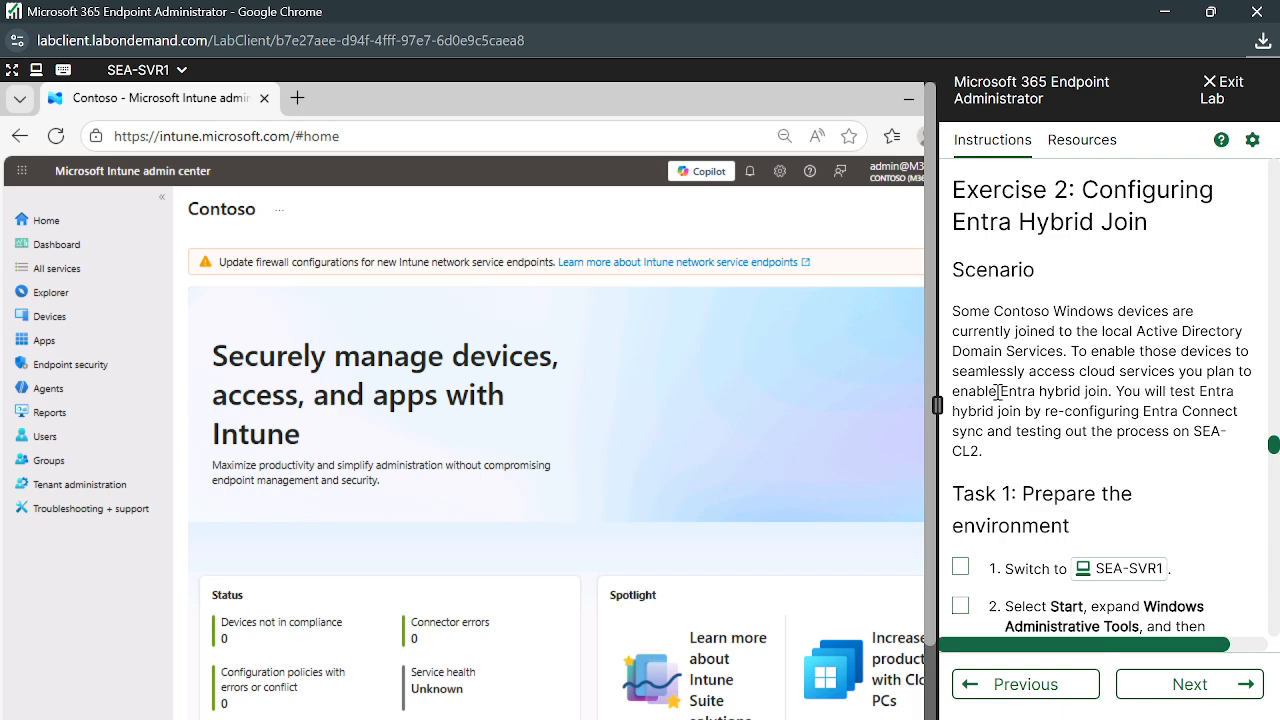
drag(999, 392, 1112, 392)
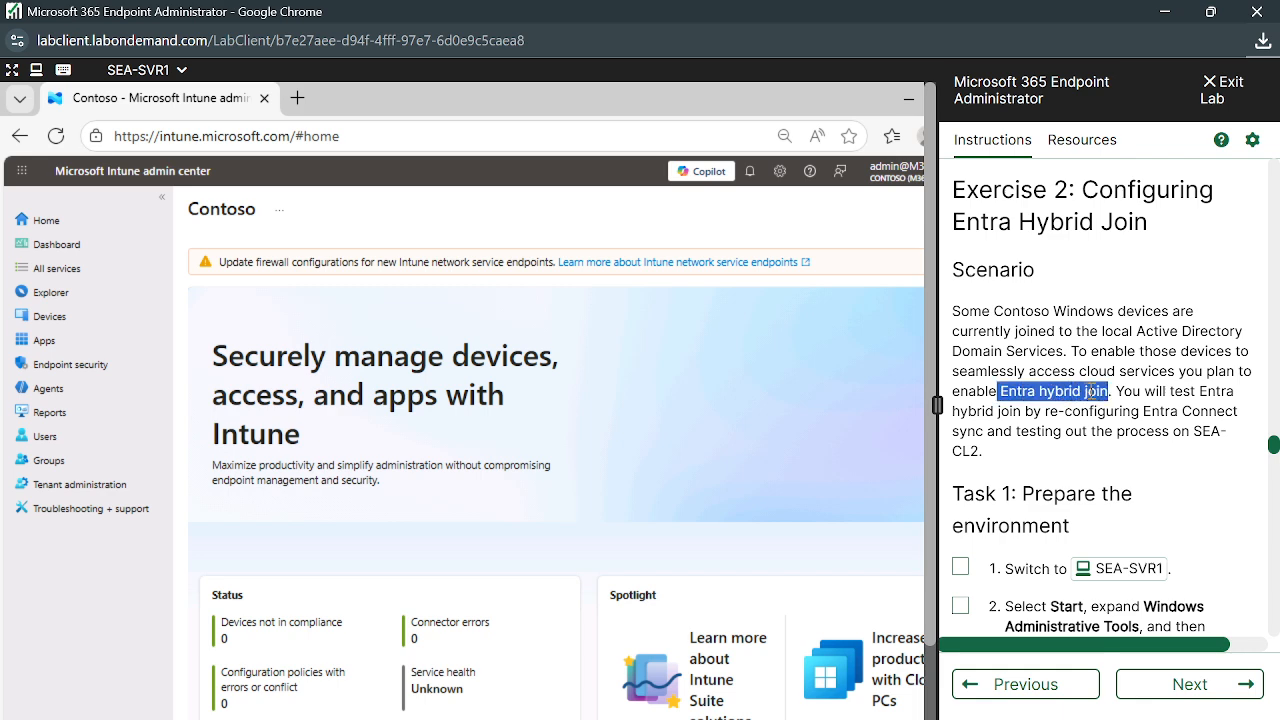
click(1074, 393)
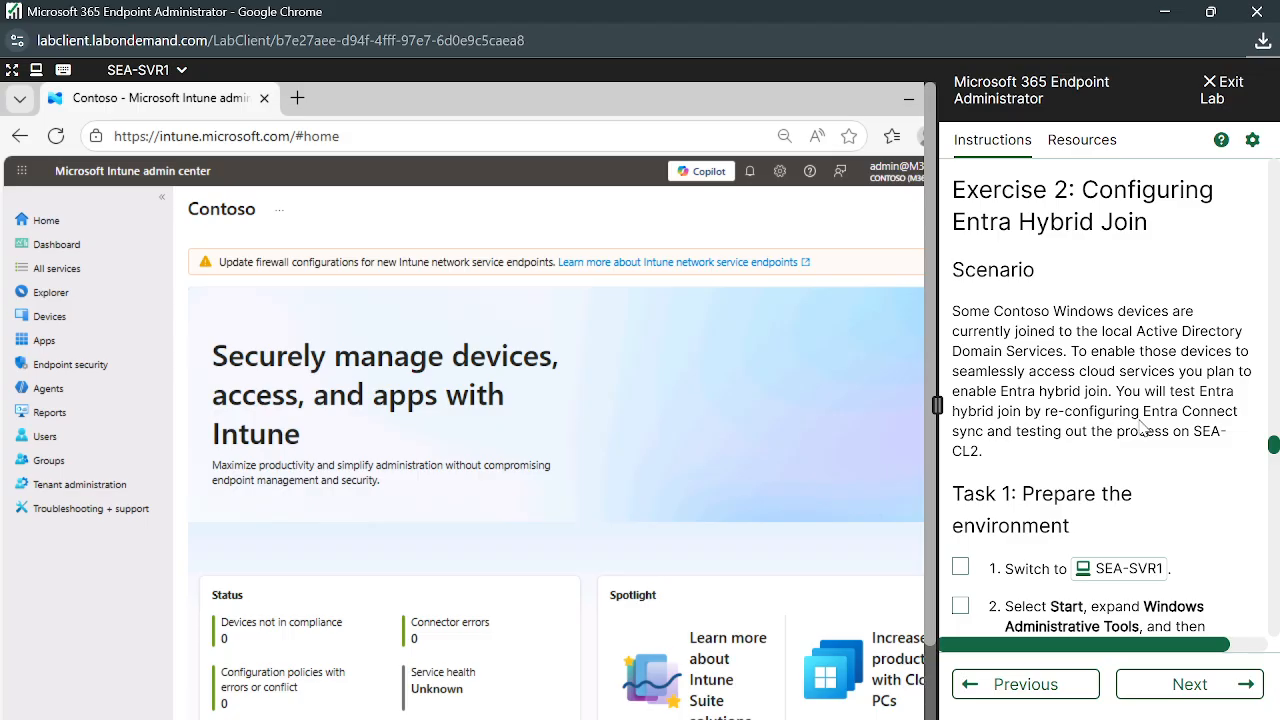
scroll(1140, 428, down, 1)
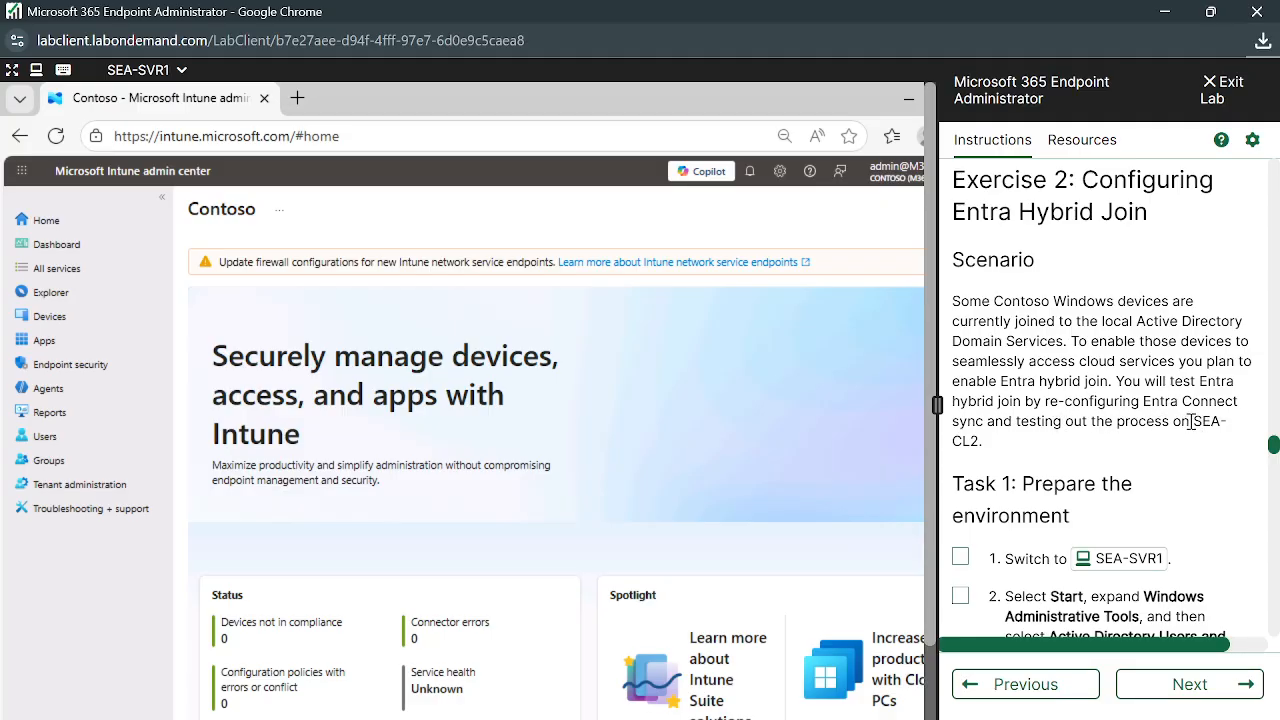
drag(1192, 422, 980, 441)
click(1022, 461)
Highlight the 'Entra Connect sync' and 'local Active Directory Domain Services' phrases in the scenario
drag(1145, 400, 987, 427)
click(1016, 453)
drag(1143, 400, 987, 426)
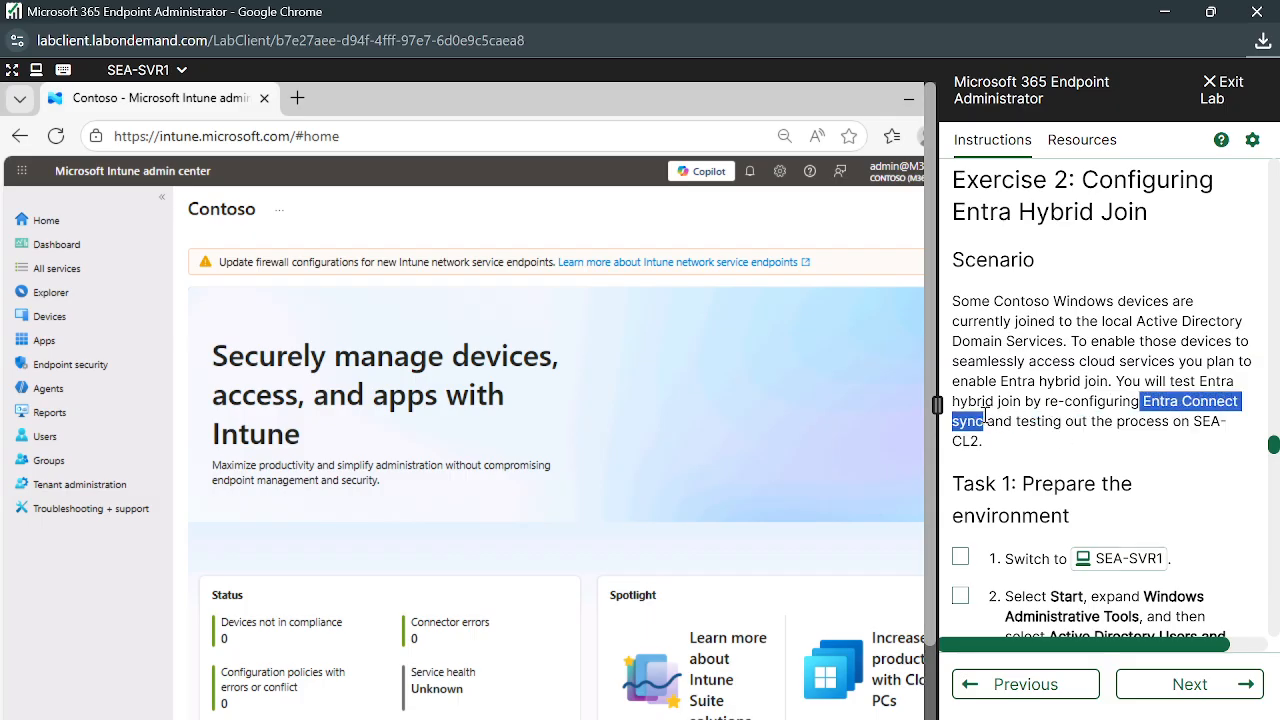
click(1018, 445)
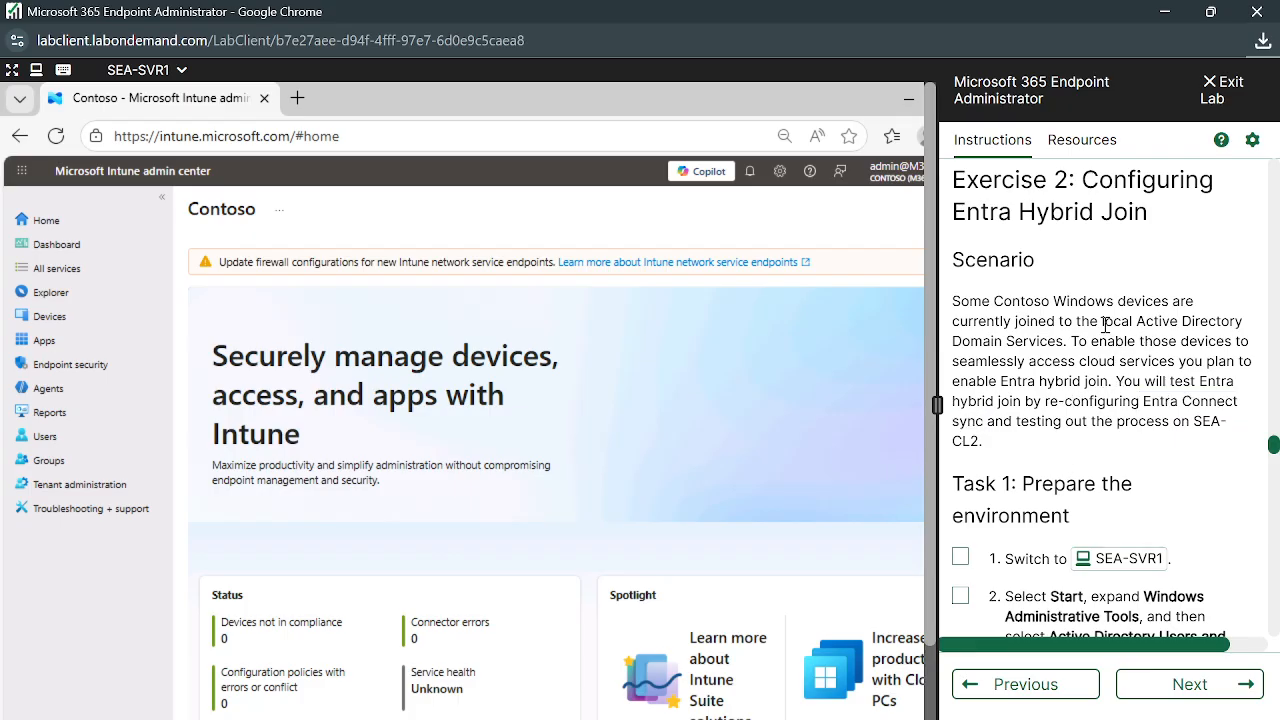
drag(1104, 325, 1069, 338)
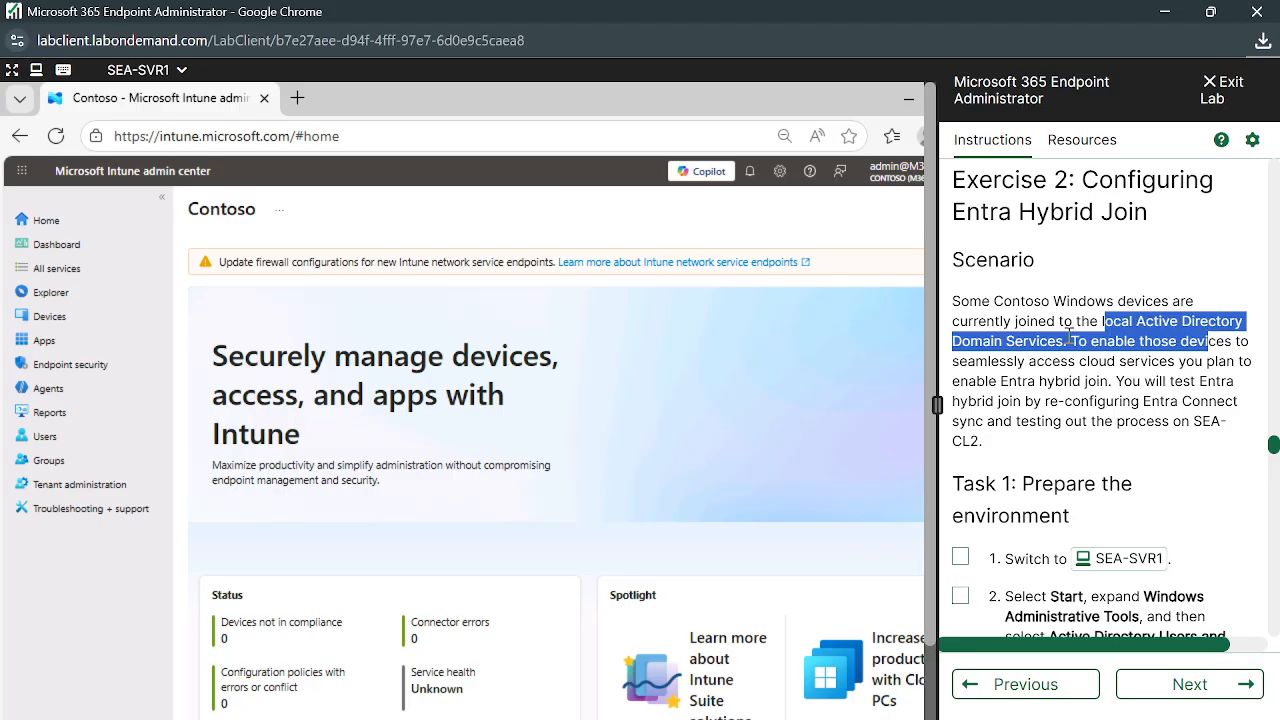
click(1024, 341)
Scroll the instructions to Task 1's first step, switching to SEA-SVR1
scroll(1082, 424, down, 1)
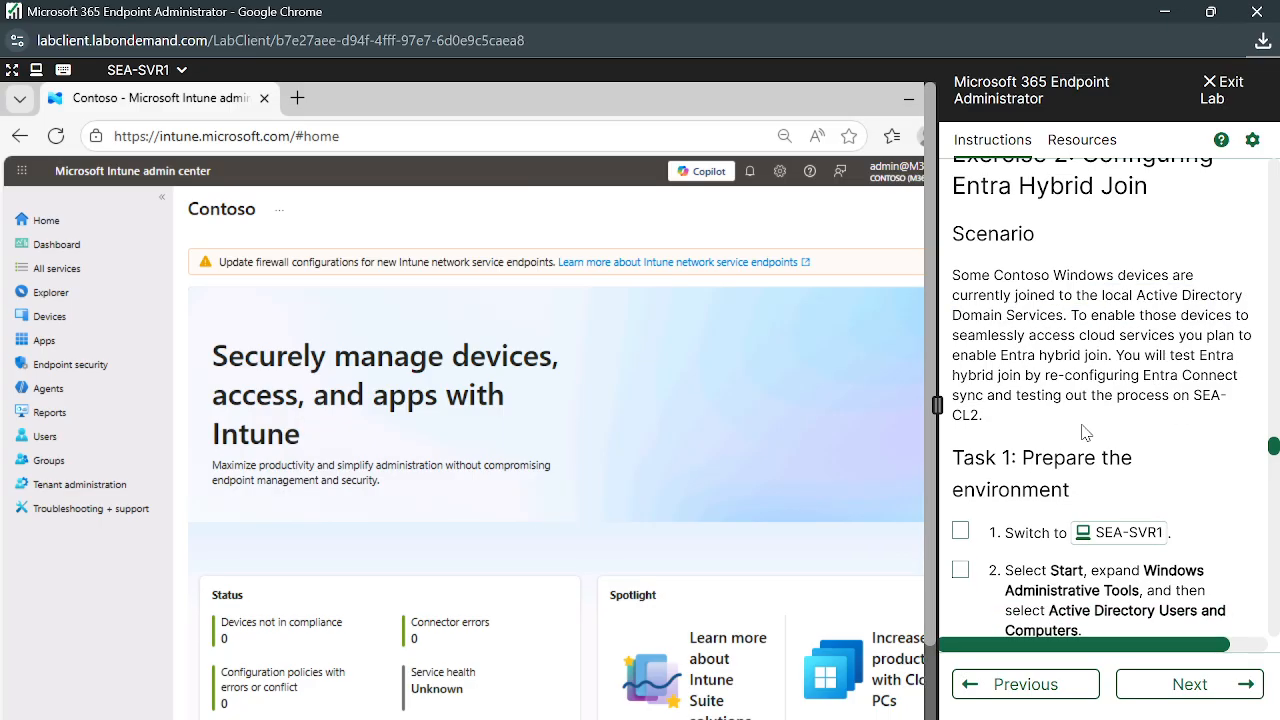
scroll(1085, 432, up, 2)
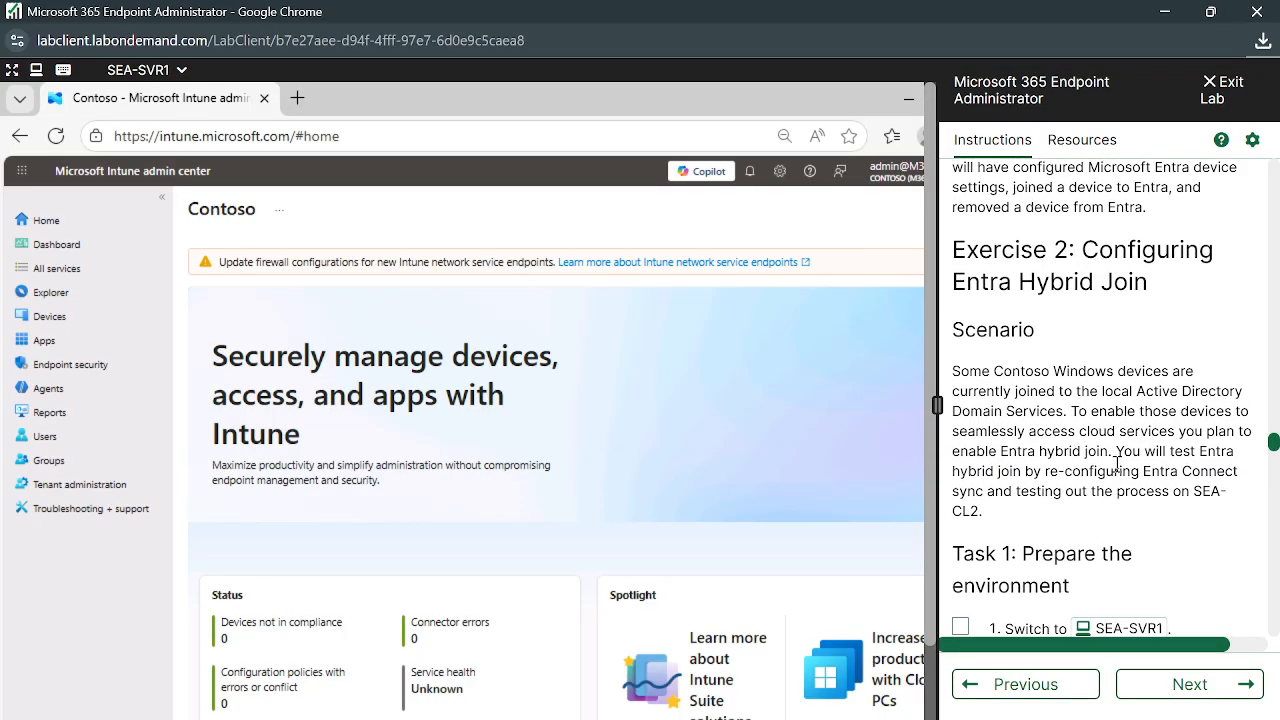
scroll(1154, 503, down, 1)
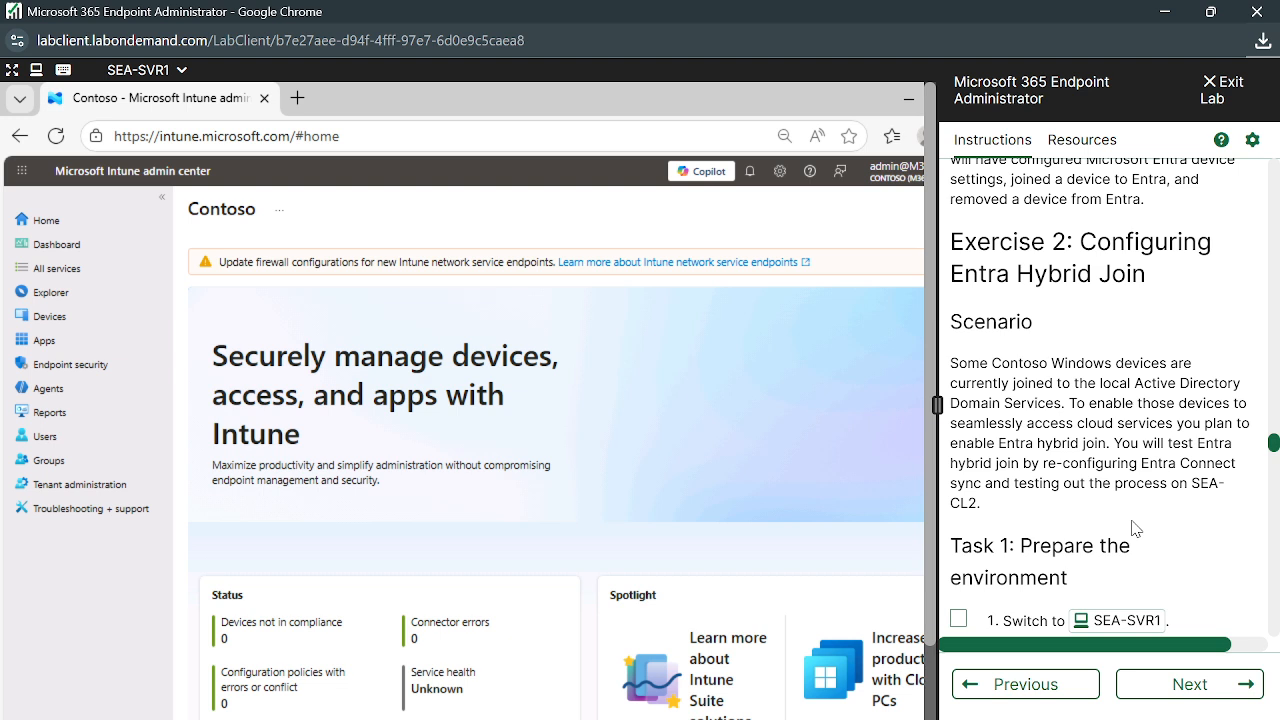
mouse_move(478, 716)
mouse_move(627, 719)
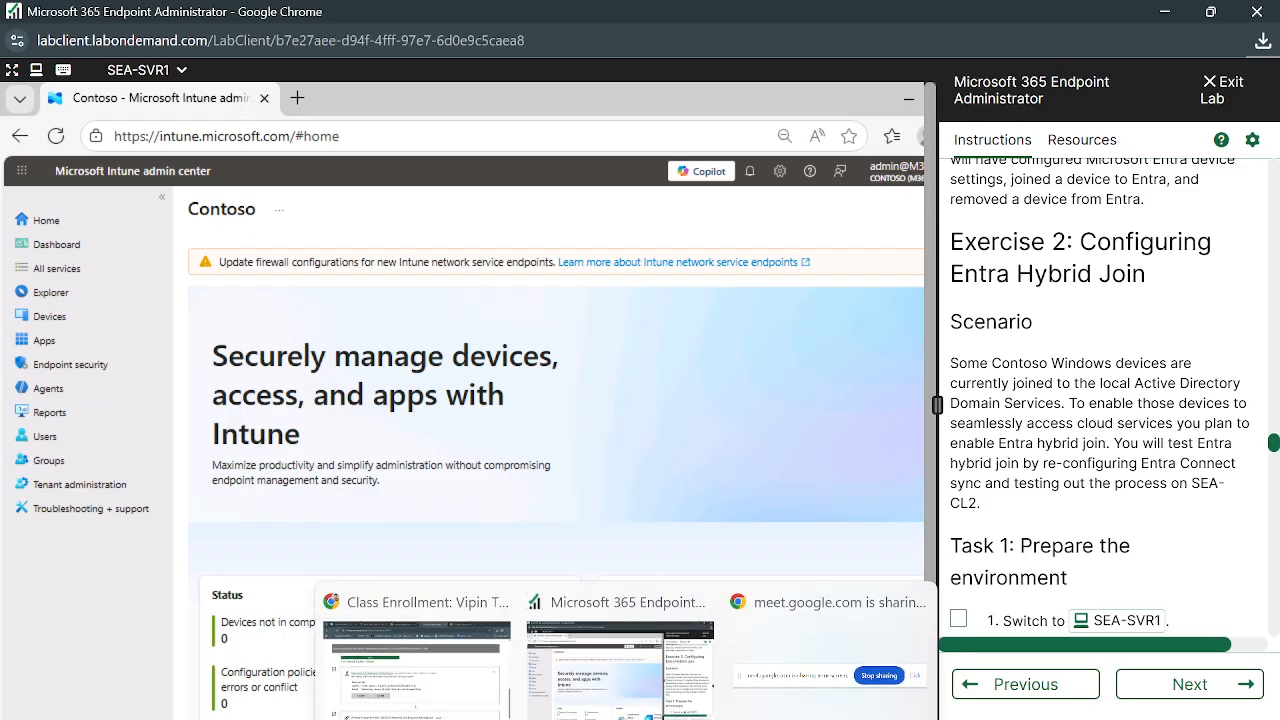
Check the participants in the Google Meet call, then return to the lab window
click(416, 665)
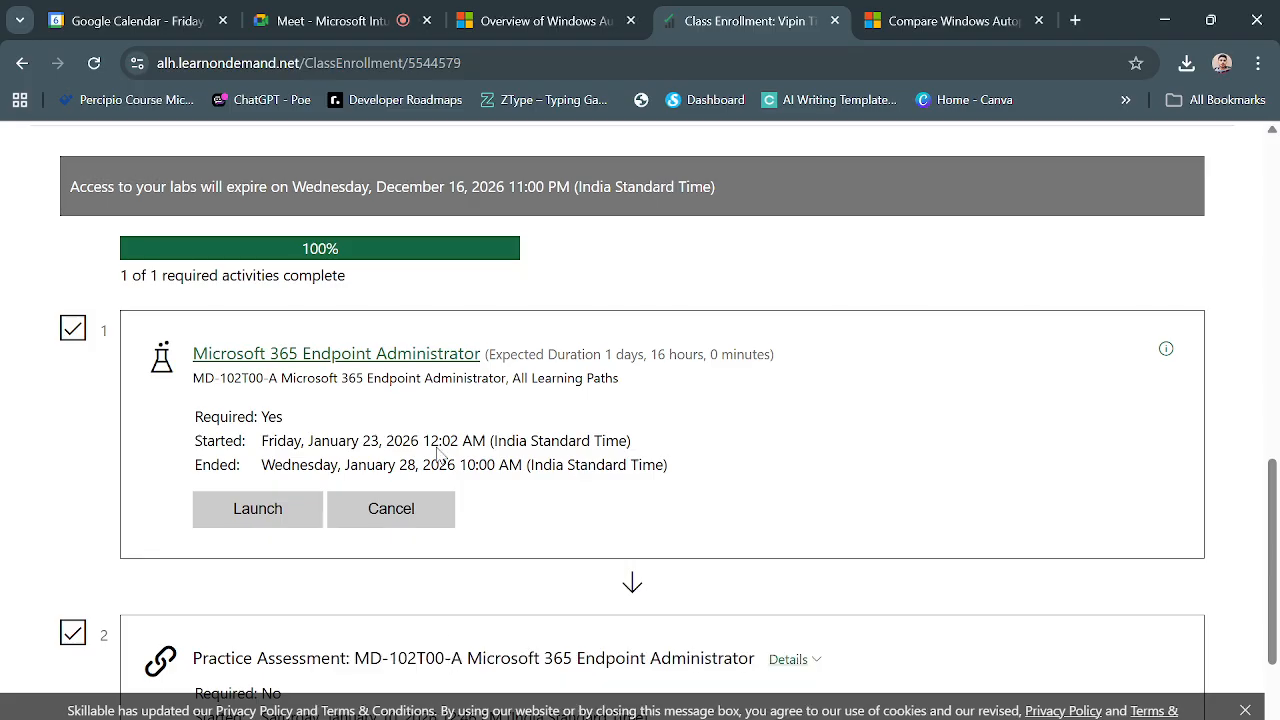
click(350, 18)
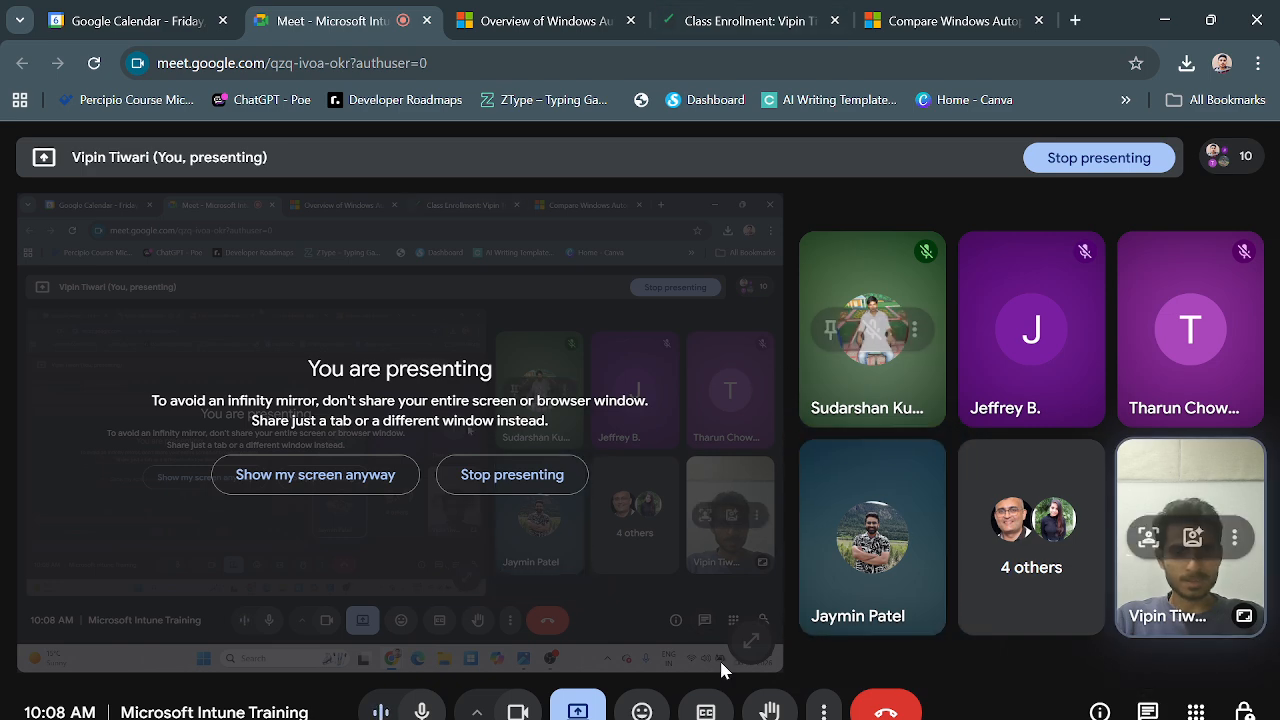
mouse_move(627, 719)
click(678, 706)
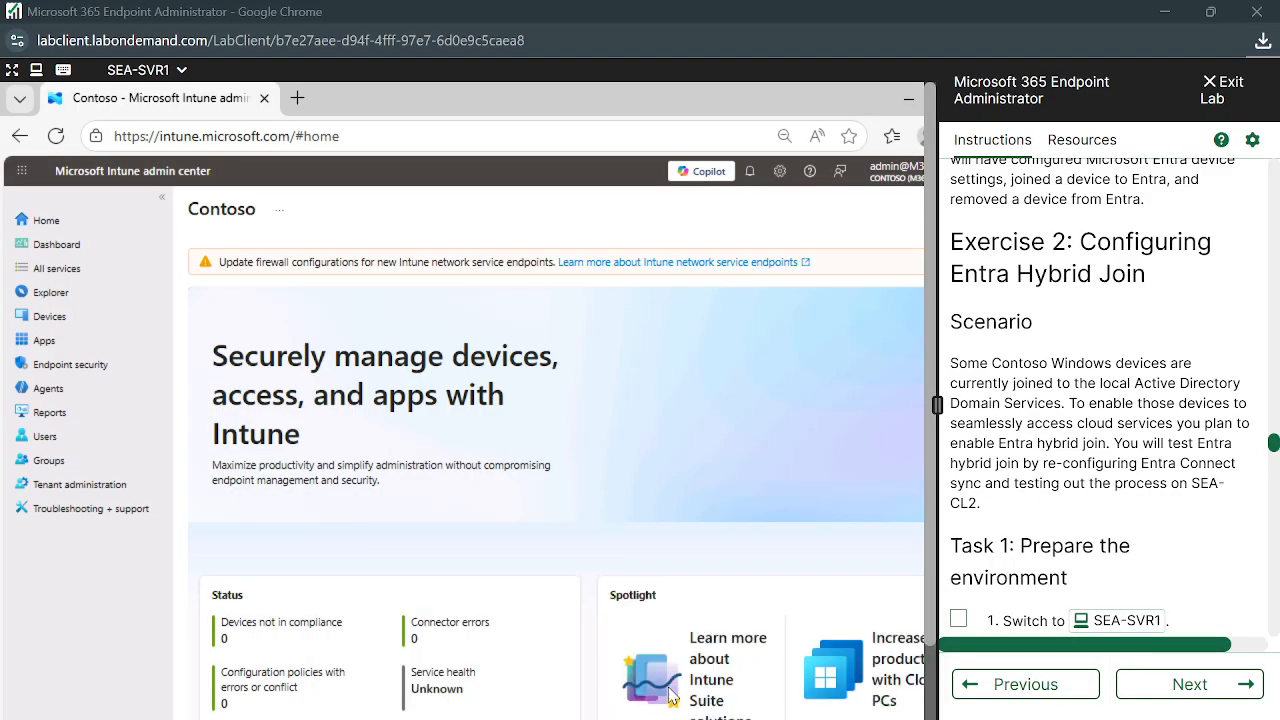
scroll(1097, 572, up, 1)
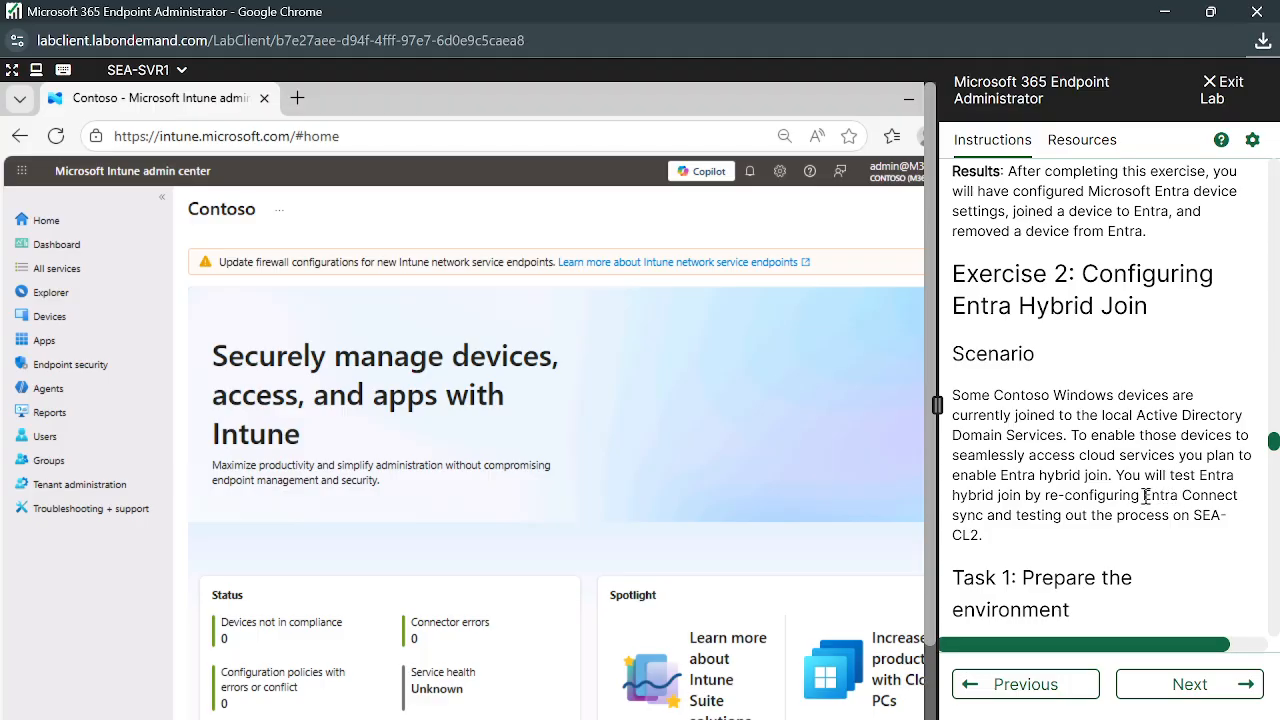
Highlight the 'Entra Connect sync' and SEA-CL2 text in the scenario
drag(1145, 497, 986, 517)
click(986, 517)
drag(1146, 500, 986, 515)
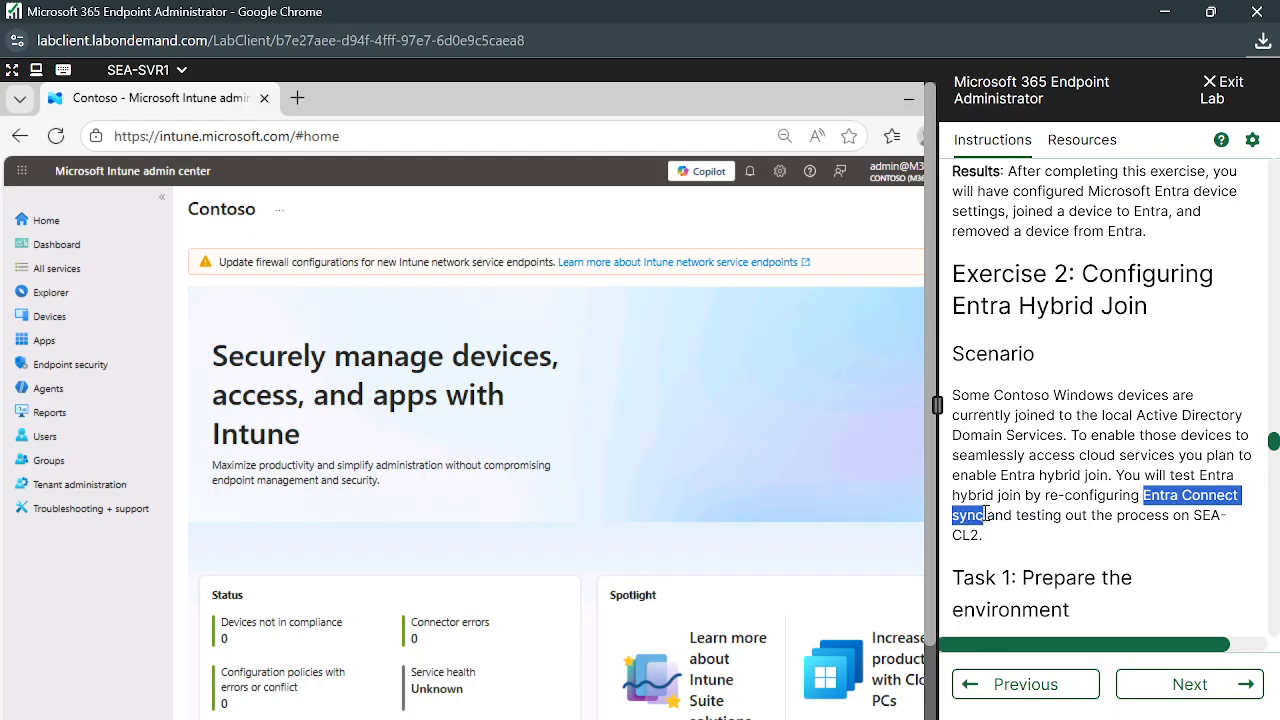
click(986, 516)
Scroll down to Task 1 steps 1–4 and open the Windows Start menu
scroll(1030, 531, down, 2)
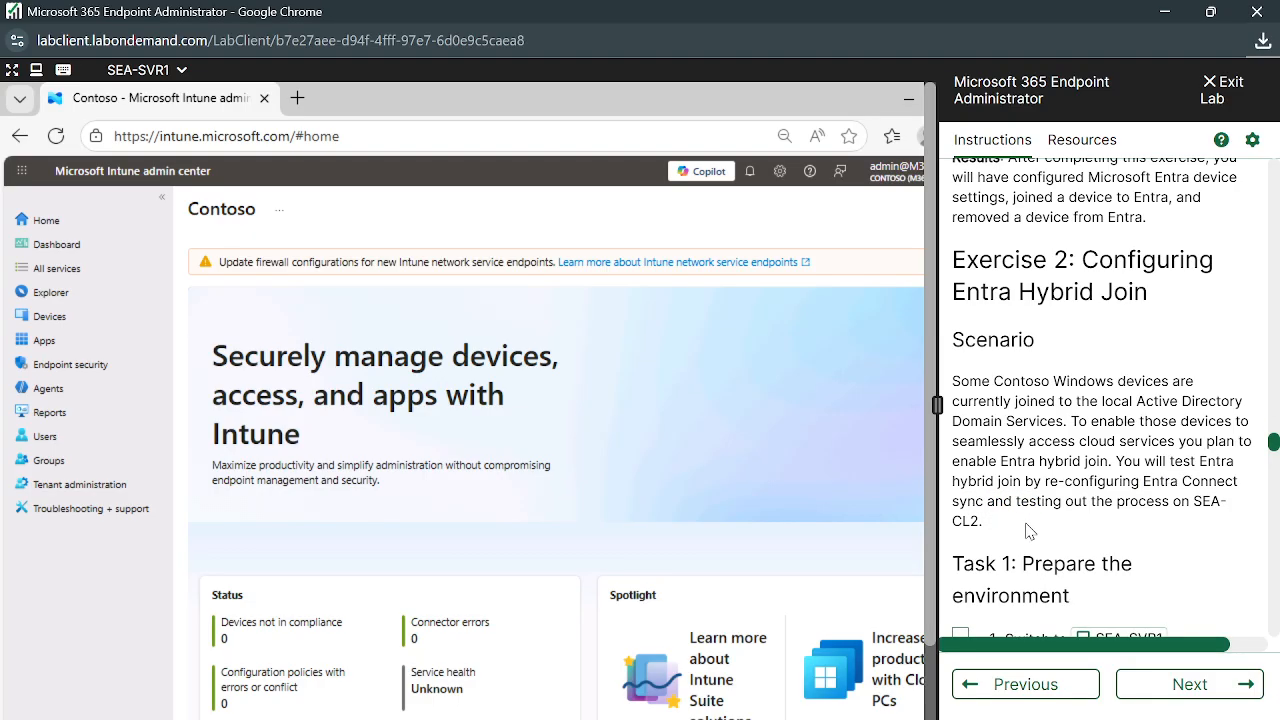
scroll(1030, 531, down, 4)
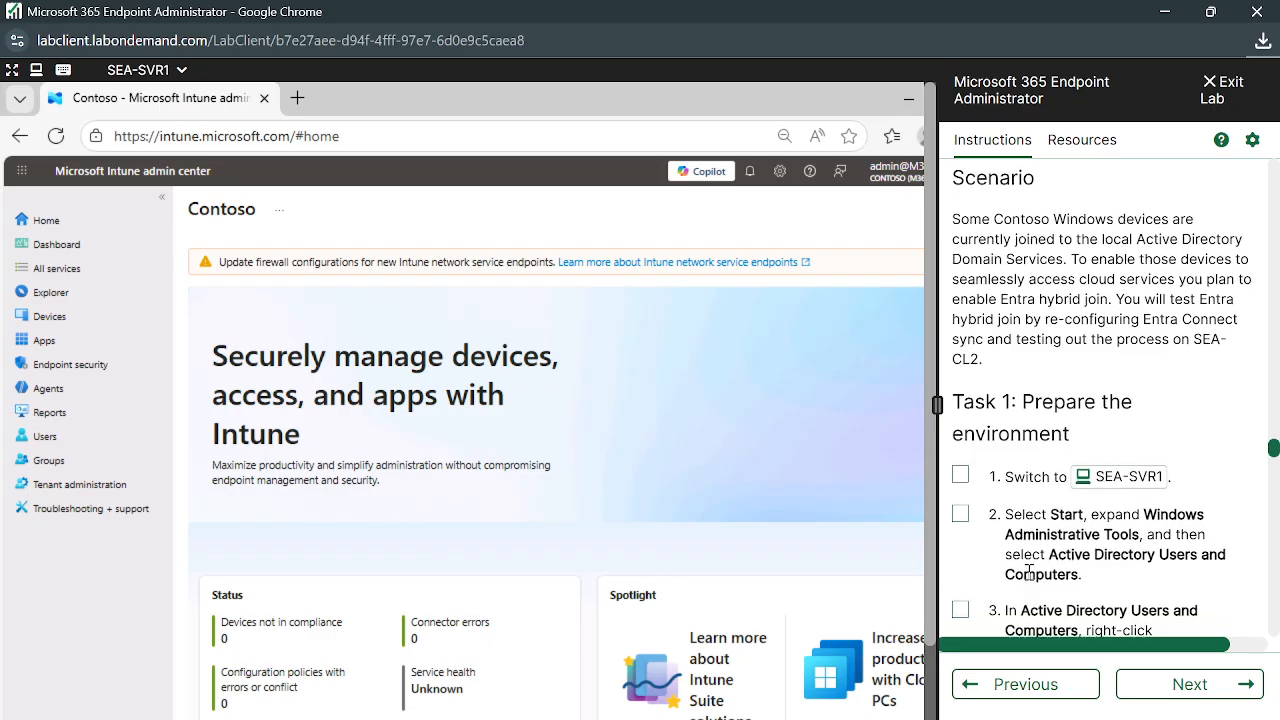
scroll(1118, 448, down, 1)
scroll(1100, 512, down, 1)
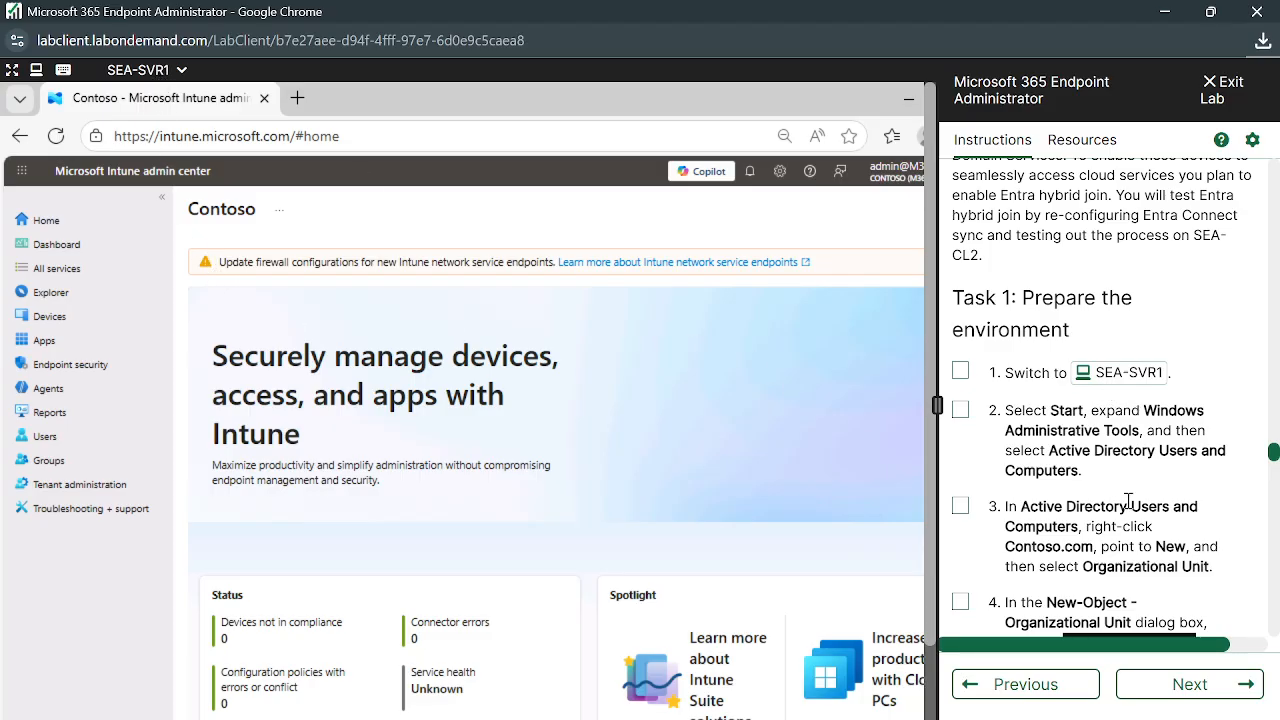
scroll(1128, 500, down, 1)
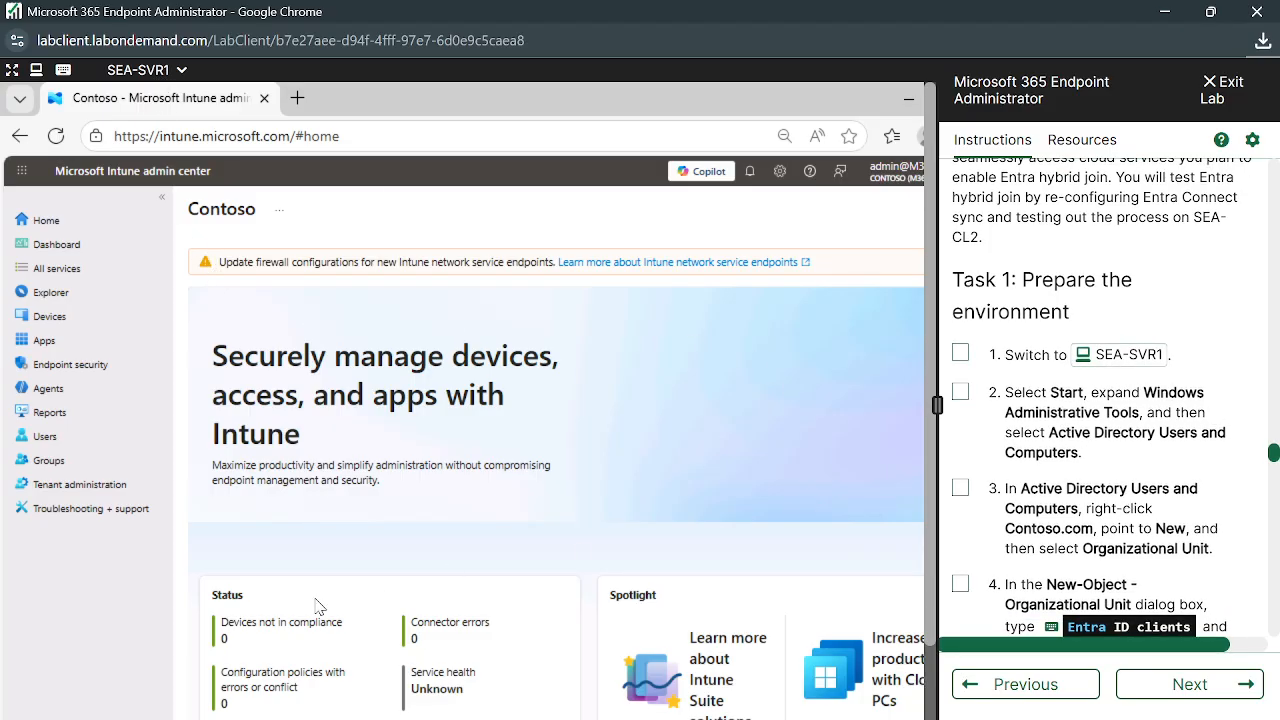
key(super)
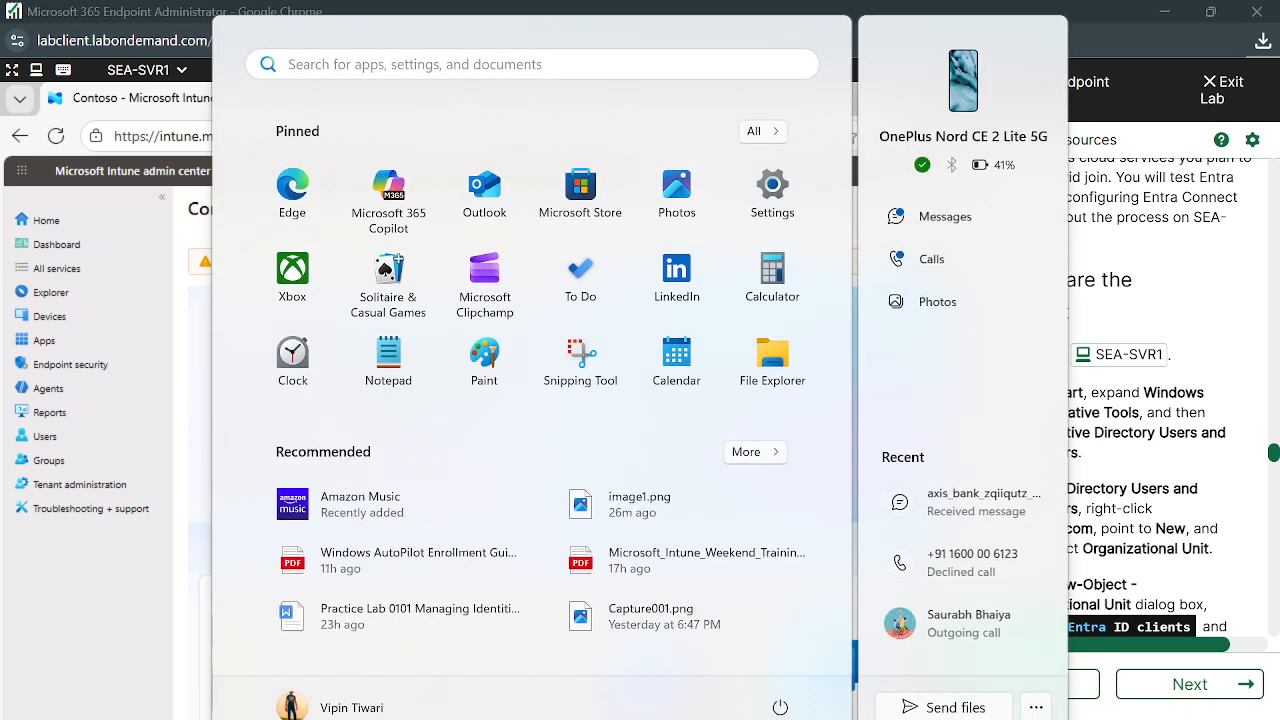
Widen the lab area and launch Active Directory Users and Computers from Windows Administrative Tools
key(super+x)
key(Escape)
key(Escape)
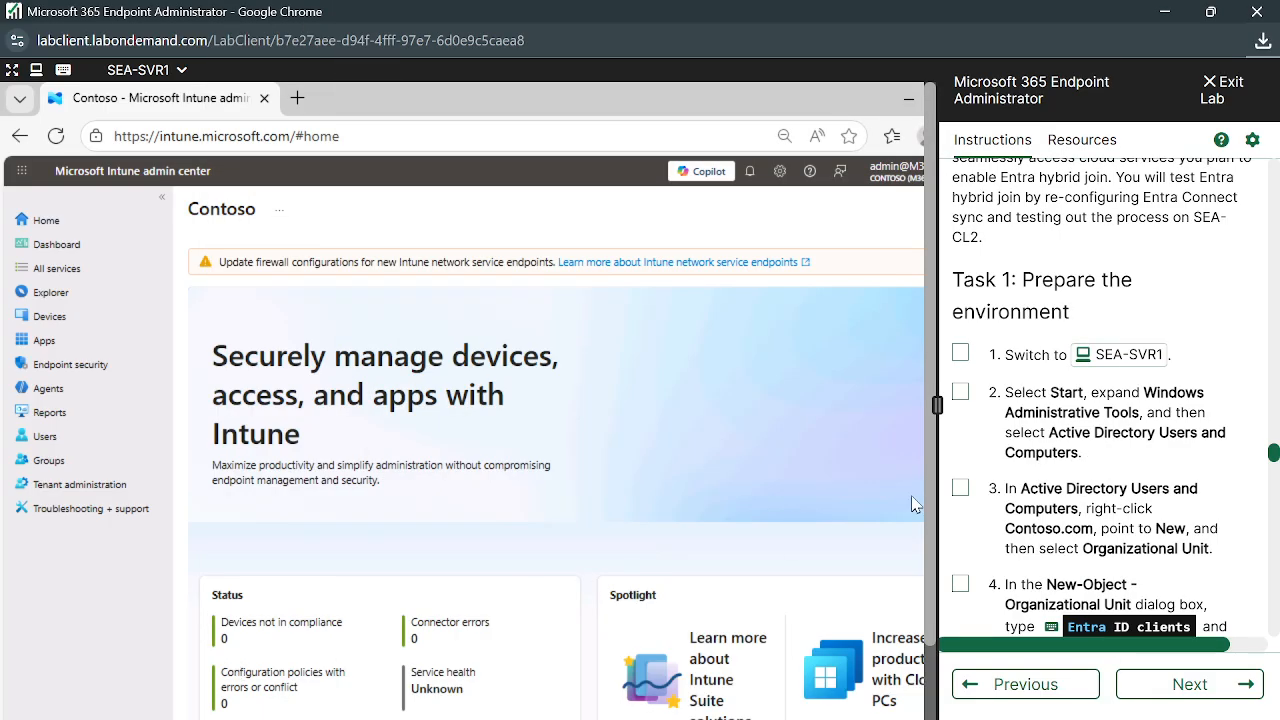
drag(937, 404, 1027, 414)
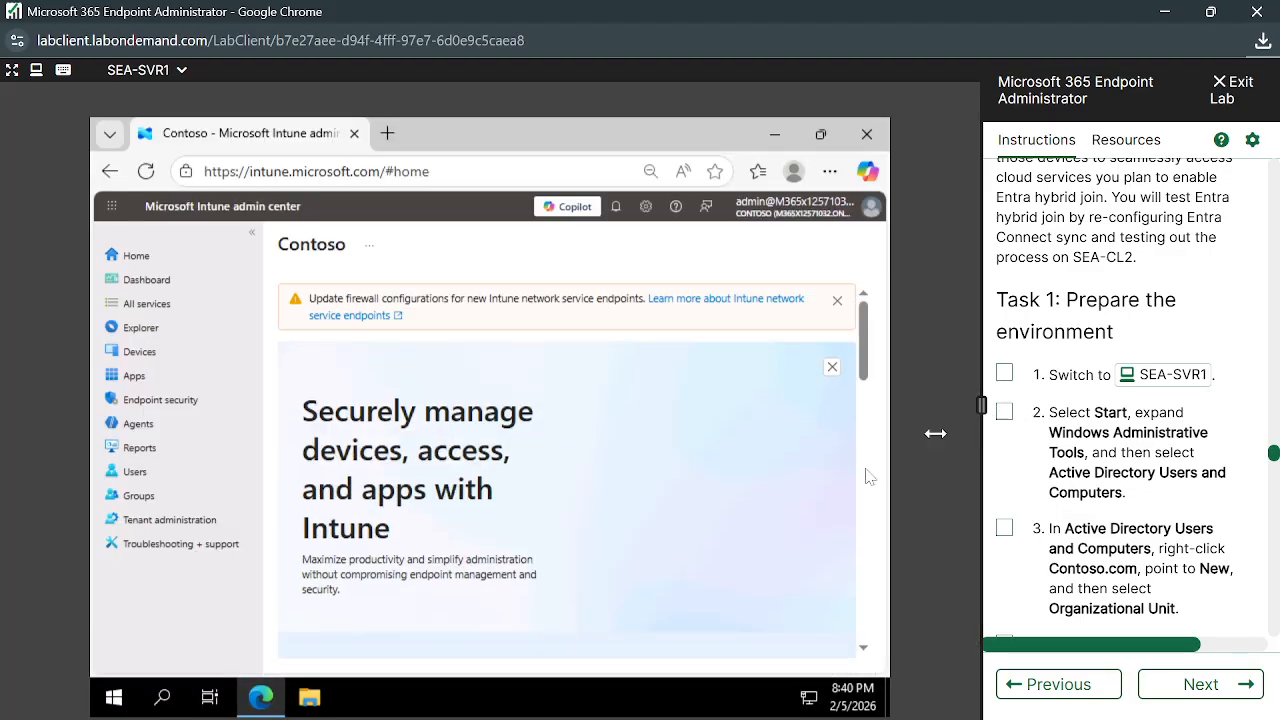
click(114, 697)
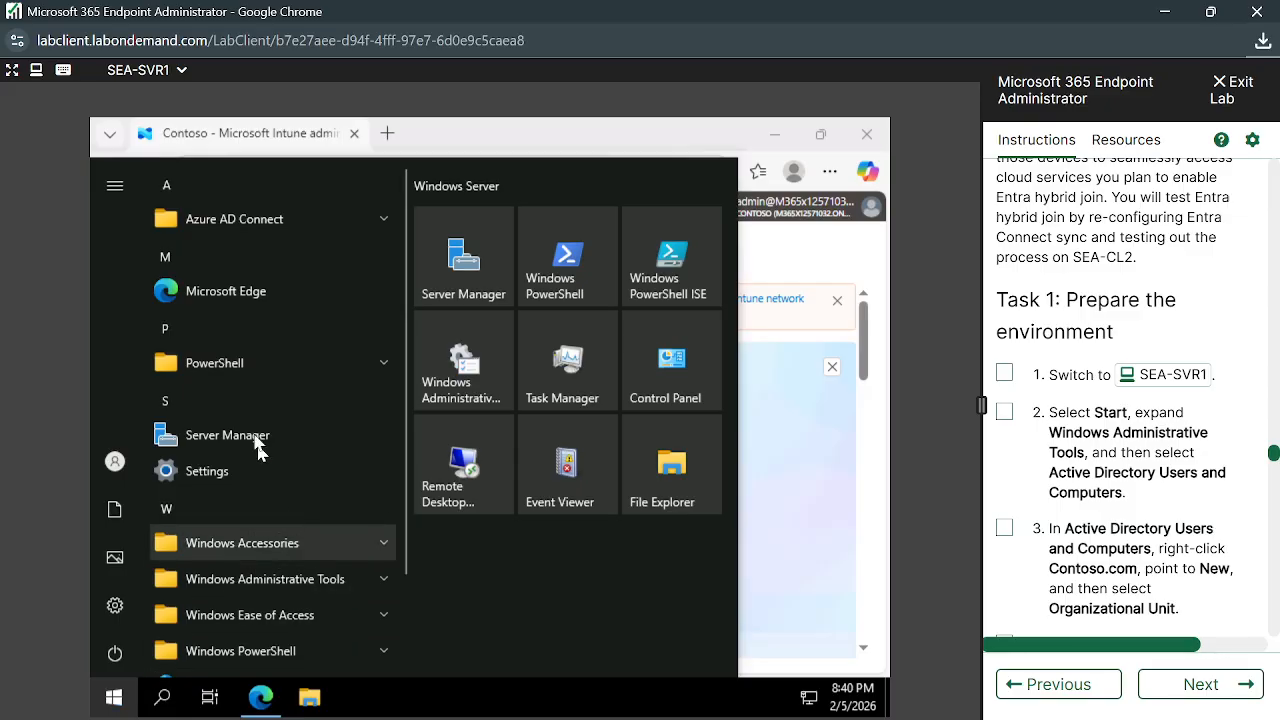
click(339, 589)
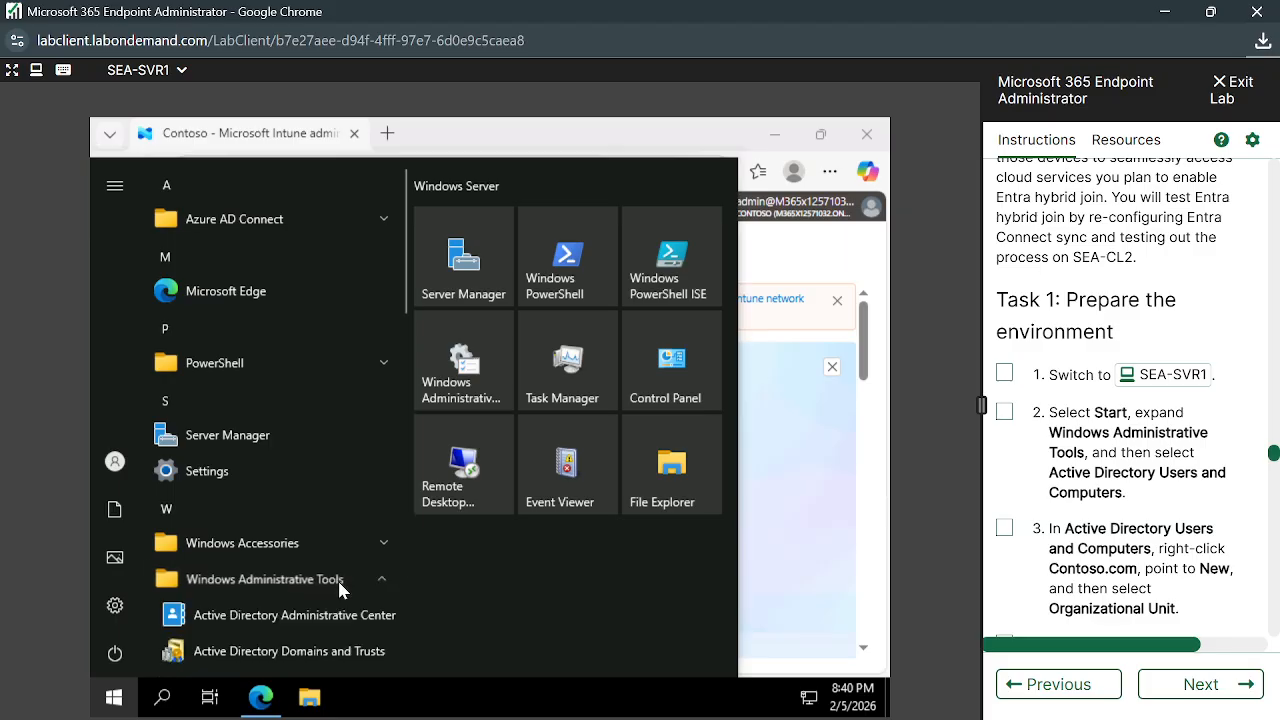
scroll(292, 566, down, 3)
scroll(295, 578, down, 2)
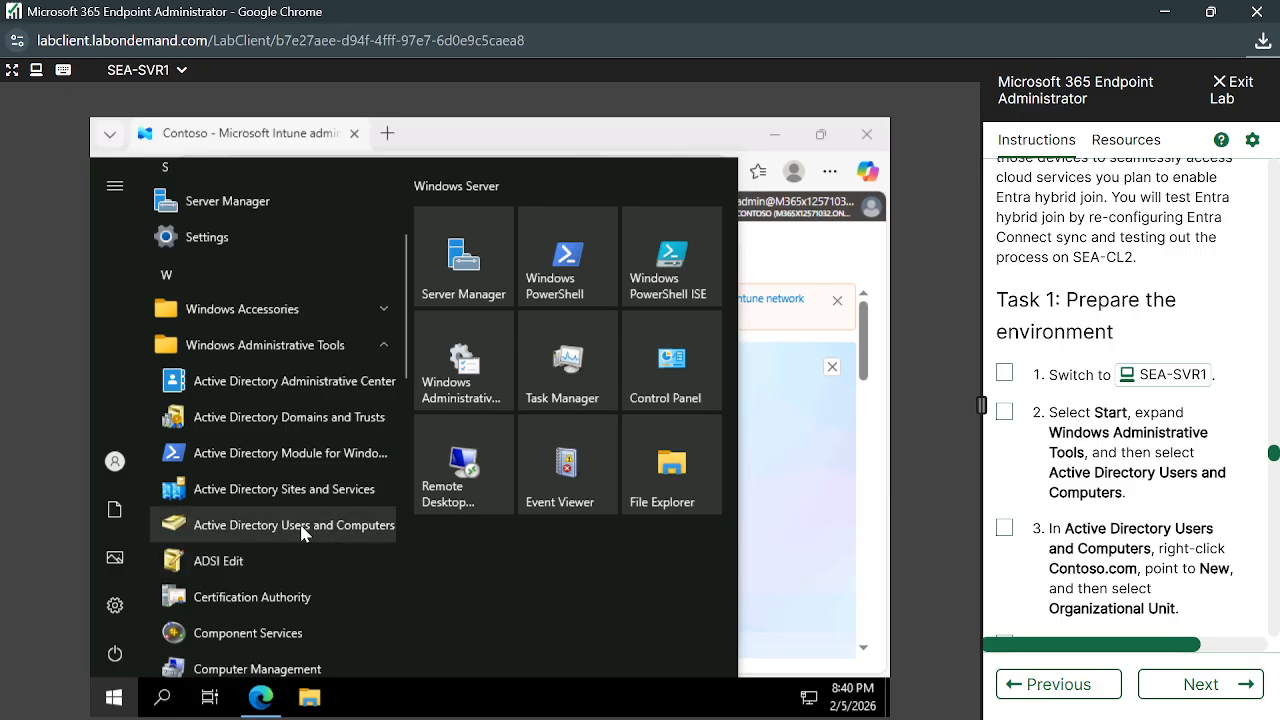
click(305, 534)
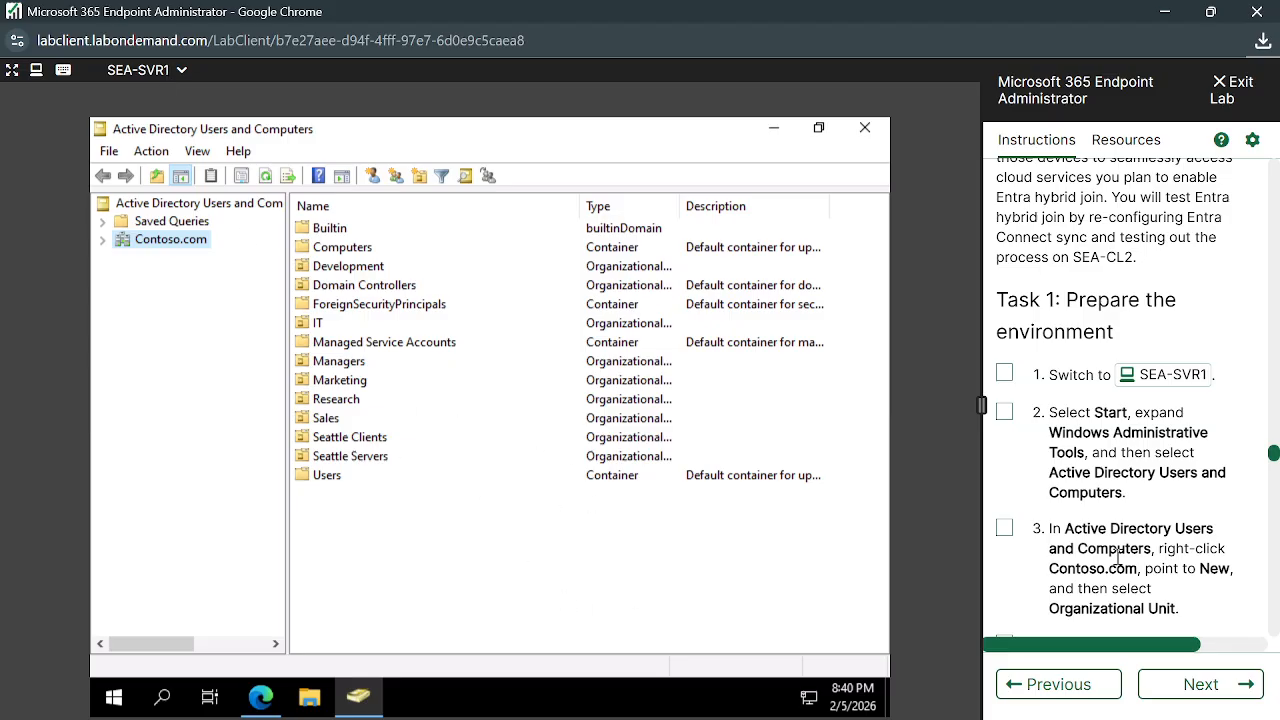
scroll(1196, 560, down, 1)
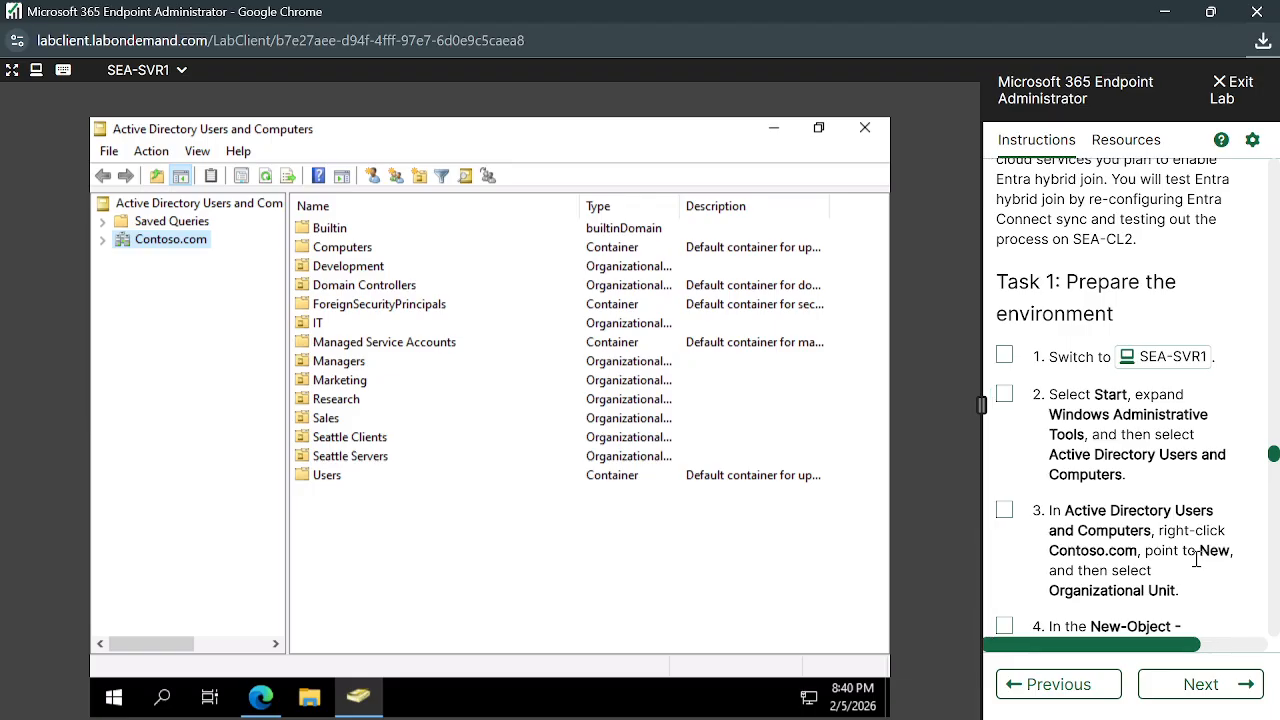
scroll(1196, 560, down, 1)
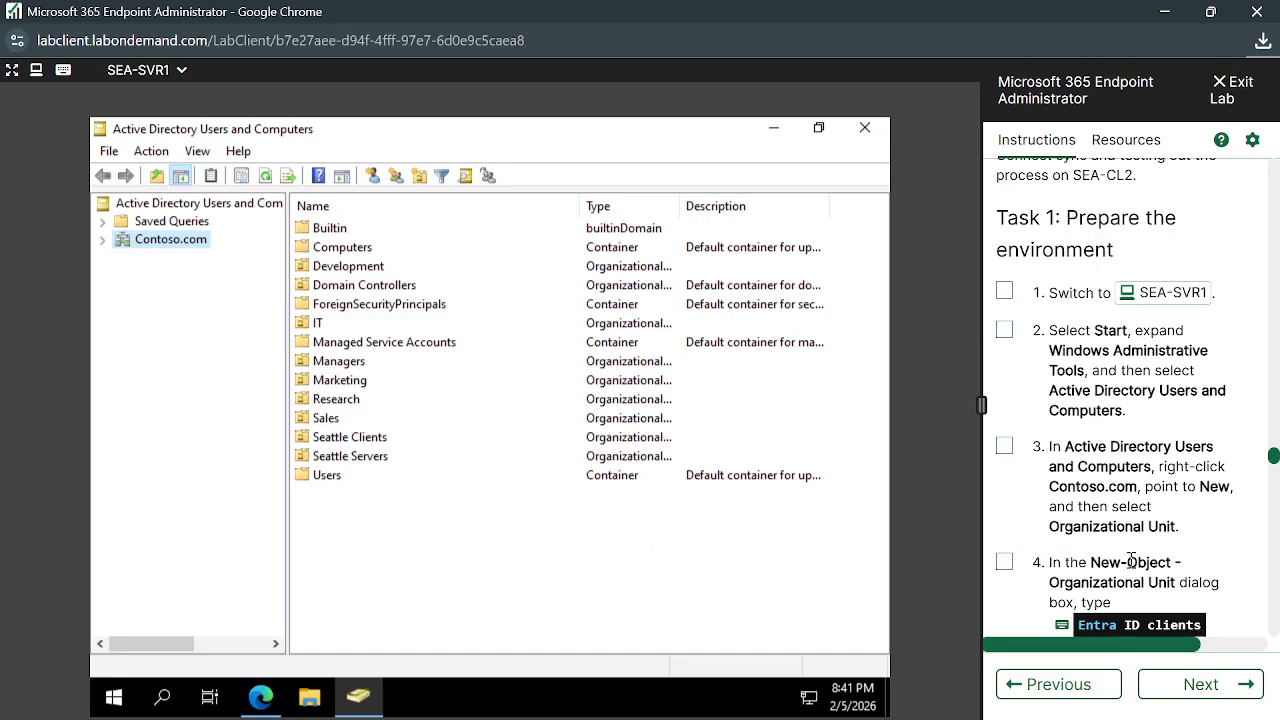
scroll(1106, 550, down, 1)
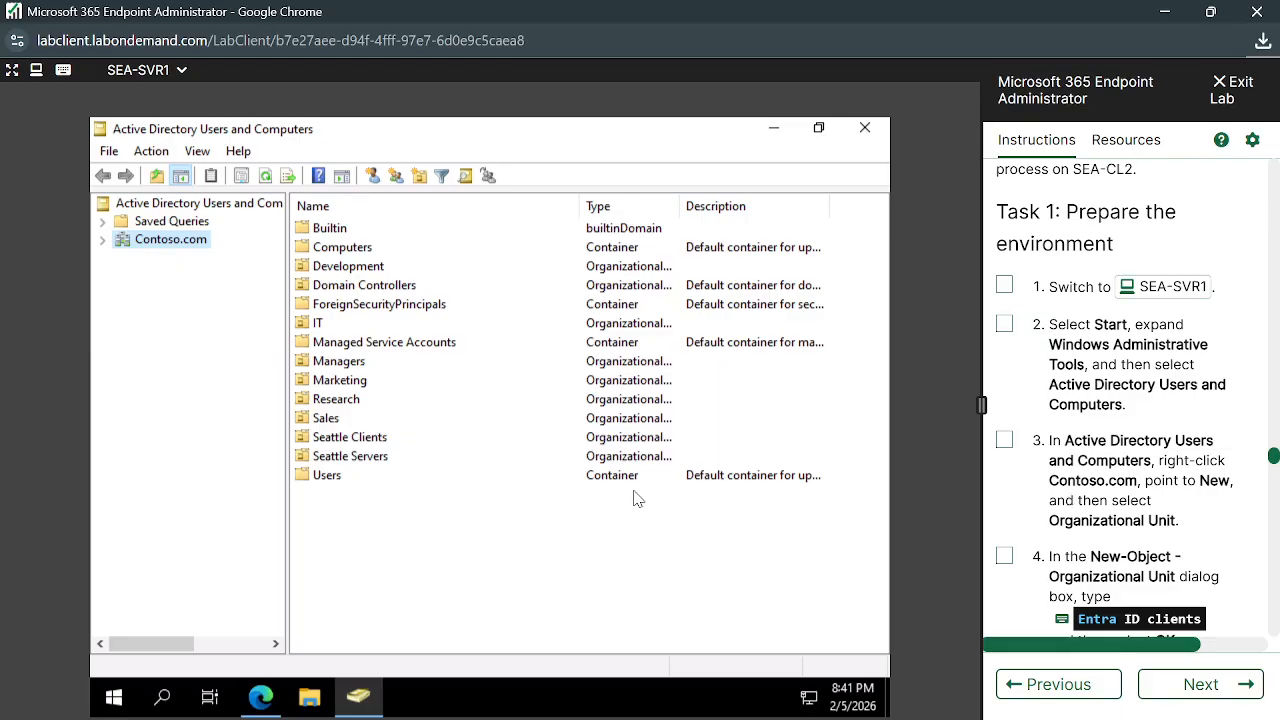
Choose New > Organizational Unit from the Contoso.com domain's context menu
right_click(155, 249)
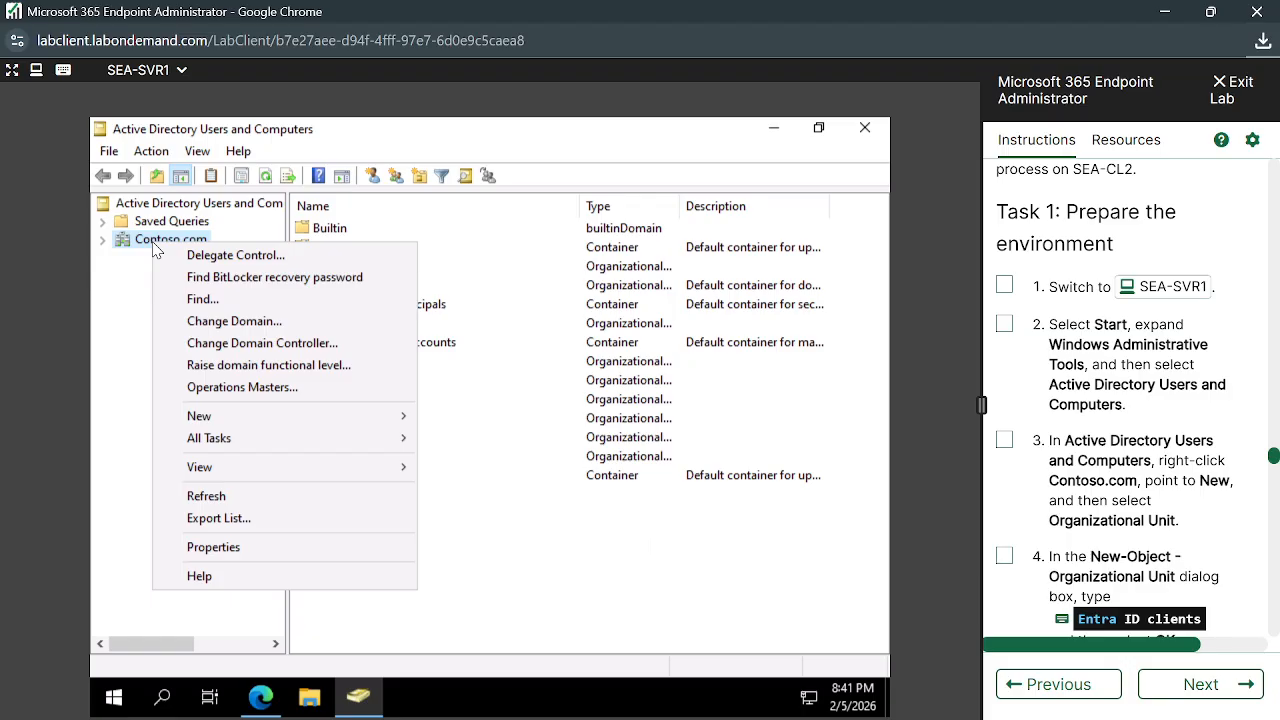
mouse_move(260, 420)
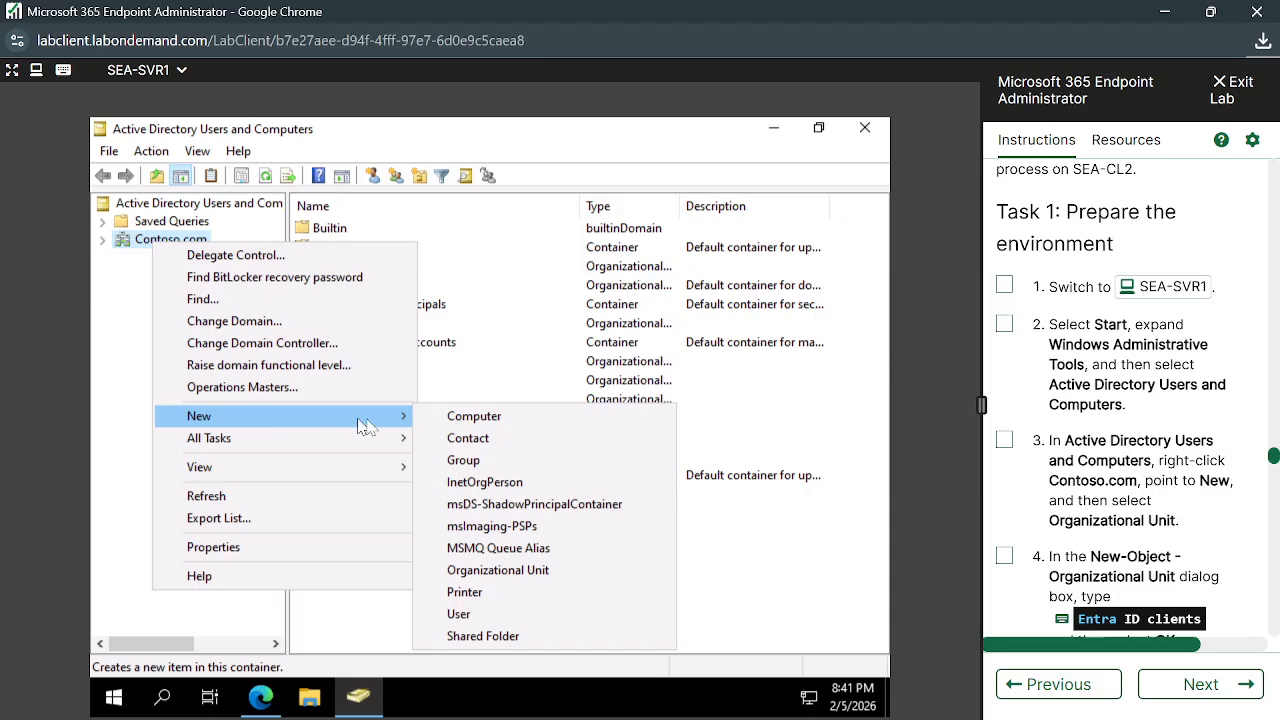
click(519, 578)
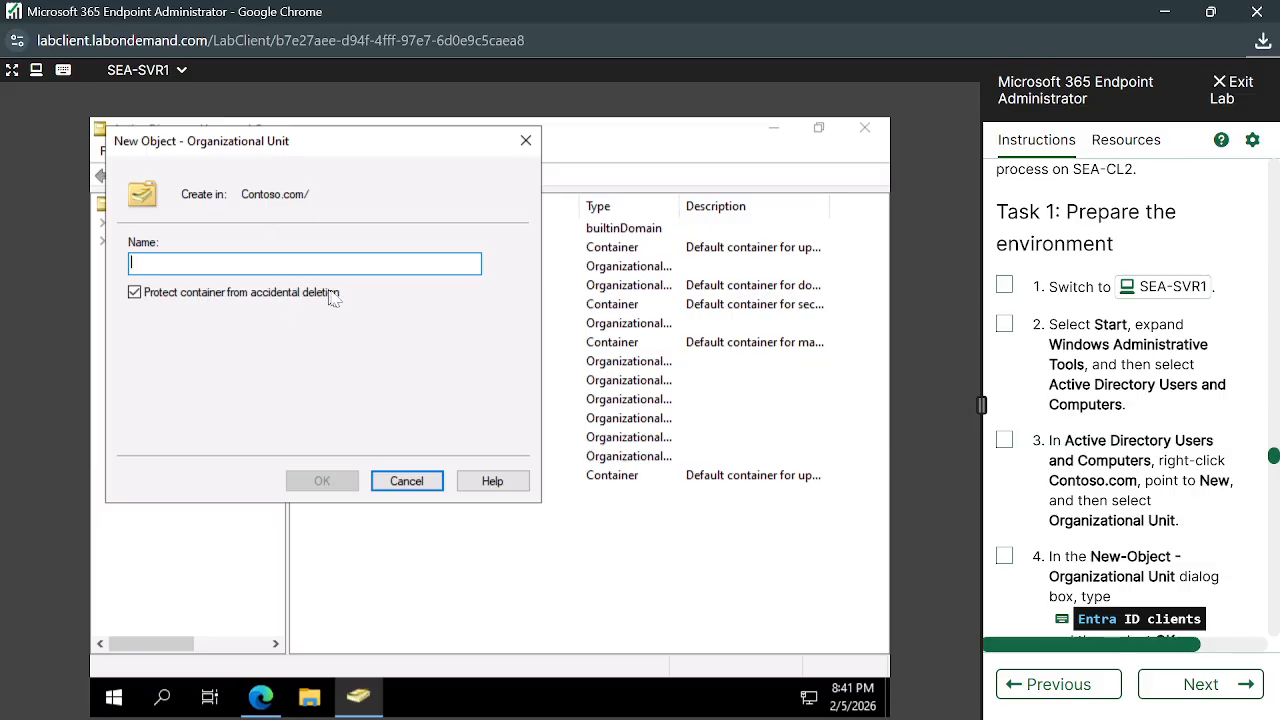
Enter 'Entra ID clients' in the Name box using the lab's type-text item
scroll(1116, 562, down, 1)
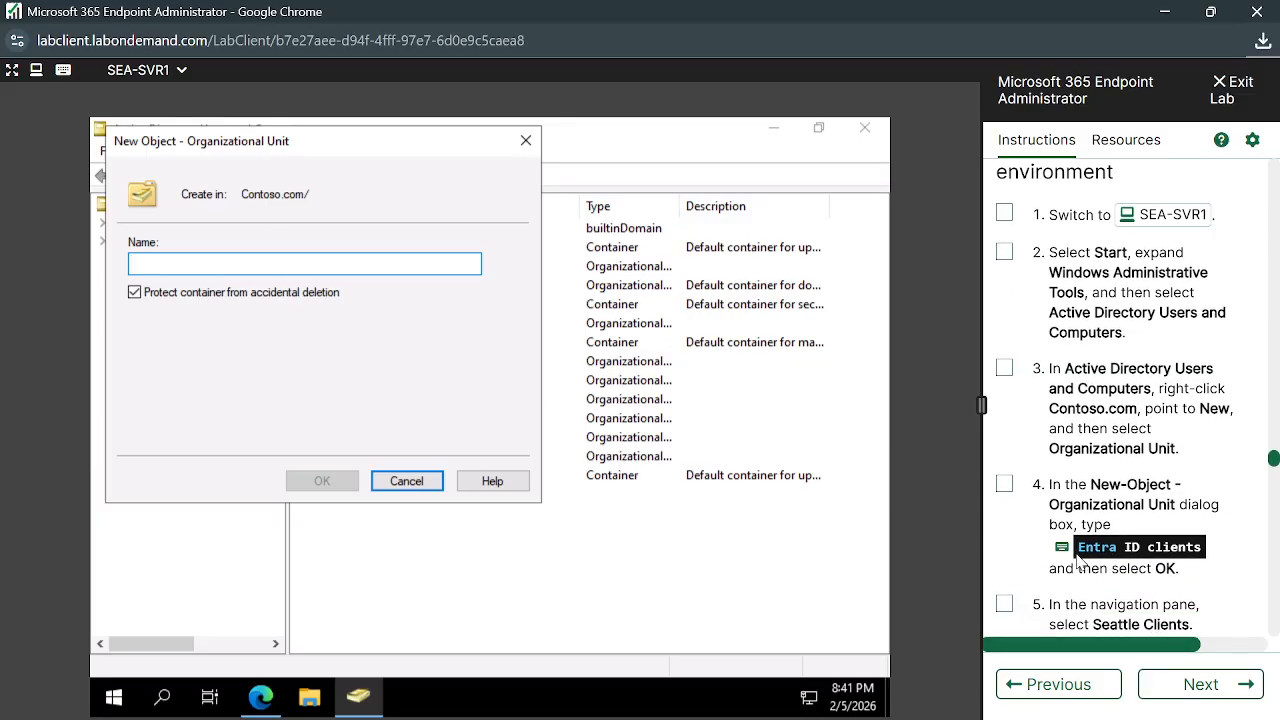
click(1080, 552)
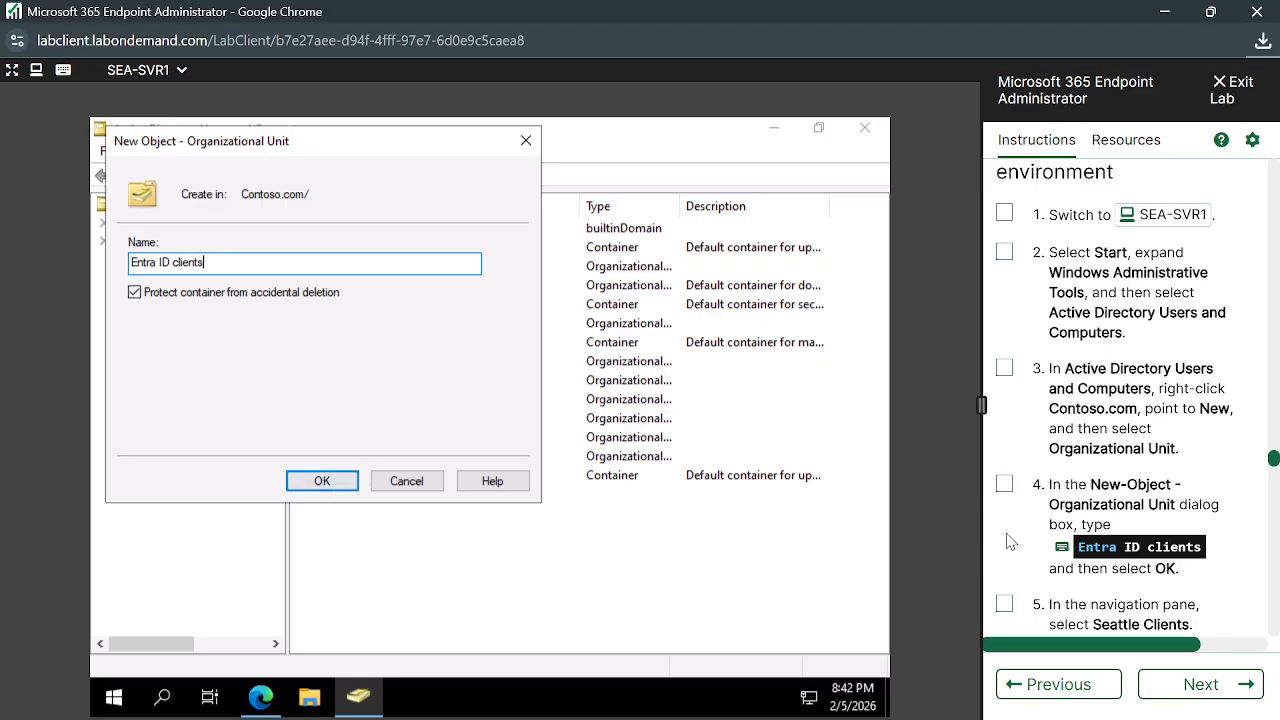
scroll(1012, 540, down, 2)
scroll(1103, 568, down, 2)
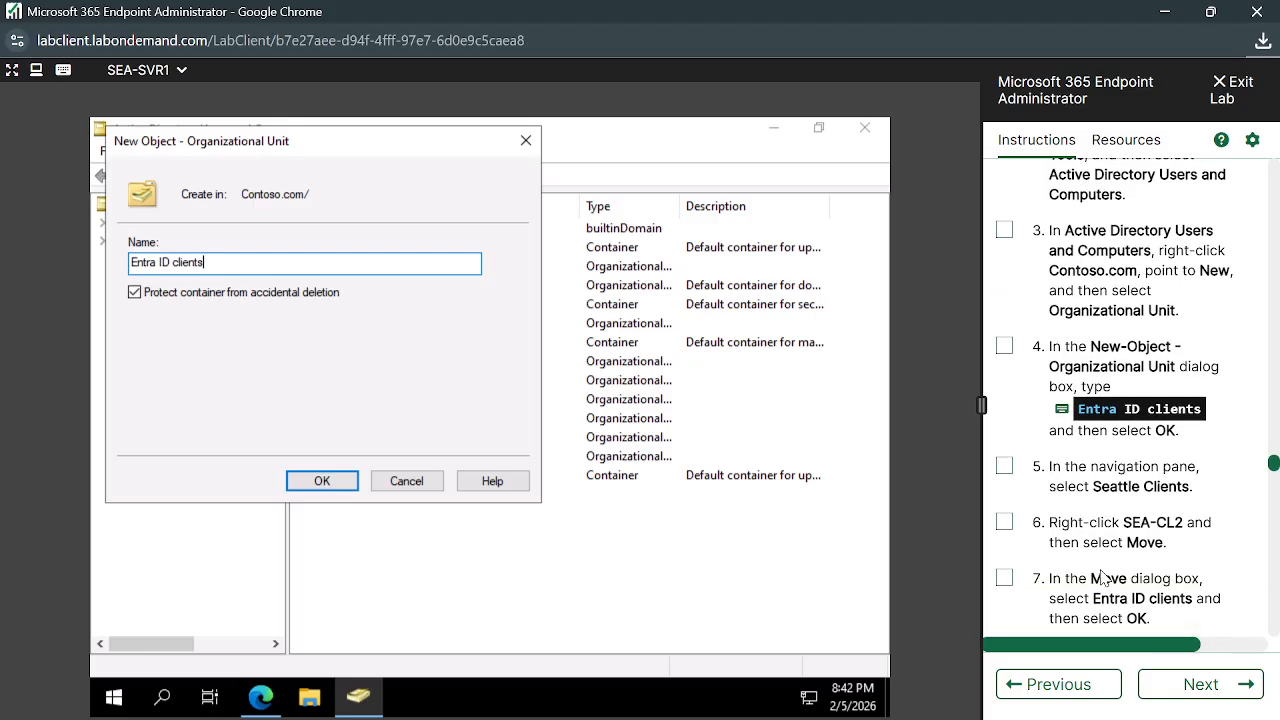
scroll(1097, 534, down, 1)
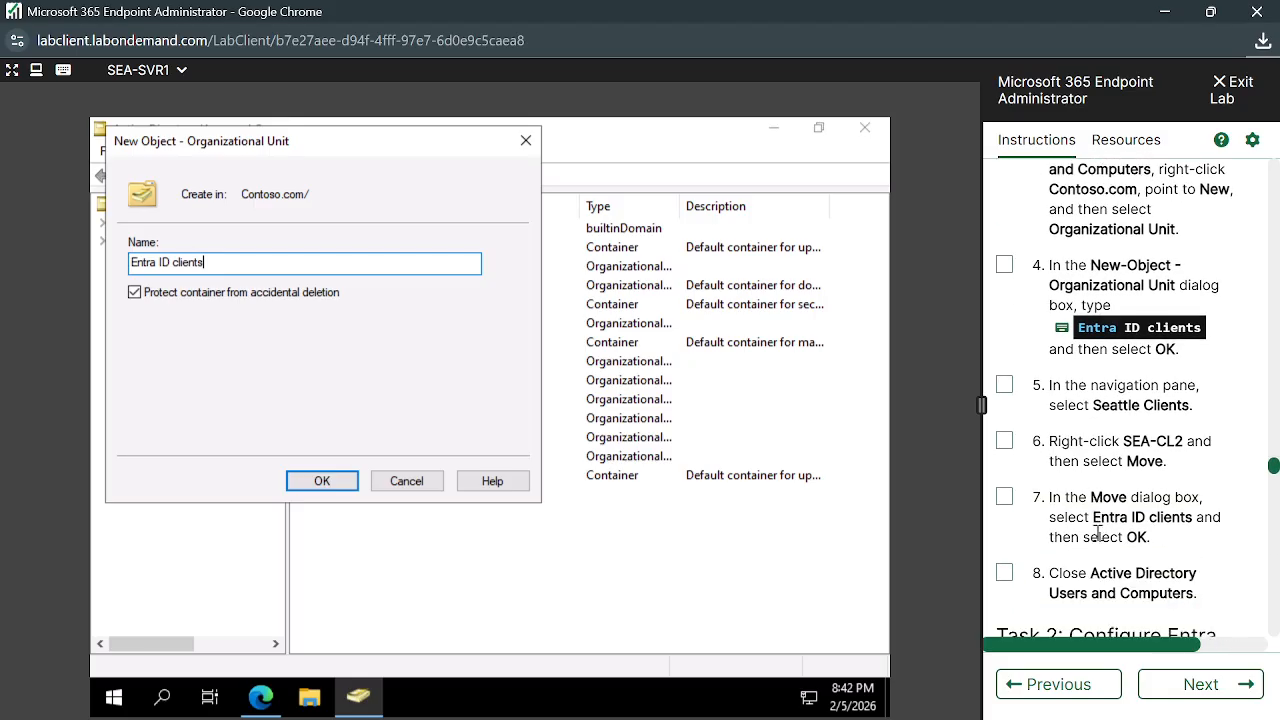
Confirm creation of the Entra ID clients organizational unit
click(342, 482)
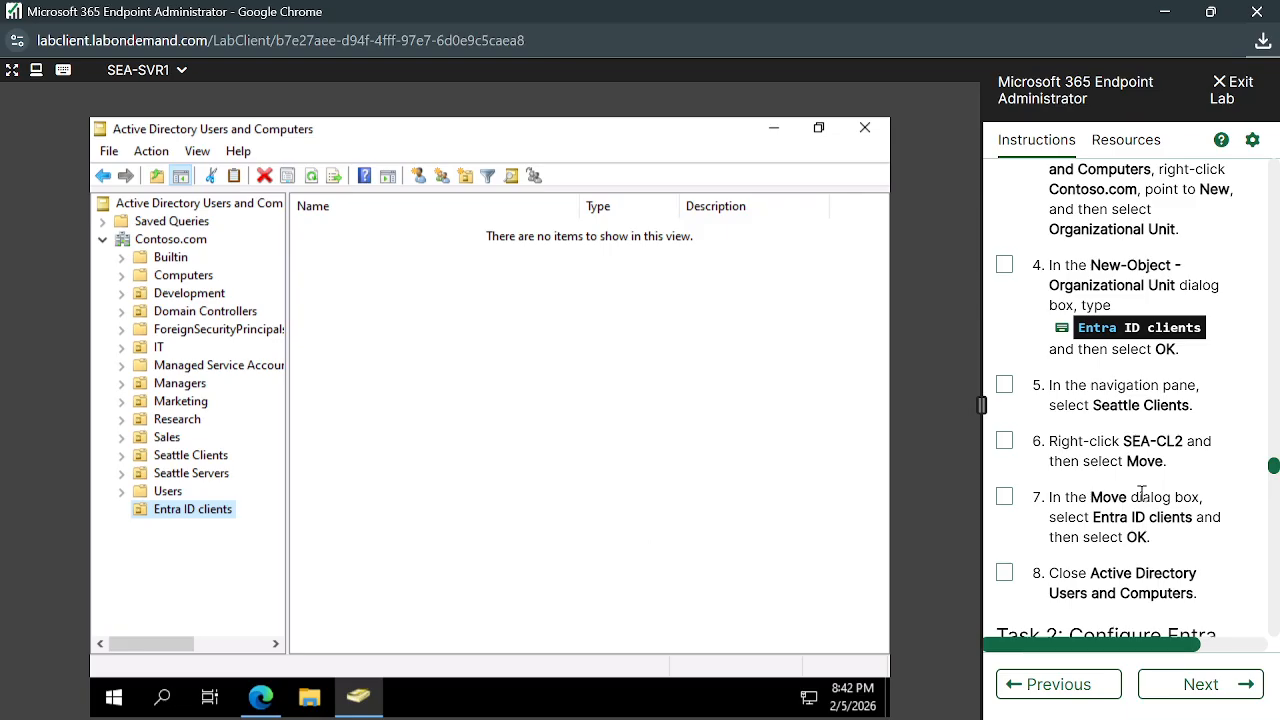
scroll(1140, 447, down, 1)
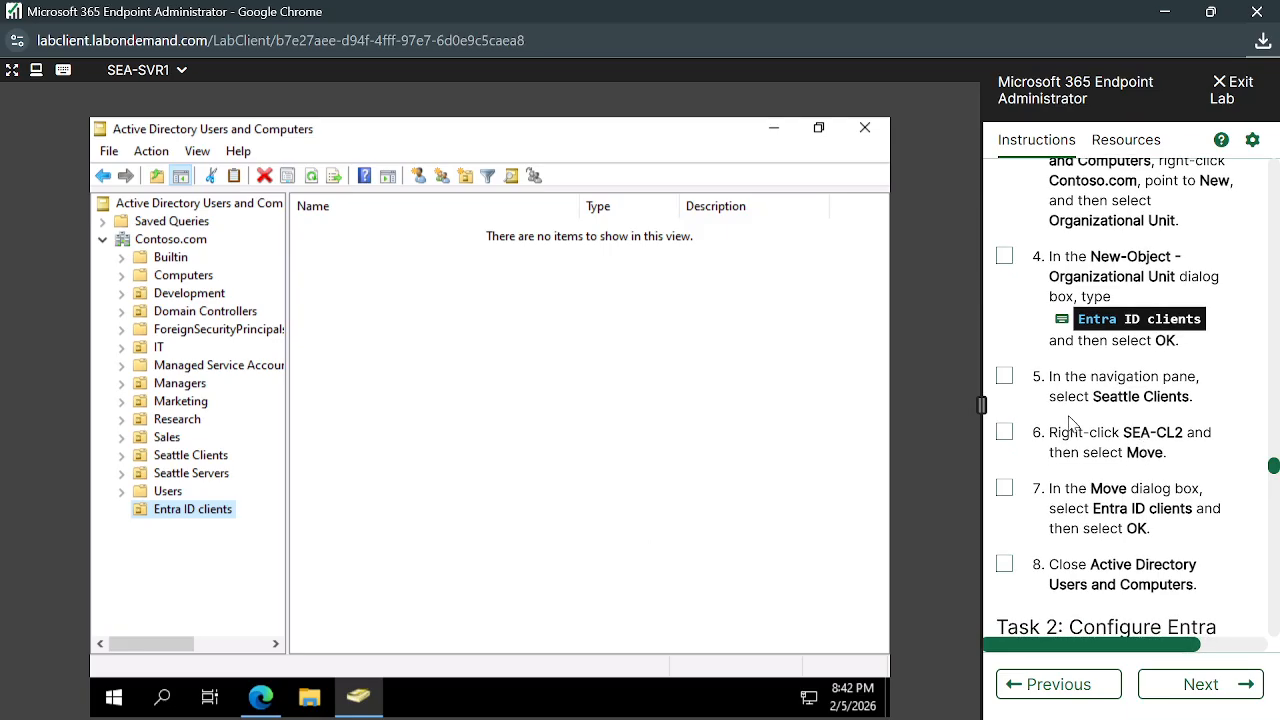
scroll(1068, 422, down, 1)
scroll(1140, 433, down, 1)
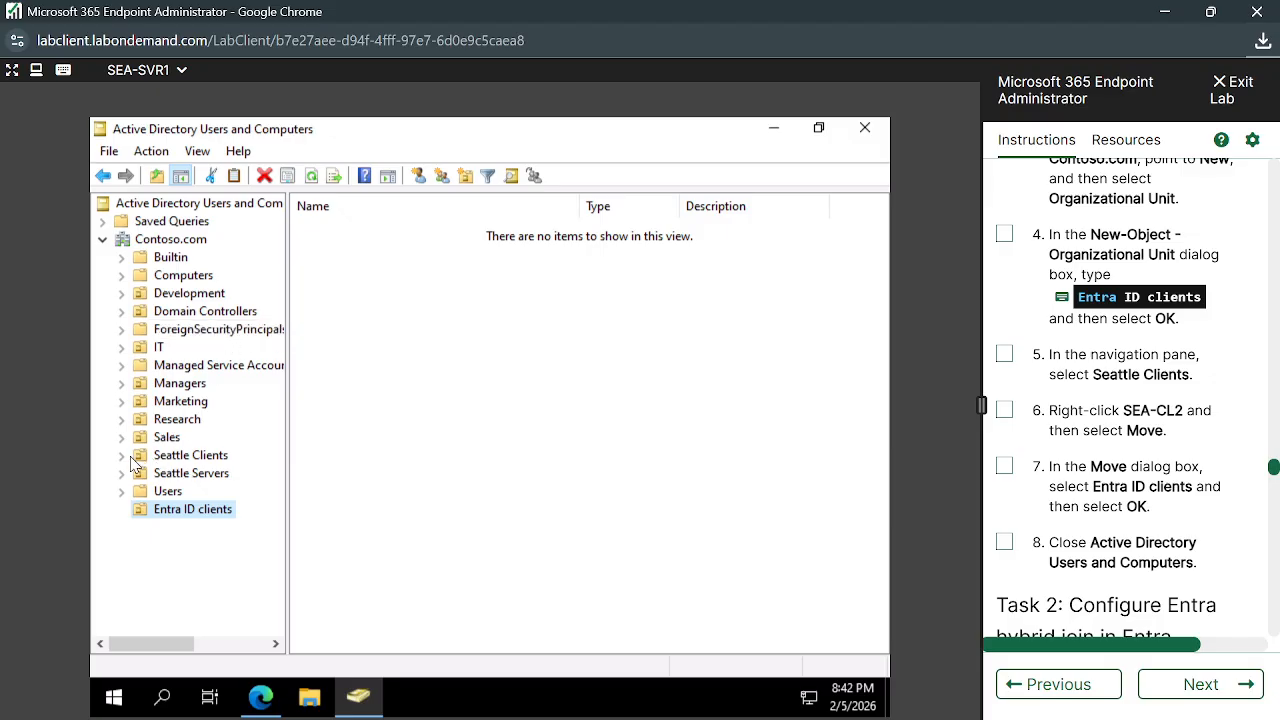
Select the SEA-CL2 computer in the Seattle Clients container
click(162, 459)
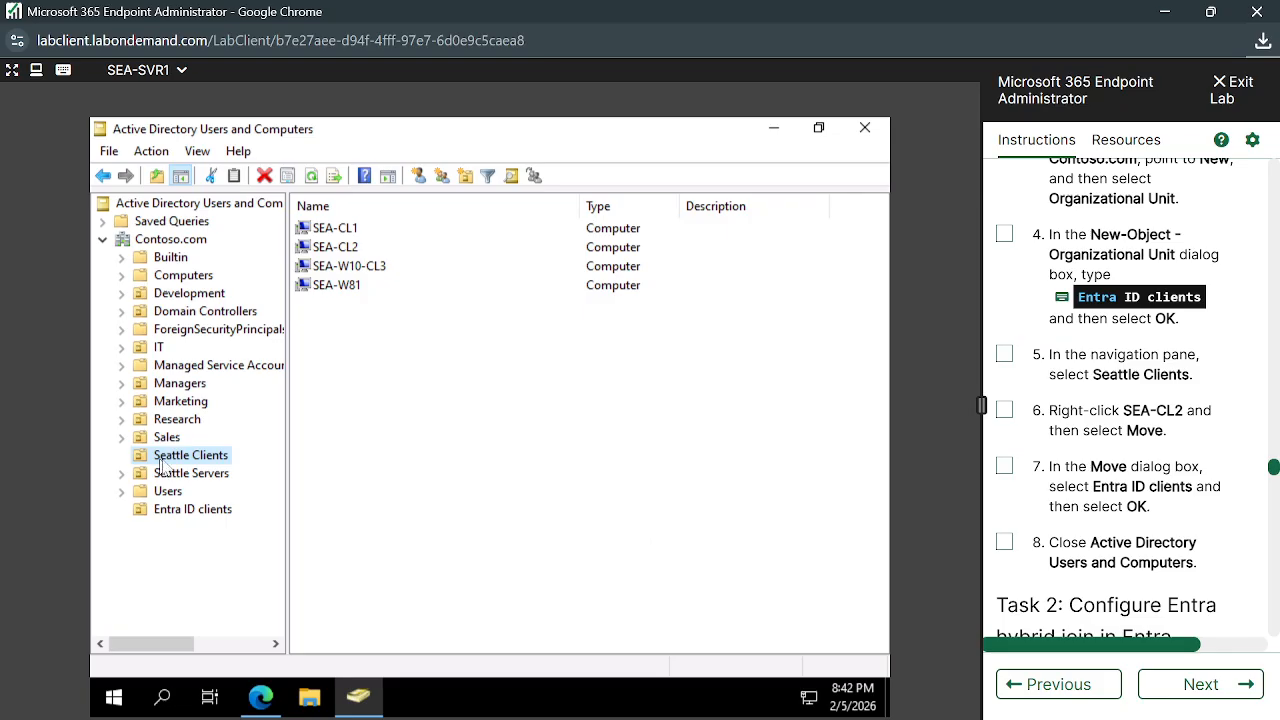
click(343, 231)
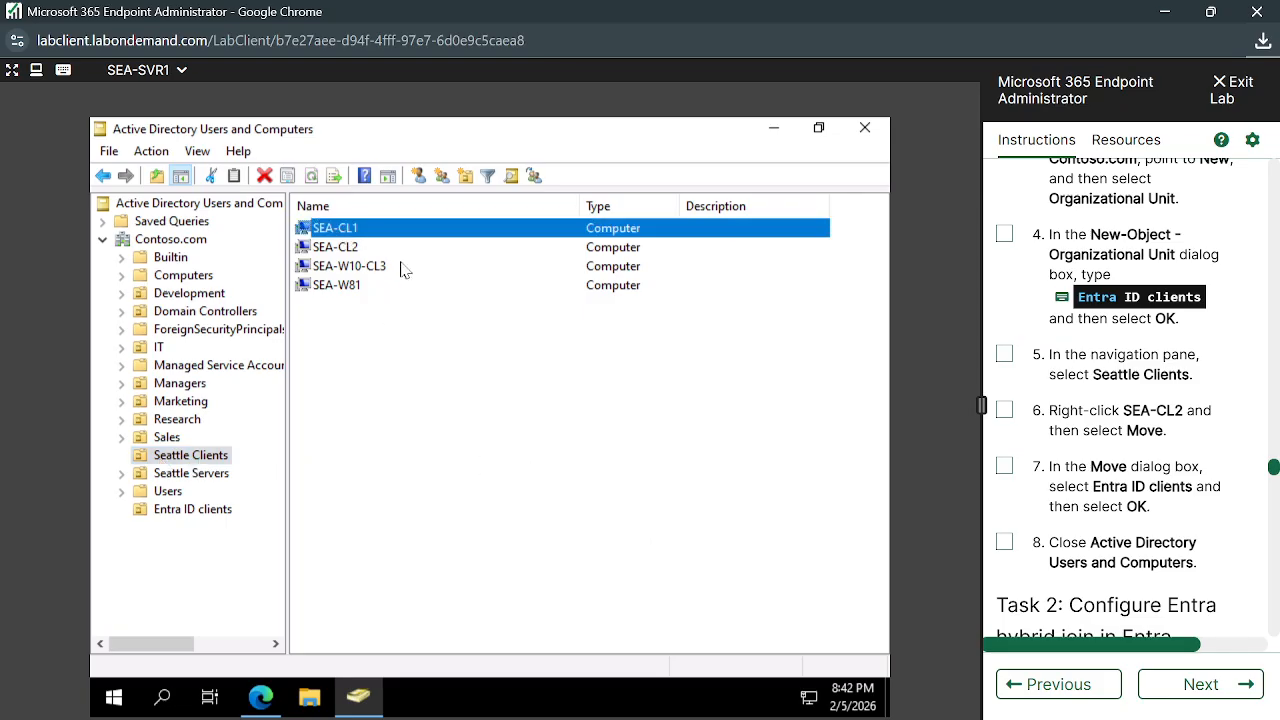
click(357, 249)
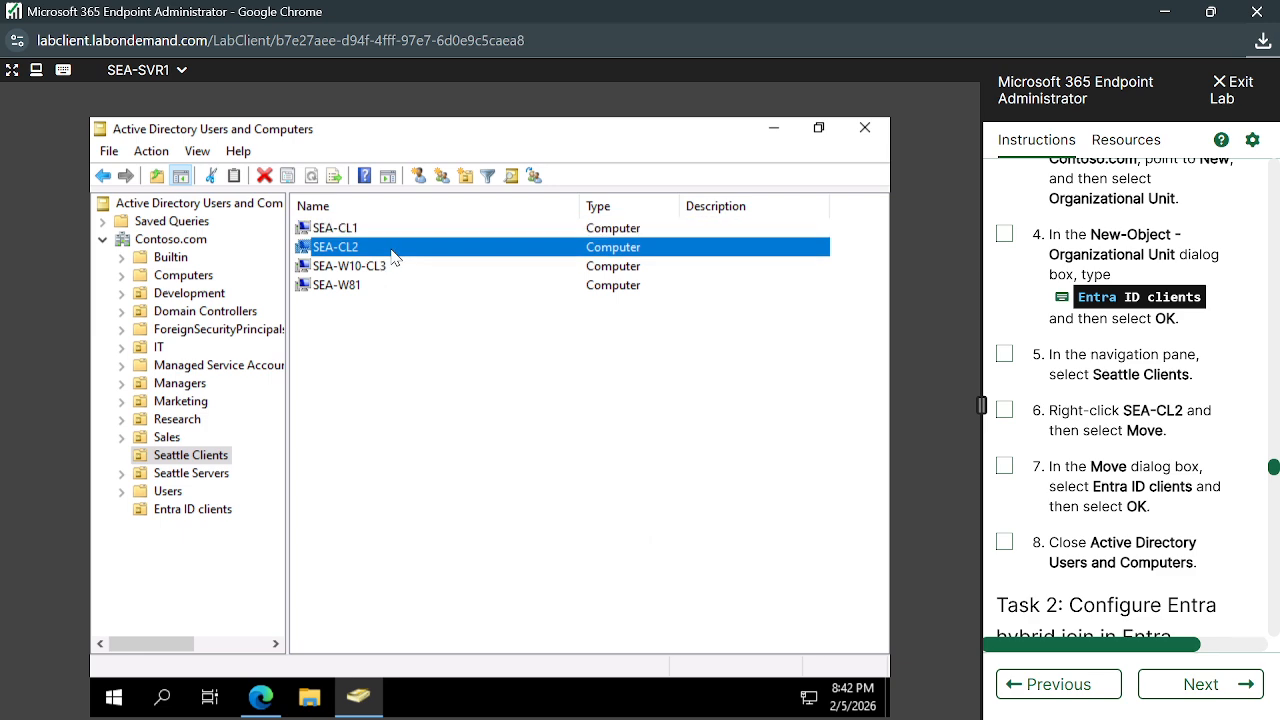
scroll(1127, 511, down, 1)
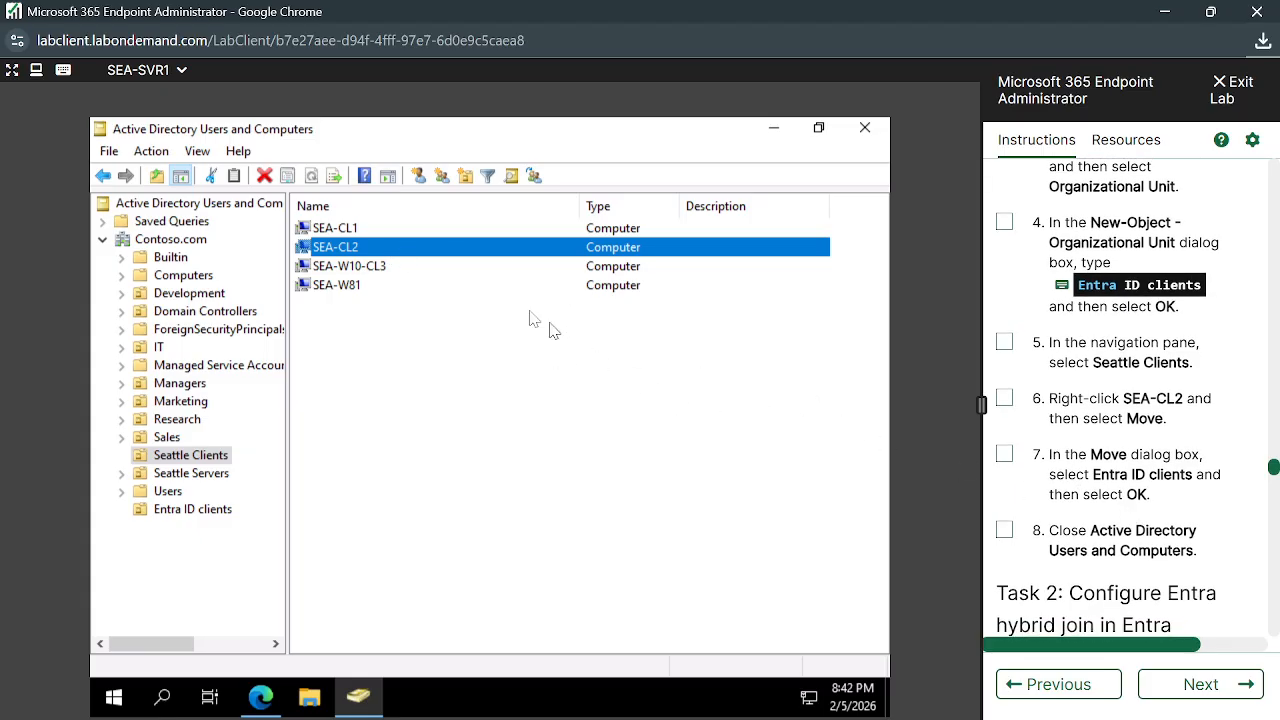
scroll(1070, 468, up, 1)
scroll(1070, 468, up, 1)
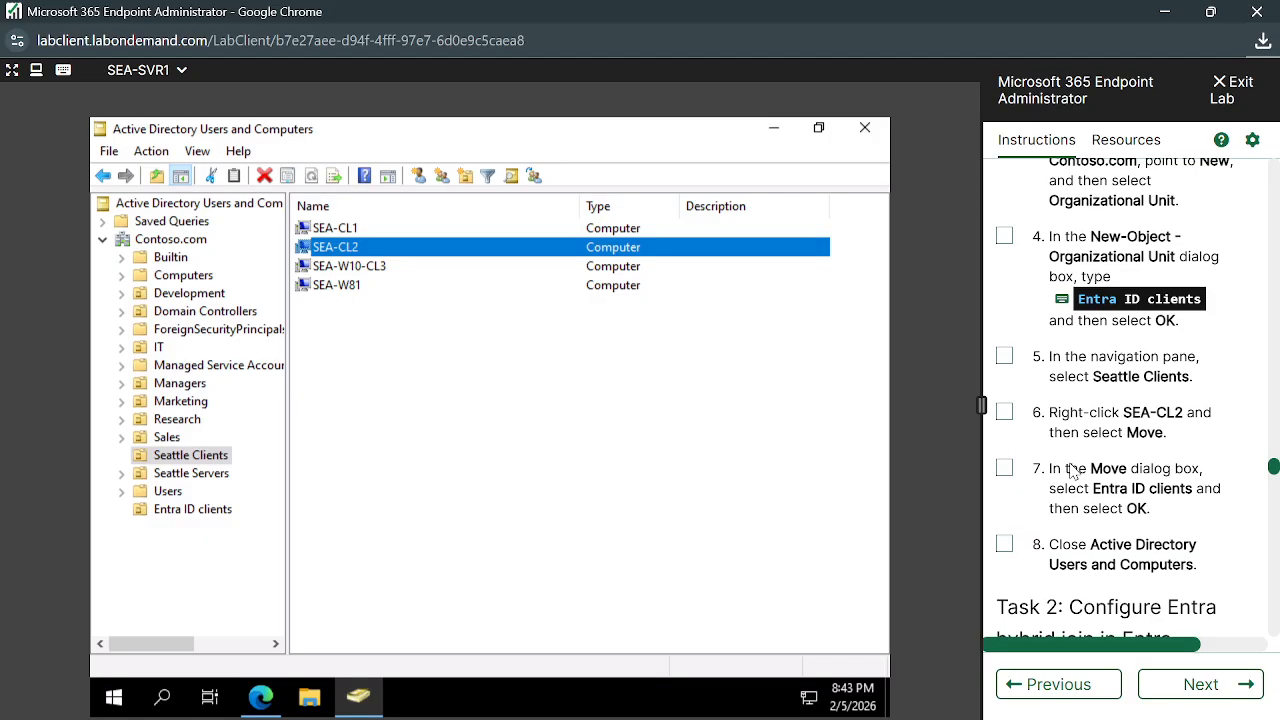
Move SEA-CL2 into Entra ID clients and open that organizational unit
right_click(447, 254)
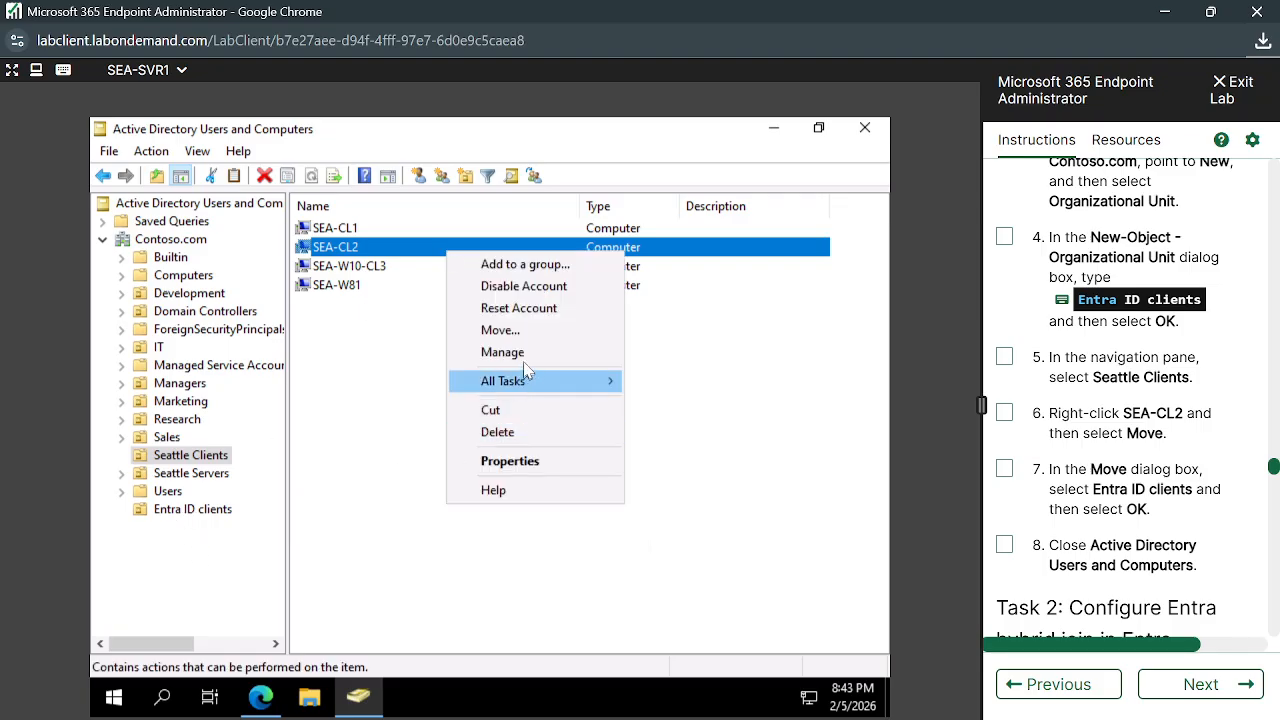
click(505, 330)
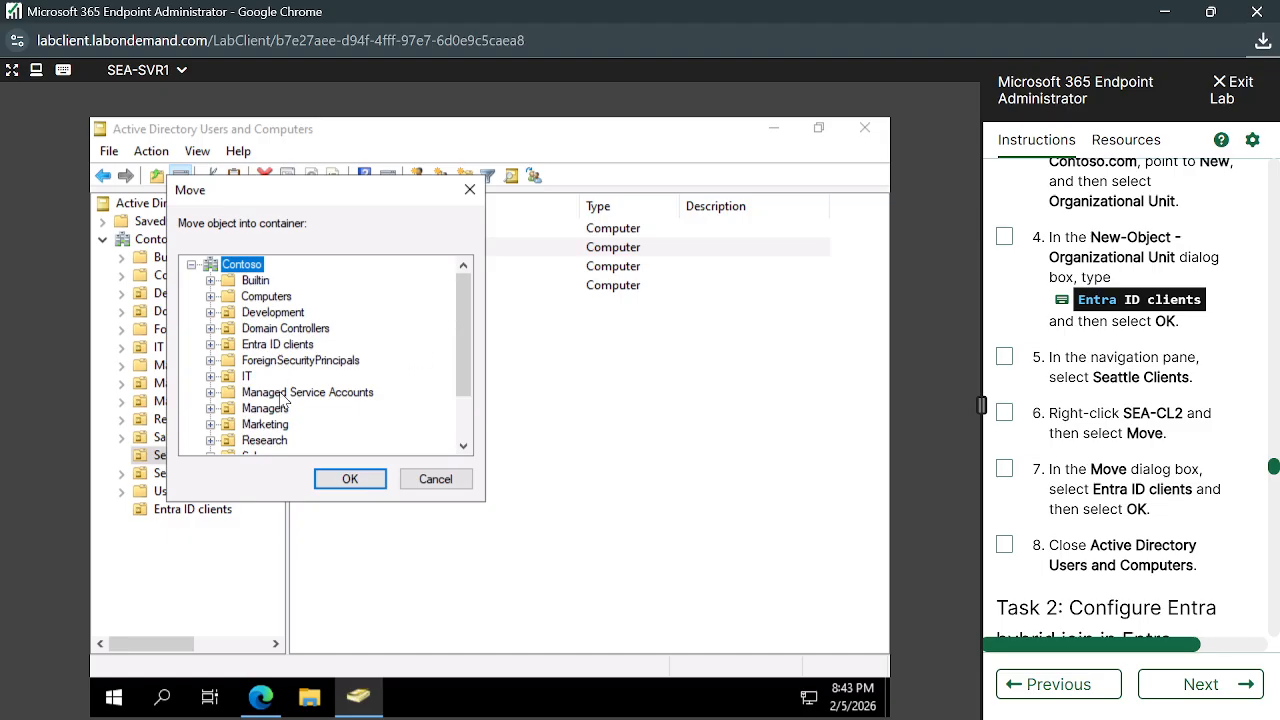
scroll(282, 398, down, 2)
scroll(282, 398, up, 2)
click(240, 347)
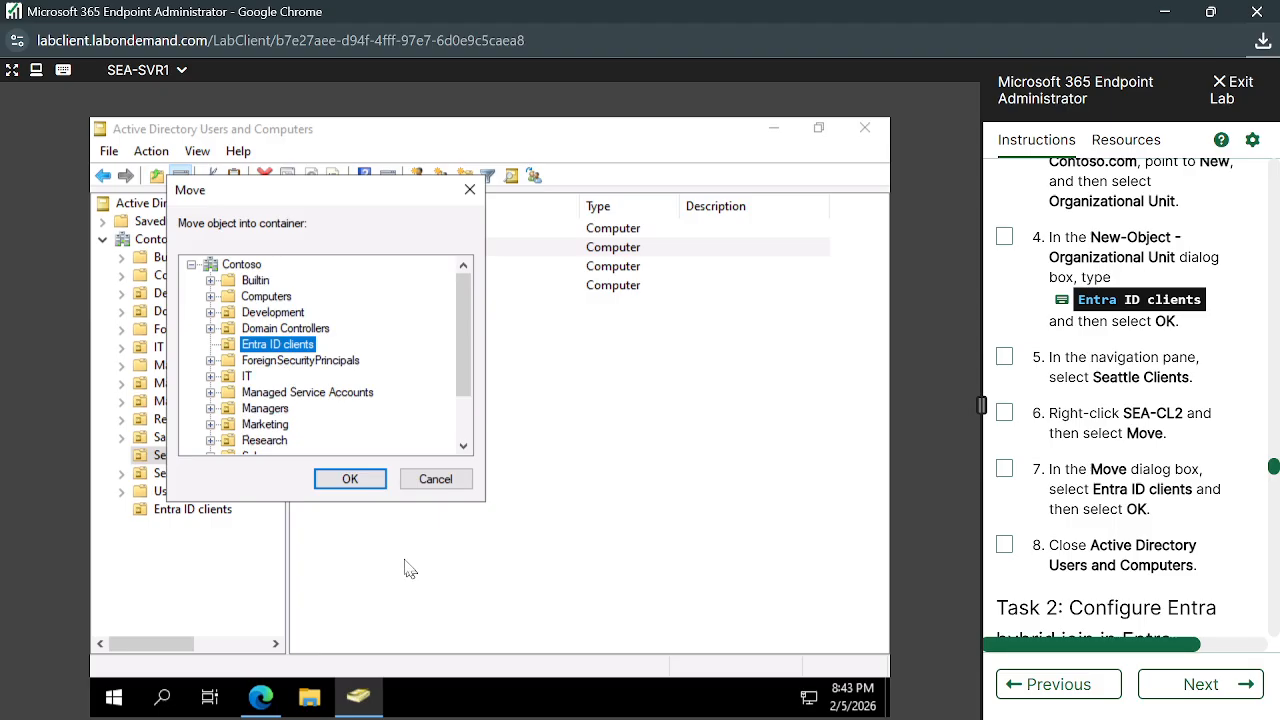
click(364, 485)
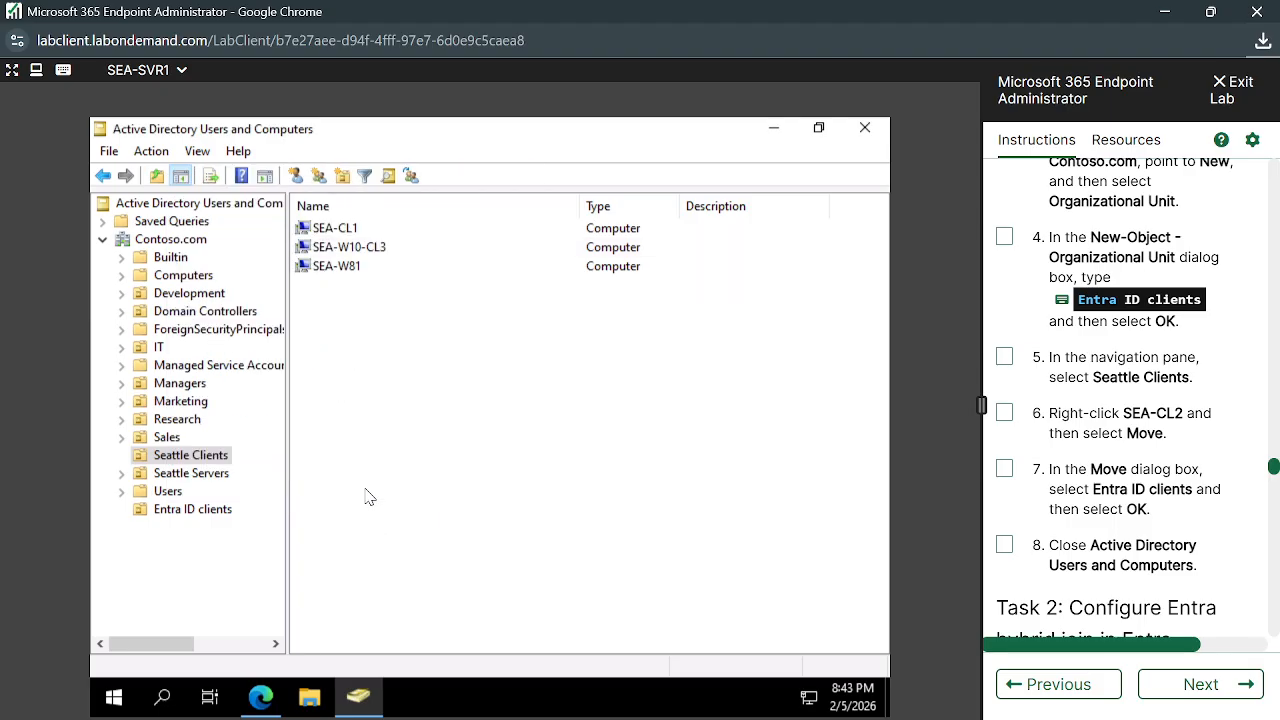
click(202, 512)
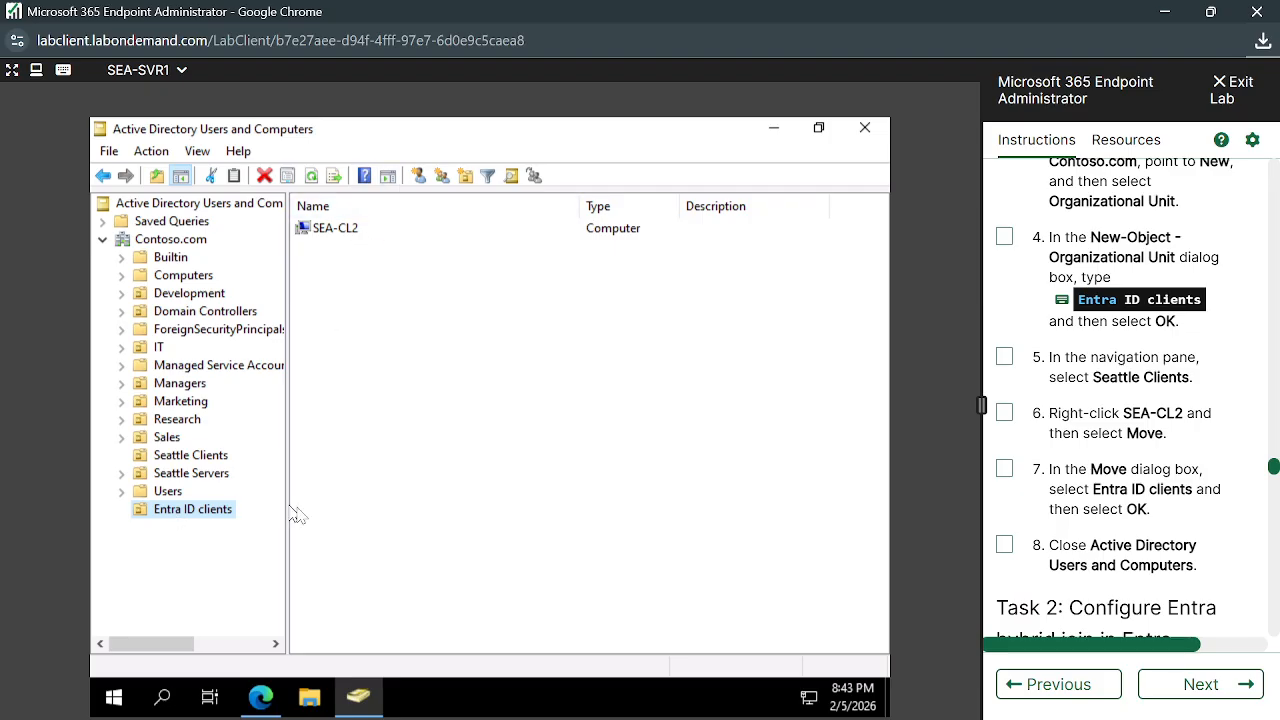
scroll(1050, 565, down, 1)
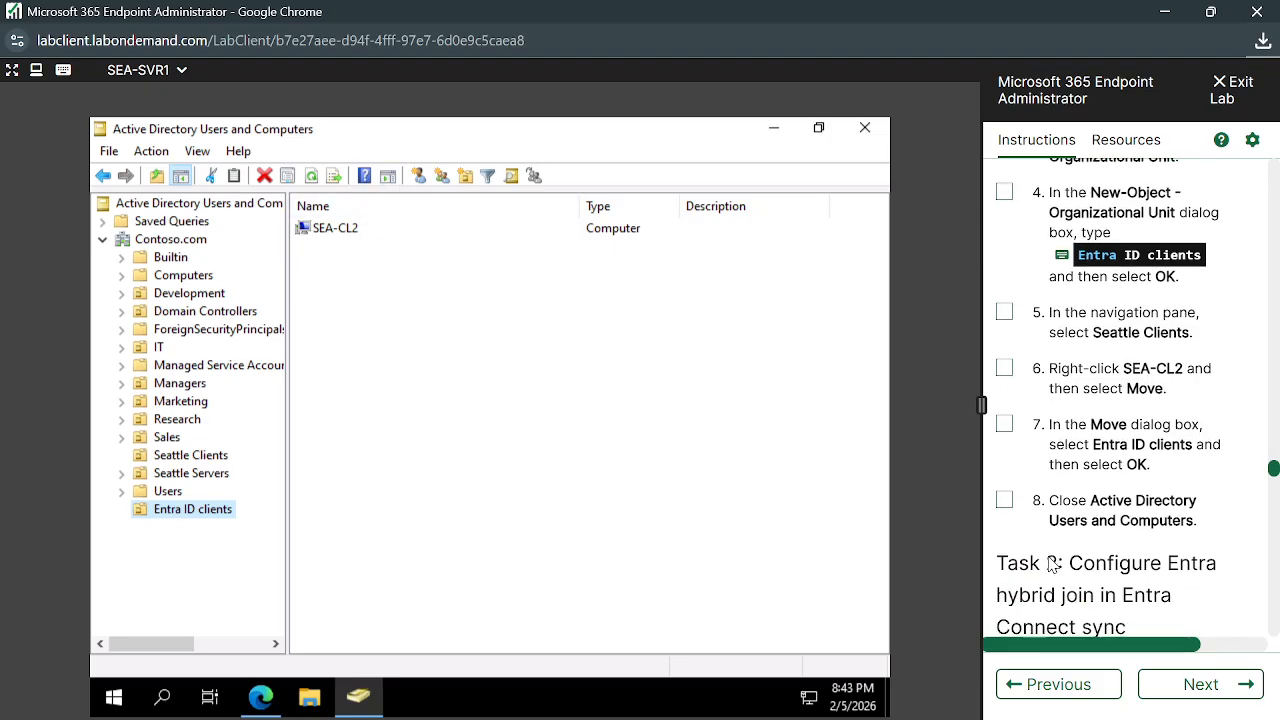
scroll(1090, 515, down, 1)
scroll(1088, 512, down, 1)
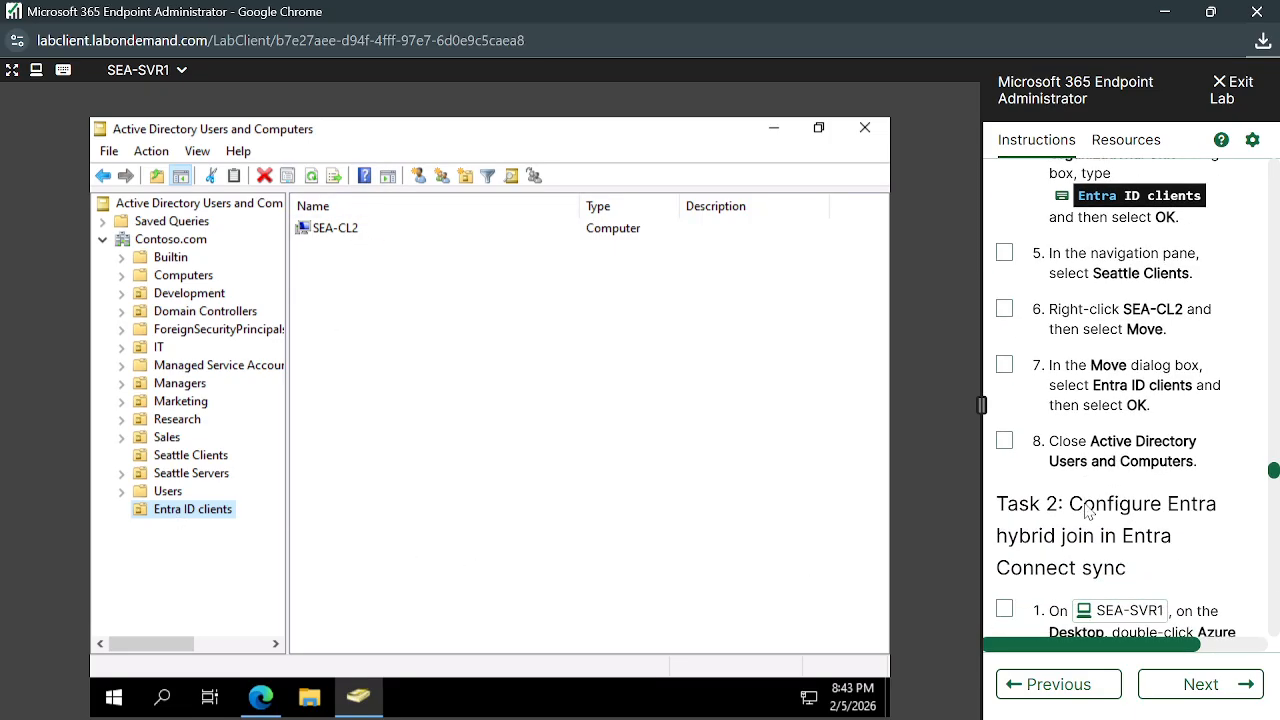
scroll(1024, 527, down, 1)
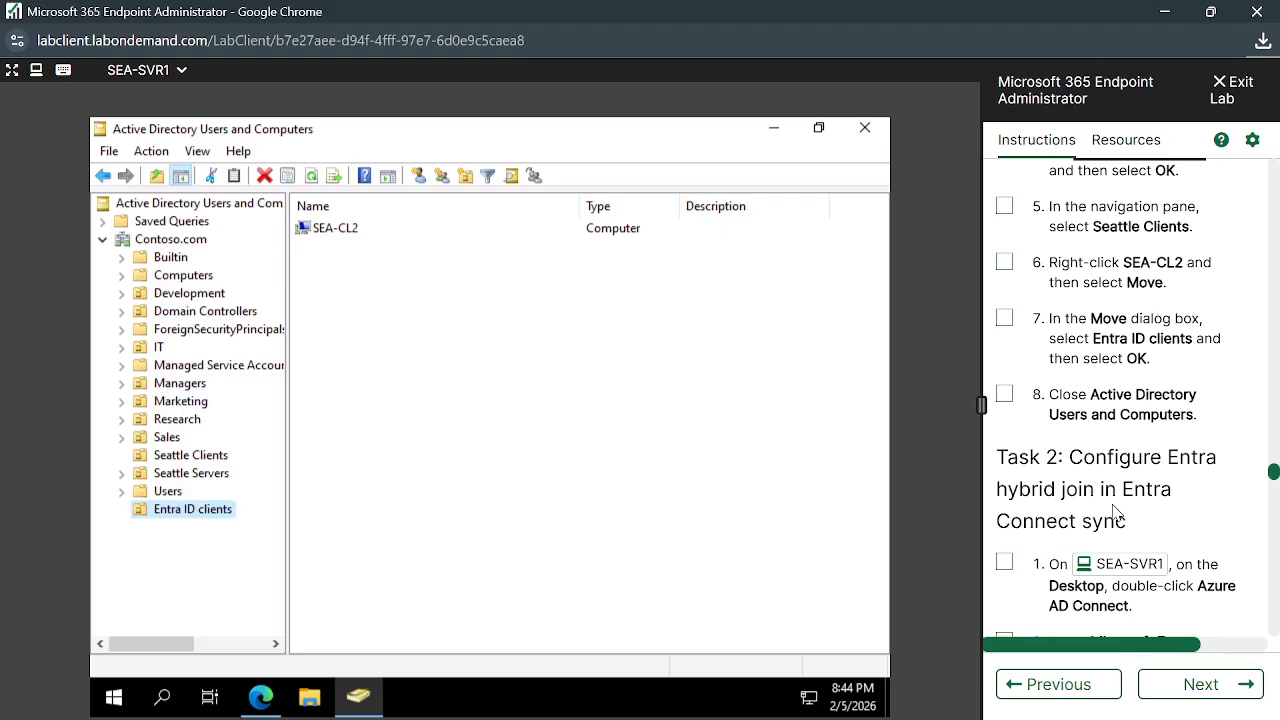
scroll(1118, 513, down, 2)
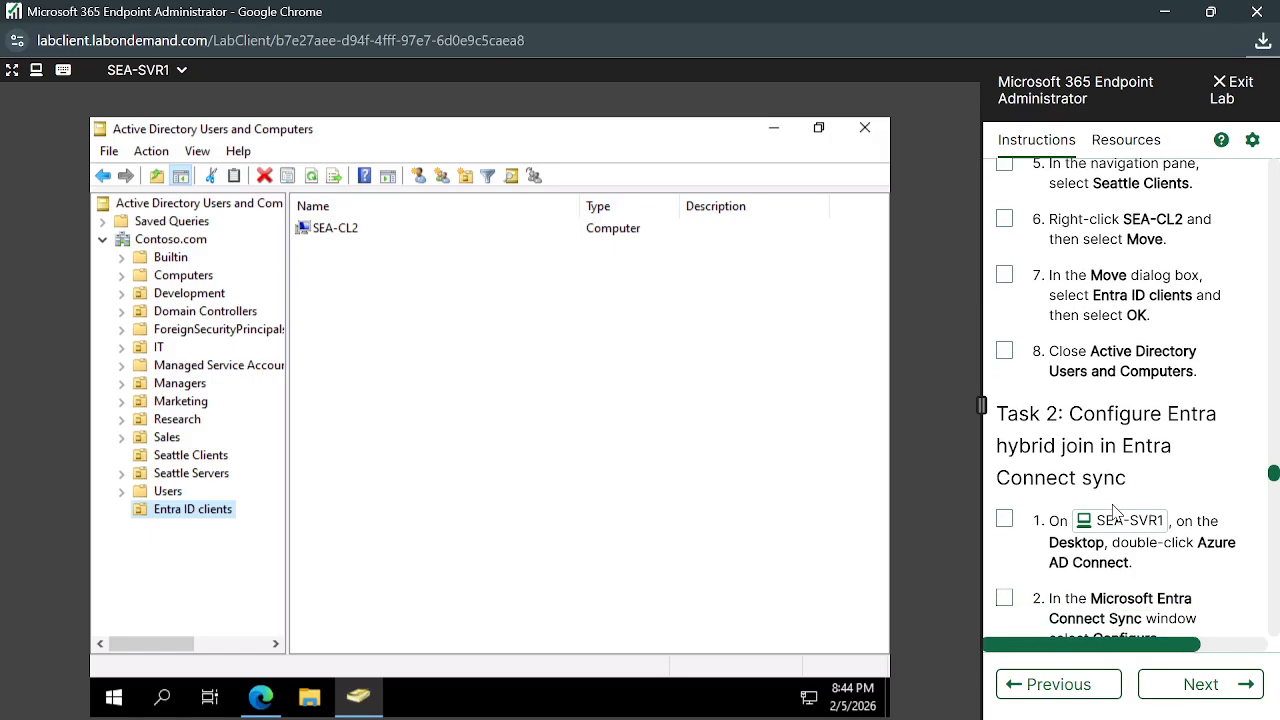
scroll(1150, 530, down, 1)
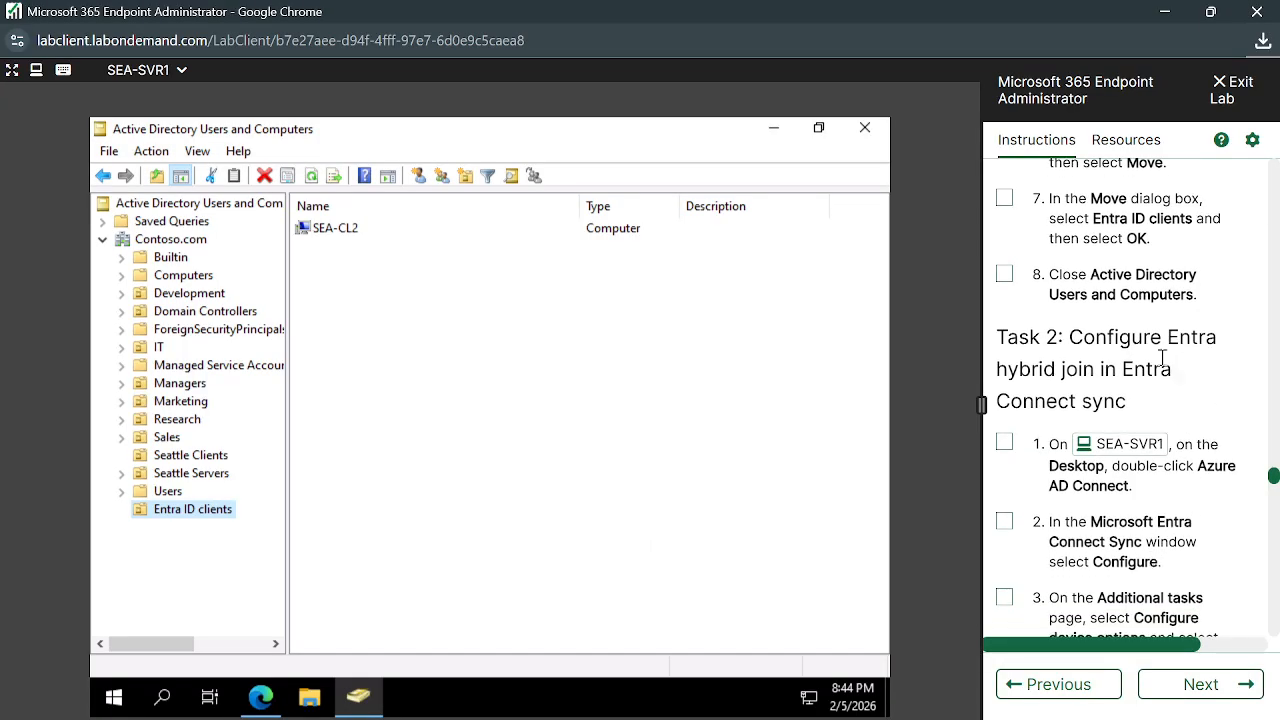
scroll(1162, 360, down, 1)
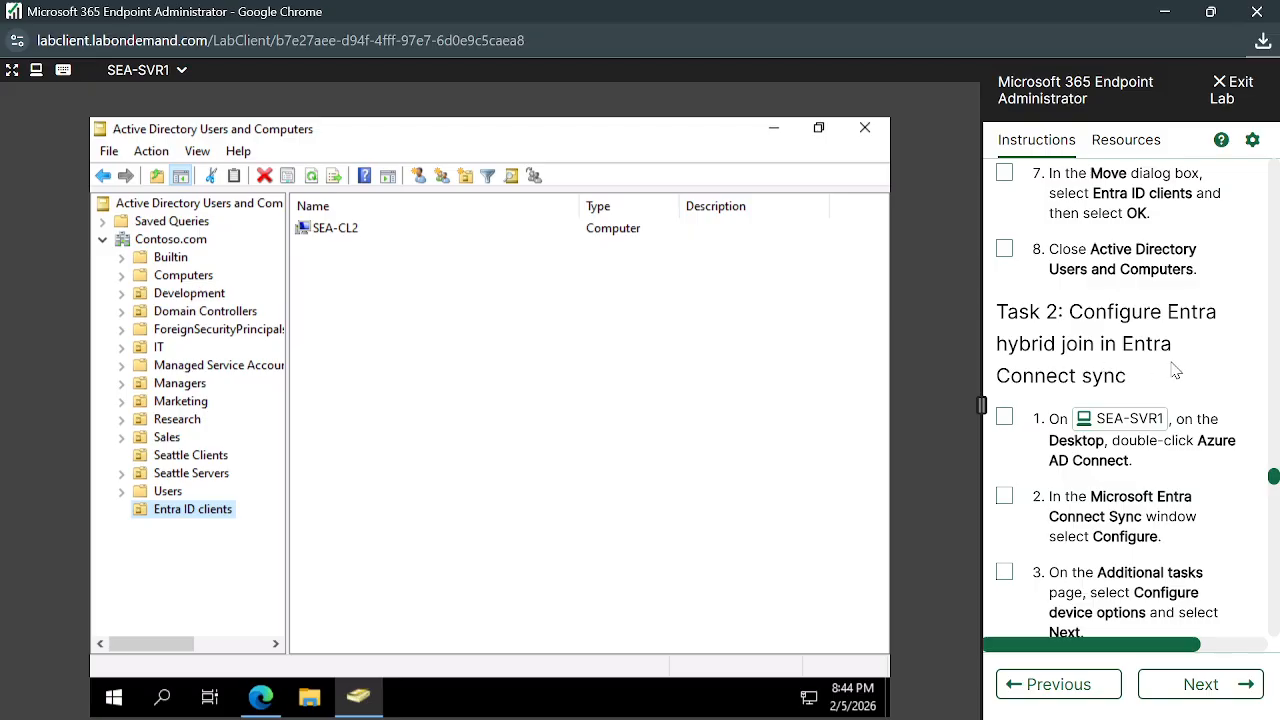
Launch Azure AD Connect from the SEA-SVR1 desktop, minimize its wizard, and restore ADUC
click(775, 132)
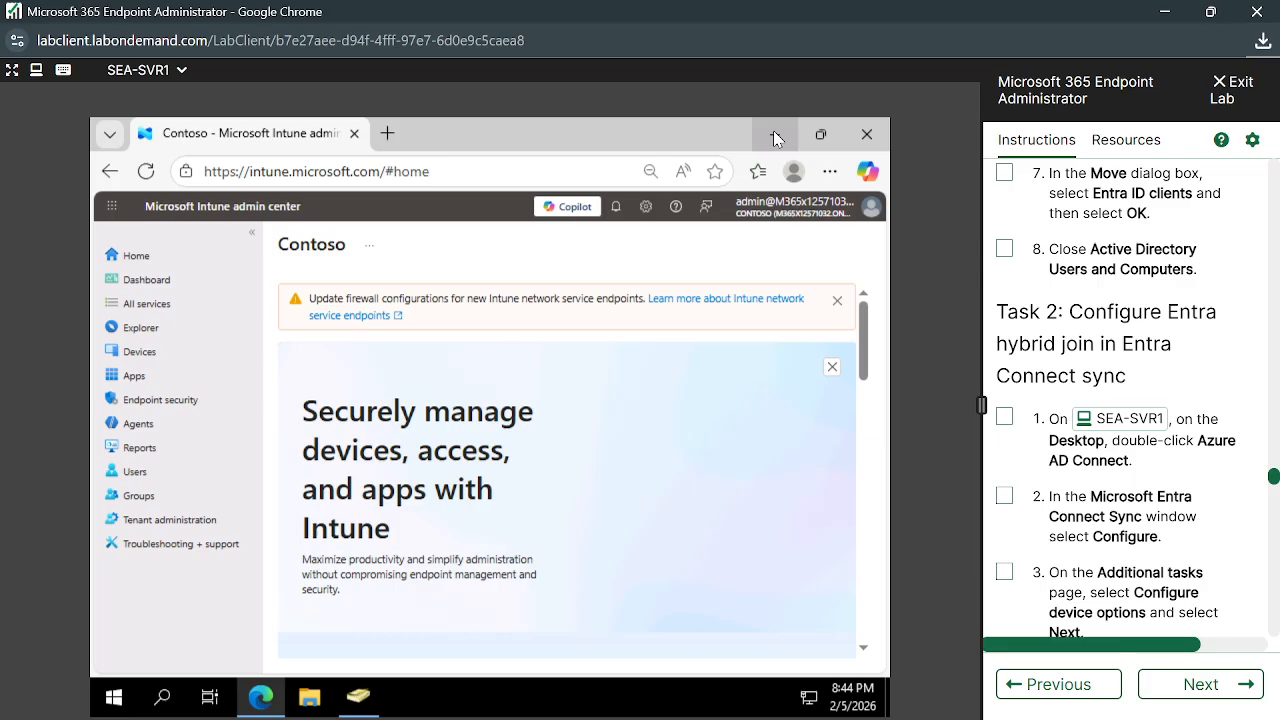
click(777, 134)
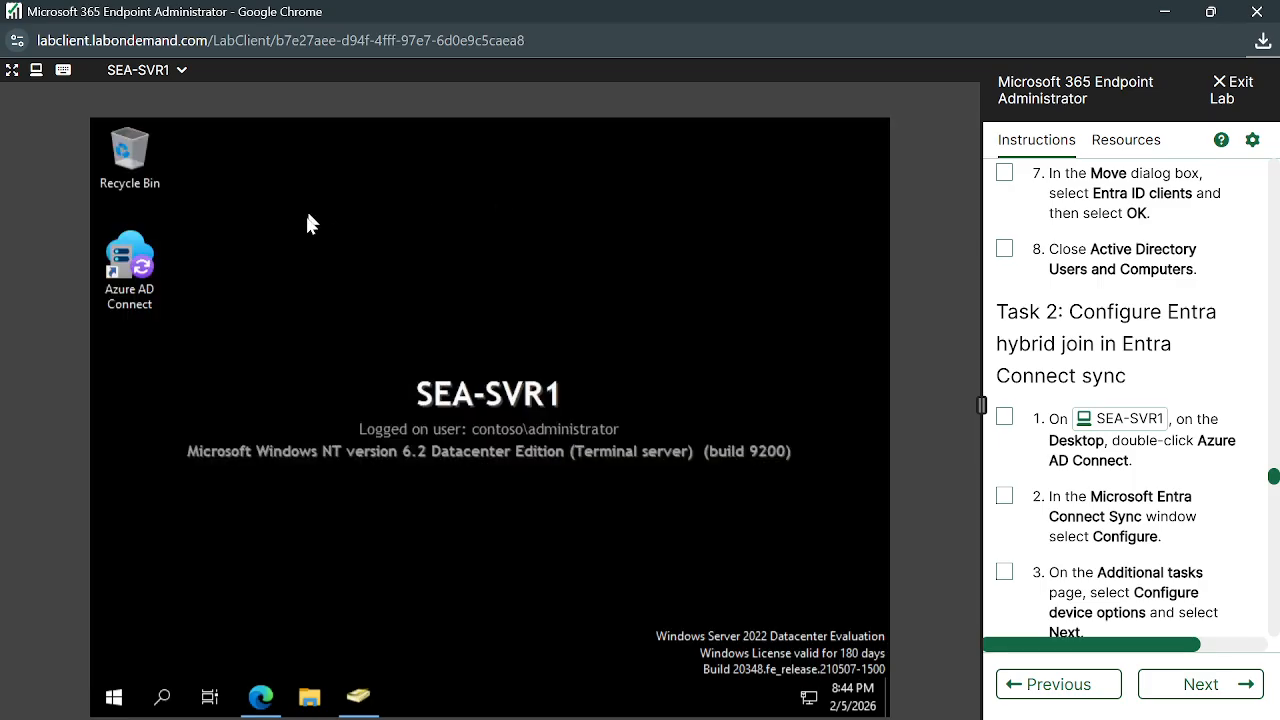
double_click(145, 268)
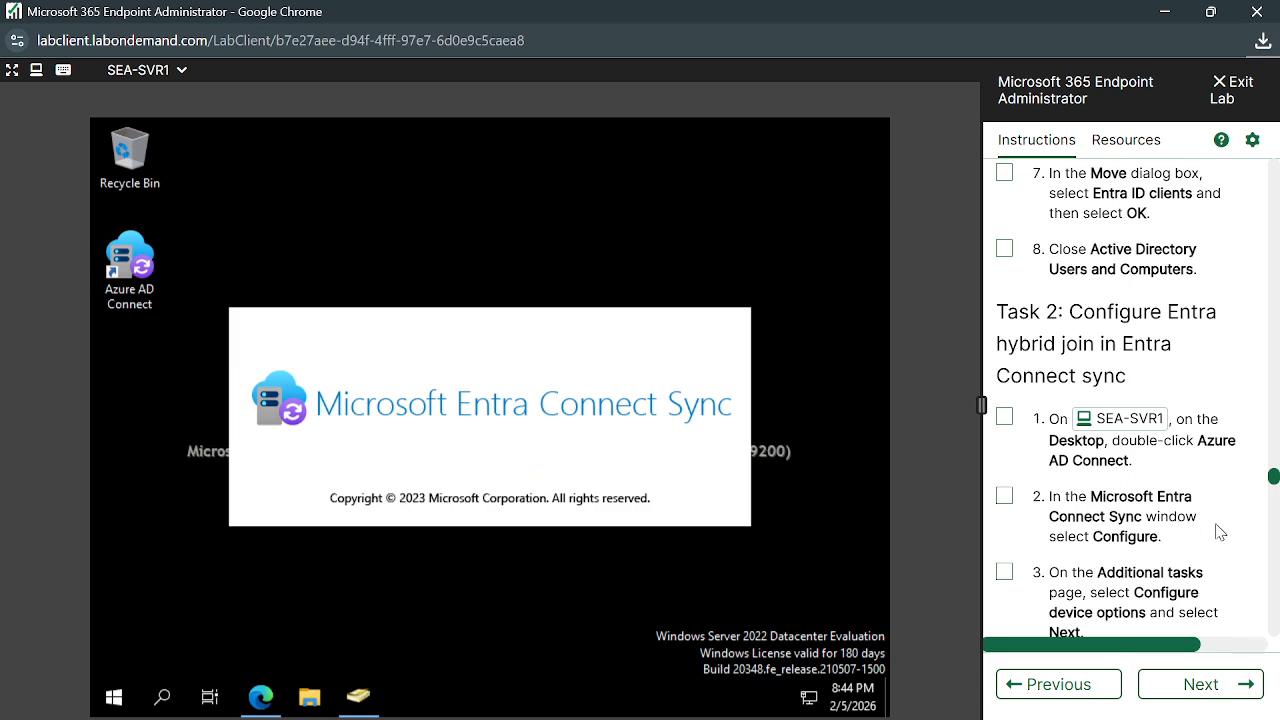
scroll(1220, 530, down, 1)
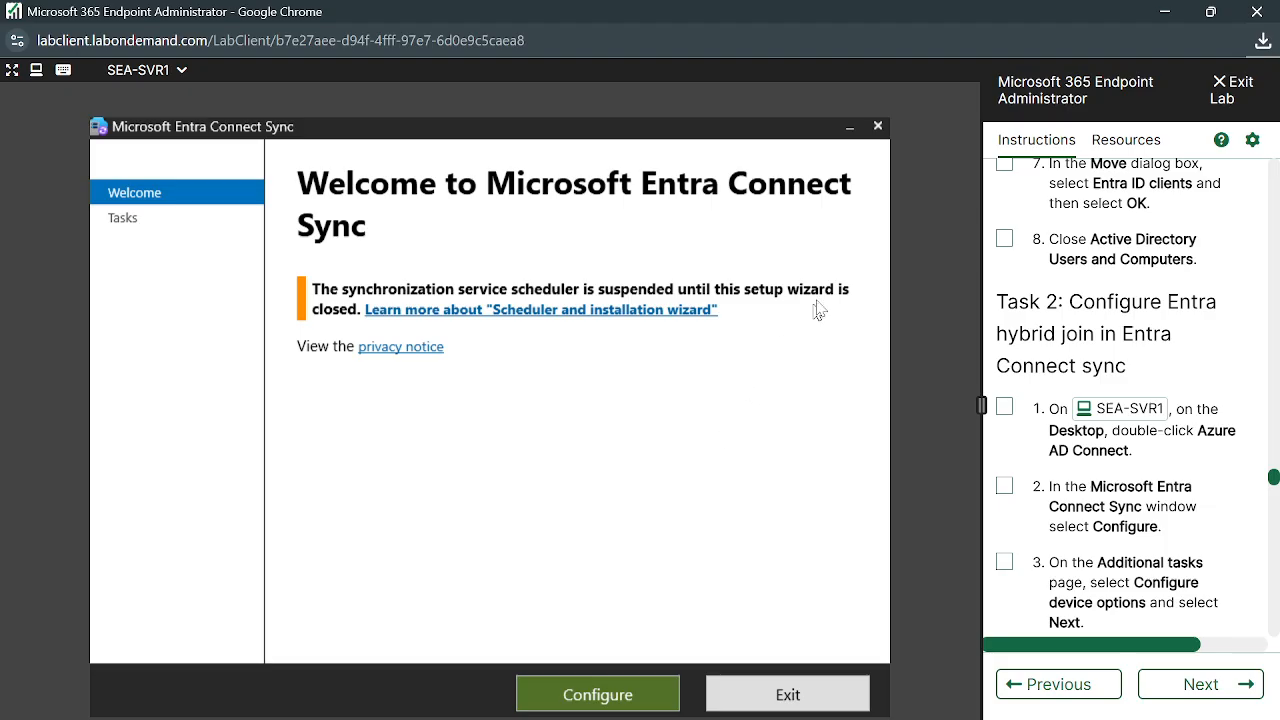
click(850, 127)
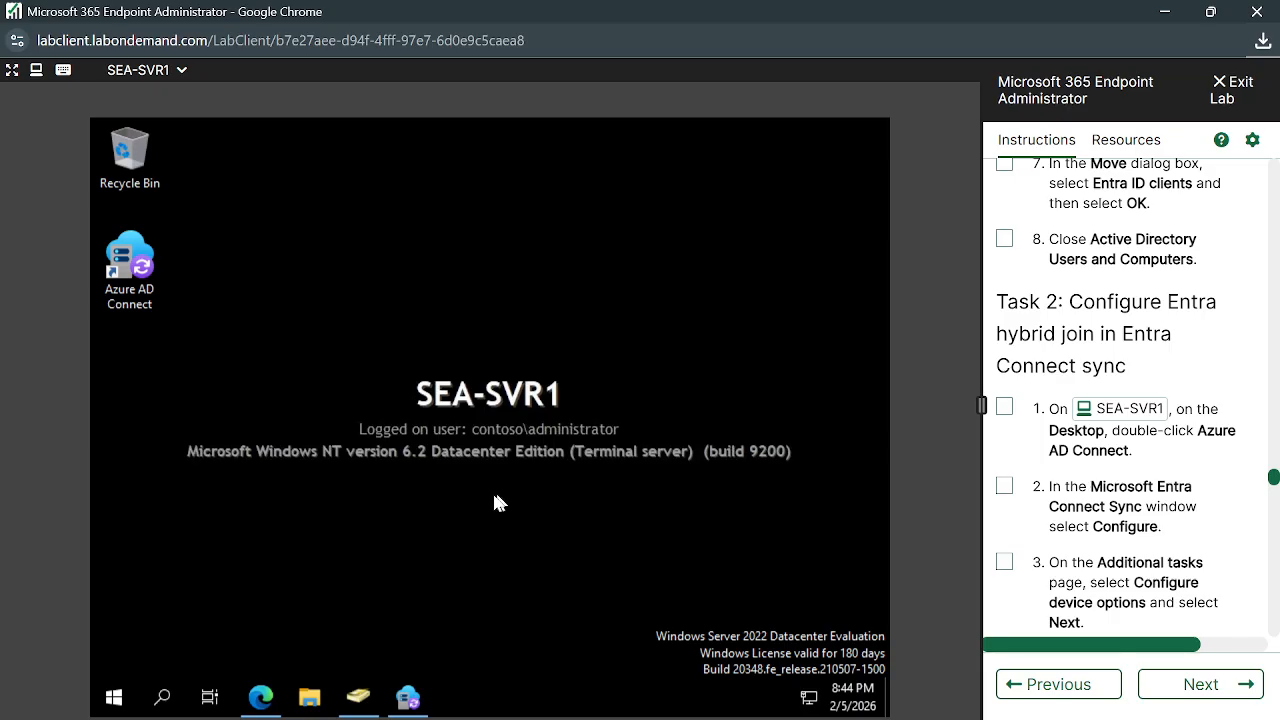
click(368, 705)
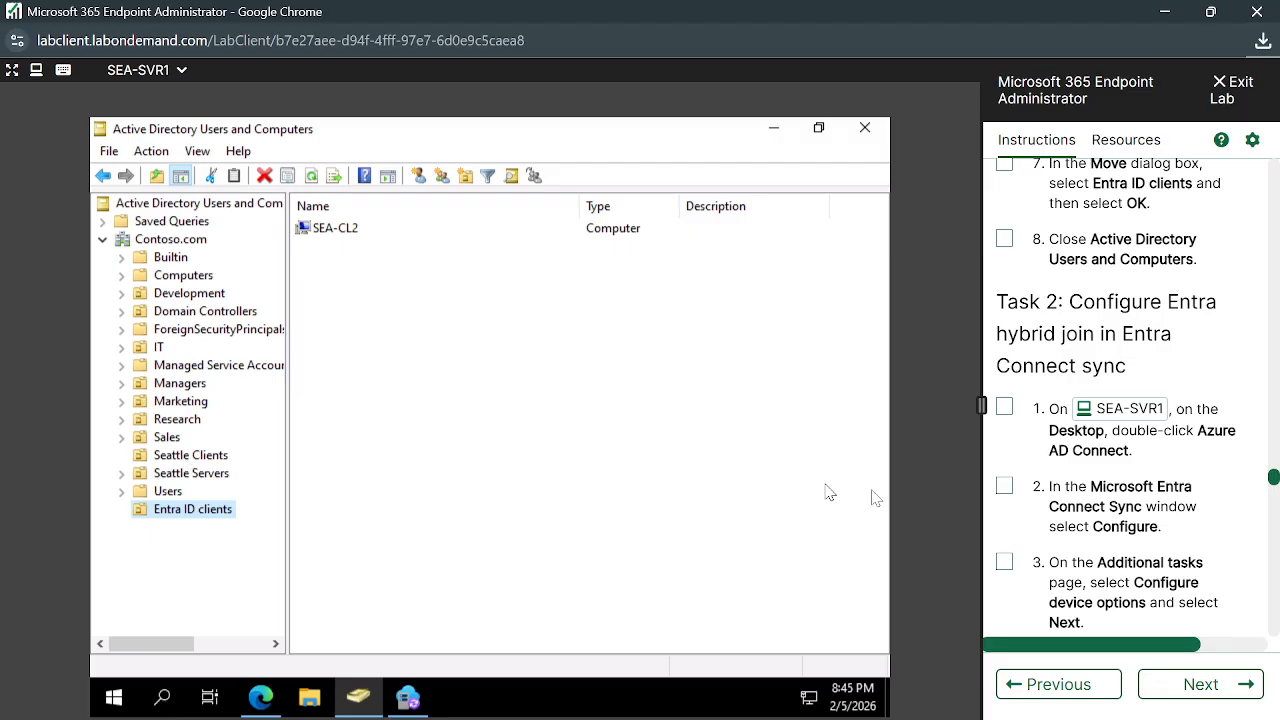
Compare Seattle Clients and Entra ID clients to verify SEA-CL2 moved, widening the tree pane
click(180, 457)
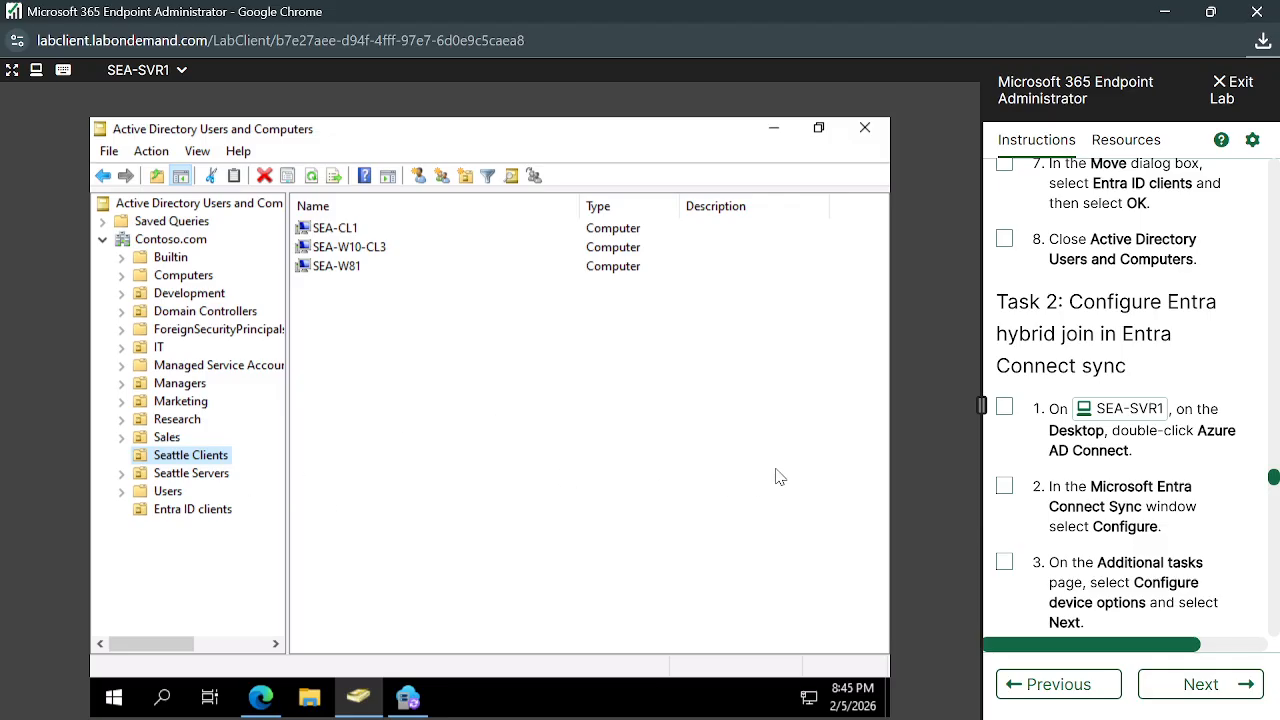
click(178, 516)
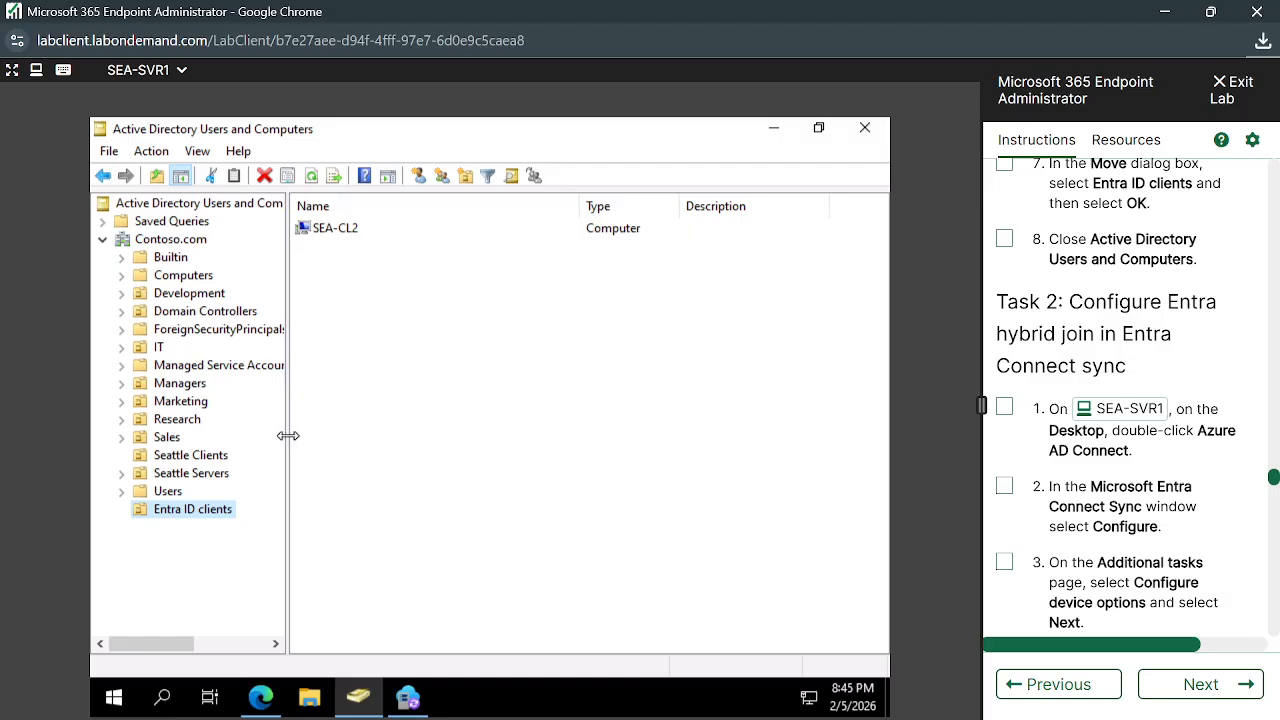
drag(288, 436, 306, 436)
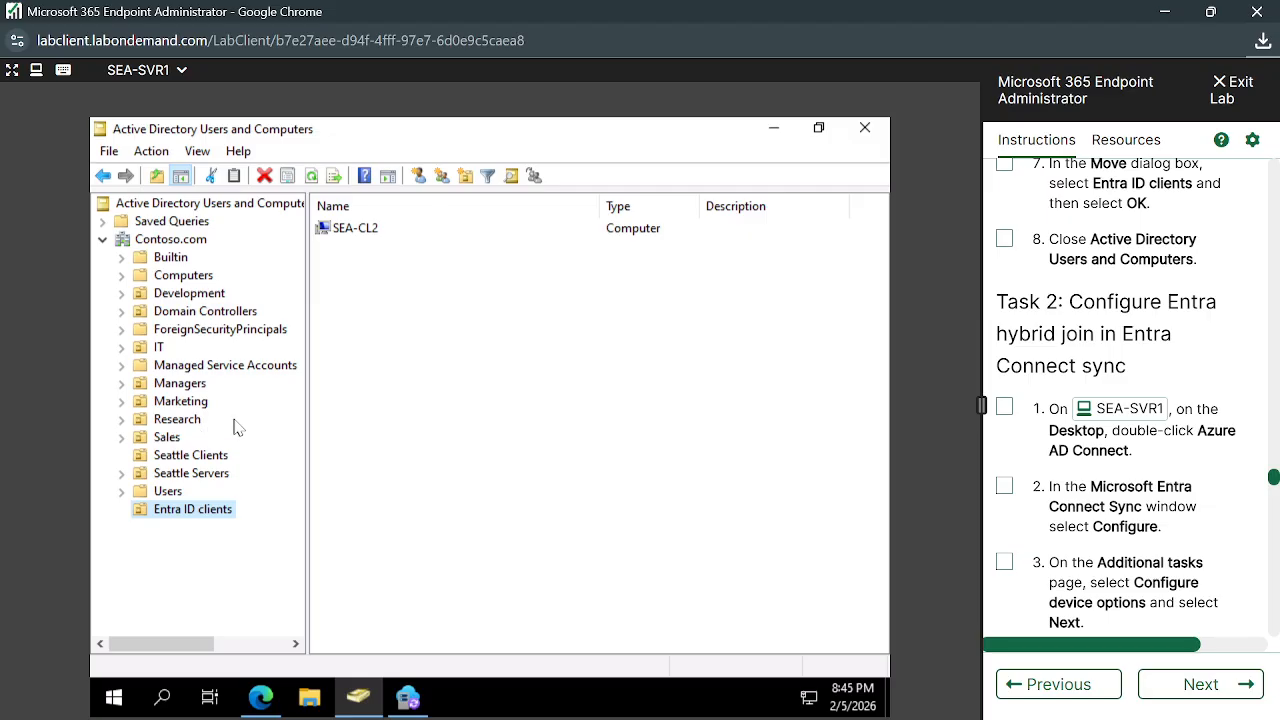
Open the Managers OU and scroll through its user accounts and Managers security group
click(193, 384)
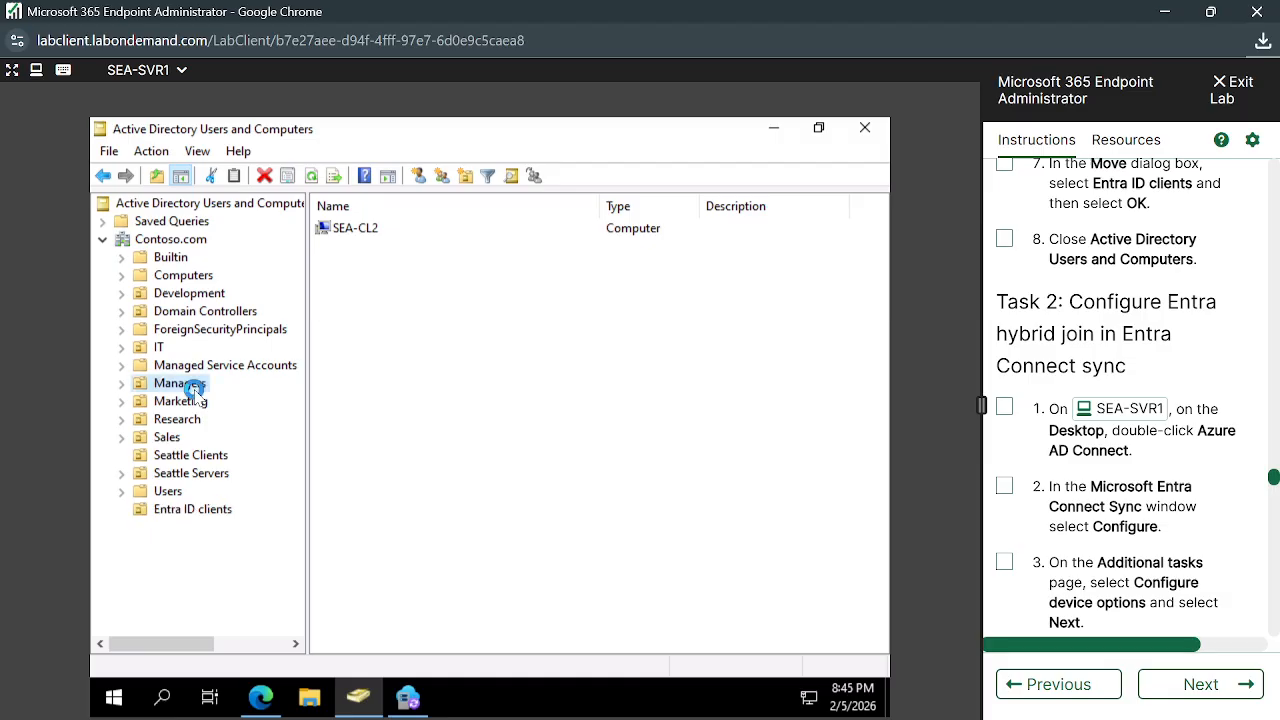
scroll(467, 531, down, 5)
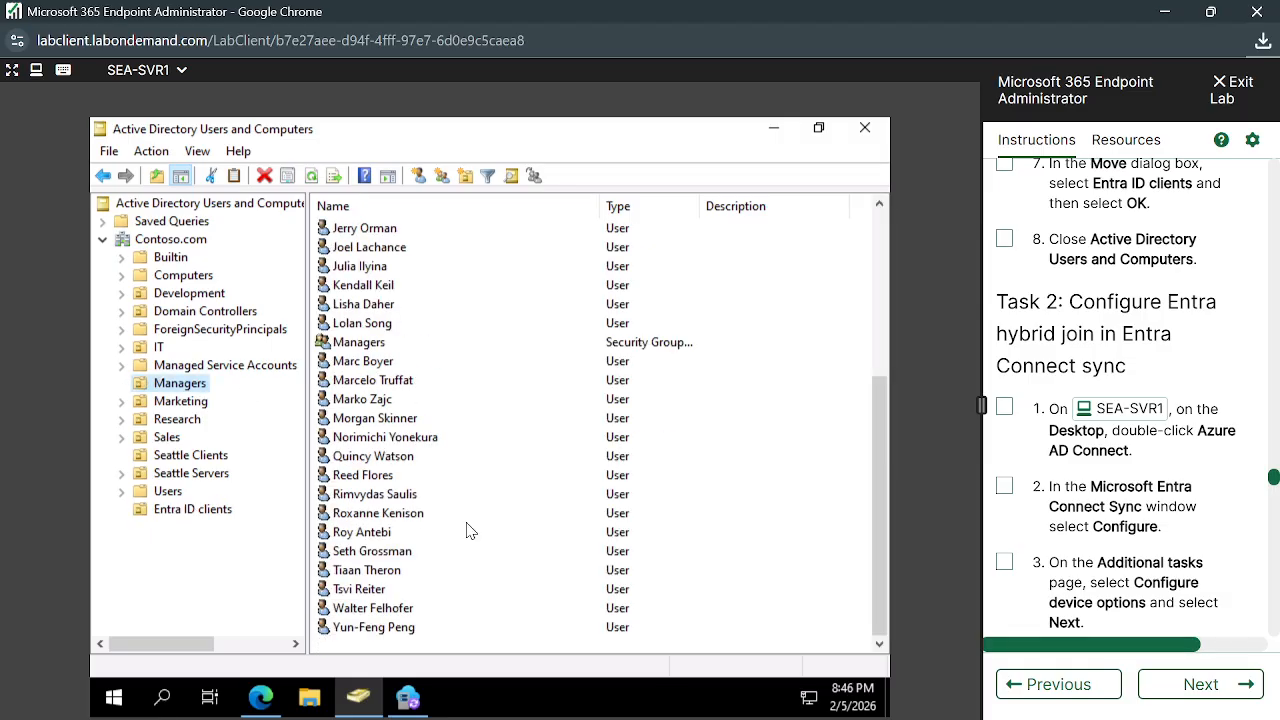
scroll(467, 531, up, 5)
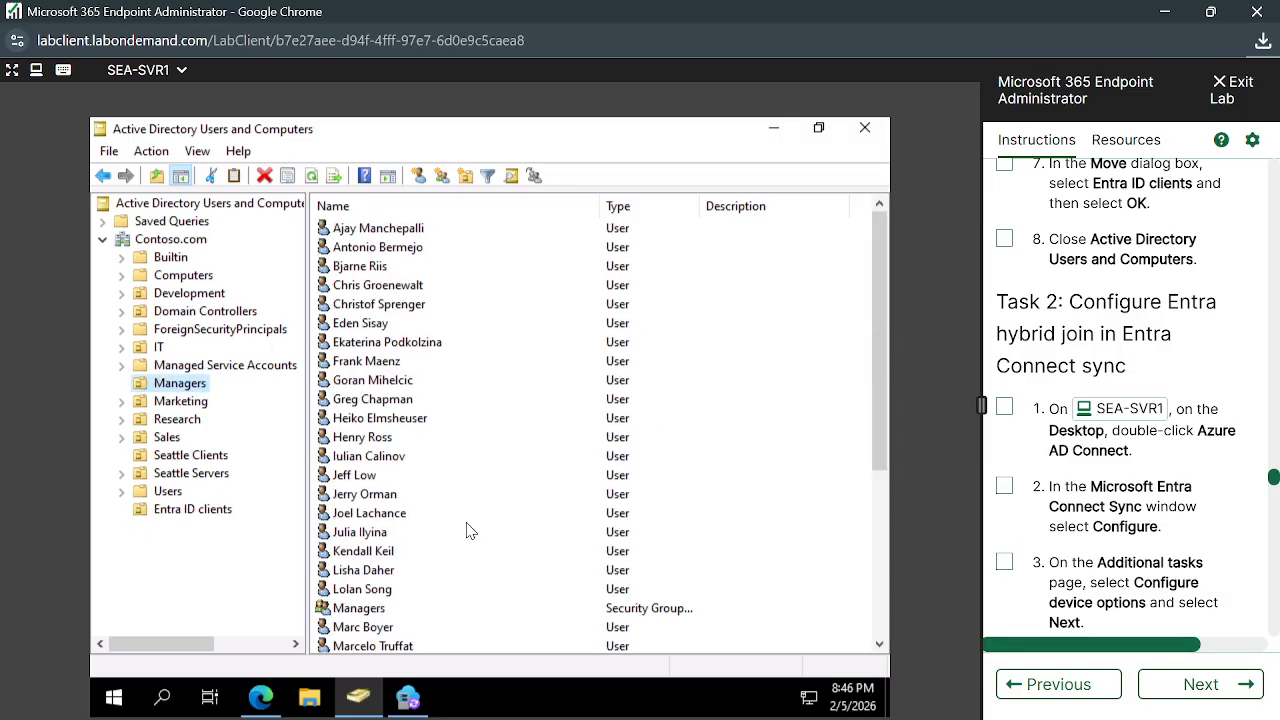
scroll(420, 333, down, 5)
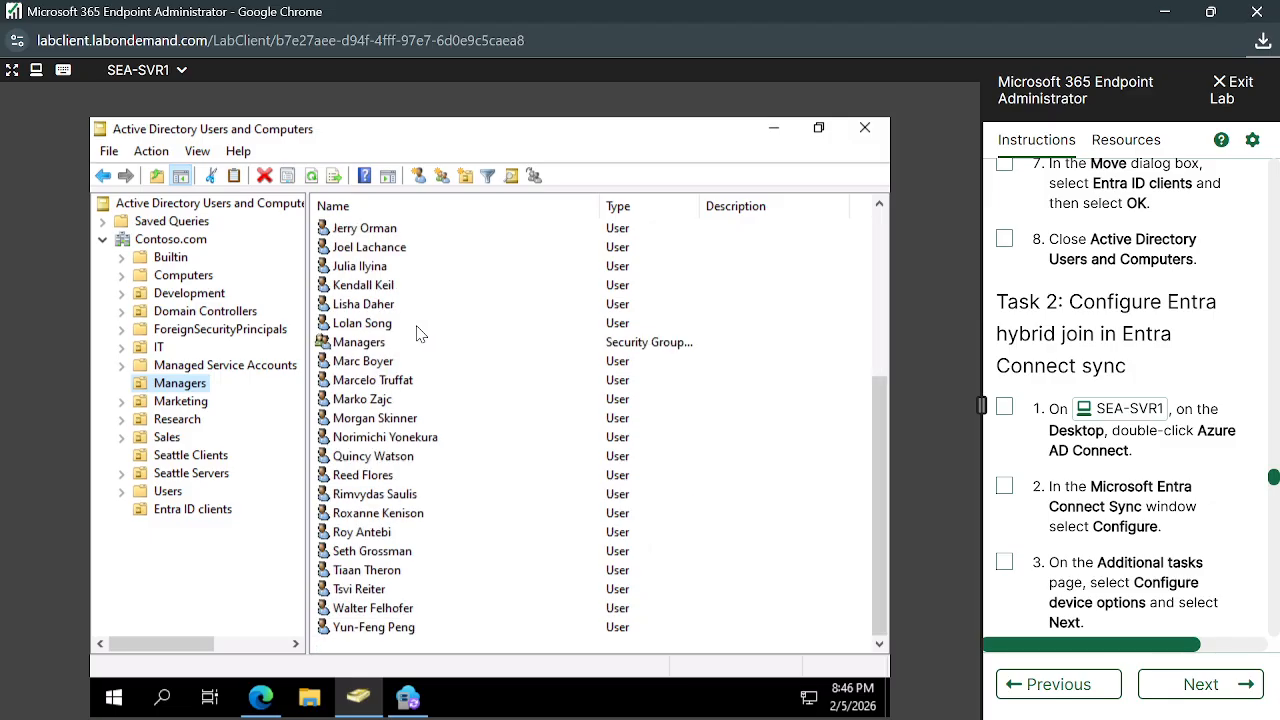
scroll(420, 333, up, 5)
scroll(420, 333, down, 5)
scroll(420, 333, up, 5)
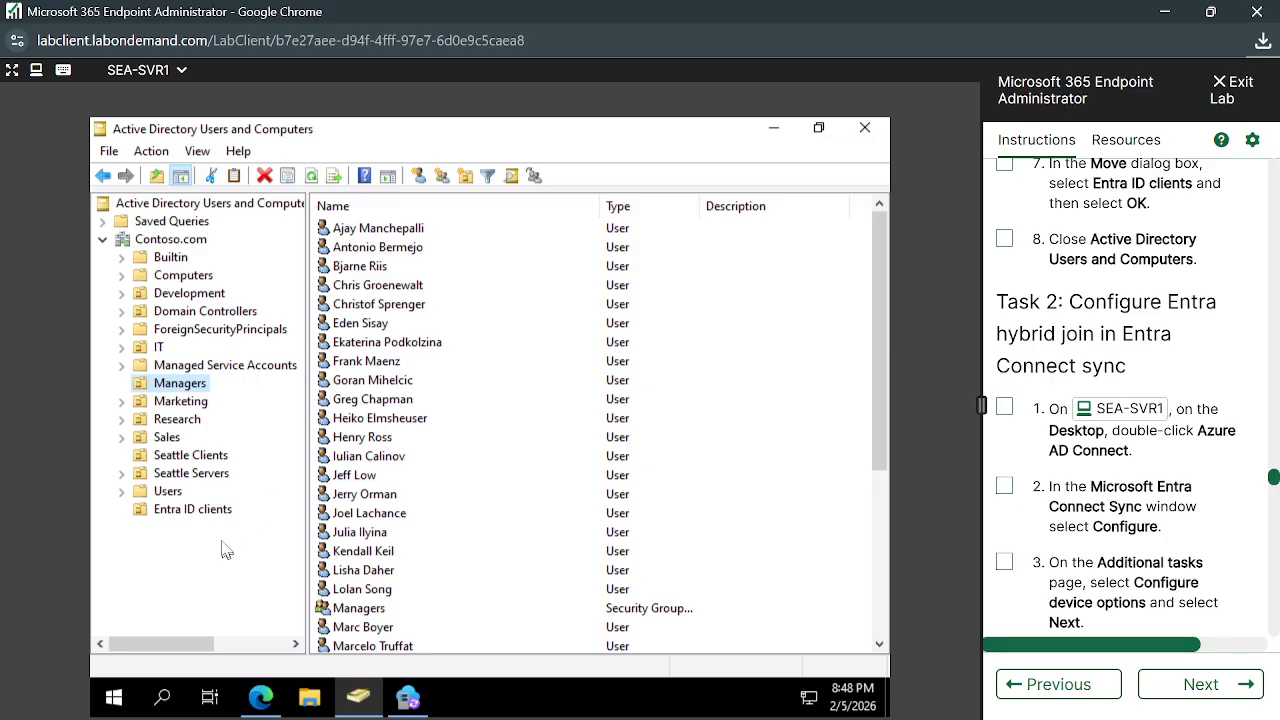
Select the Entra ID clients OU, holding only SEA-CL2, and scroll the instructions to steps 4 and 5
click(192, 510)
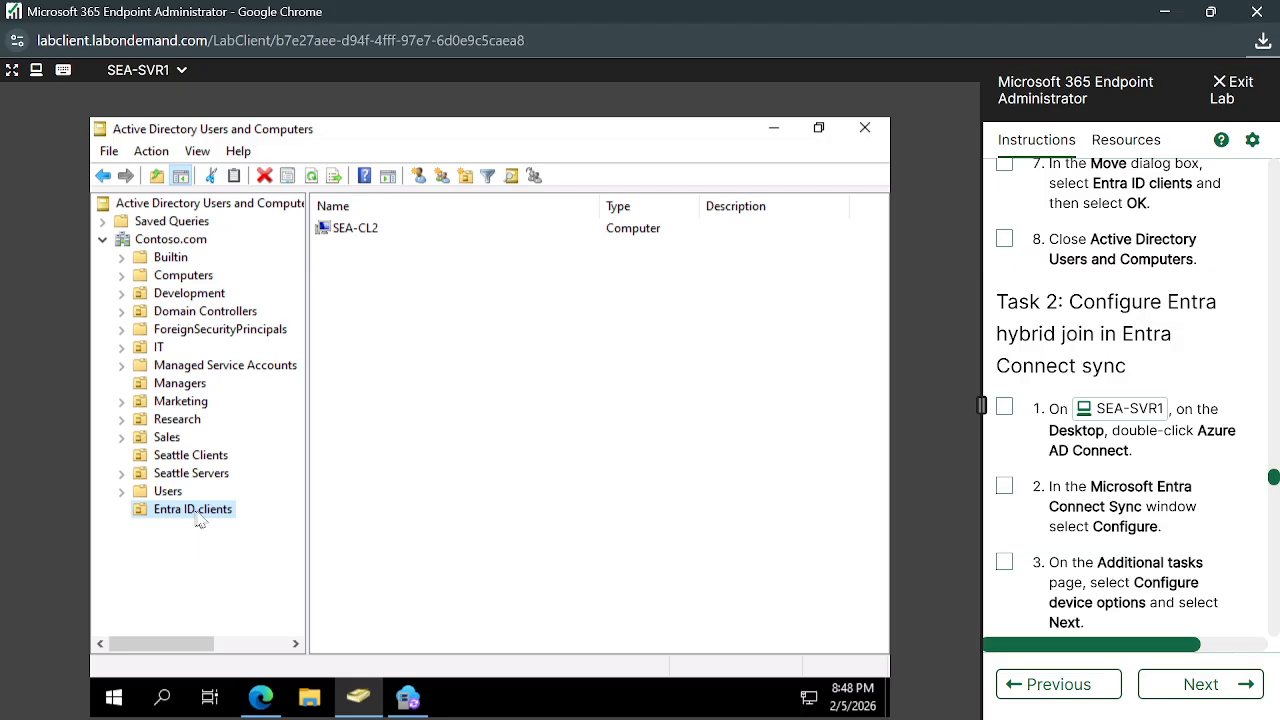
scroll(1068, 524, down, 1)
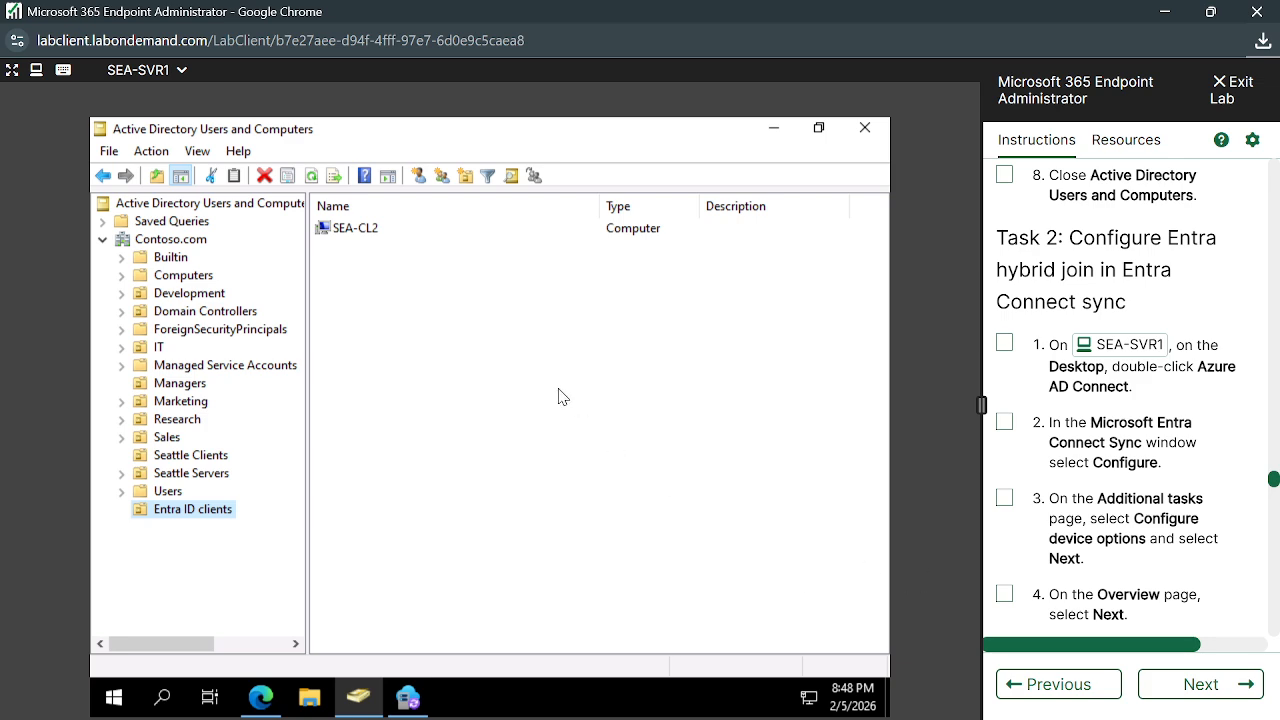
scroll(1155, 567, down, 1)
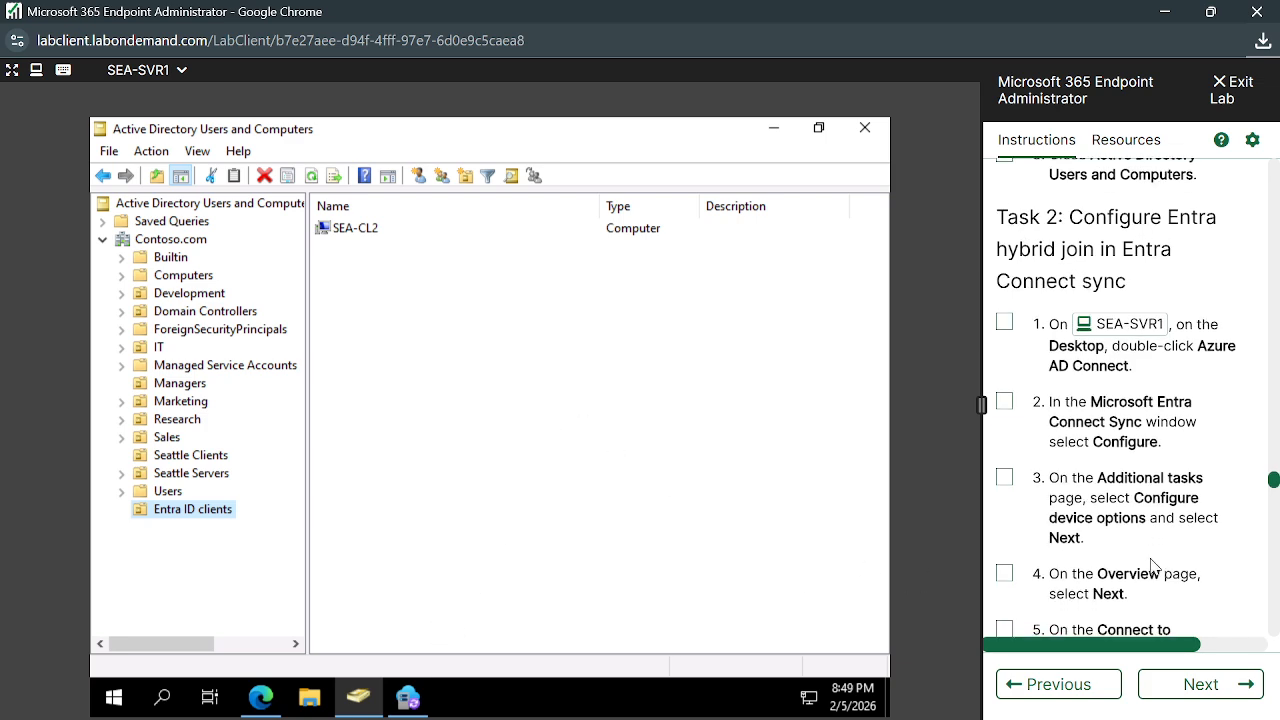
Bring back the Entra Connect Sync wizard and begin configuring to reach the Additional tasks list
click(412, 698)
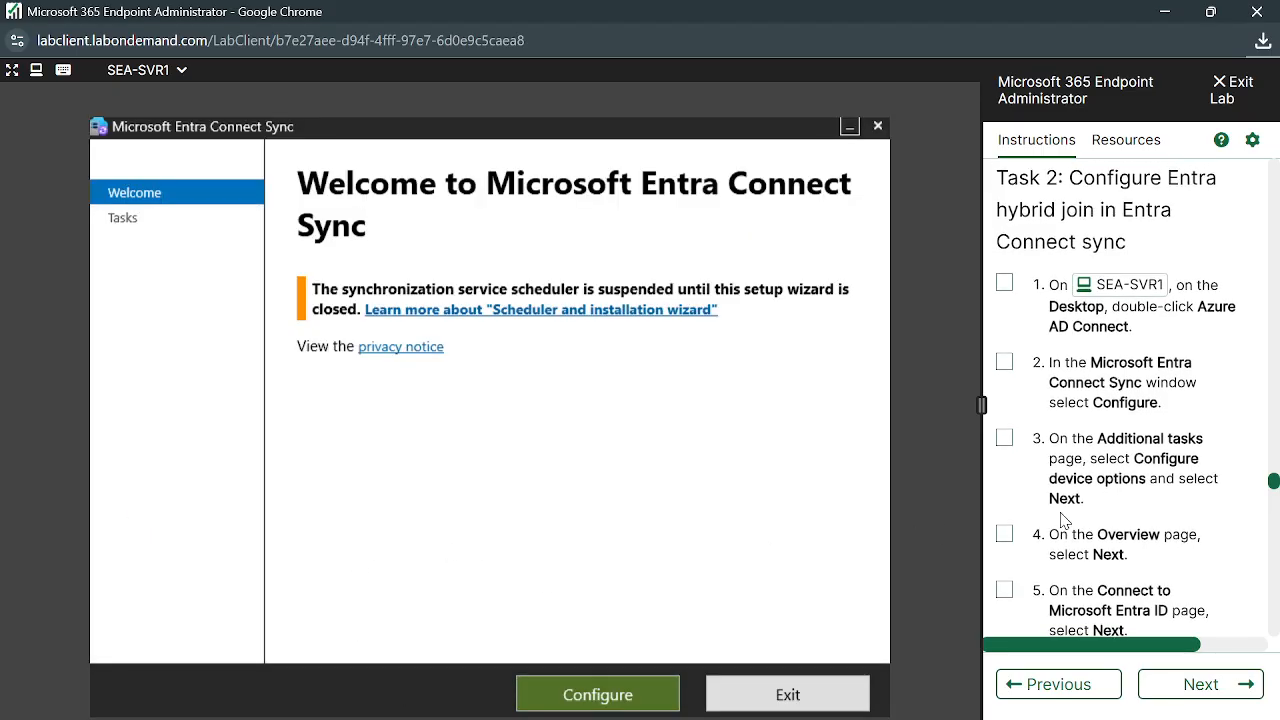
click(641, 695)
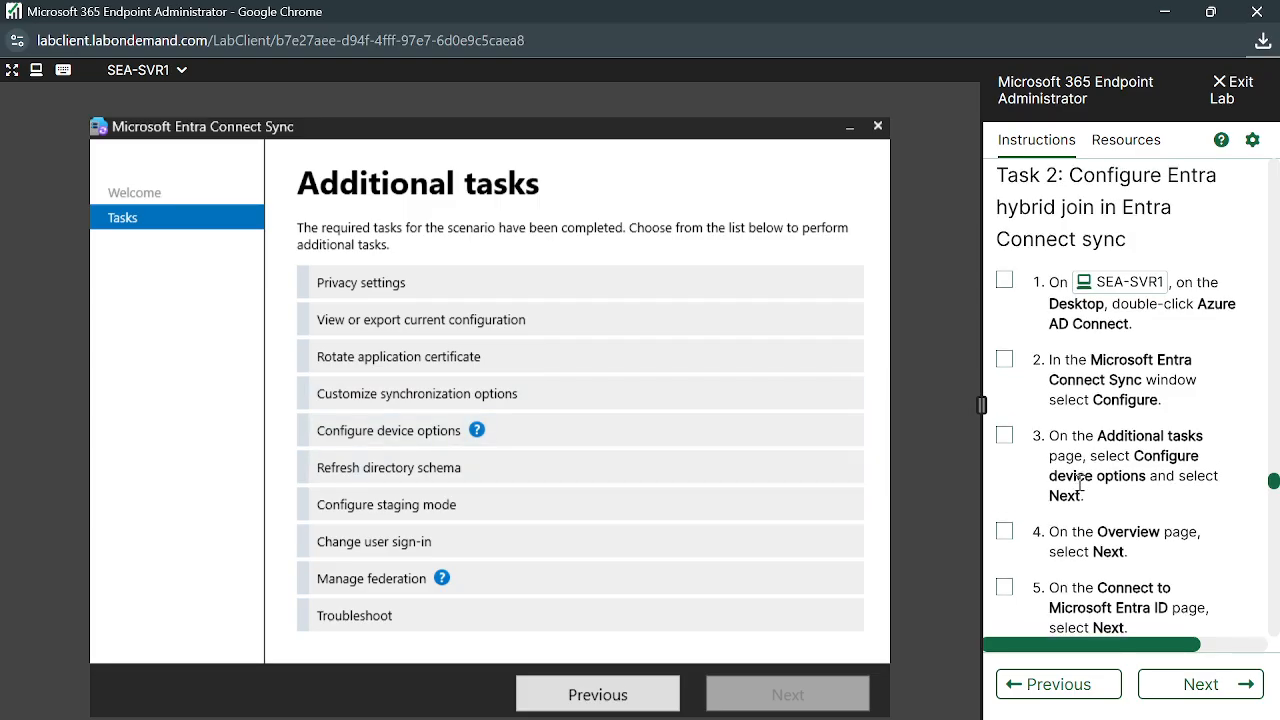
scroll(1080, 483, down, 1)
scroll(1060, 507, down, 2)
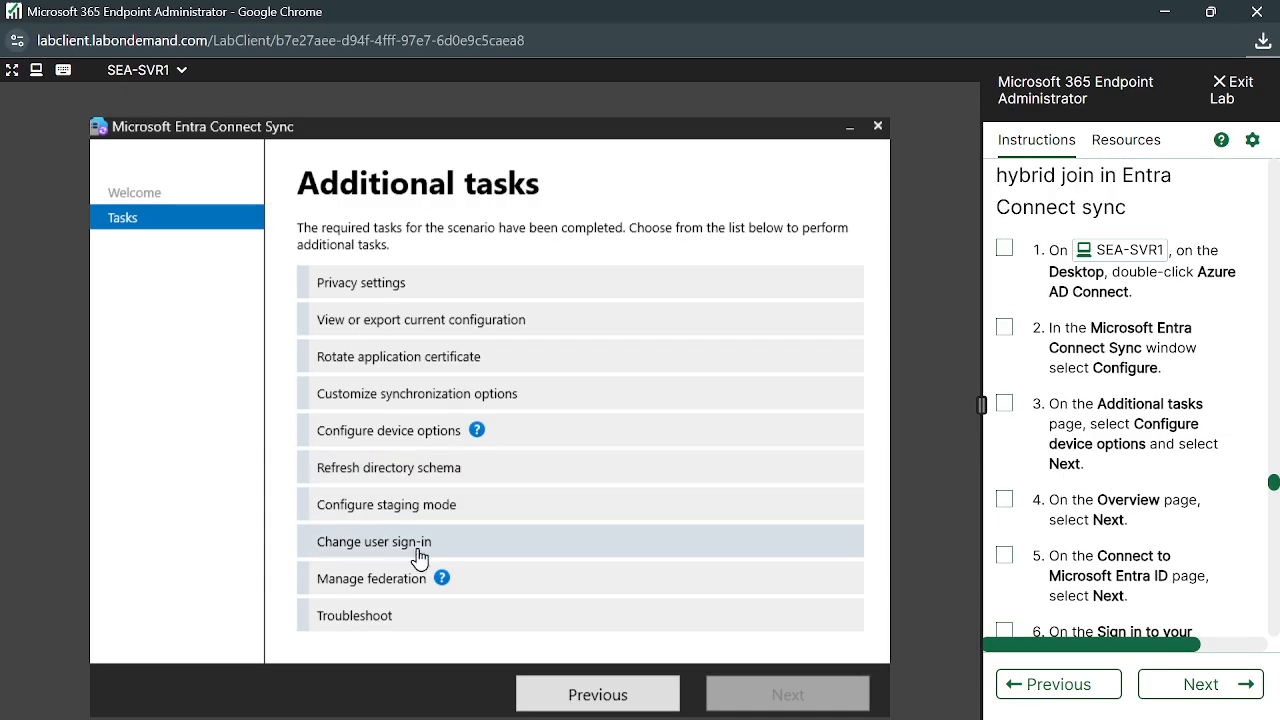
Choose the Configure device options task and continue to its Overview page
click(500, 500)
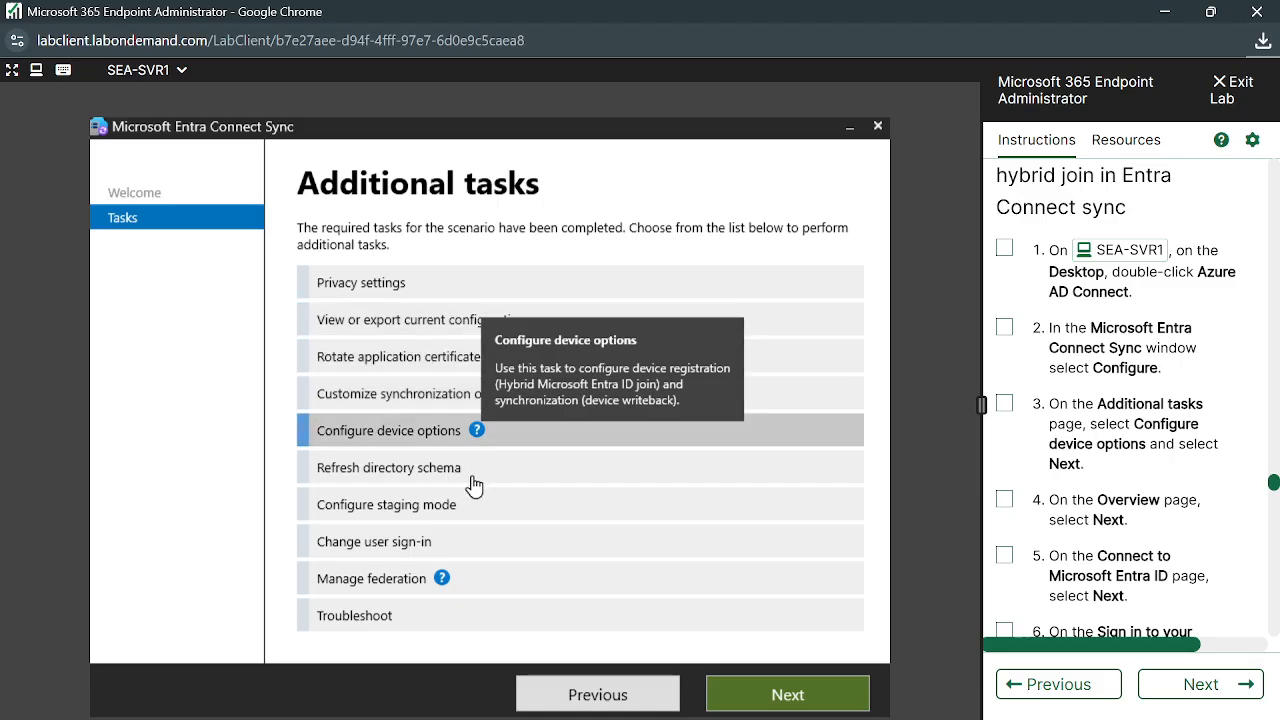
click(472, 470)
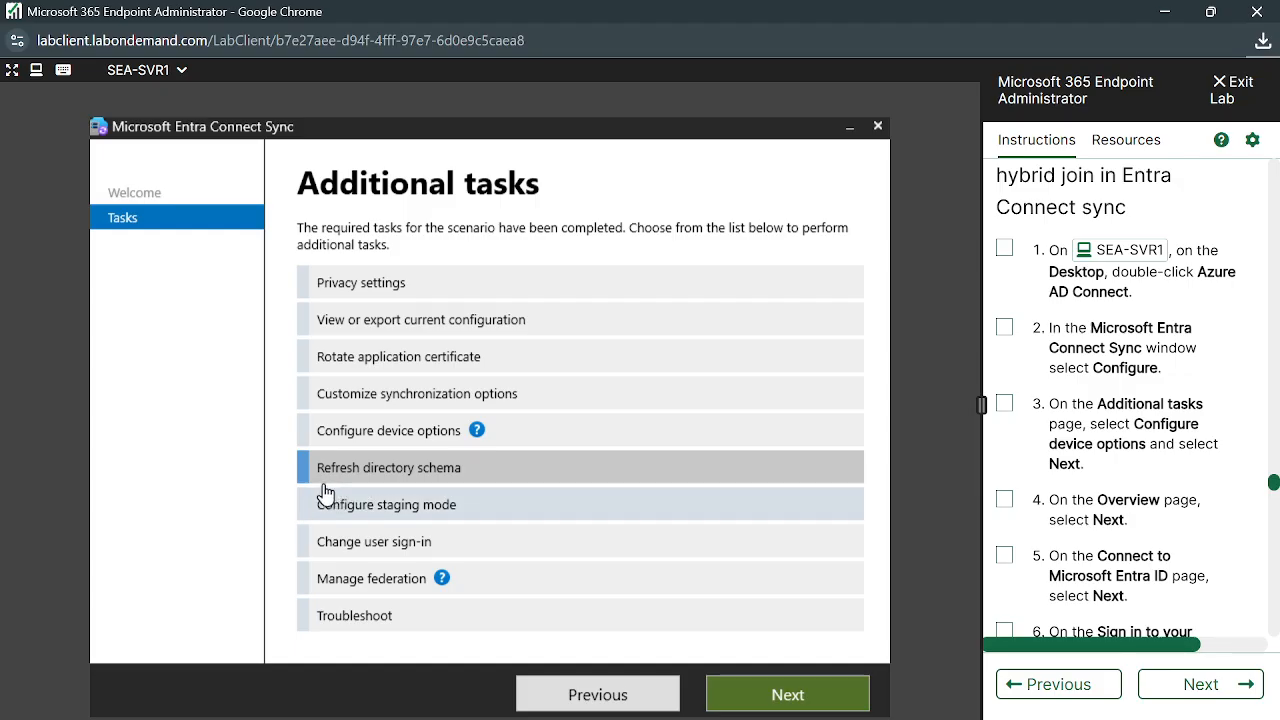
click(388, 443)
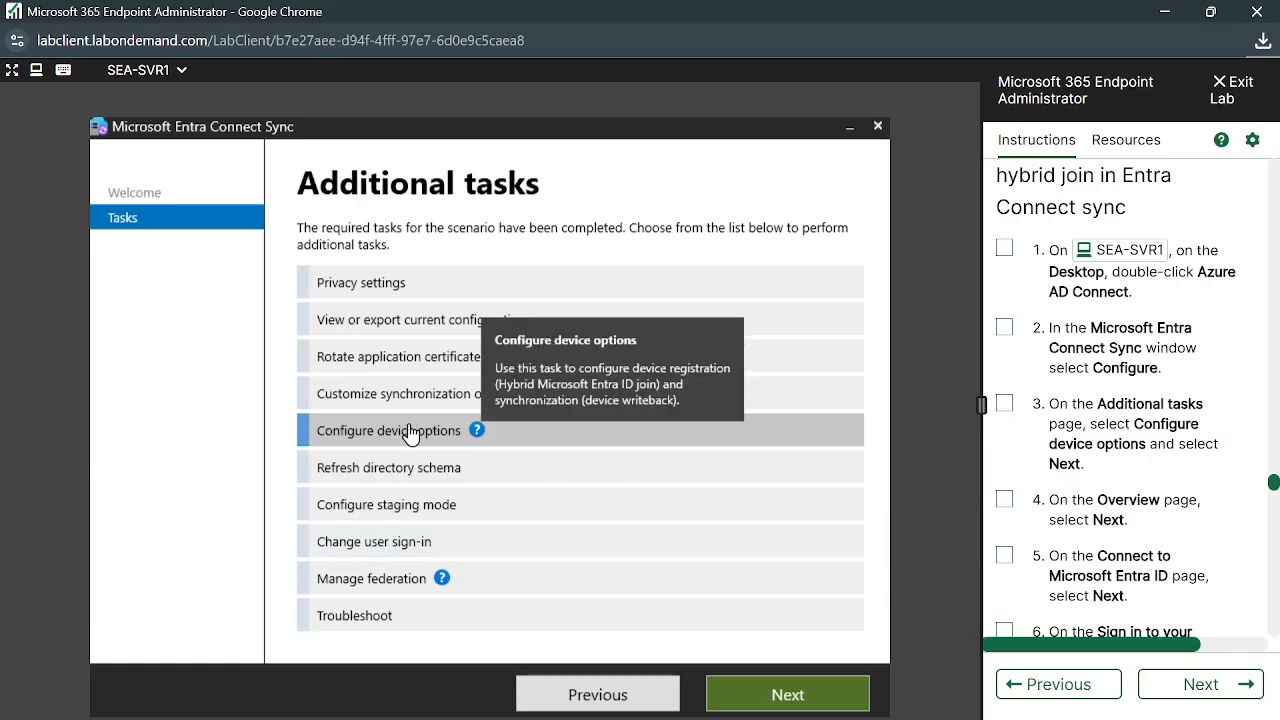
click(779, 697)
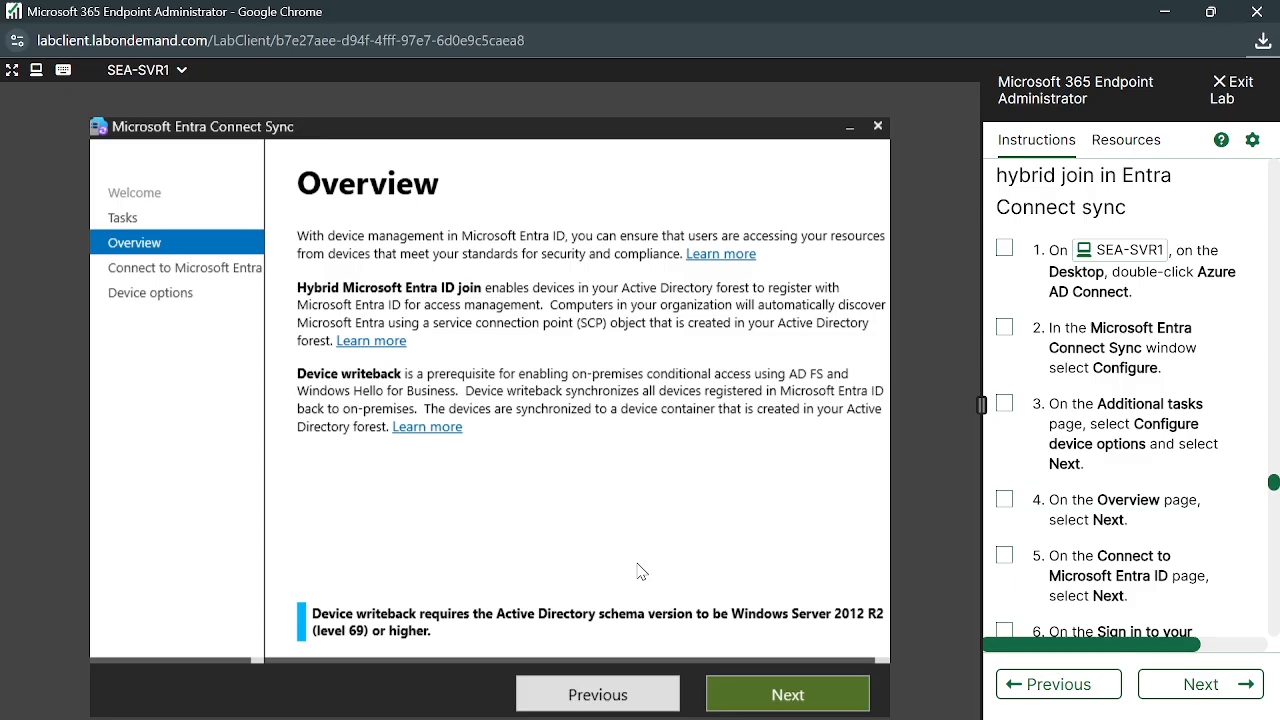
Advance to Connect to Microsoft Entra ID and sign in with the tenant admin account
click(795, 695)
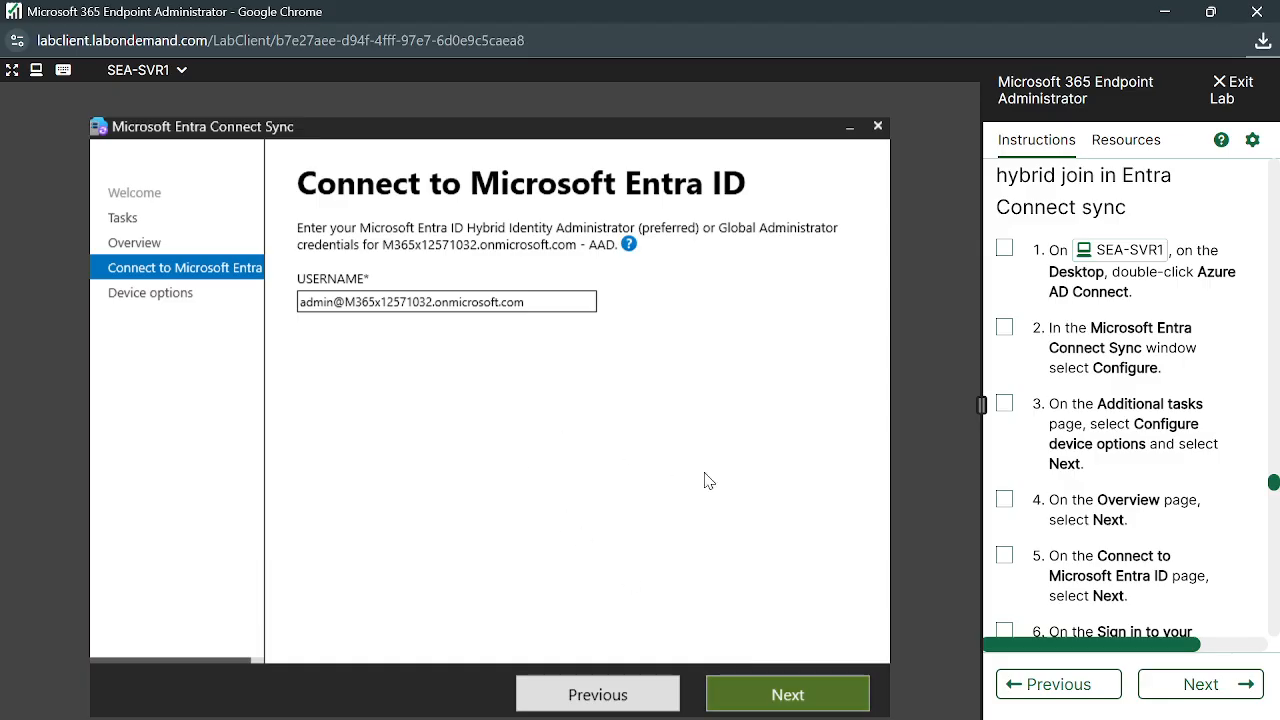
scroll(1085, 515, down, 4)
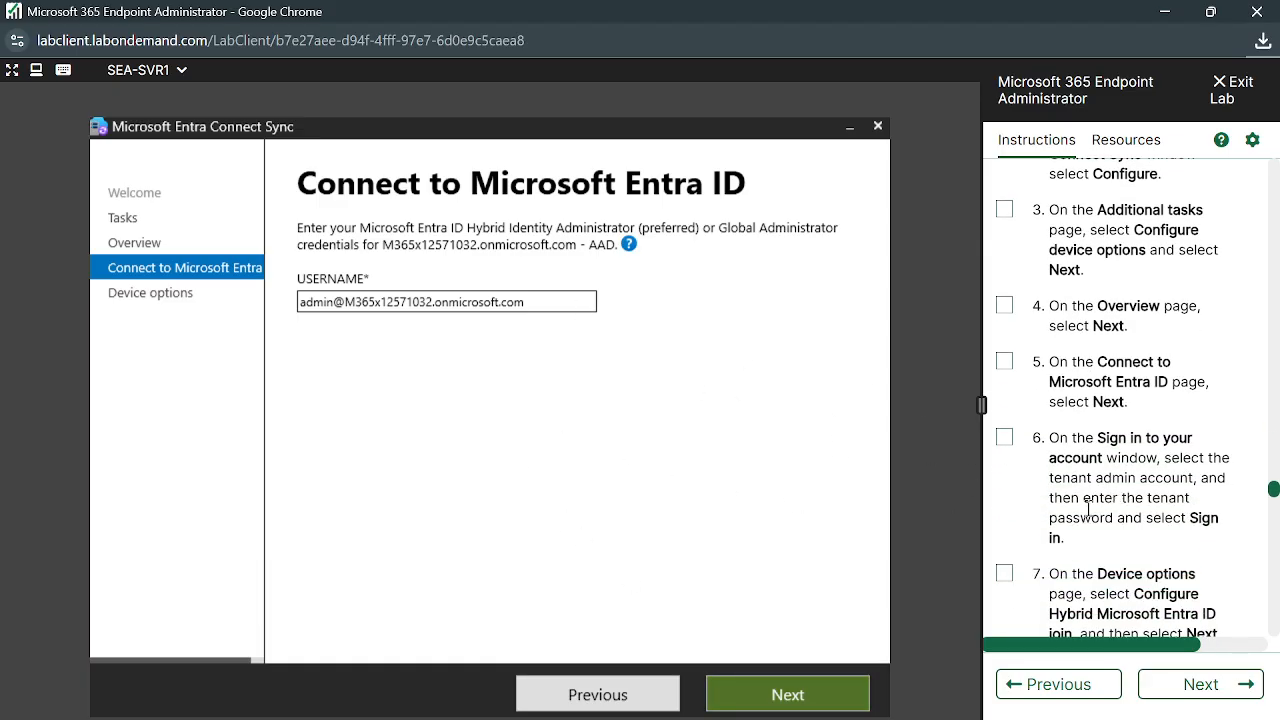
scroll(1113, 512, down, 2)
scroll(1113, 512, down, 1)
scroll(1121, 419, up, 2)
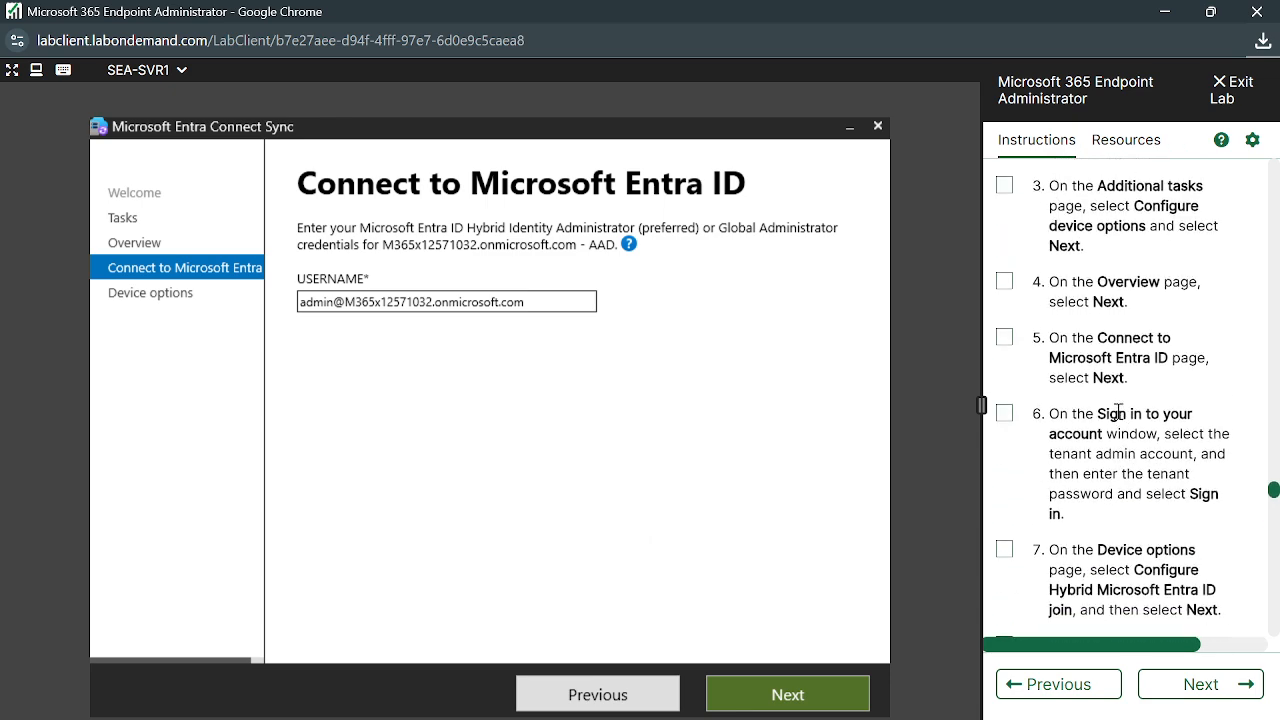
click(800, 697)
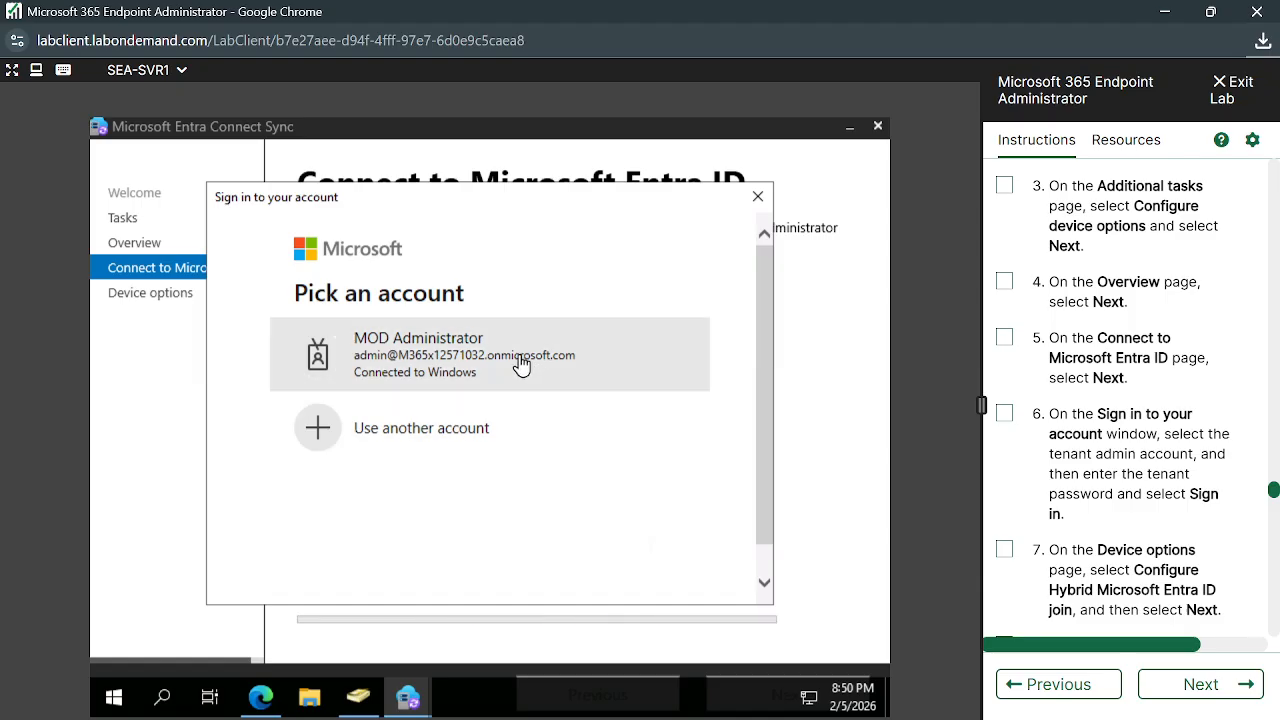
click(519, 364)
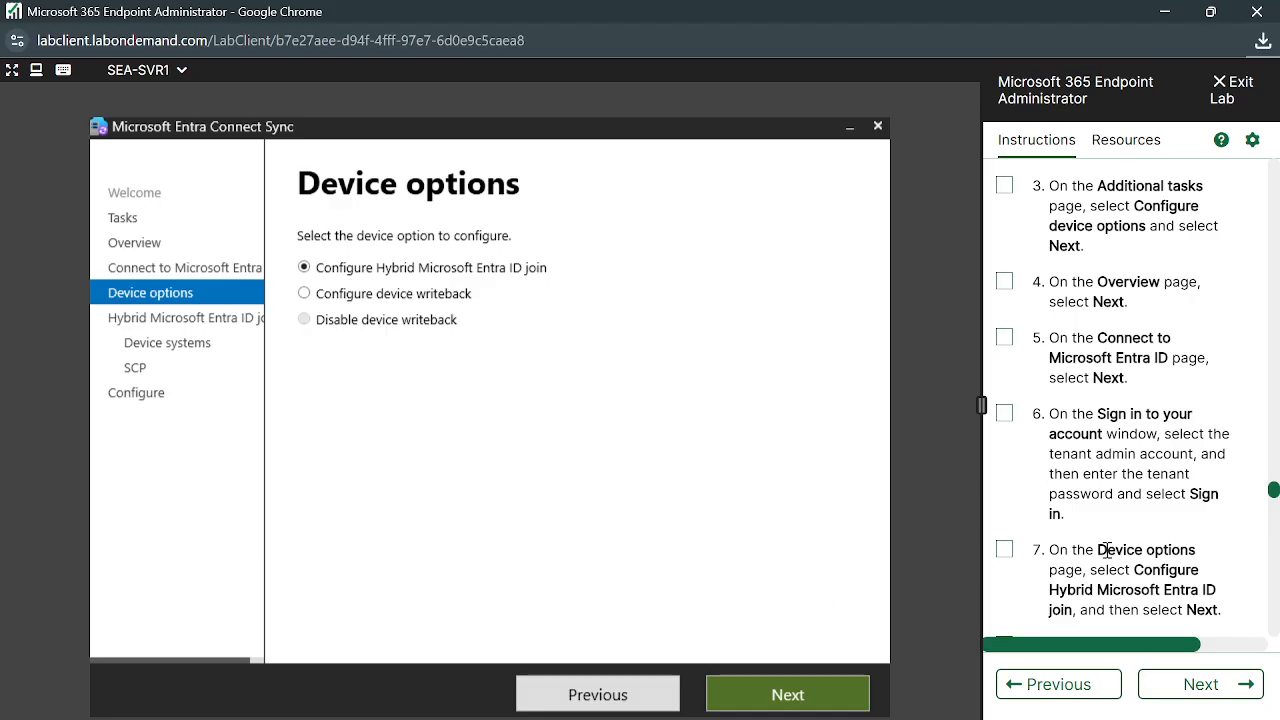
Keep Configure Hybrid Microsoft Entra ID join and include Windows 10 or later domain-joined devices
scroll(1117, 538, down, 1)
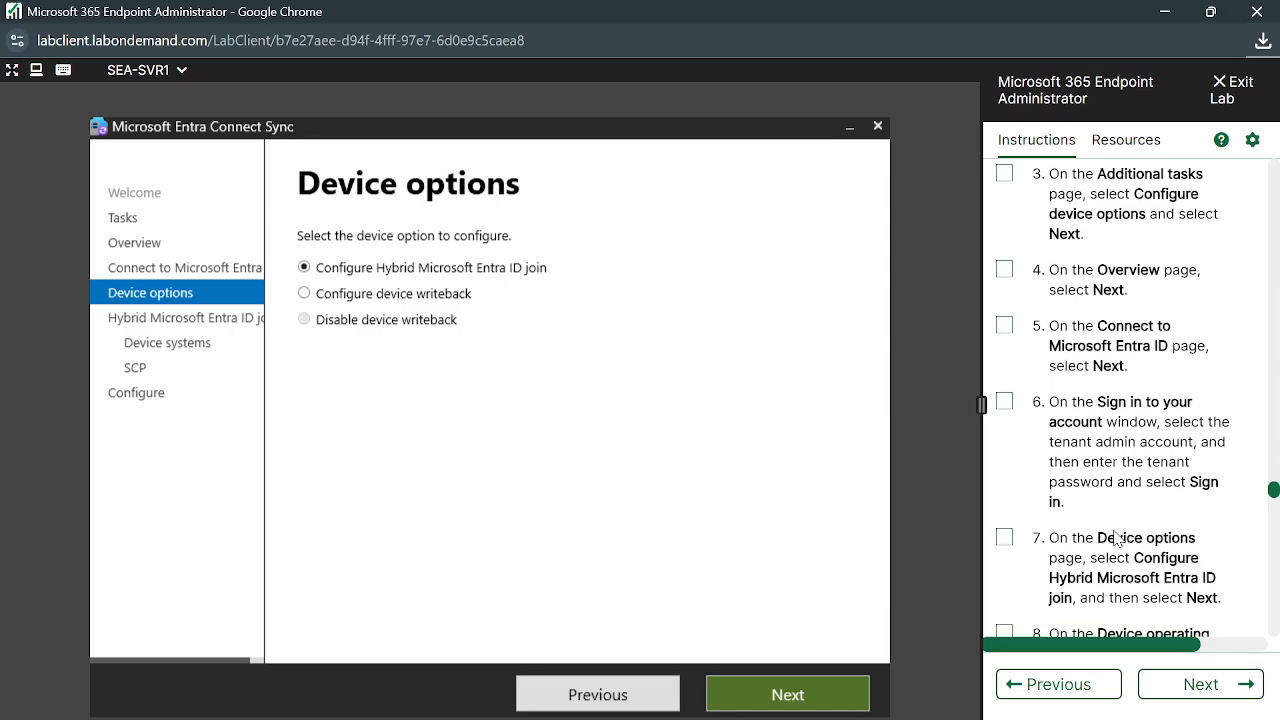
scroll(1117, 538, down, 1)
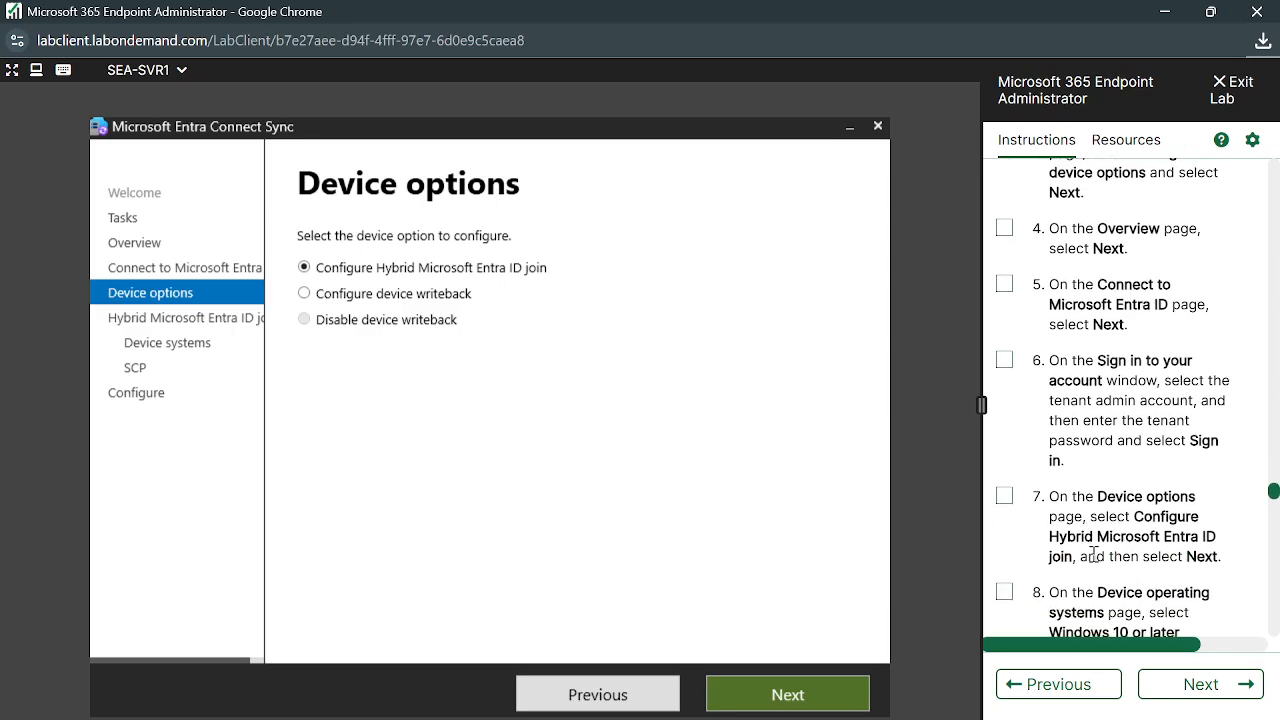
scroll(1094, 553, down, 2)
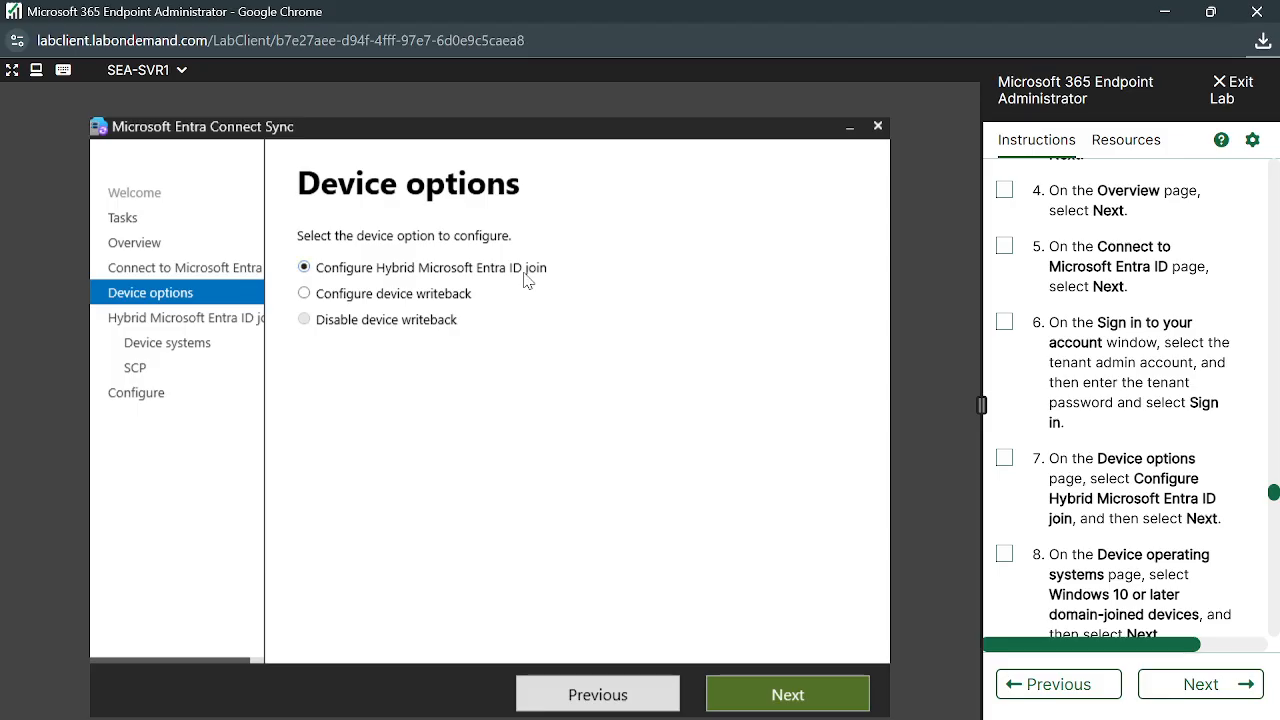
click(799, 691)
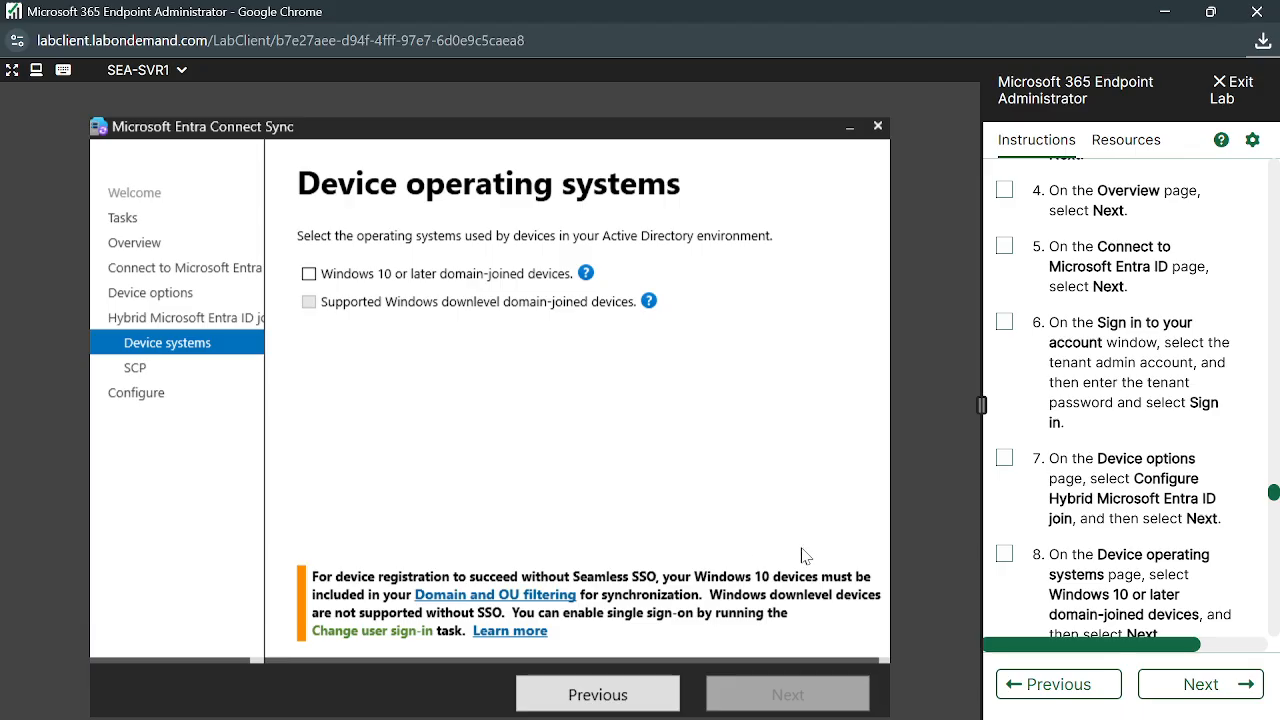
click(309, 274)
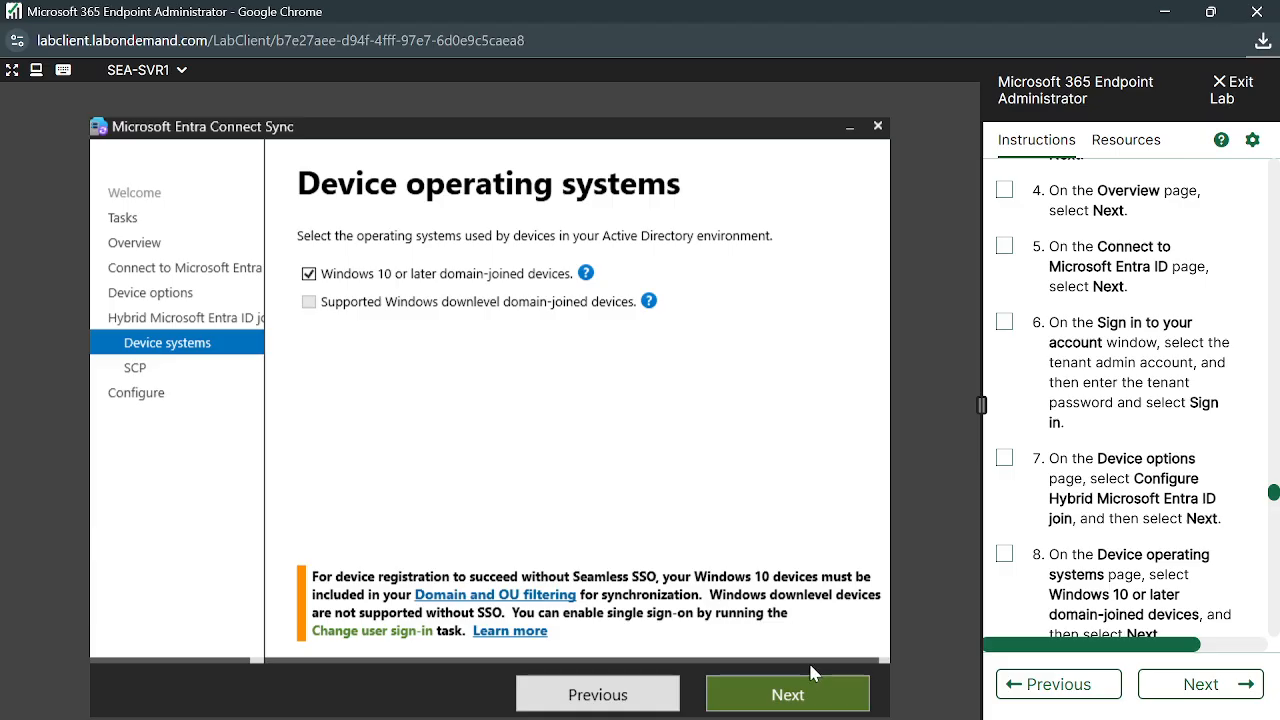
click(789, 695)
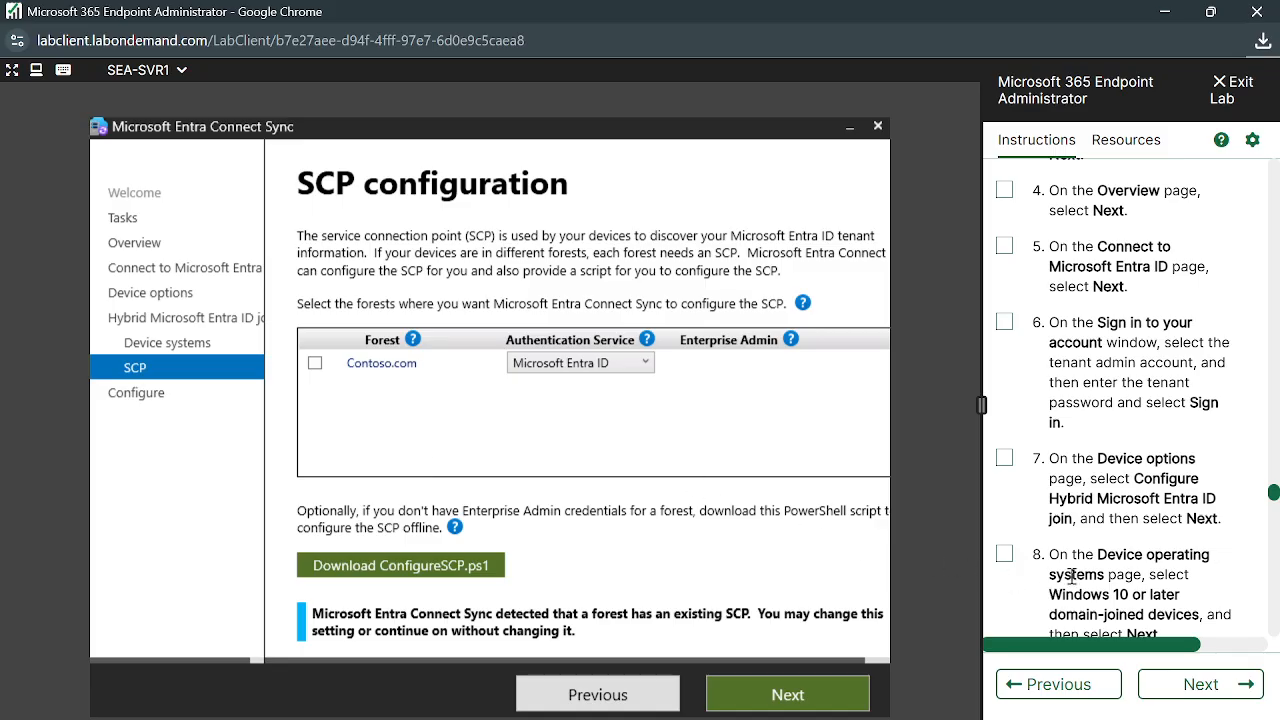
Tick the Contoso.com forest with Microsoft Entra ID authentication and add its enterprise admin credentials
scroll(1060, 585, down, 1)
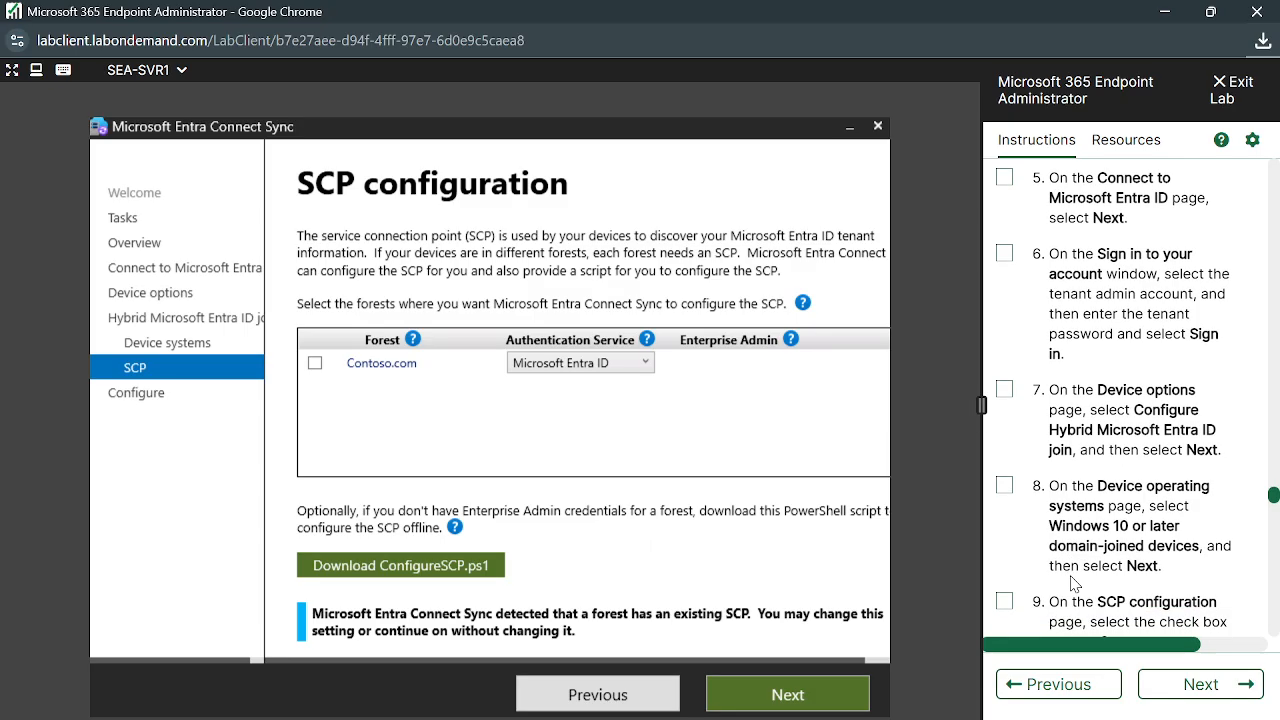
scroll(1070, 578, down, 2)
scroll(1072, 583, down, 1)
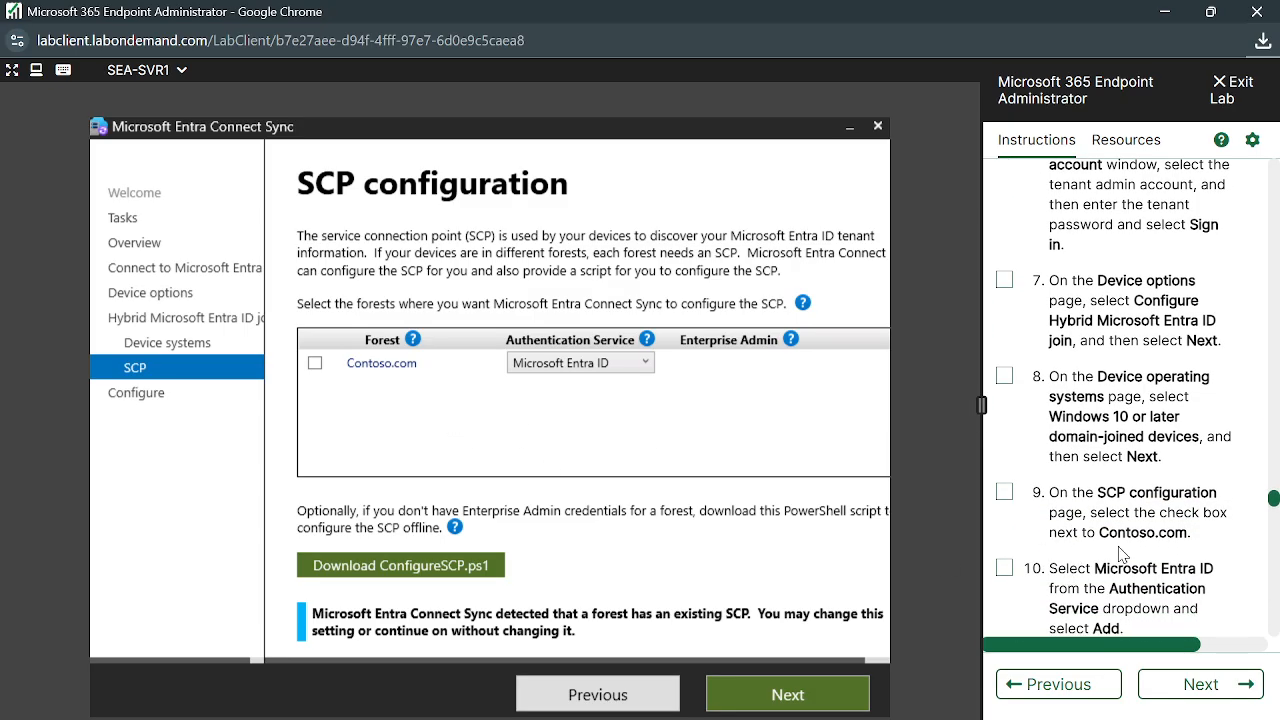
scroll(1120, 555, down, 1)
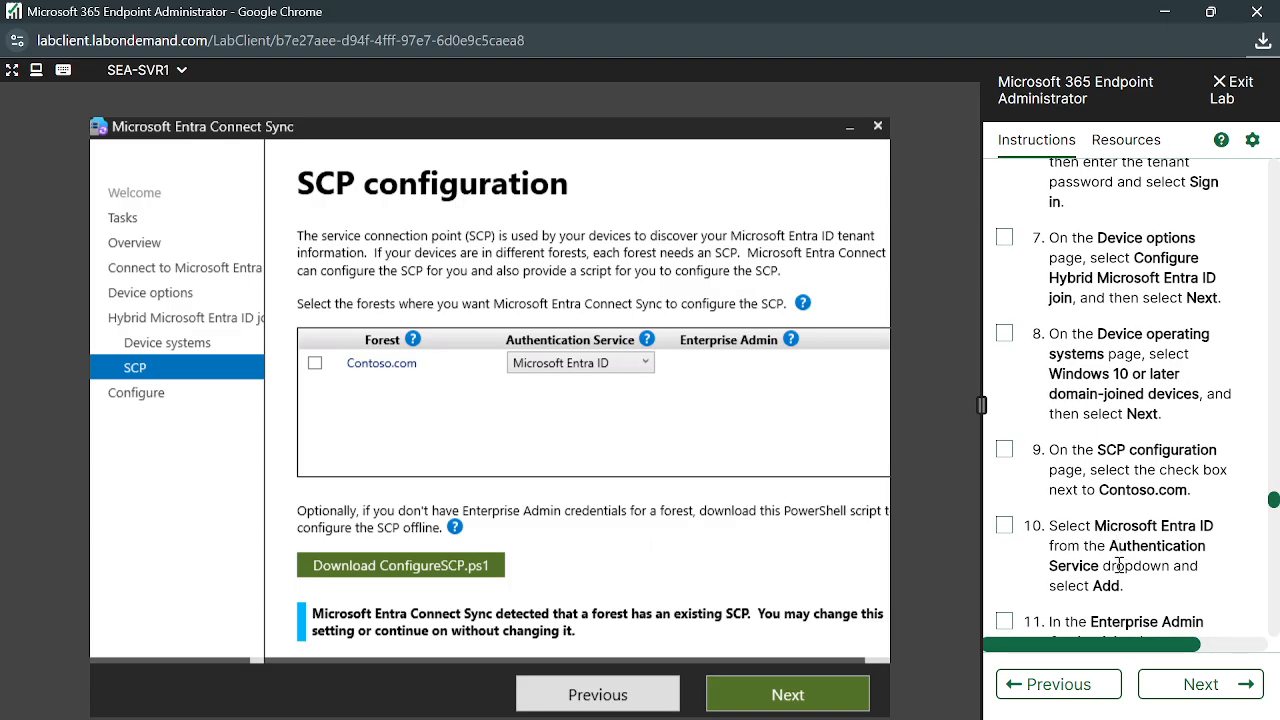
scroll(1119, 565, down, 1)
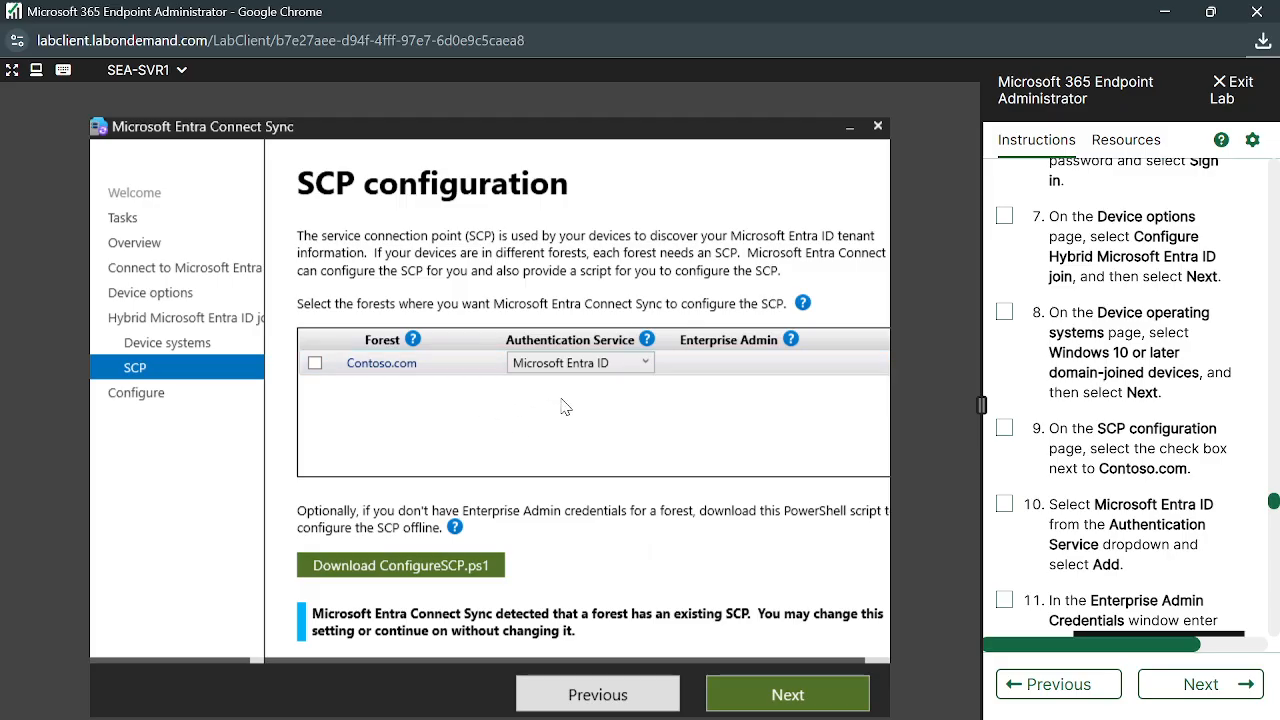
click(315, 364)
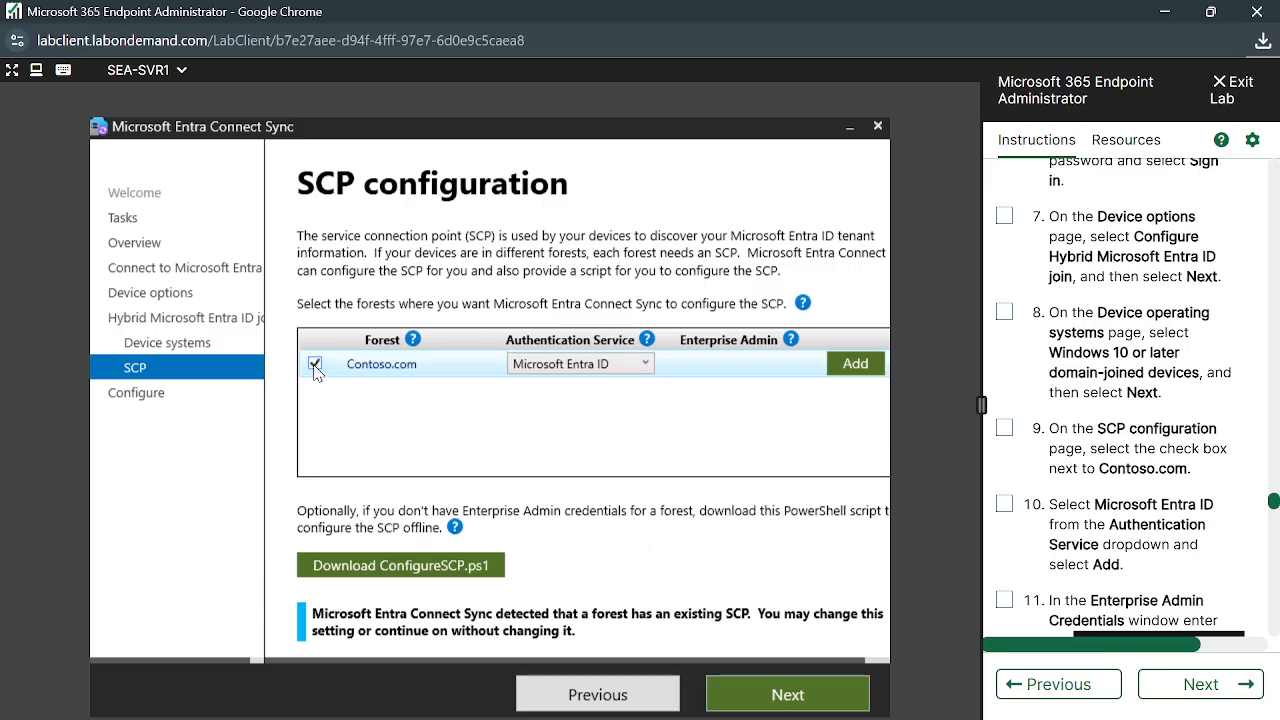
click(858, 365)
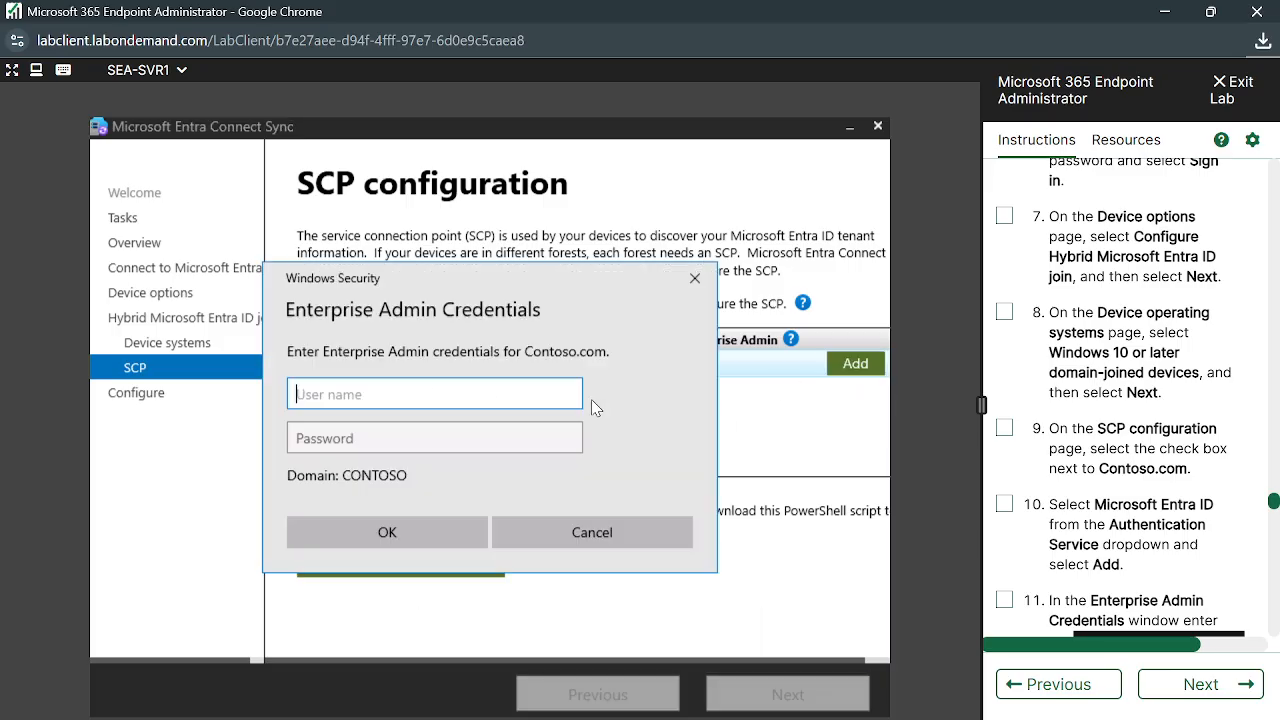
scroll(1087, 543, down, 1)
Replace the mistyped user name with the domain admin user name and enter the password
click(1061, 547)
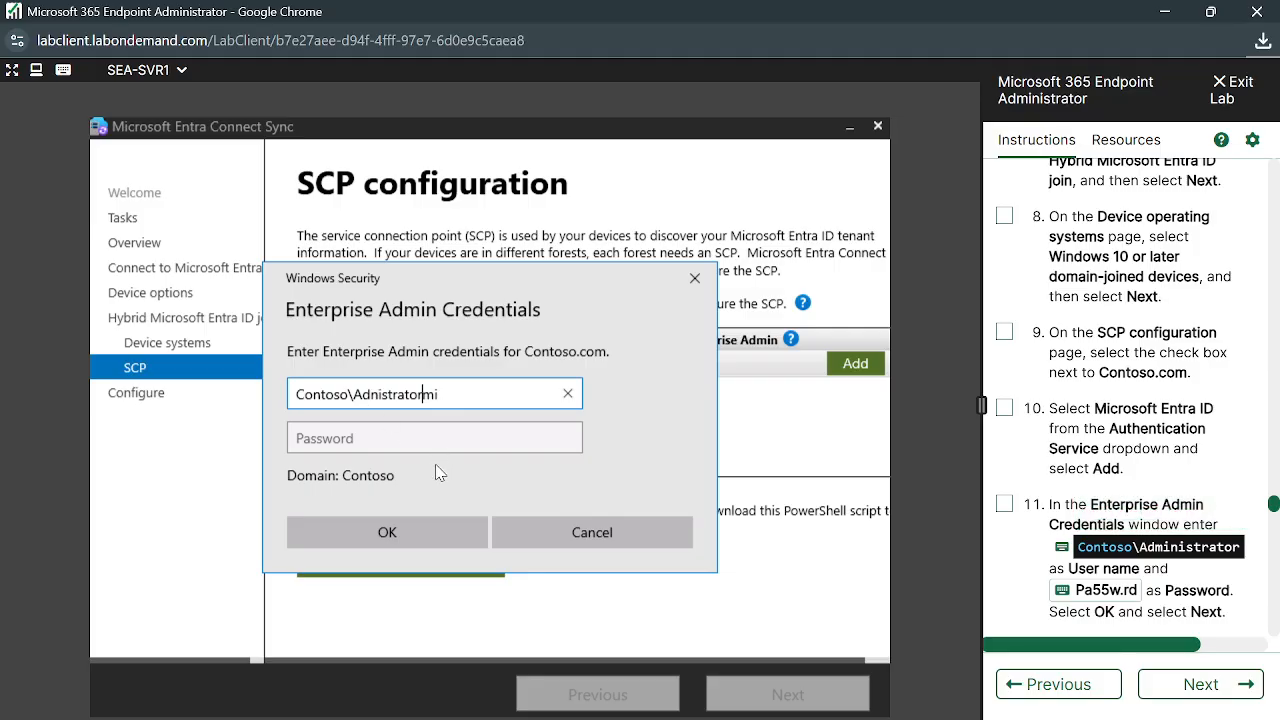
click(567, 393)
click(1061, 549)
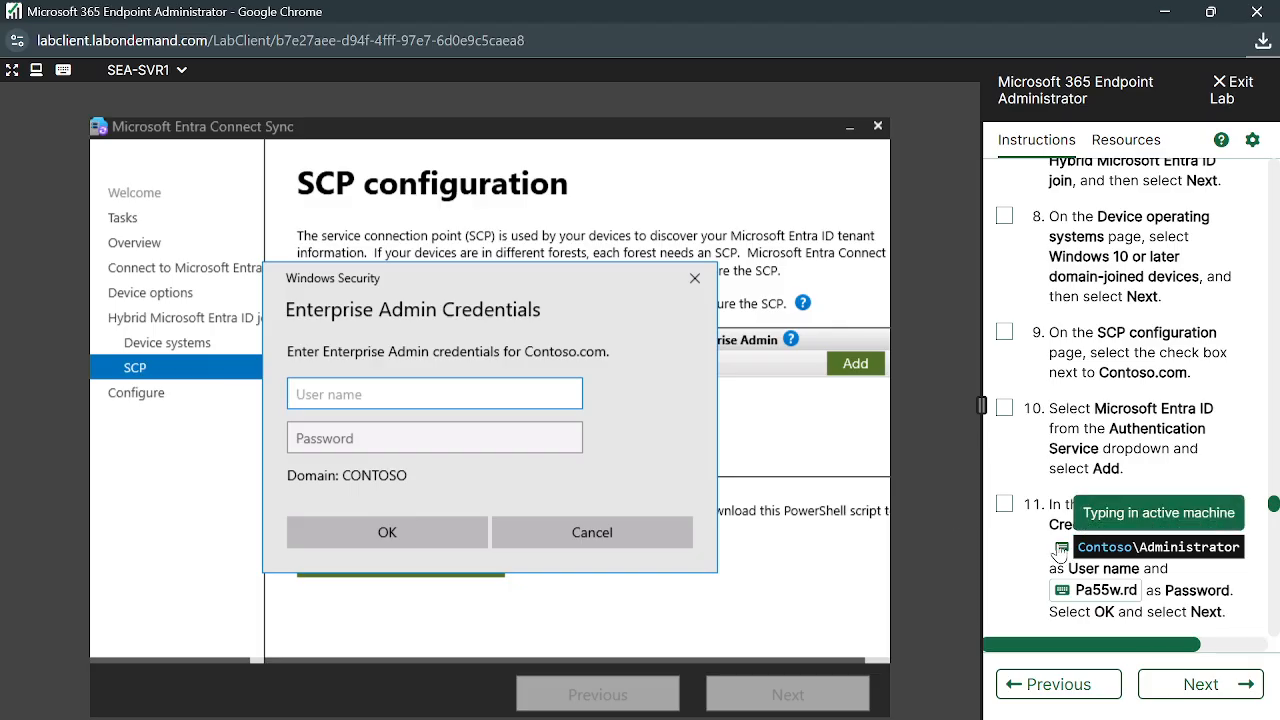
click(452, 448)
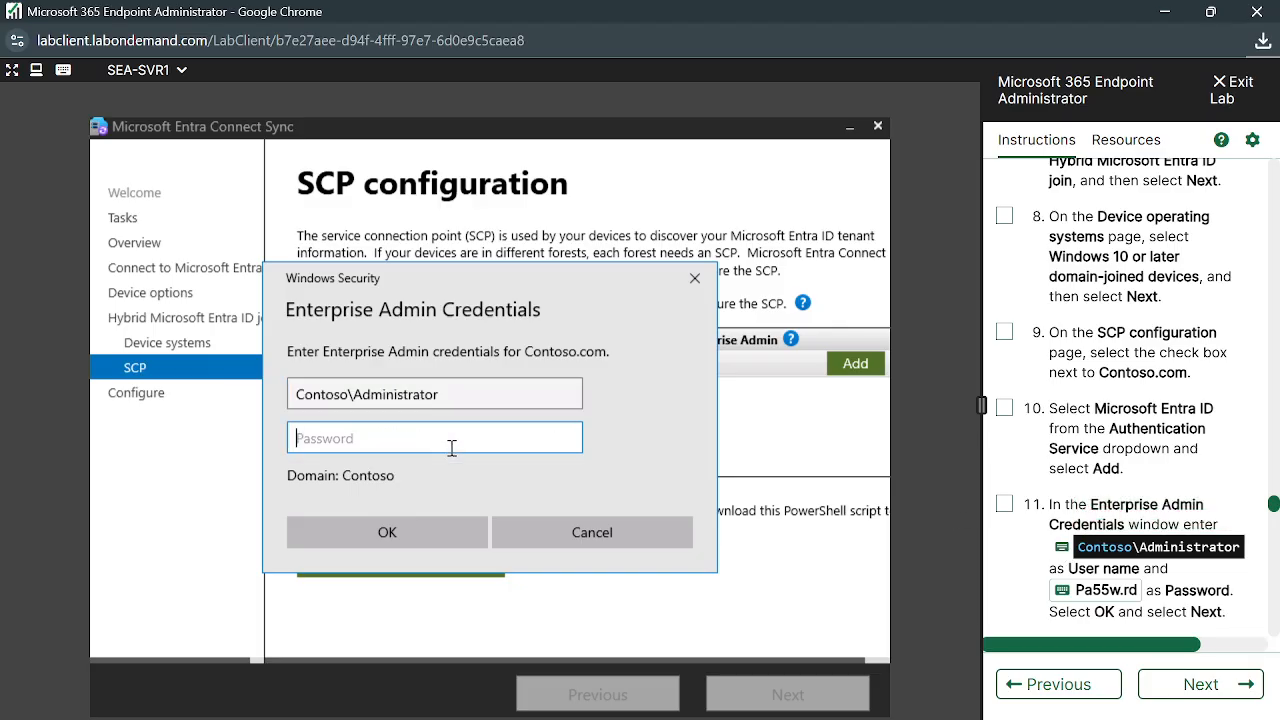
click(1064, 590)
Reposition the credentials prompt to reveal the Contoso.com row, then submit with Enter
drag(505, 287, 496, 319)
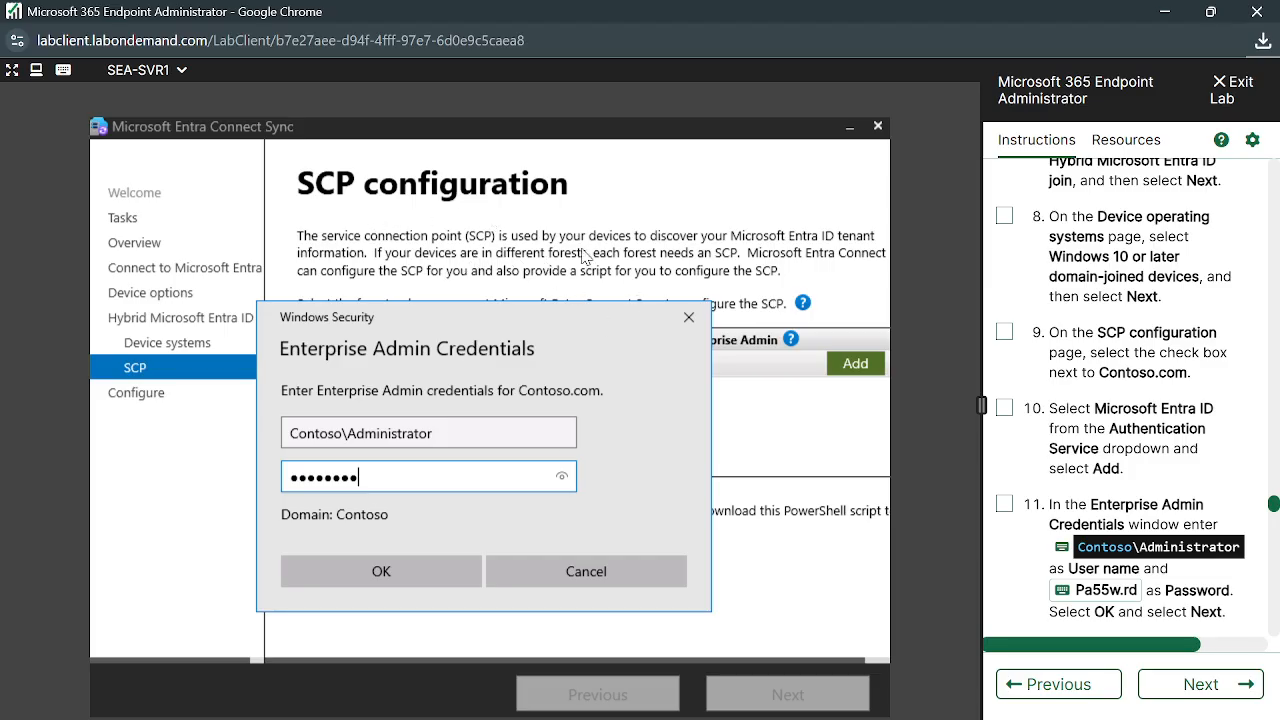
drag(542, 438, 548, 422)
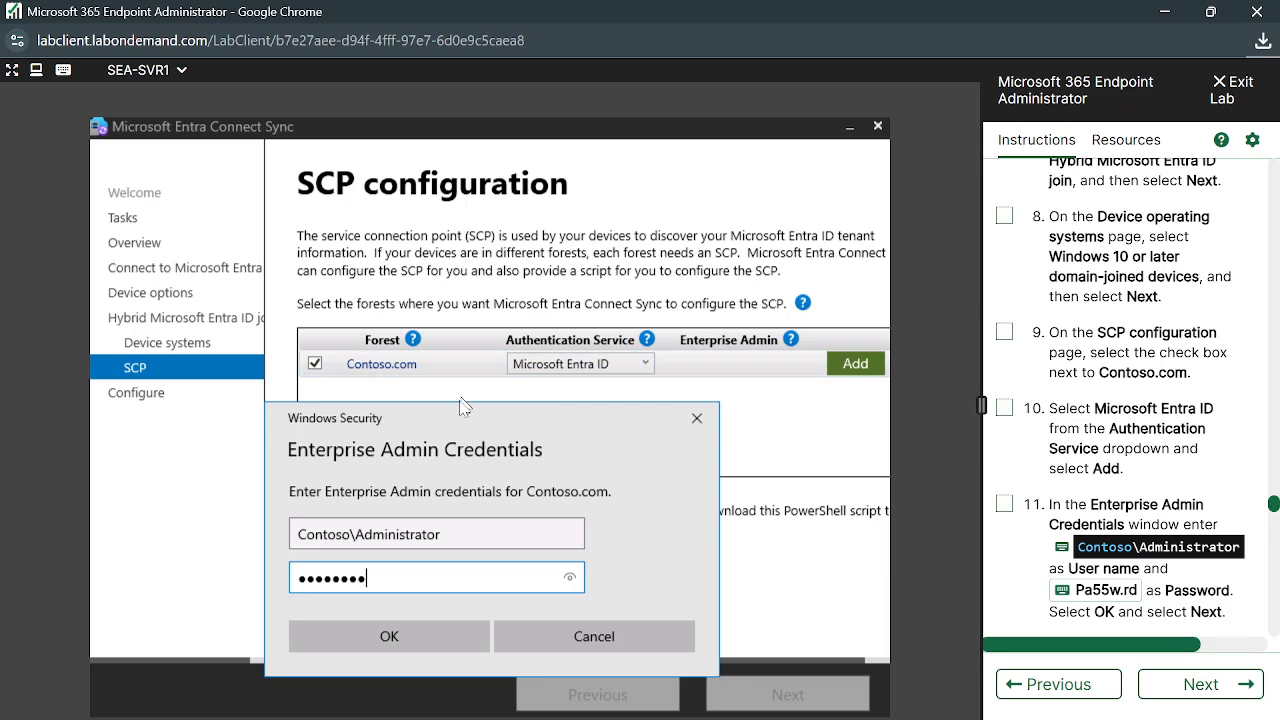
drag(457, 419, 485, 253)
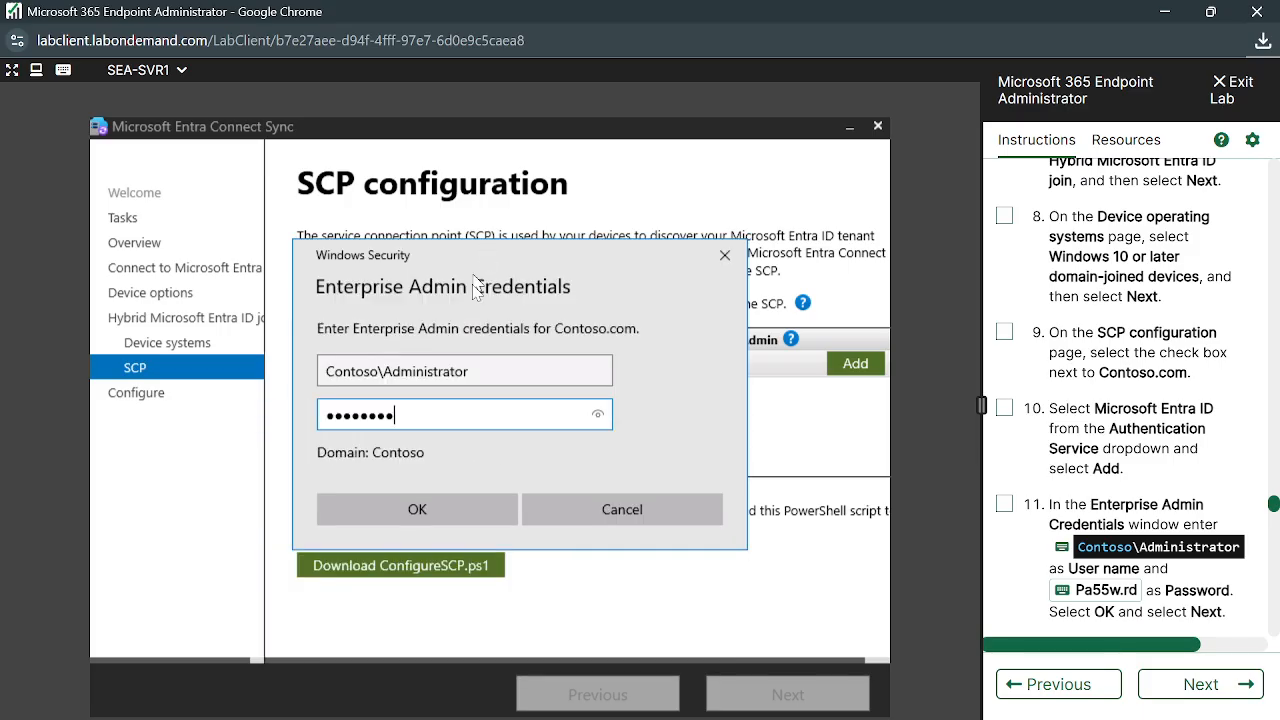
key(Return)
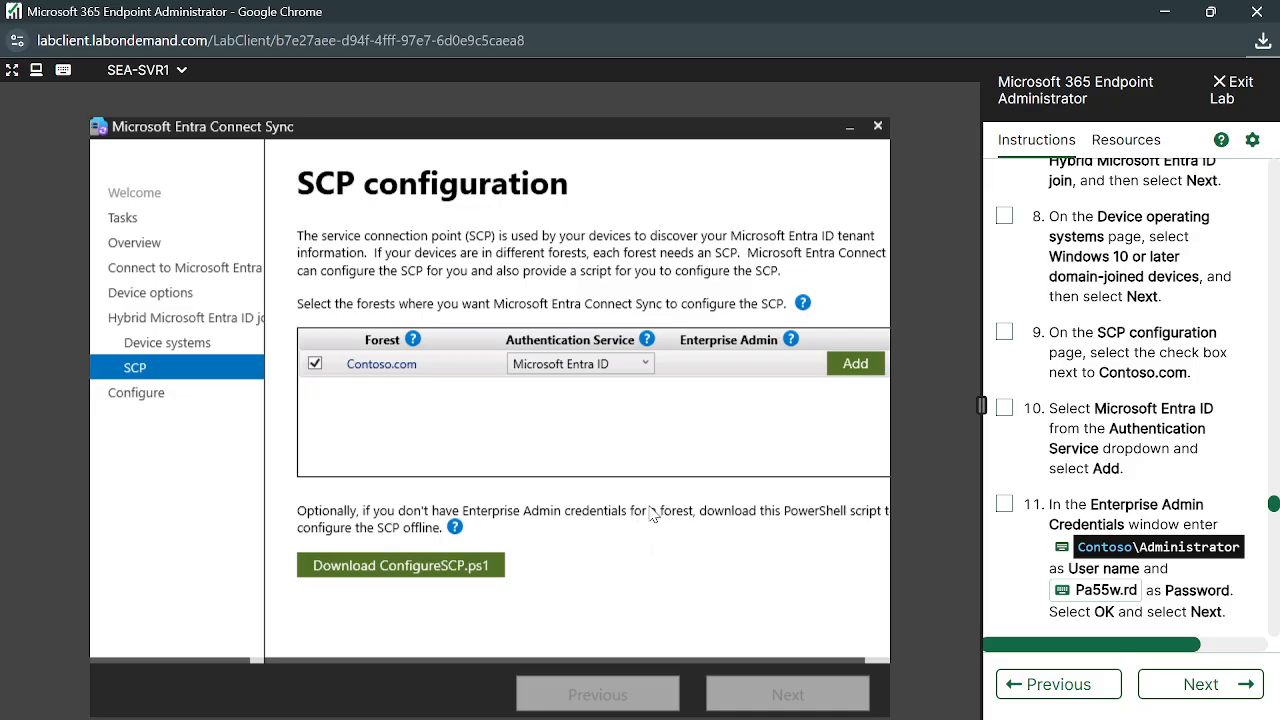
Uncover and confirm the Enterprise Admin Credentials dialog, then restore the Entra Connect wizard
click(850, 128)
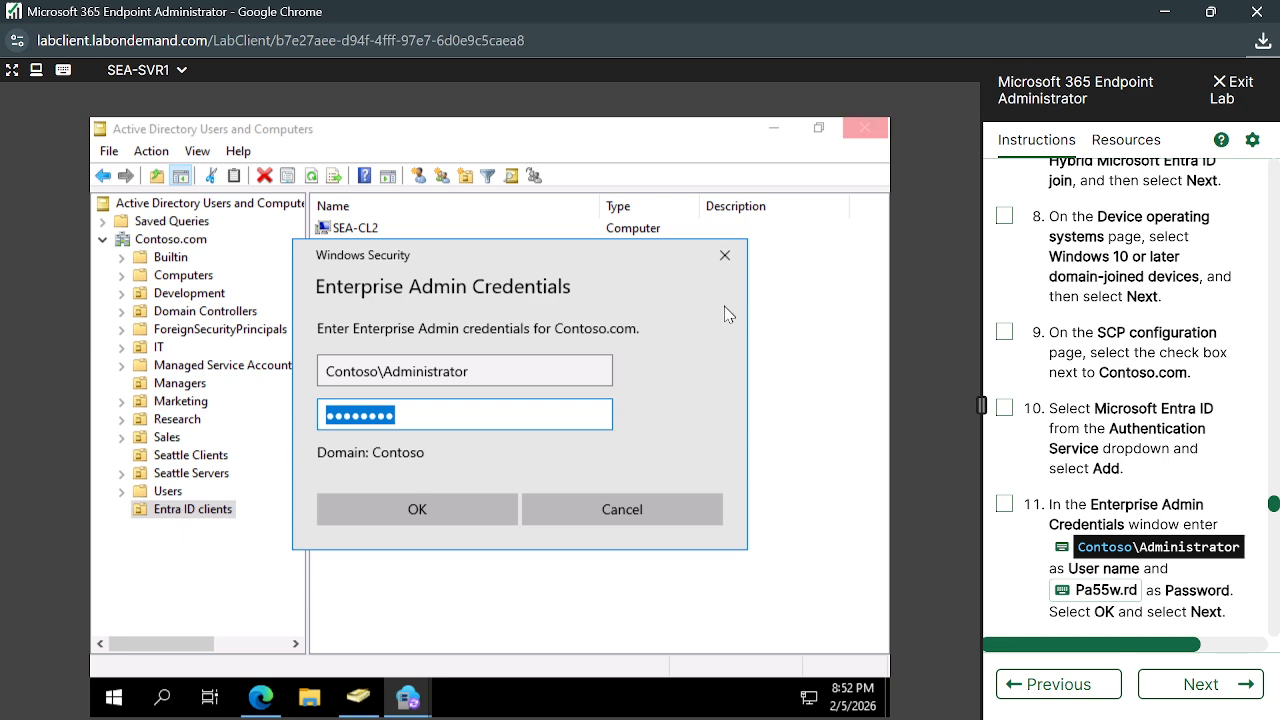
click(463, 514)
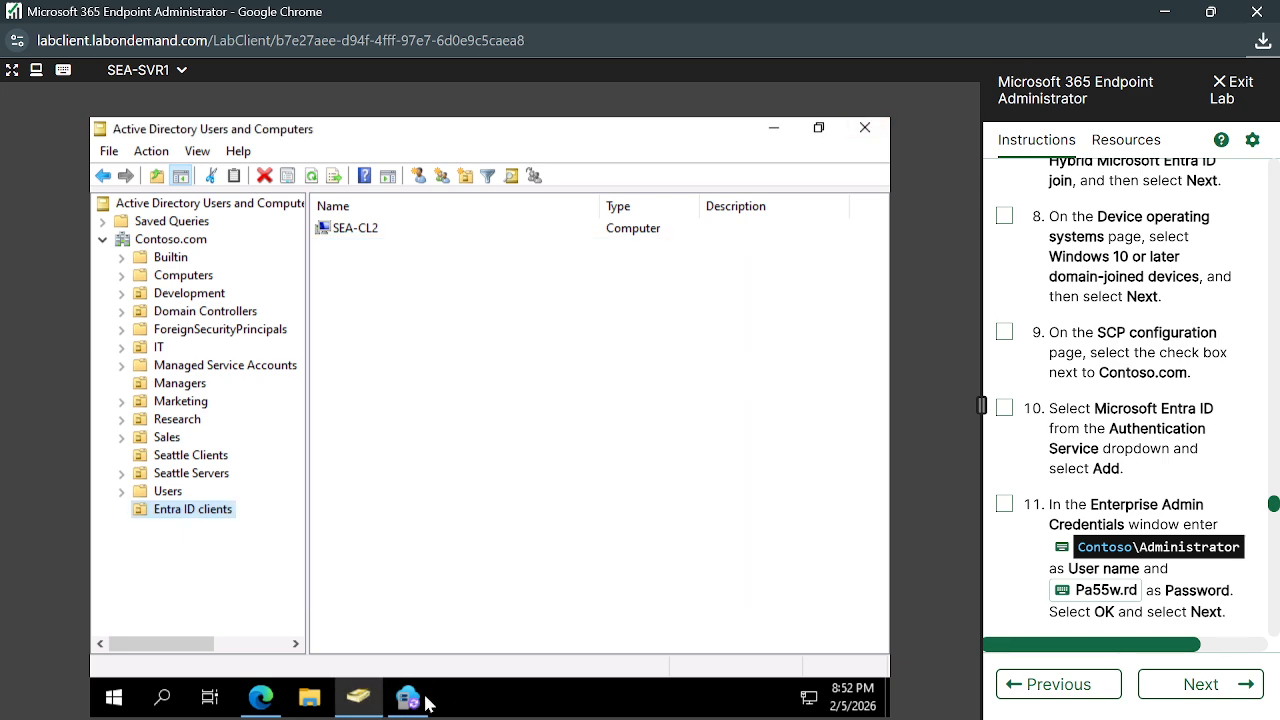
click(426, 700)
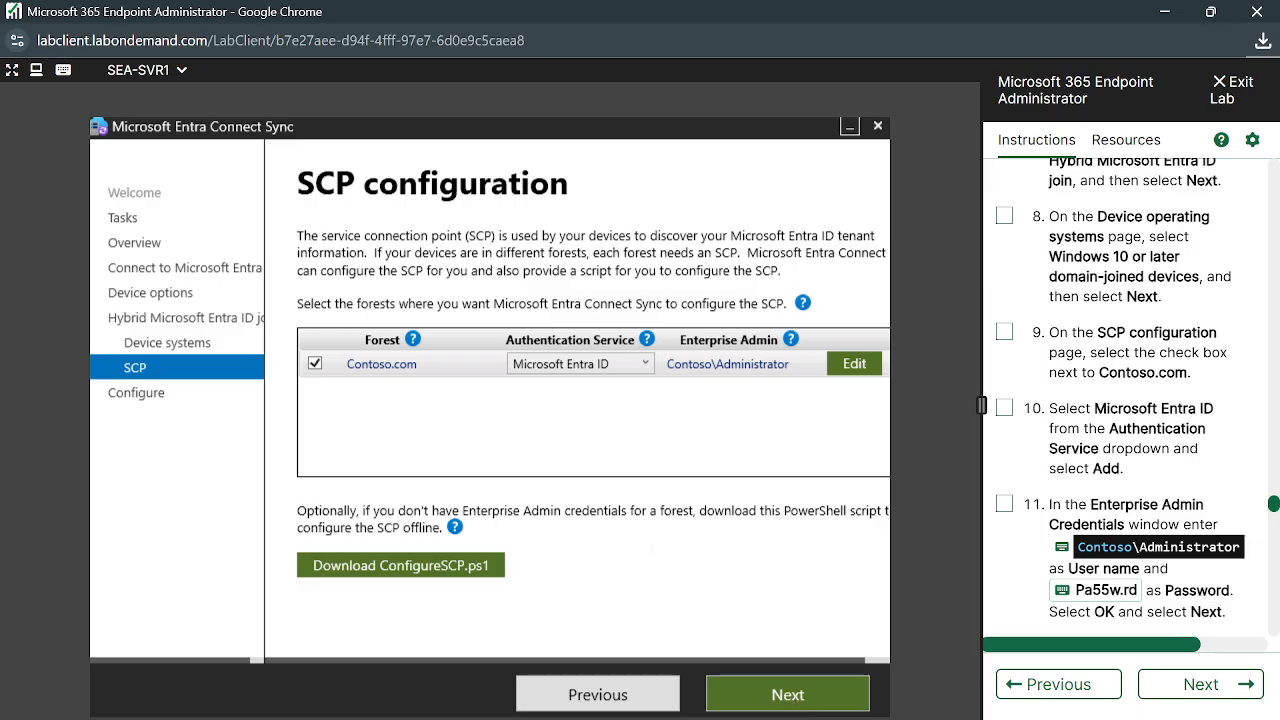
Review the Ready to configure summary, run the hybrid join configuration, and exit after success
click(787, 695)
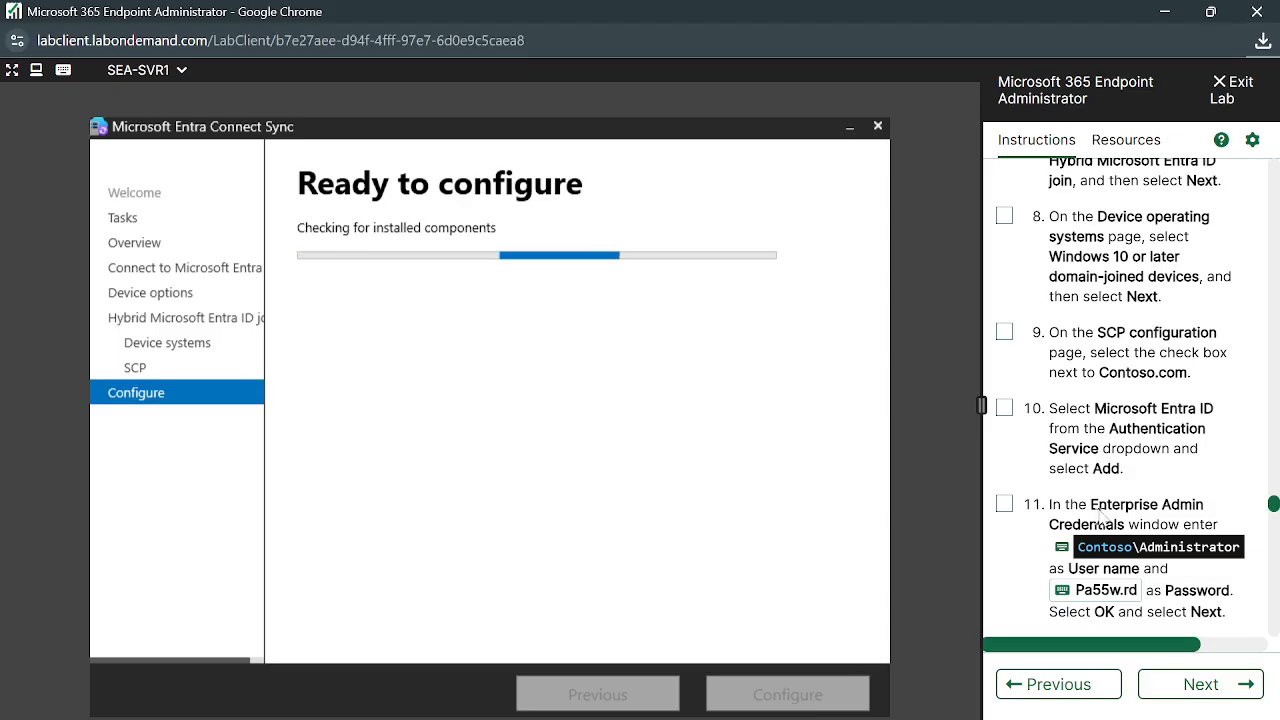
scroll(1107, 505, down, 1)
scroll(1107, 505, down, 3)
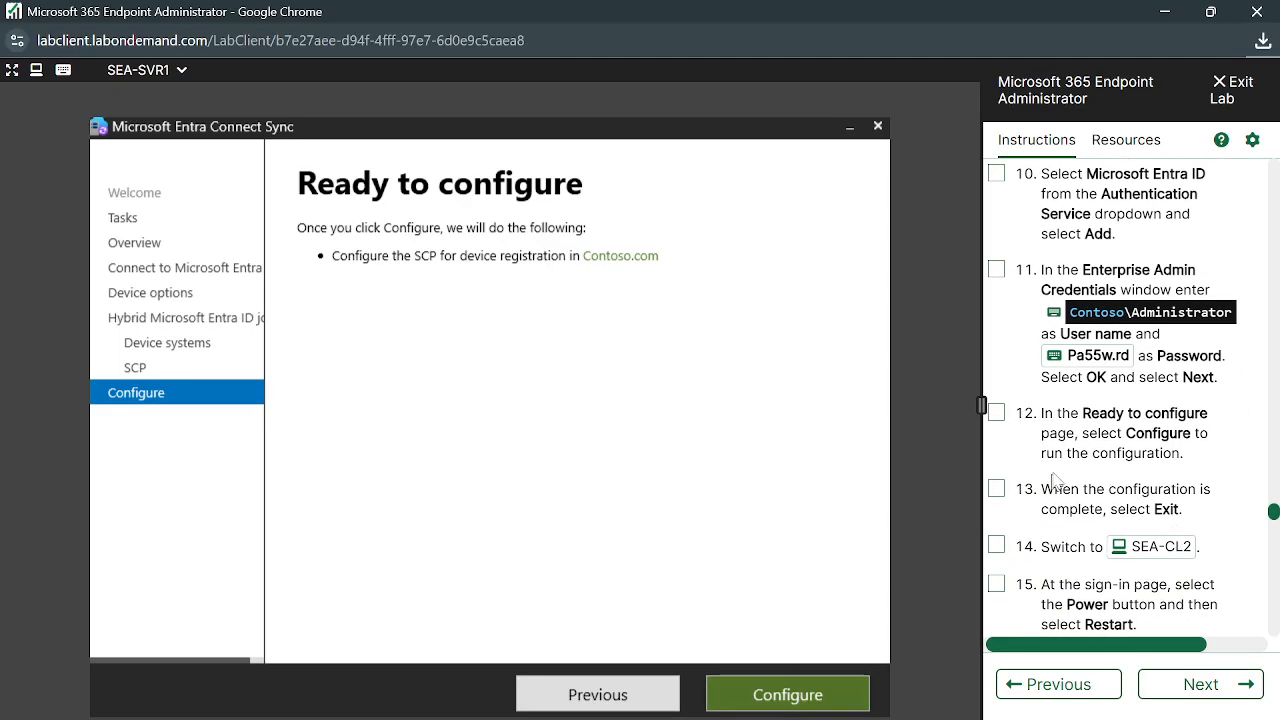
scroll(1061, 470, down, 1)
scroll(1061, 470, down, 1)
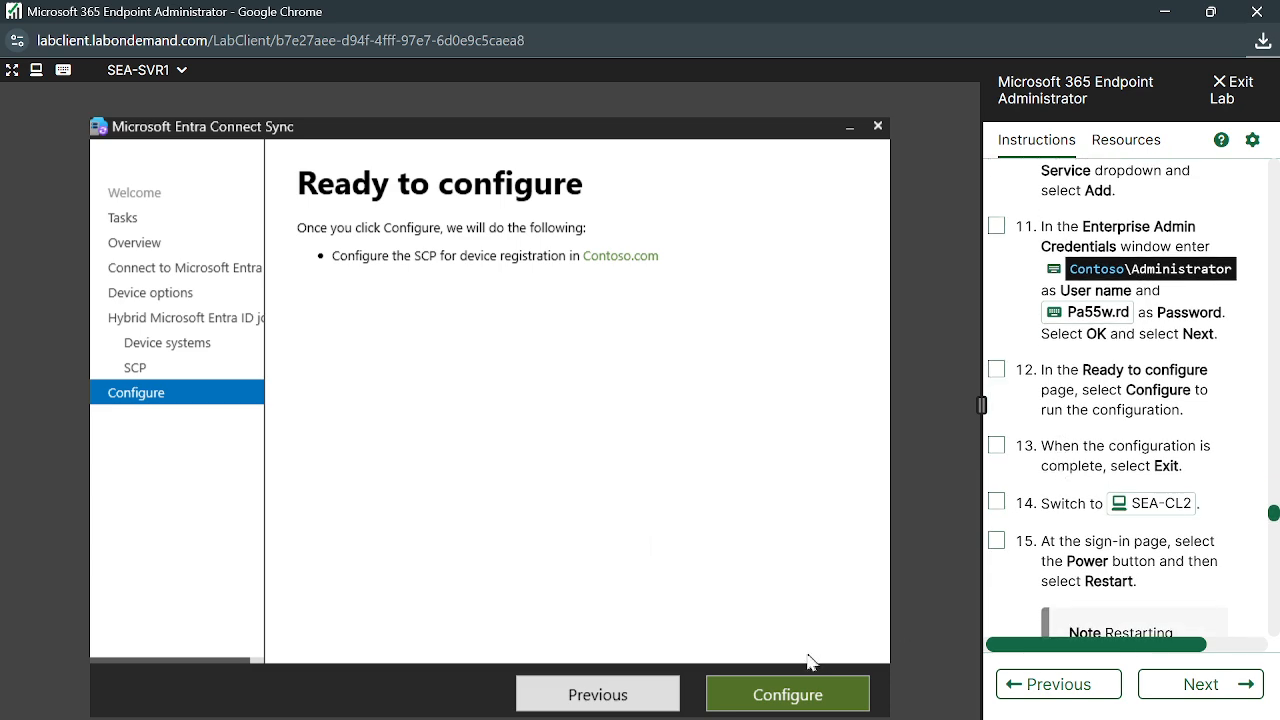
click(792, 694)
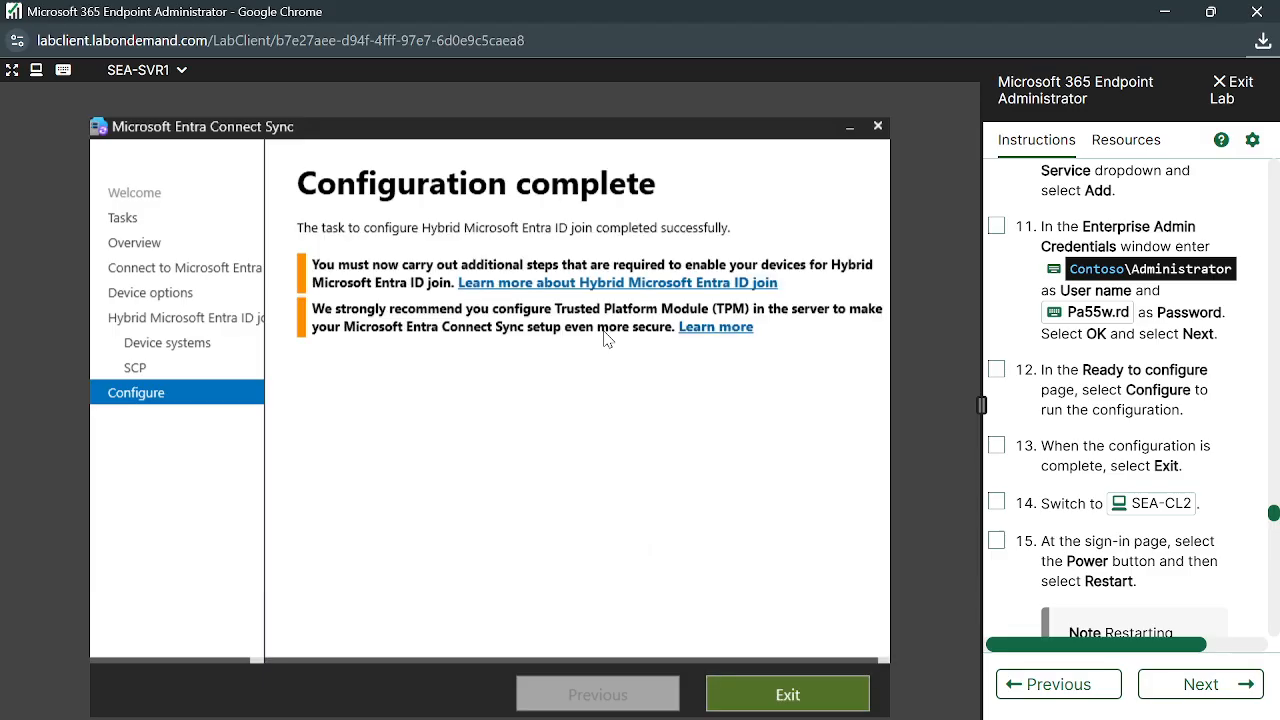
click(790, 695)
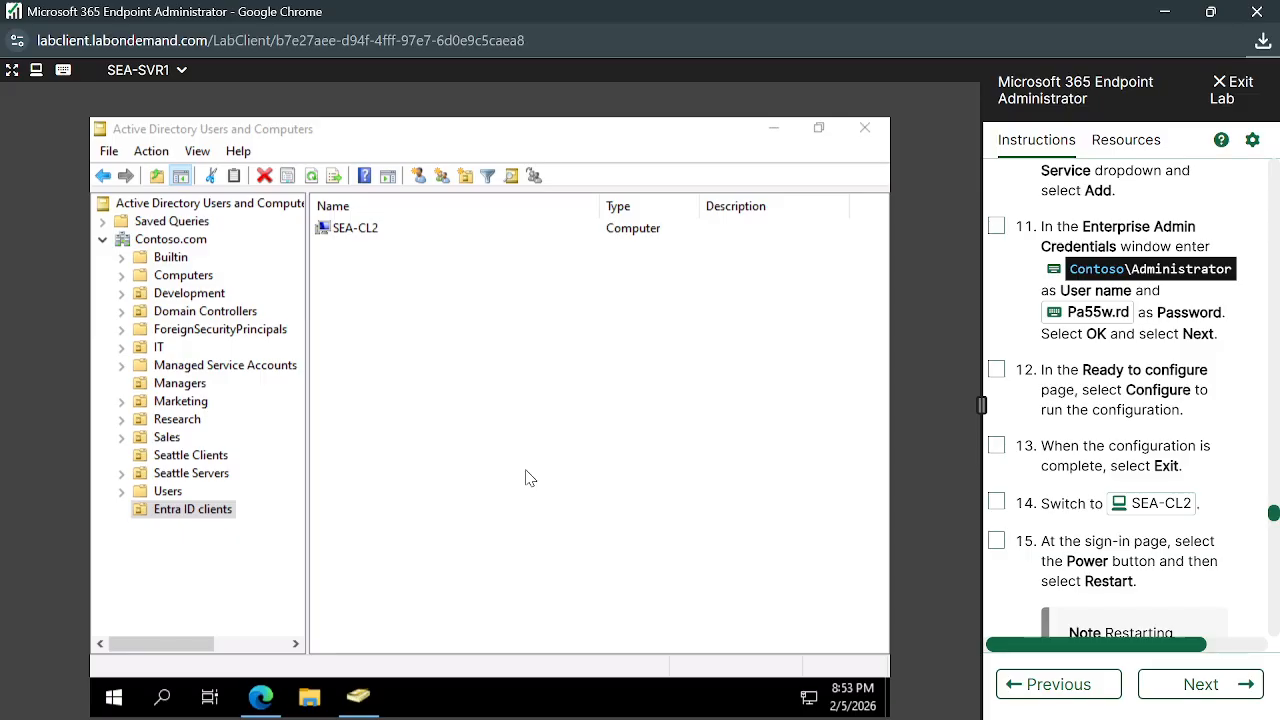
Refresh the Active Directory listing and switch the lab session to SEA-CL2
click(153, 156)
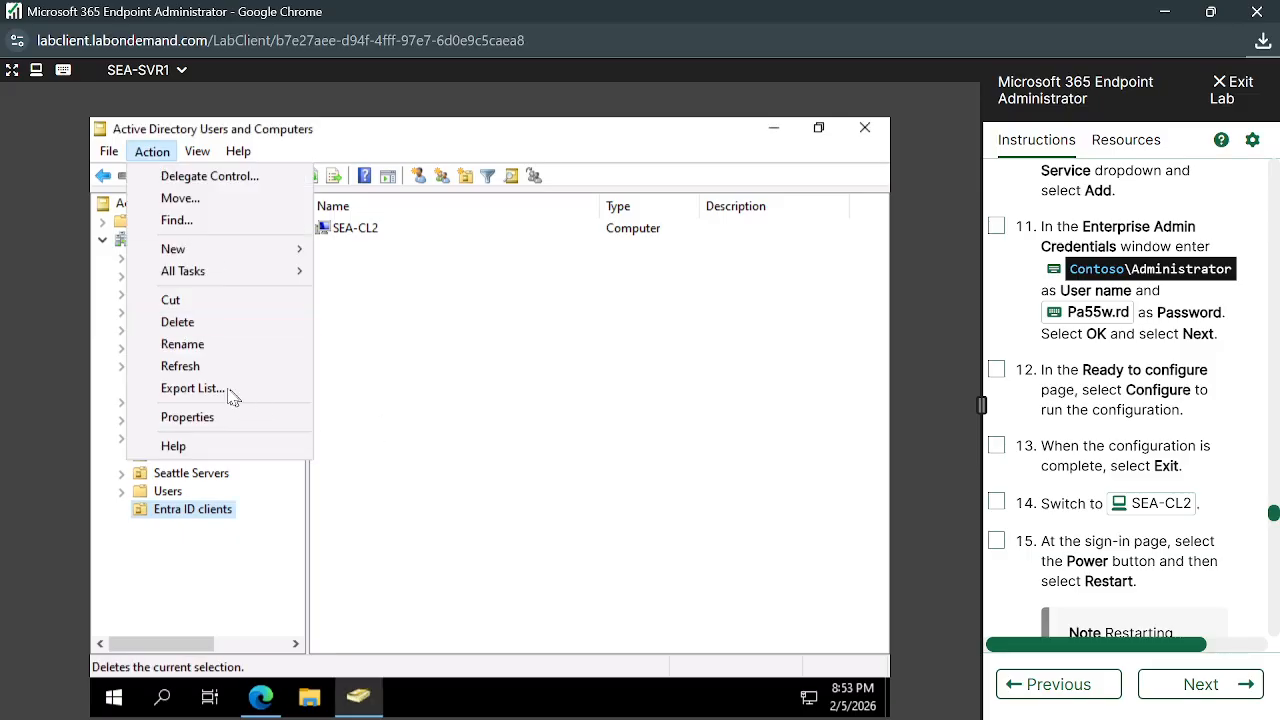
click(180, 366)
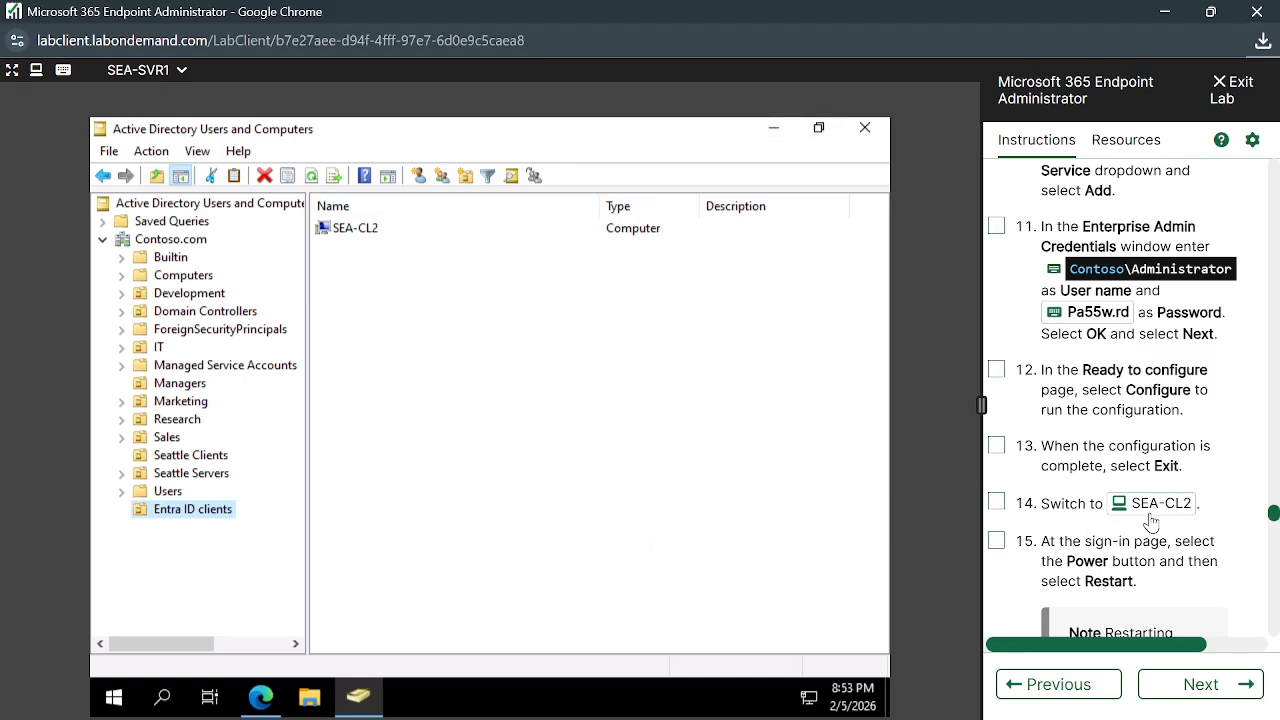
click(179, 72)
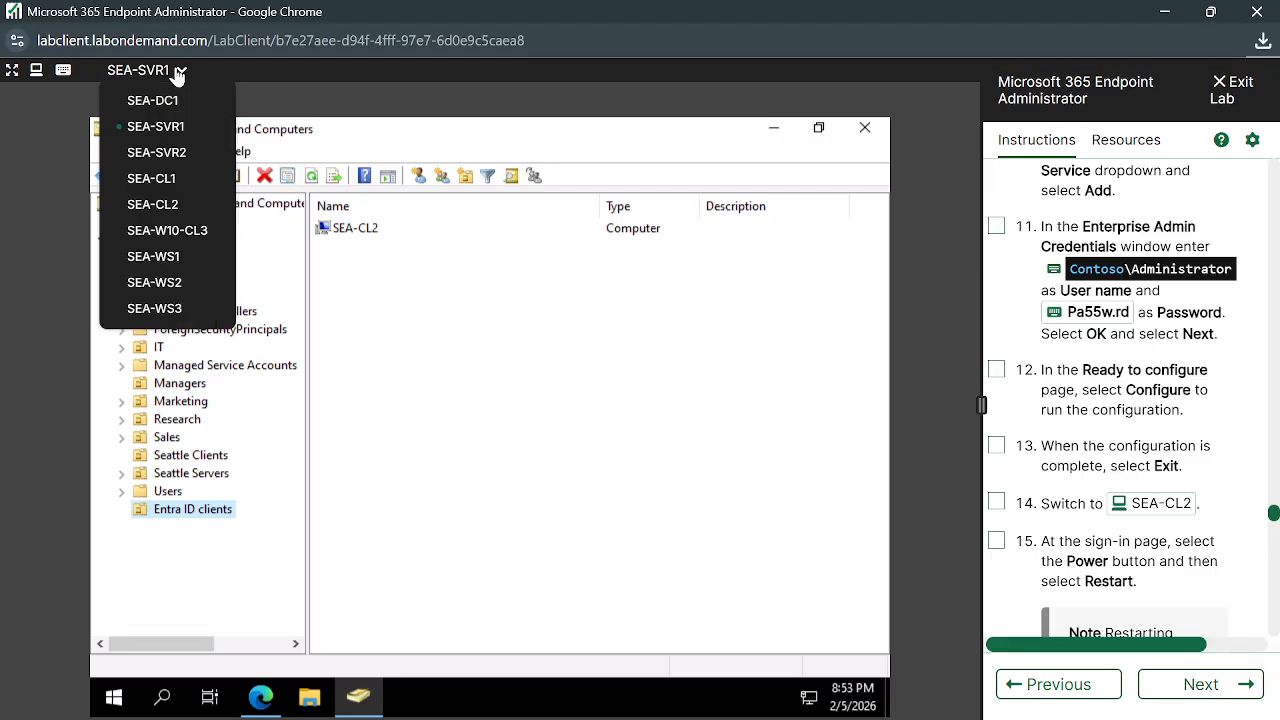
click(166, 207)
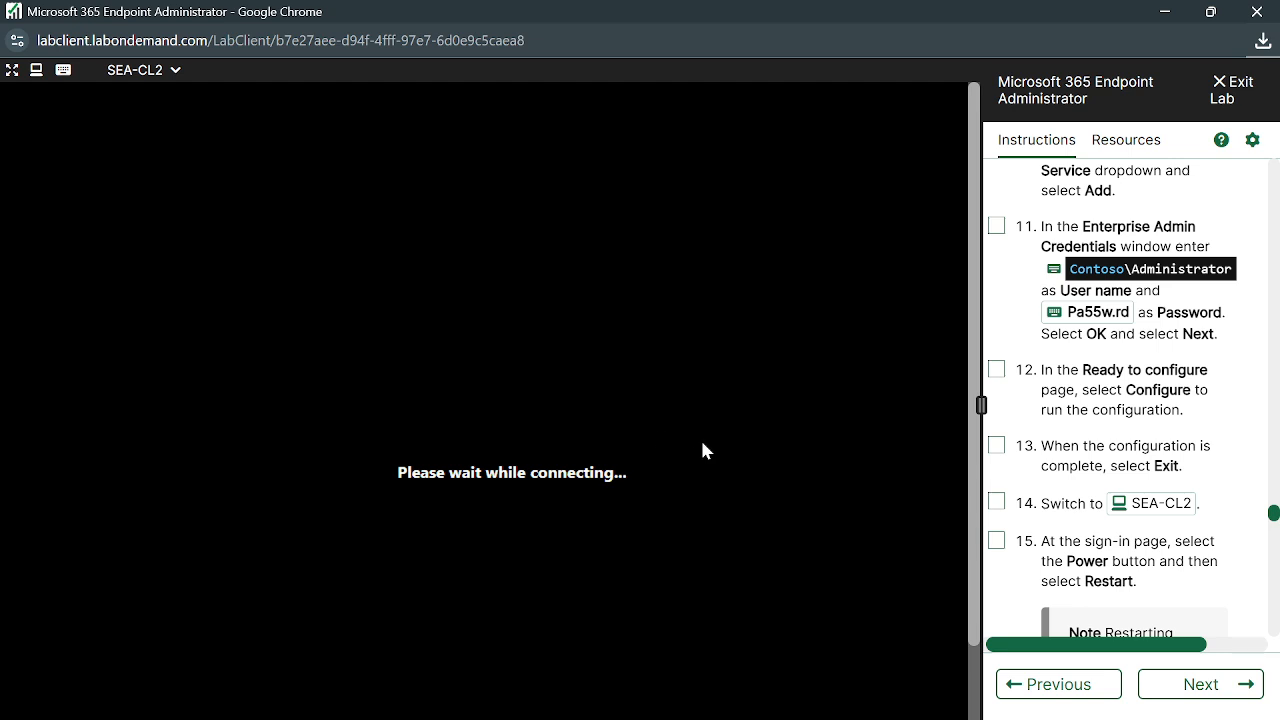
Enter the domain administrator password from the instructions and sign in to SEA-CL2
scroll(1118, 535, down, 1)
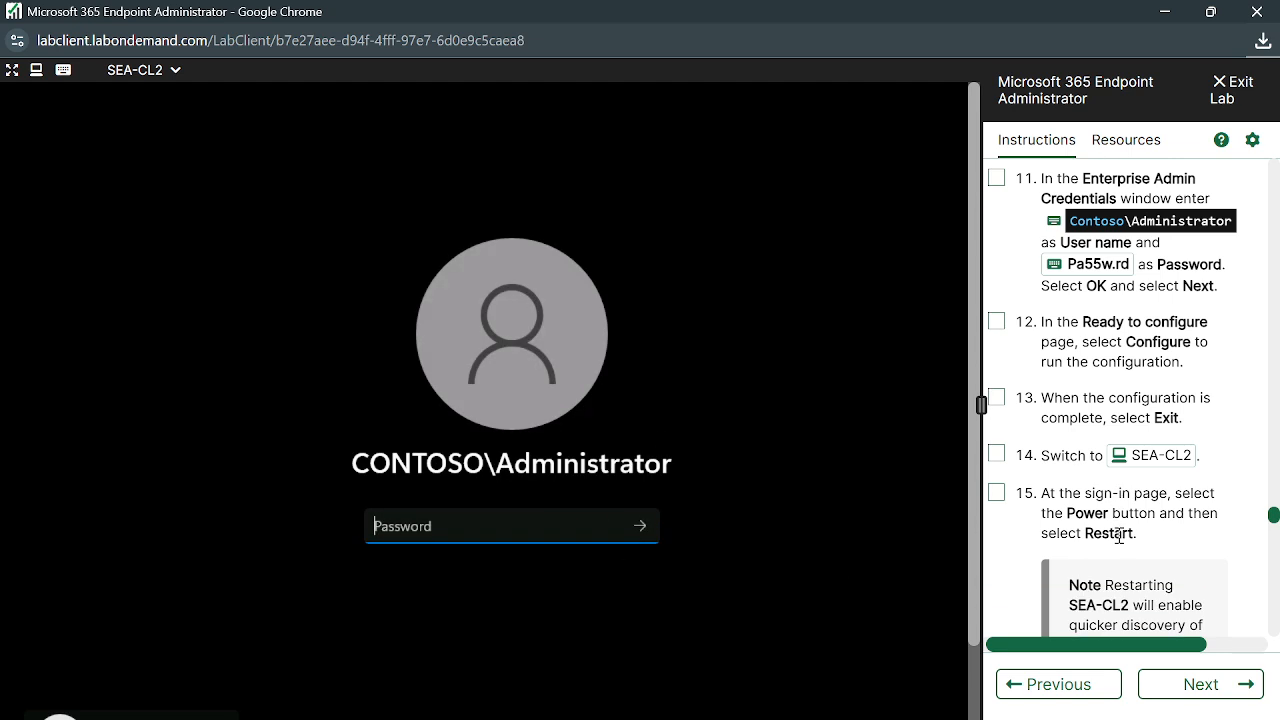
scroll(1118, 535, down, 5)
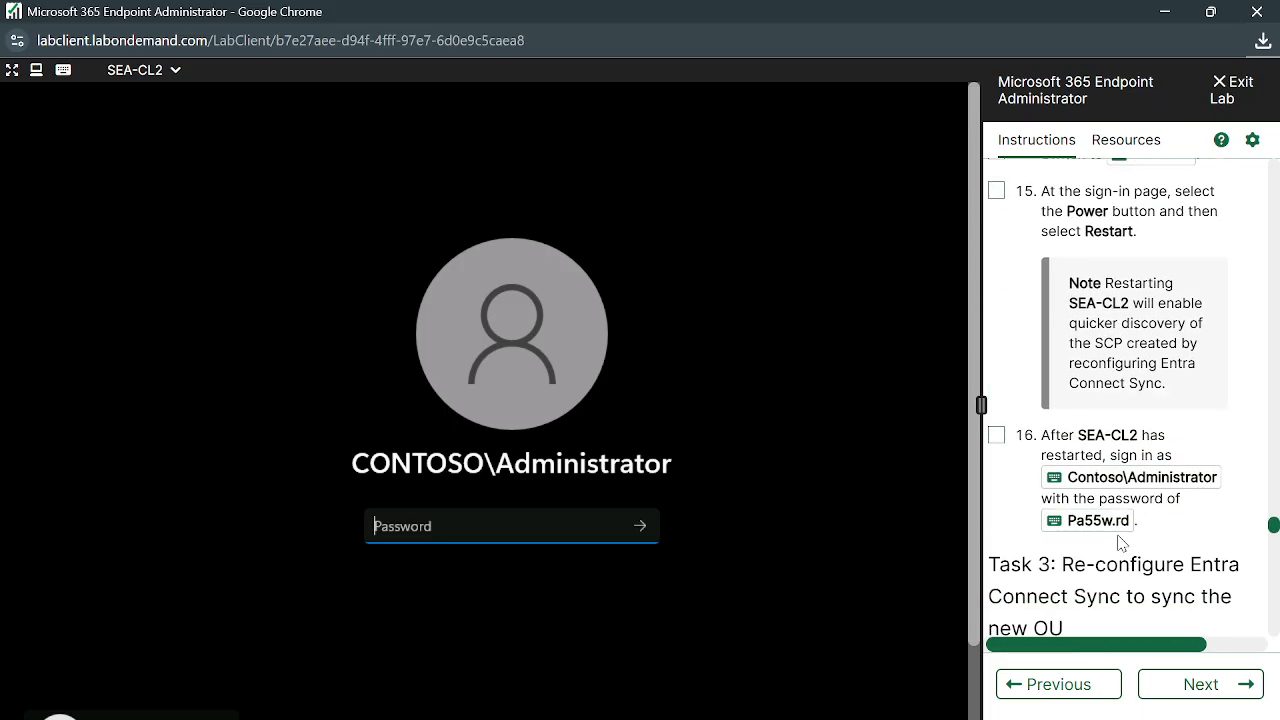
click(1054, 524)
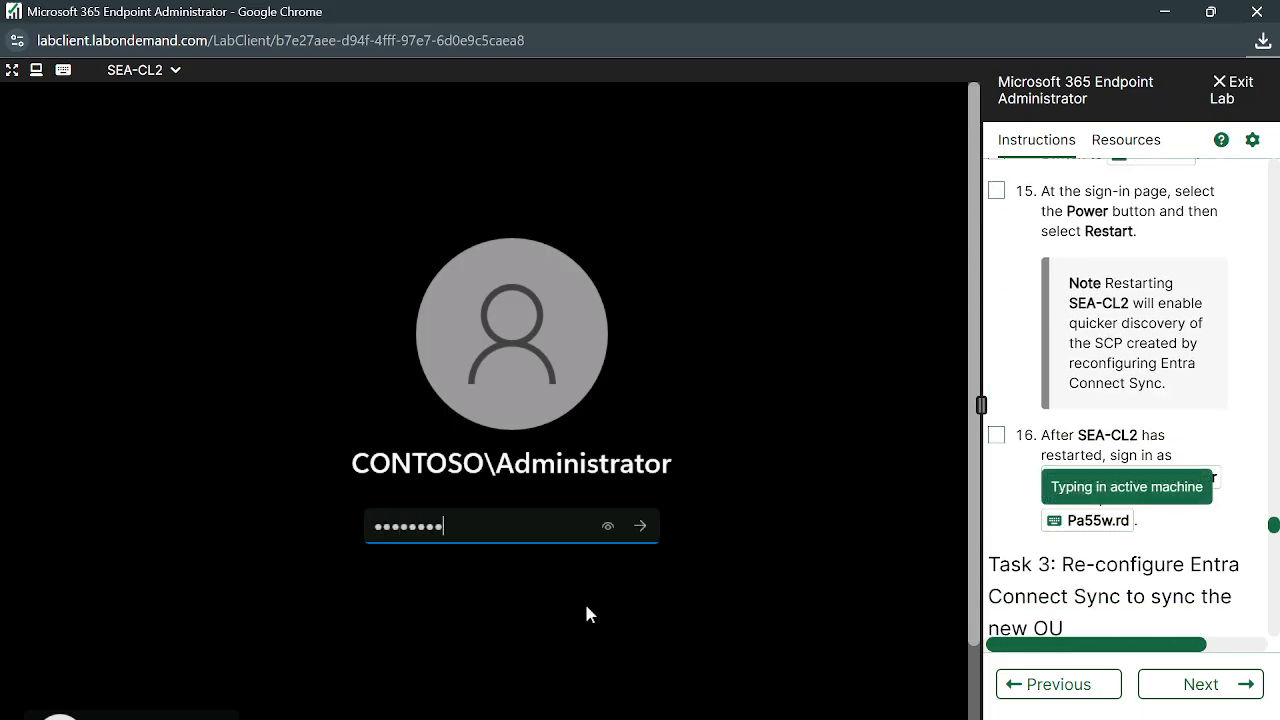
click(640, 527)
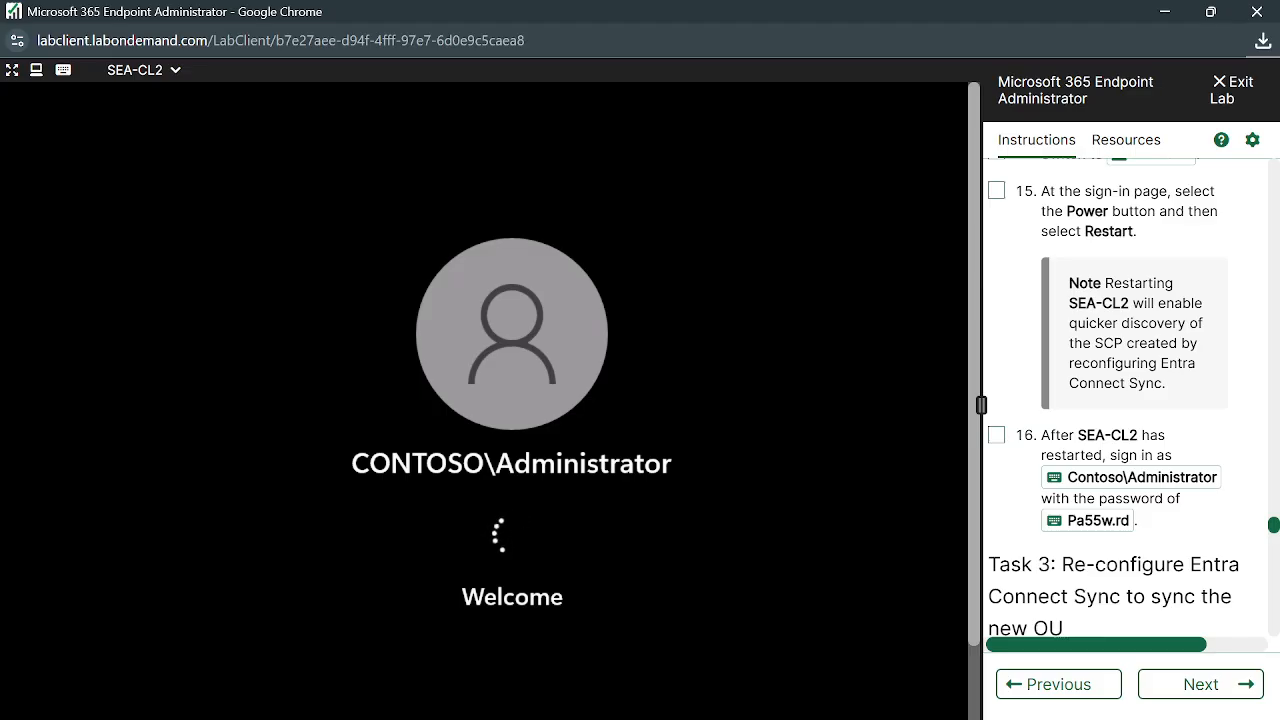
Widen the lab instructions panel by dragging its divider
scroll(1194, 566, up, 3)
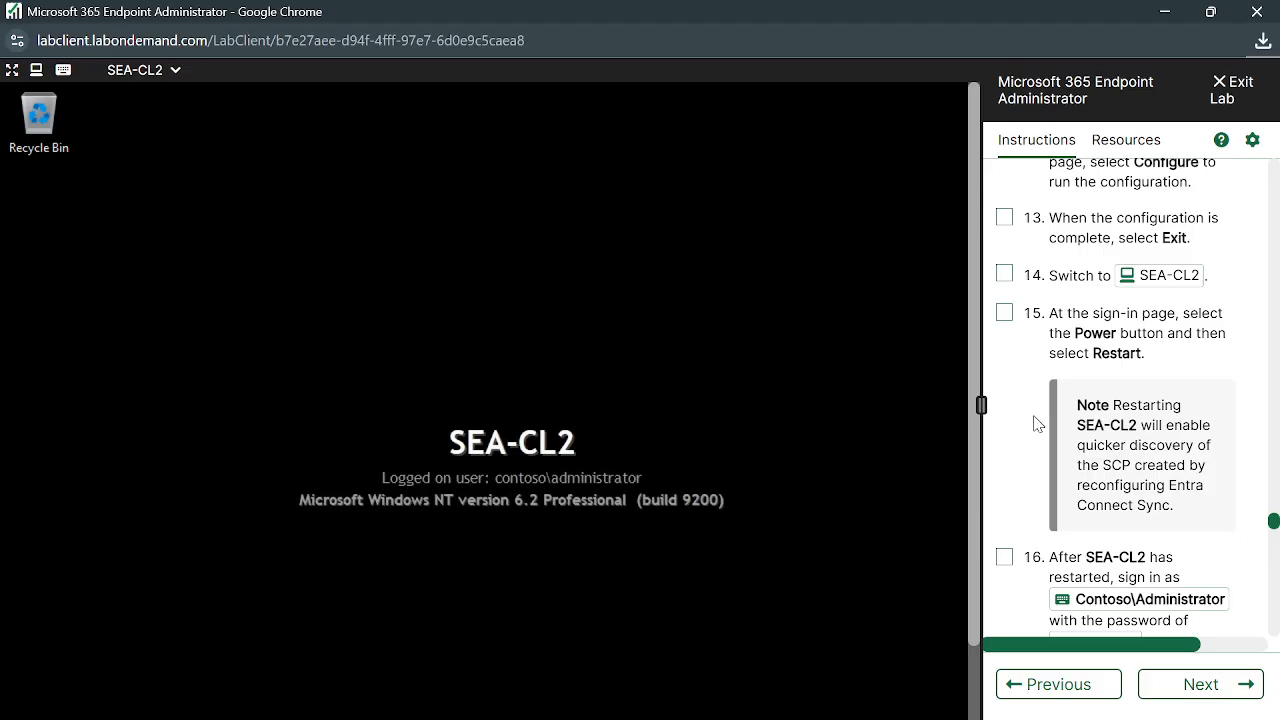
mouse_move(980, 405)
mouse_down()
mouse_move(903, 405)
mouse_move(987, 399)
mouse_up()
drag(983, 407, 1025, 422)
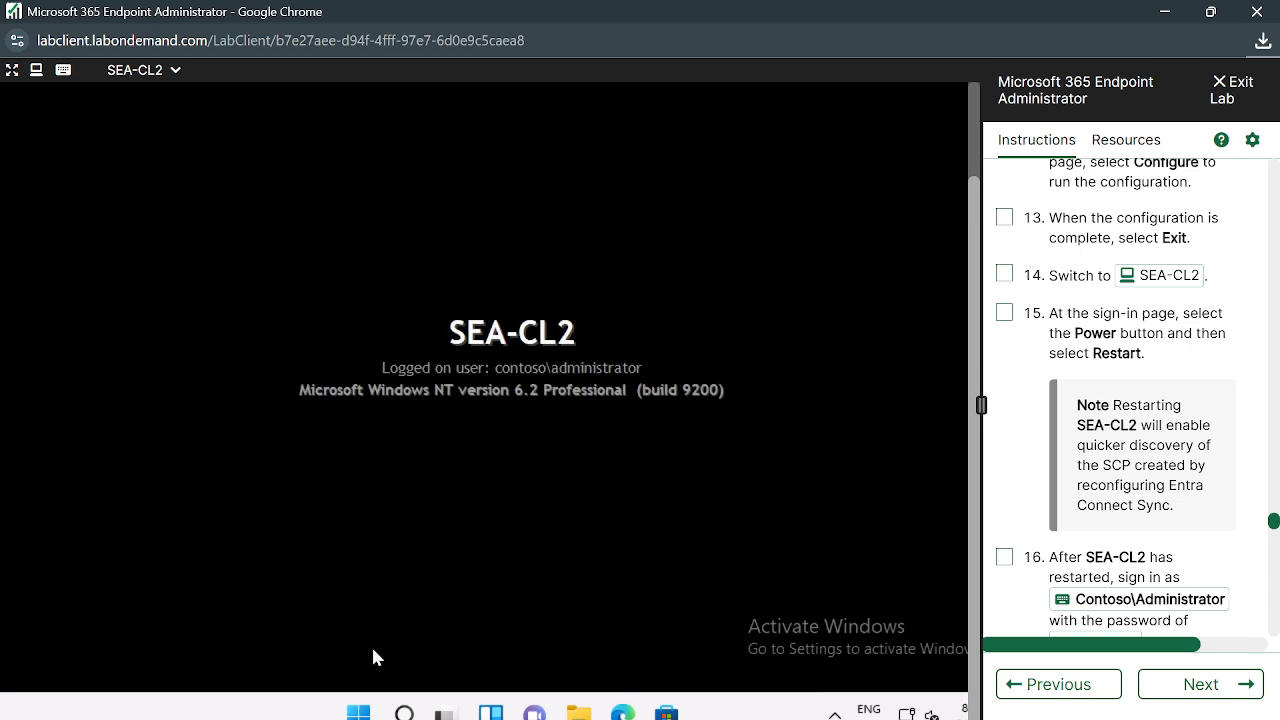
Restart SEA-CL2 from the Start button's shortcut menu
right_click(359, 712)
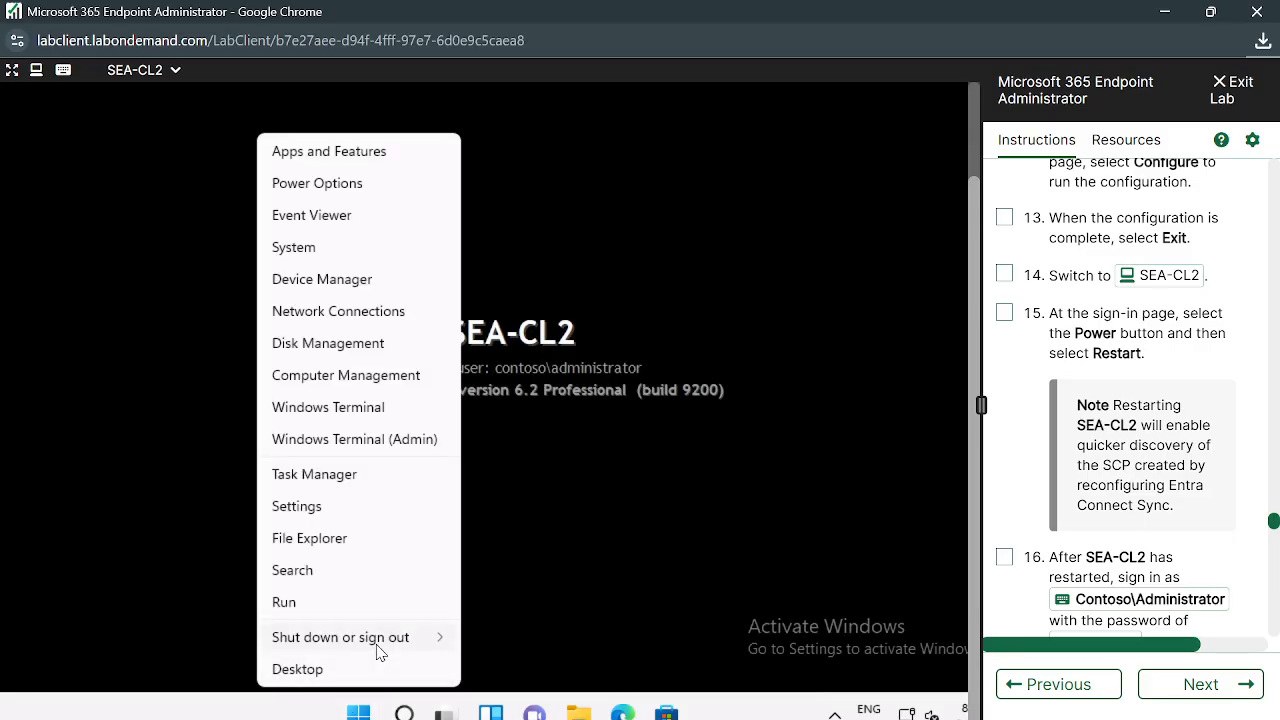
mouse_move(381, 652)
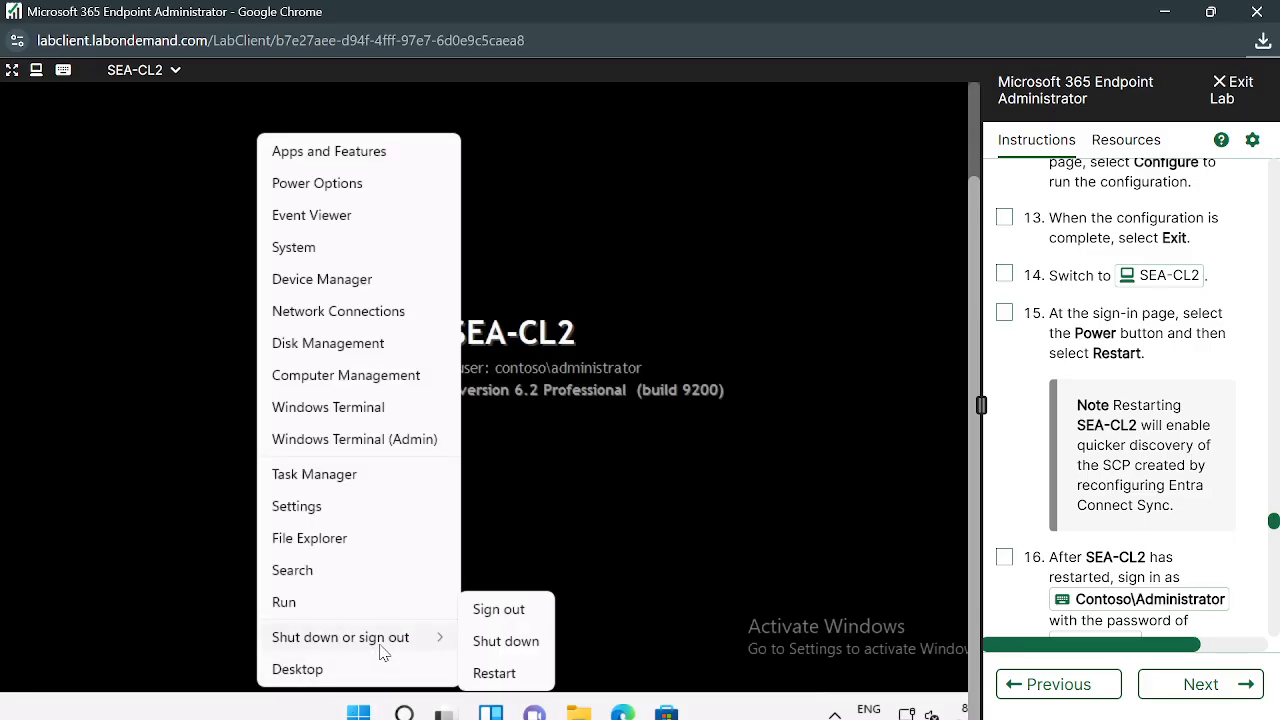
click(496, 674)
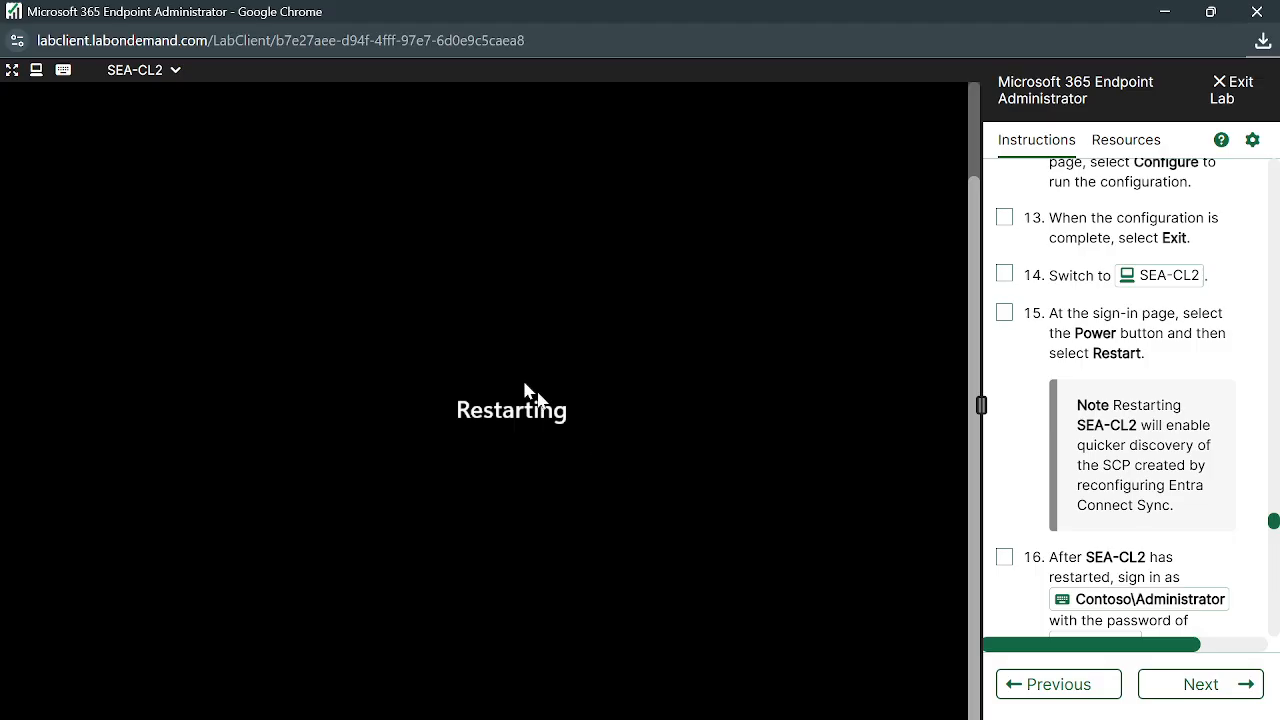
Select the words 'SCP configuration' in instruction step 9
scroll(1106, 487, down, 2)
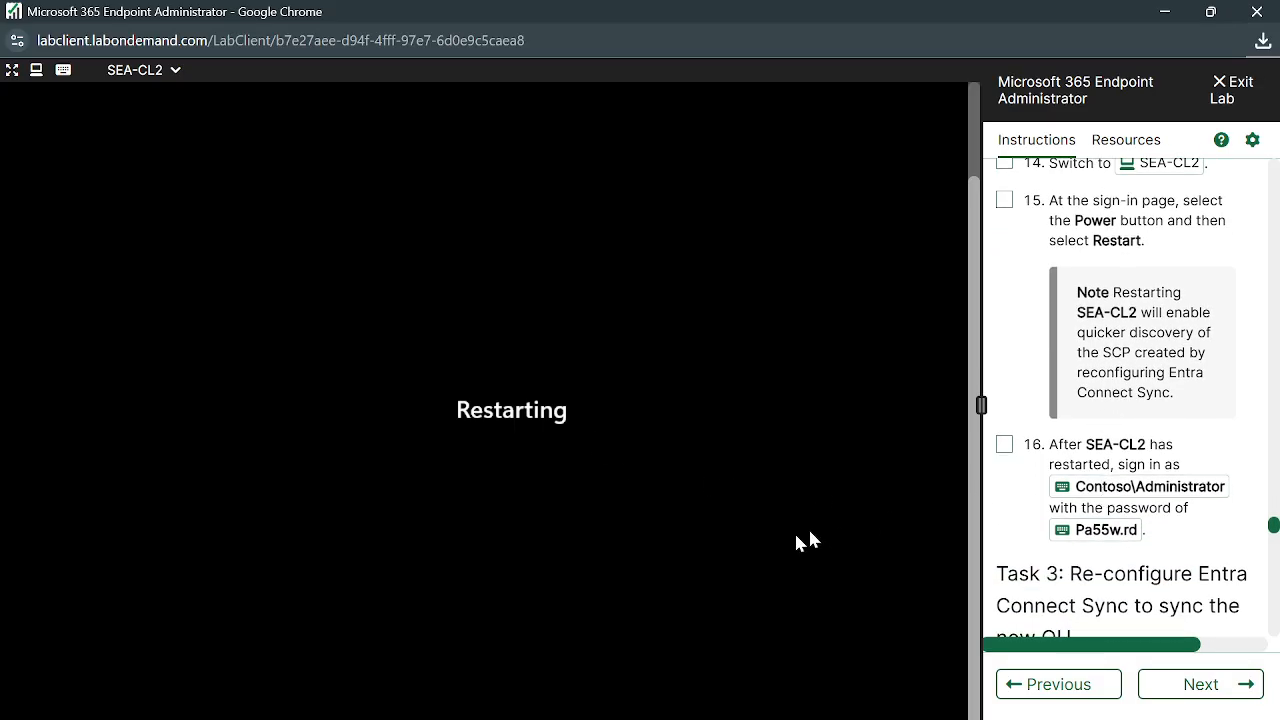
scroll(1120, 430, up, 2)
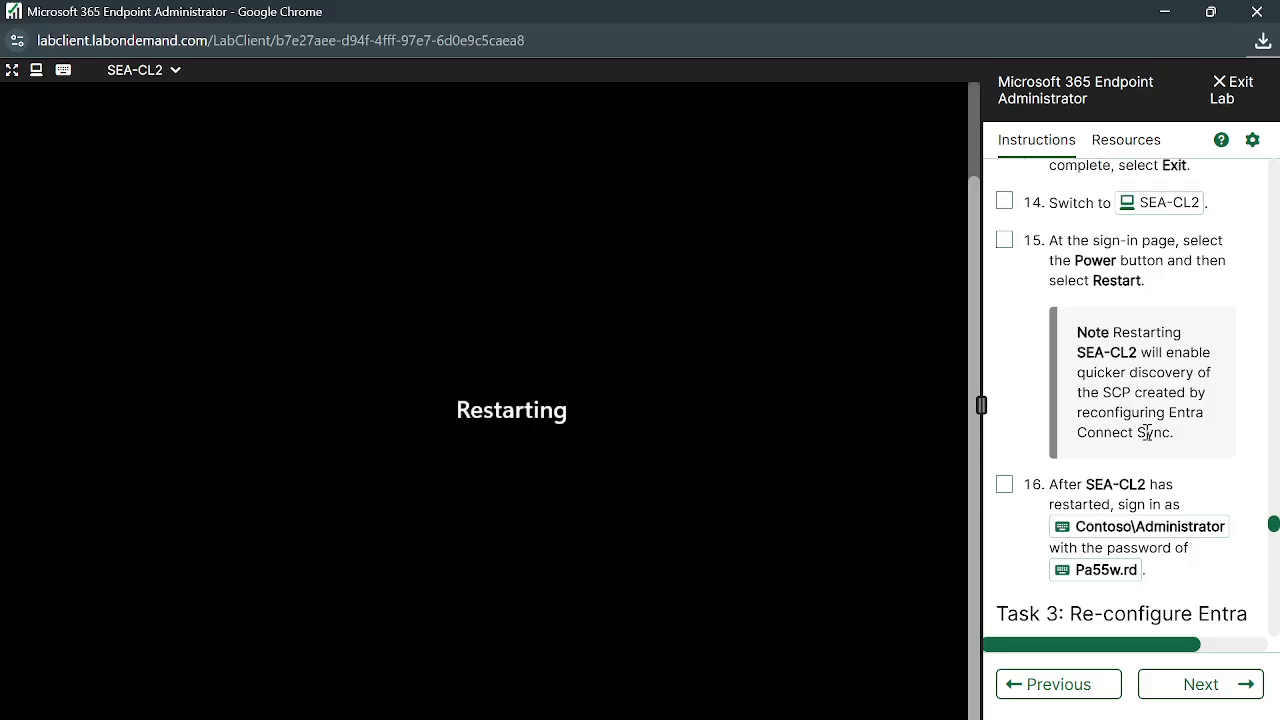
scroll(1212, 460, up, 1)
scroll(1212, 460, down, 3)
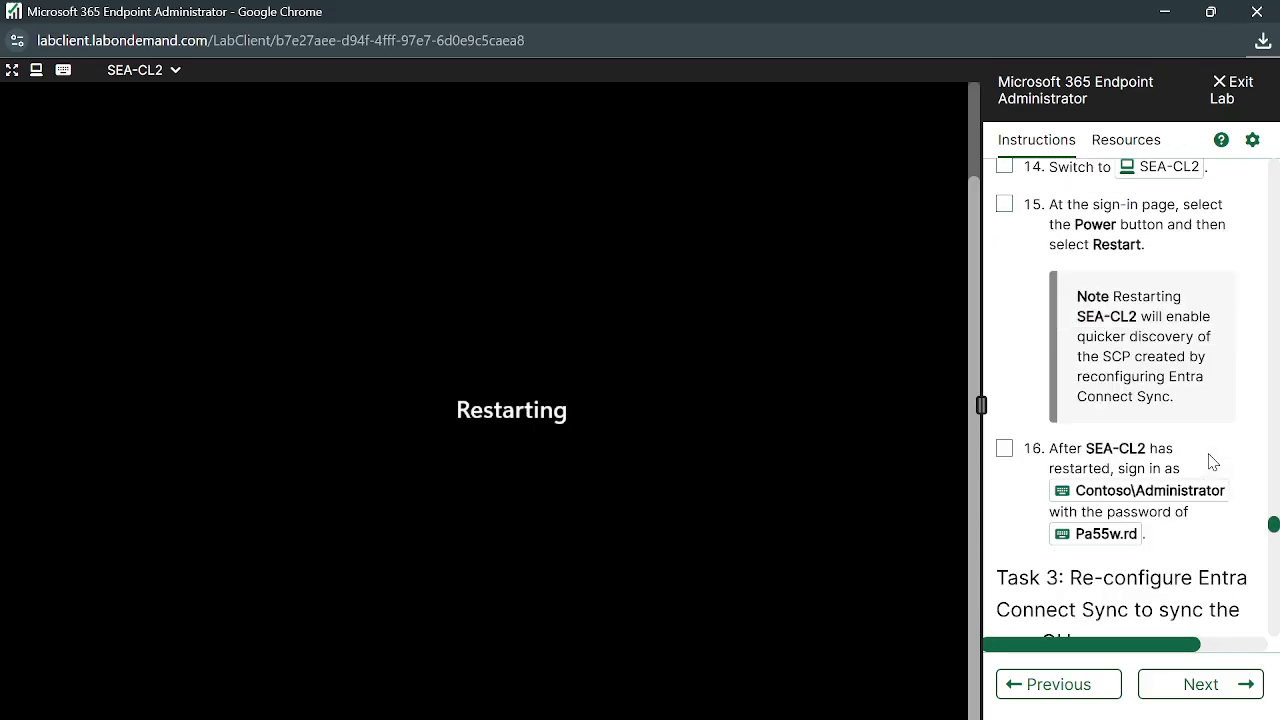
scroll(1212, 413, down, 1)
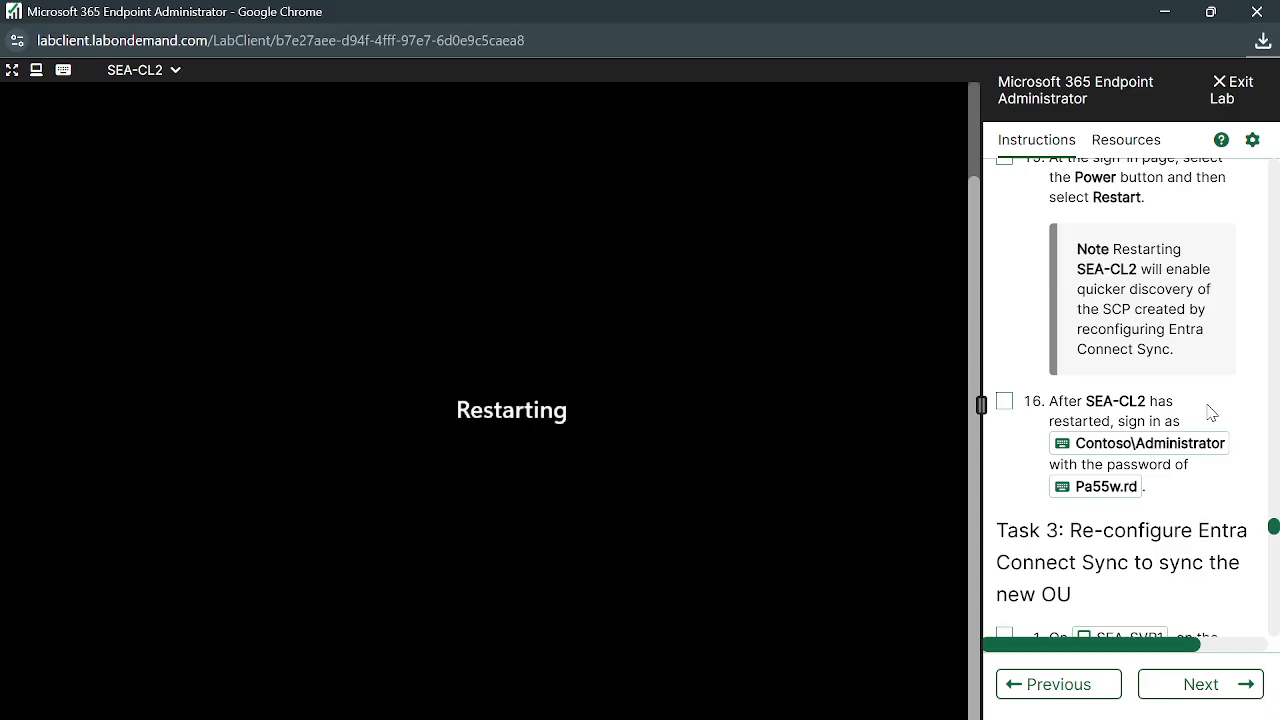
scroll(1211, 413, up, 4)
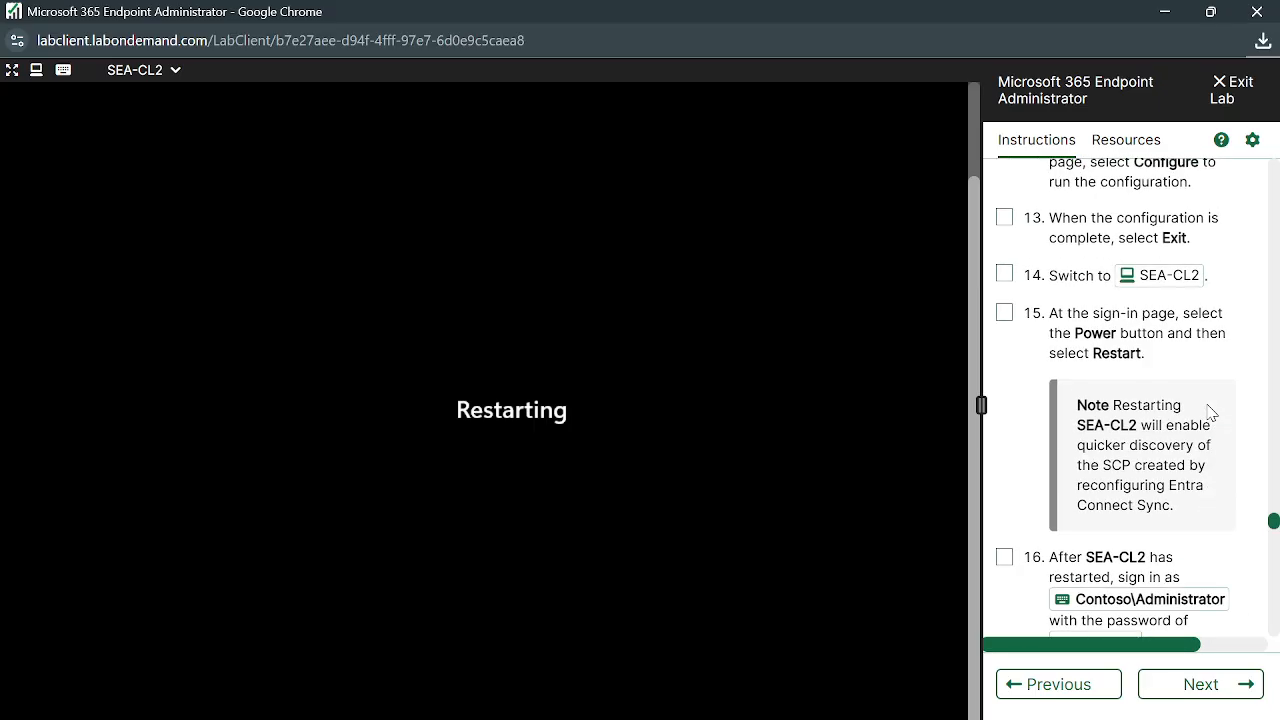
scroll(1217, 428, up, 1)
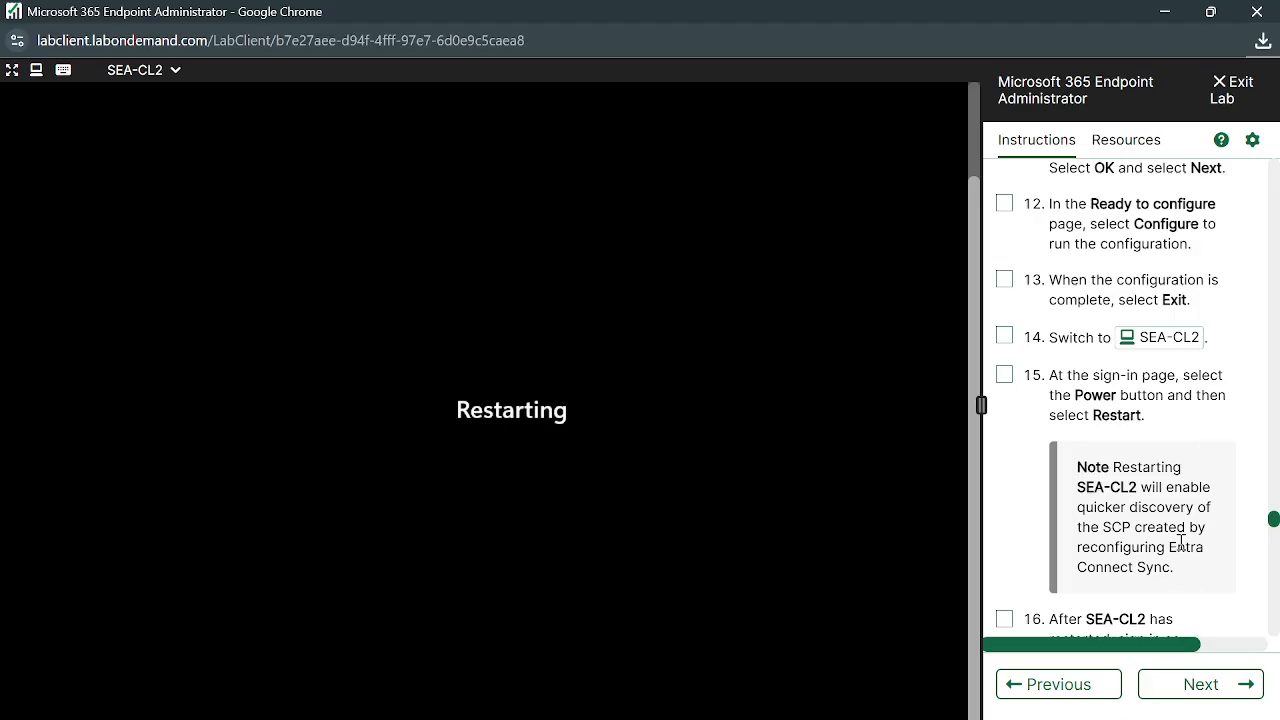
scroll(1181, 543, up, 1)
scroll(1181, 540, up, 5)
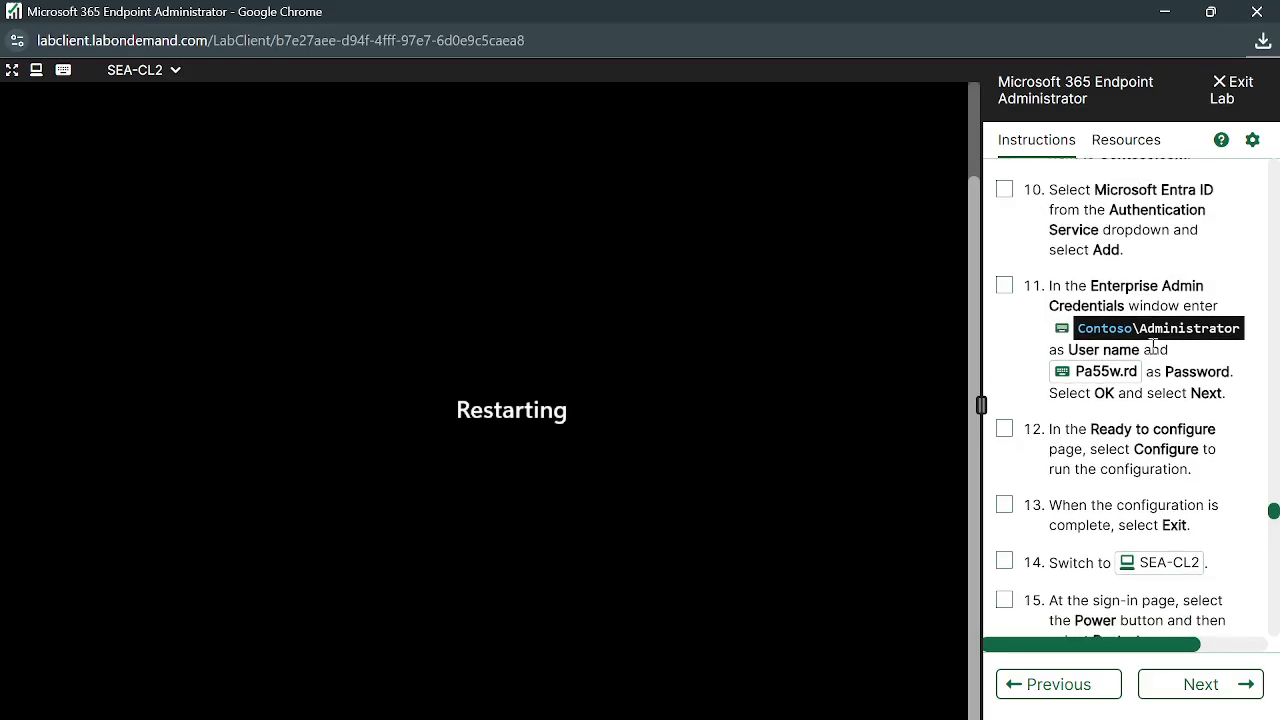
scroll(1134, 222, up, 2)
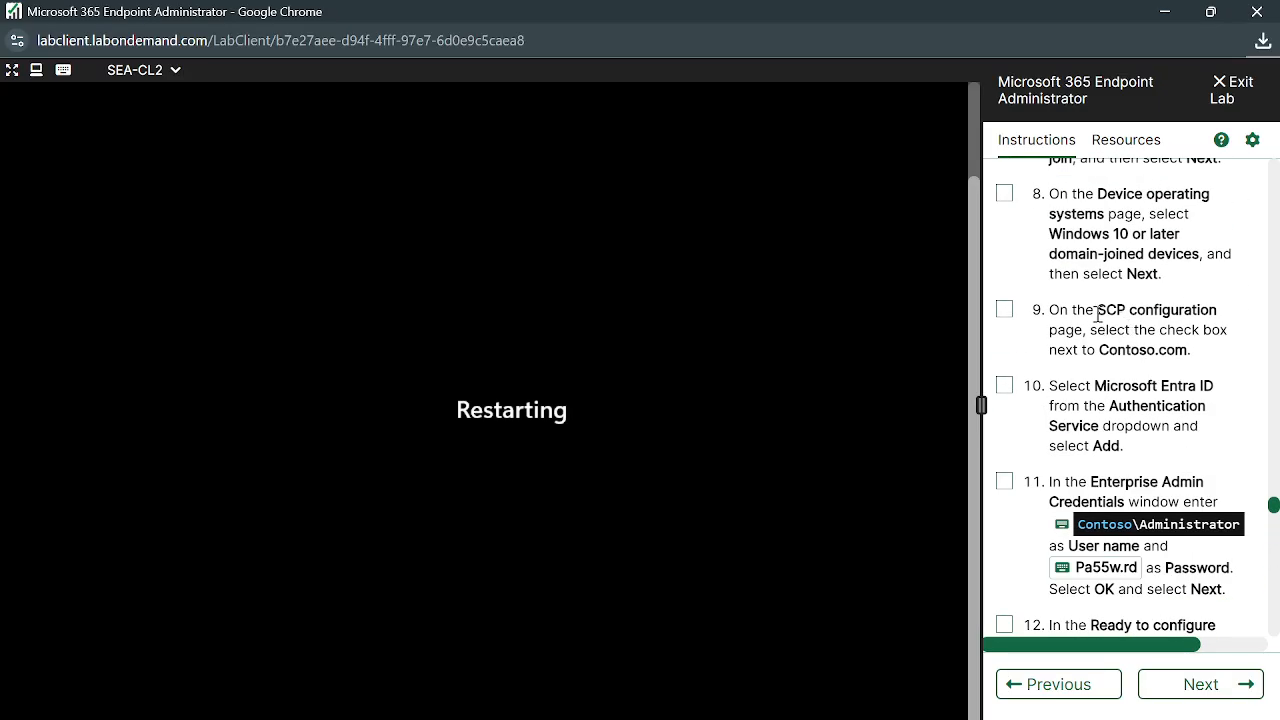
drag(1100, 304, 1220, 310)
key(ctrl+c)
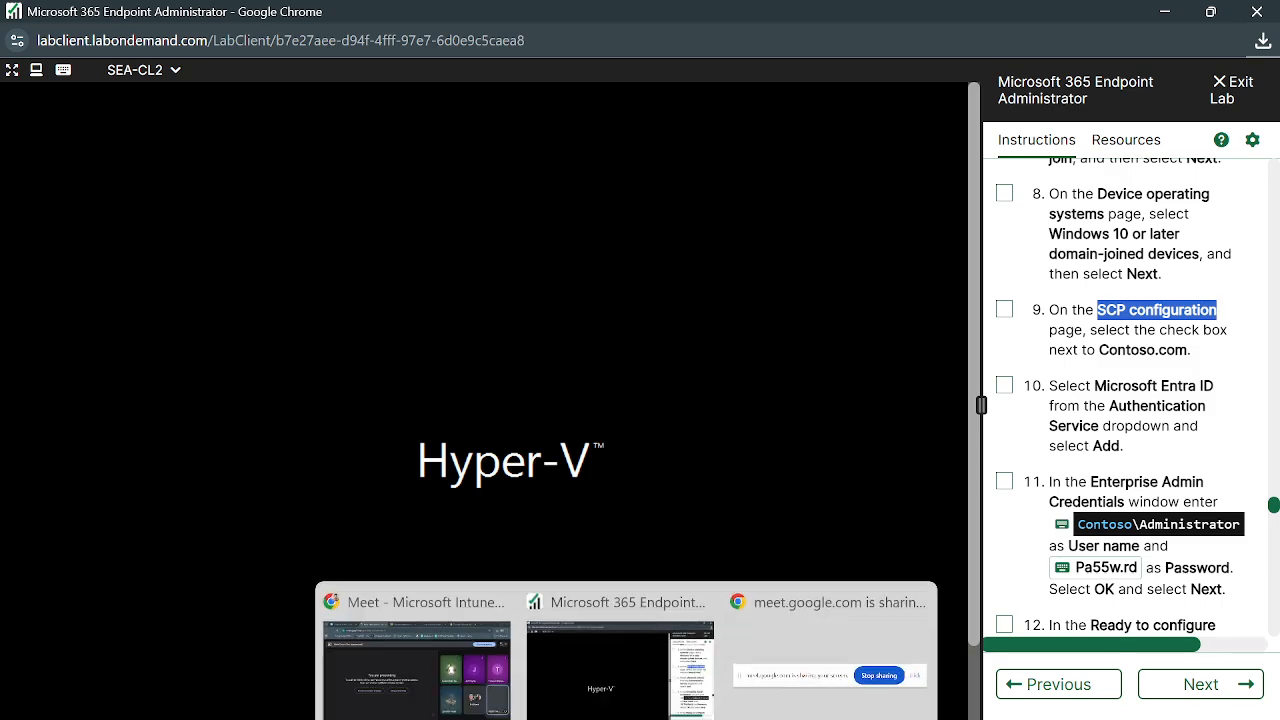
Search Google for 'SCP configuration' in a new Chrome tab
click(410, 660)
key(ctrl+t)
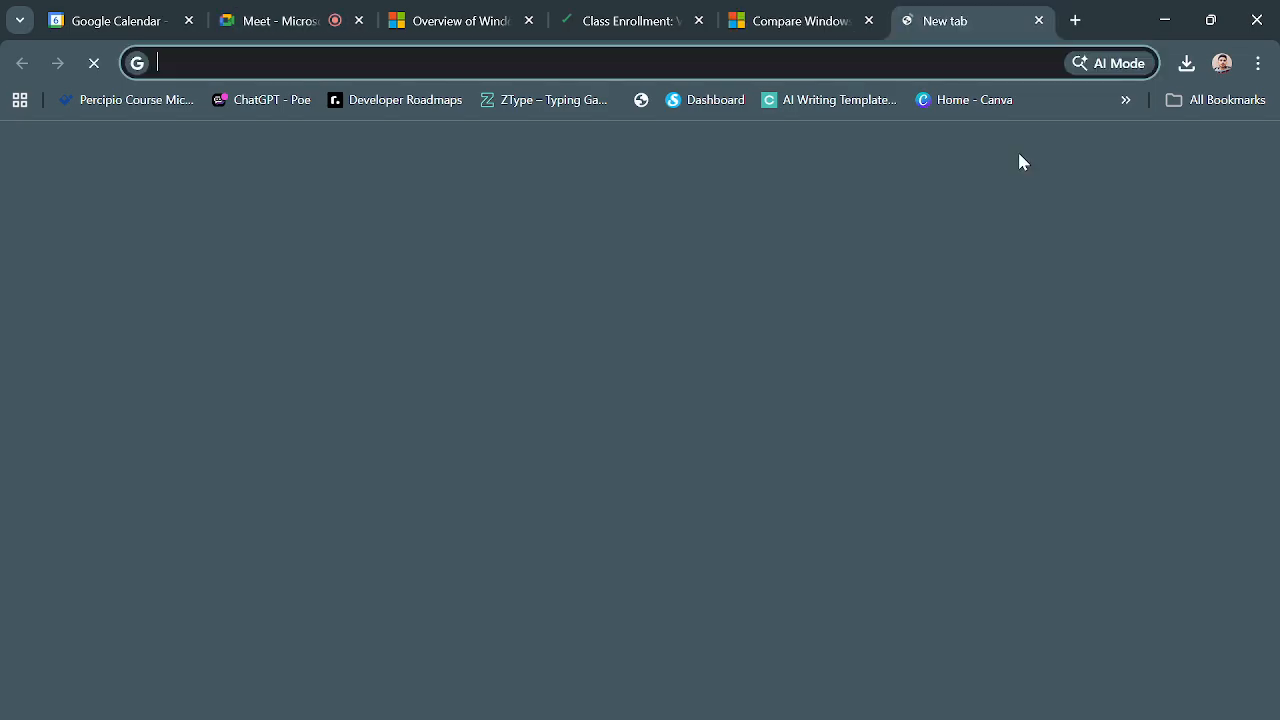
key(ctrl+v)
key(Return)
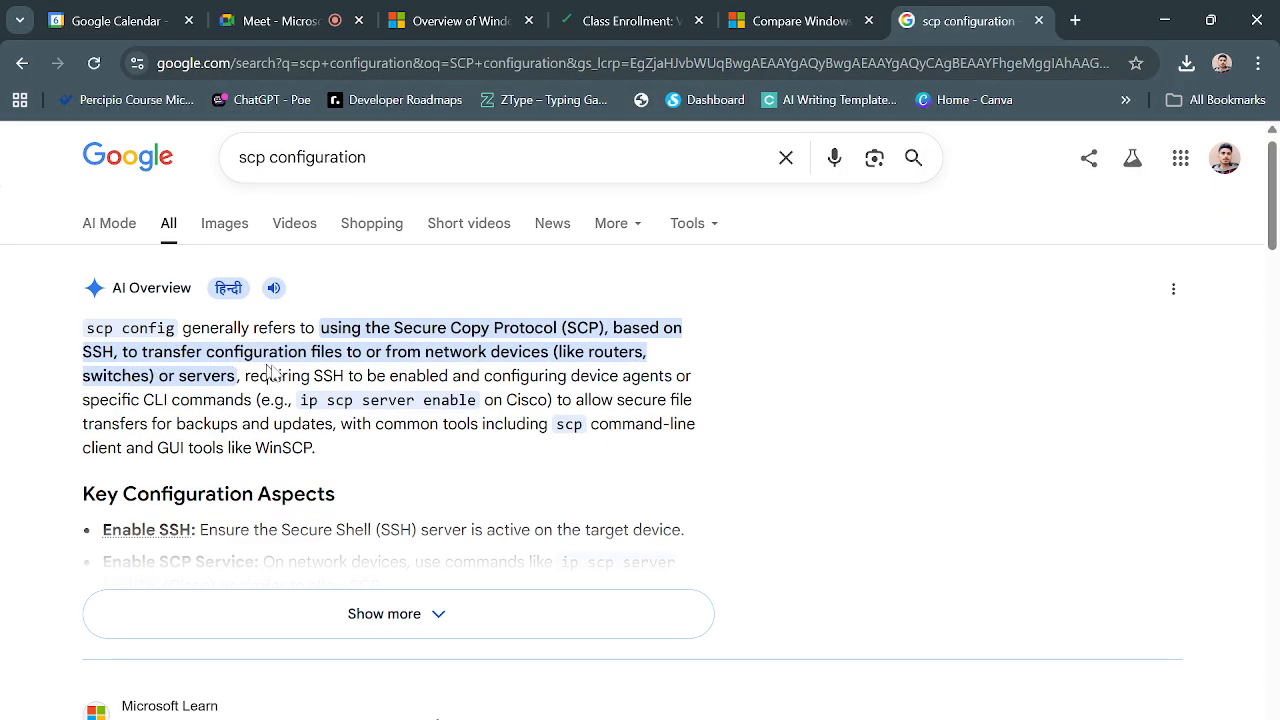
Highlight 'configuration files' and 'scp config' in the AI Overview
drag(210, 358, 344, 357)
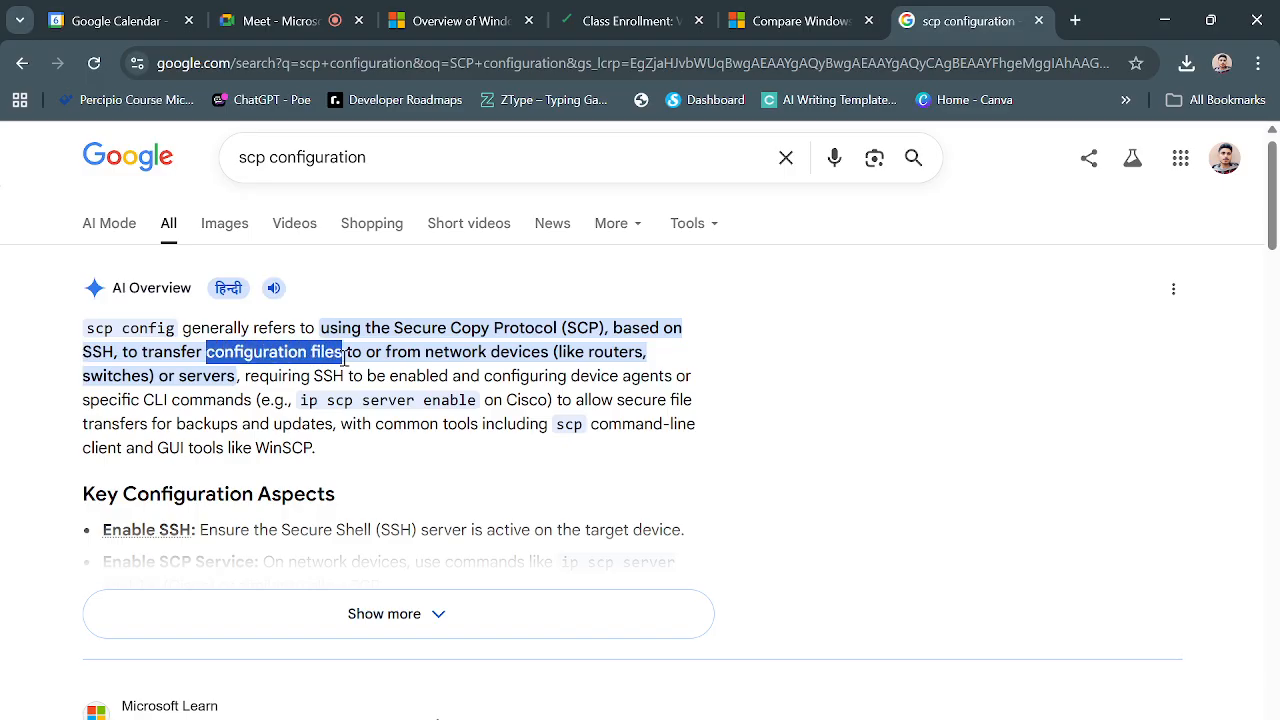
drag(338, 357, 262, 356)
click(209, 354)
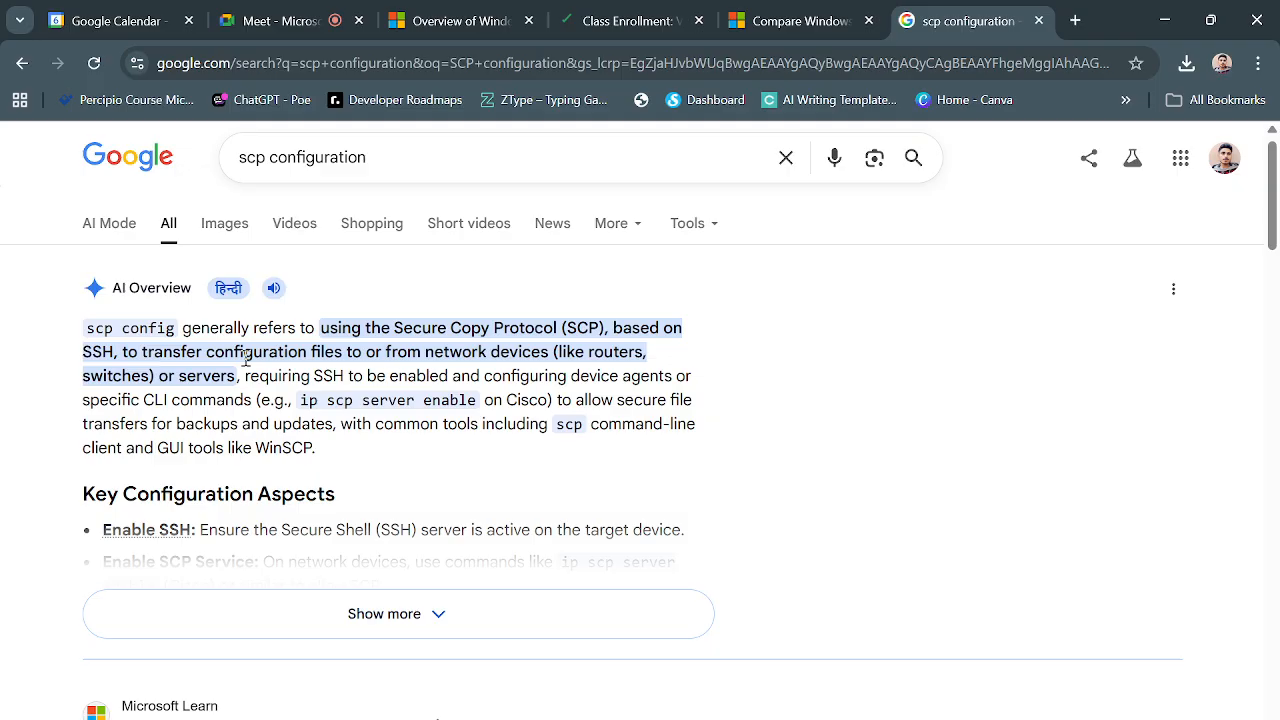
scroll(323, 355, down, 1)
scroll(413, 351, up, 1)
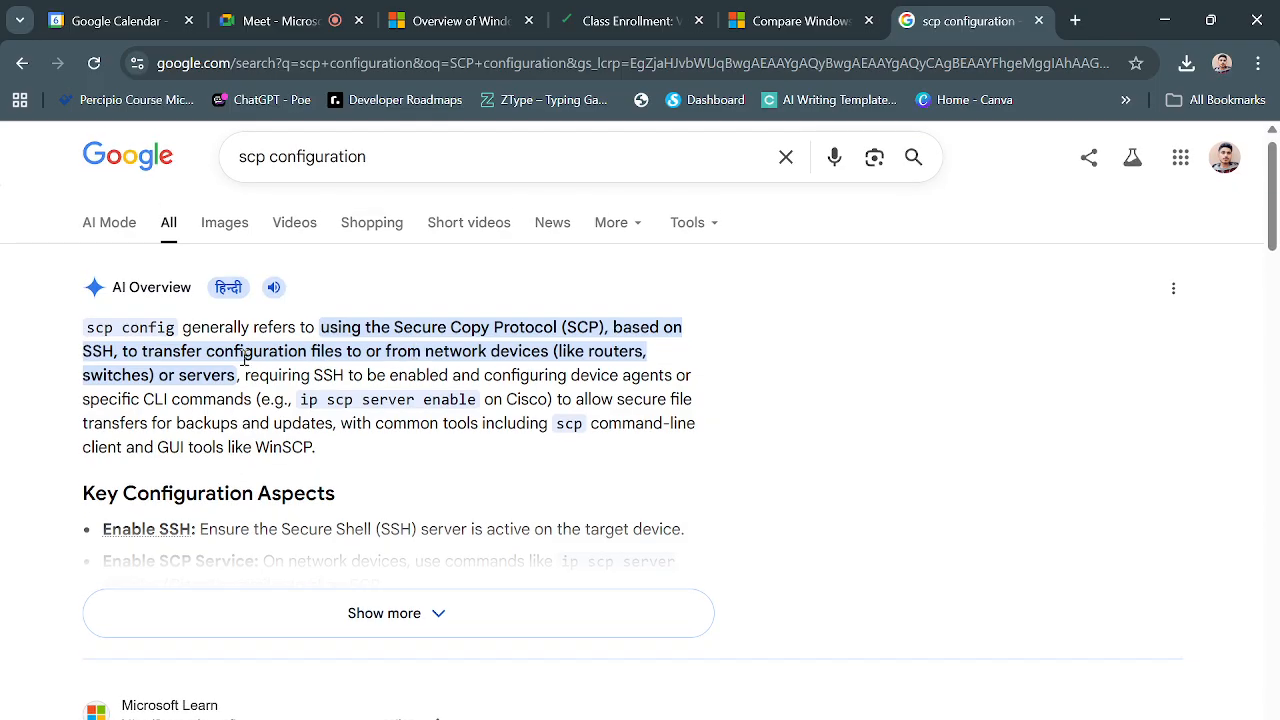
scroll(245, 360, up, 1)
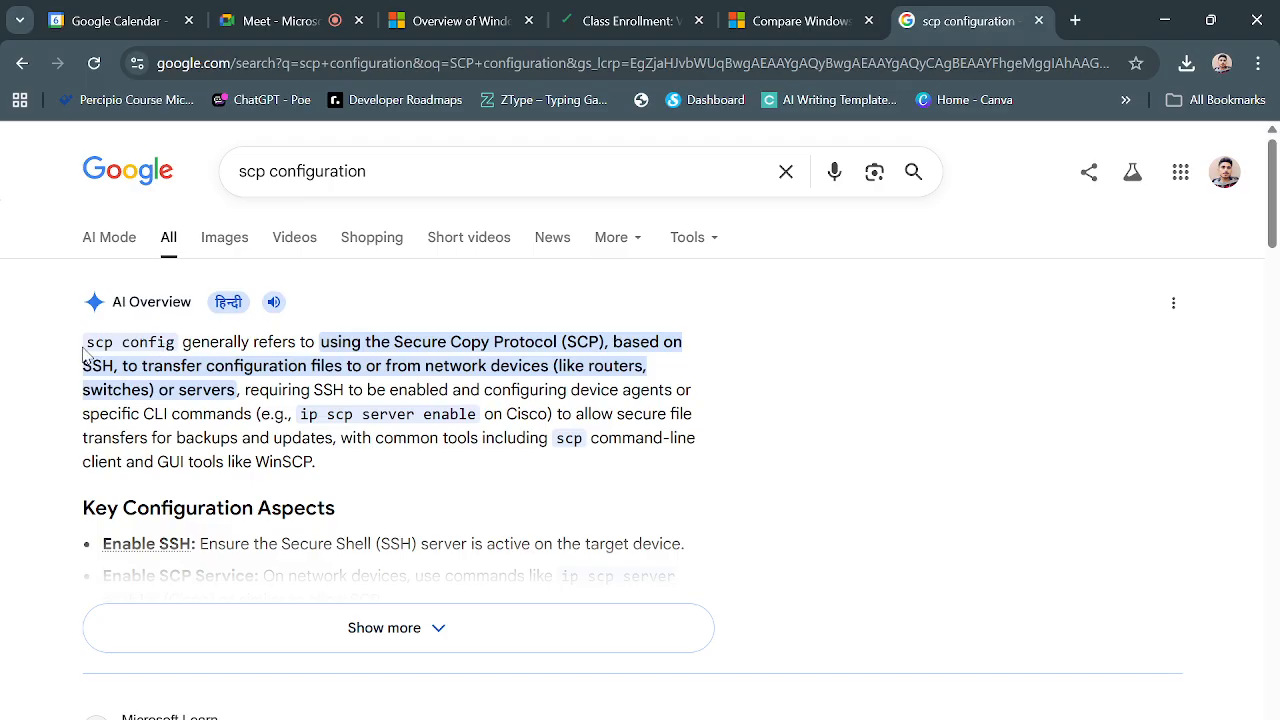
drag(84, 351, 177, 343)
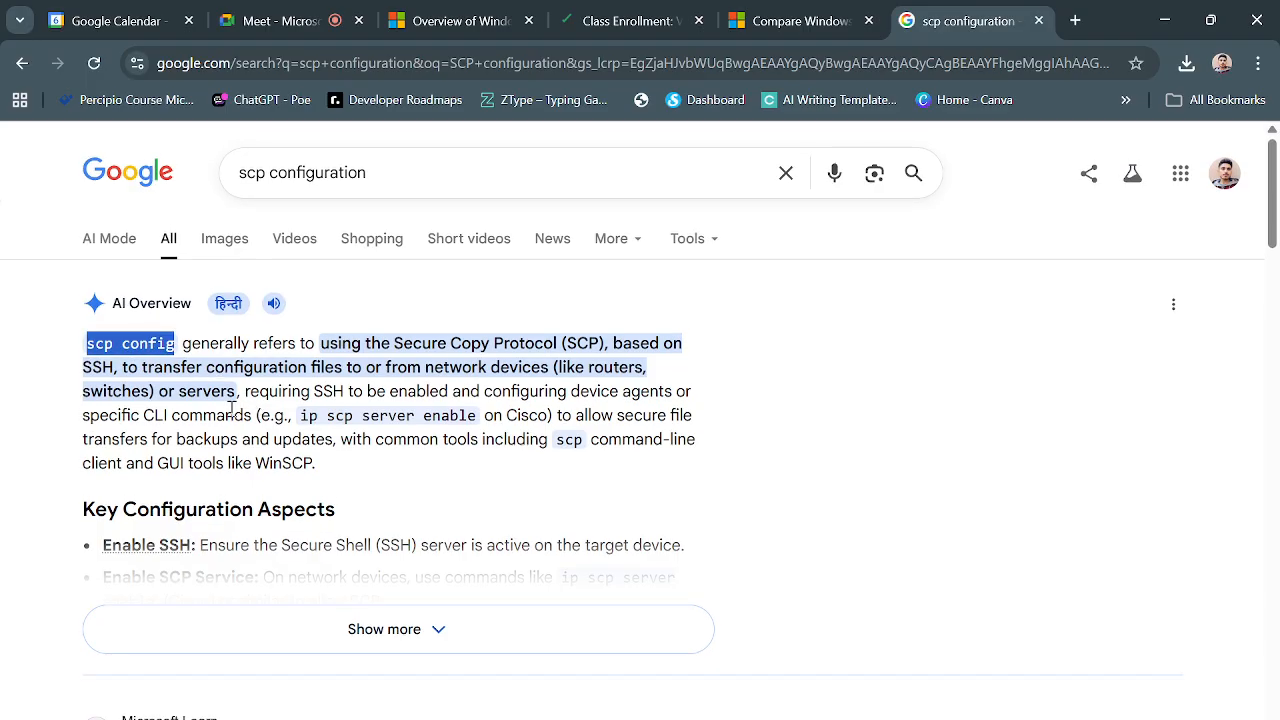
click(232, 409)
scroll(305, 428, down, 1)
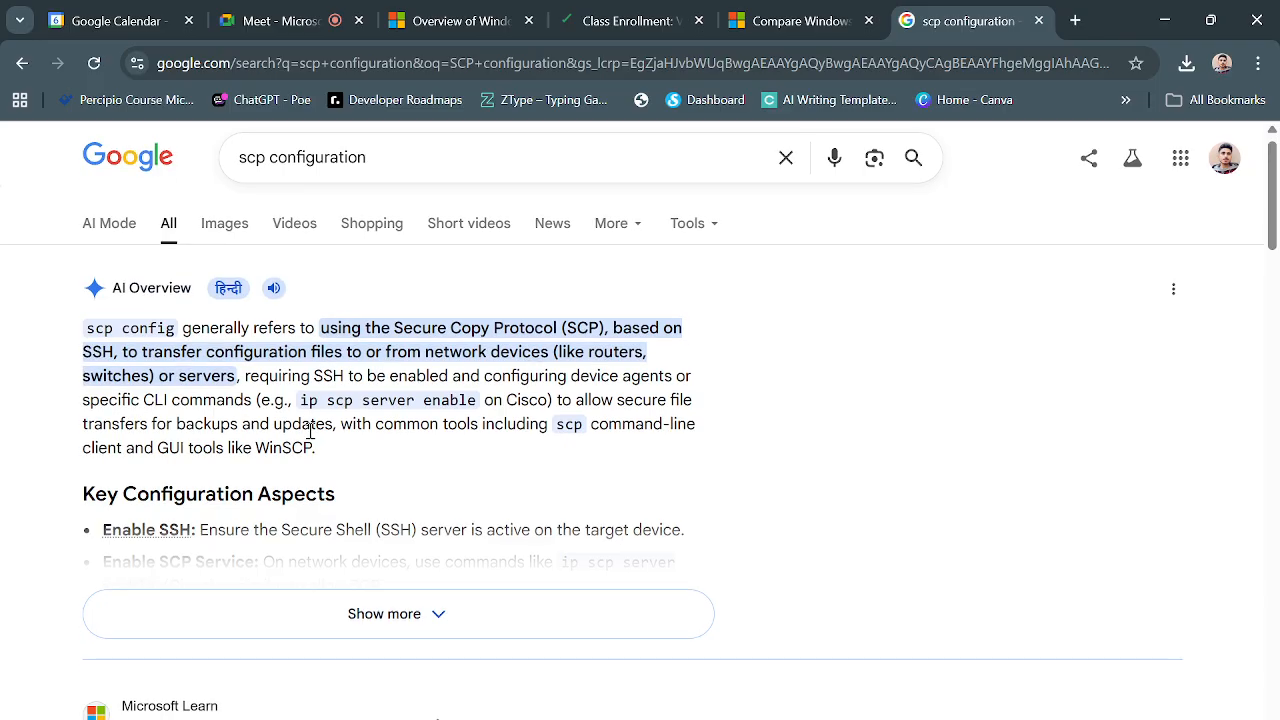
scroll(330, 430, down, 1)
scroll(345, 432, up, 2)
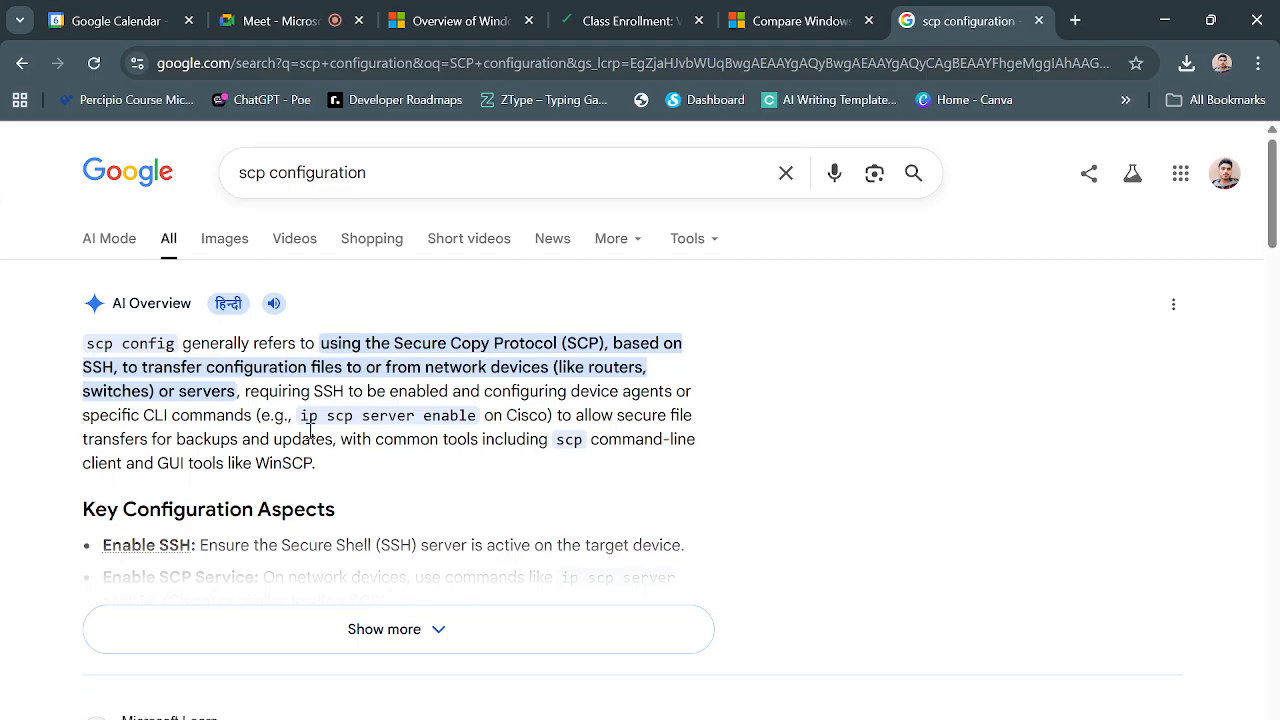
scroll(345, 437, down, 2)
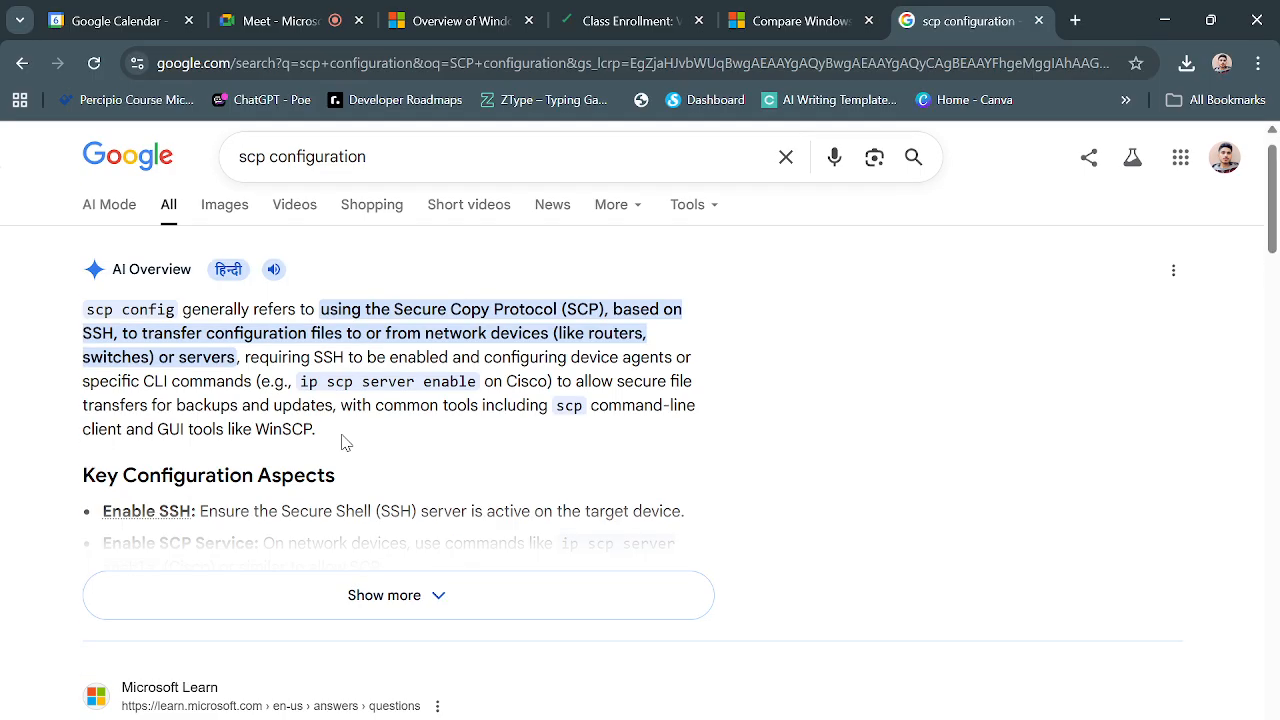
Expand the AI Overview with Show more, then return to the lab session window
click(439, 608)
scroll(477, 474, up, 2)
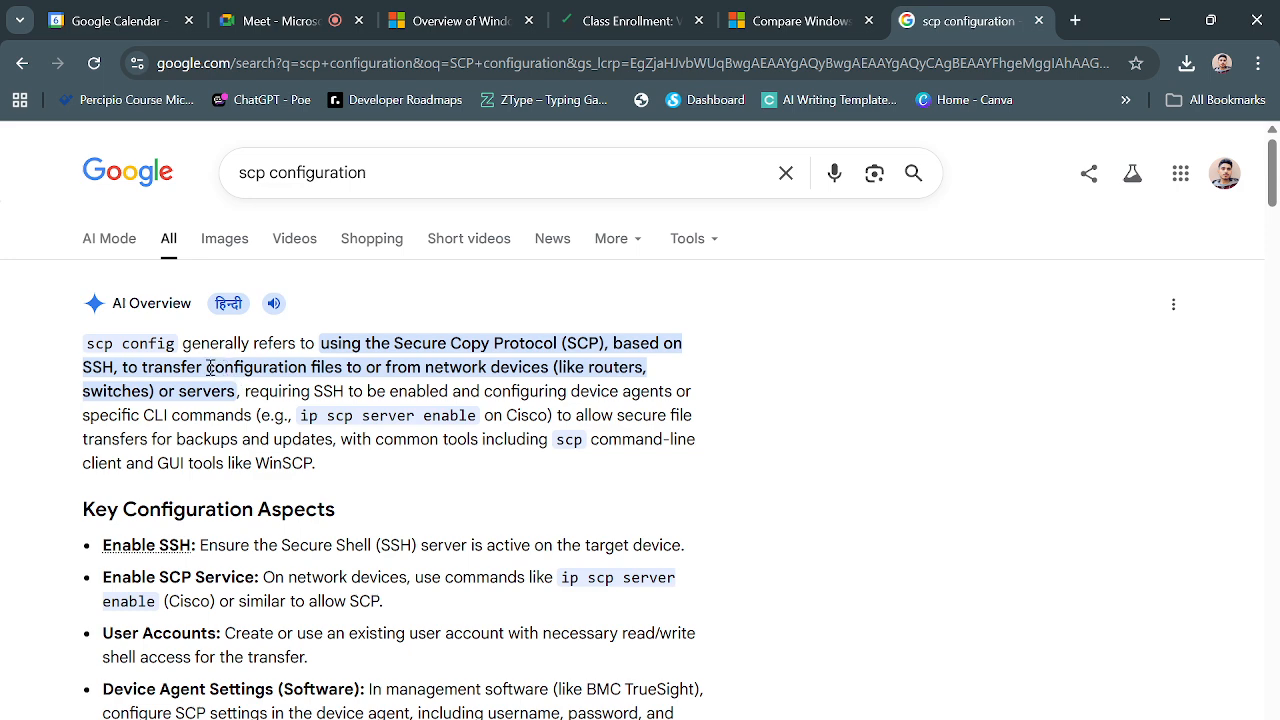
drag(207, 368, 342, 366)
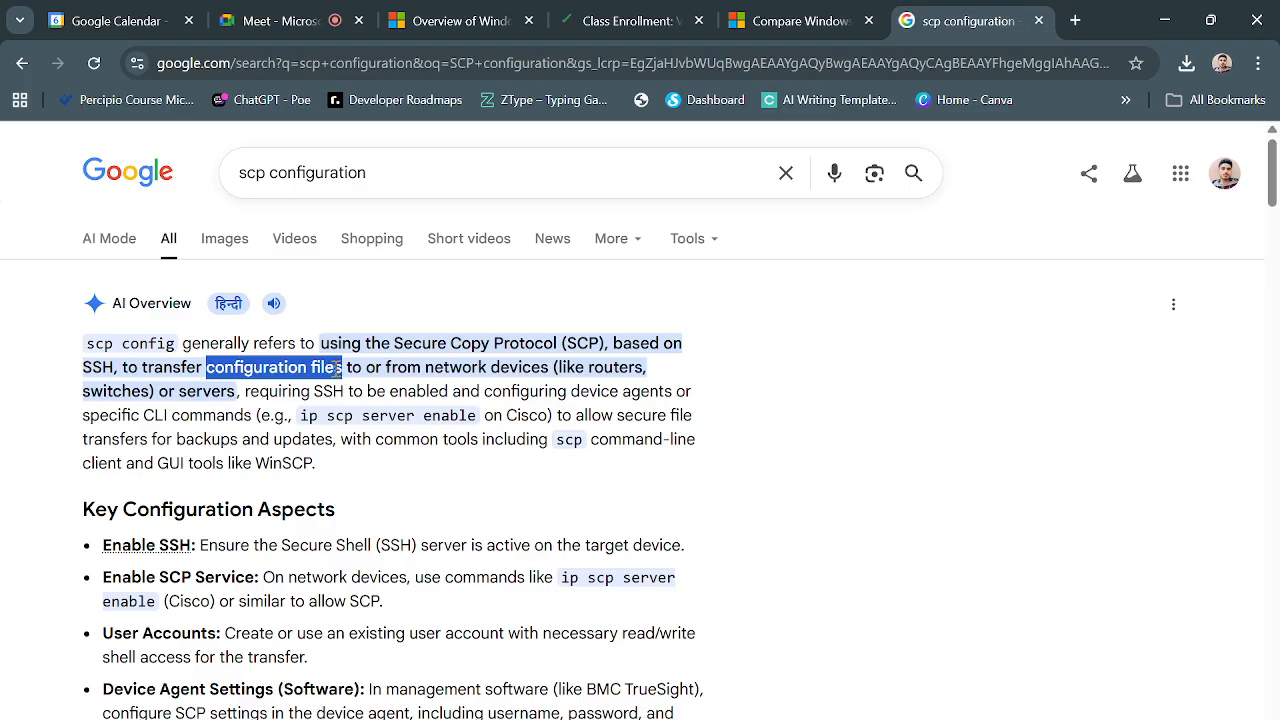
click(350, 369)
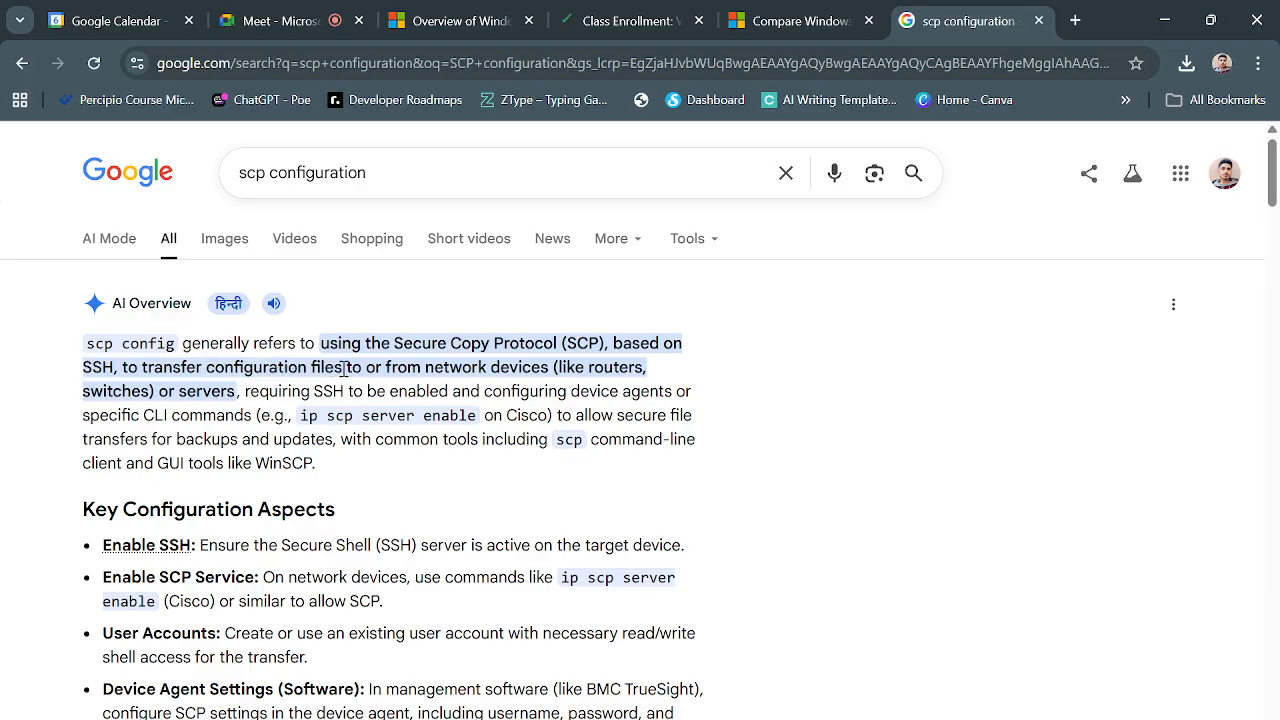
key(alt+Tab)
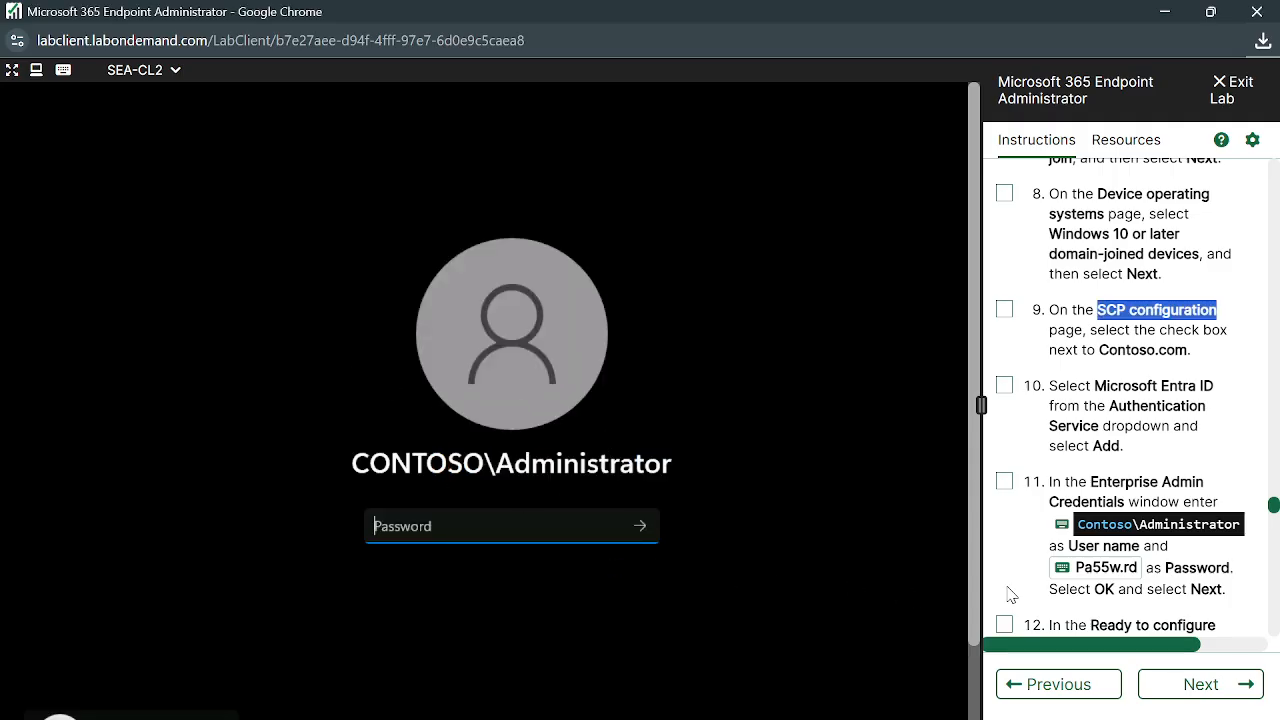
Sign in to the restarted SEA-CL2 with the administrator password from the instructions
click(1062, 574)
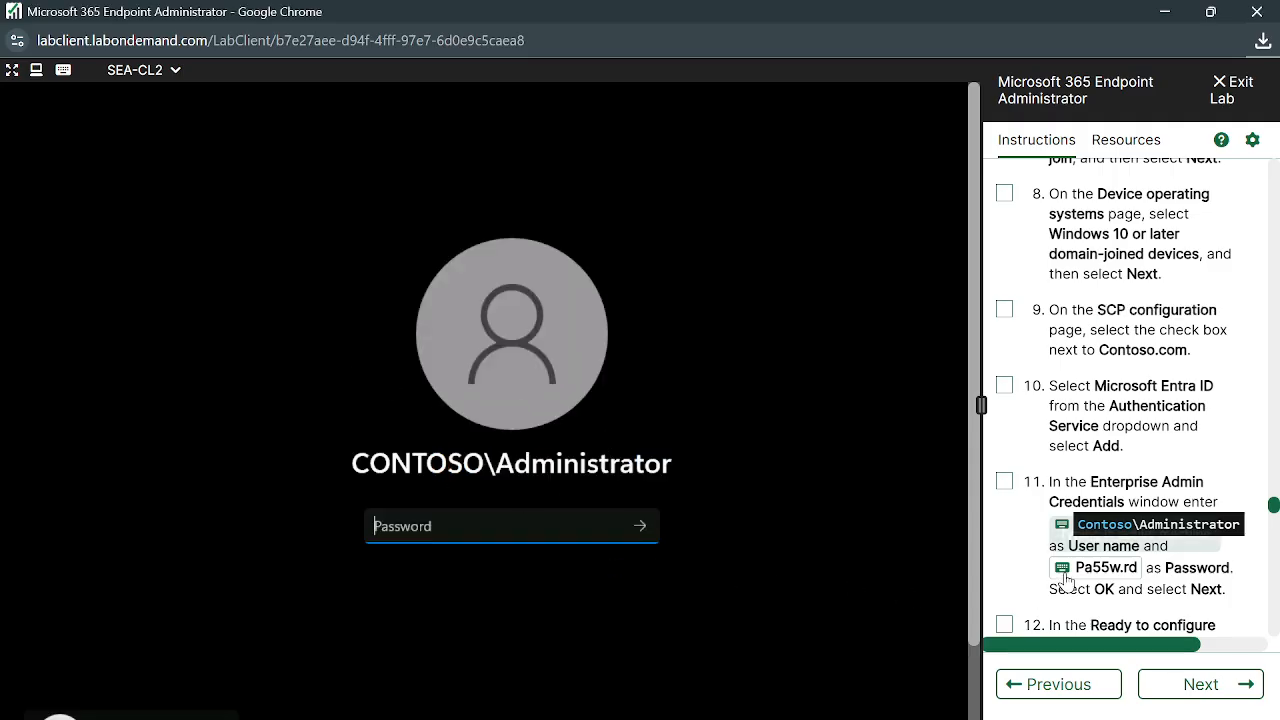
click(645, 526)
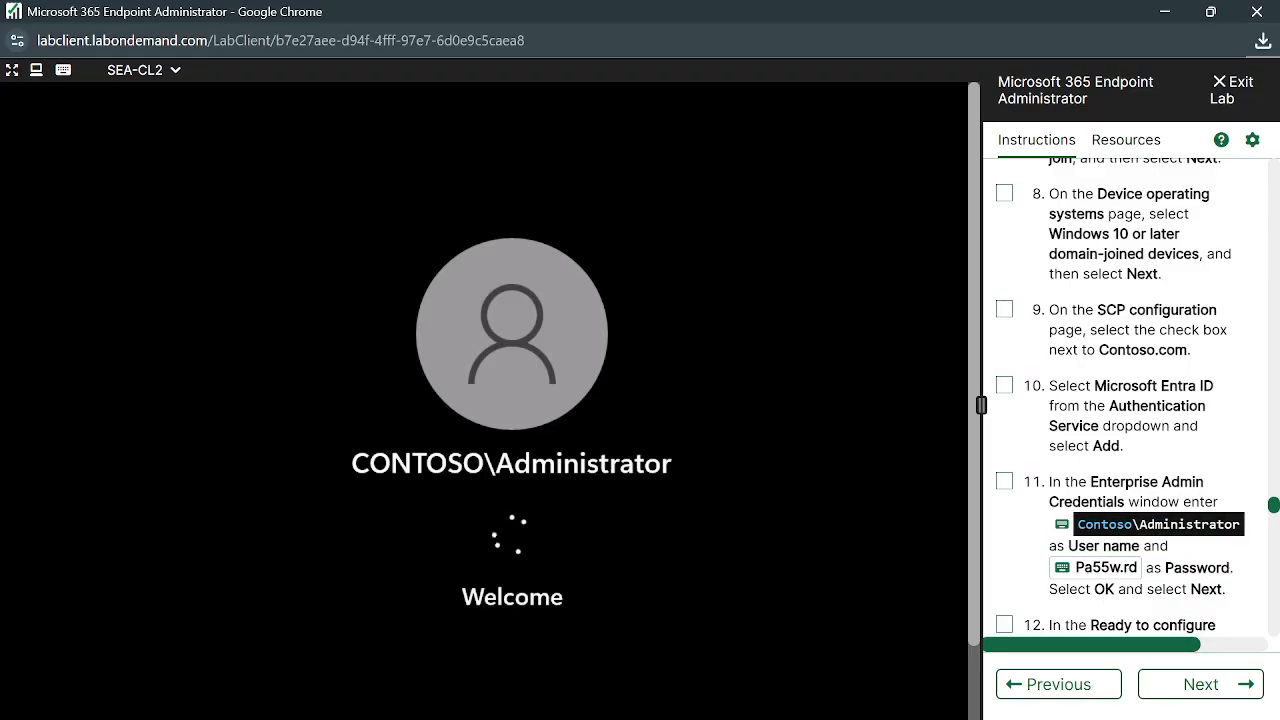
scroll(1192, 494, down, 1)
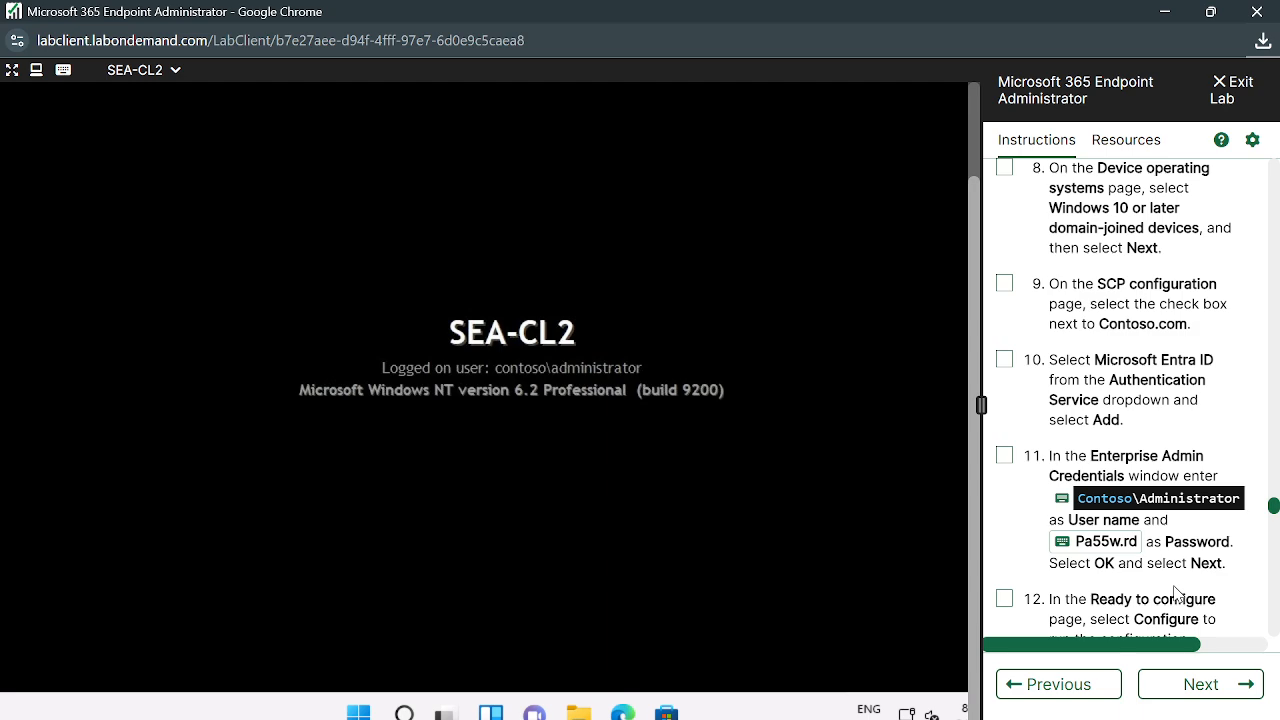
Scroll the lab instructions down to Task 3
scroll(1176, 594, down, 3)
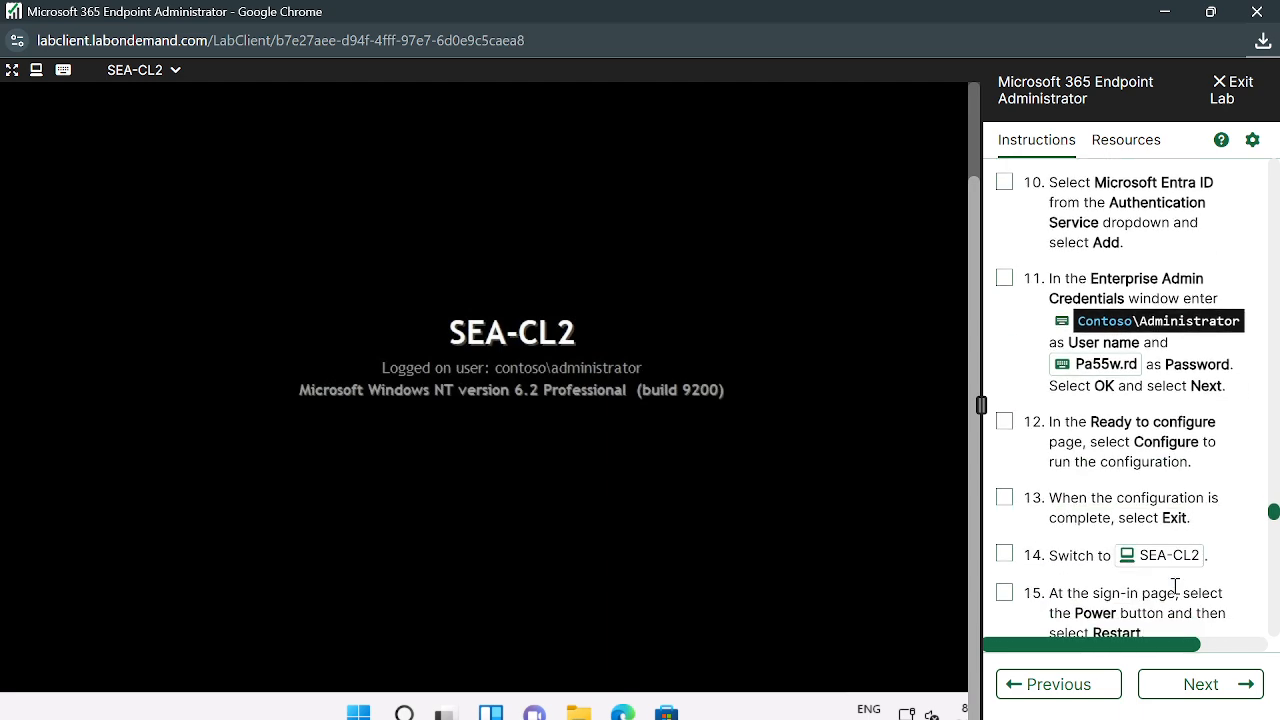
scroll(1176, 590, down, 5)
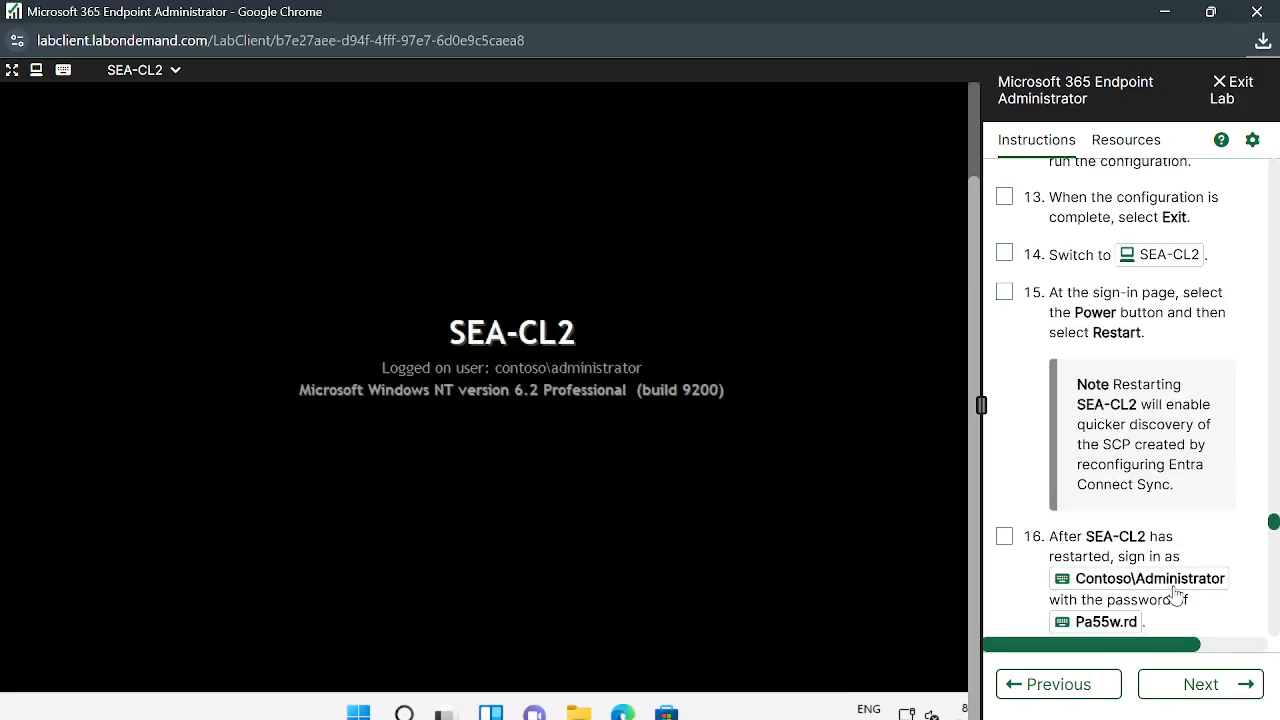
scroll(1176, 587, down, 2)
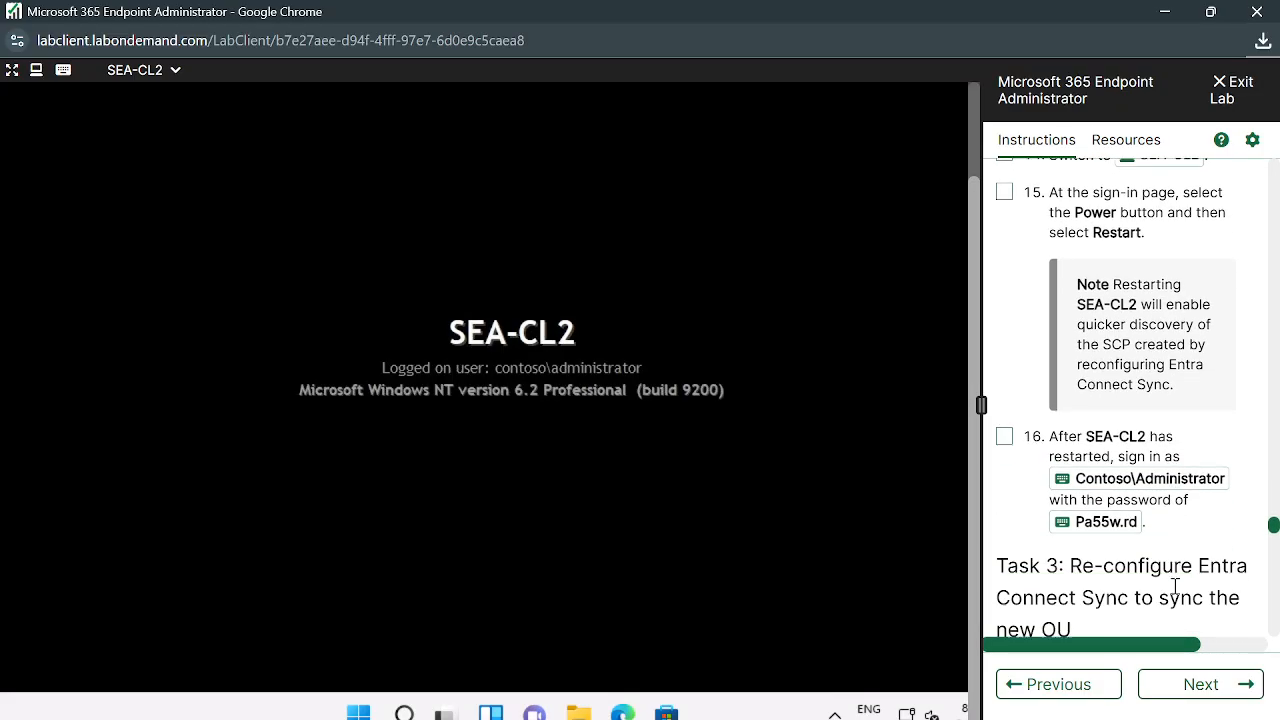
scroll(1177, 591, down, 1)
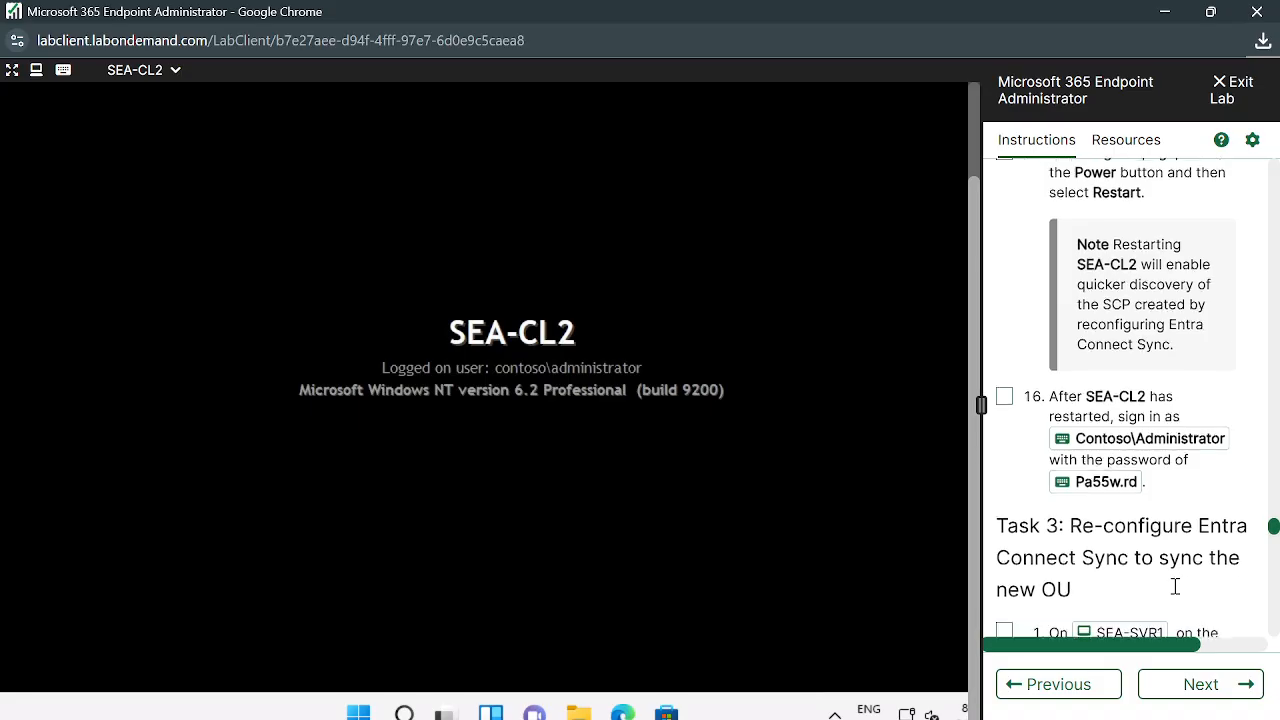
scroll(1177, 594, down, 1)
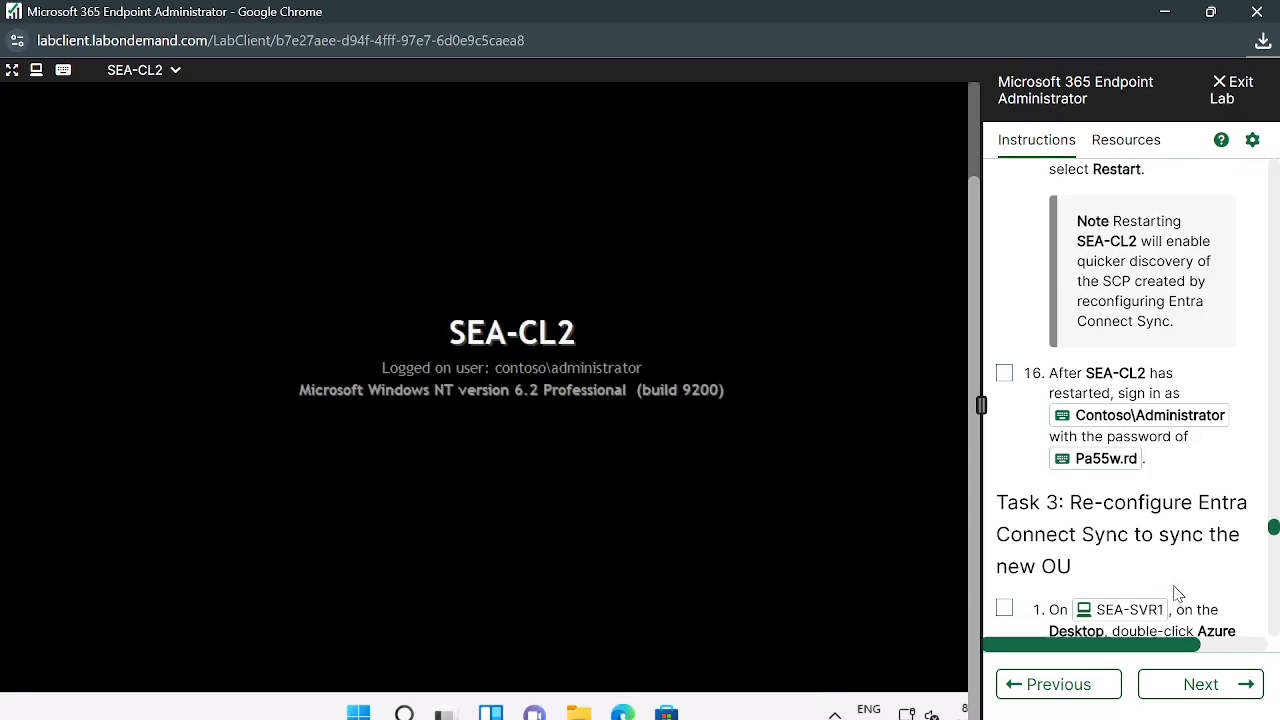
scroll(1177, 594, up, 1)
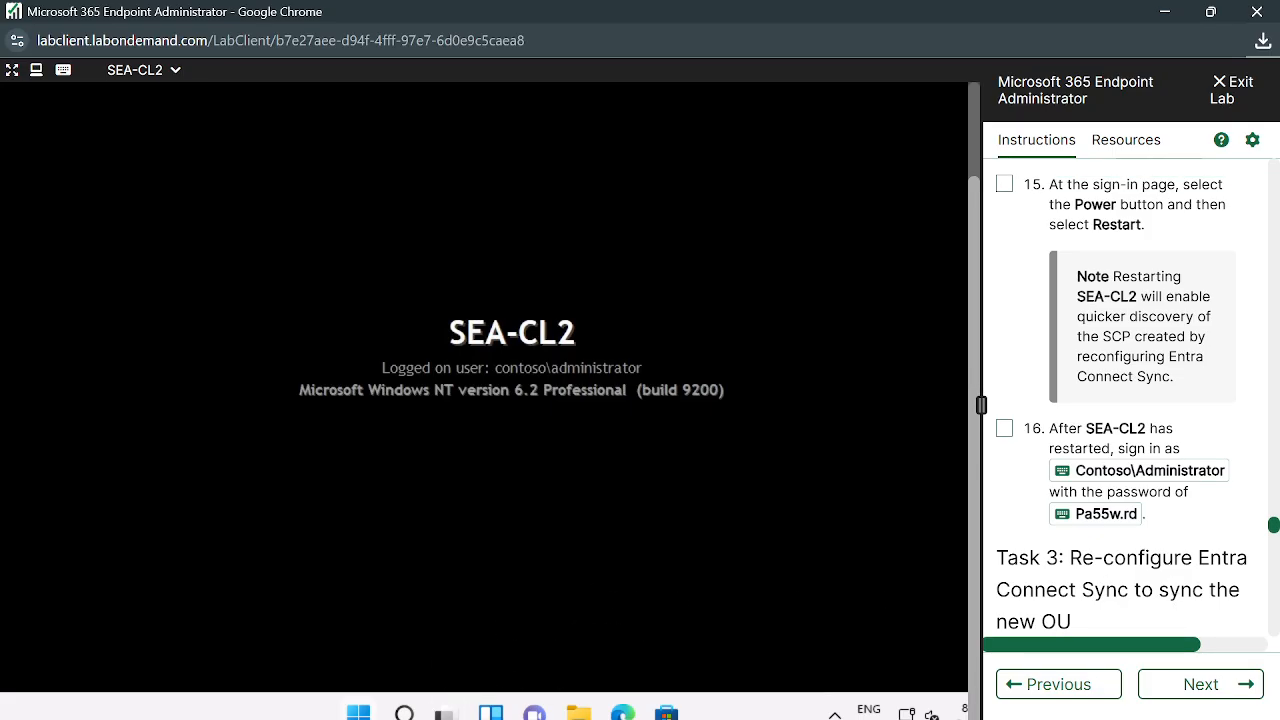
Search 'cm' from the Start menu and launch Command Prompt on SEA-CL2
right_click(358, 712)
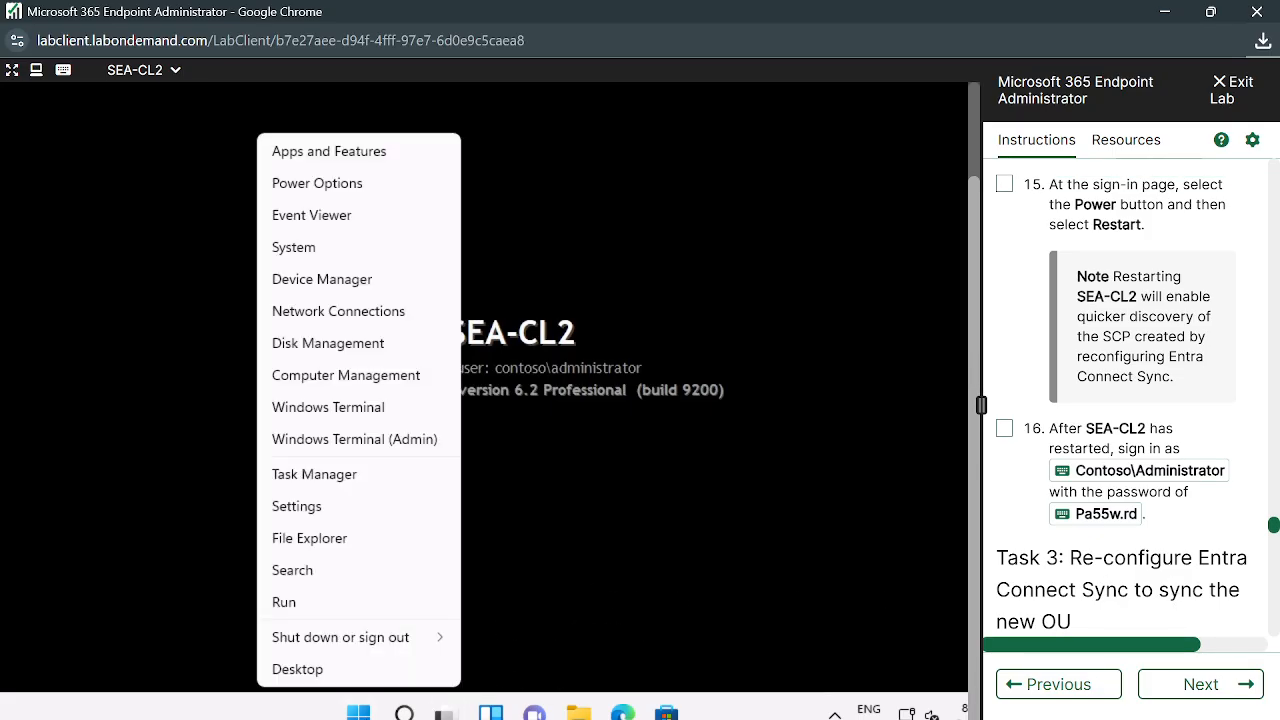
key(Escape)
click(358, 712)
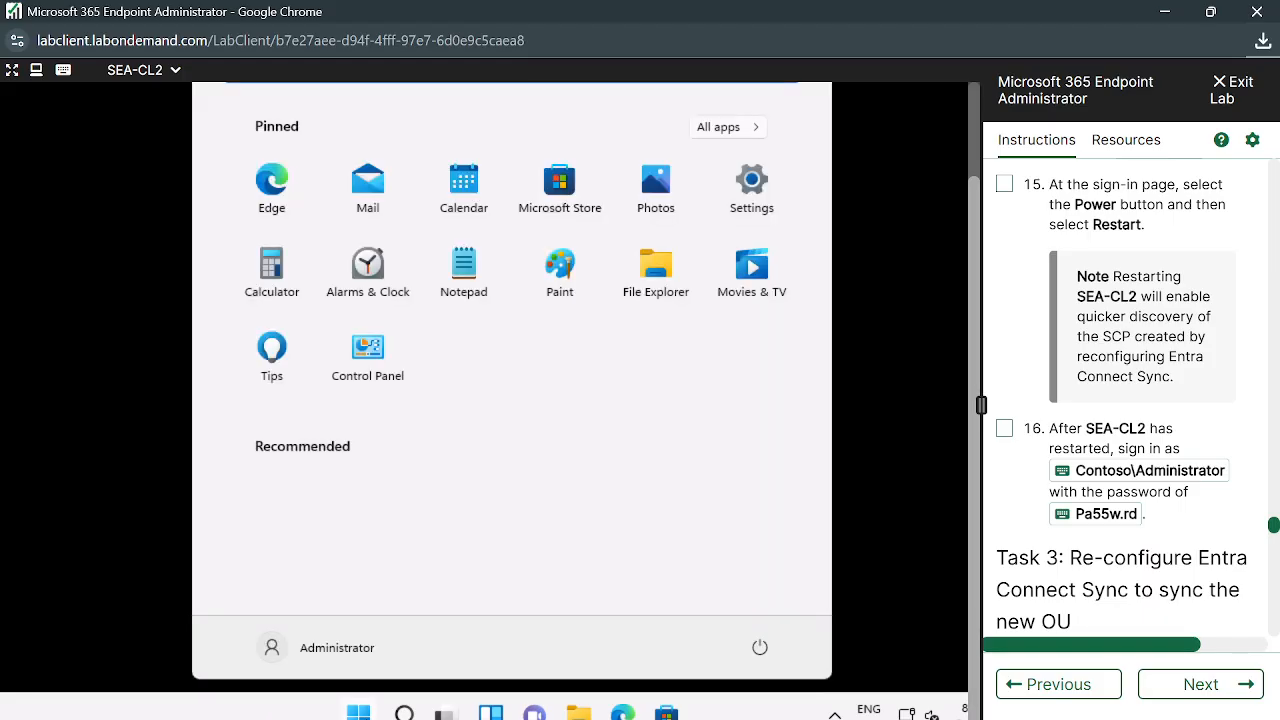
click(398, 712)
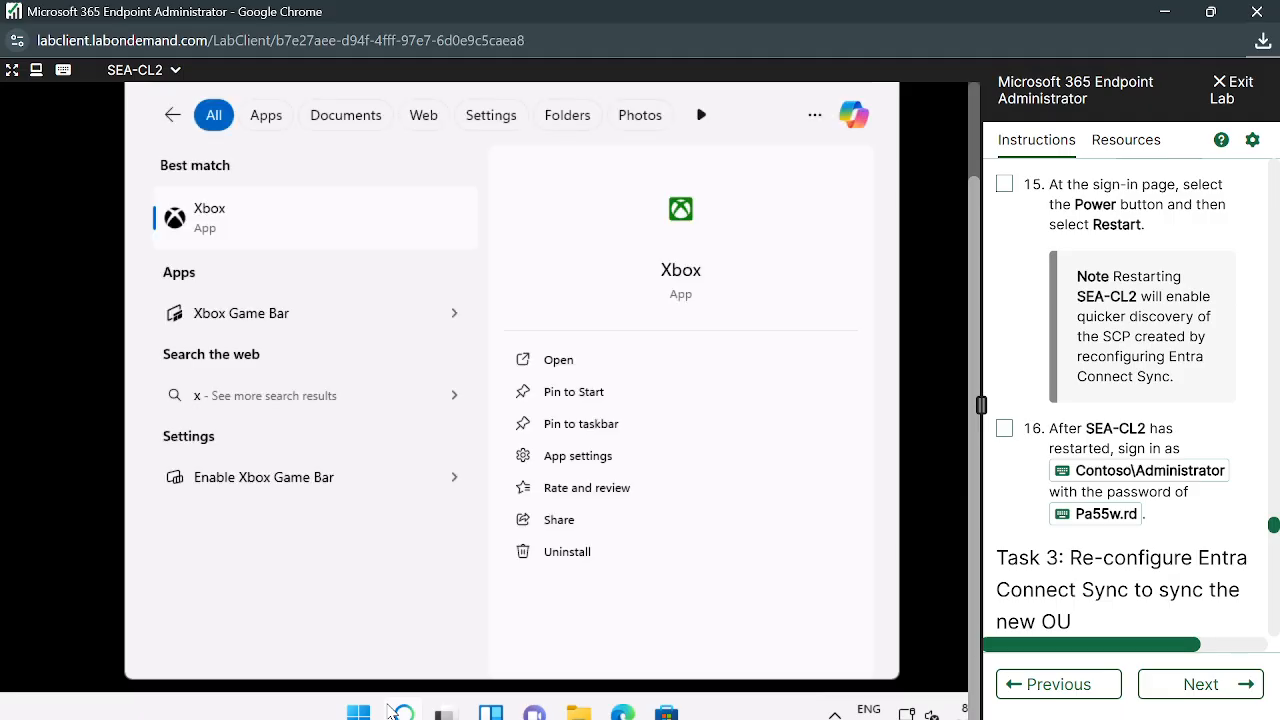
text(cm)
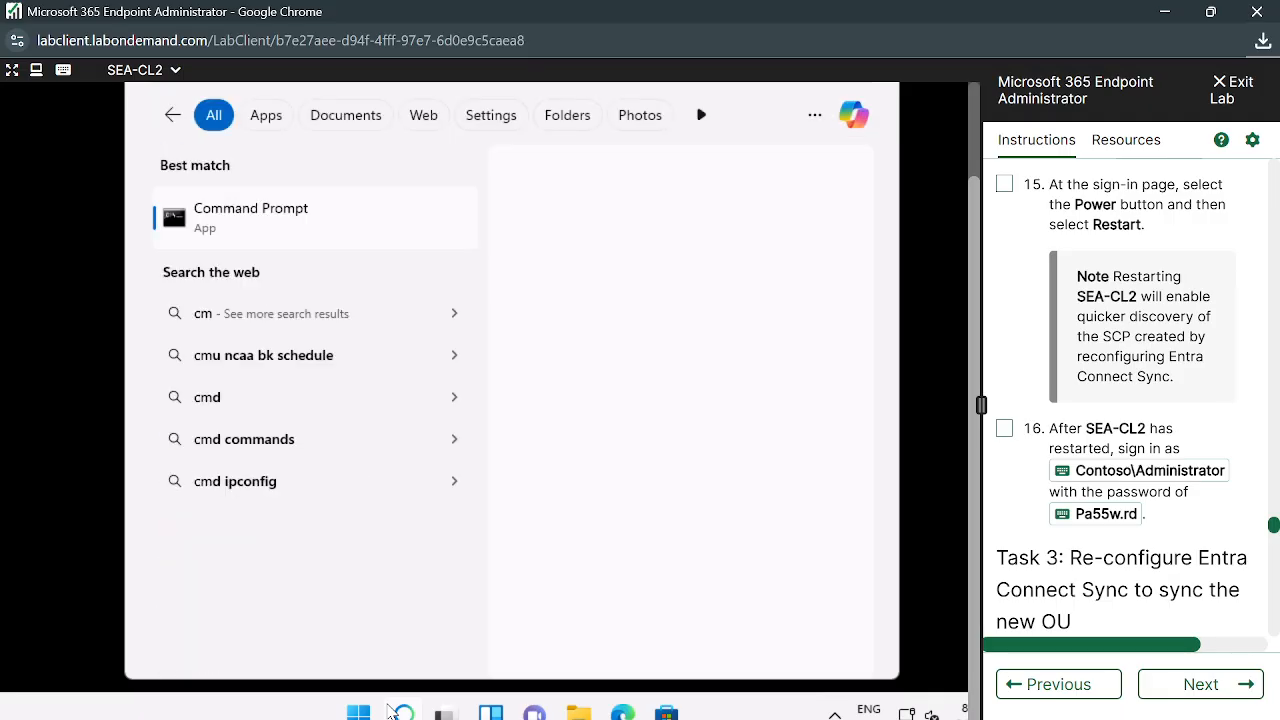
click(299, 222)
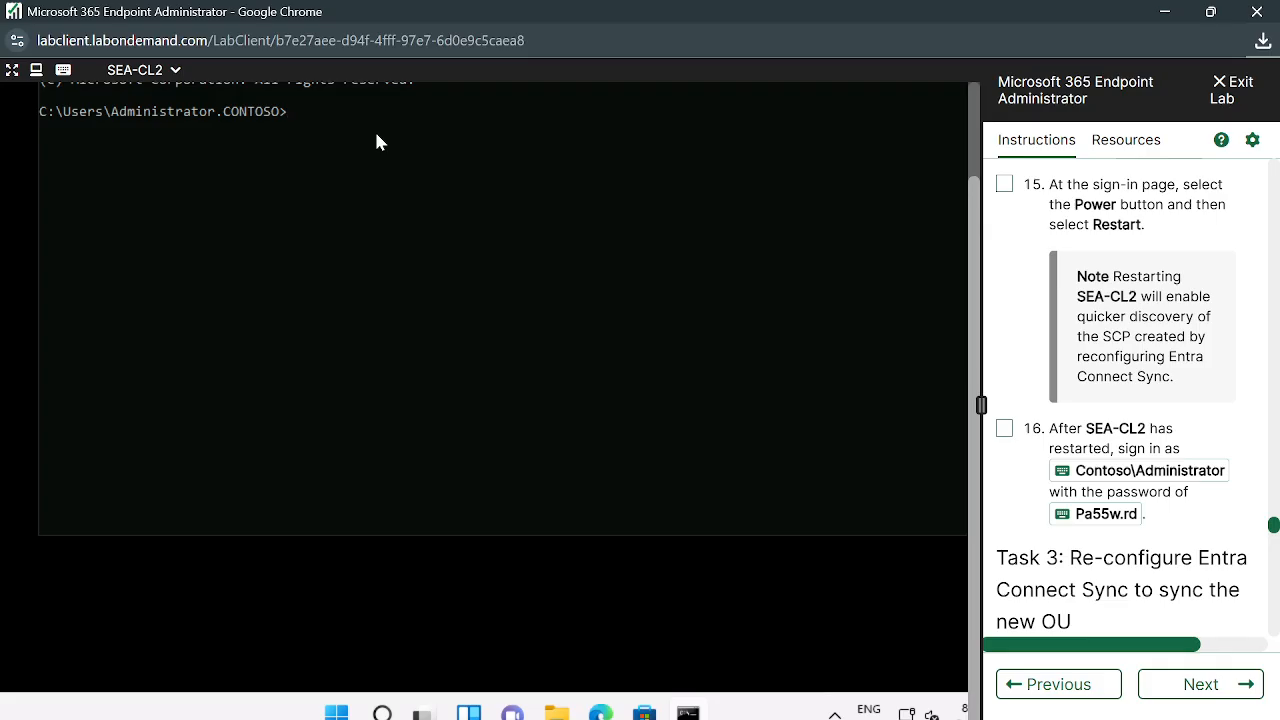
Run dsregcmd /status in the SEA-CL2 Command Prompt
text(dsrega)
key(BackSpace)
text(cm)
key(BackSpace)
key(BackSpace)
scroll(1045, 220, up, 10)
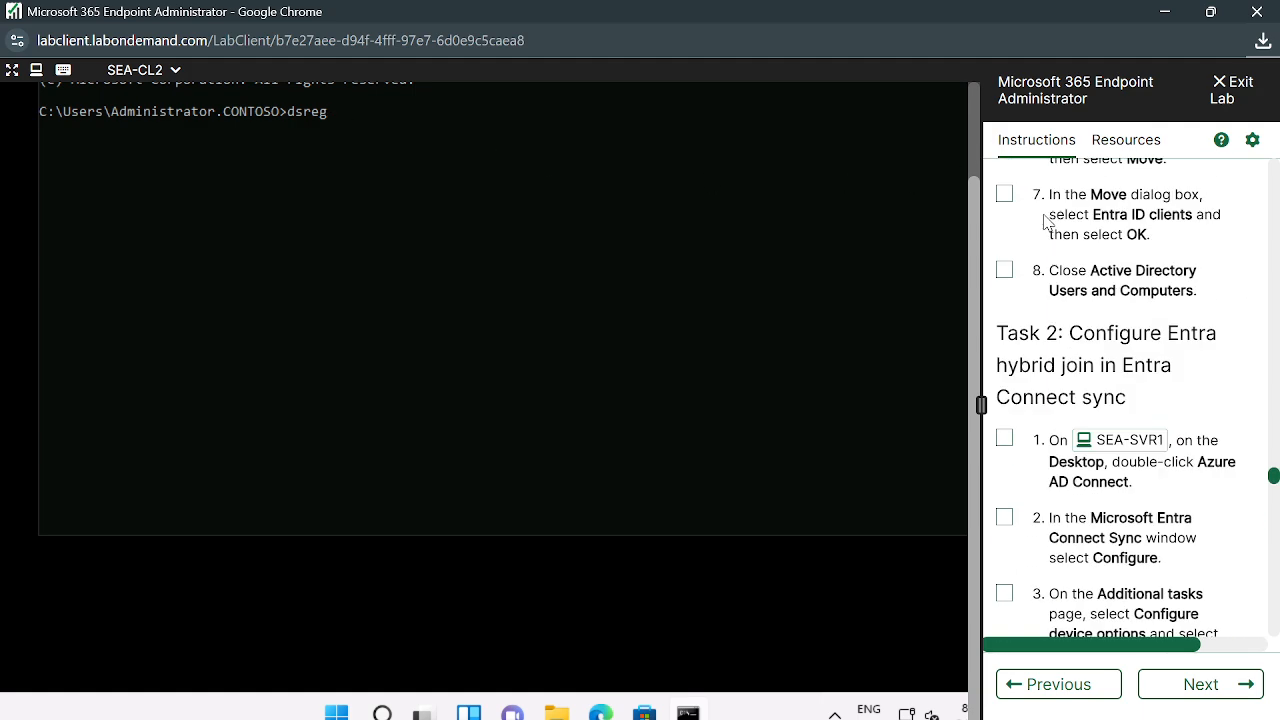
scroll(1045, 220, up, 6)
scroll(1045, 218, down, 4)
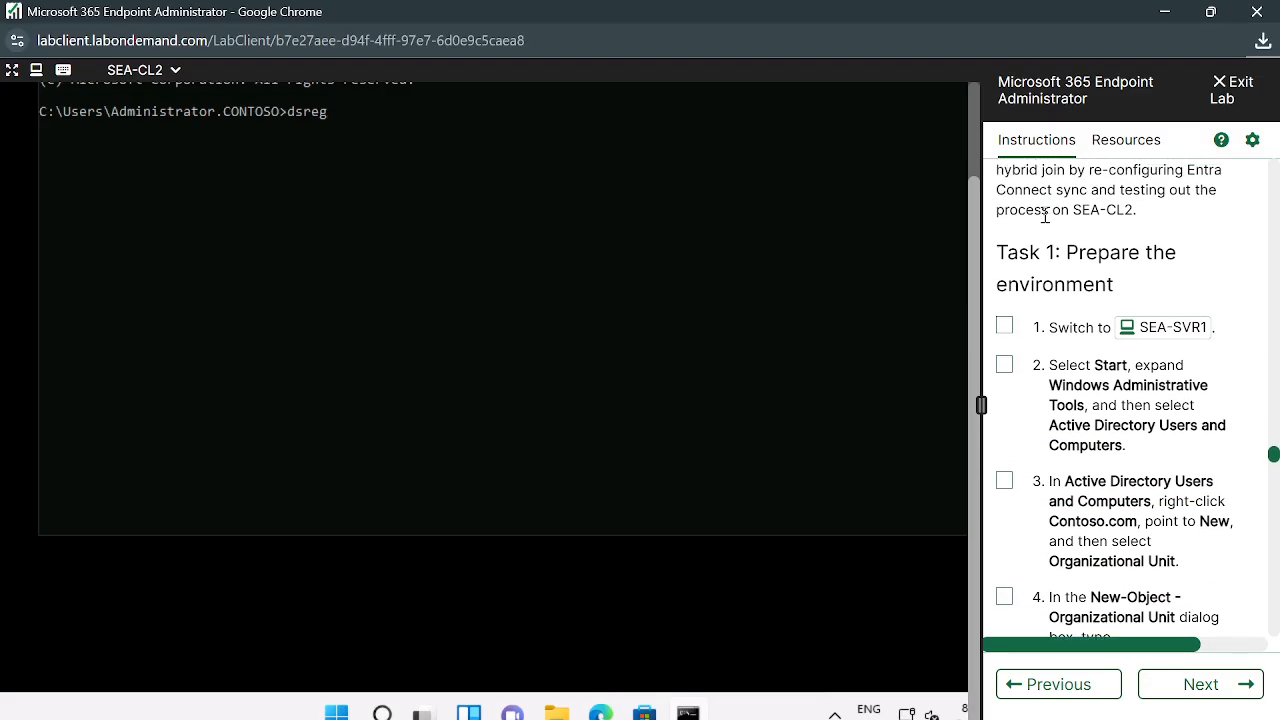
scroll(1045, 217, down, 8)
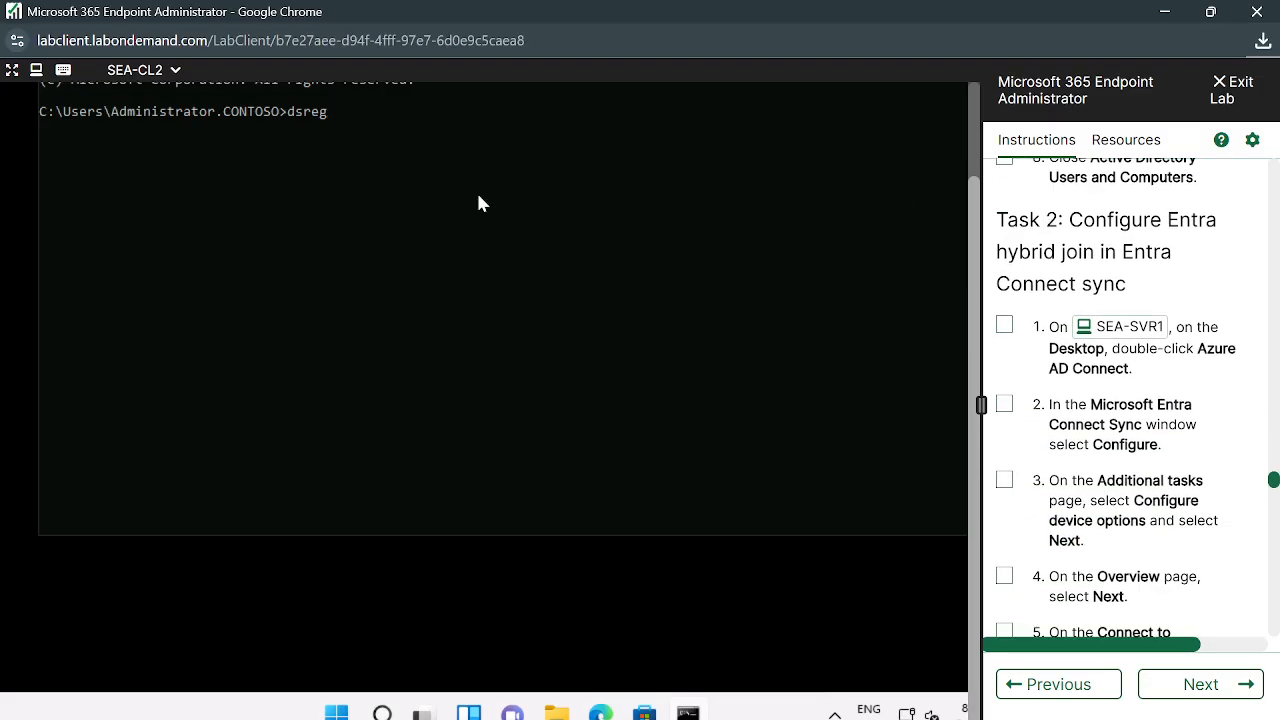
scroll(478, 197, down, 3)
scroll(478, 203, up, 3)
text(cmd /status)
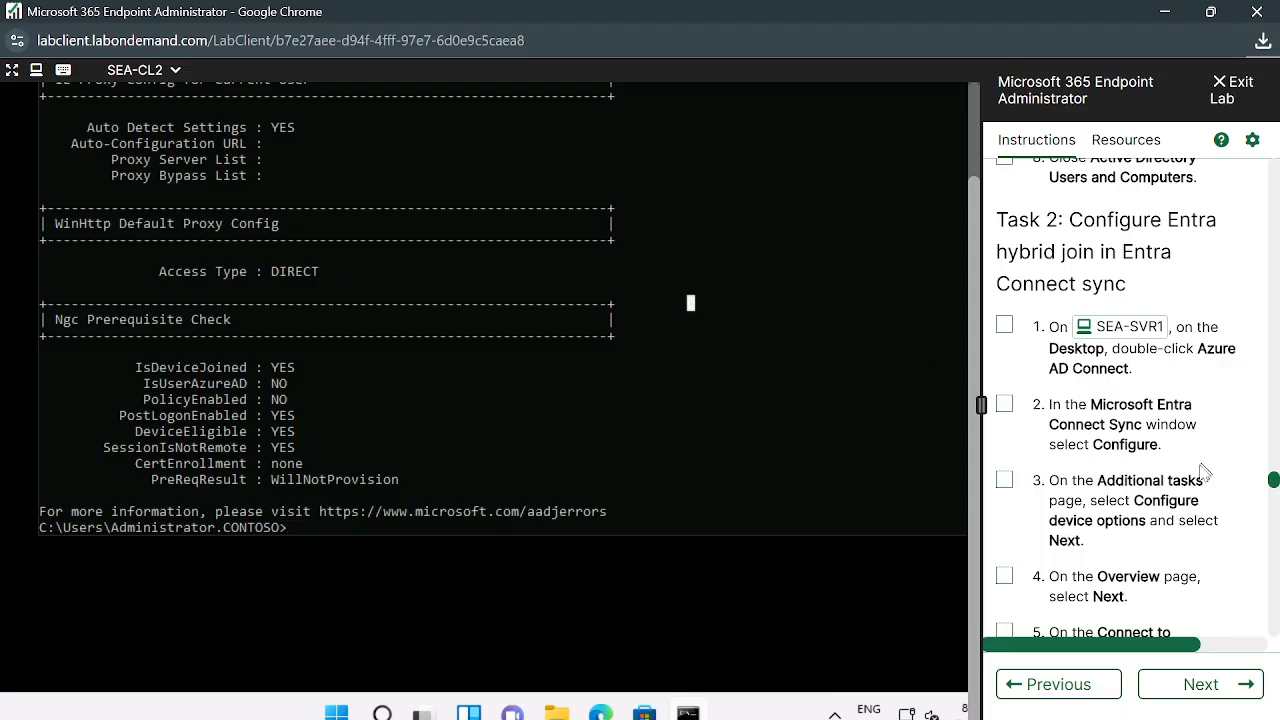
Scroll up to the Device State section showing AzureAdJoined YES and DomainJoined YES
scroll(865, 412, up, 1)
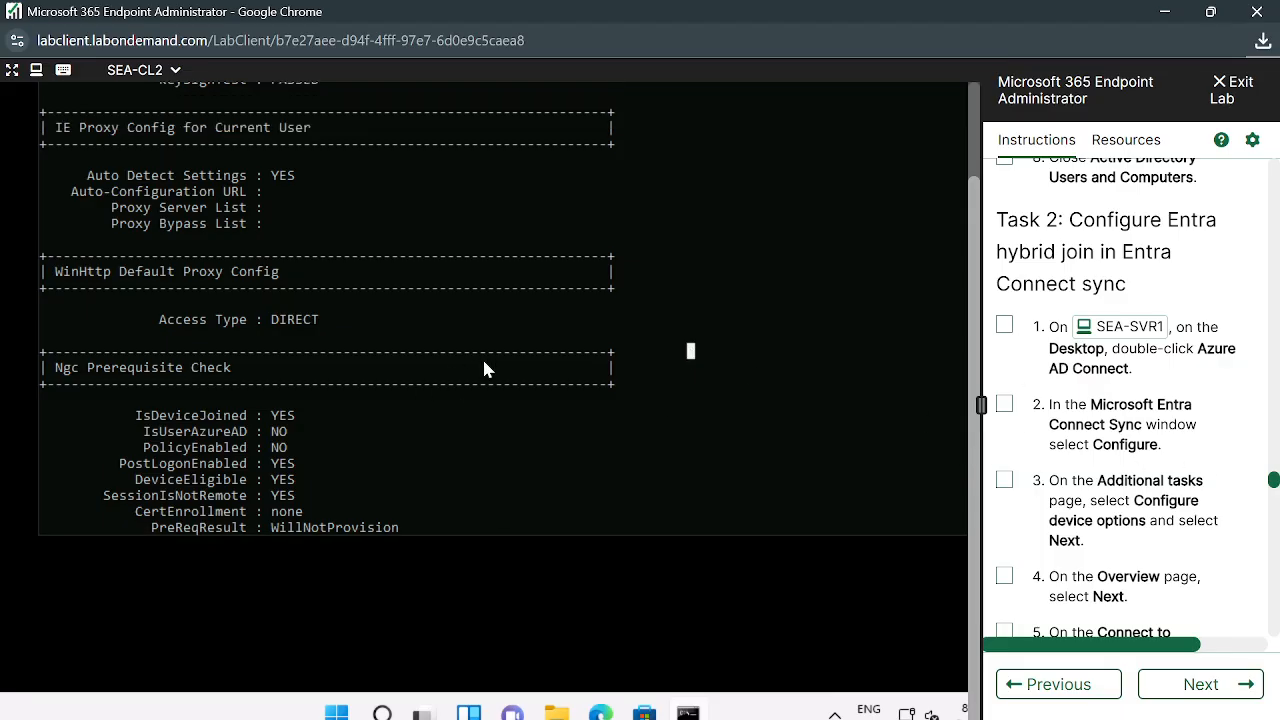
scroll(484, 369, down, 1)
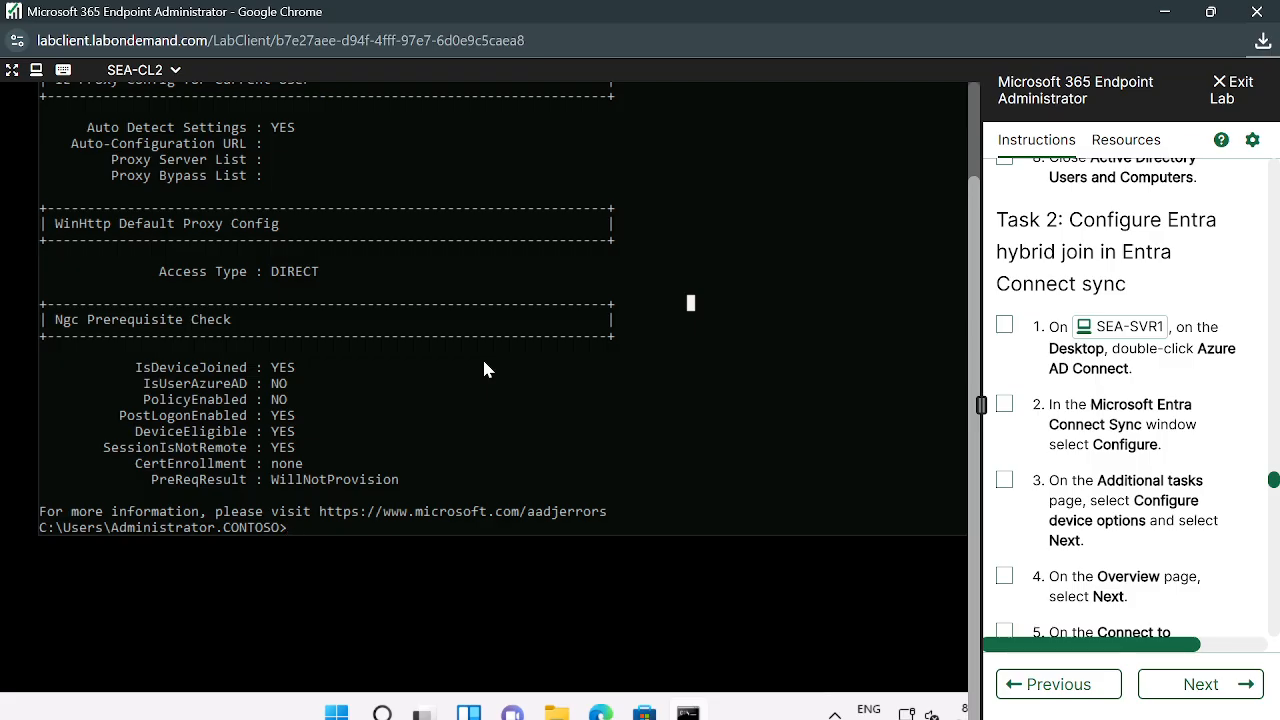
scroll(484, 369, up, 4)
scroll(484, 369, up, 3)
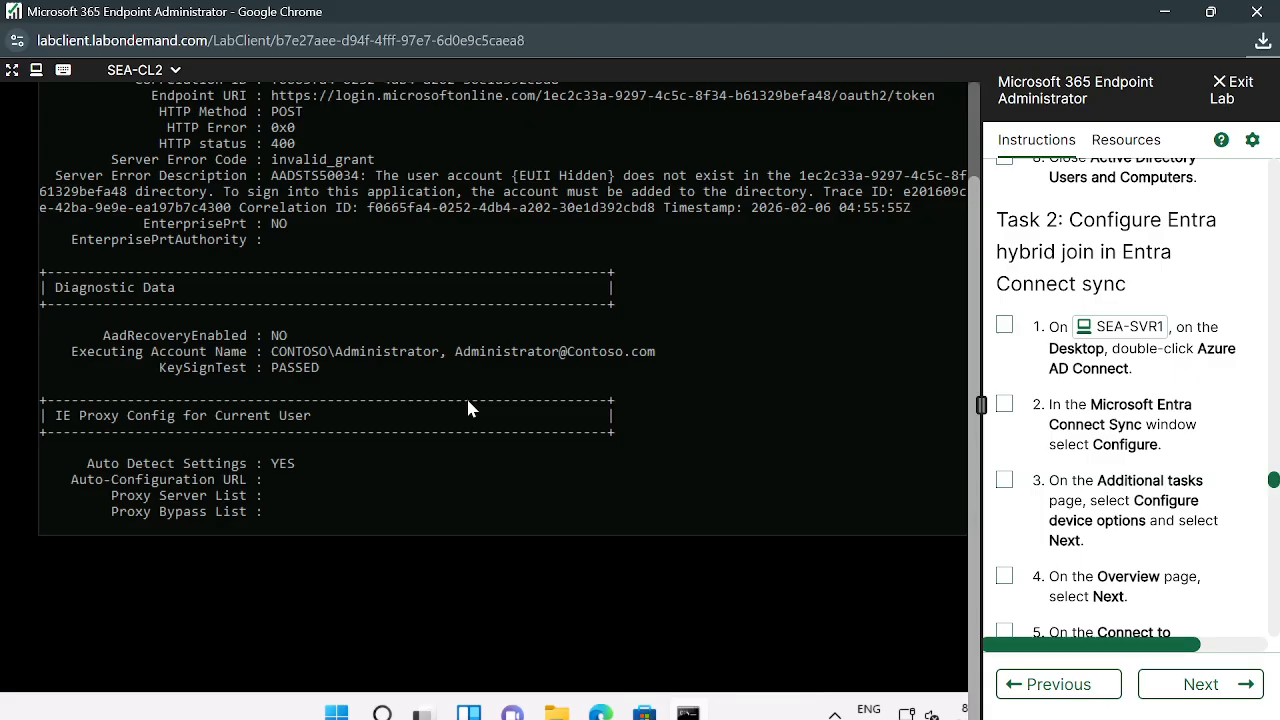
scroll(469, 408, up, 13)
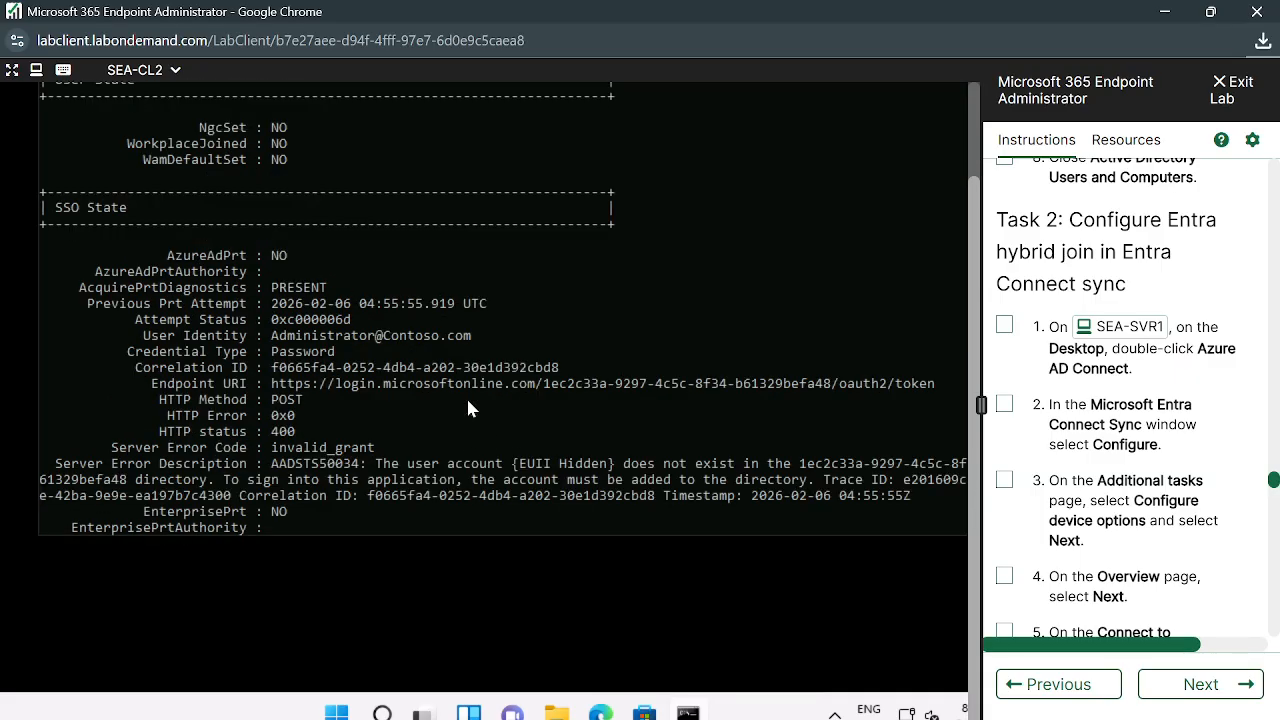
scroll(469, 408, up, 15)
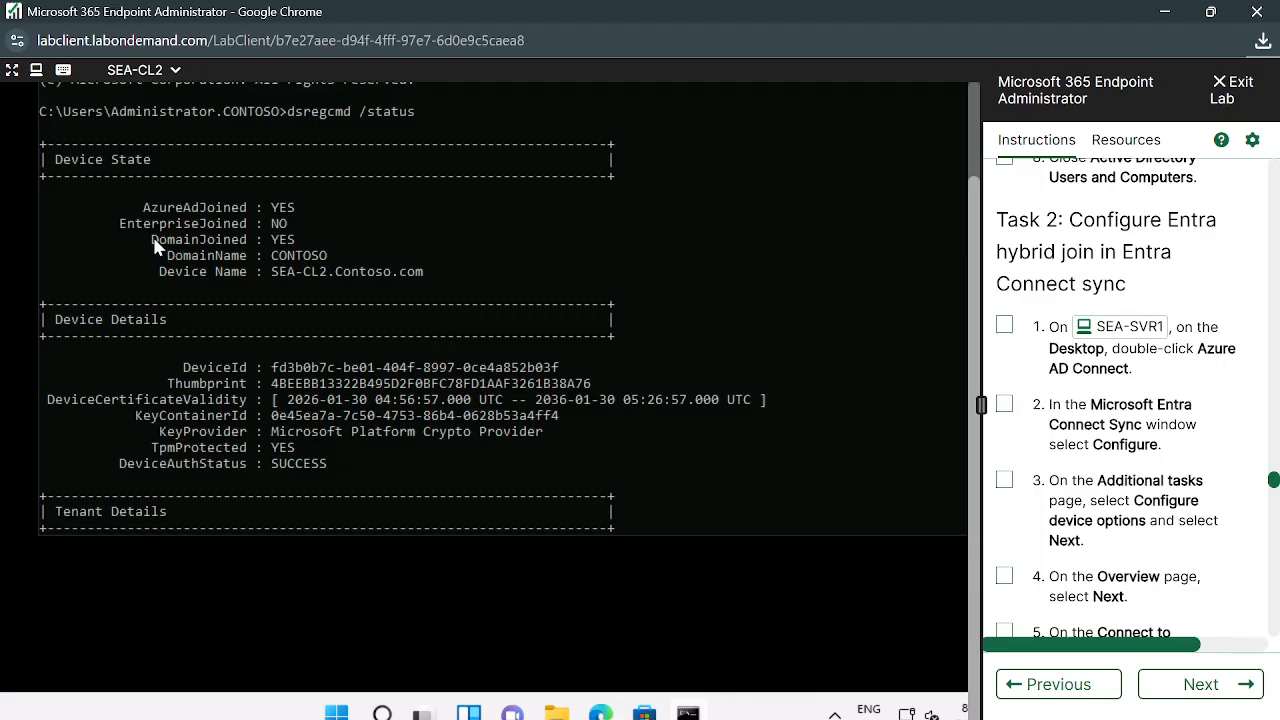
drag(155, 240, 163, 241)
drag(251, 246, 294, 244)
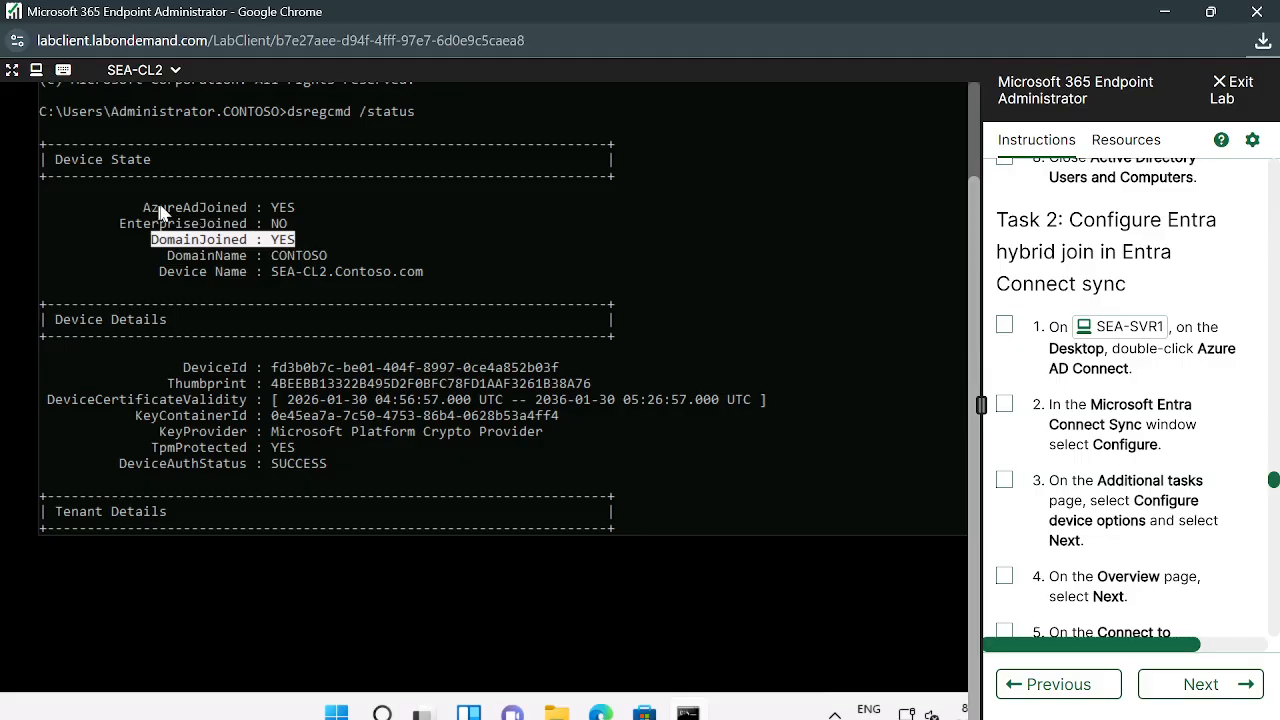
drag(138, 208, 301, 209)
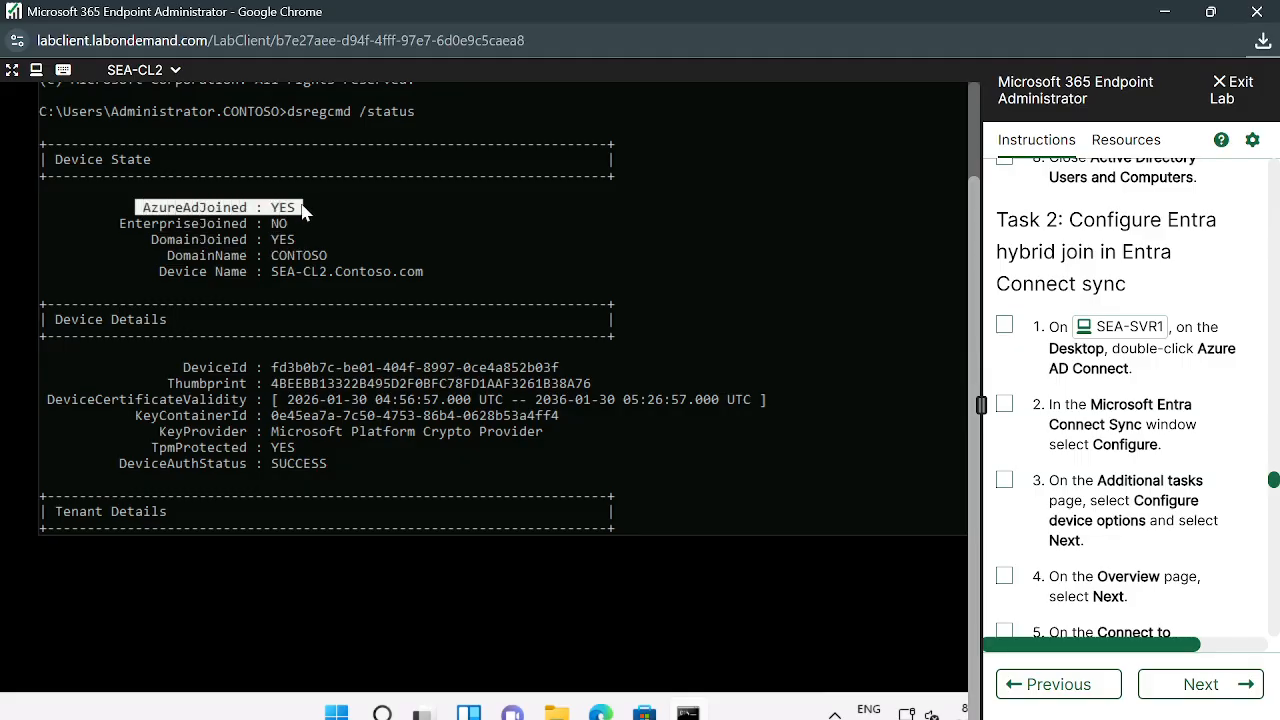
click(259, 289)
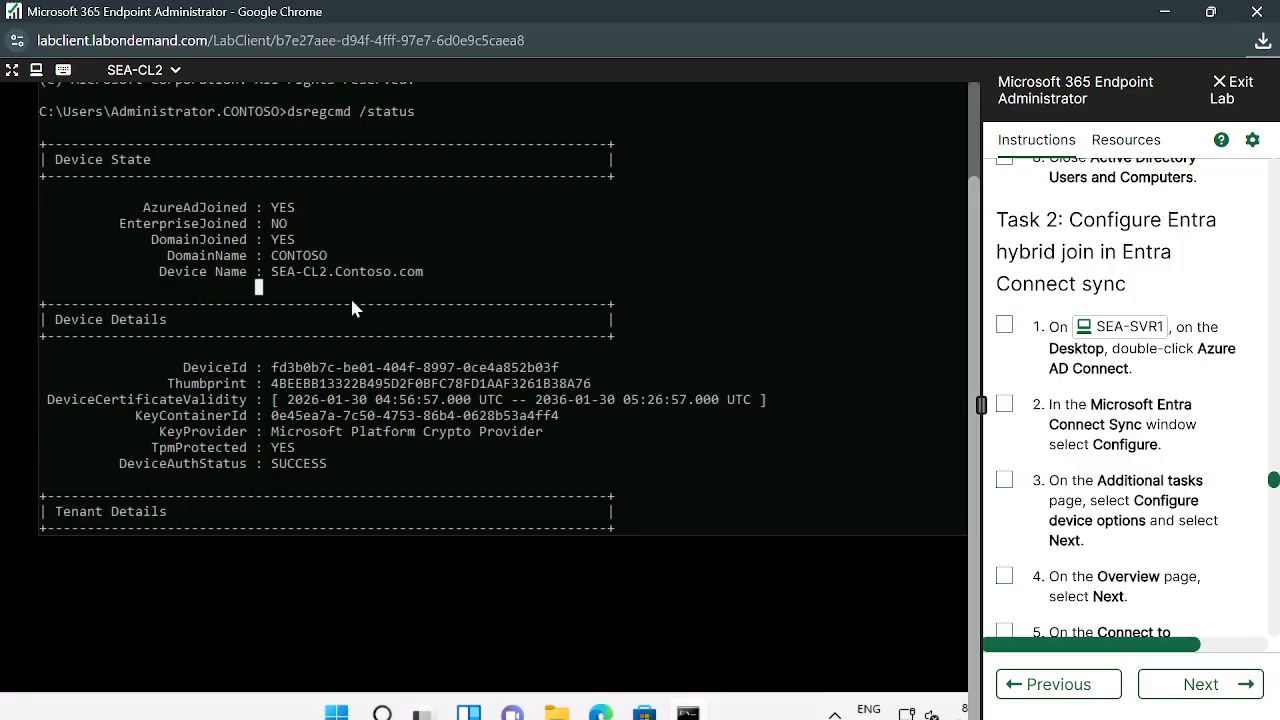
click(275, 288)
drag(137, 206, 259, 222)
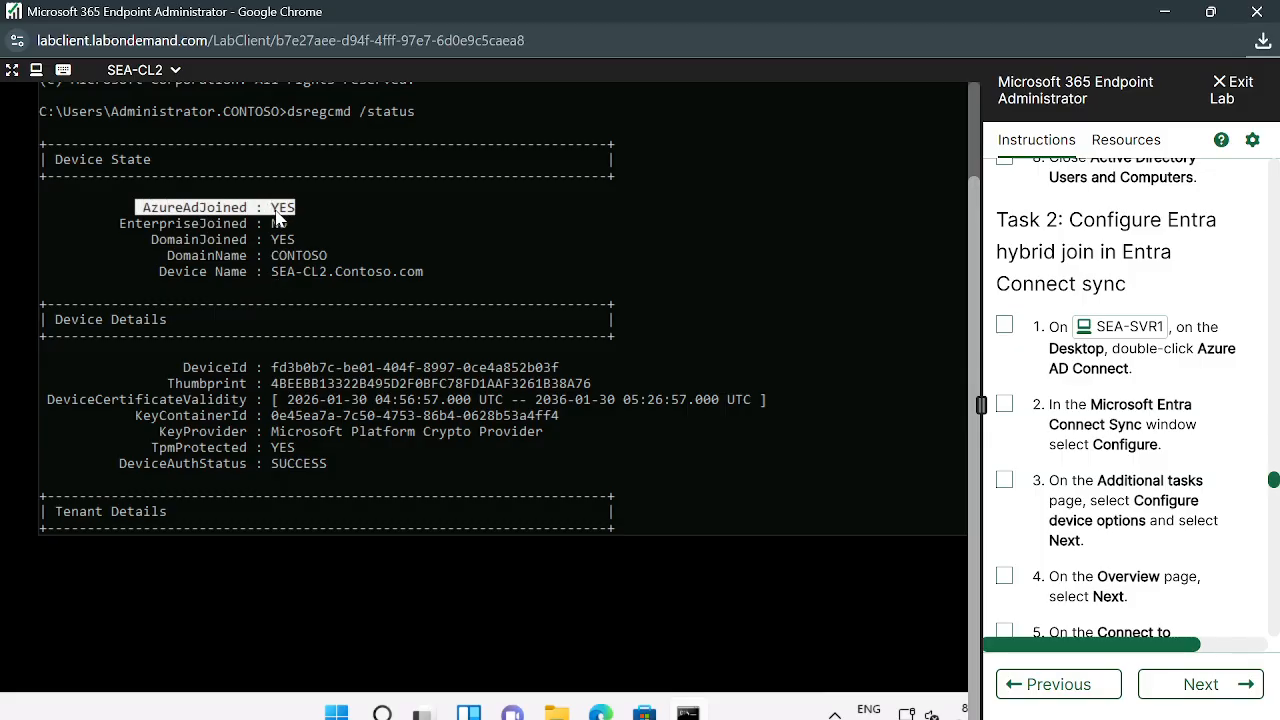
click(275, 210)
click(154, 240)
drag(218, 255, 293, 243)
click(259, 289)
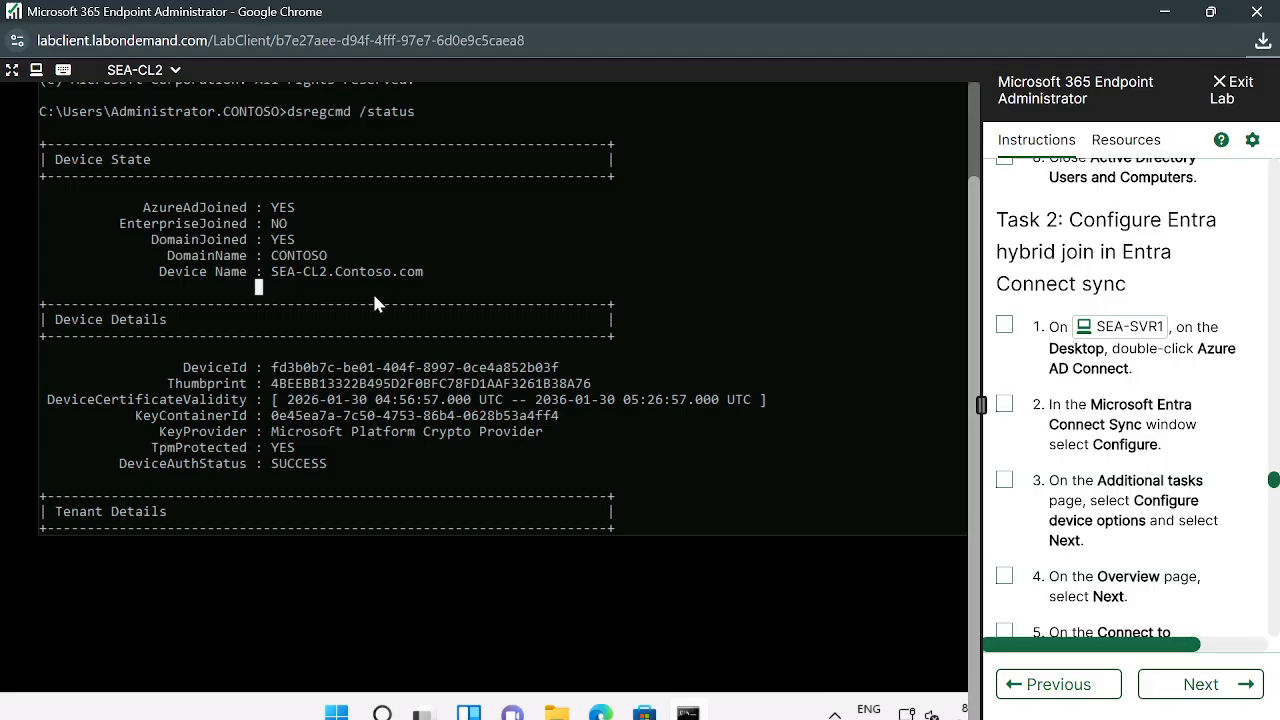
click(283, 332)
drag(266, 225, 295, 230)
click(285, 224)
click(275, 233)
click(322, 238)
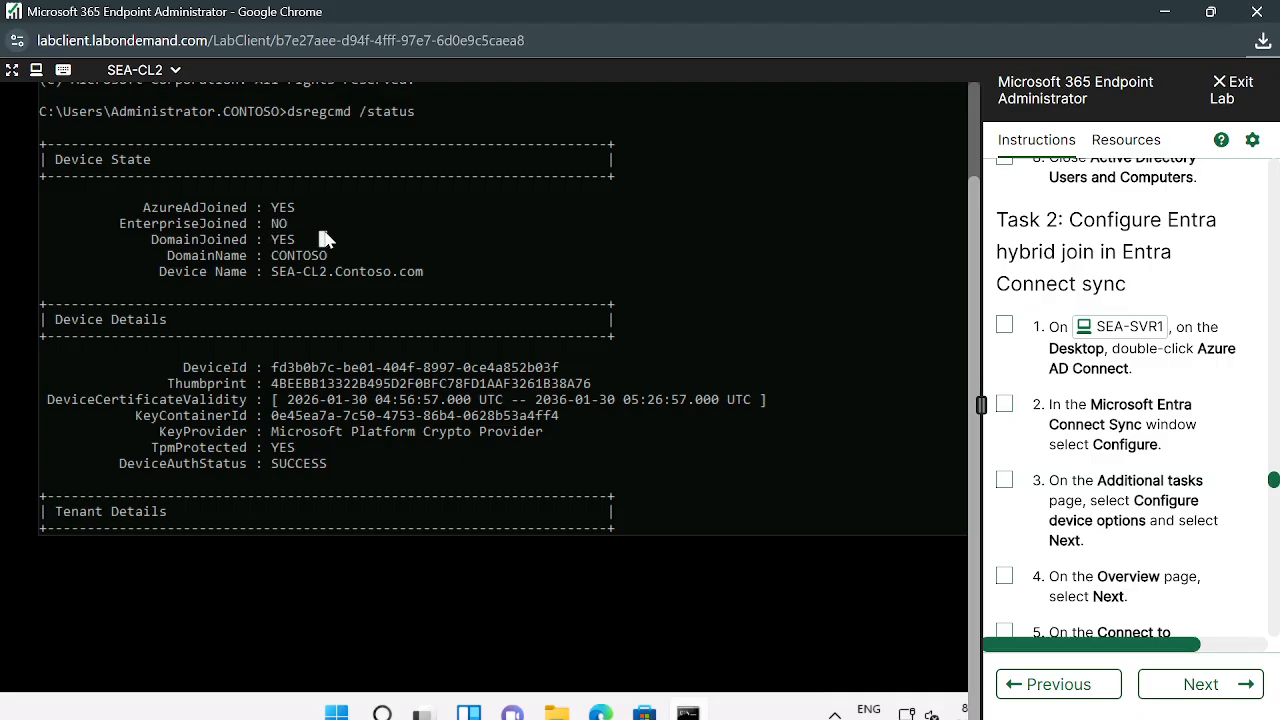
click(361, 337)
key(Escape)
drag(121, 221, 238, 223)
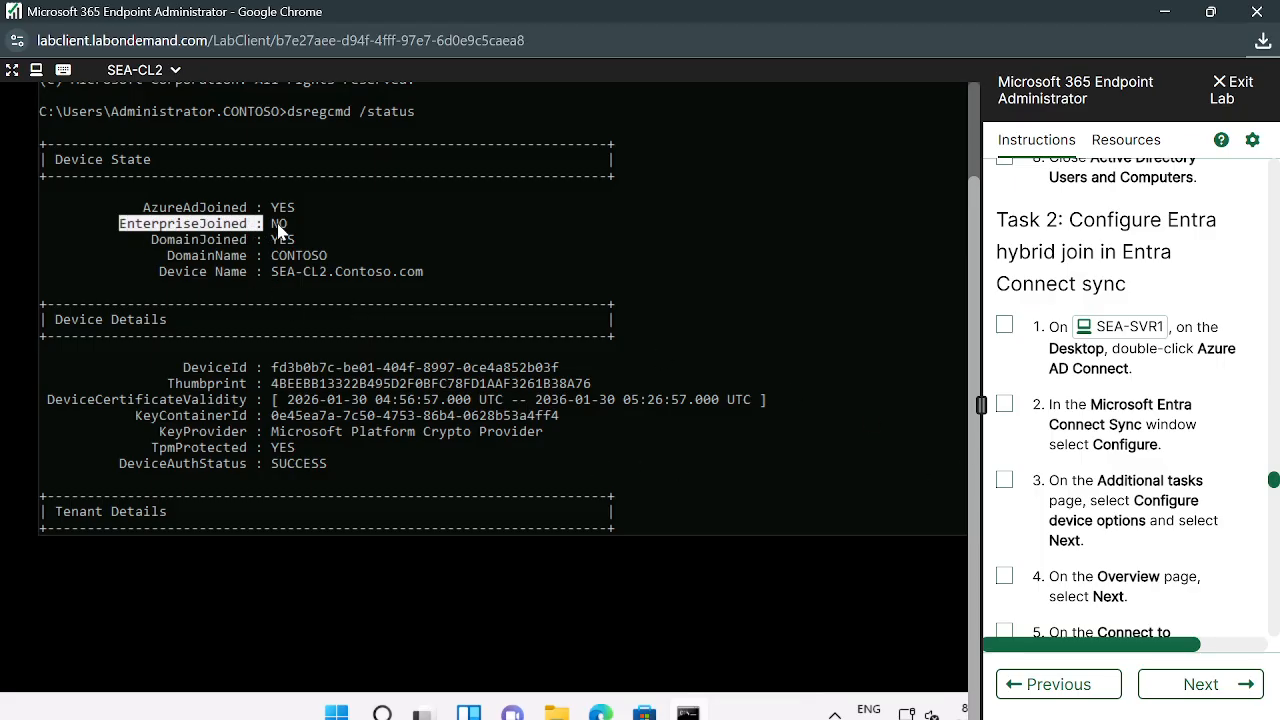
click(219, 224)
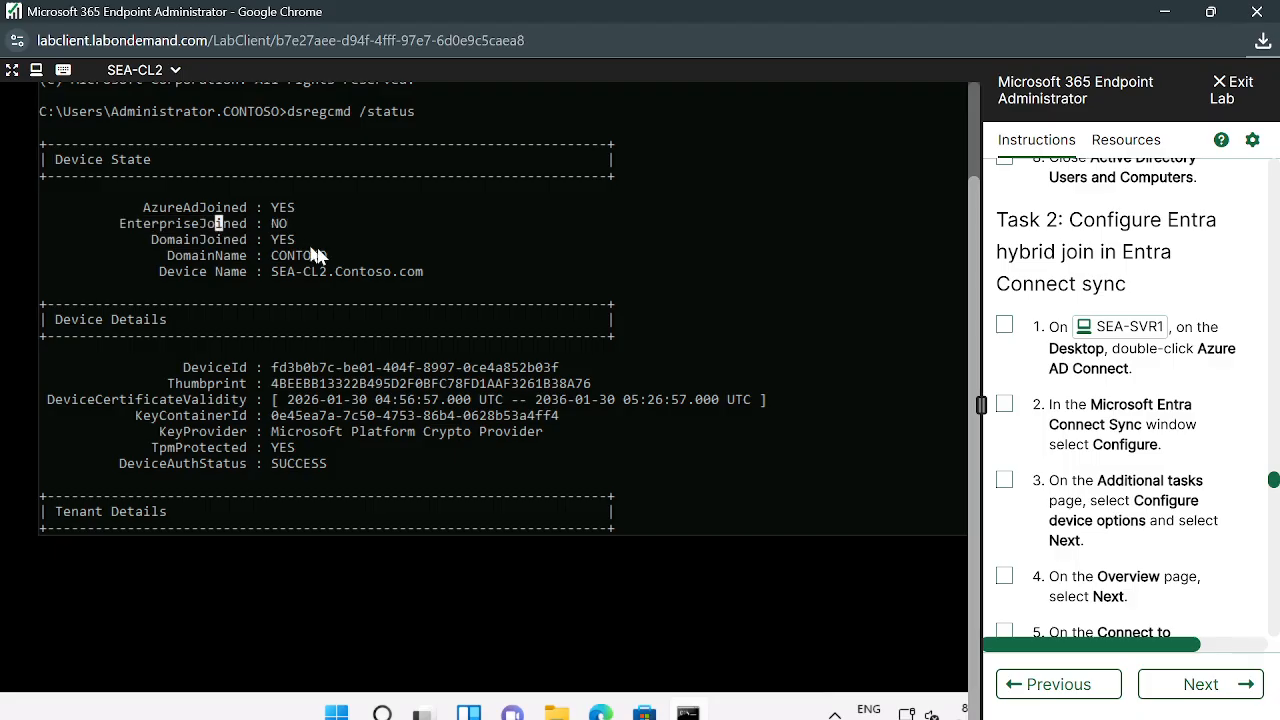
click(234, 288)
Scroll the instructions to Task 3, then select the AzureAdJoined through DeviceAuthStatus lines
scroll(397, 308, down, 1)
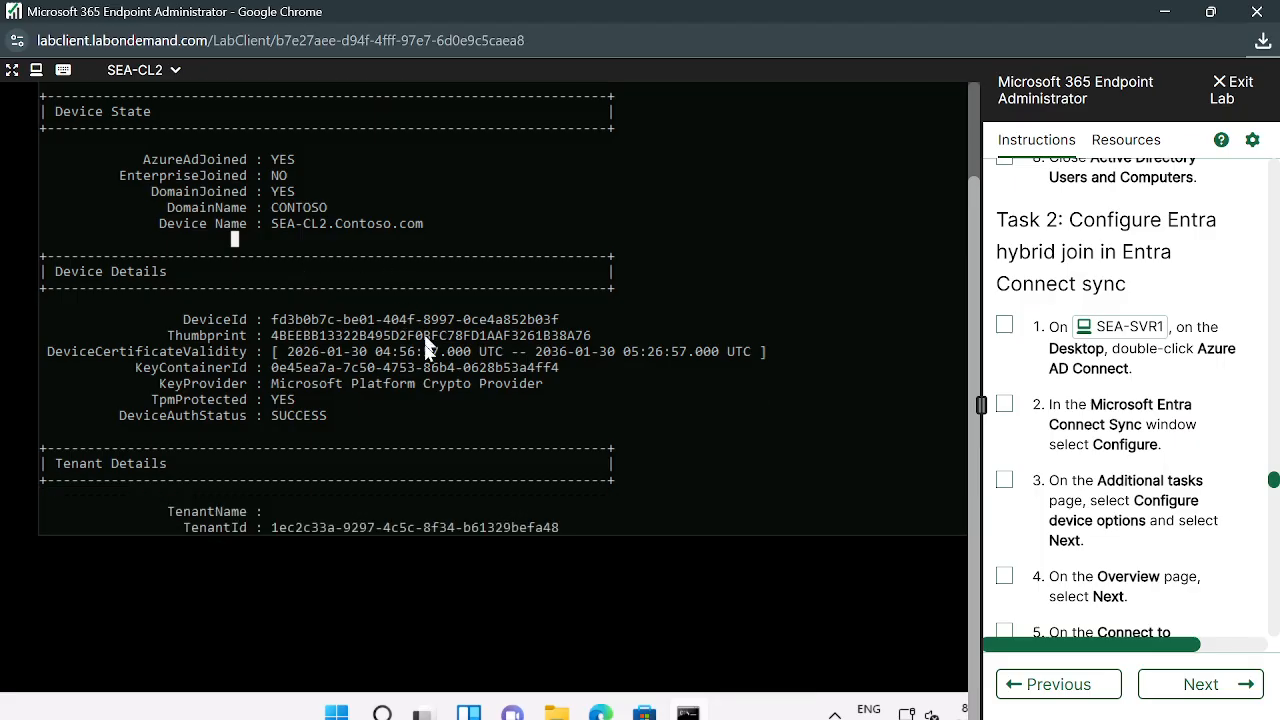
scroll(365, 385, down, 1)
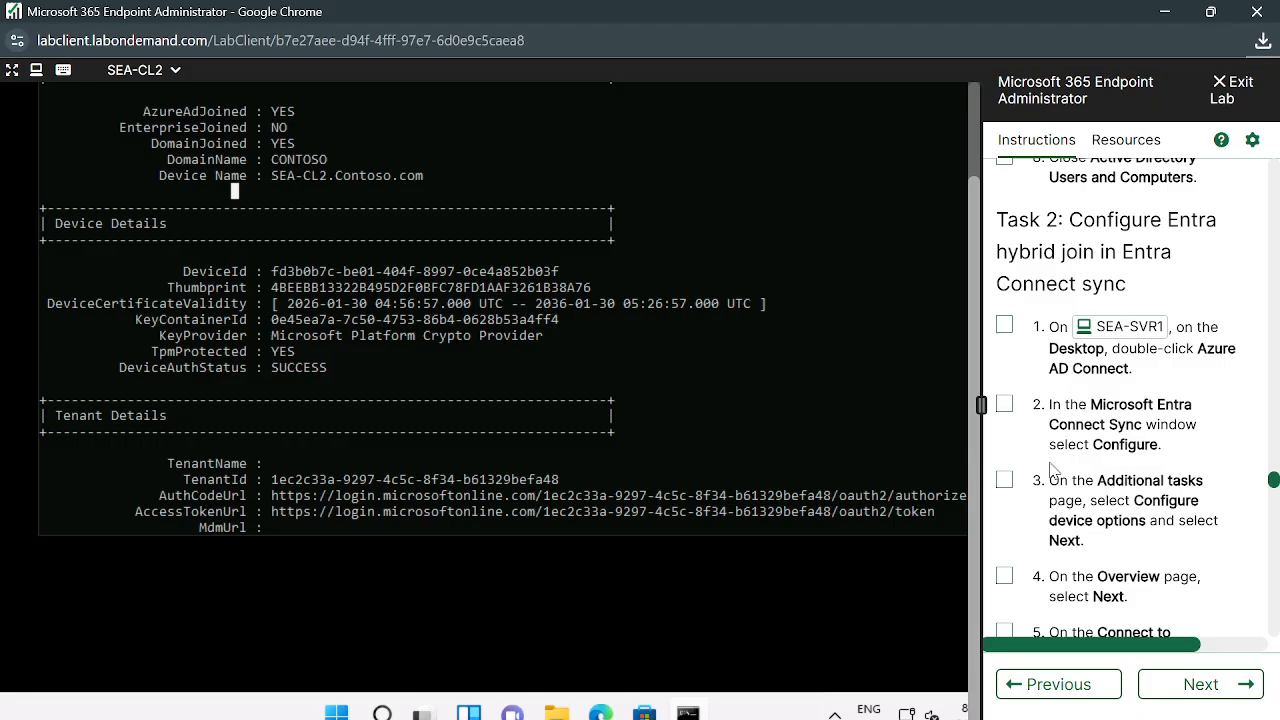
scroll(1110, 470, up, 1)
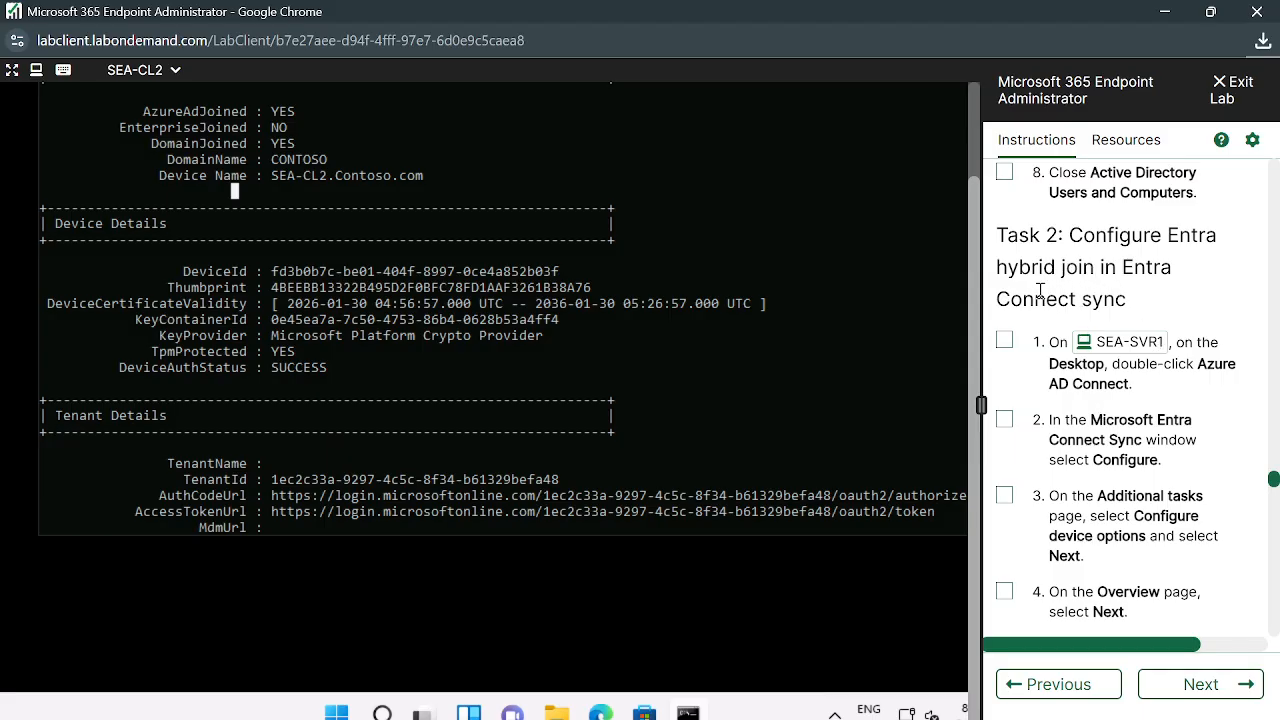
scroll(714, 305, up, 2)
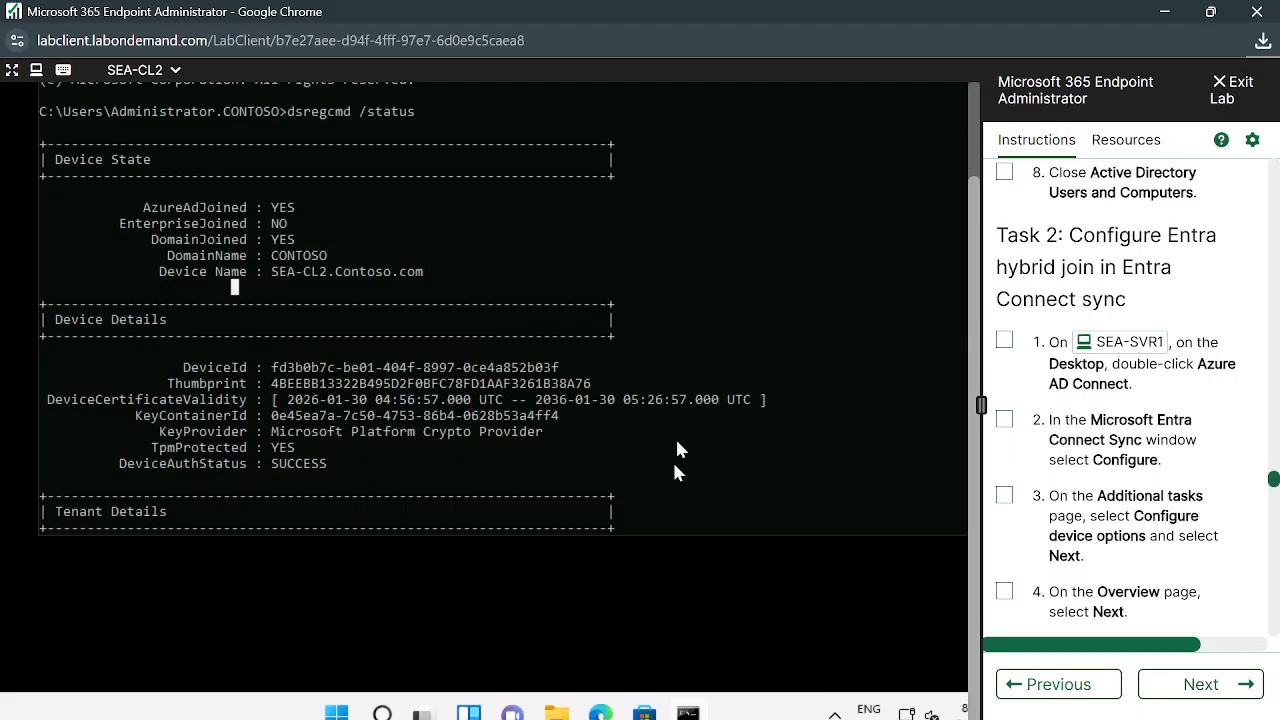
scroll(1070, 530, down, 3)
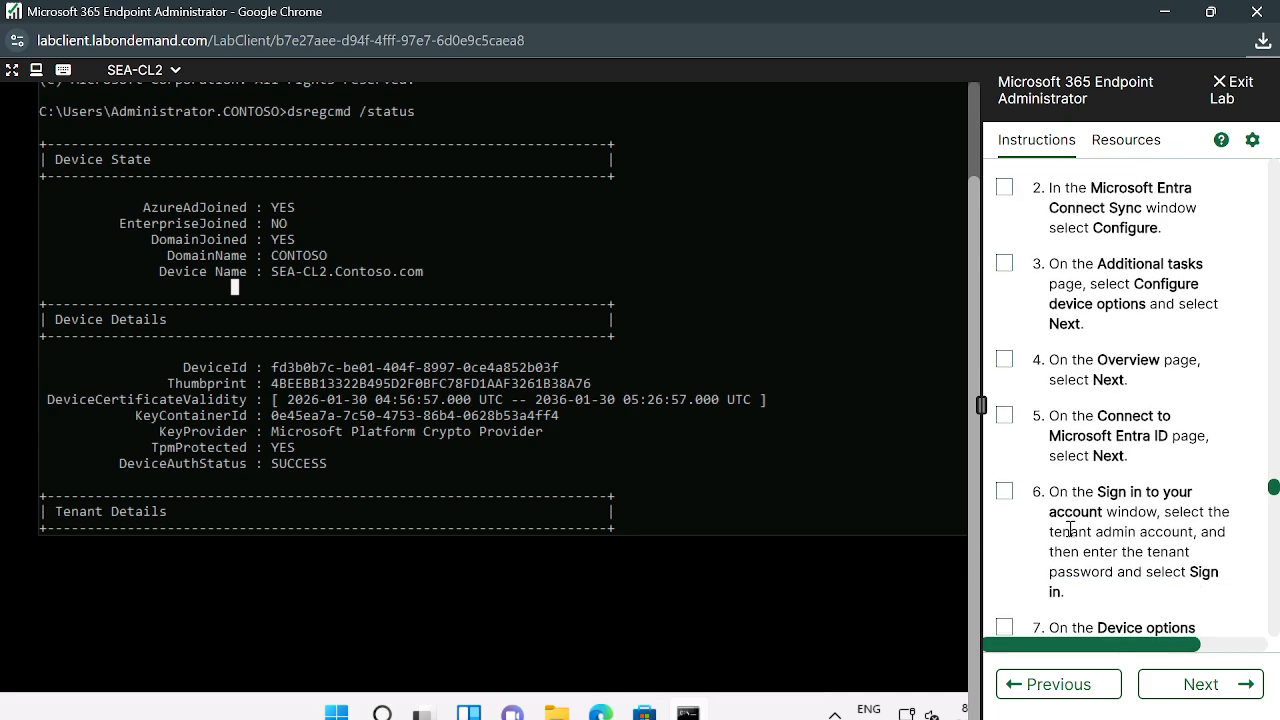
scroll(1070, 530, down, 12)
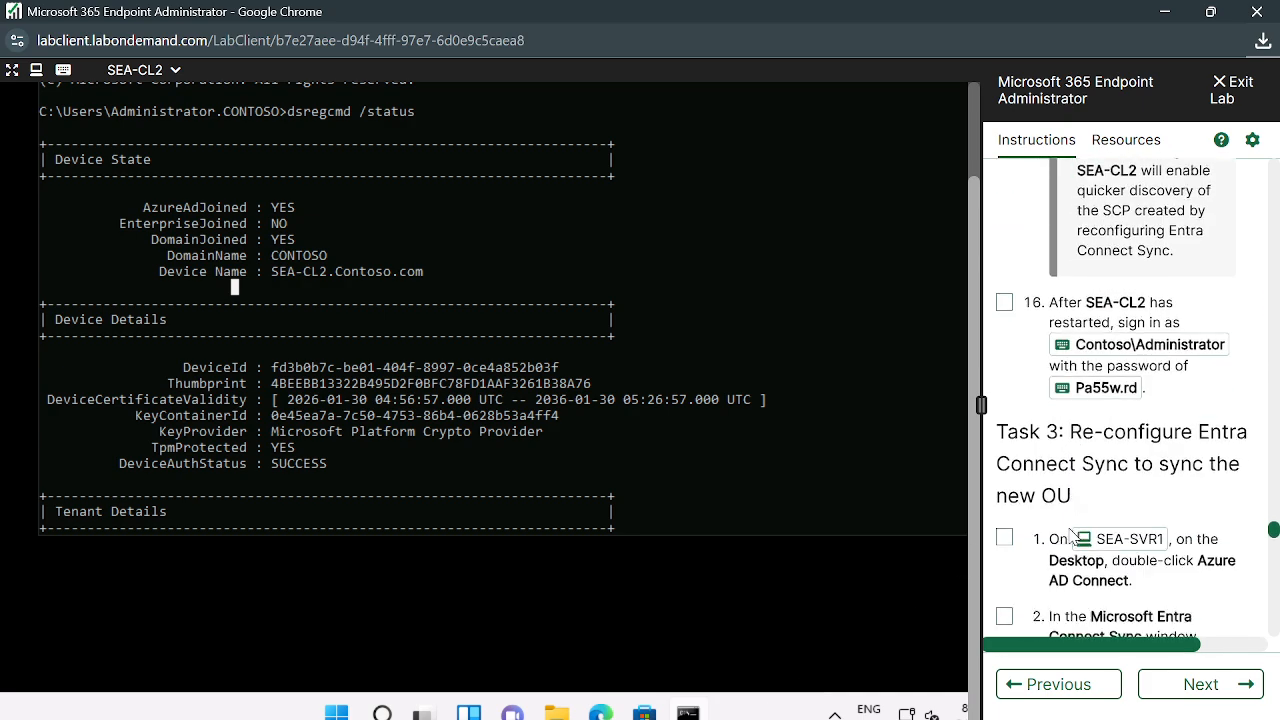
scroll(1070, 537, down, 2)
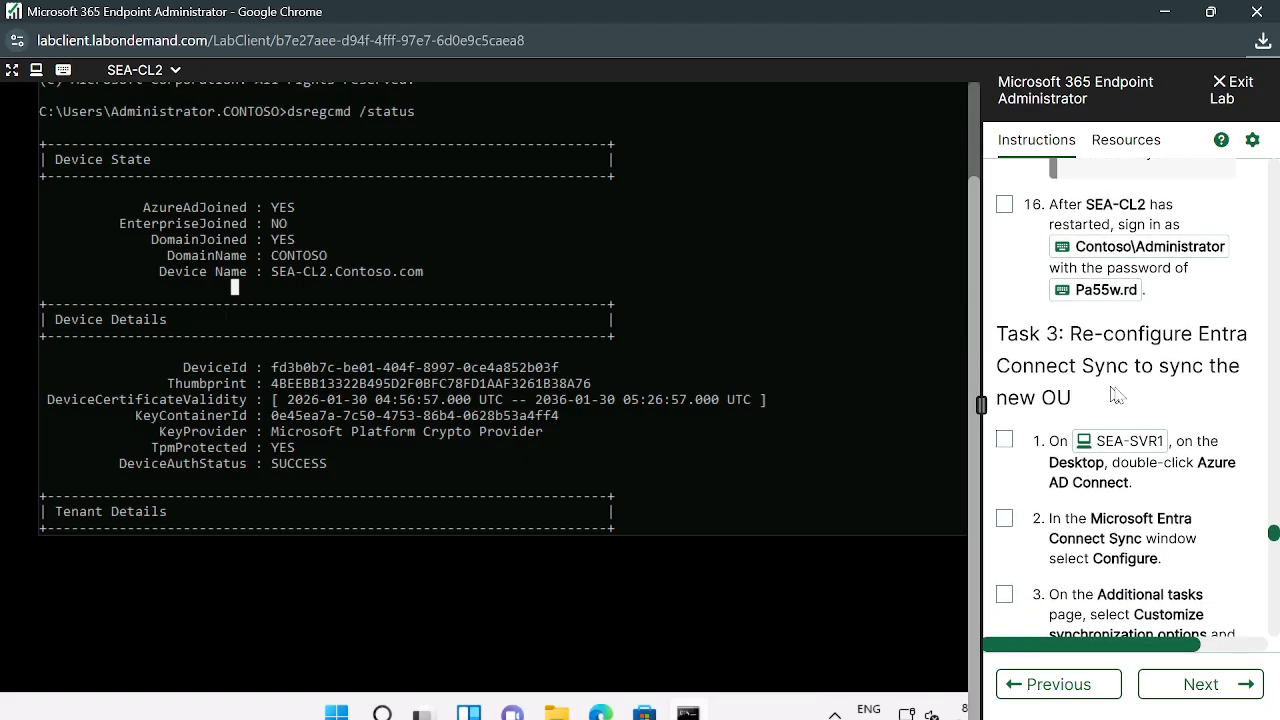
scroll(1125, 450, down, 2)
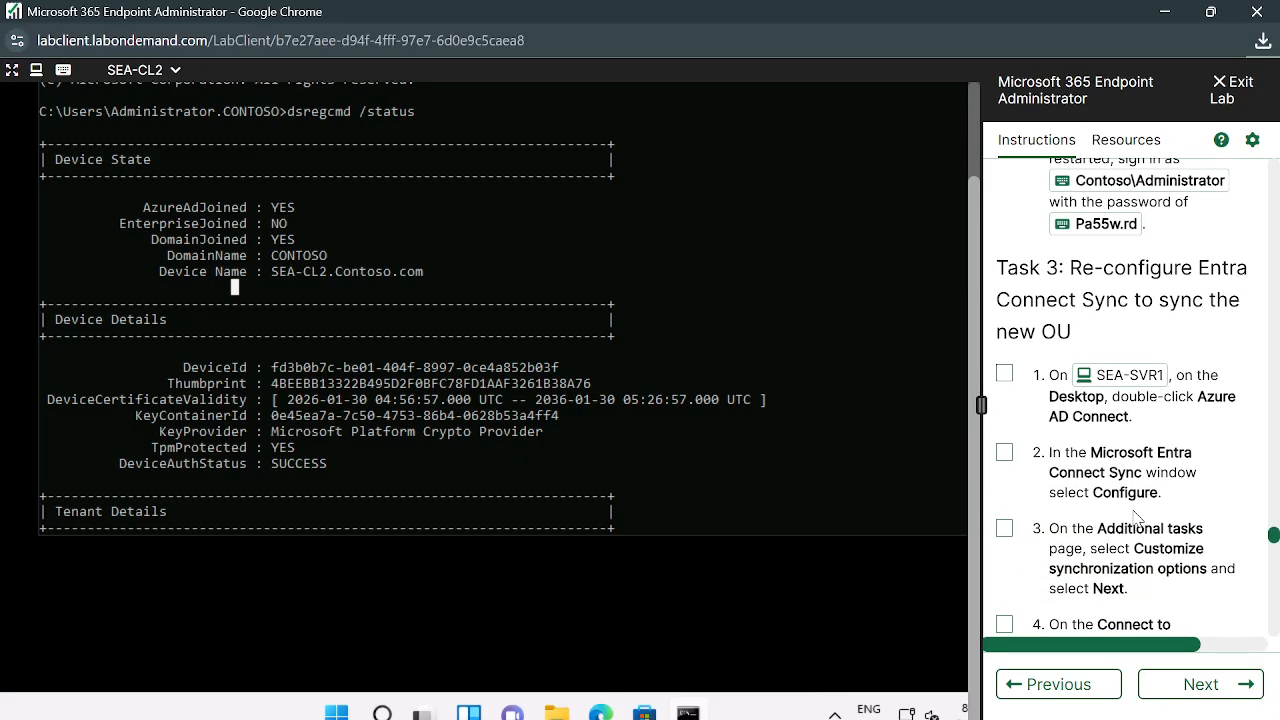
scroll(1135, 515, down, 5)
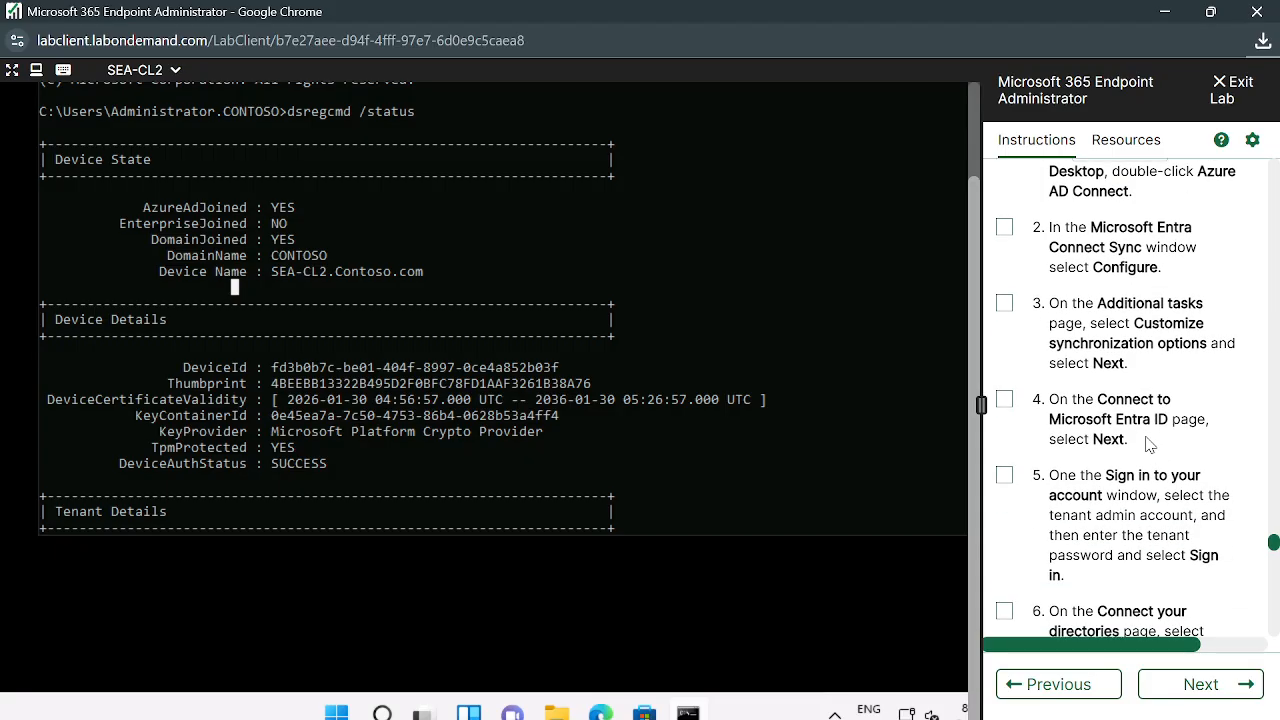
scroll(1155, 420, up, 2)
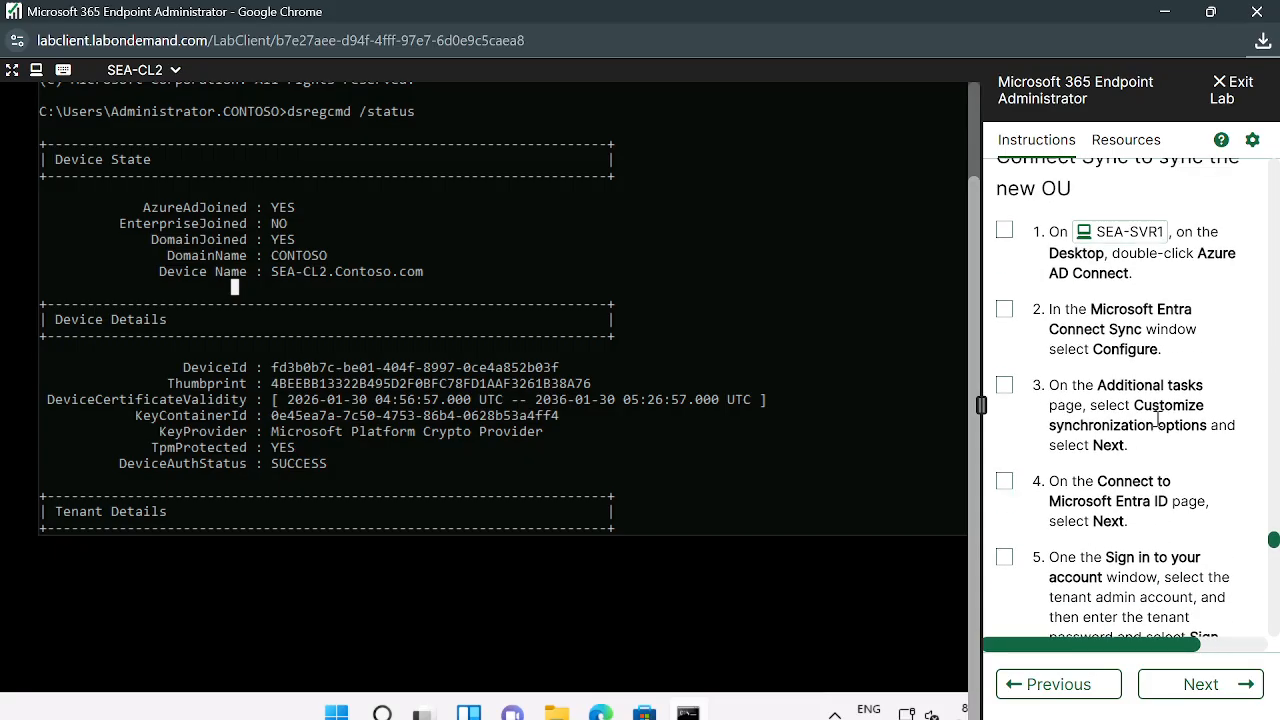
drag(679, 208, 679, 463)
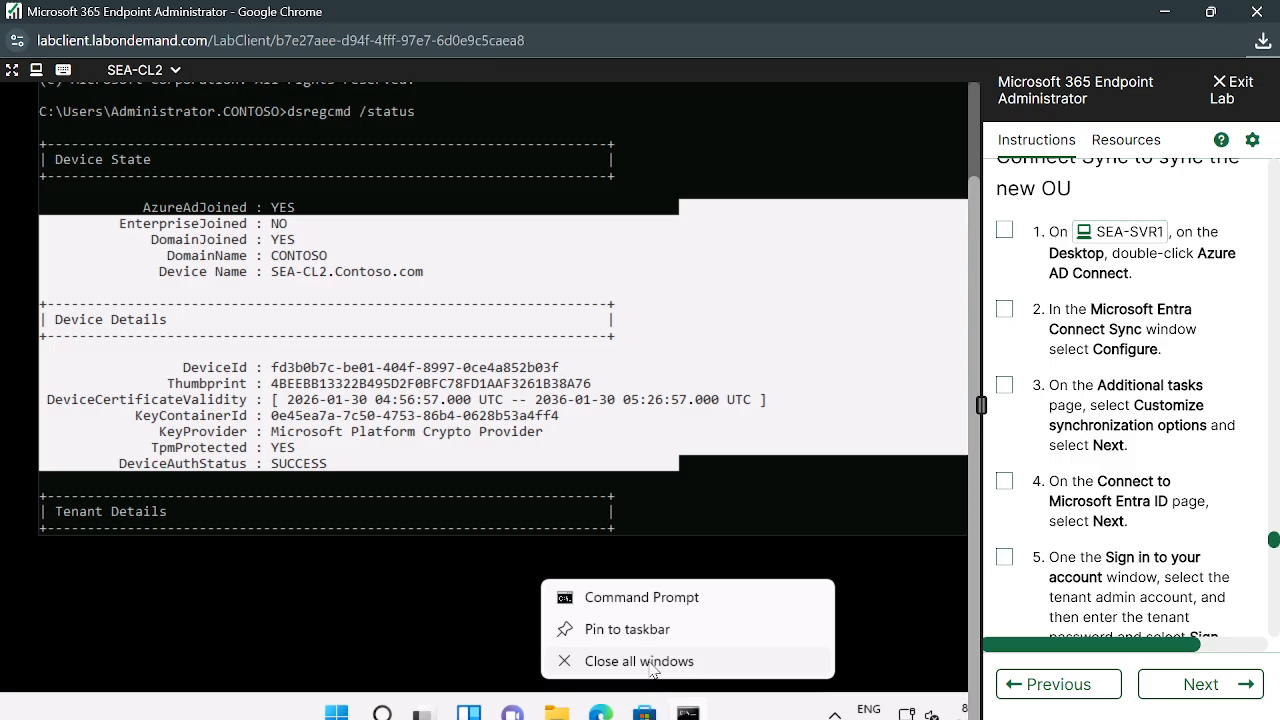
Close all Command Prompt windows, then open and dismiss the lab machine list
click(650, 663)
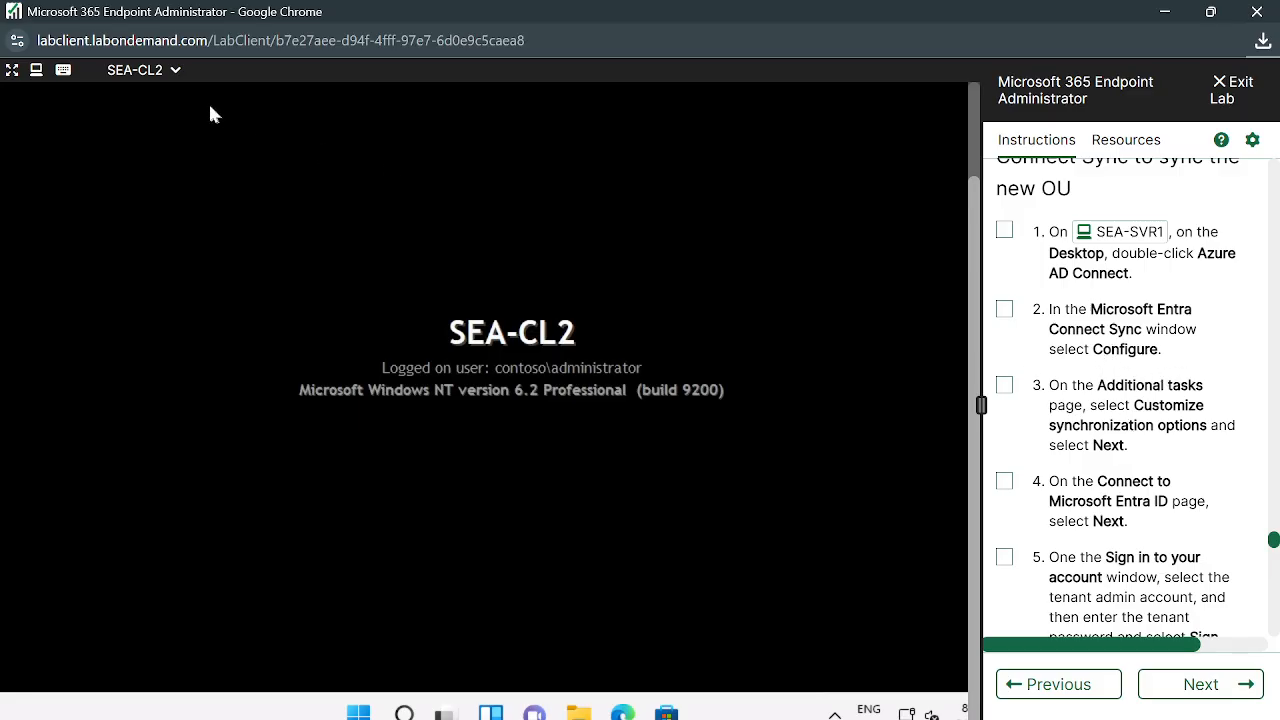
click(163, 70)
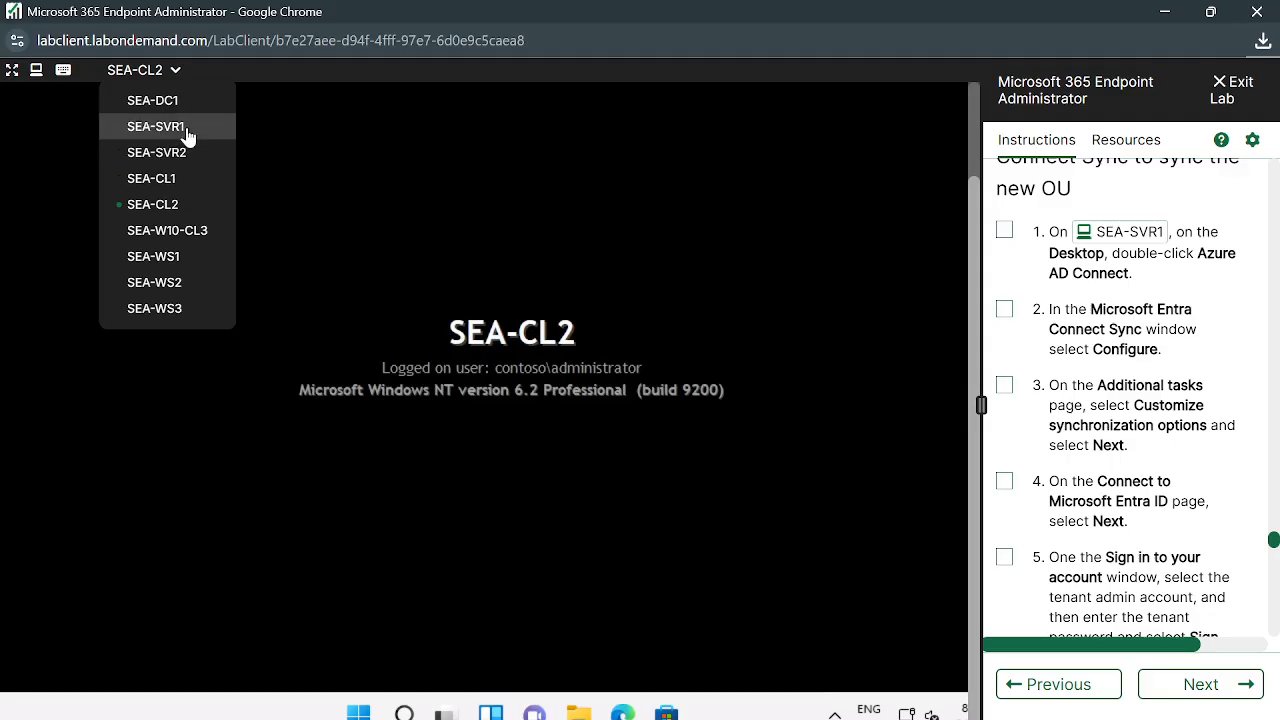
click(642, 563)
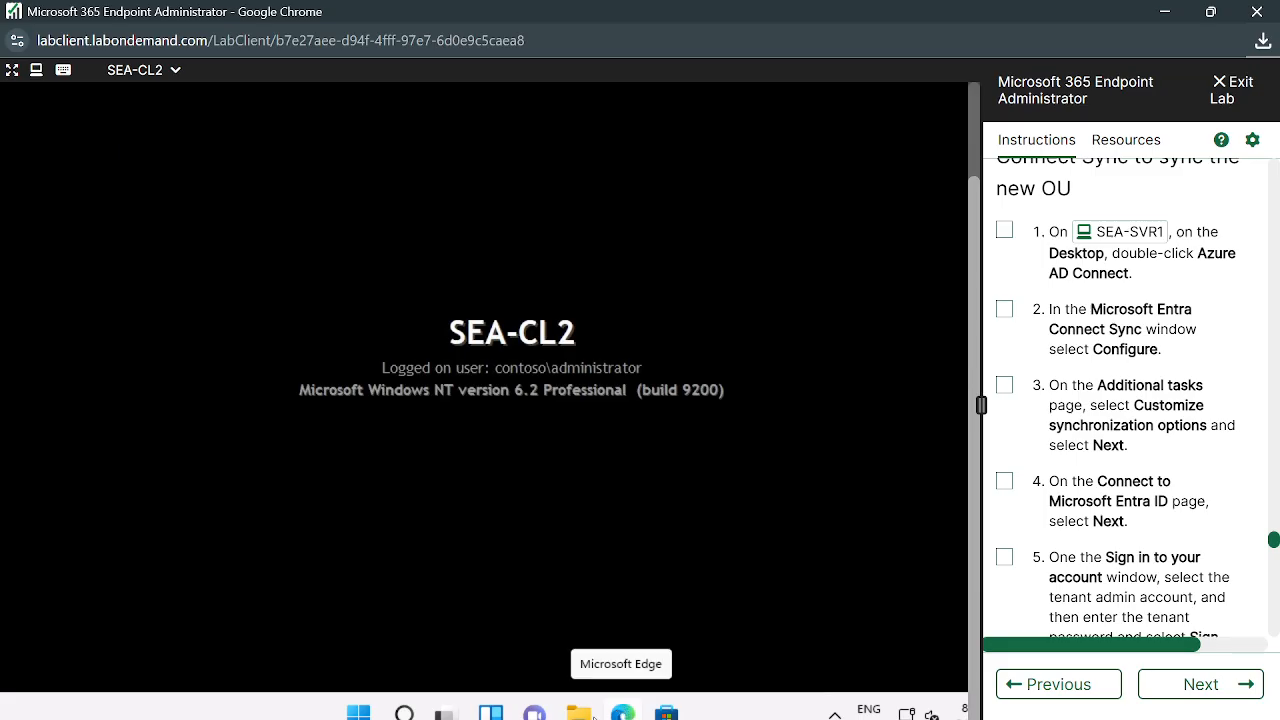
Open and dismiss a Start search for 'md' and the Win+X system menu
click(362, 712)
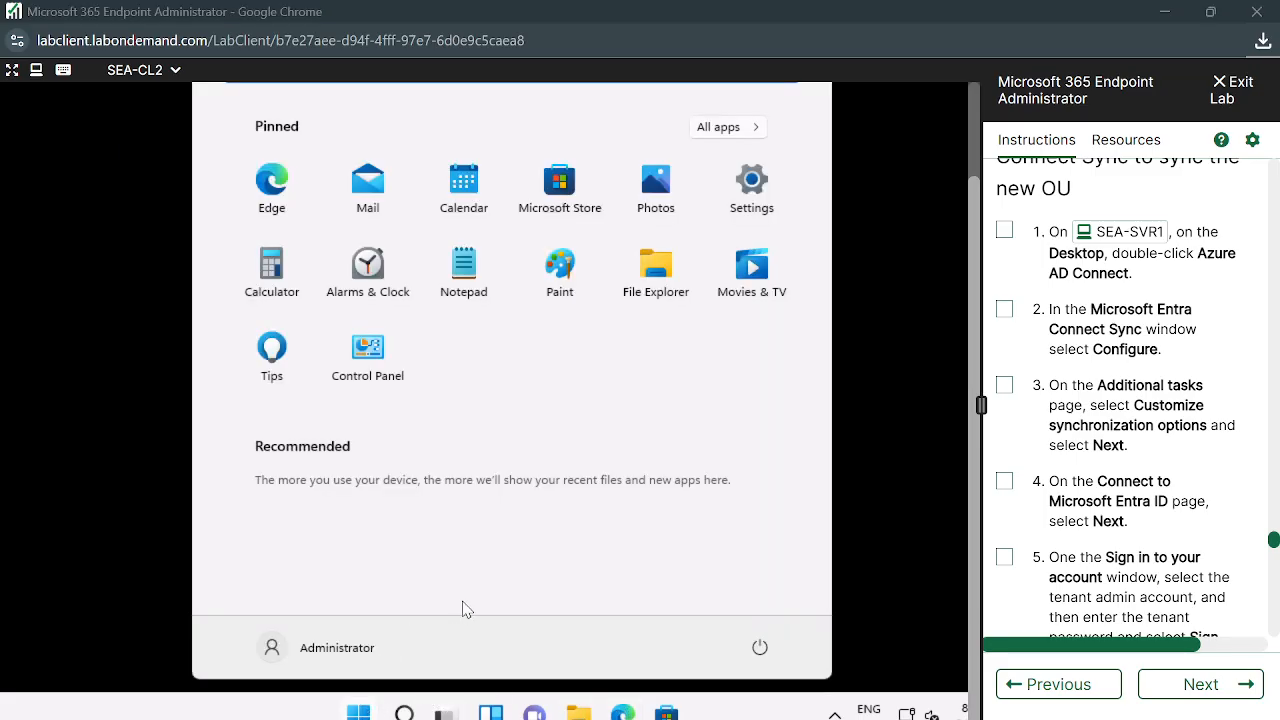
text(md)
click(72, 537)
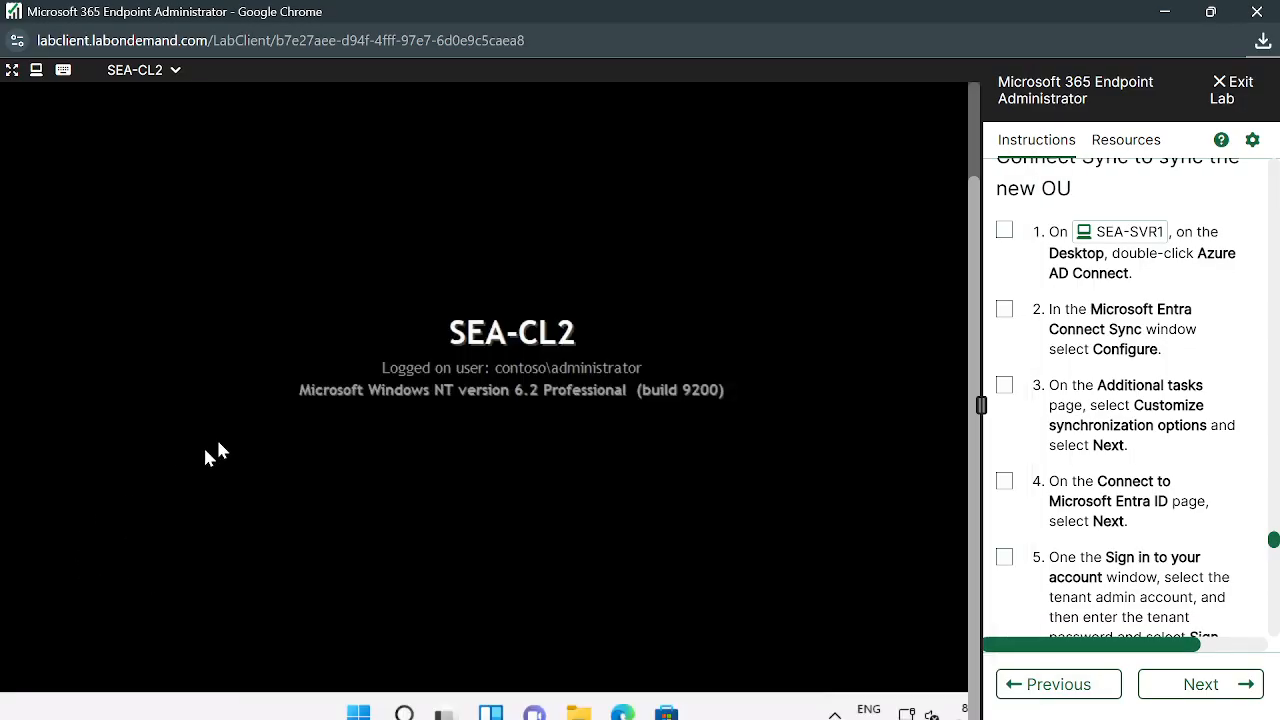
right_click(358, 712)
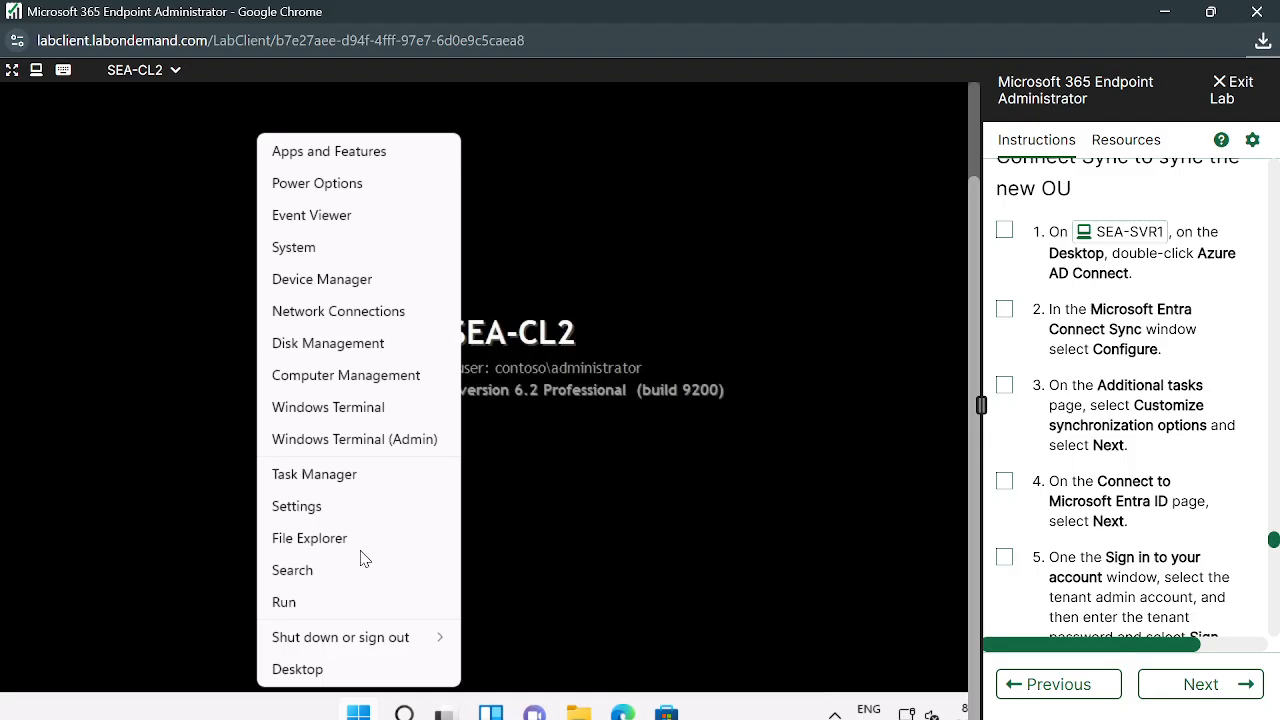
click(550, 430)
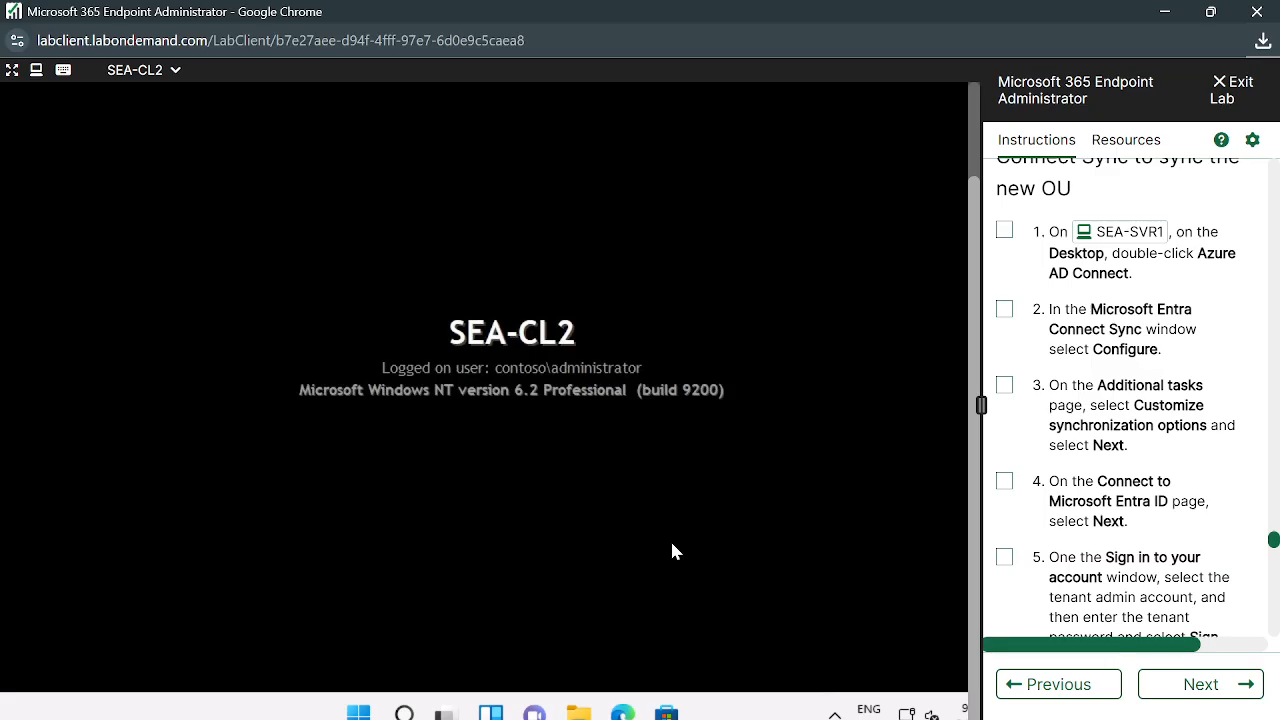
Switch the lab console to SEA-SVR1 and minimize Active Directory Users and Computers
click(176, 70)
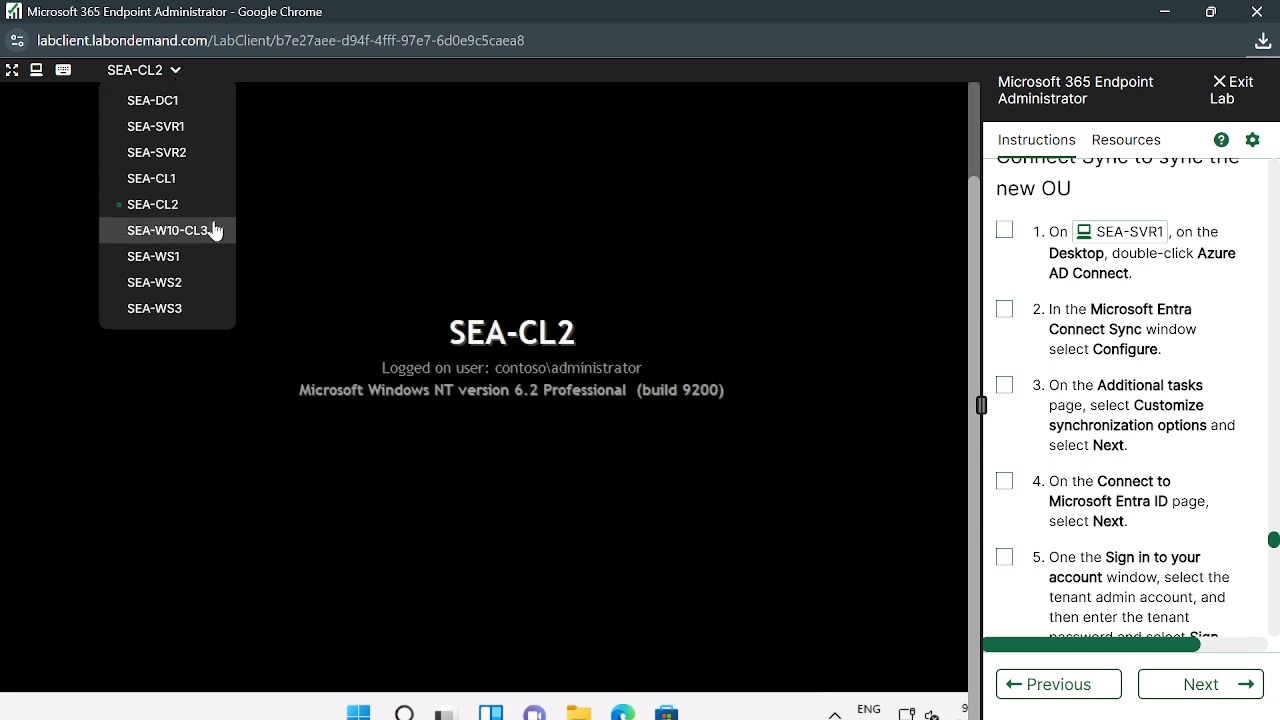
click(172, 127)
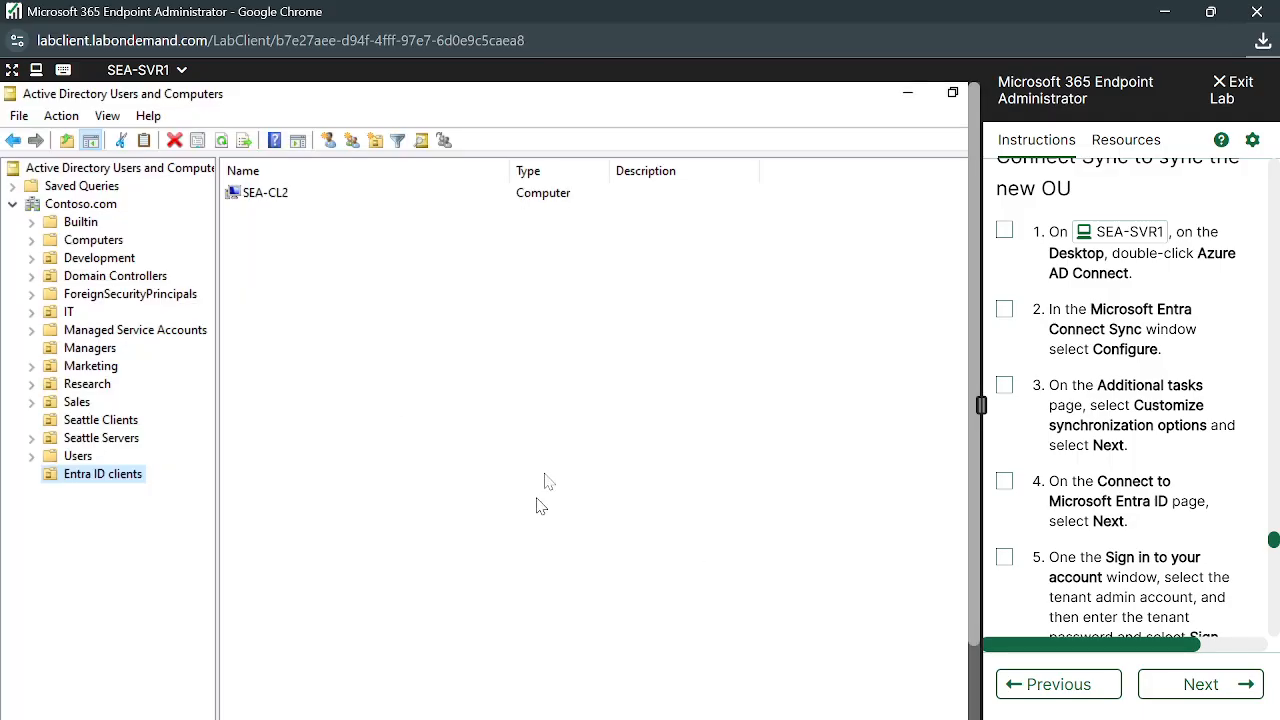
click(773, 128)
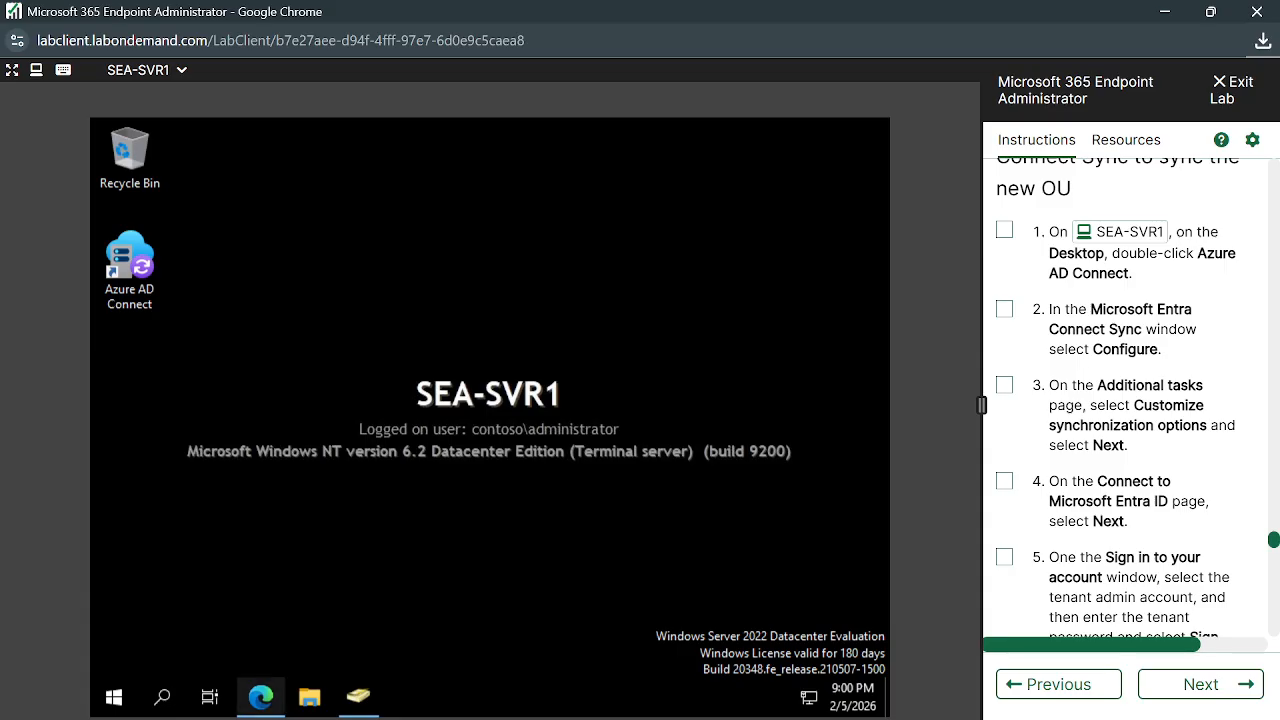
In Edge, open the Microsoft Entra admin center in a new tab by entering 'entra'
click(260, 698)
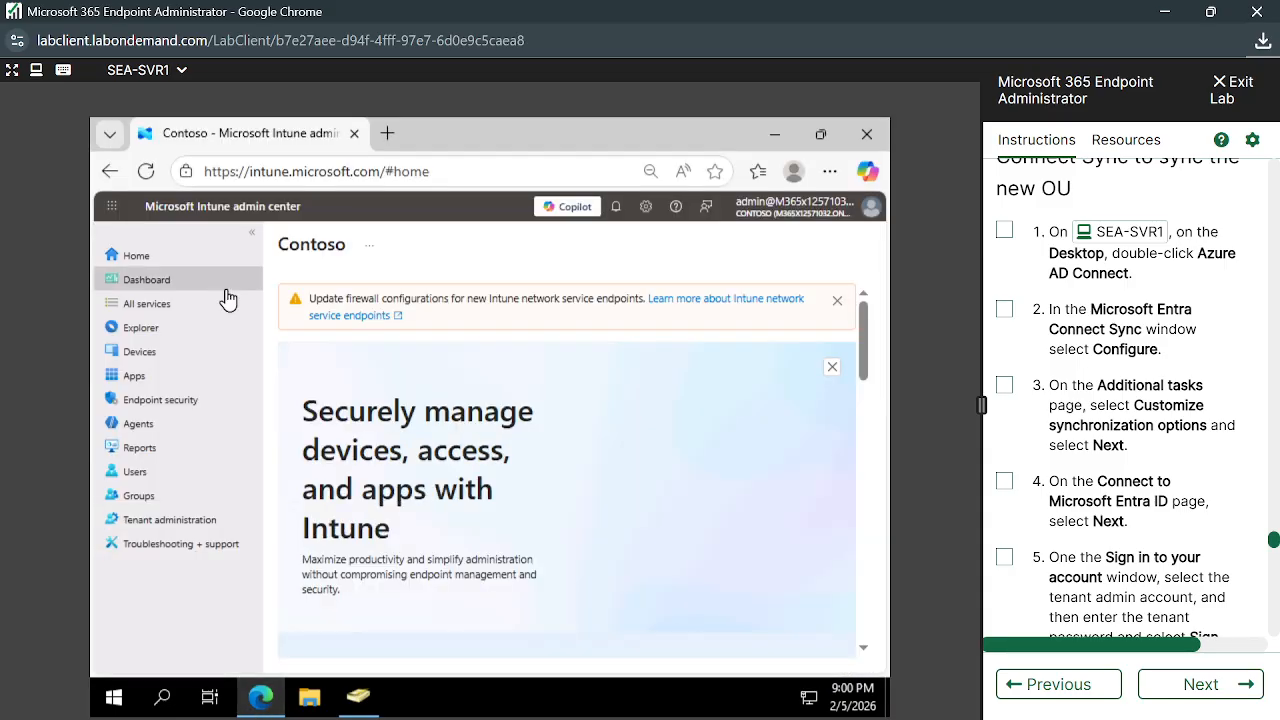
click(388, 133)
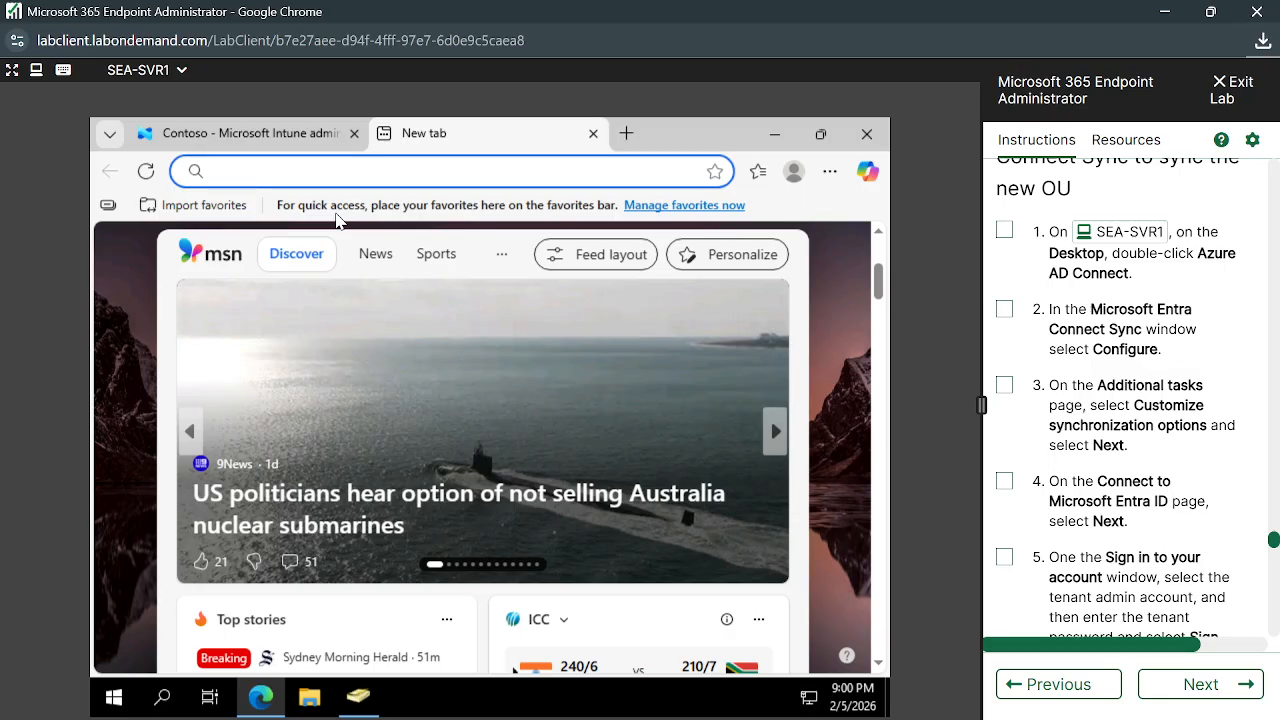
text(entra)
key(Return)
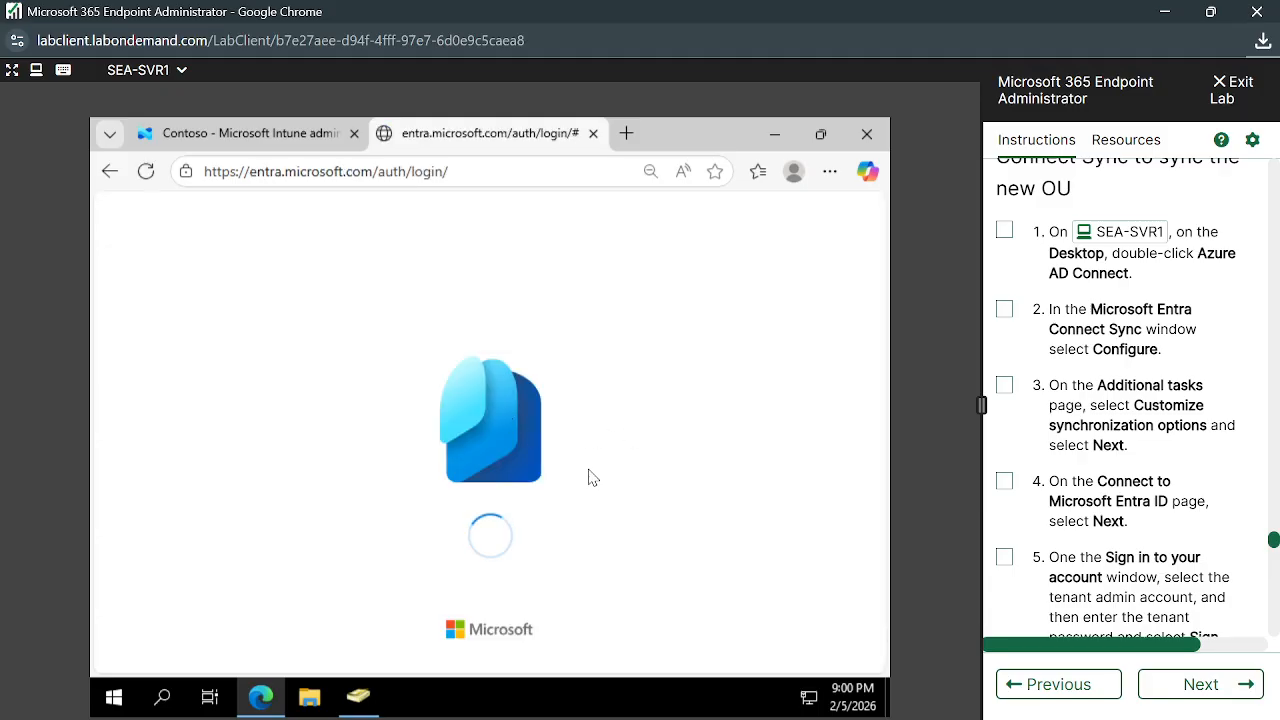
Back in Intune, list Devices > All devices and refresh it, showing no devices
click(251, 140)
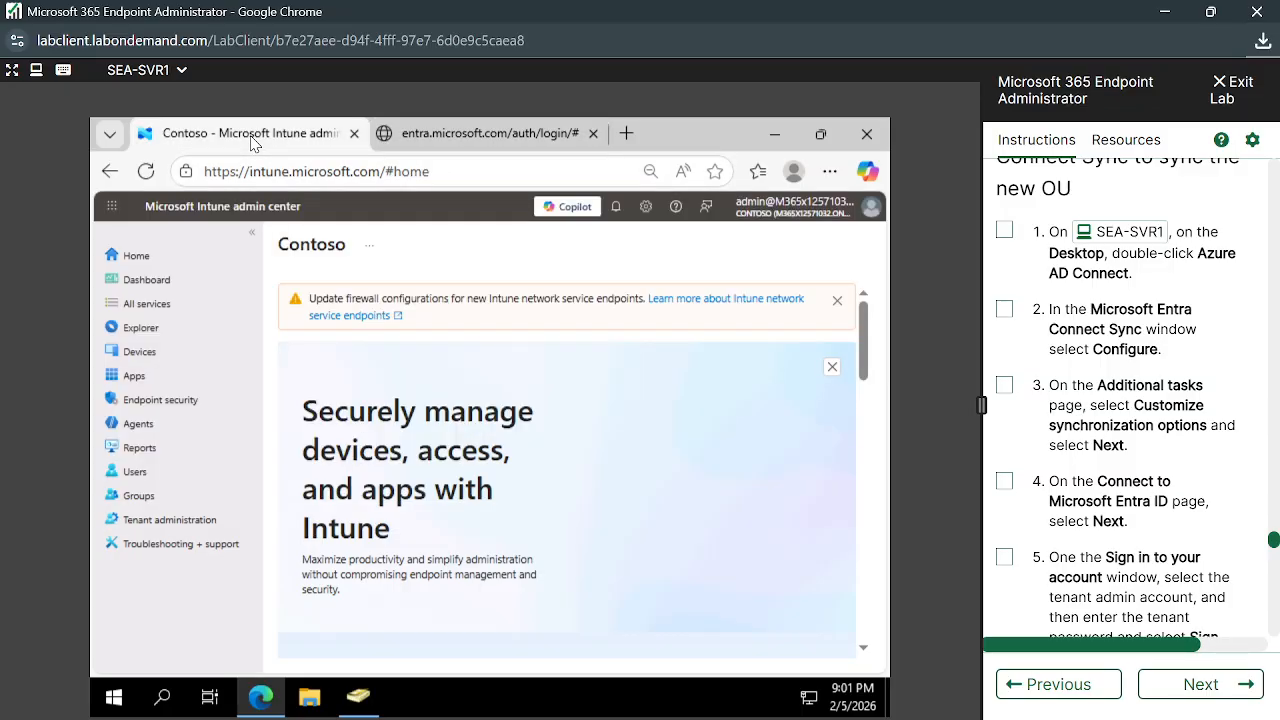
click(152, 358)
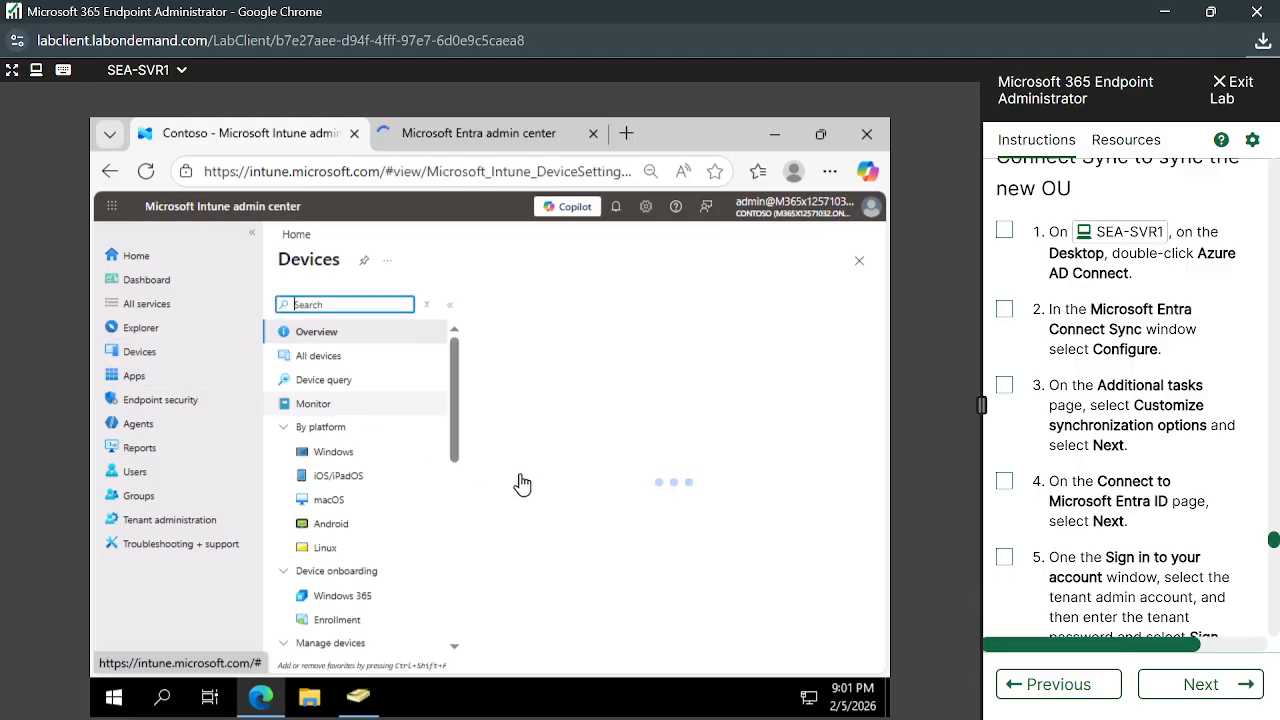
click(320, 358)
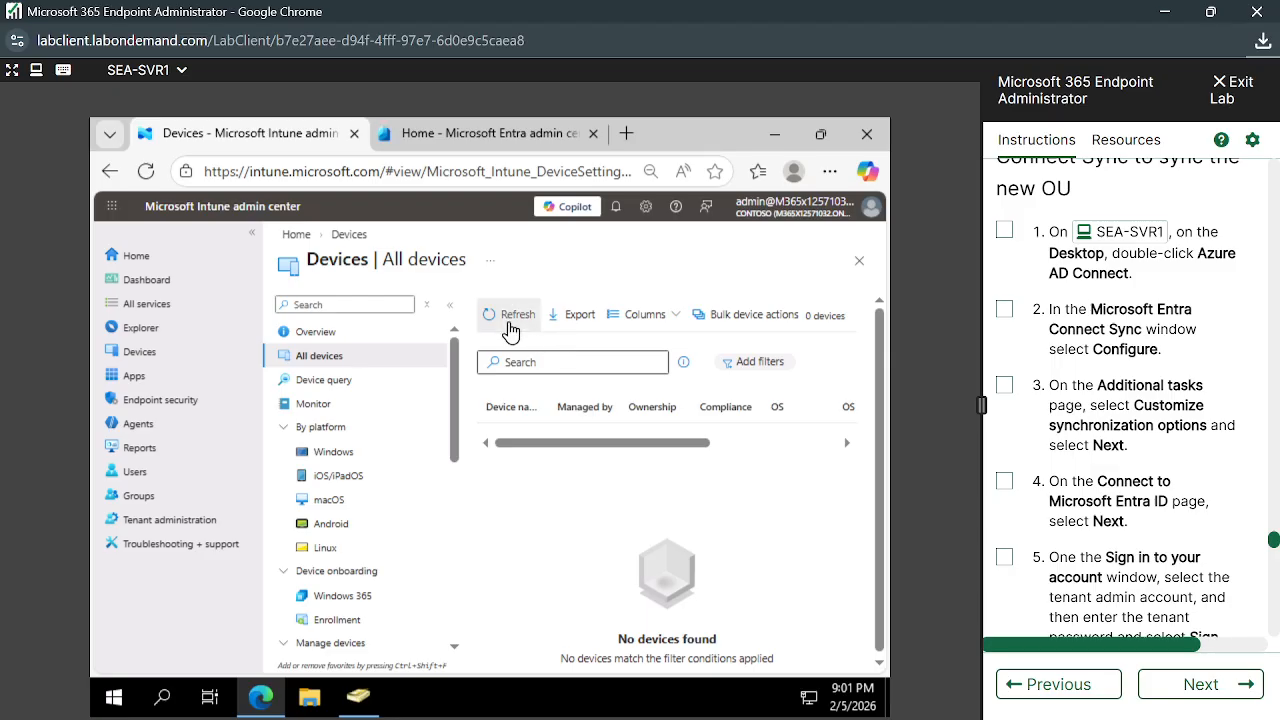
click(511, 318)
drag(615, 452, 720, 446)
In the Entra admin center, open Entra ID > Devices > All devices
click(490, 133)
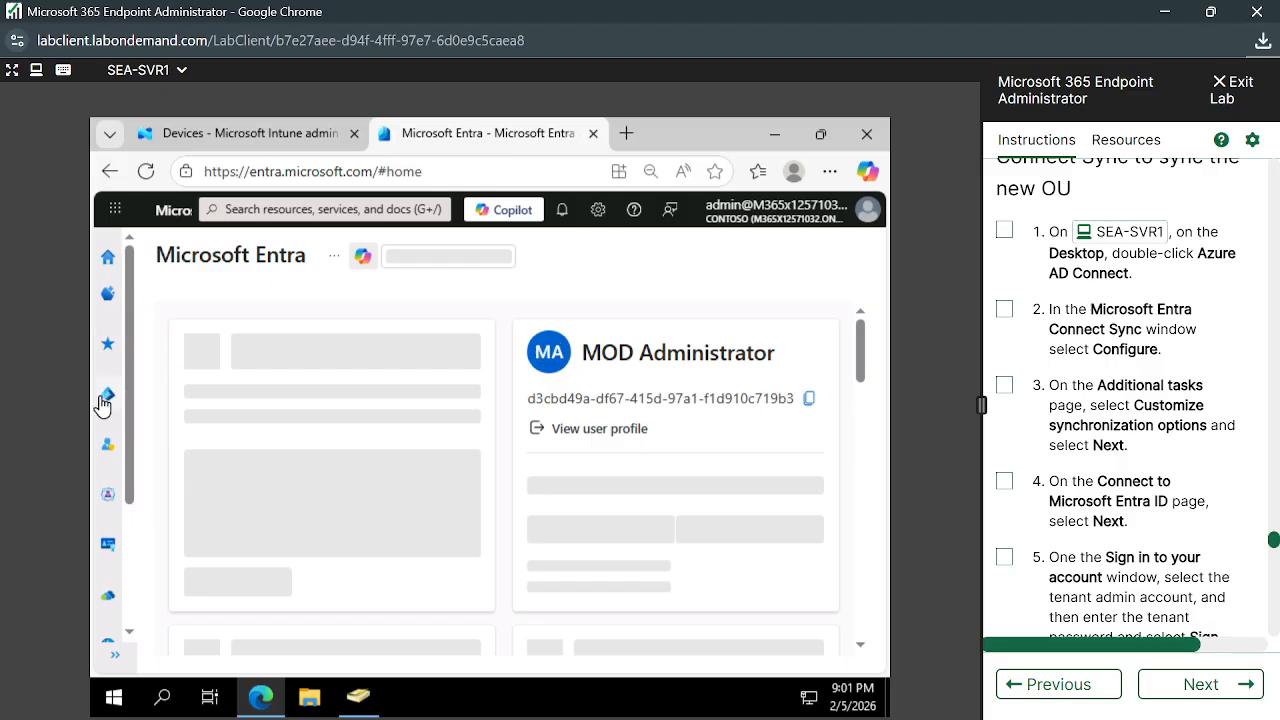
mouse_move(102, 404)
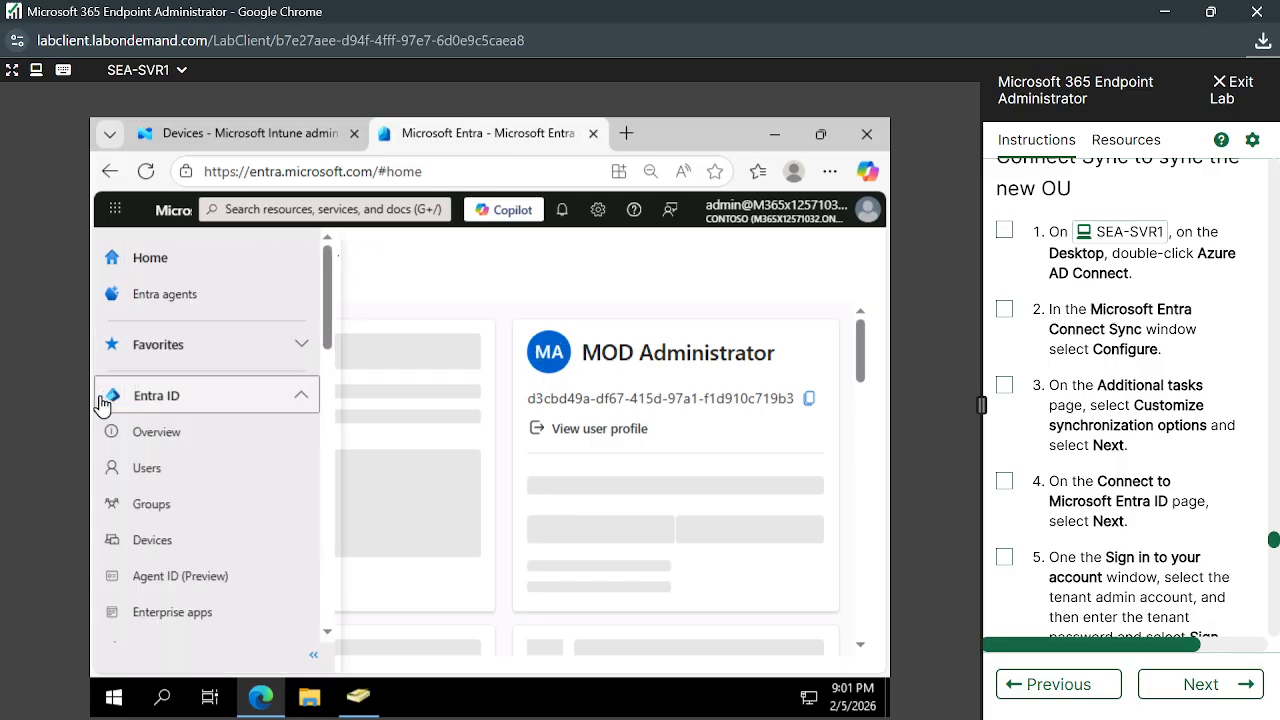
click(176, 540)
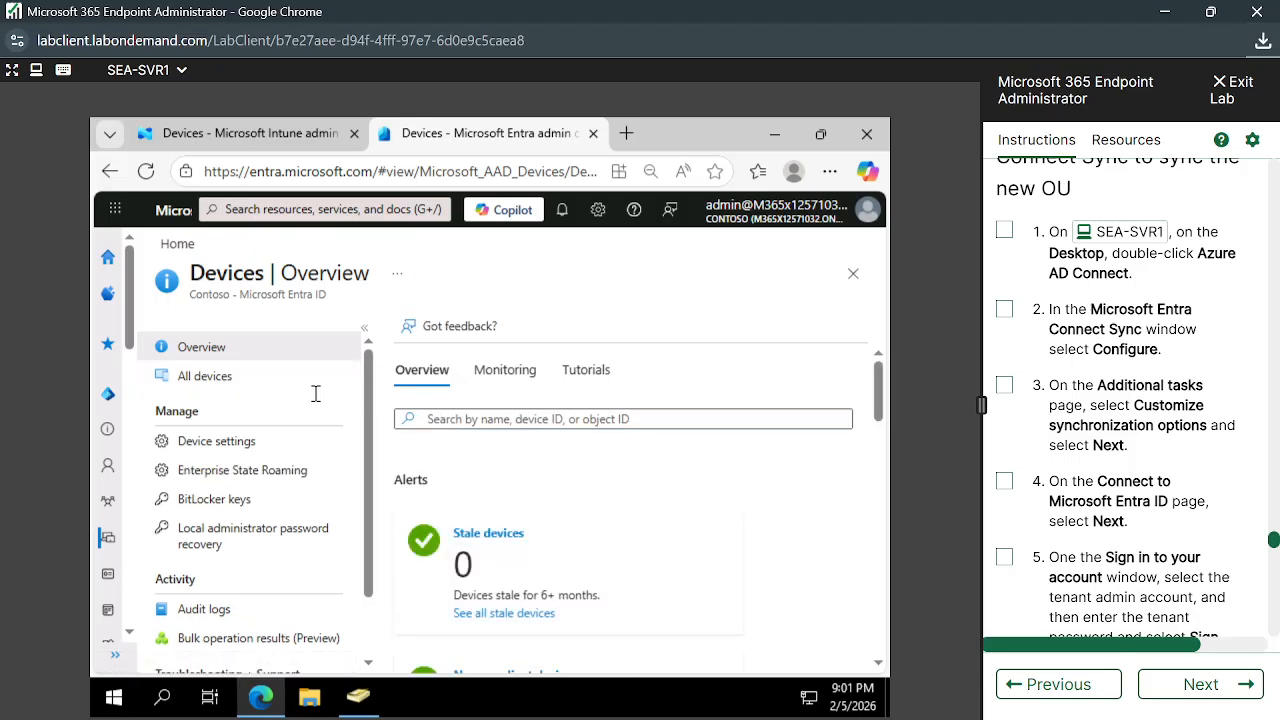
click(212, 380)
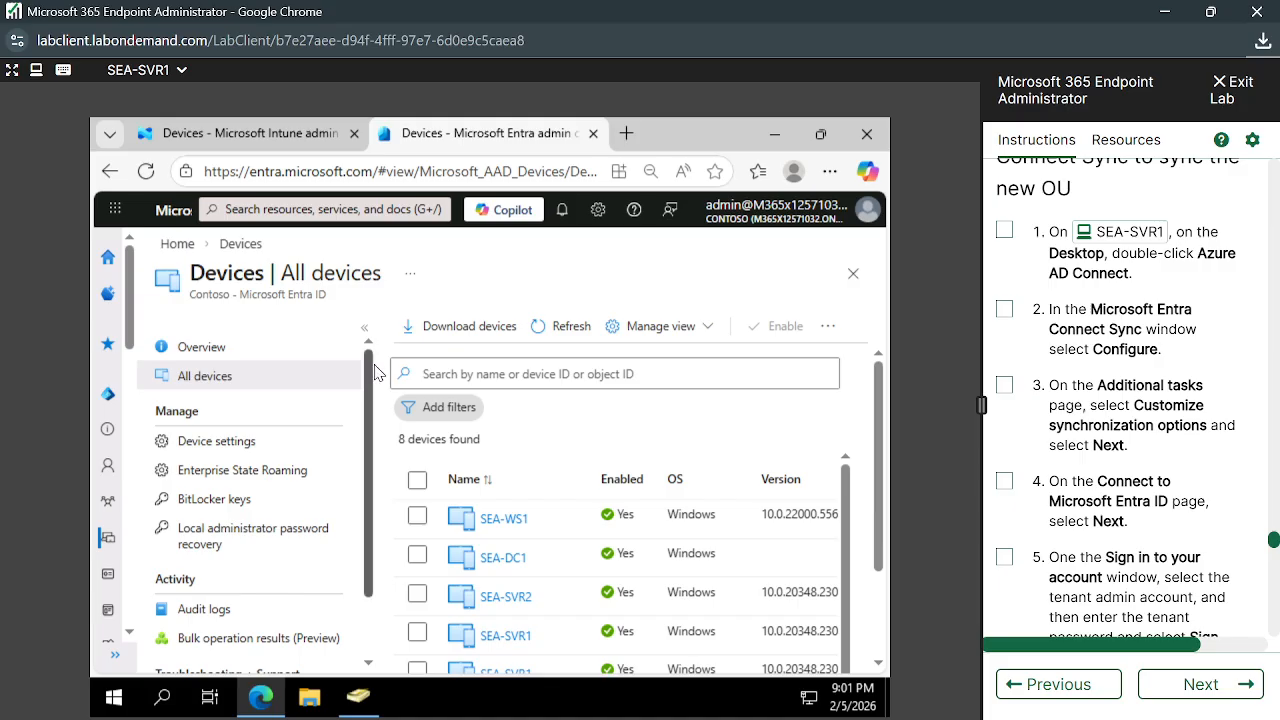
Collapse the navigation pane and browse the 8 devices, including SEA-CL2 and SEA-W10-CL3
scroll(372, 413, down, 1)
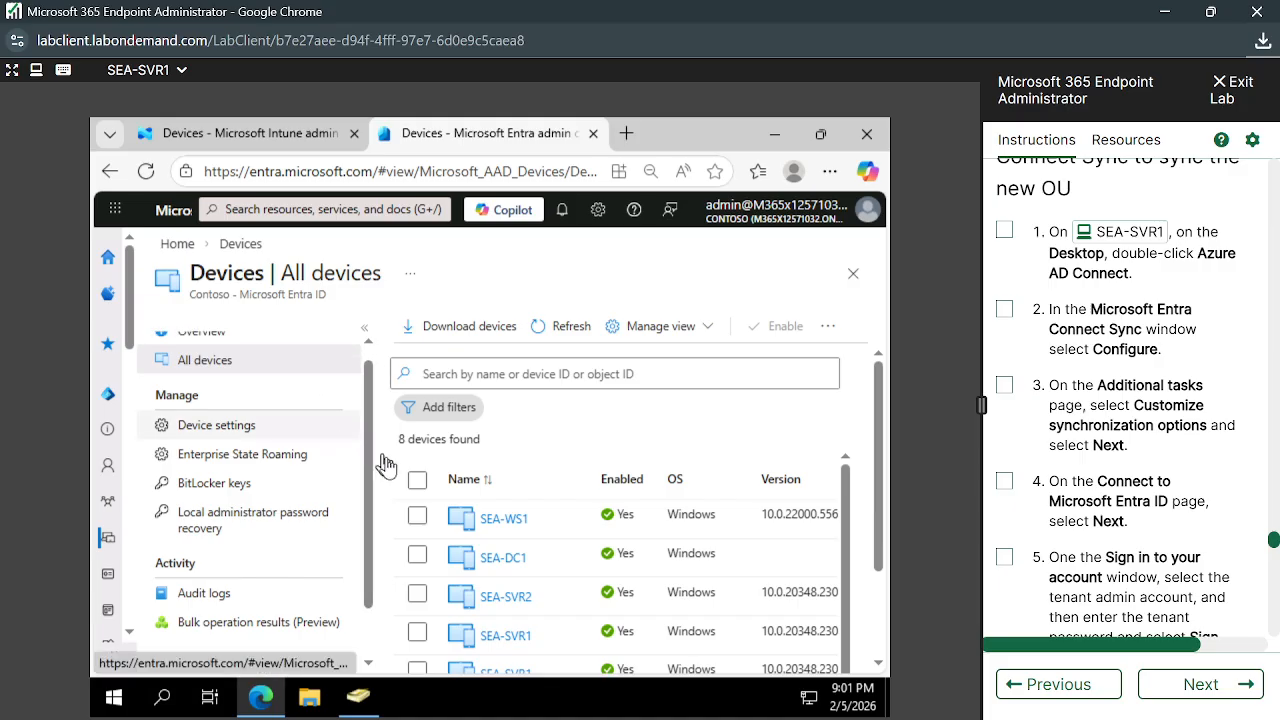
click(365, 330)
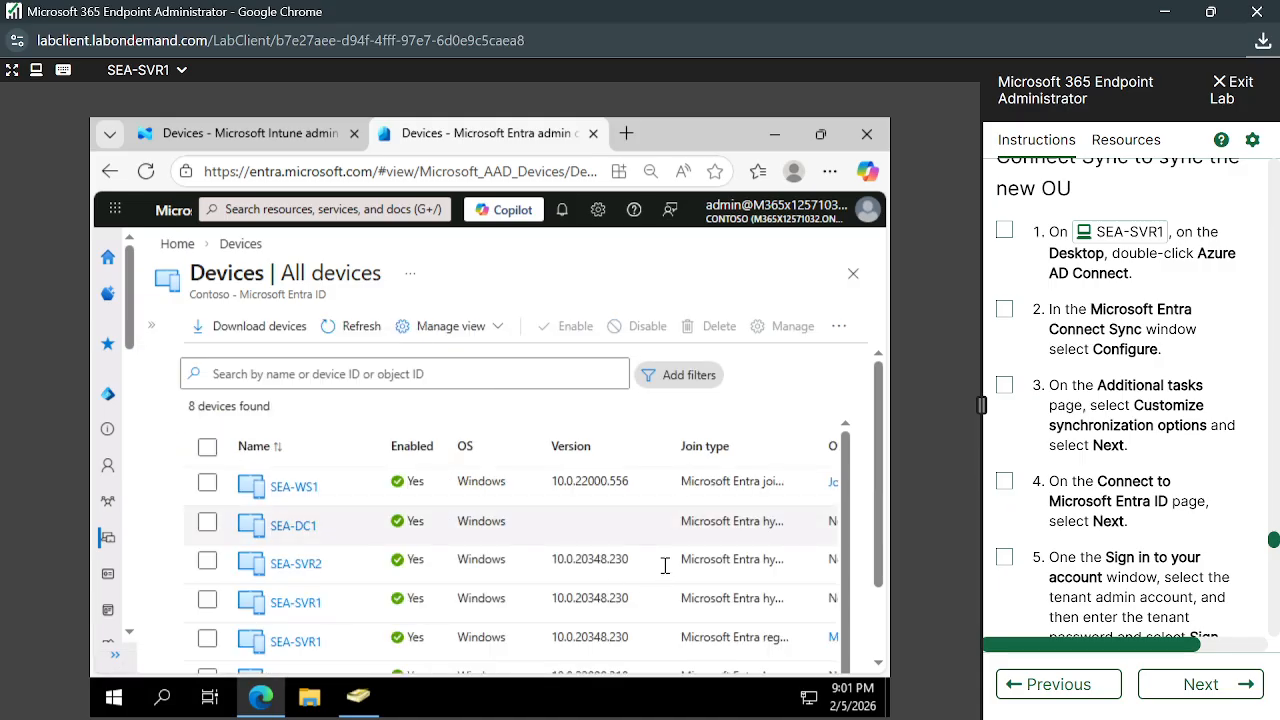
scroll(665, 566, down, 1)
scroll(665, 566, up, 1)
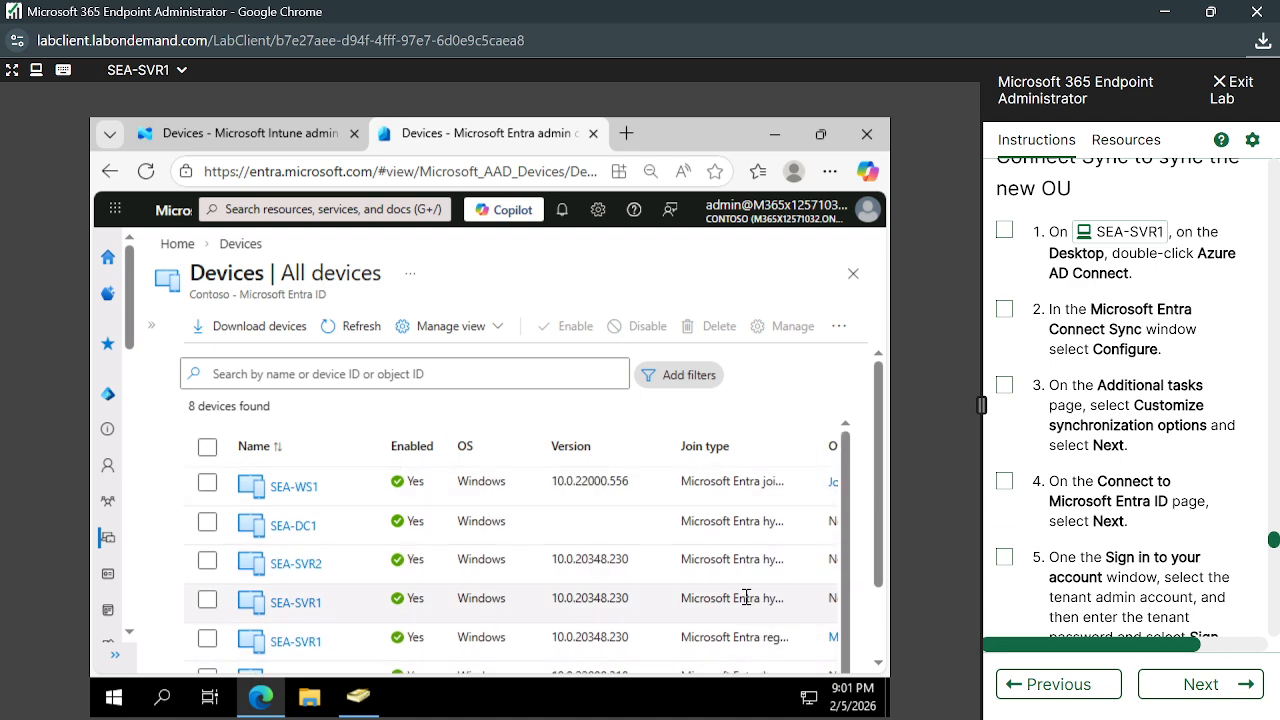
scroll(746, 597, down, 1)
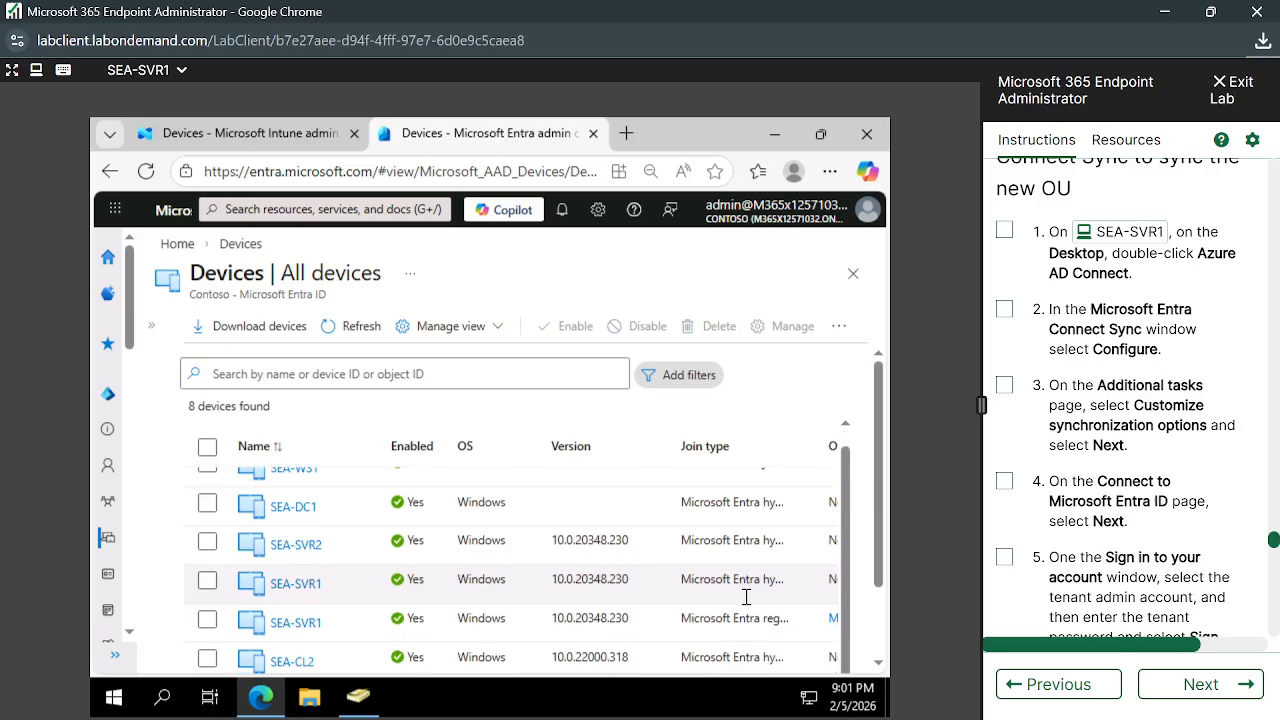
scroll(746, 597, up, 1)
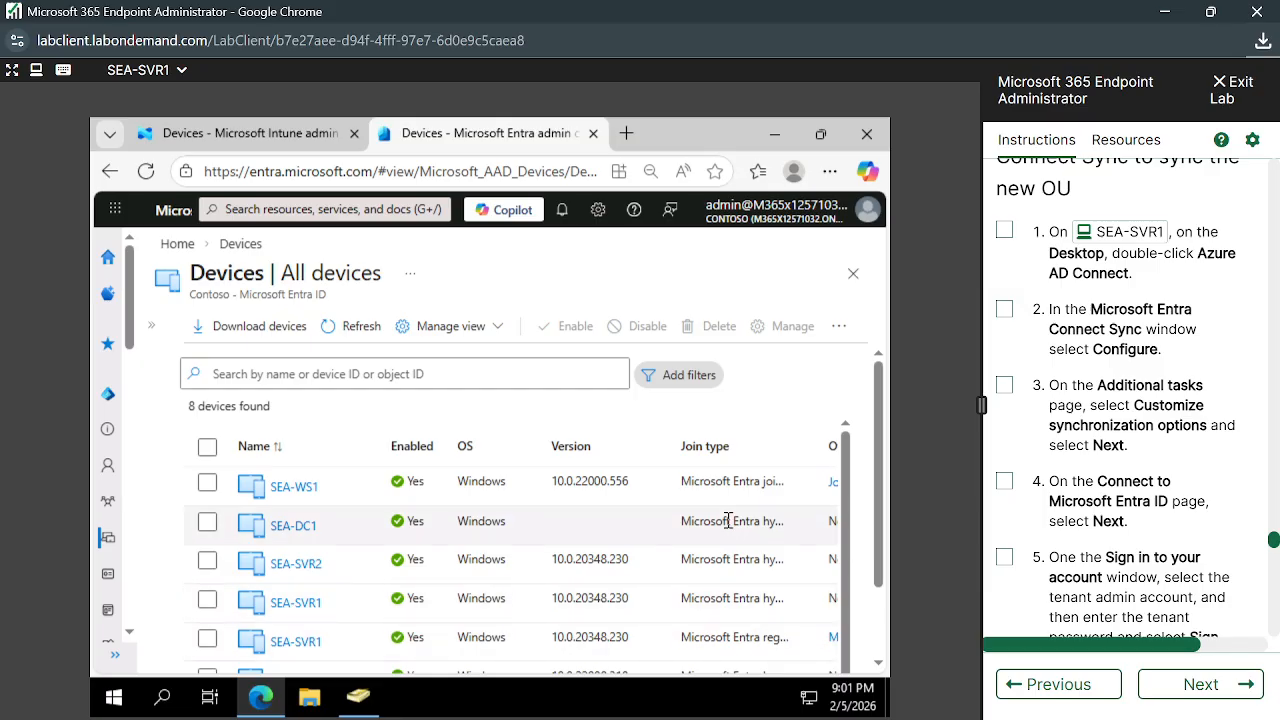
scroll(729, 521, down, 1)
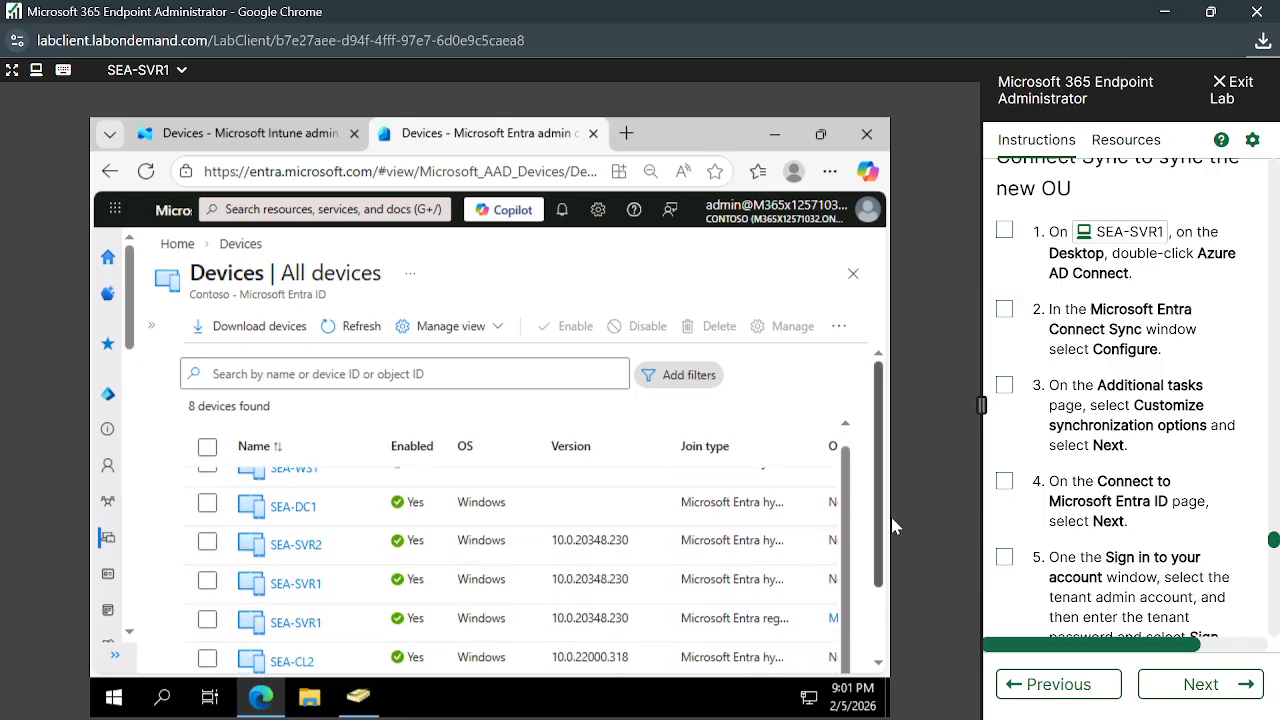
scroll(780, 511, up, 1)
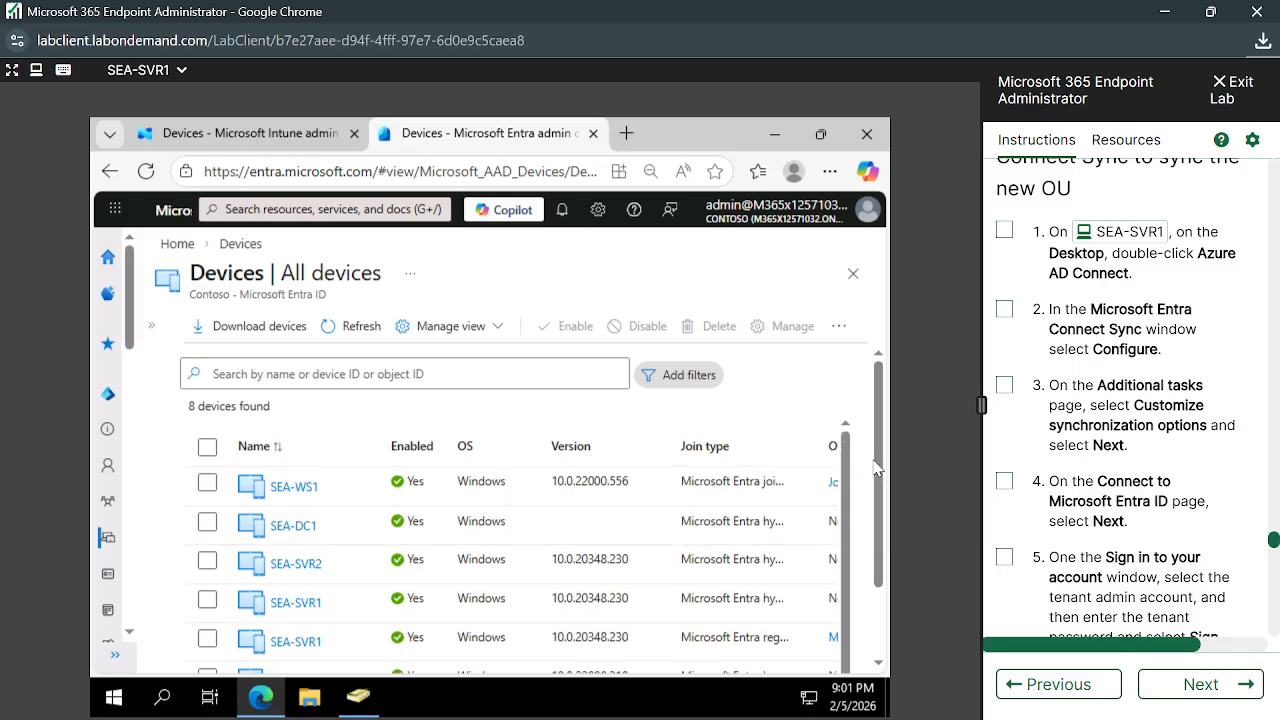
drag(883, 460, 886, 548)
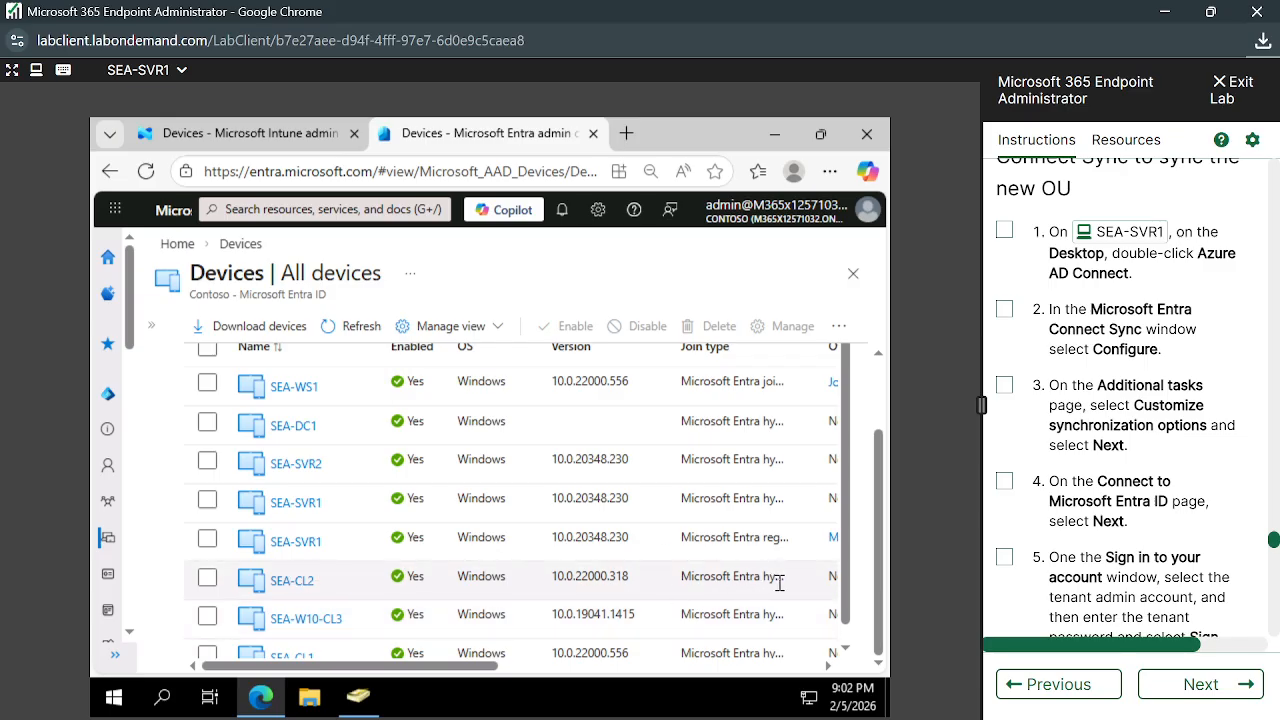
Check SEA-CL2's properties show it enabled and Microsoft Entra hybrid joined, then return to All devices
click(292, 582)
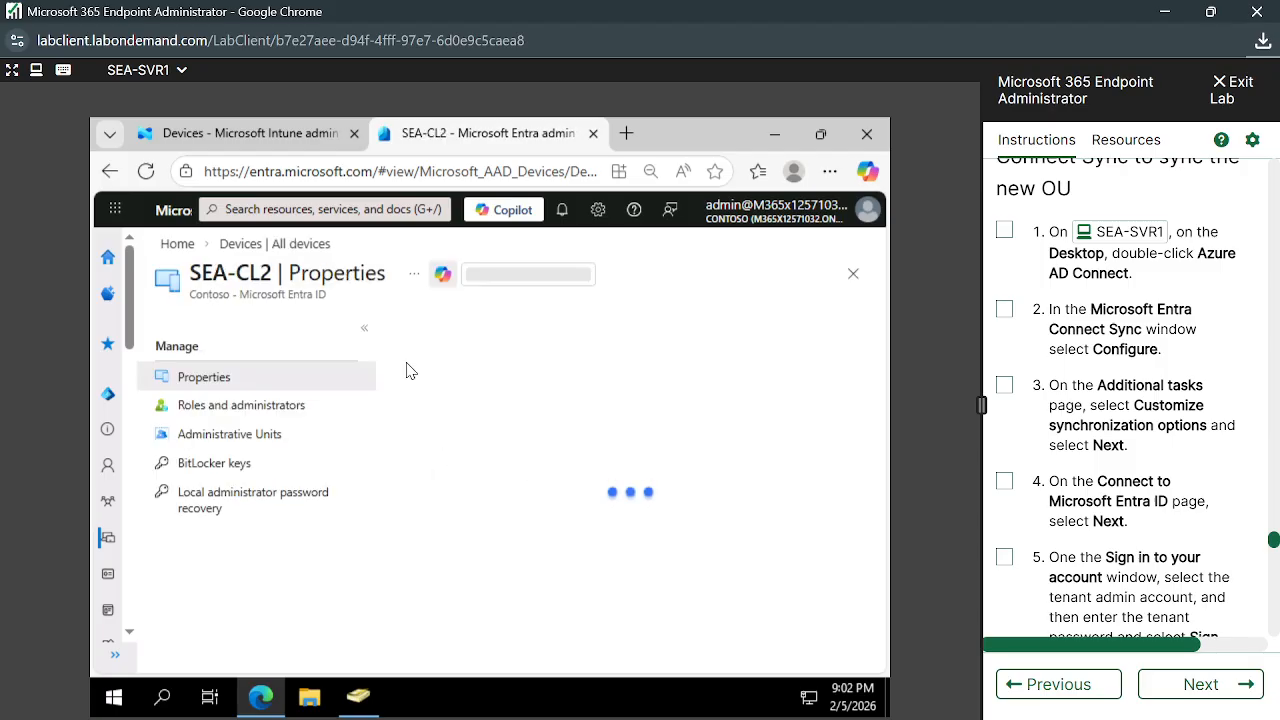
scroll(543, 519, down, 3)
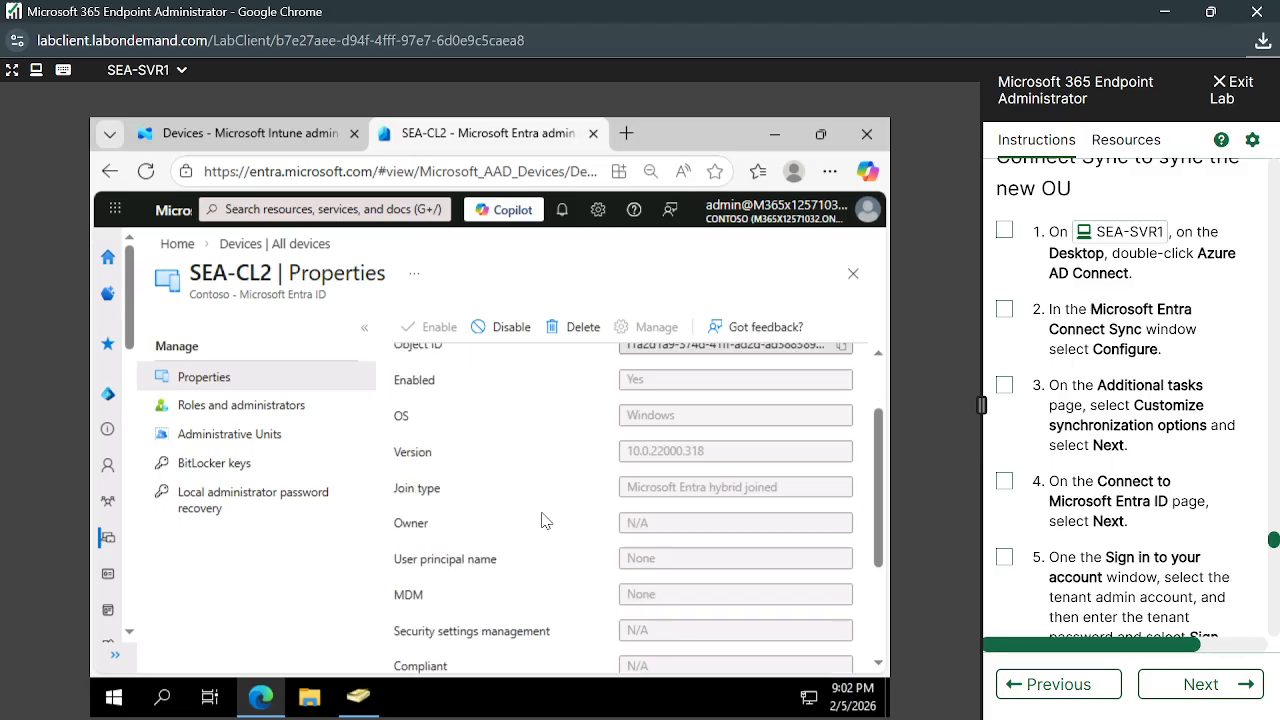
scroll(543, 519, up, 3)
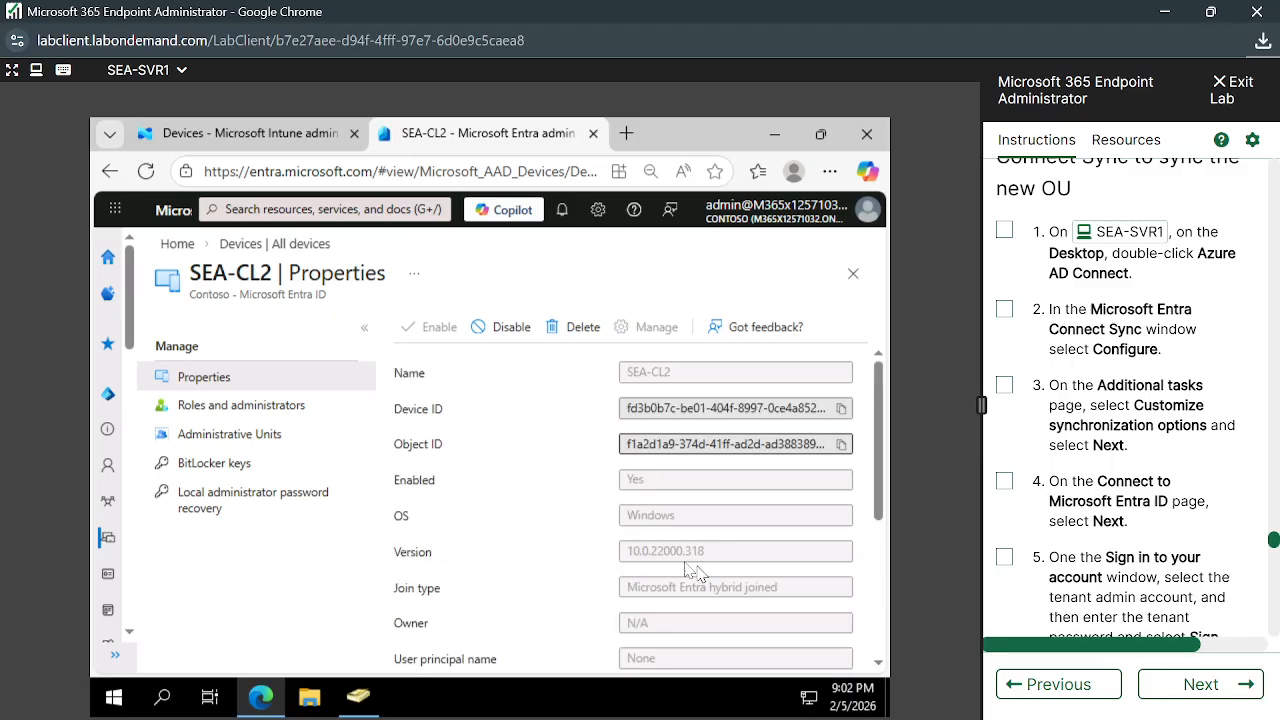
scroll(743, 558, down, 5)
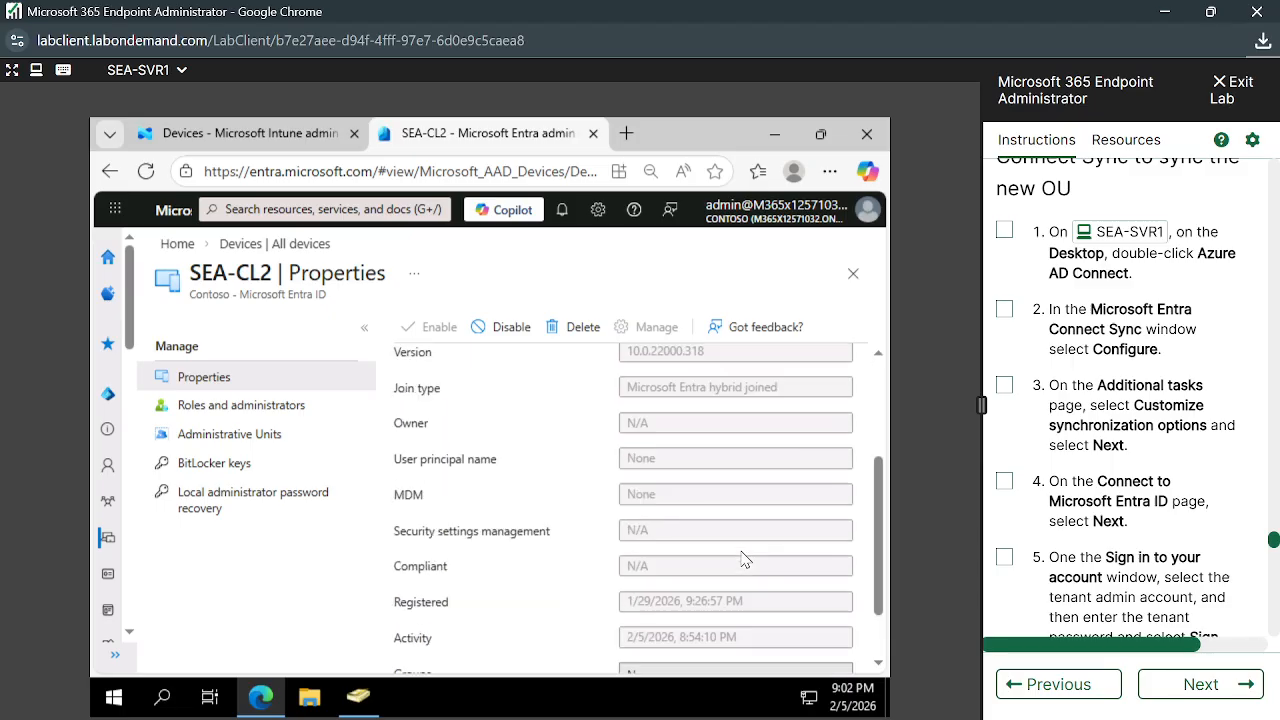
scroll(743, 558, up, 5)
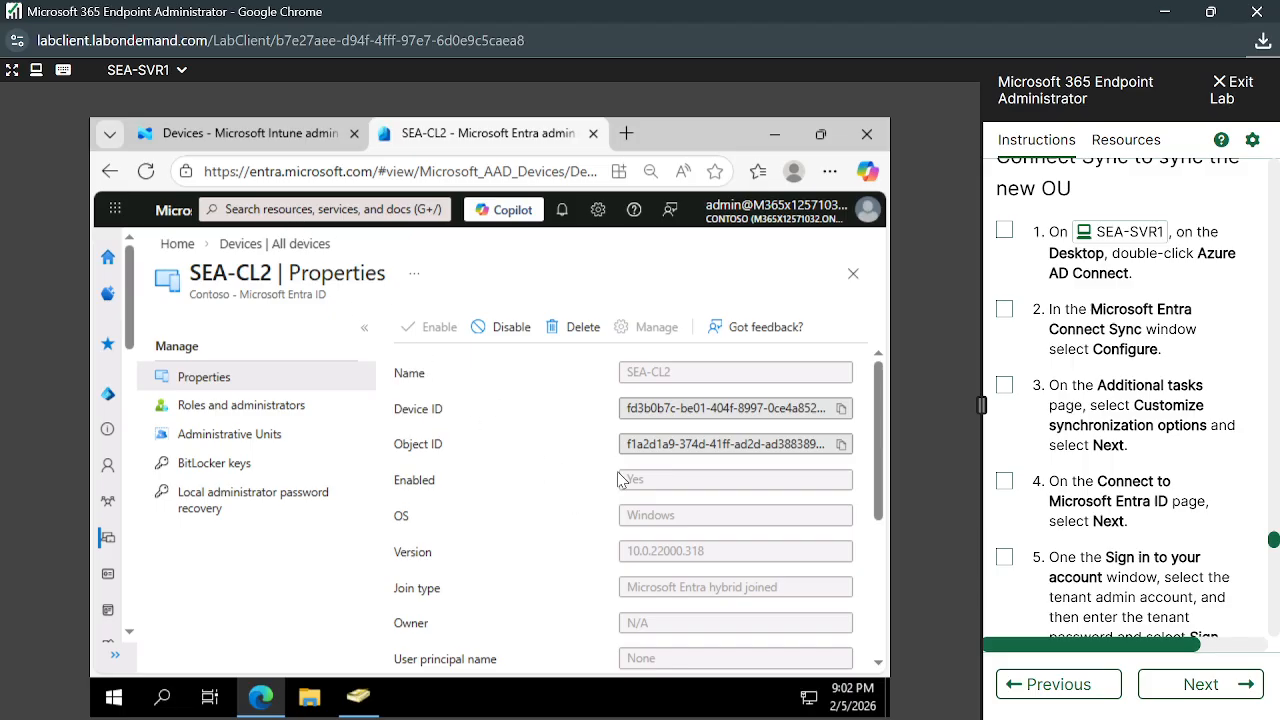
click(300, 244)
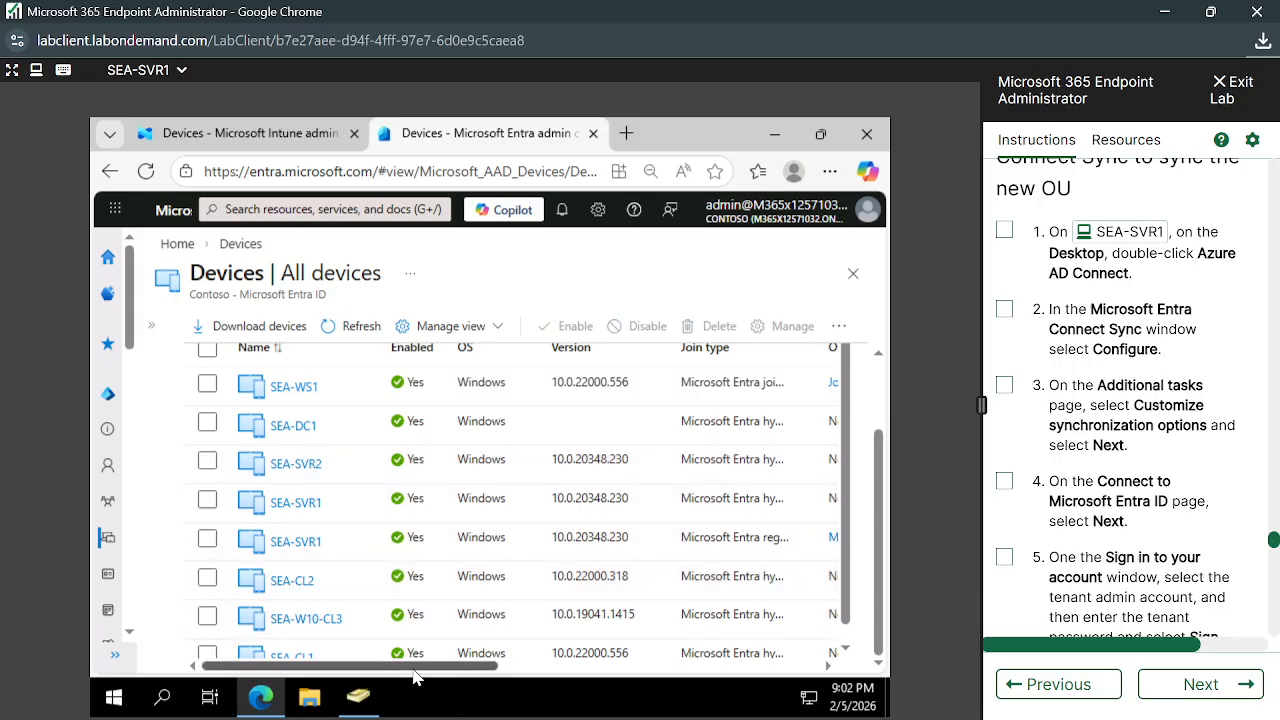
Scroll the device table back to Name, Enabled and OS, then expand the Devices navigation pane
drag(423, 686, 609, 678)
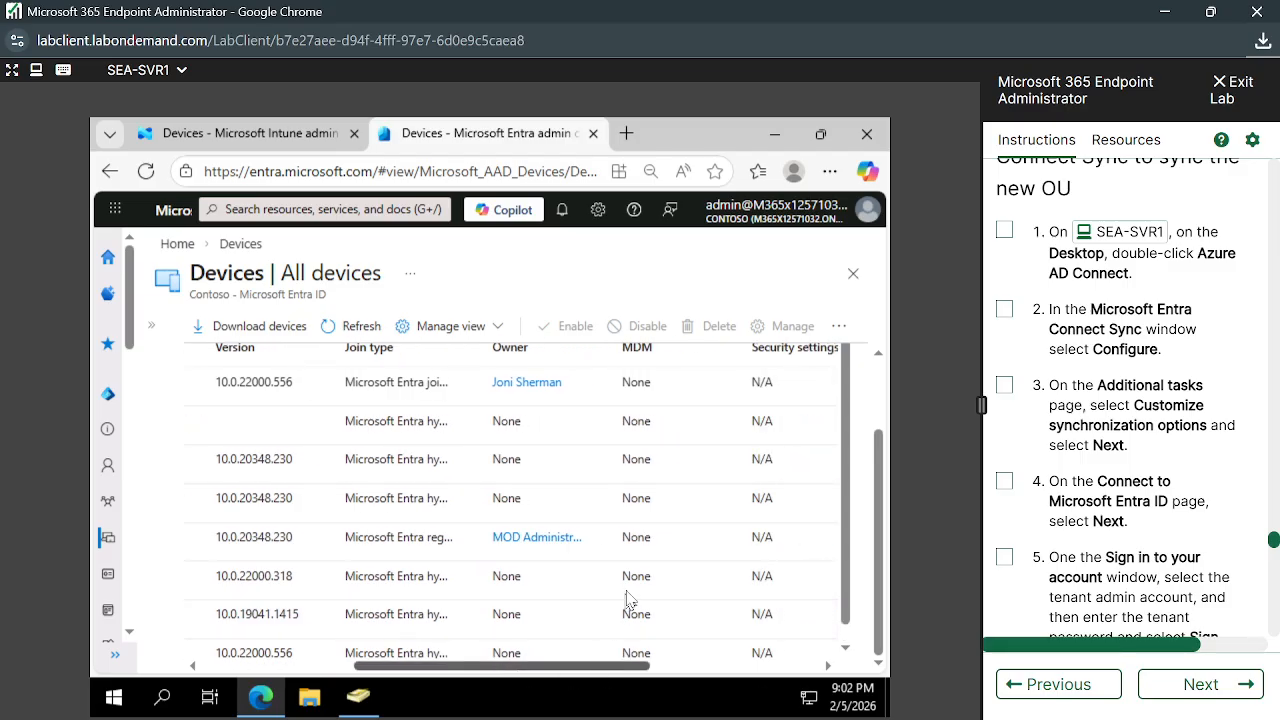
scroll(629, 595, down, 1)
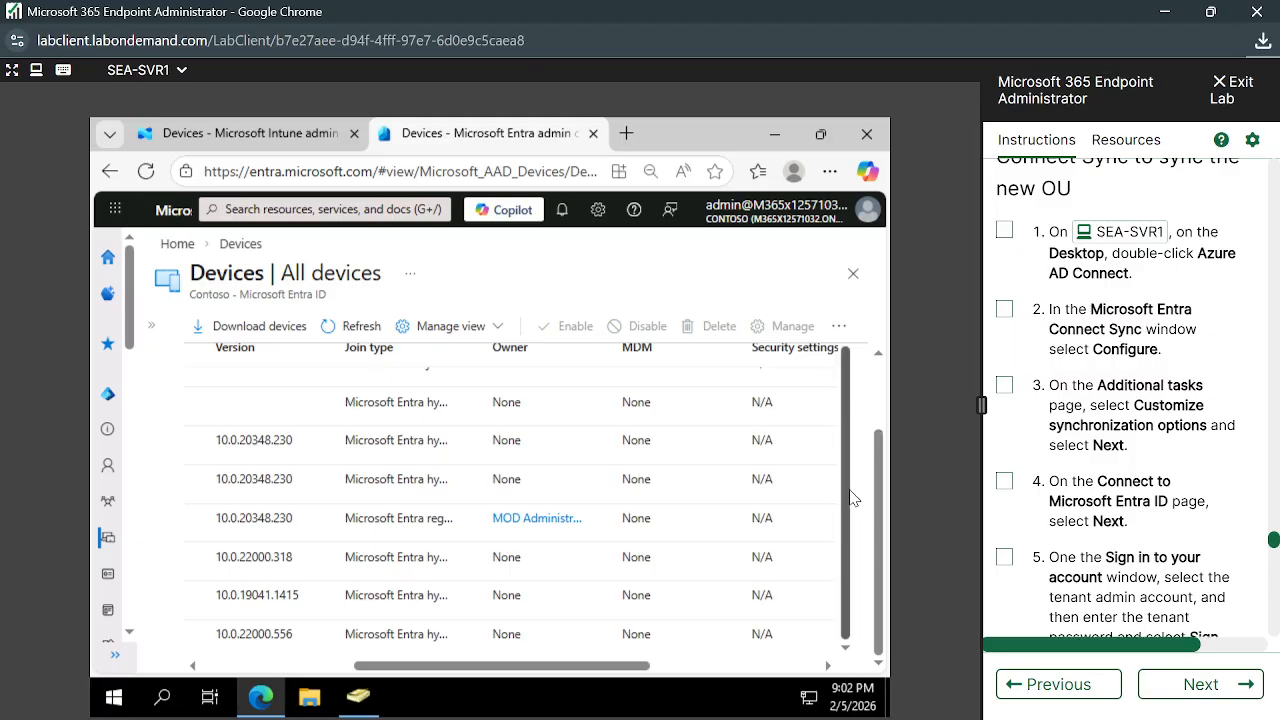
drag(849, 502, 849, 546)
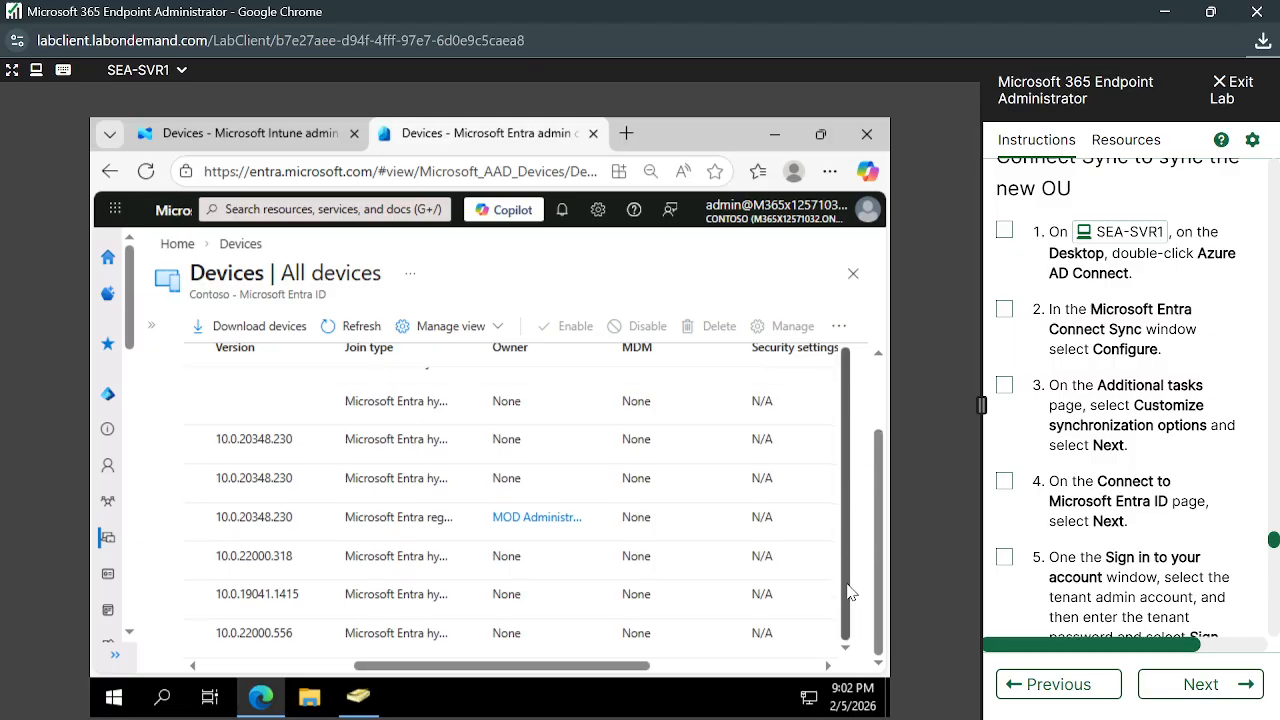
drag(848, 592, 848, 542)
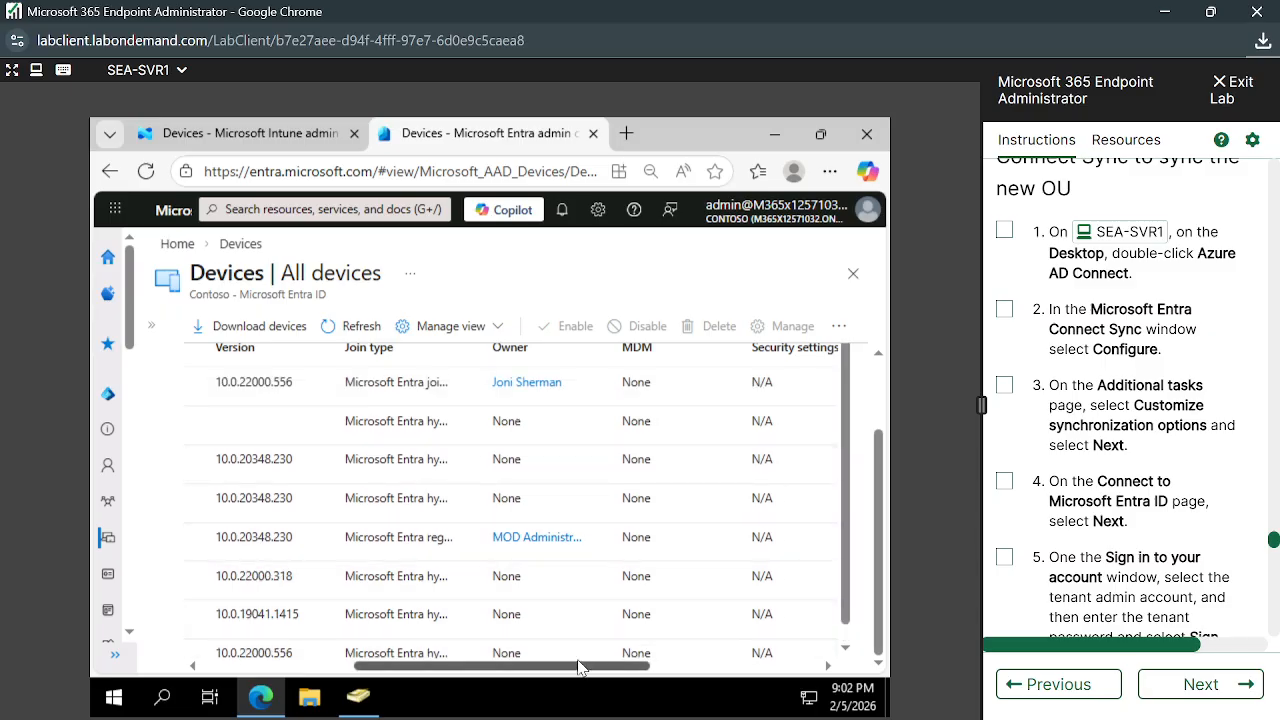
drag(851, 560, 842, 501)
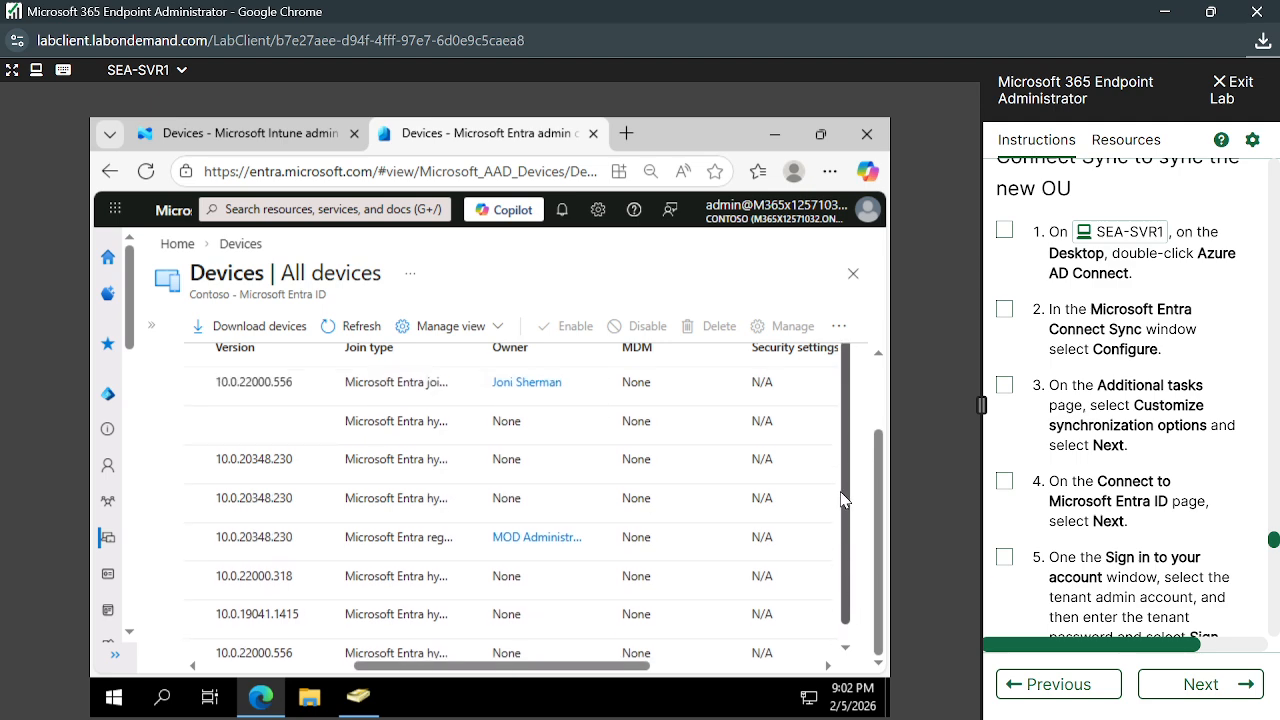
drag(587, 668, 290, 688)
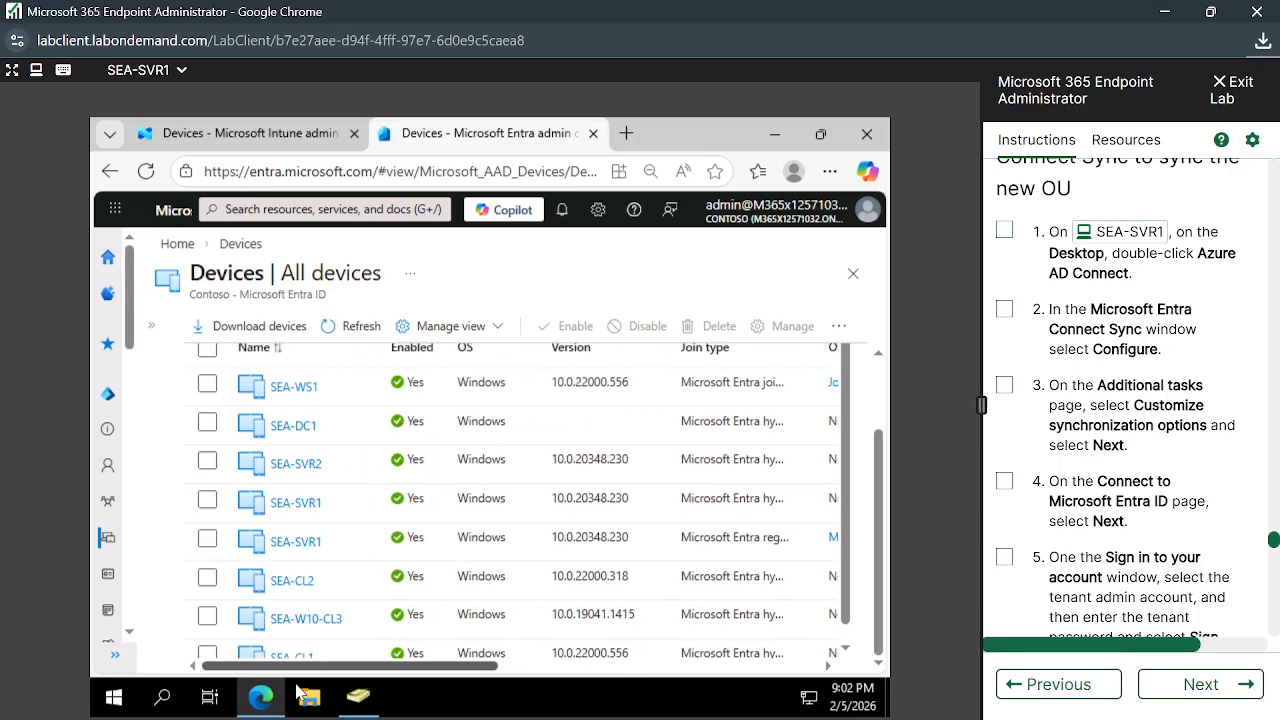
click(153, 326)
click(237, 434)
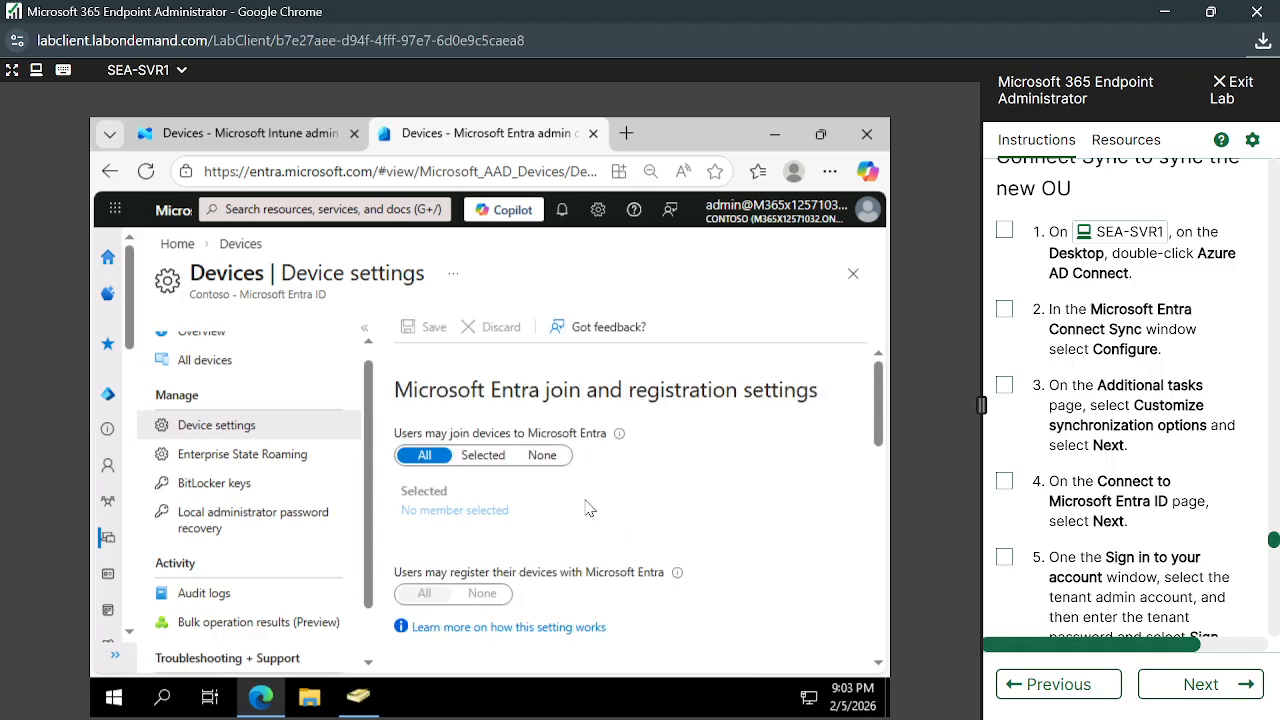
scroll(589, 508, down, 1)
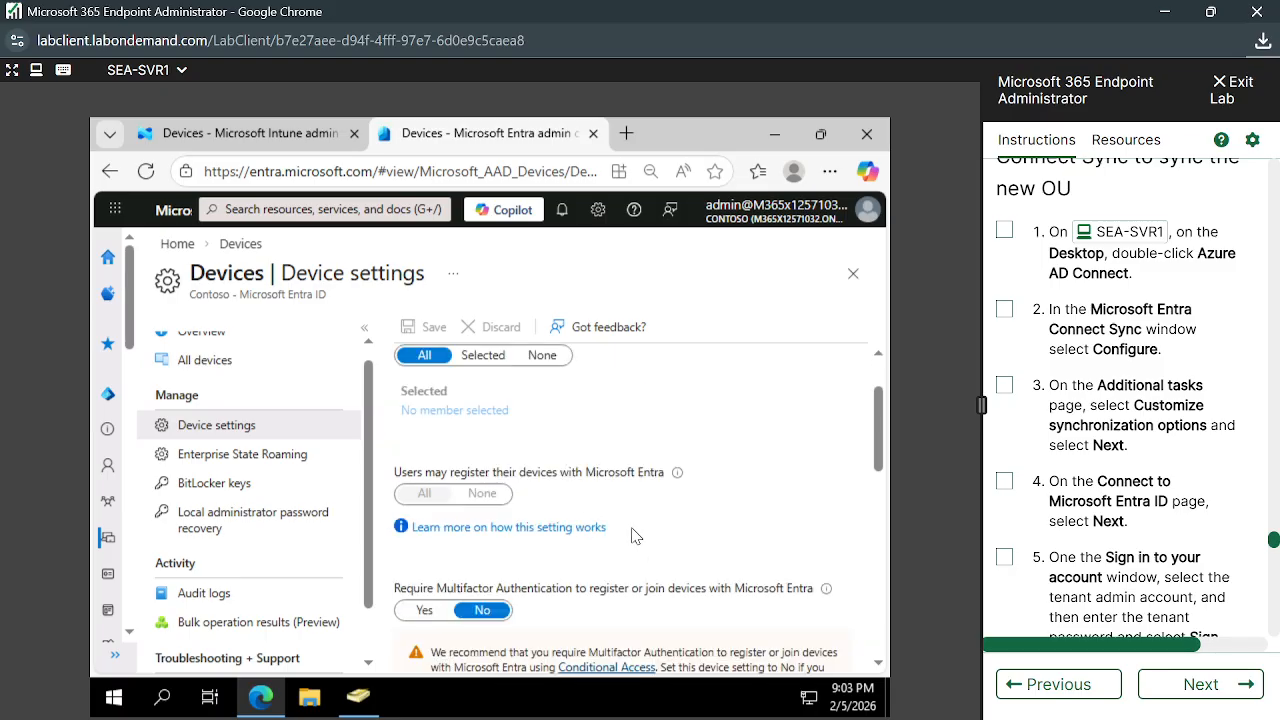
scroll(631, 537, down, 5)
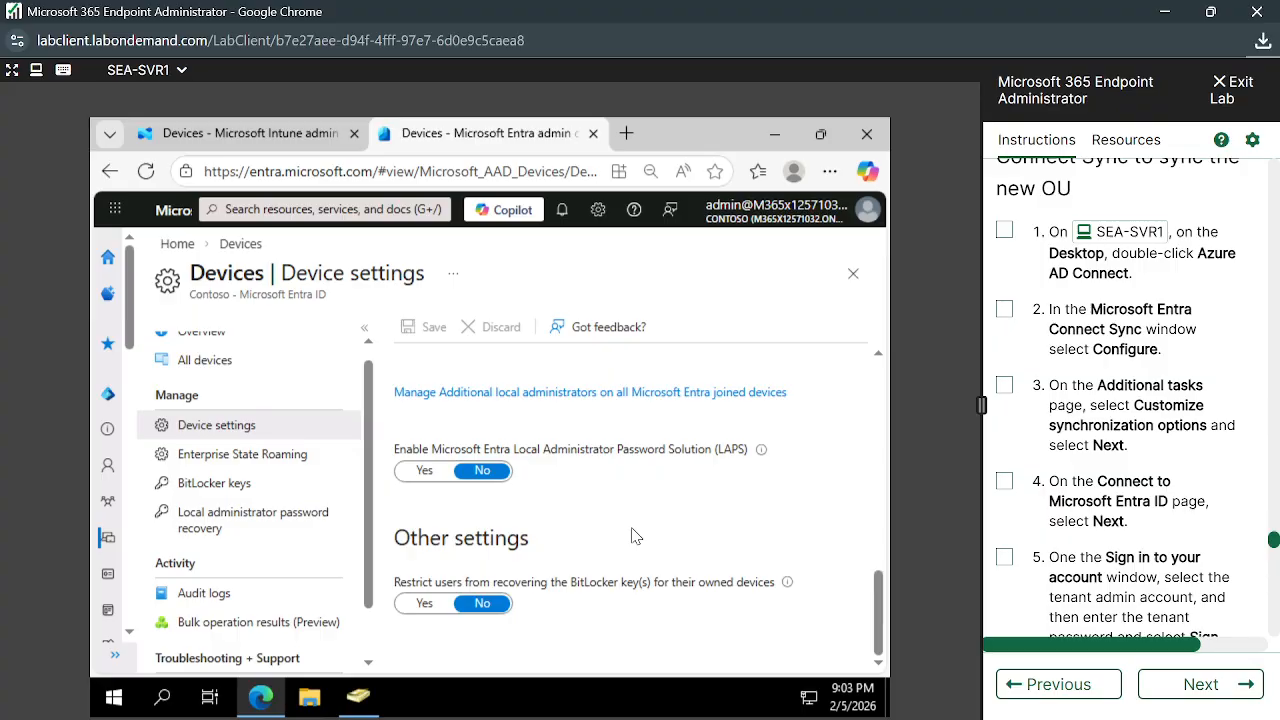
scroll(631, 537, up, 2)
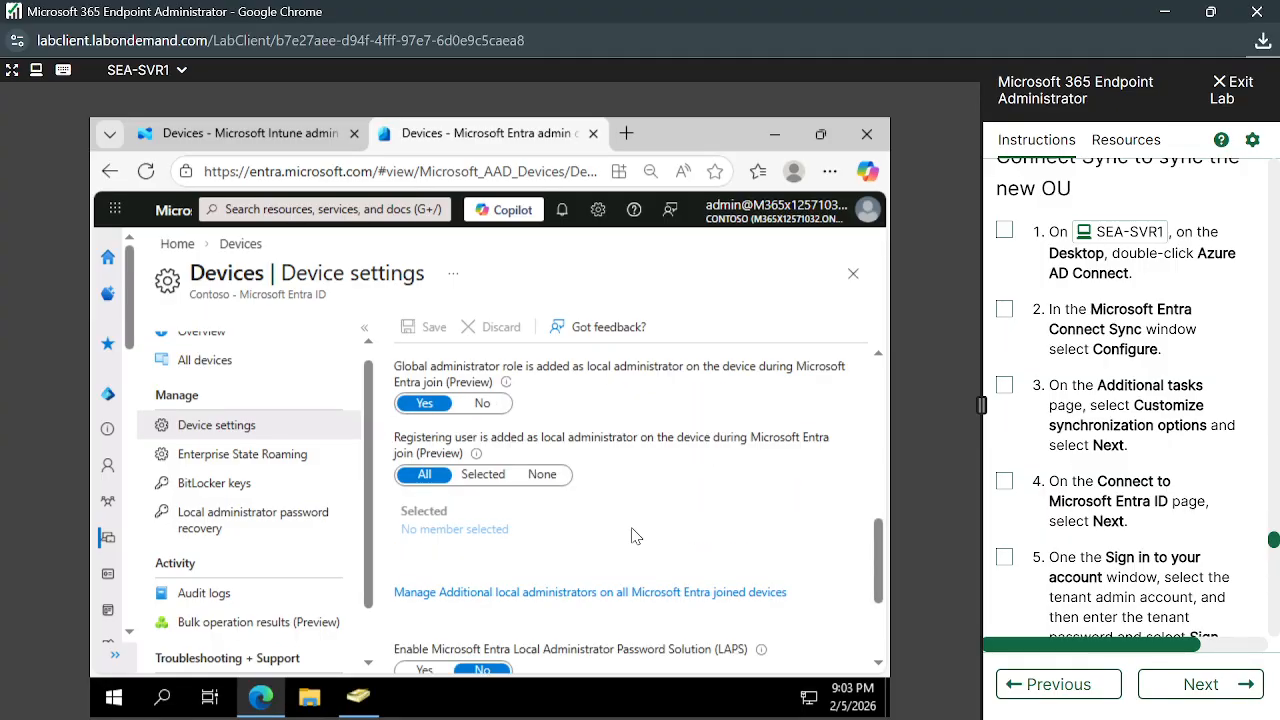
scroll(631, 537, up, 1)
scroll(631, 537, up, 5)
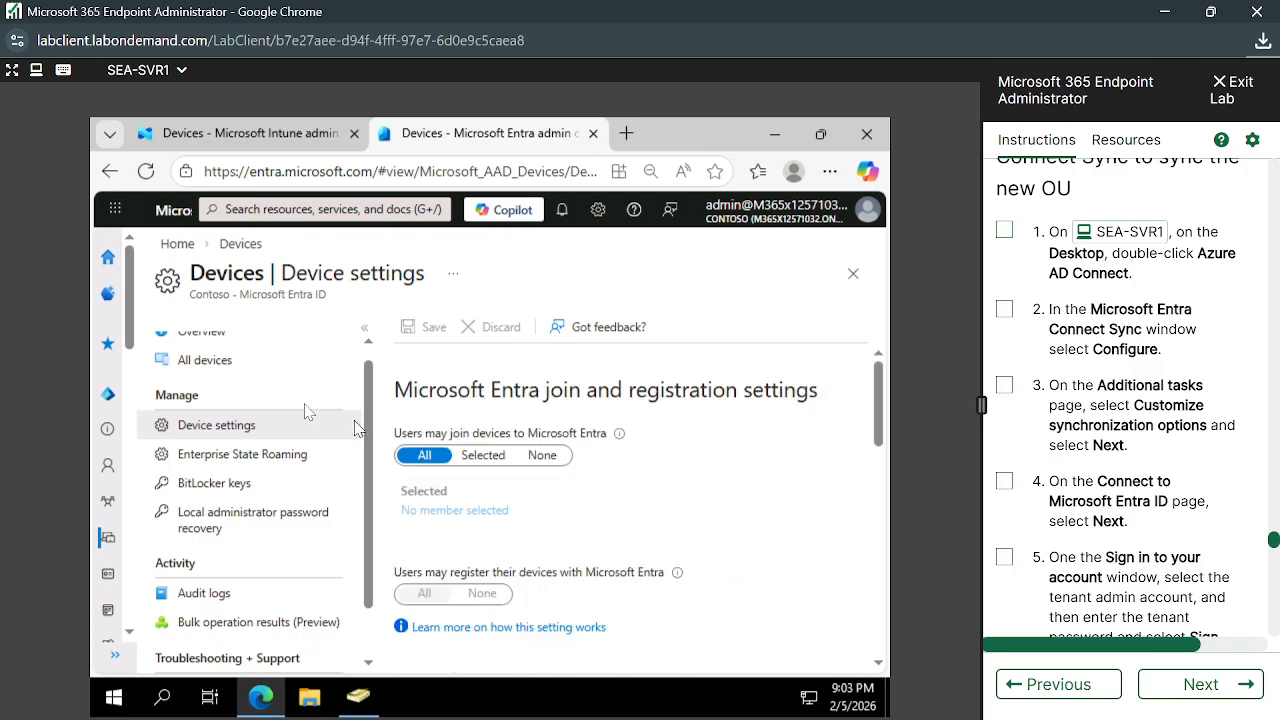
click(204, 362)
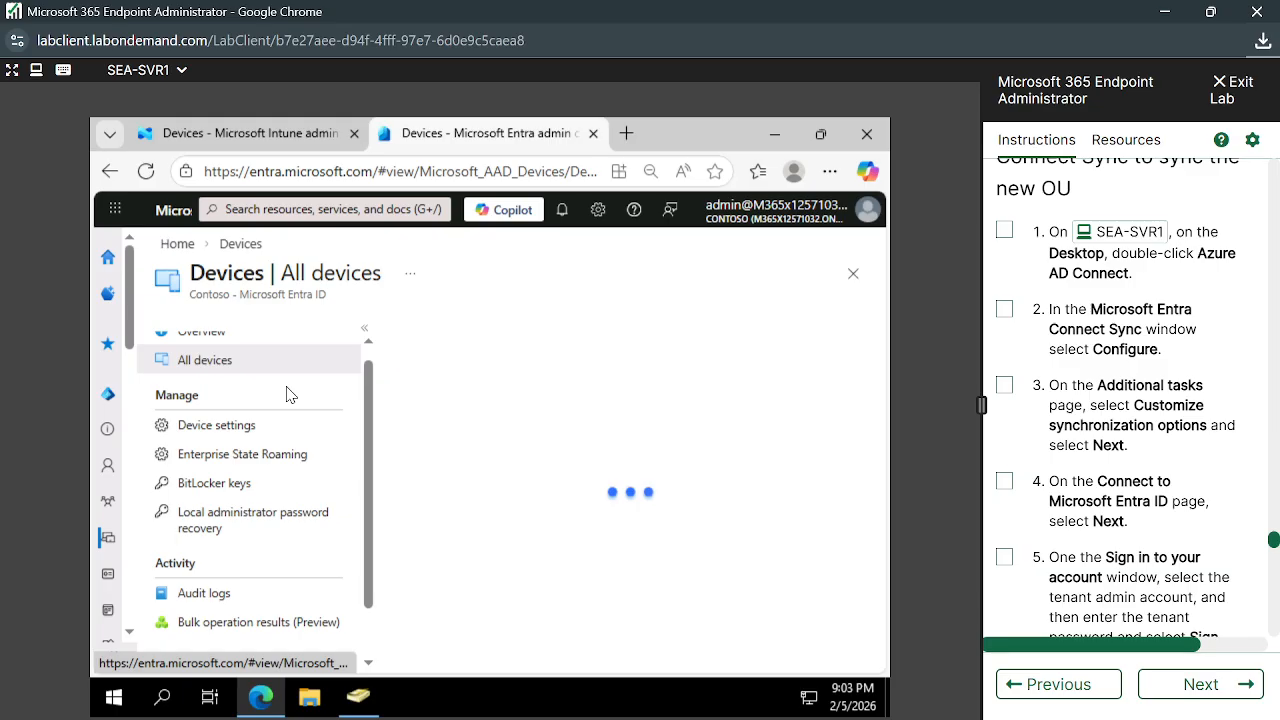
In the Intune admin center, open Devices > Enrollment to show the Windows enrollment options
click(229, 140)
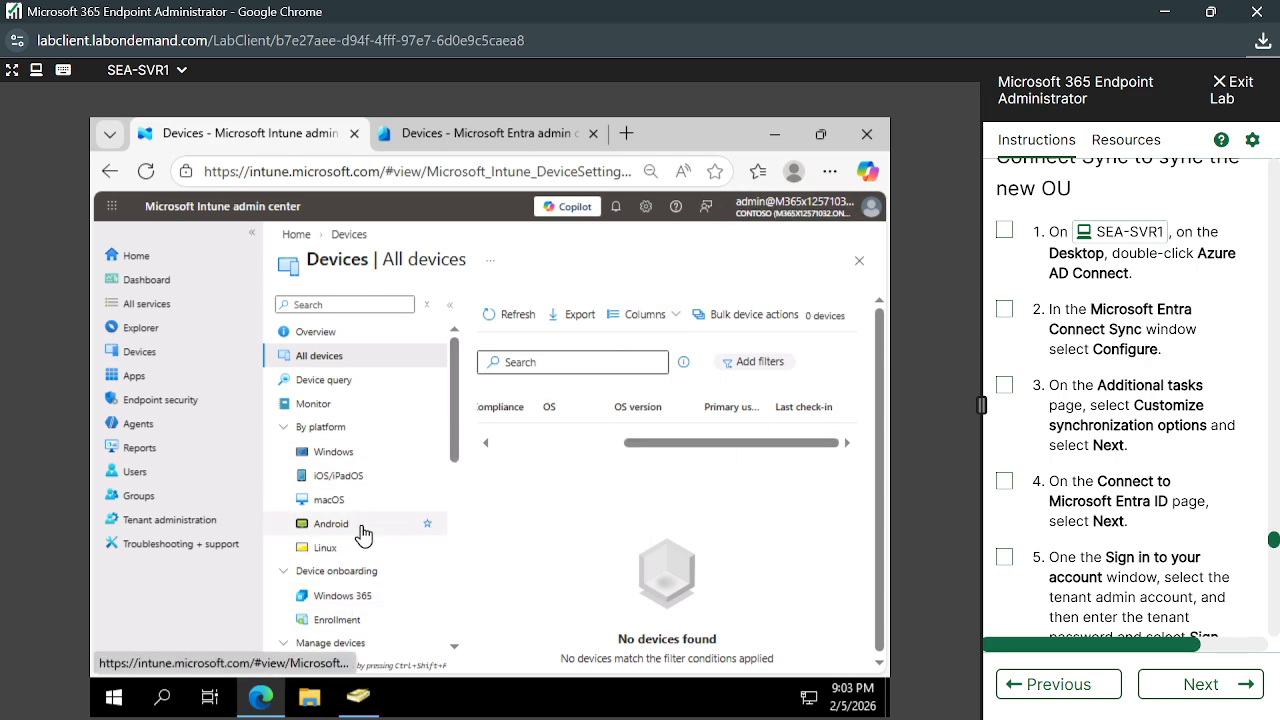
scroll(363, 531, down, 2)
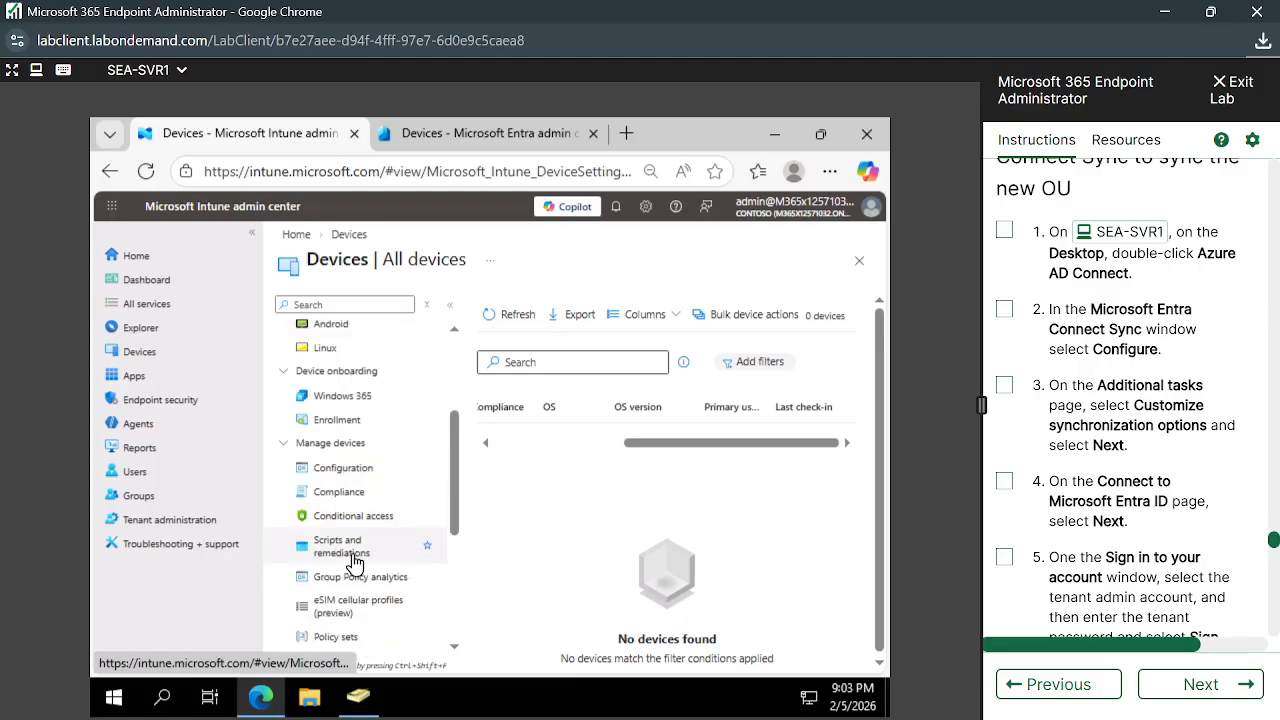
click(337, 421)
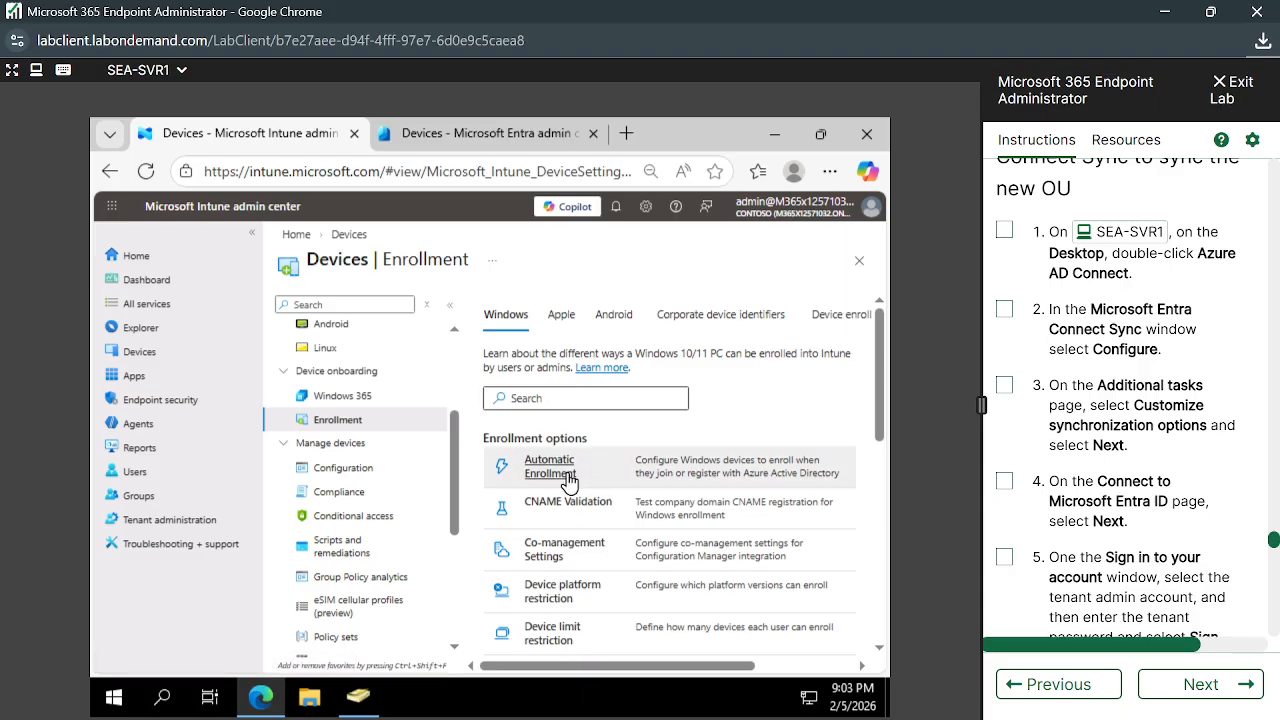
click(377, 348)
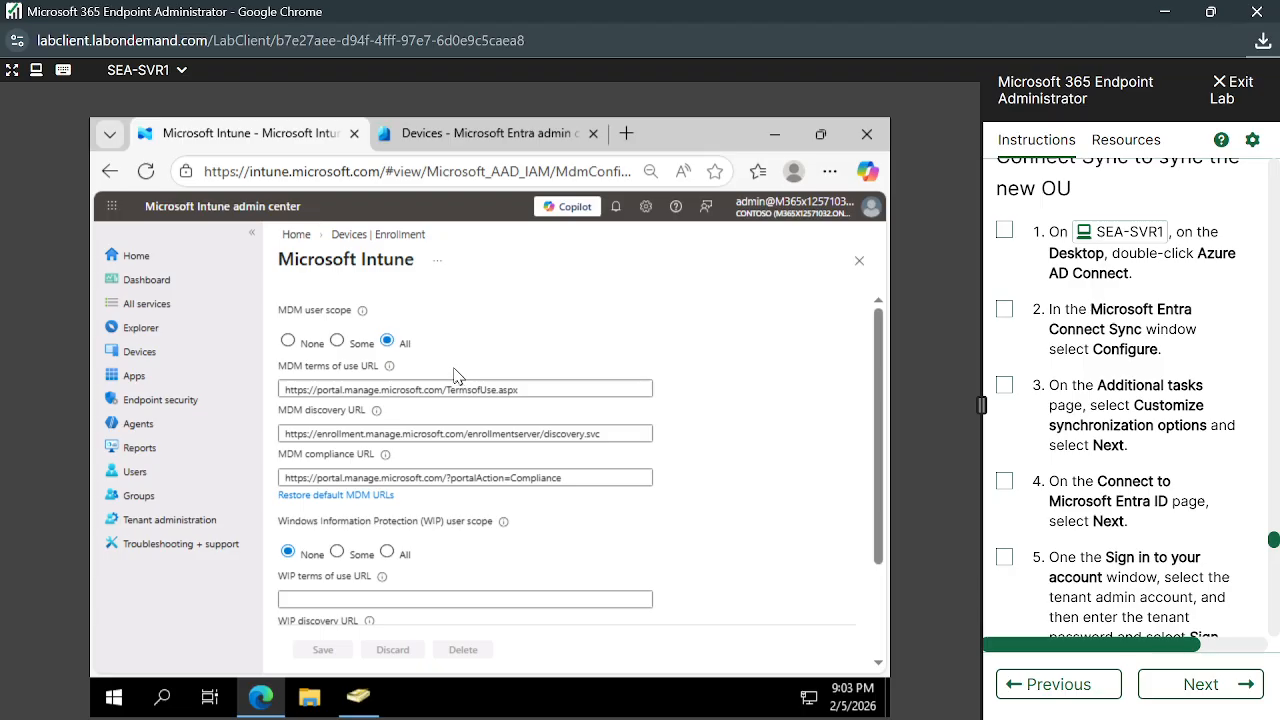
scroll(478, 363, down, 2)
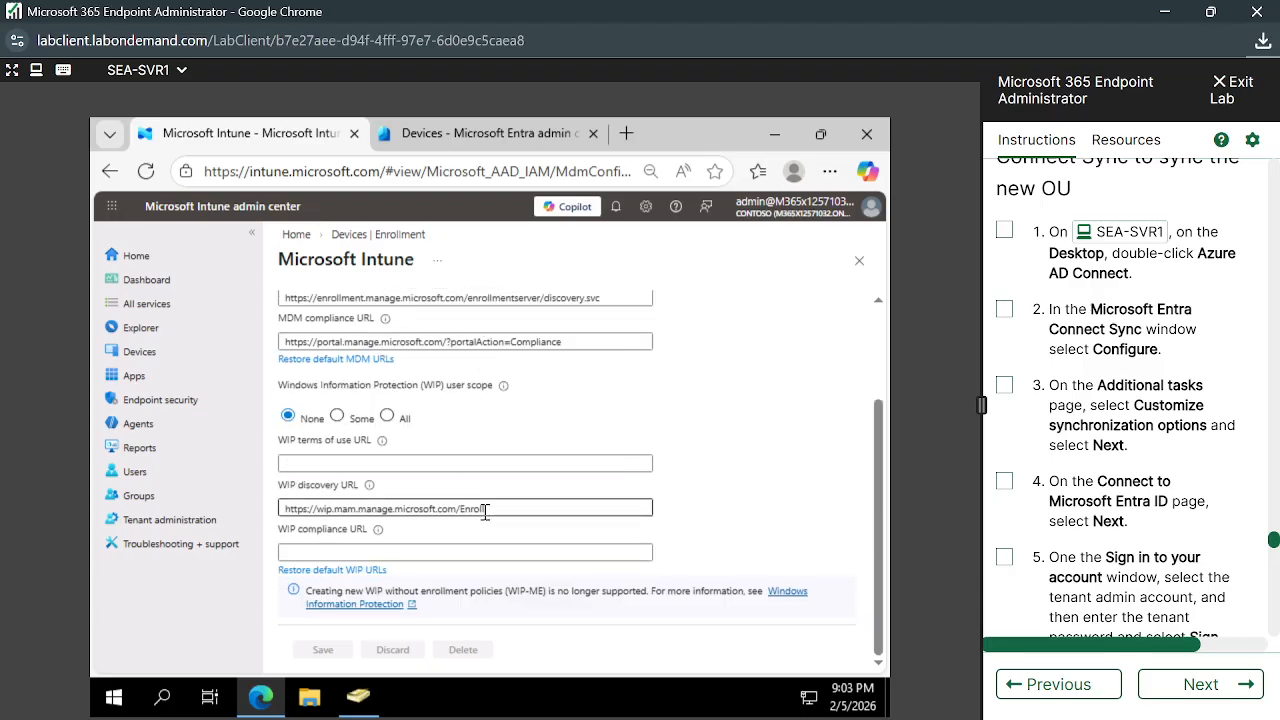
scroll(485, 511, up, 2)
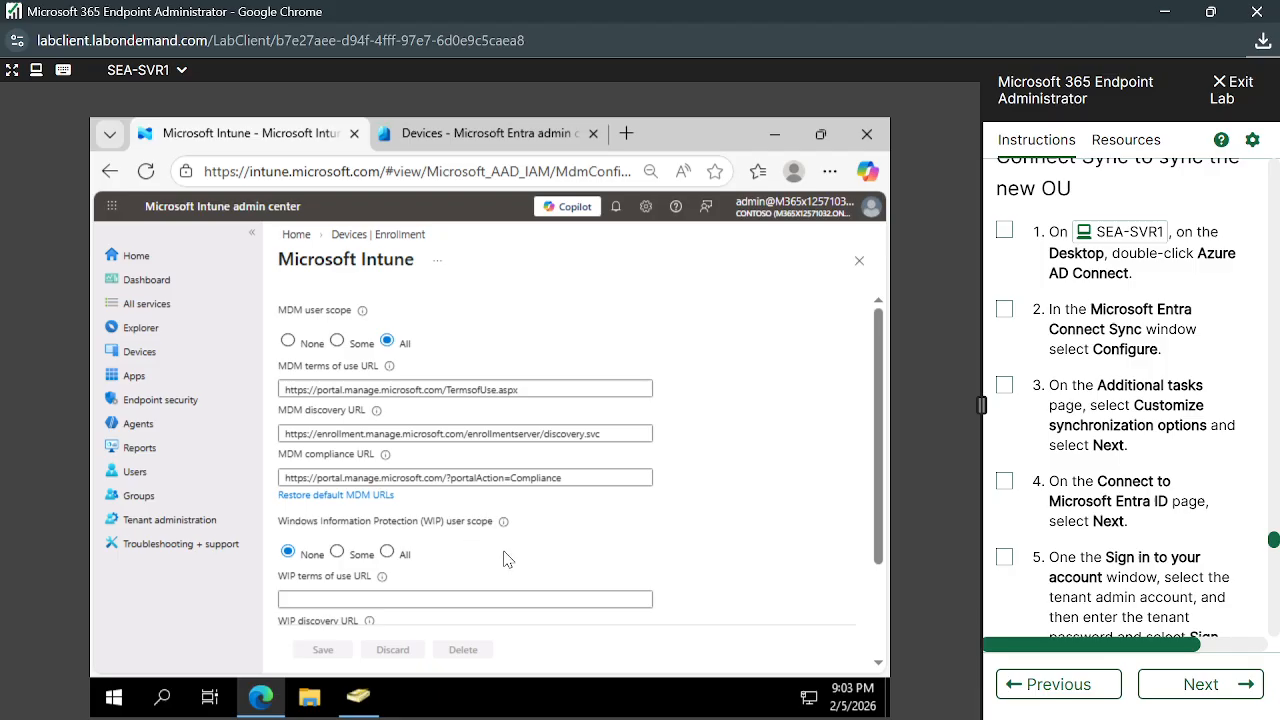
scroll(507, 559, down, 2)
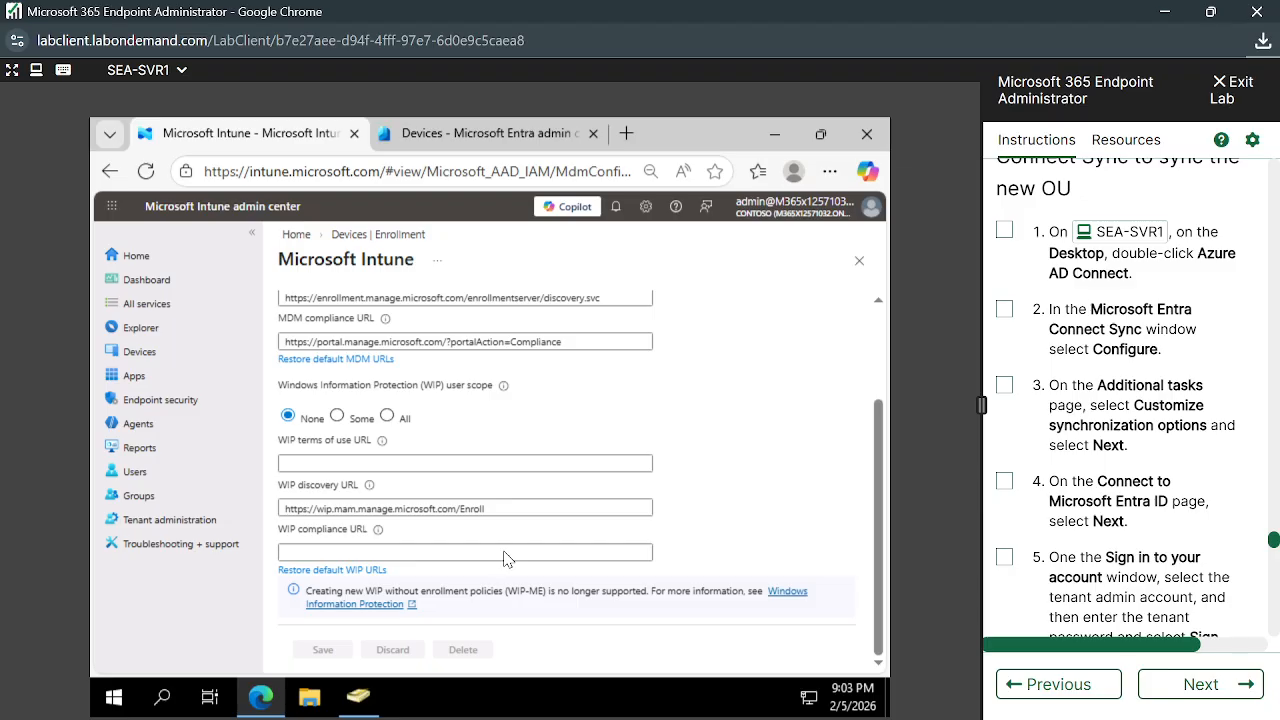
scroll(509, 415, up, 2)
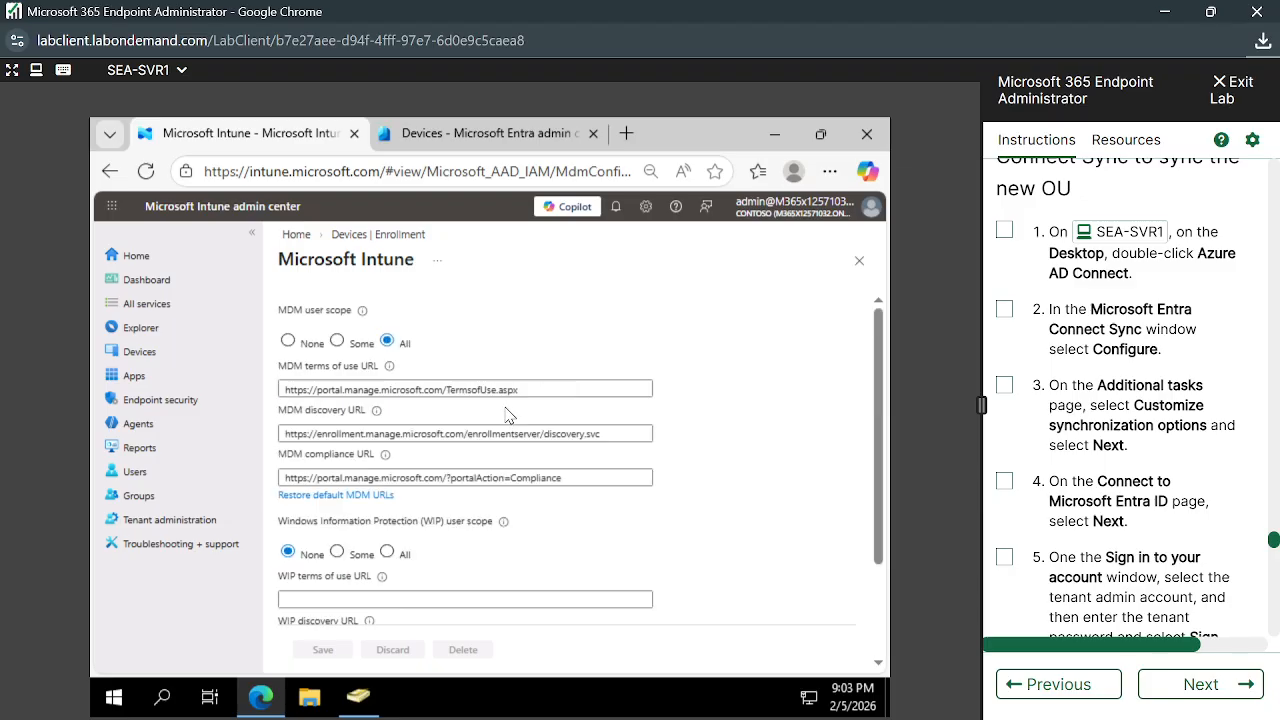
scroll(556, 546, down, 2)
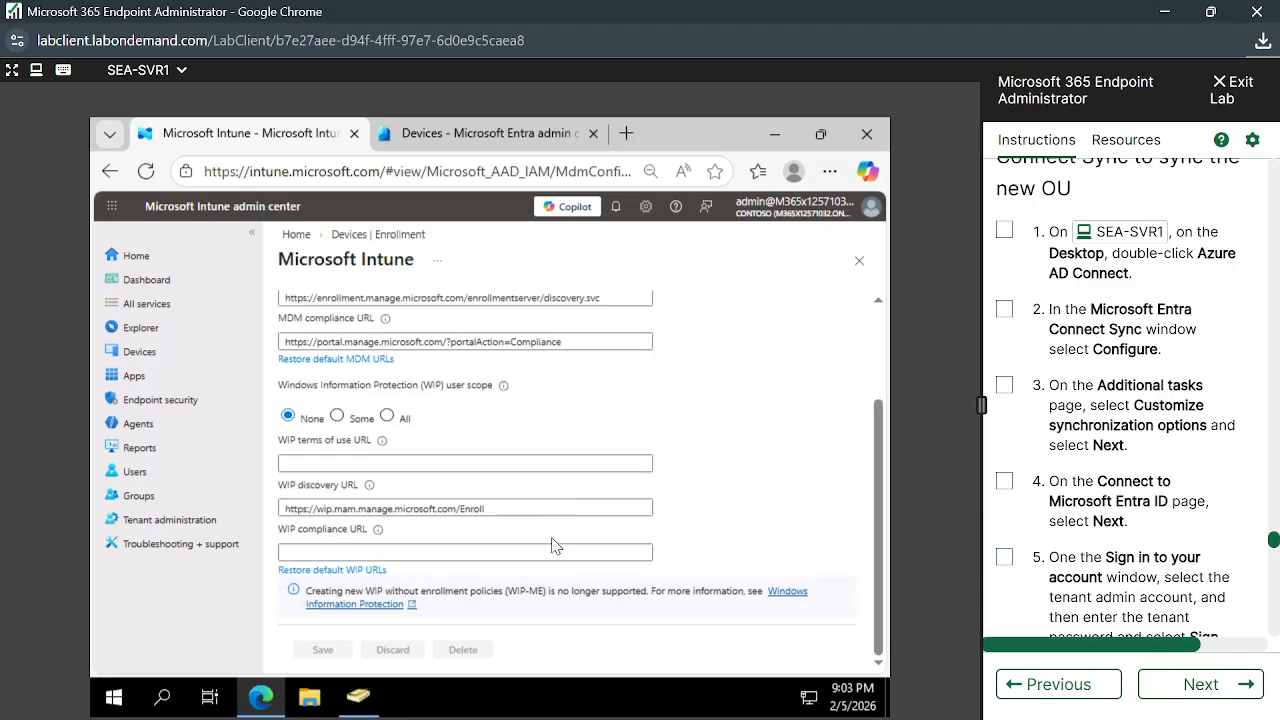
scroll(556, 546, up, 2)
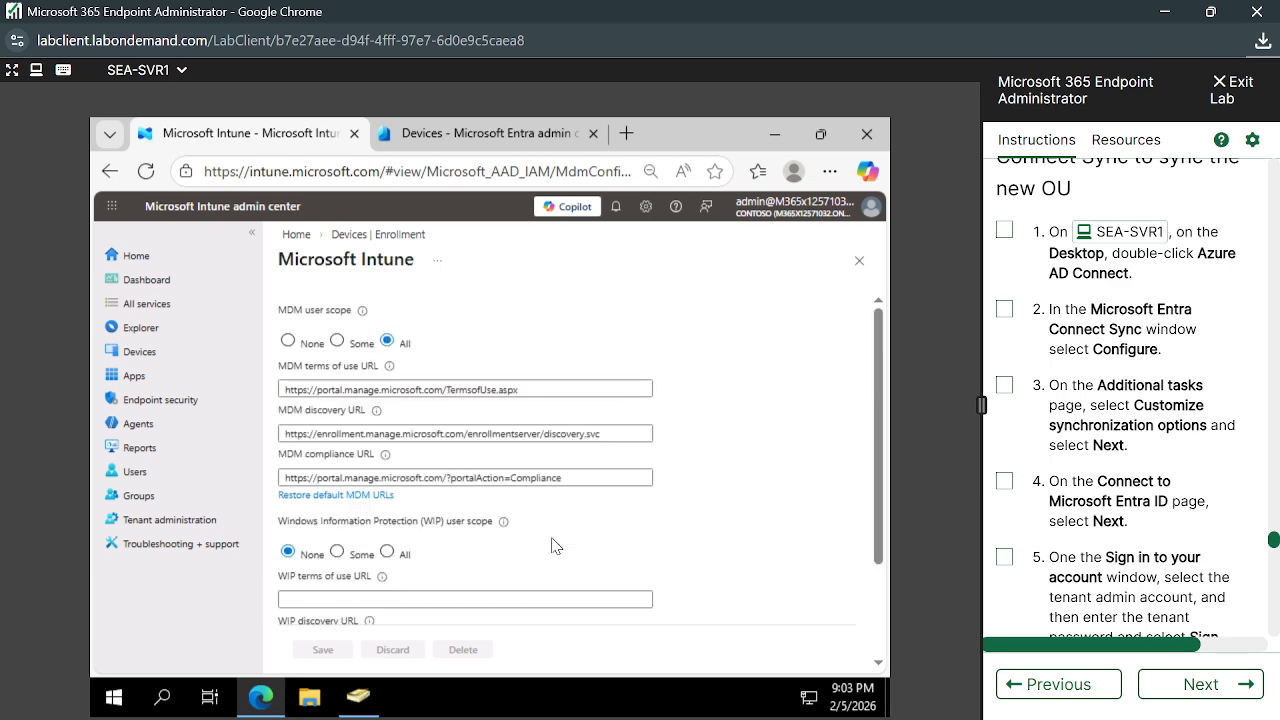
click(288, 341)
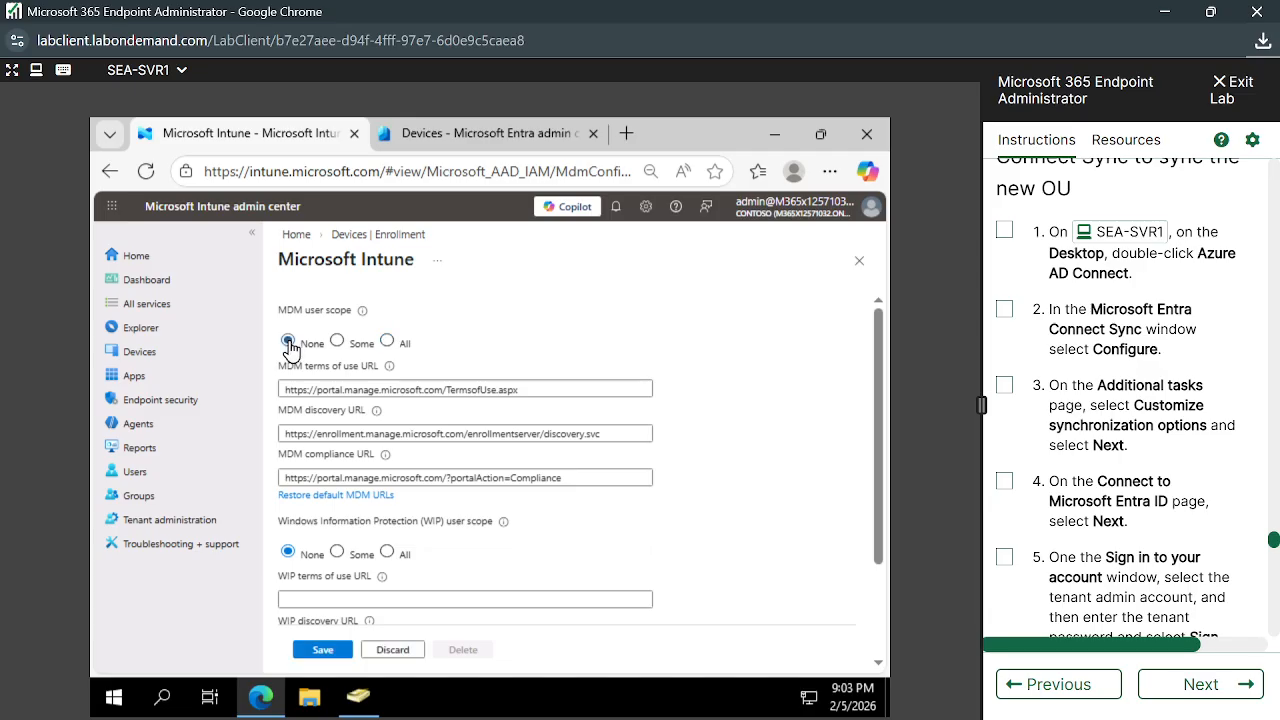
click(388, 343)
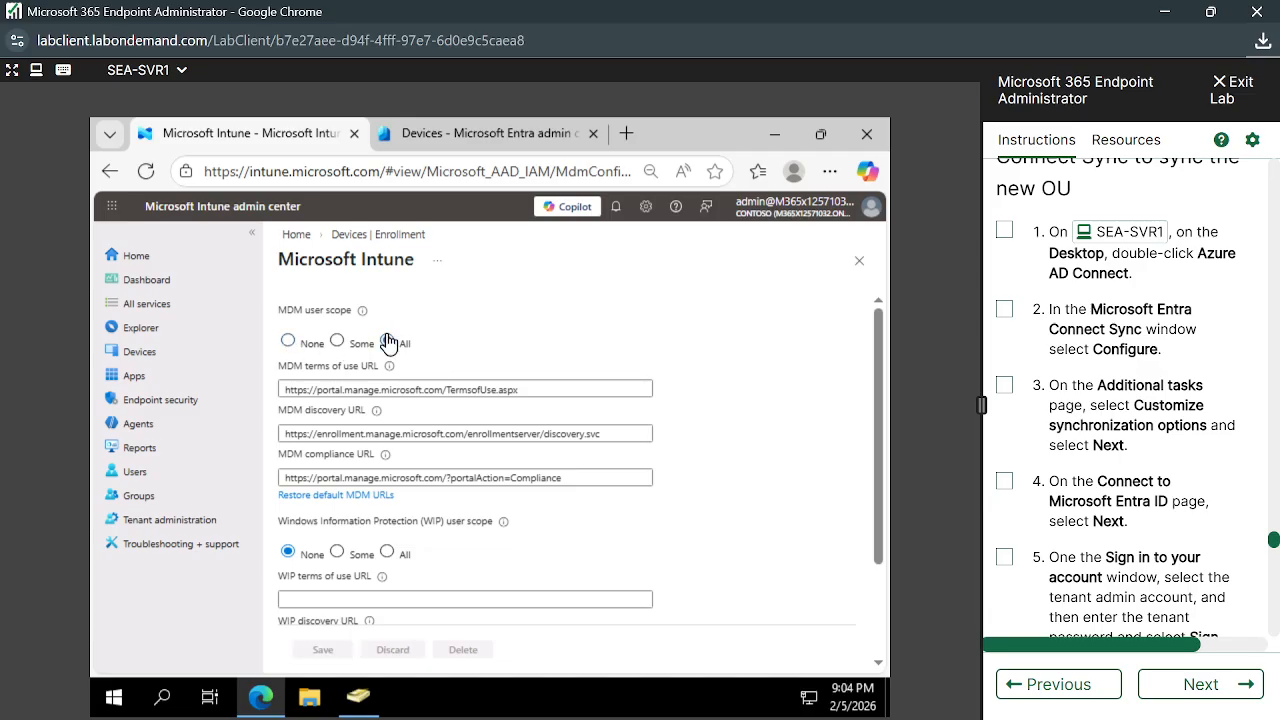
scroll(498, 545, down, 2)
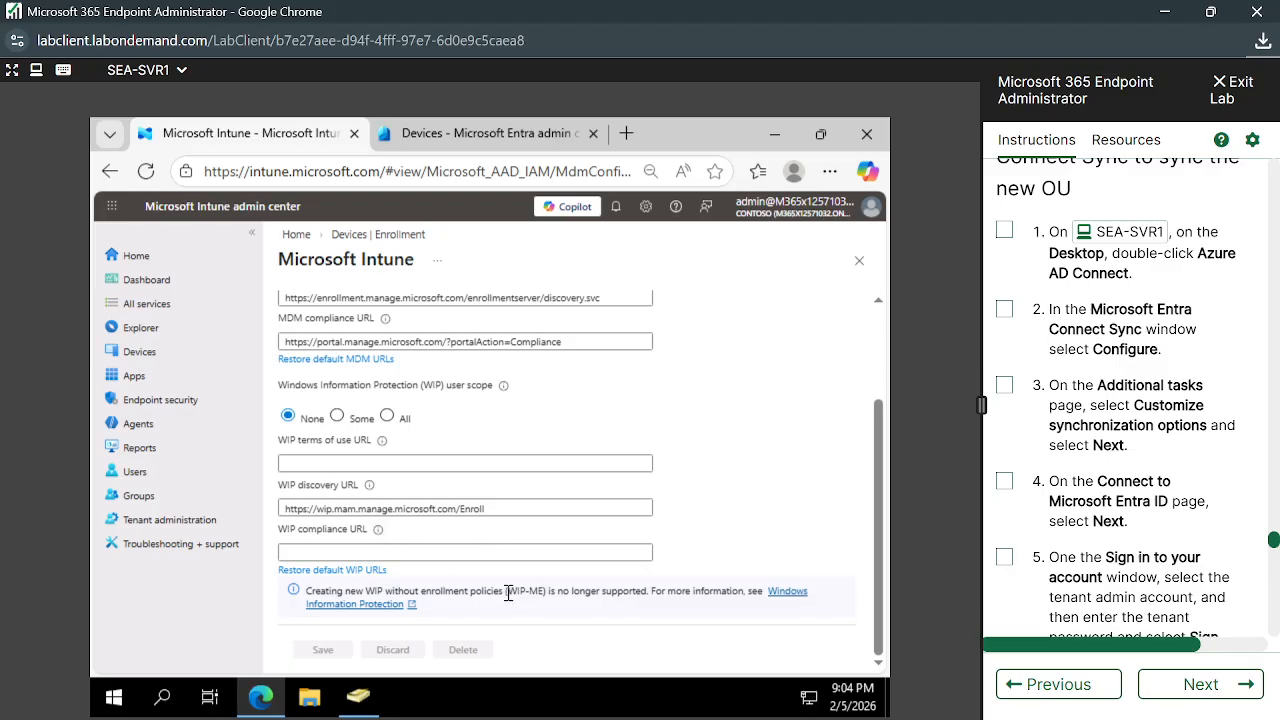
scroll(474, 400, up, 2)
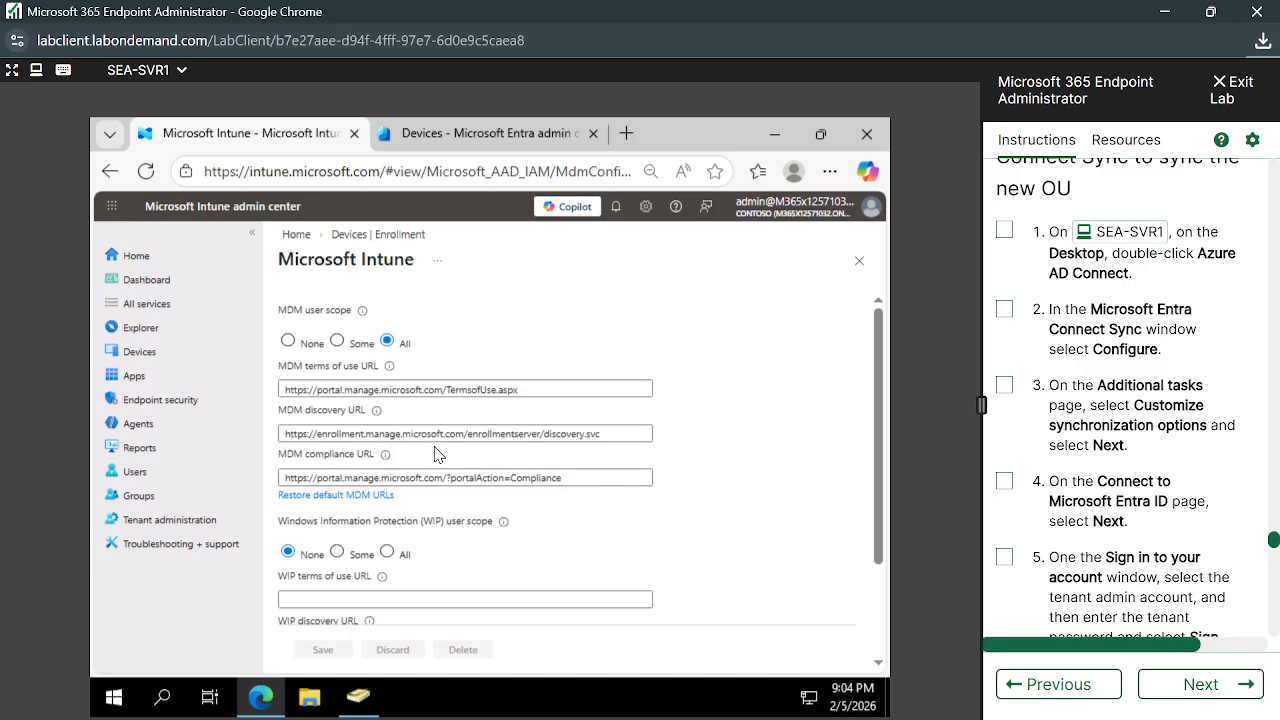
scroll(437, 456, down, 2)
scroll(492, 512, up, 2)
click(376, 235)
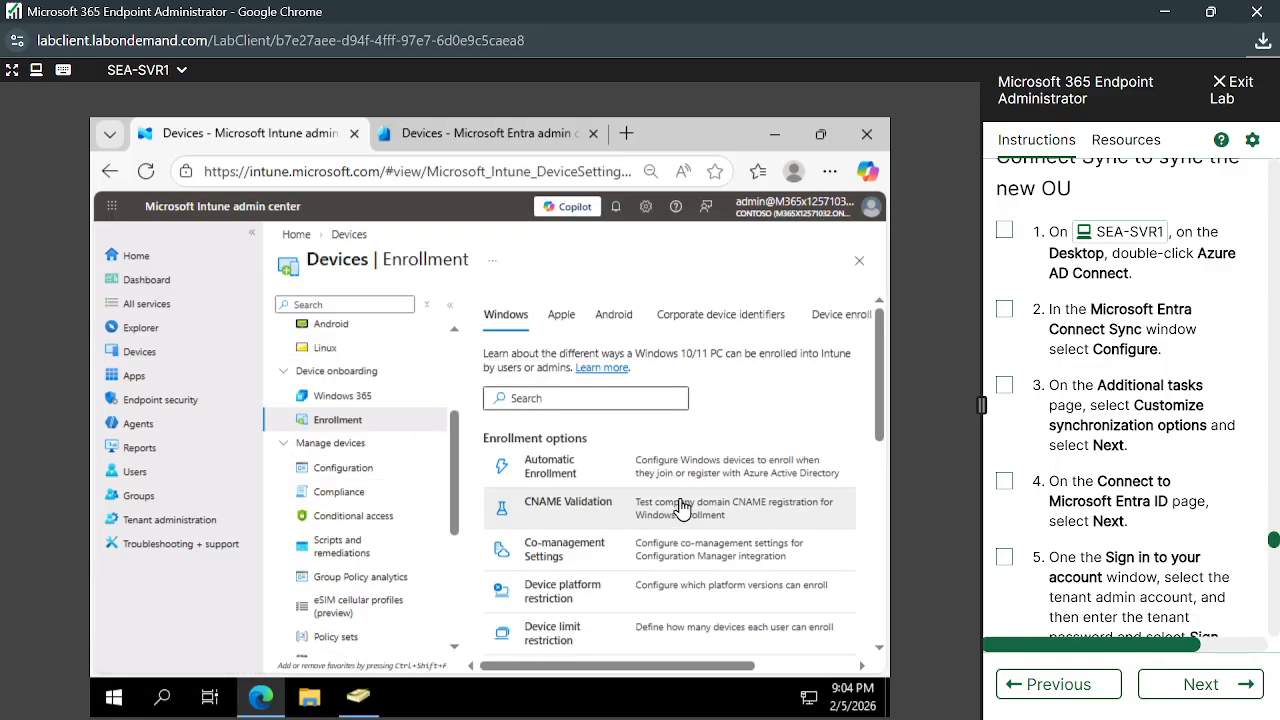
Check Device preparation policies (0 items), then return to the Devices Enrollment page
scroll(706, 421, down, 2)
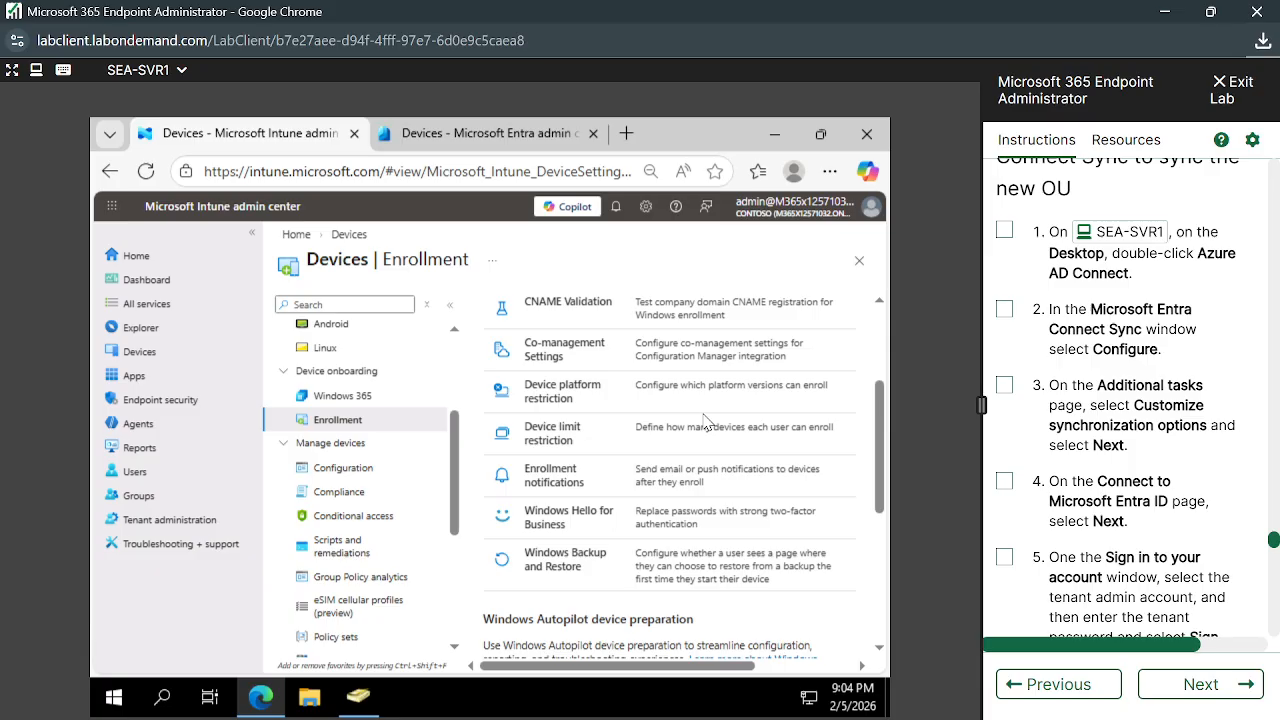
scroll(706, 421, down, 3)
scroll(706, 421, up, 5)
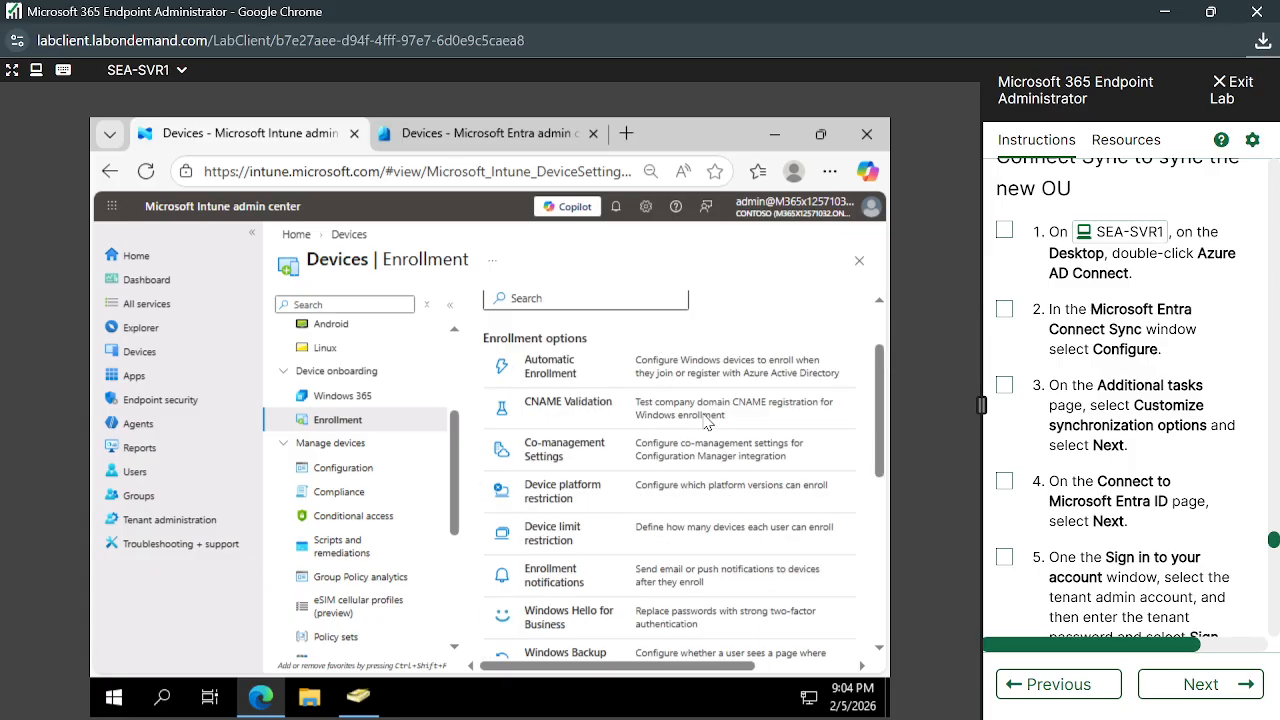
scroll(706, 421, down, 3)
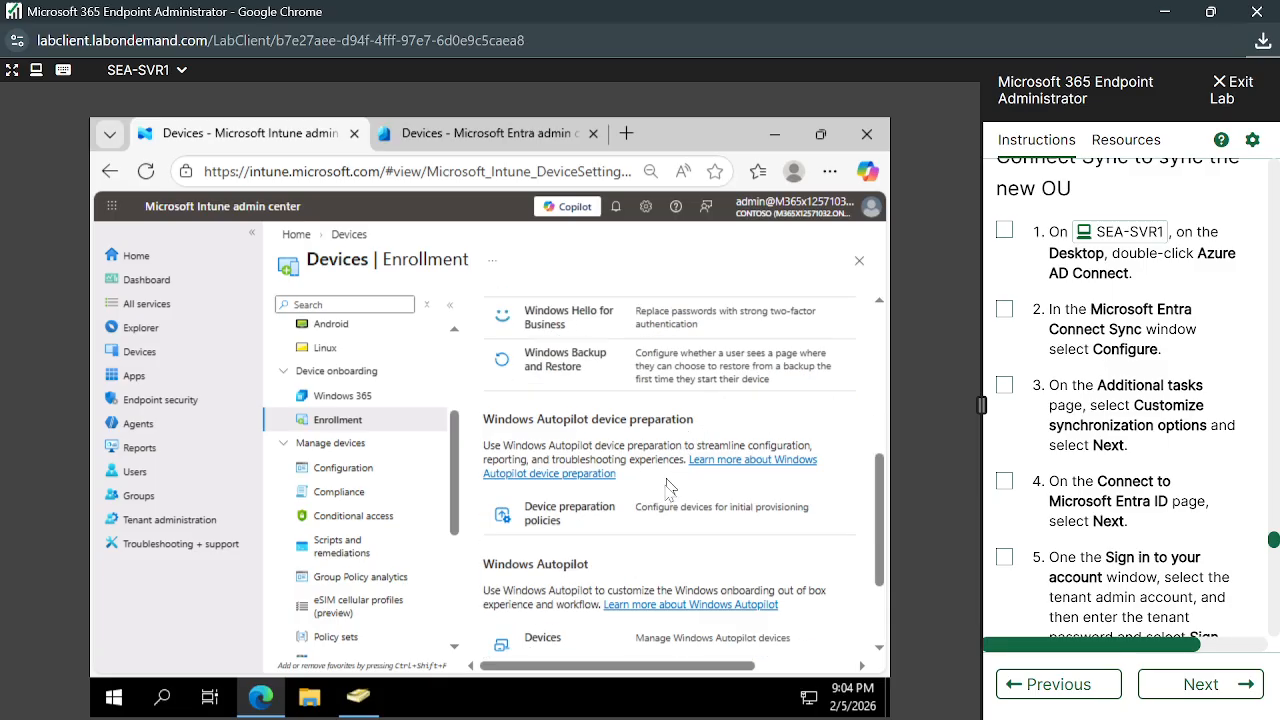
scroll(668, 487, down, 2)
scroll(657, 547, up, 5)
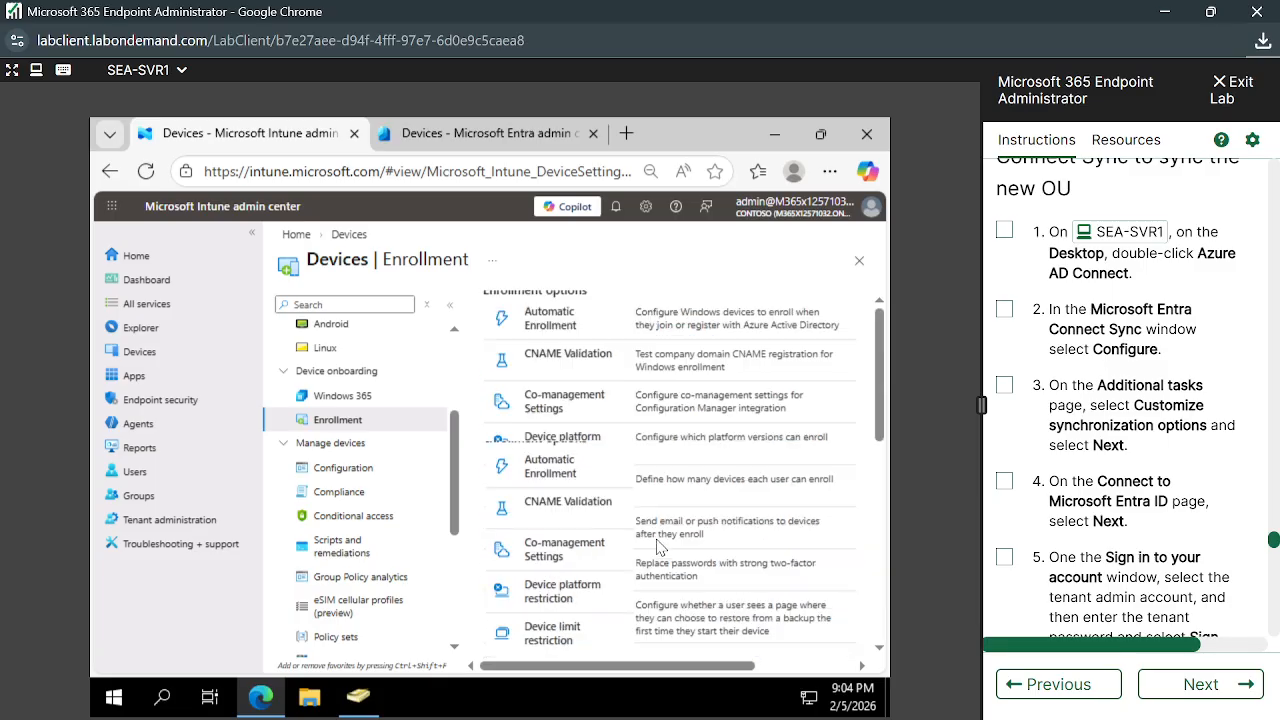
scroll(657, 547, up, 2)
scroll(657, 547, down, 5)
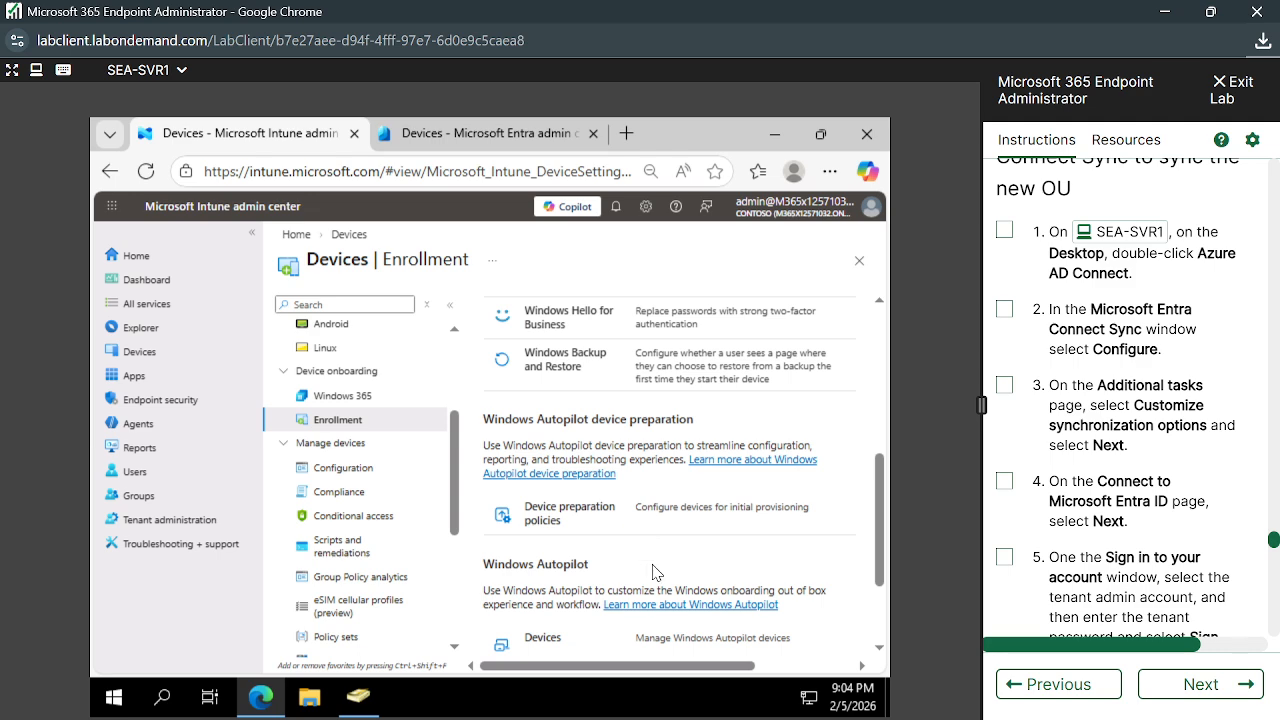
click(550, 522)
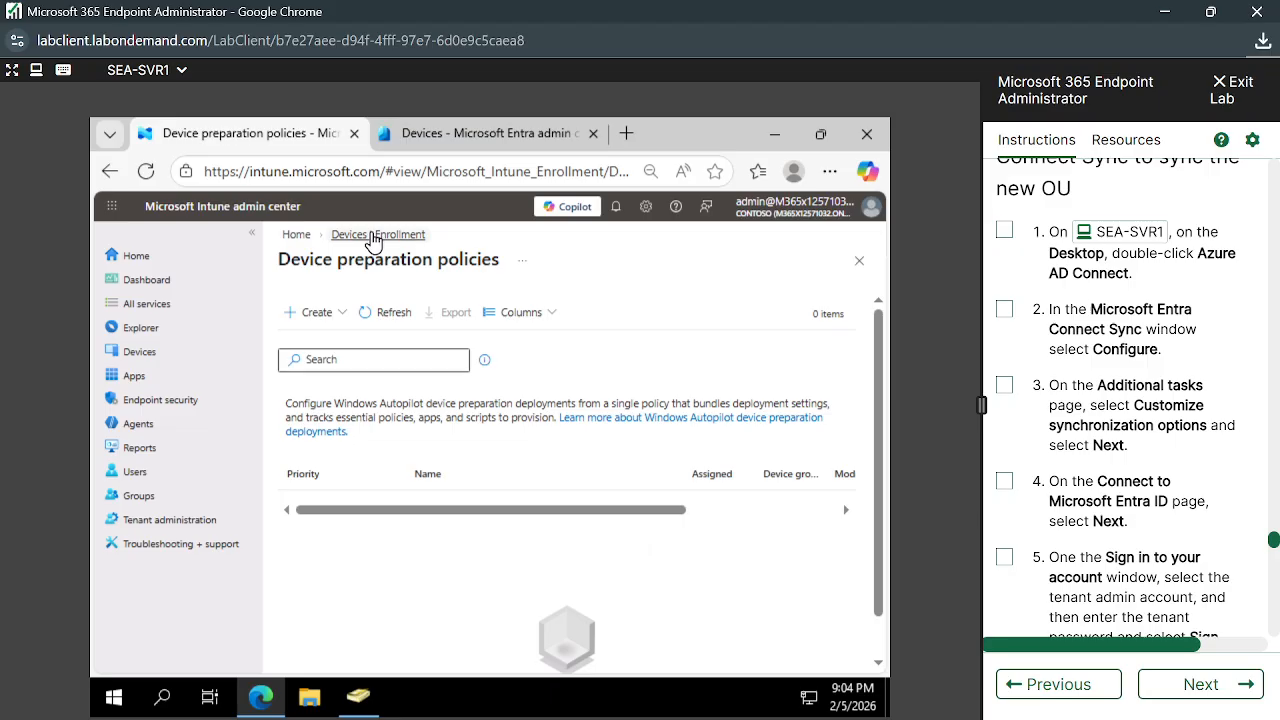
click(362, 235)
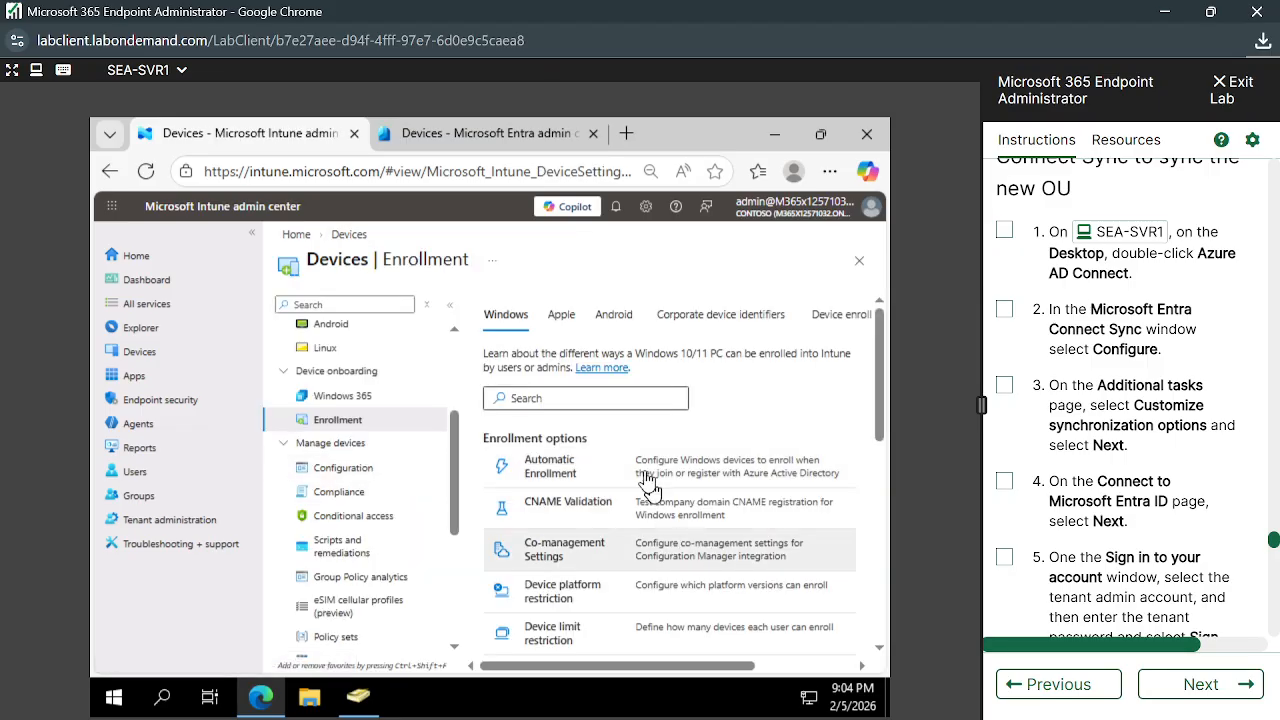
scroll(432, 416, up, 3)
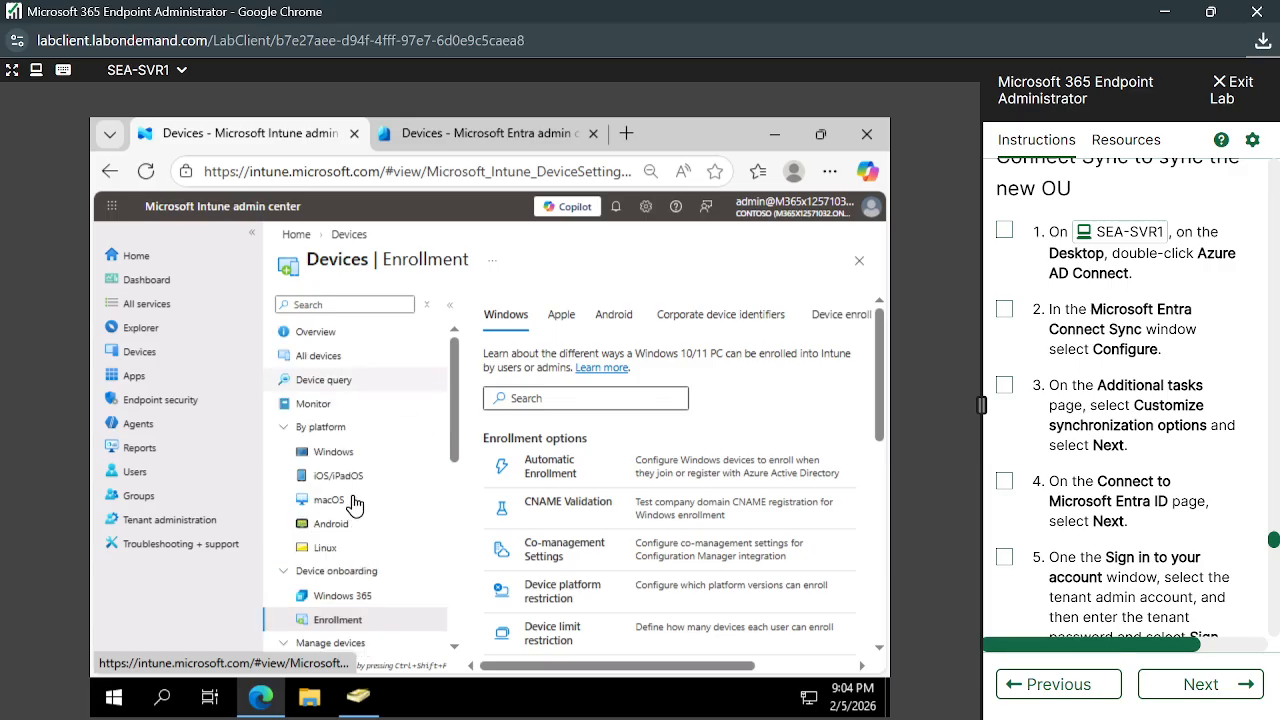
Refresh the Entra All devices list and open Device settings
click(478, 133)
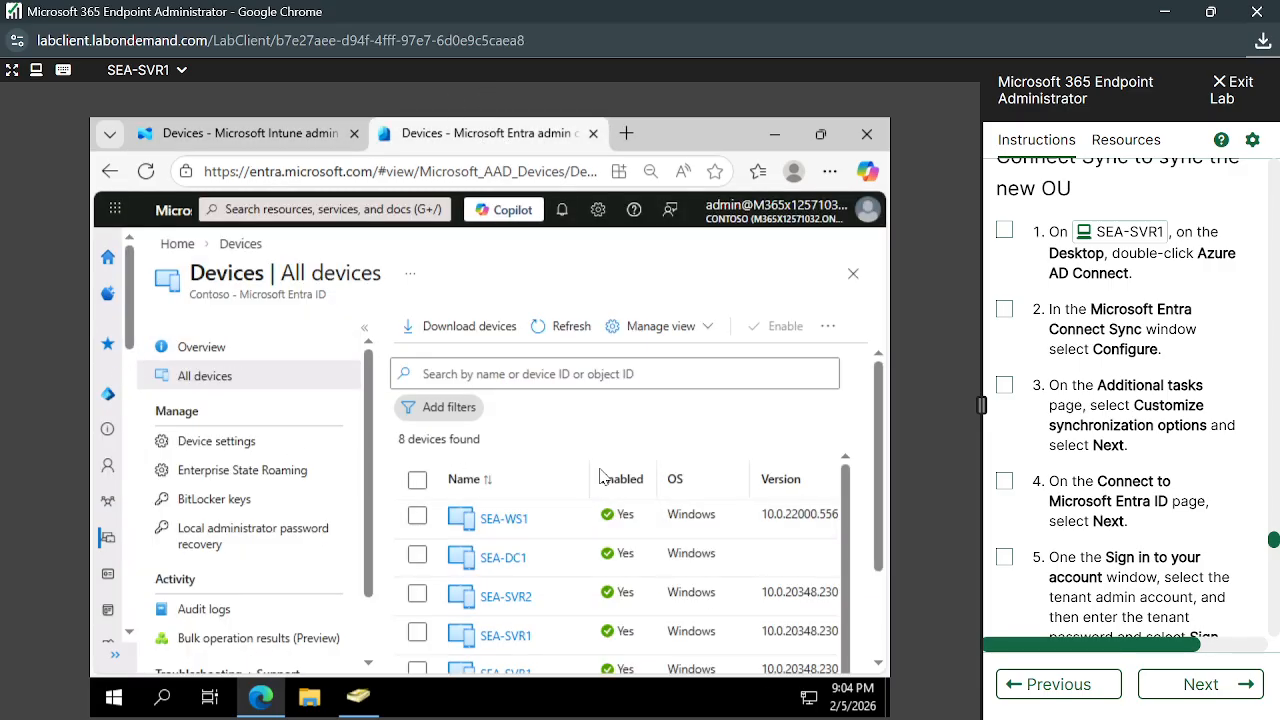
click(545, 330)
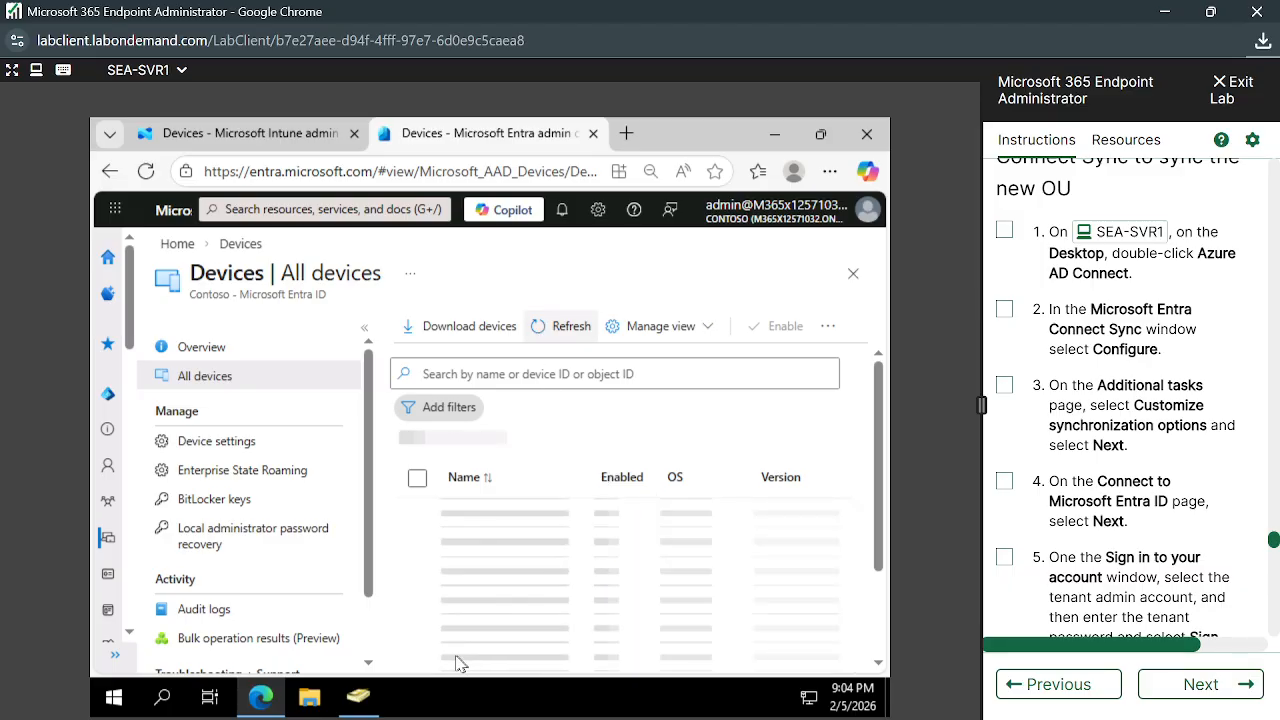
click(216, 441)
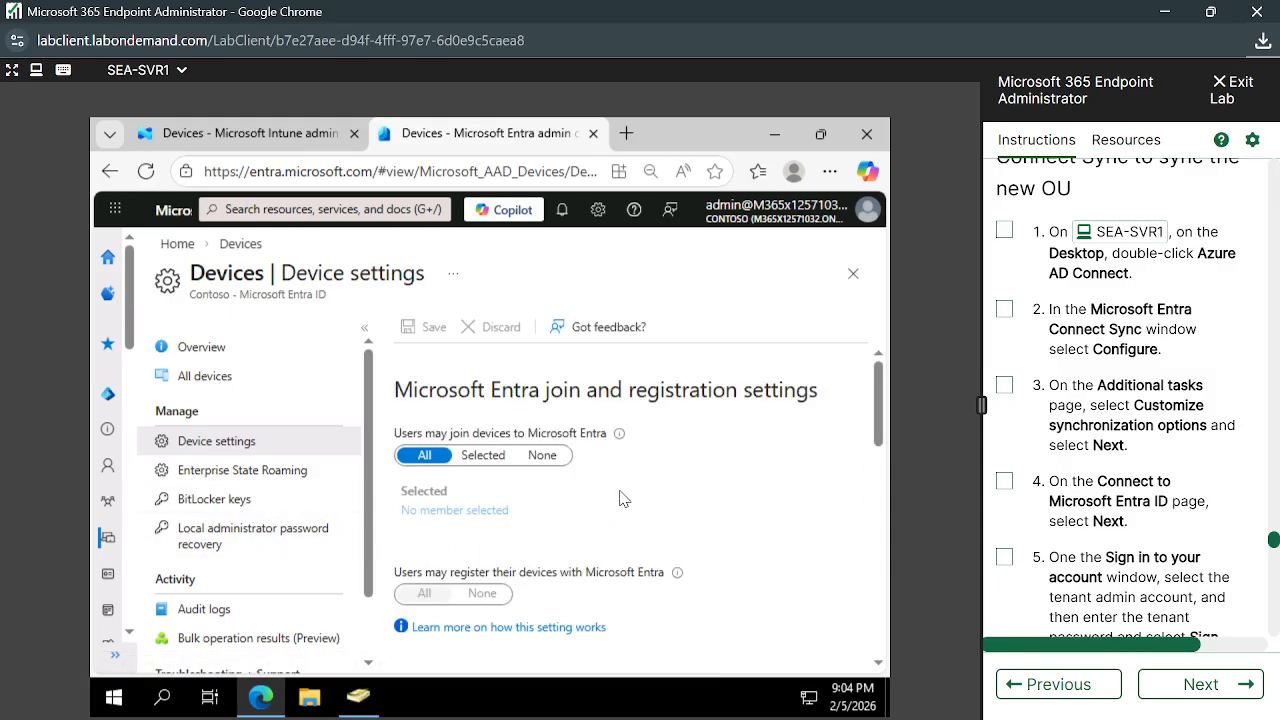
scroll(620, 498, down, 1)
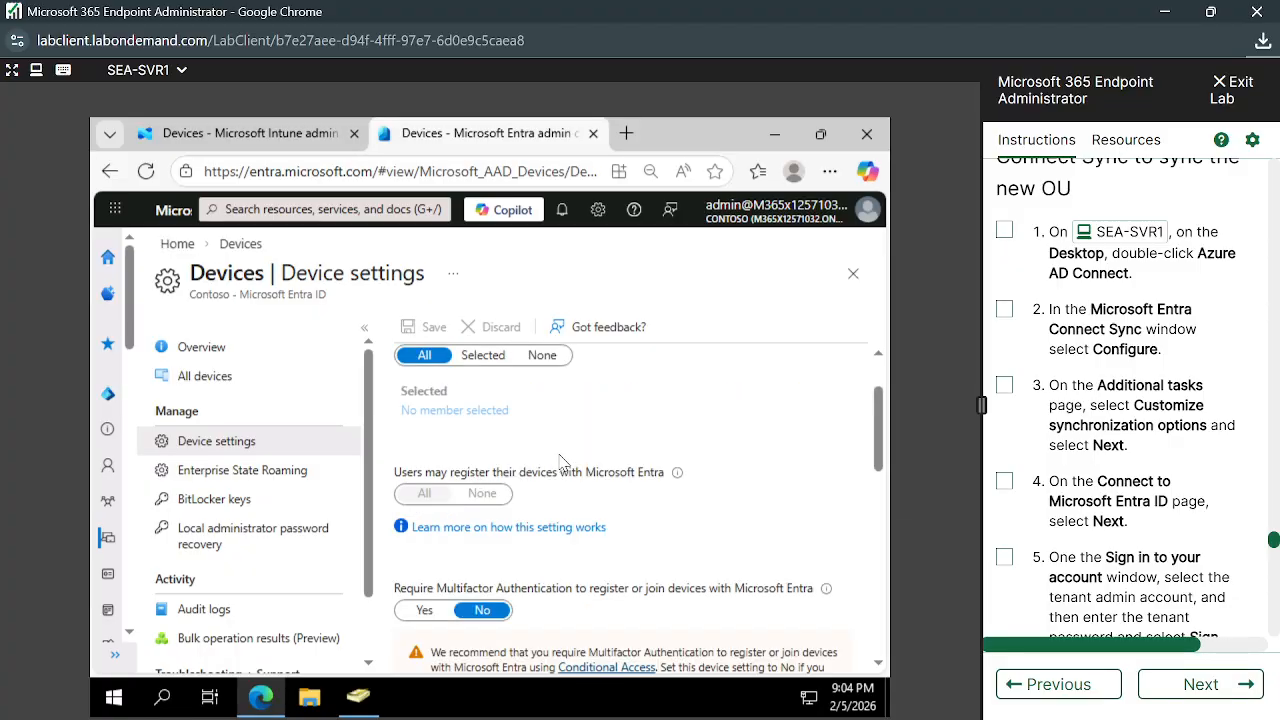
scroll(563, 462, up, 1)
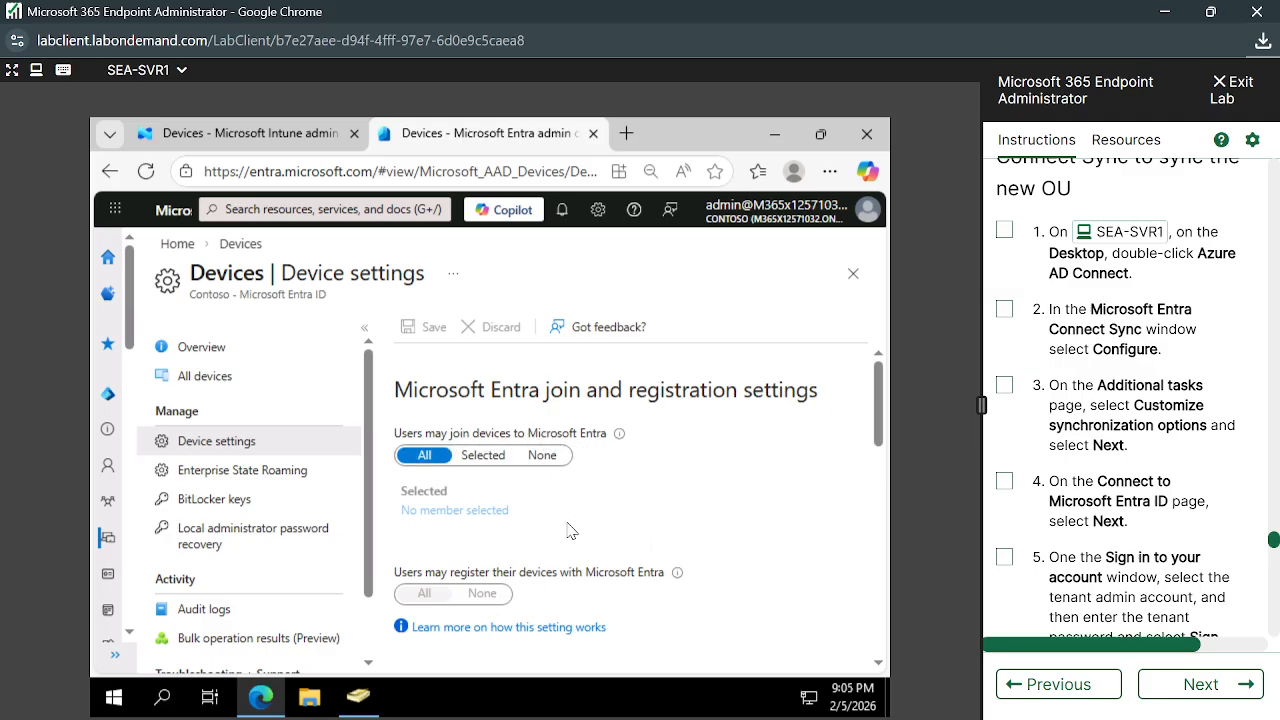
Review Device settings down to Other settings, where LAPS and BitLocker key recovery restriction are No
scroll(571, 528, down, 1)
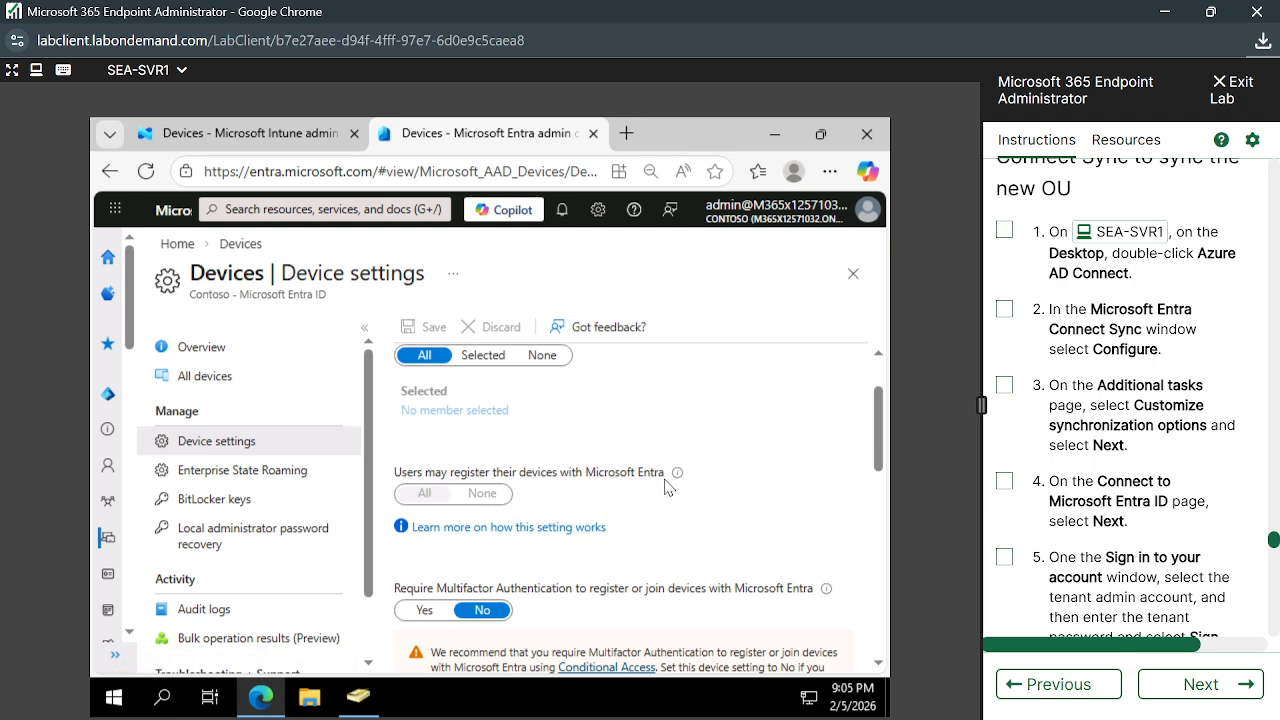
scroll(645, 490, down, 1)
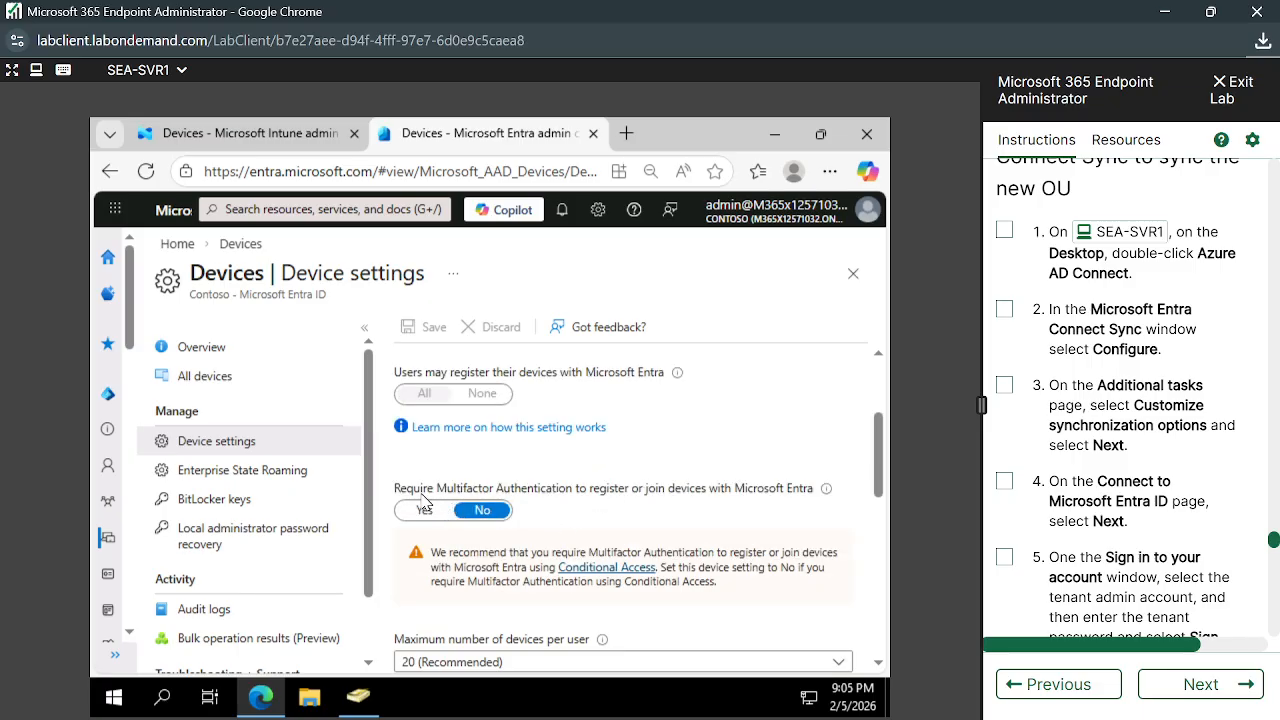
scroll(570, 442, up, 2)
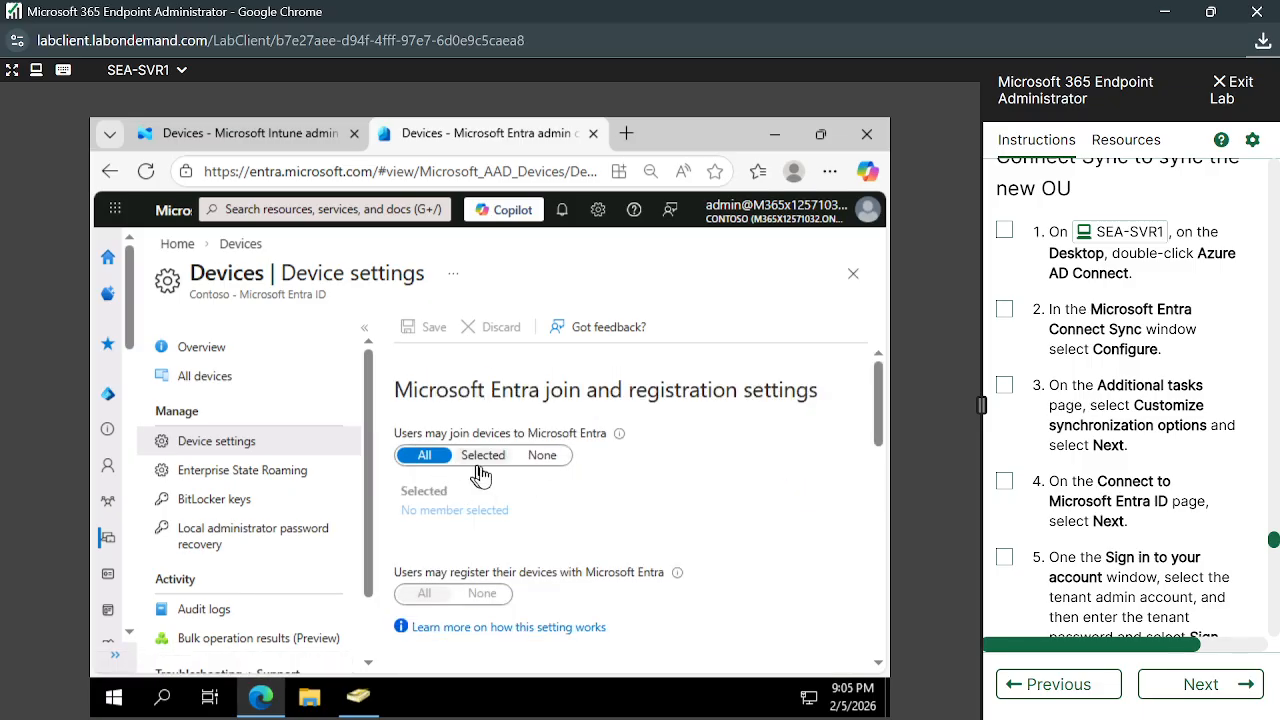
scroll(492, 535, down, 5)
scroll(492, 535, up, 3)
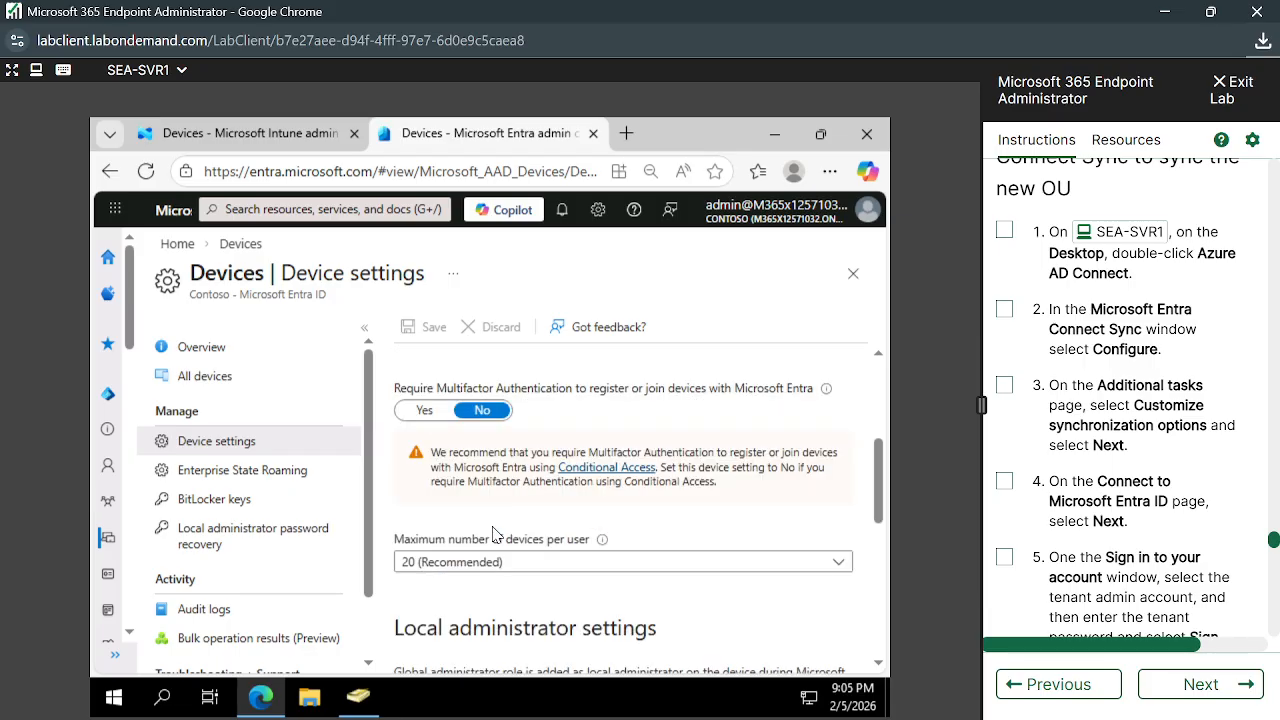
scroll(492, 535, down, 1)
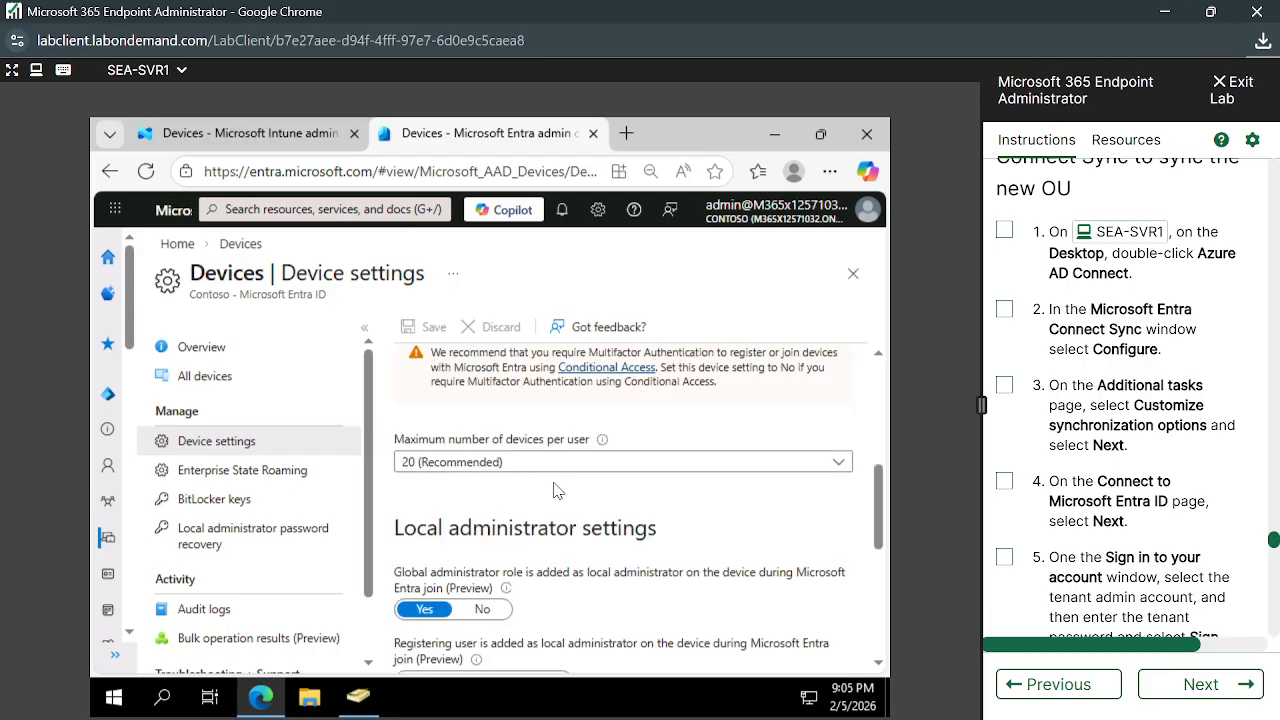
scroll(557, 490, down, 1)
scroll(557, 490, down, 1)
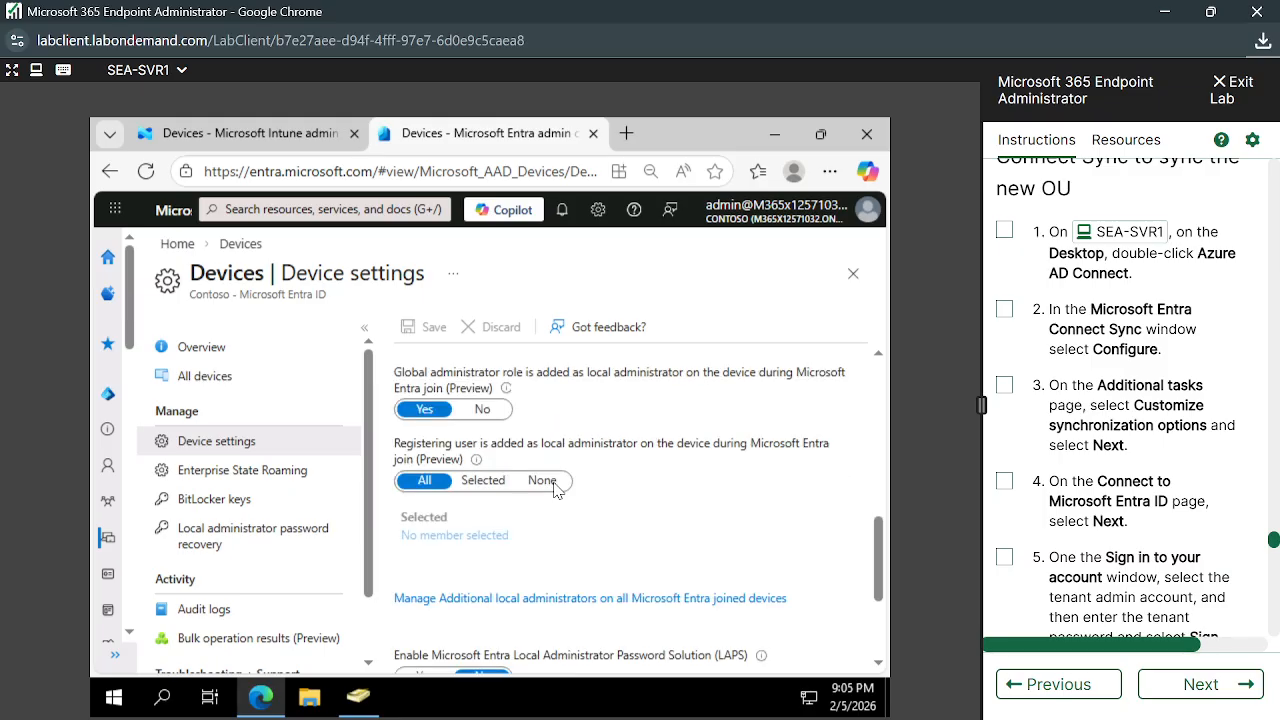
scroll(555, 538, down, 2)
scroll(555, 538, up, 4)
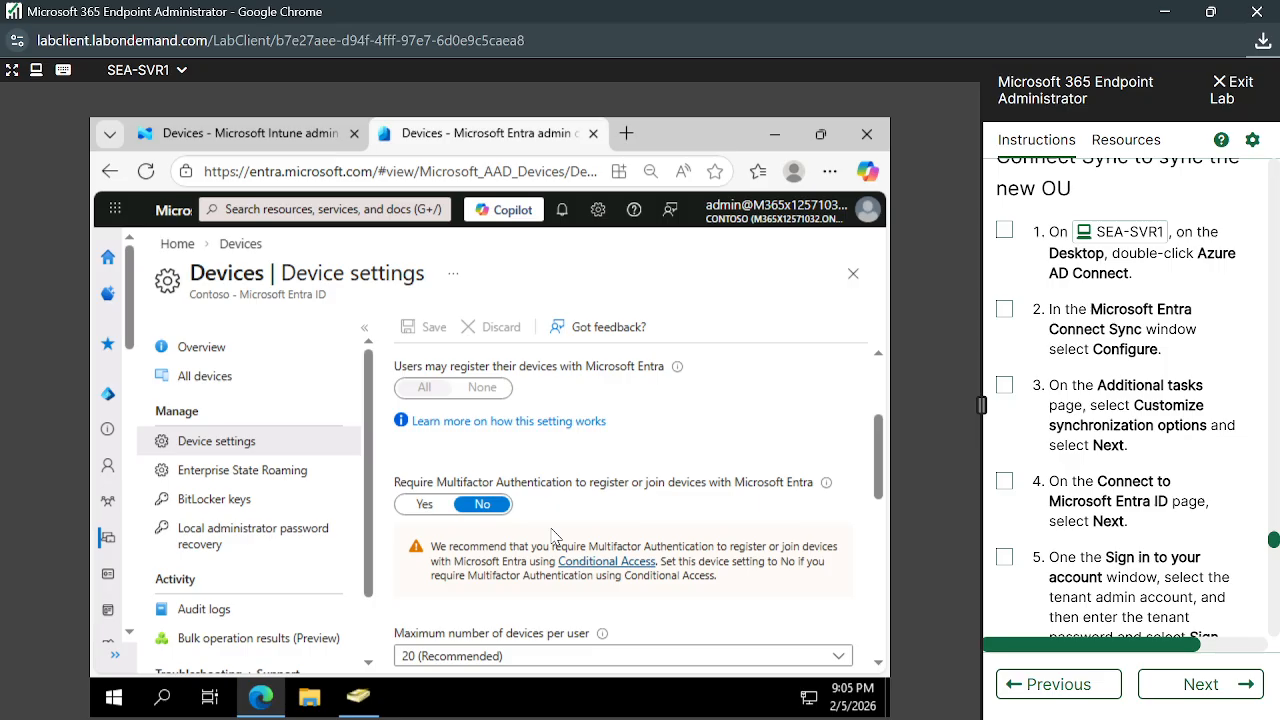
scroll(552, 535, up, 3)
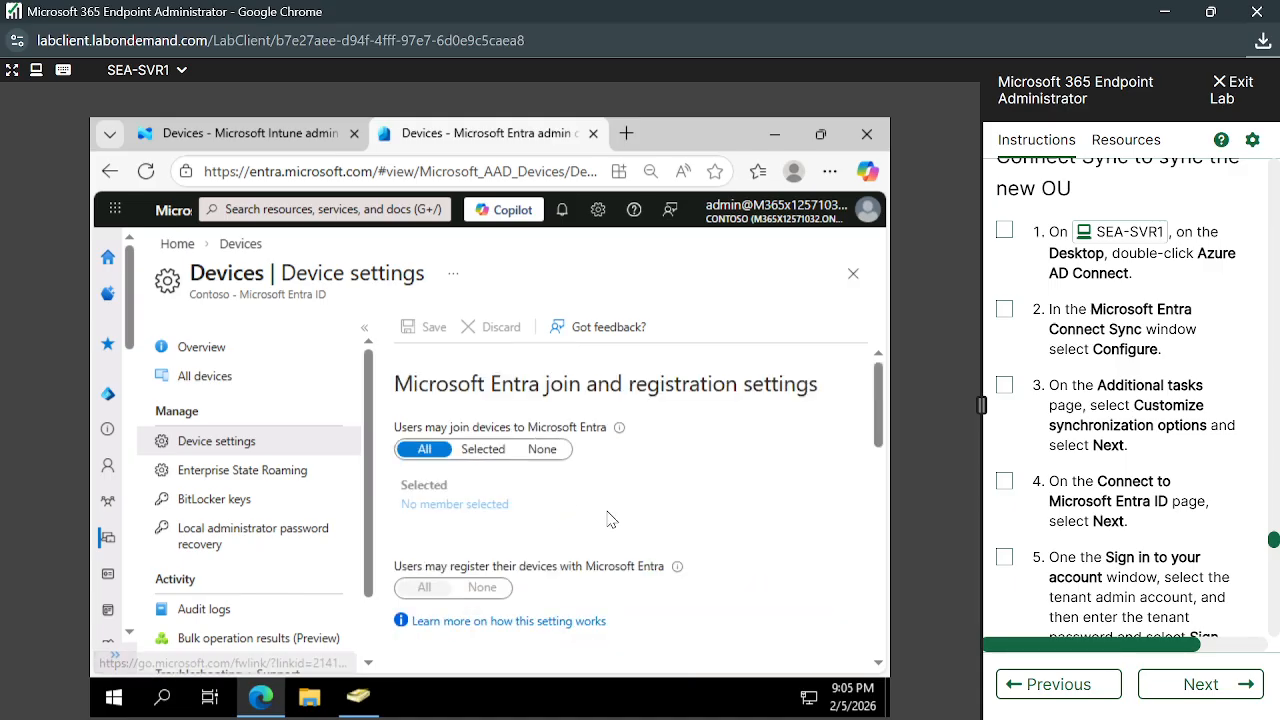
scroll(611, 519, down, 1)
scroll(611, 519, down, 1)
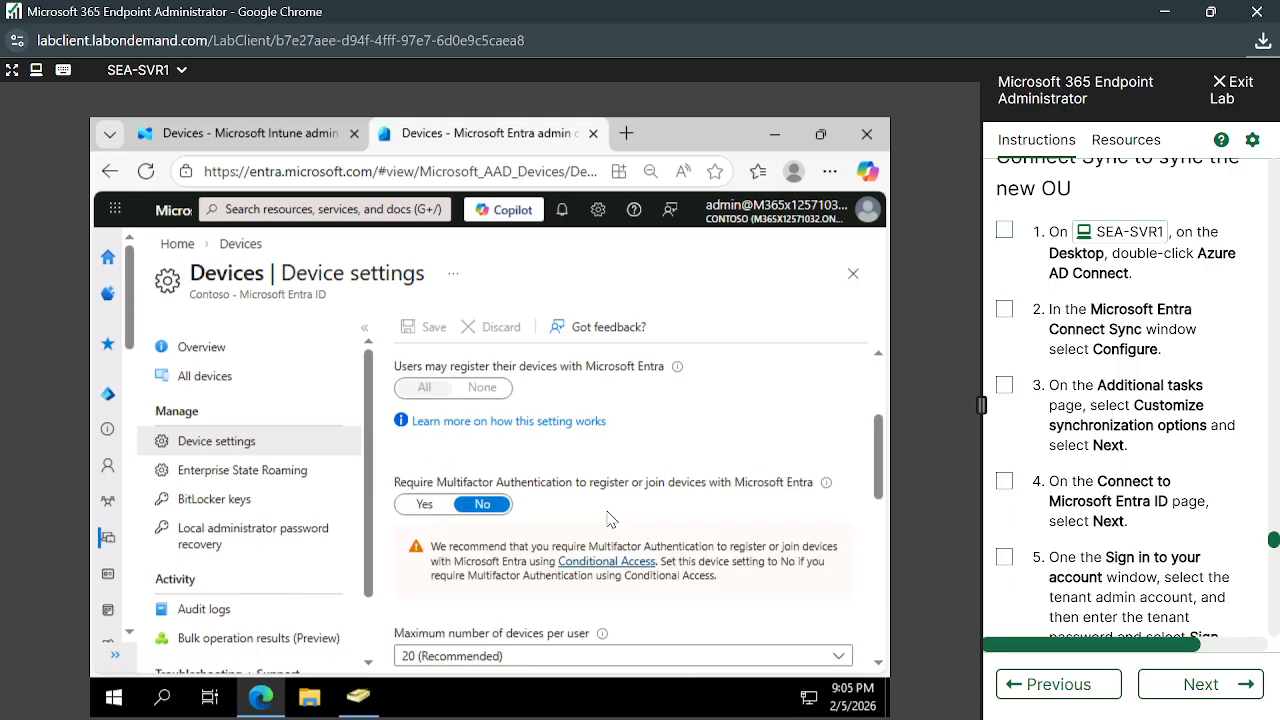
scroll(611, 519, down, 5)
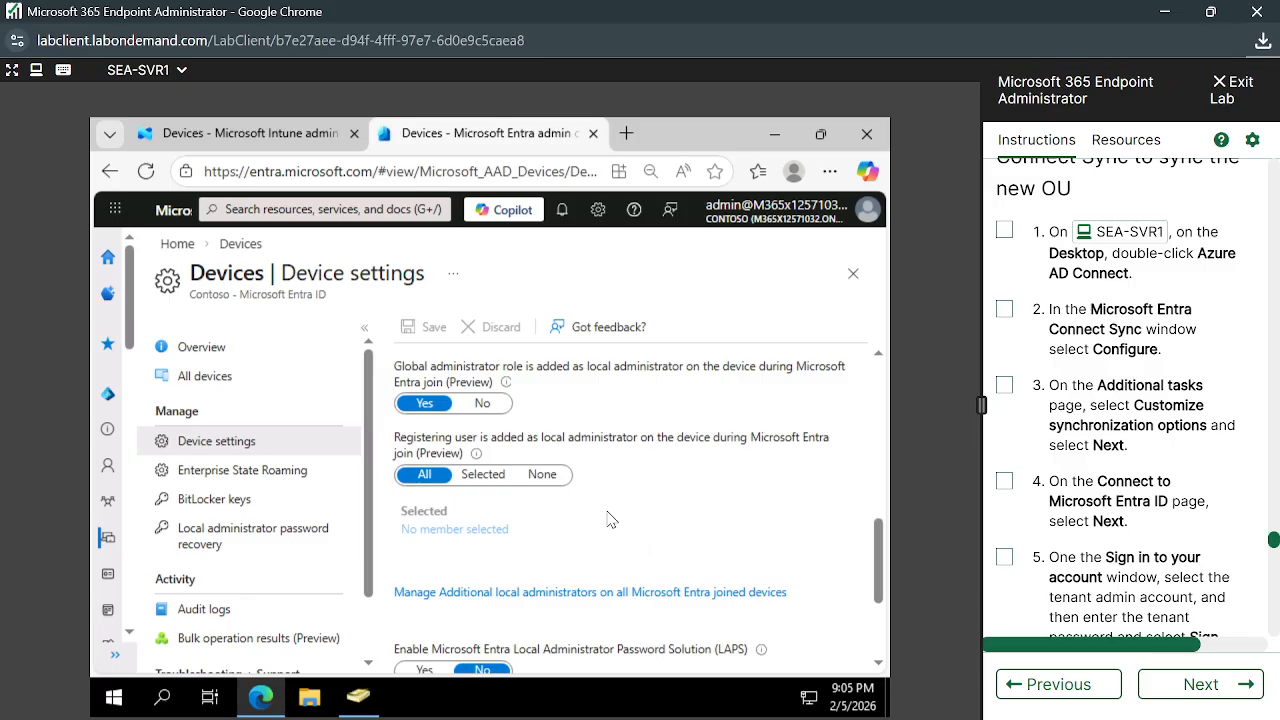
scroll(611, 519, down, 2)
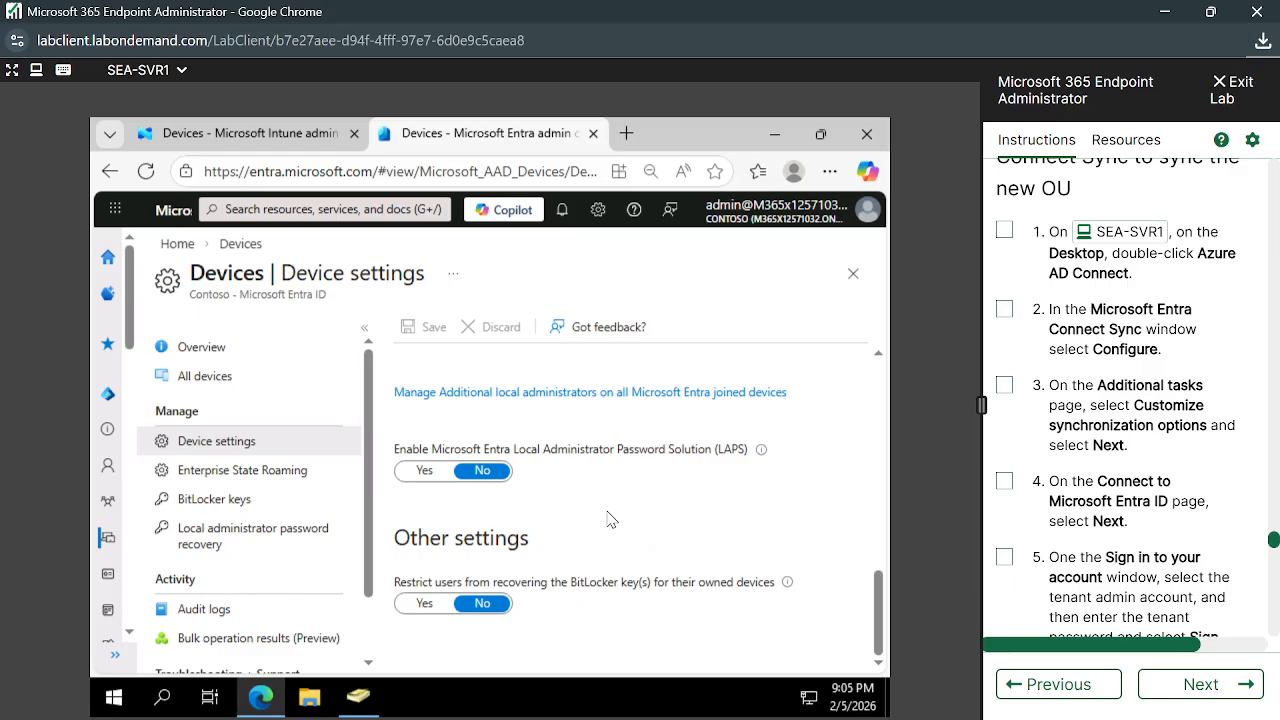
scroll(611, 519, up, 1)
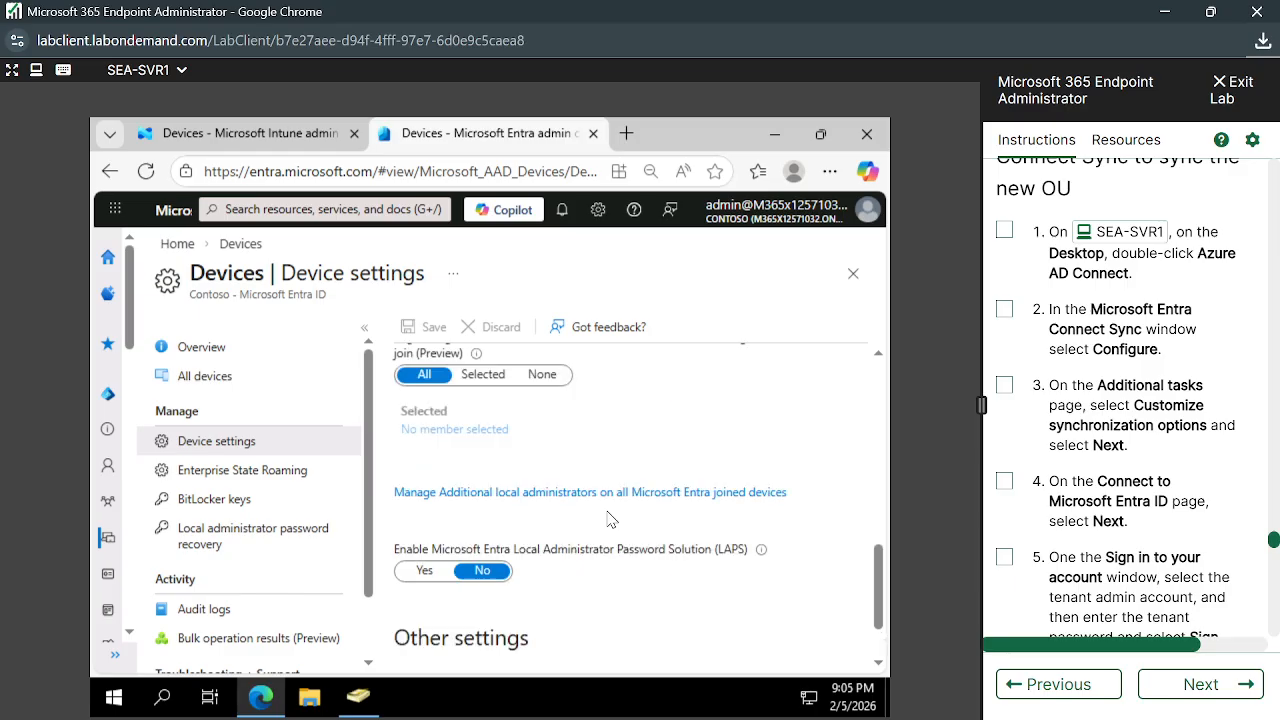
scroll(603, 475, up, 2)
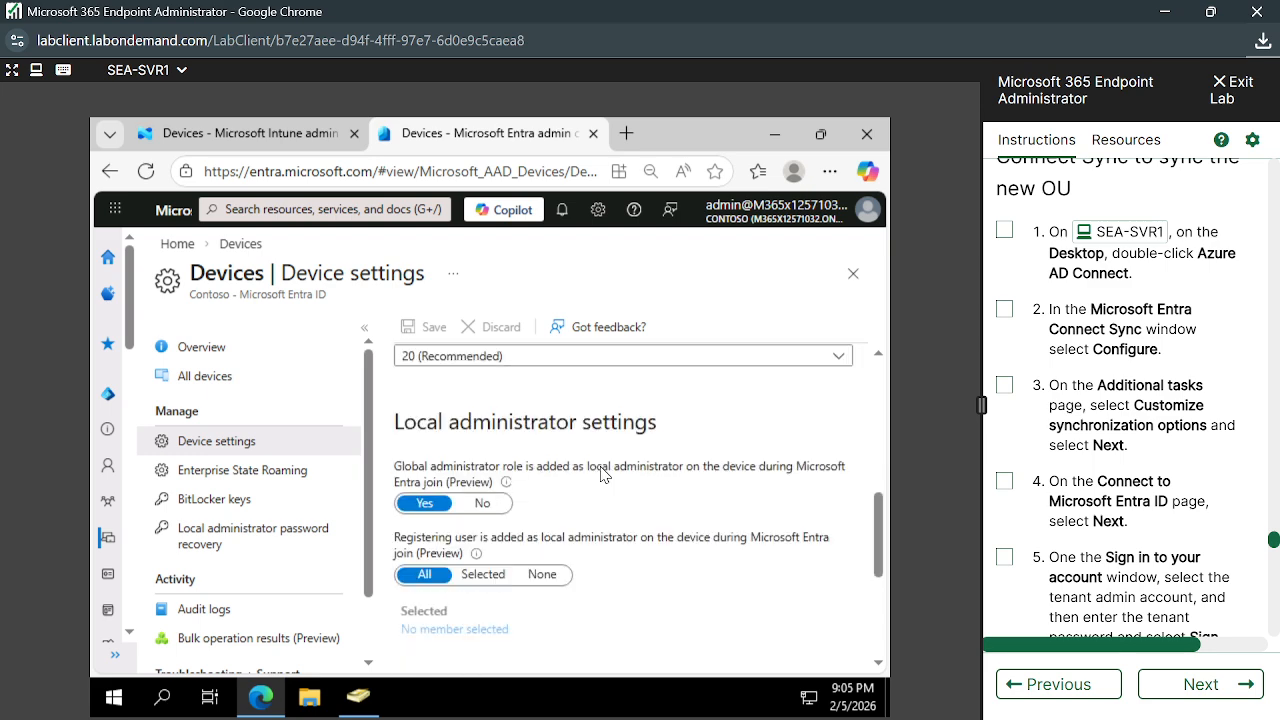
scroll(638, 537, down, 1)
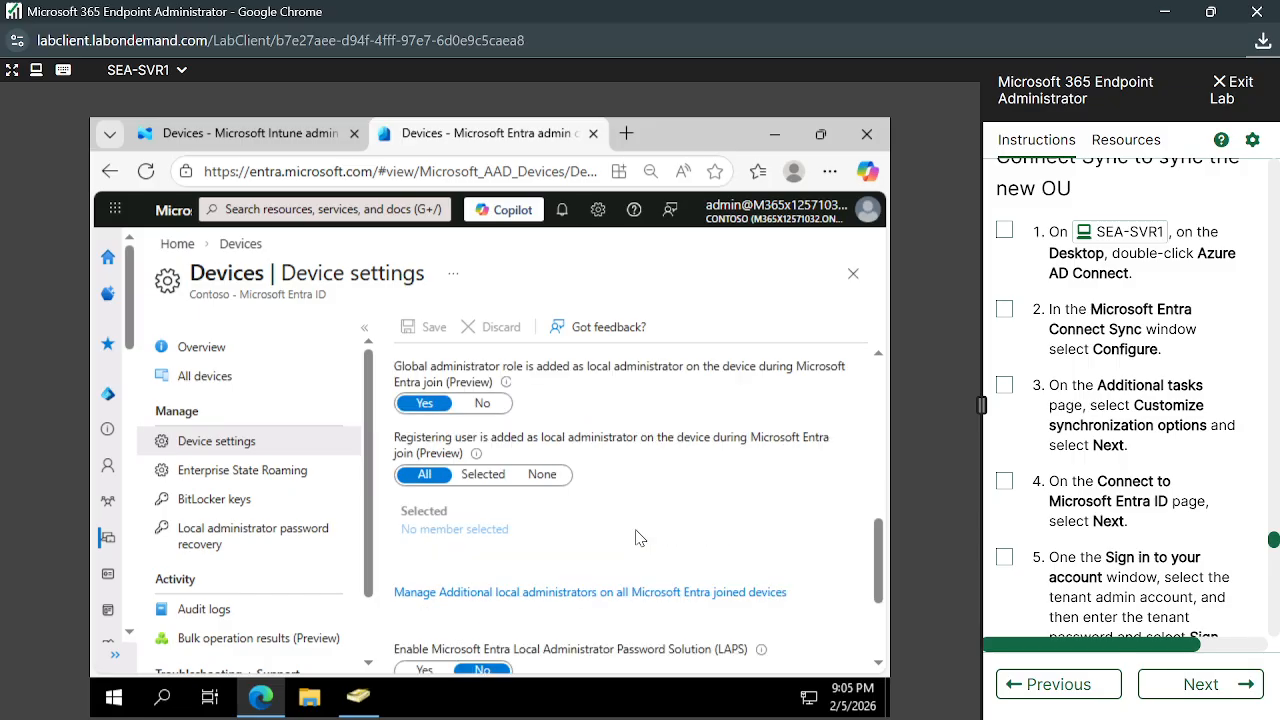
scroll(640, 538, down, 2)
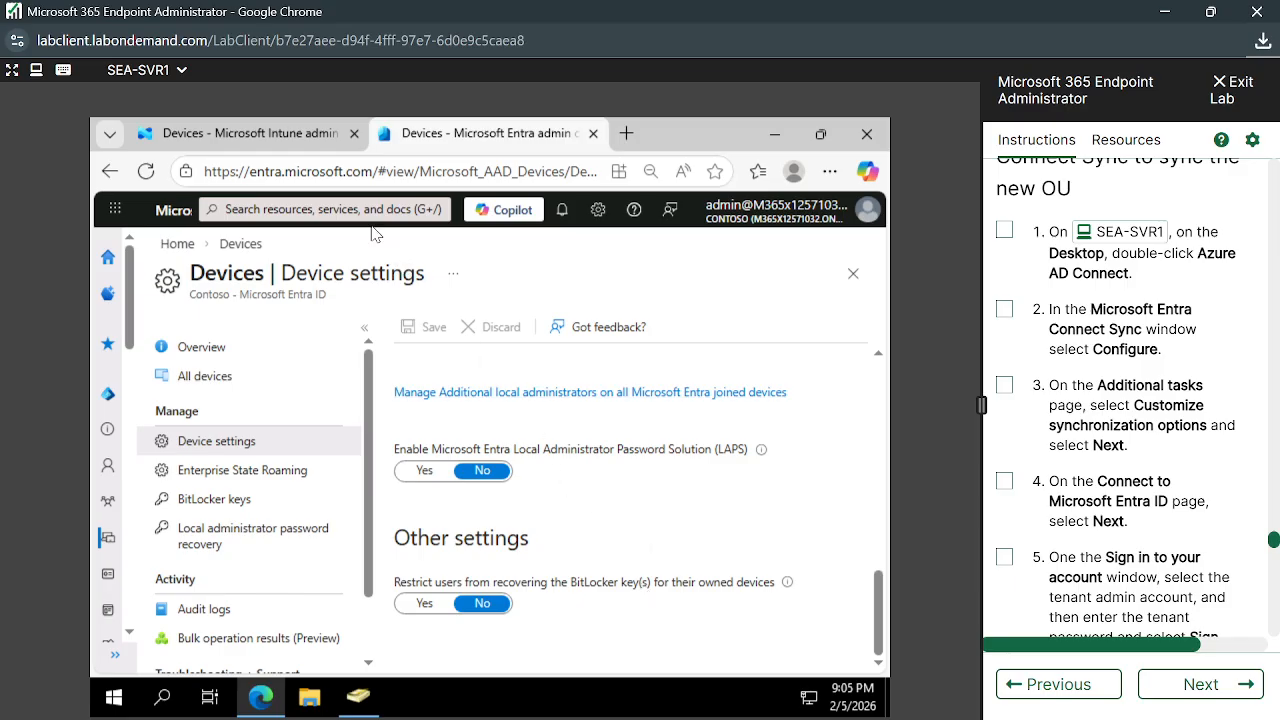
click(304, 143)
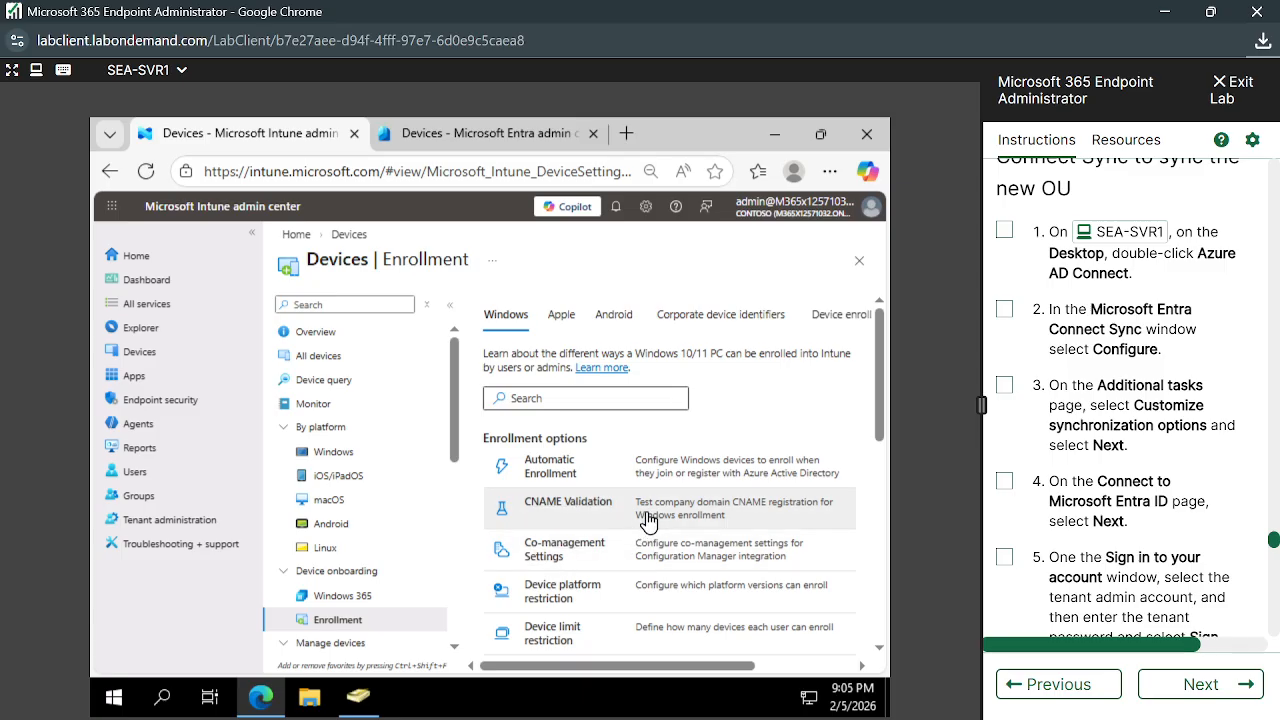
scroll(648, 520, down, 2)
scroll(650, 522, up, 2)
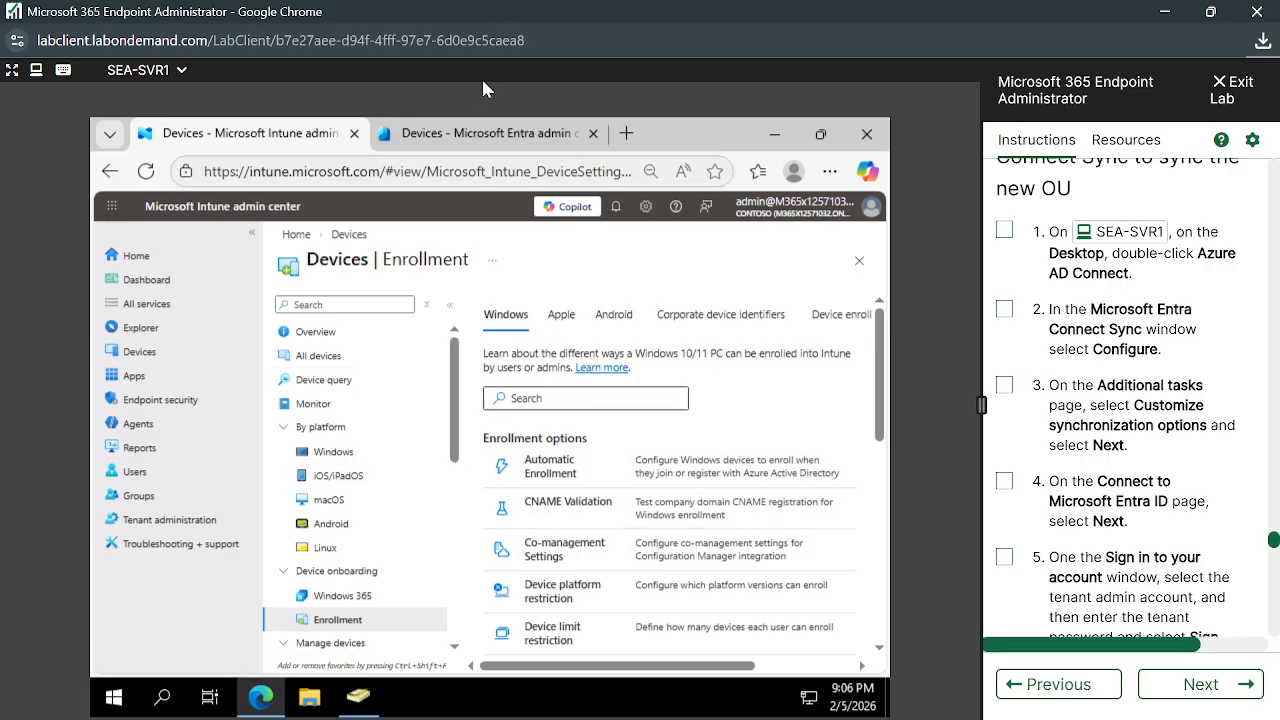
click(470, 133)
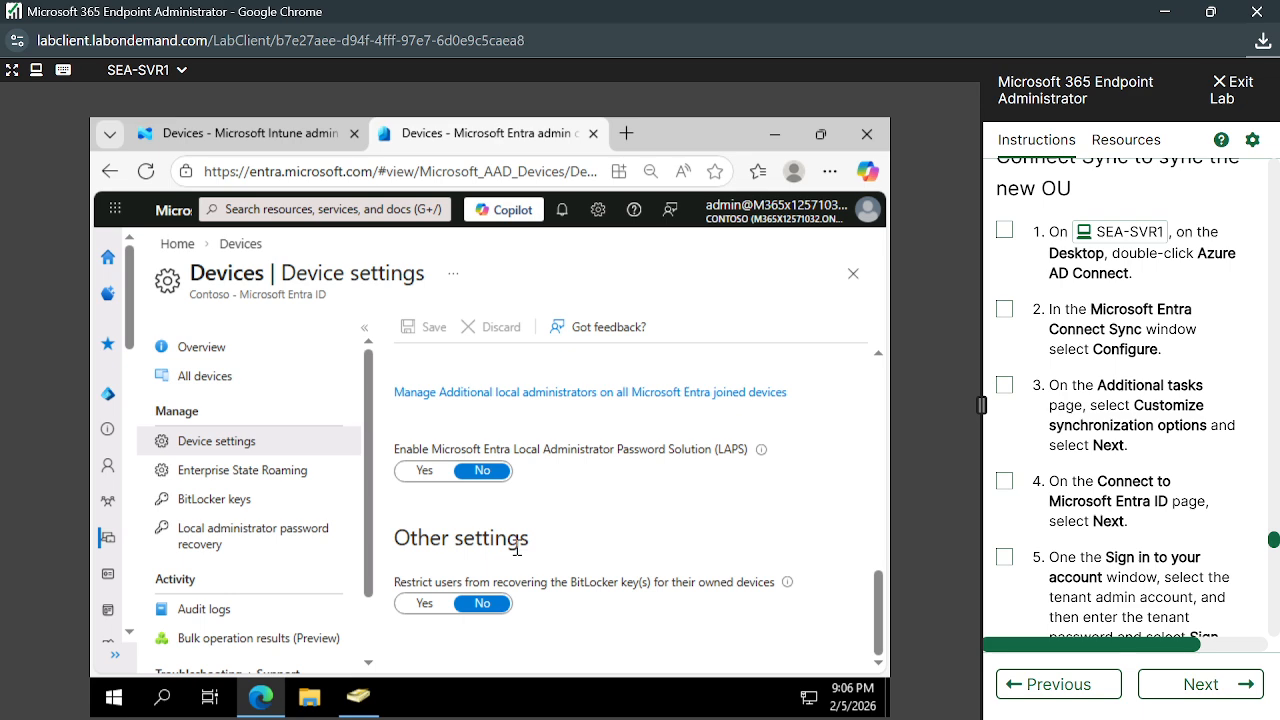
scroll(280, 588, down, 2)
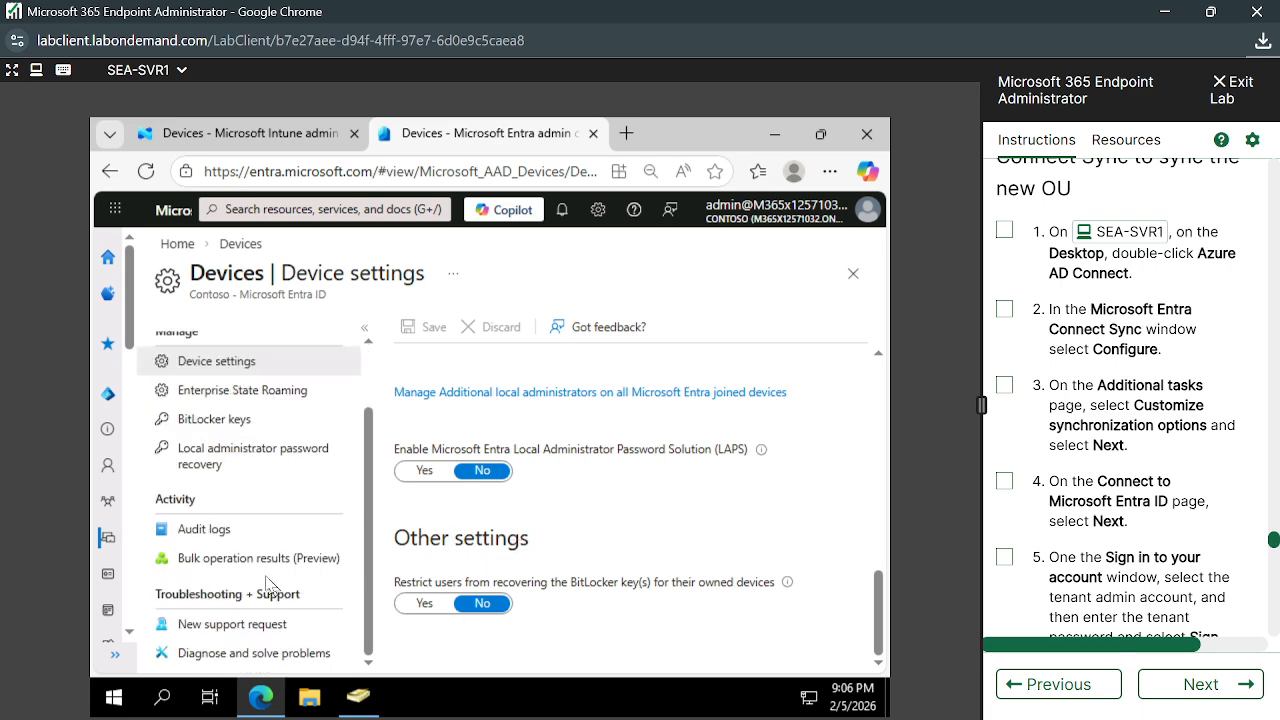
scroll(519, 566, up, 5)
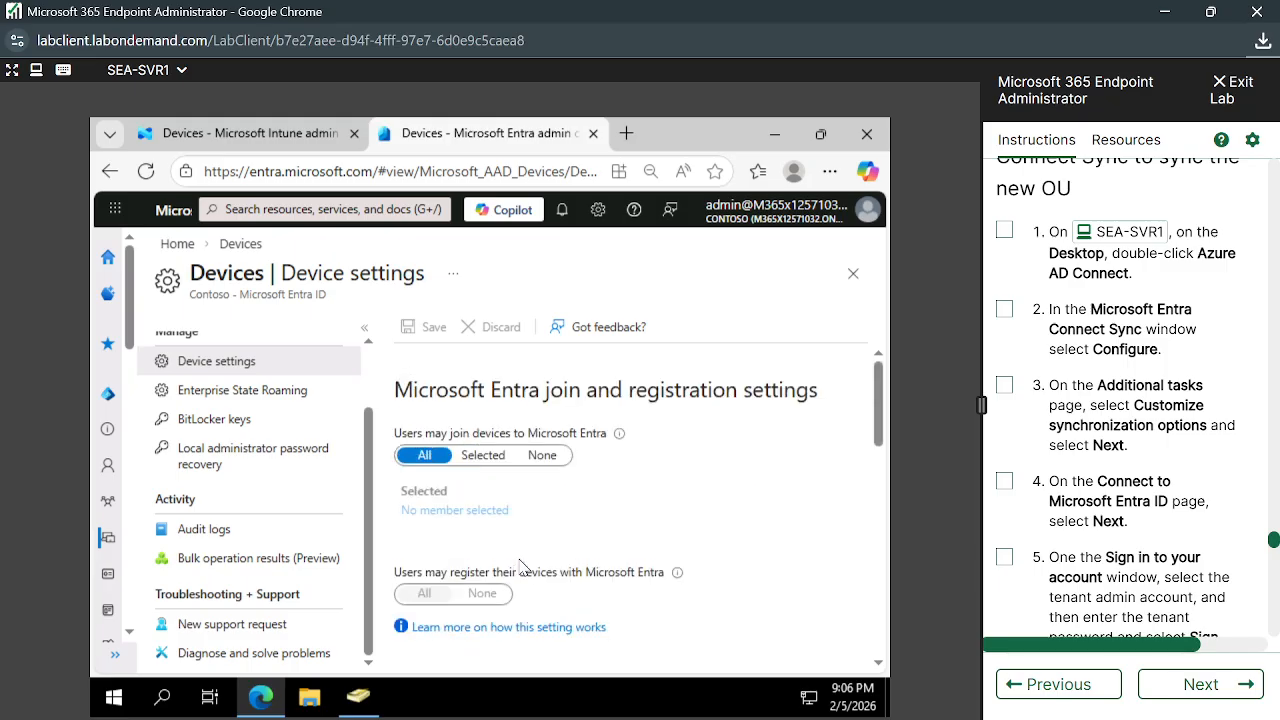
scroll(519, 566, down, 3)
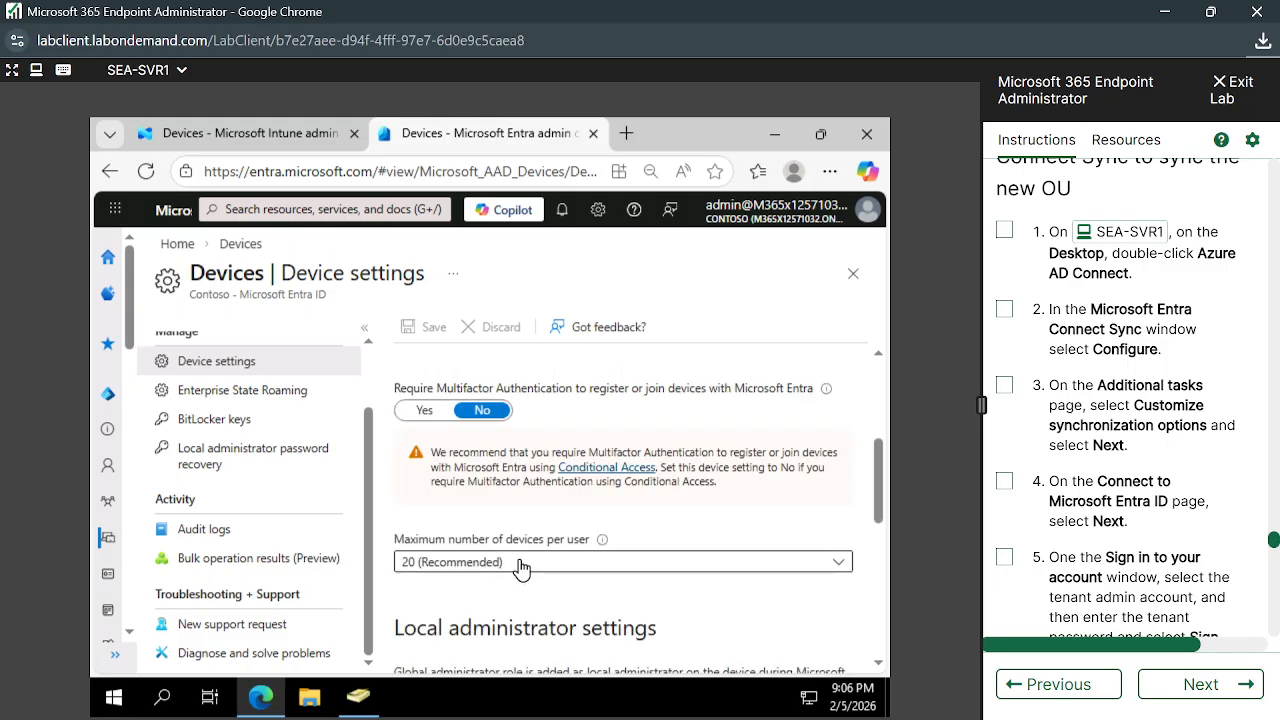
scroll(631, 609, down, 1)
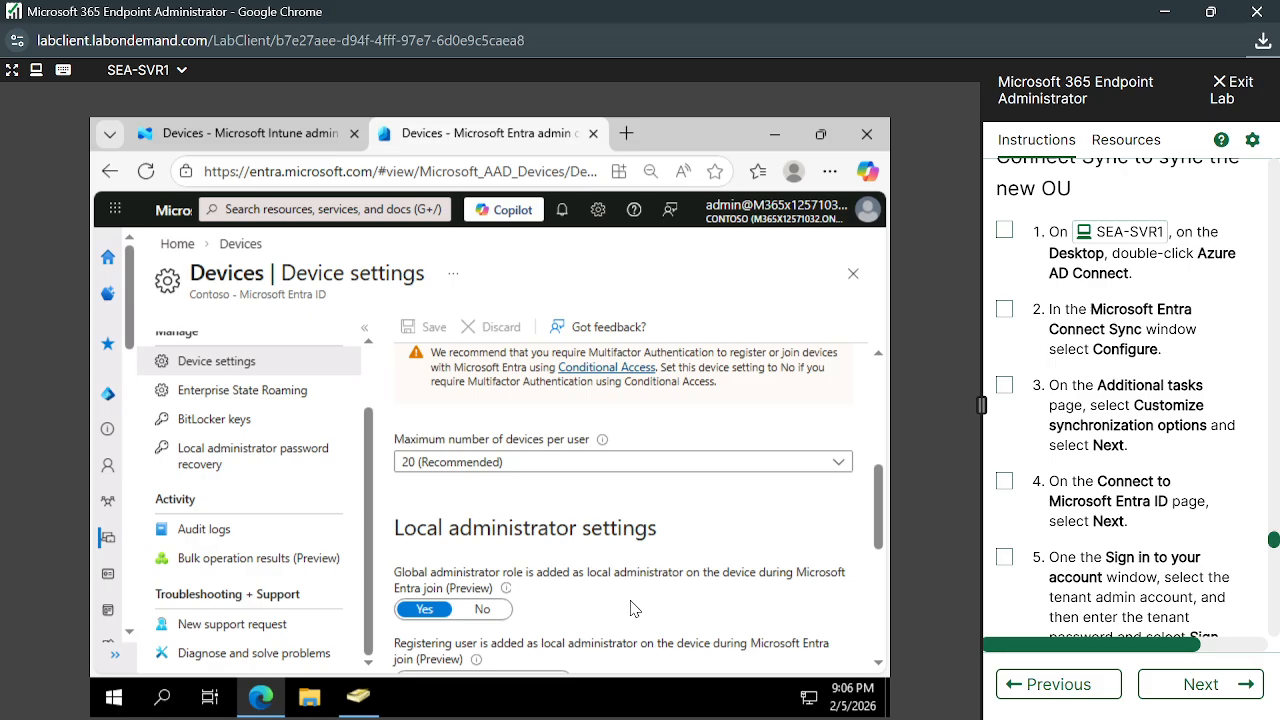
scroll(631, 609, down, 1)
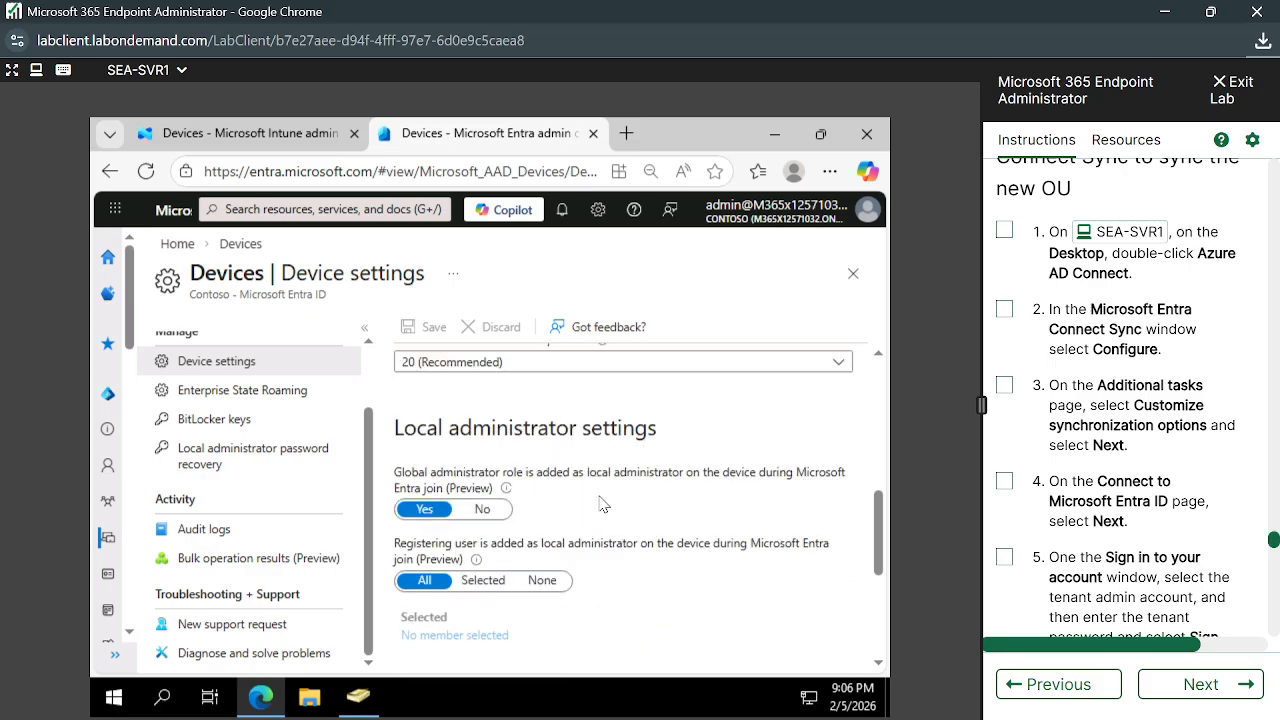
scroll(603, 505, down, 3)
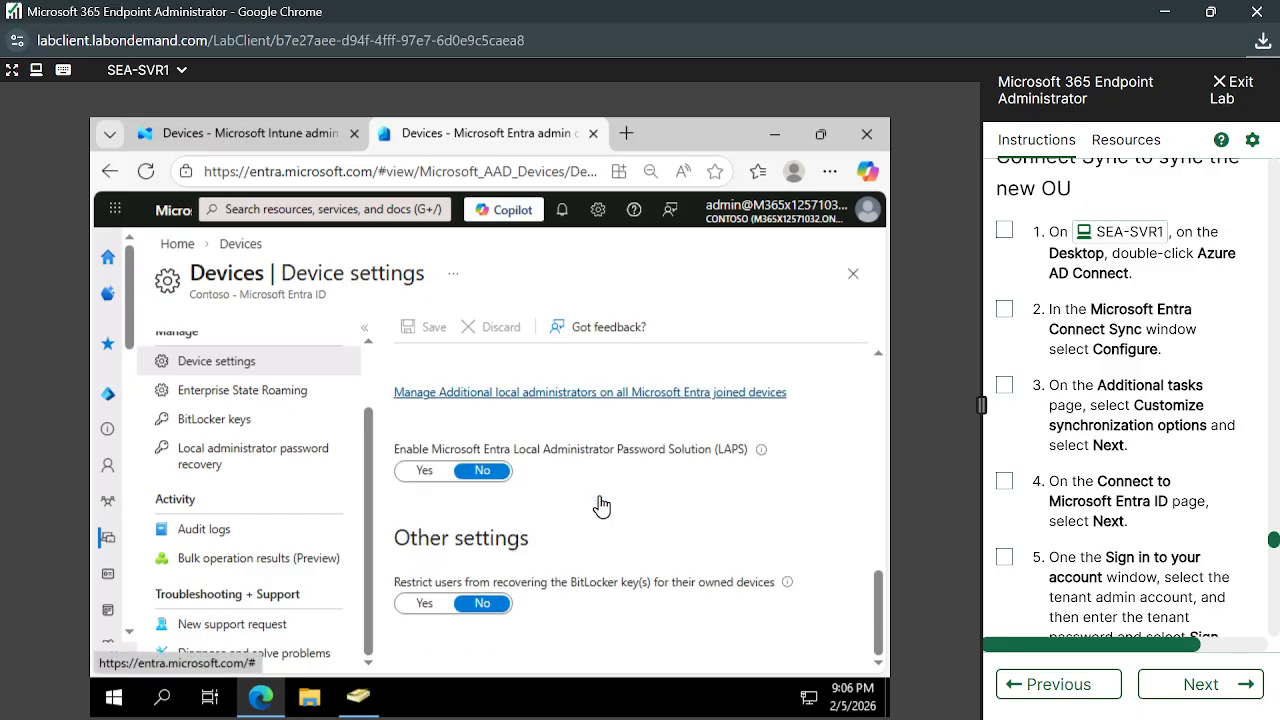
scroll(601, 506, up, 10)
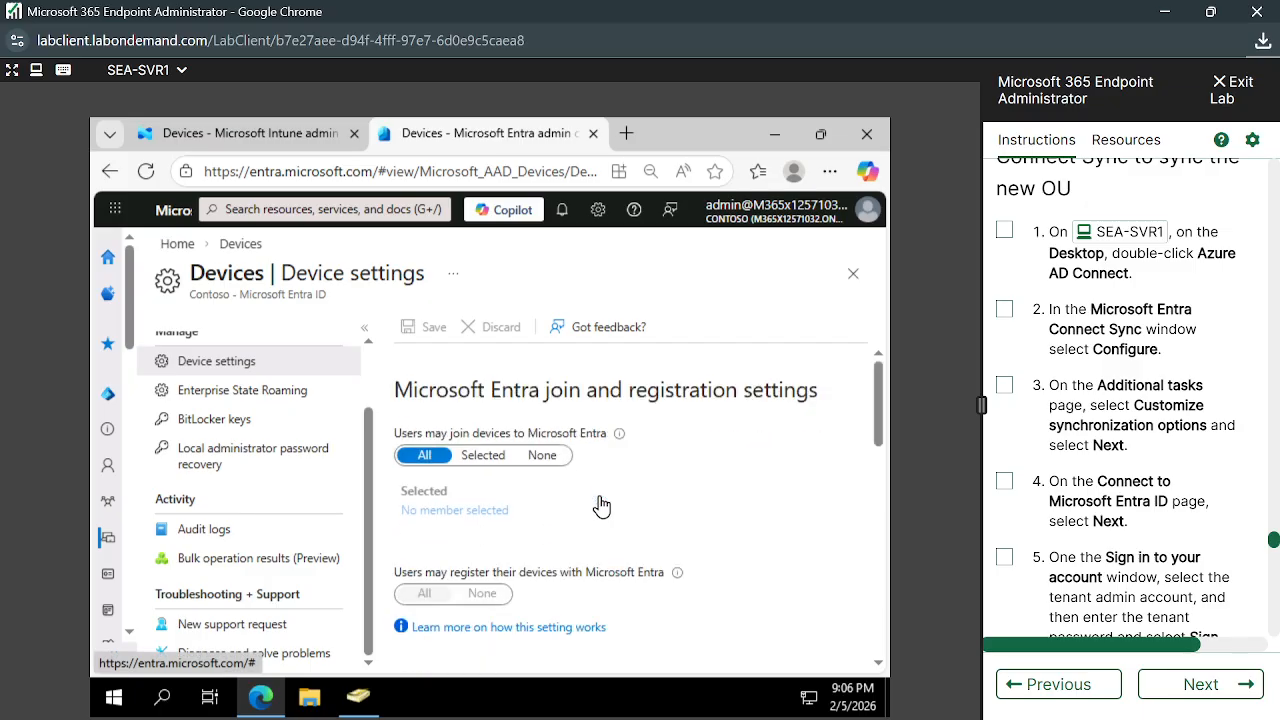
scroll(250, 420, up, 1)
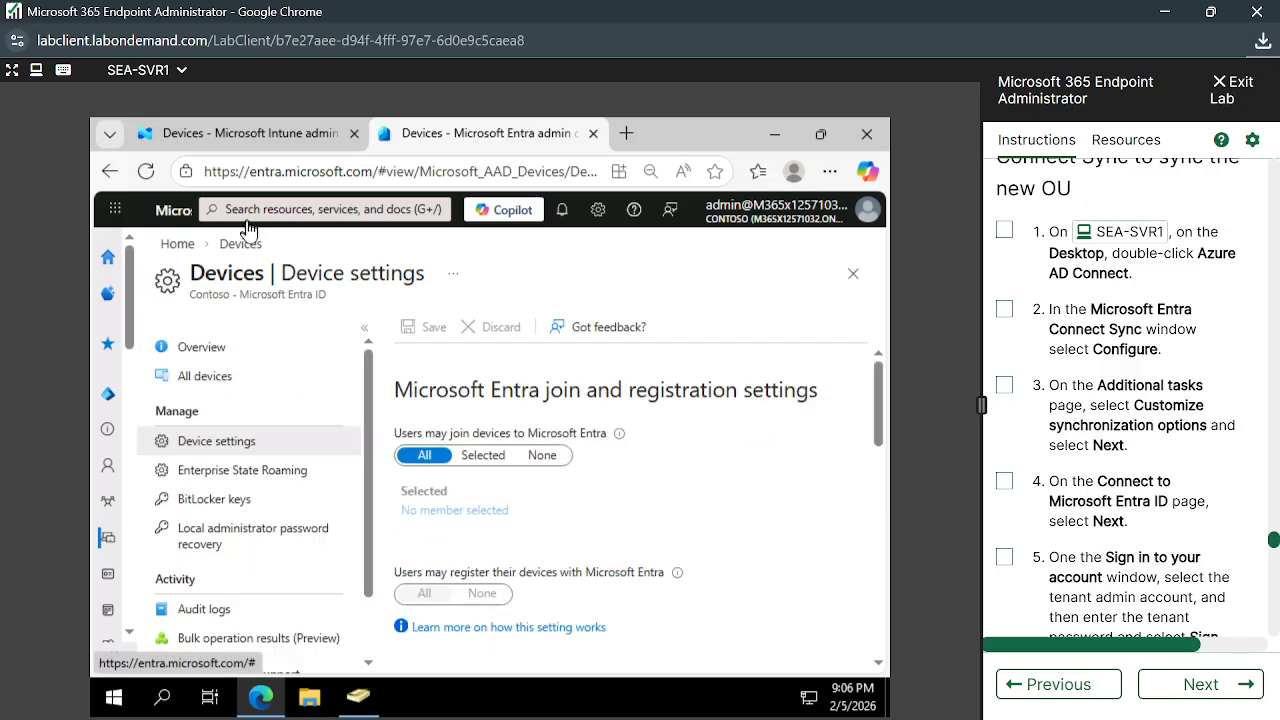
click(178, 245)
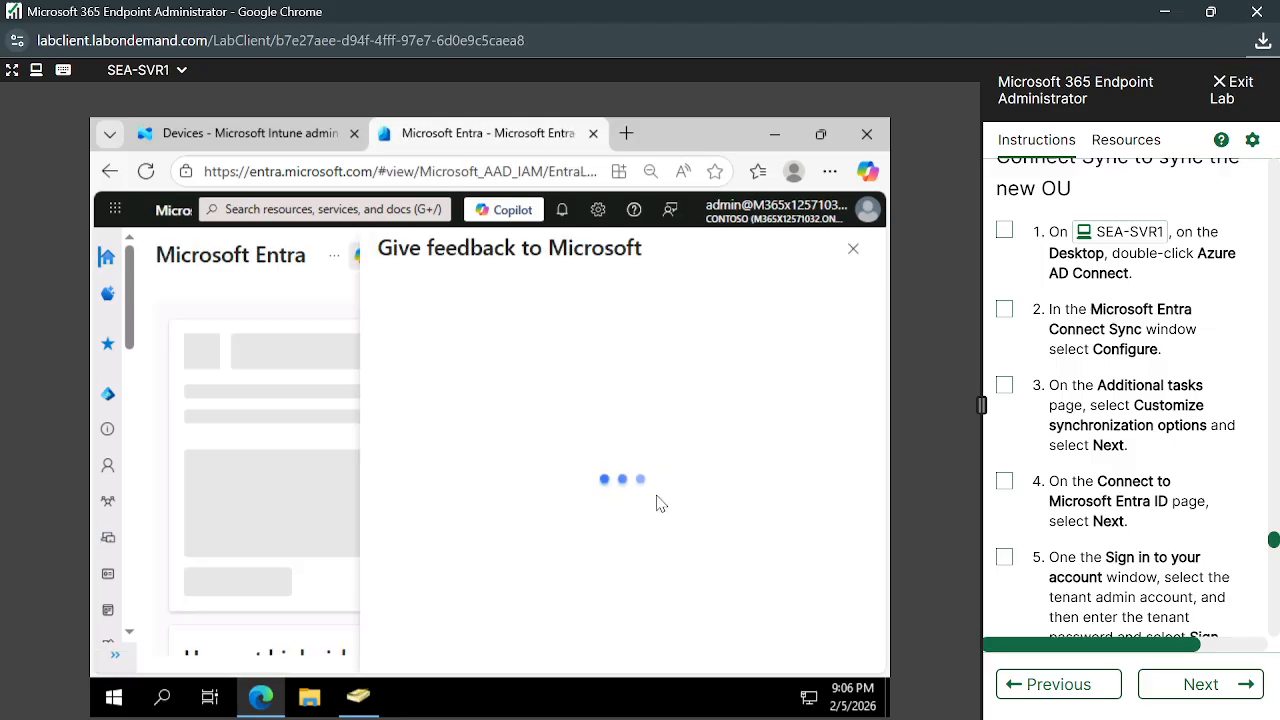
Close the feedback panel and review the Contoso summary: 294 users, 15 groups, 8 devices, 4 apps
click(854, 249)
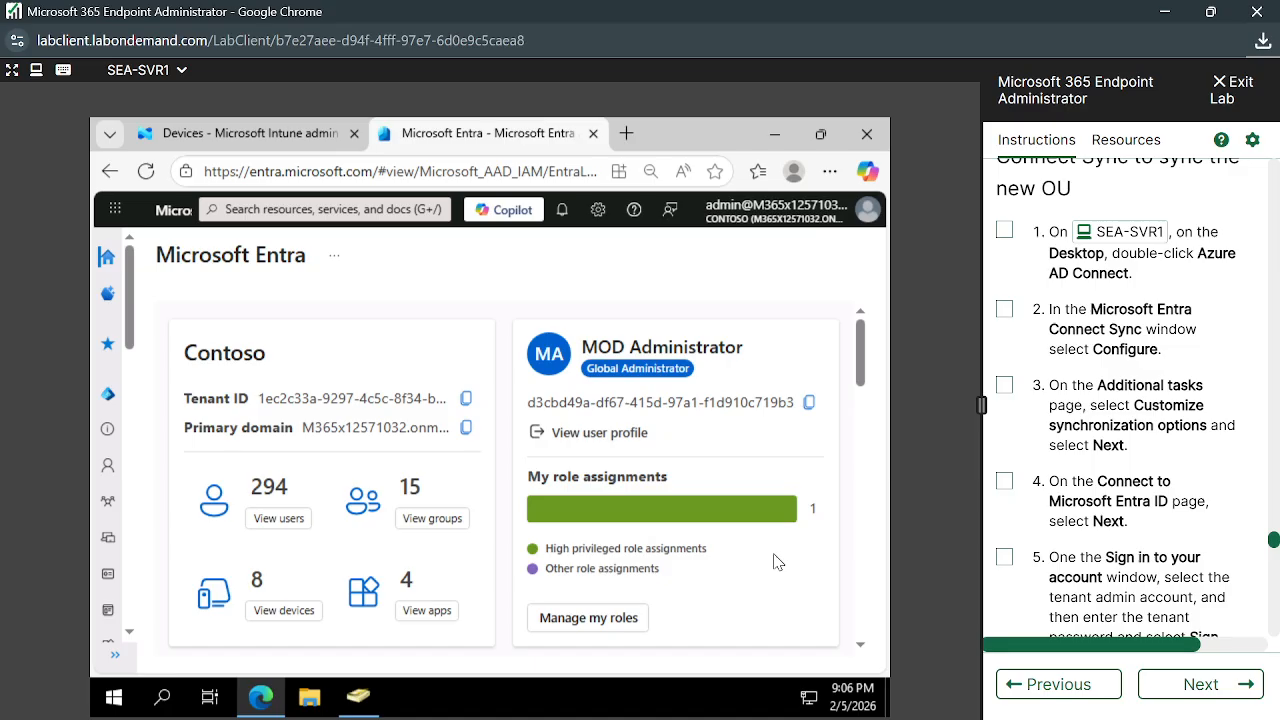
drag(776, 560, 502, 505)
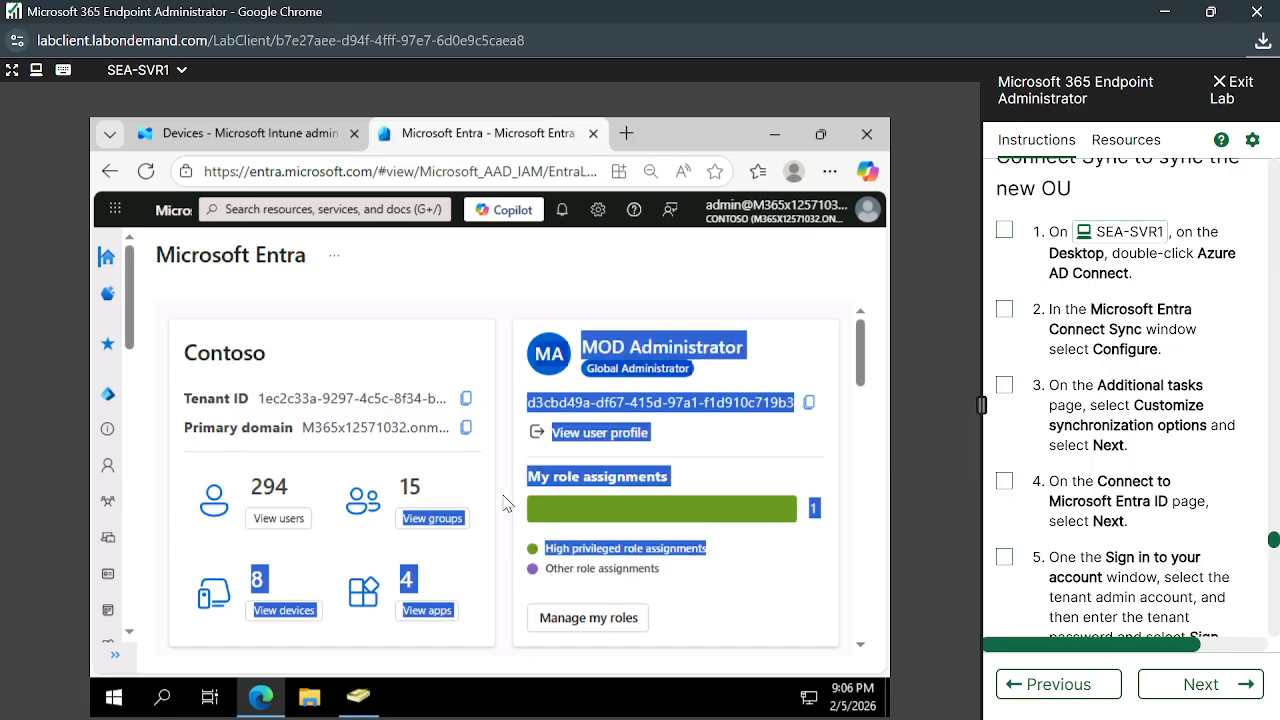
click(504, 506)
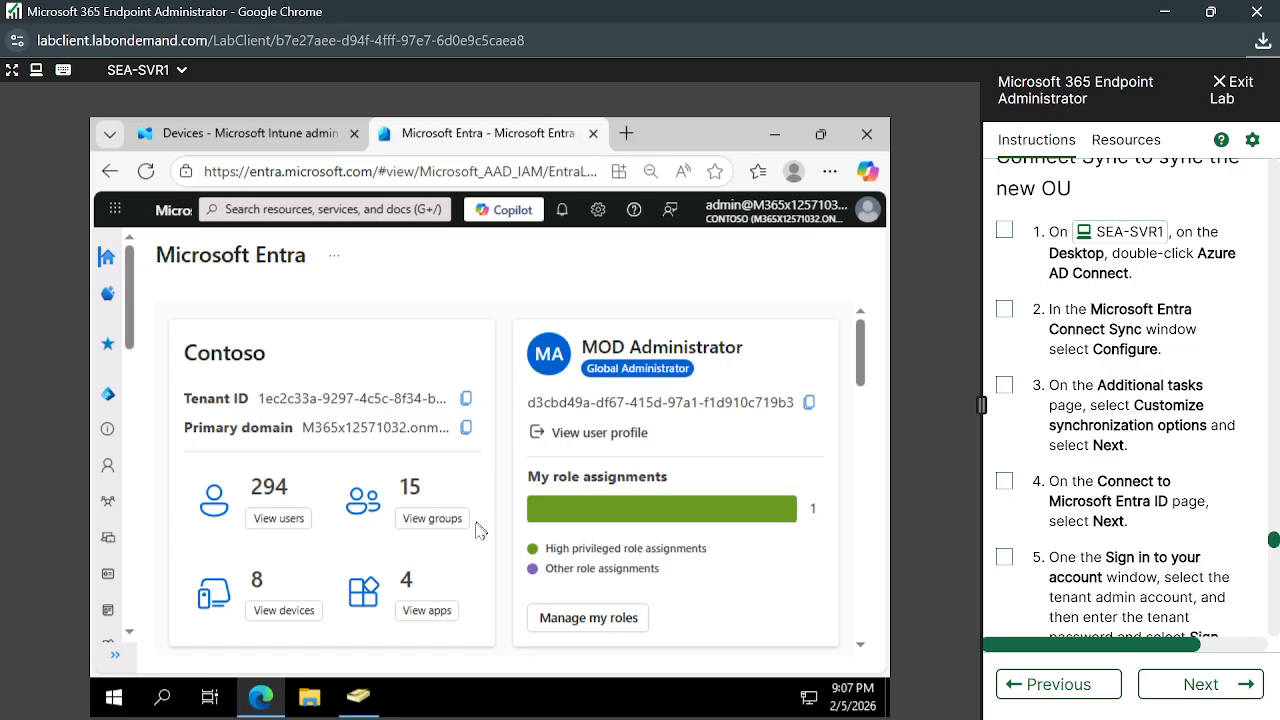
click(288, 611)
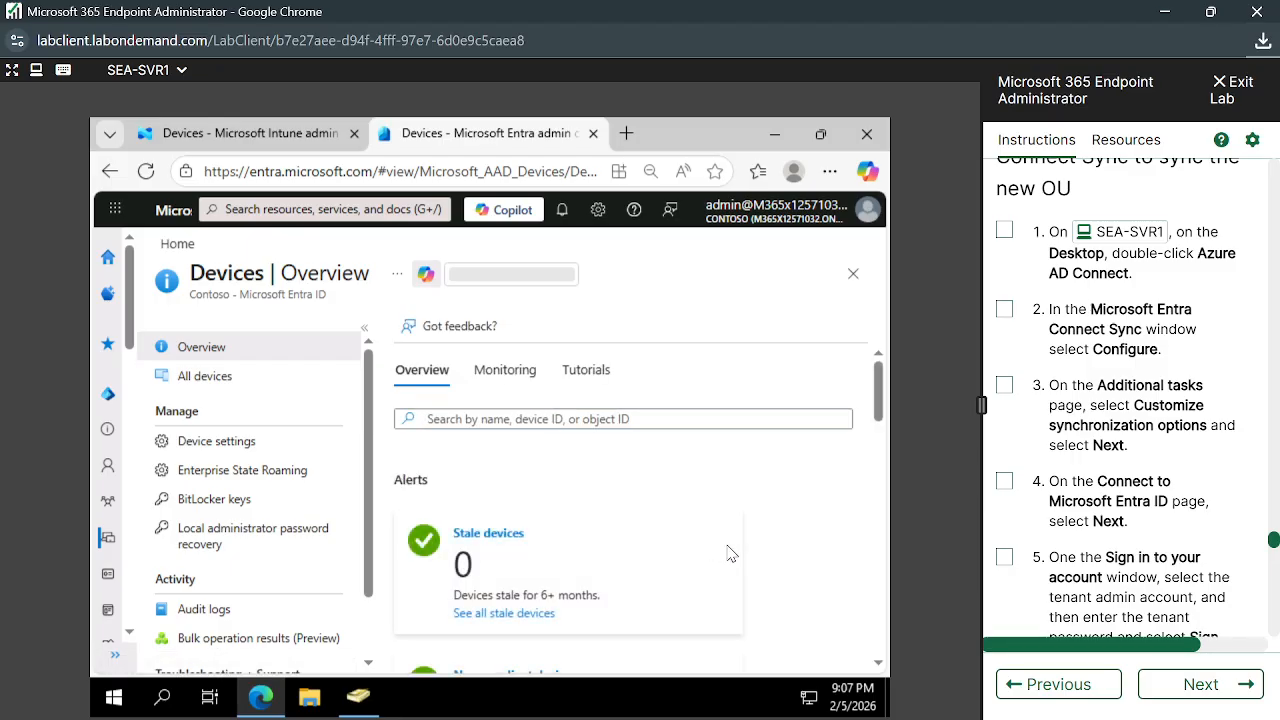
Scroll through the Devices overview showing 0 stale, 8 unmanaged and 8 total devices
scroll(731, 553, down, 7)
scroll(731, 553, up, 4)
scroll(731, 553, up, 3)
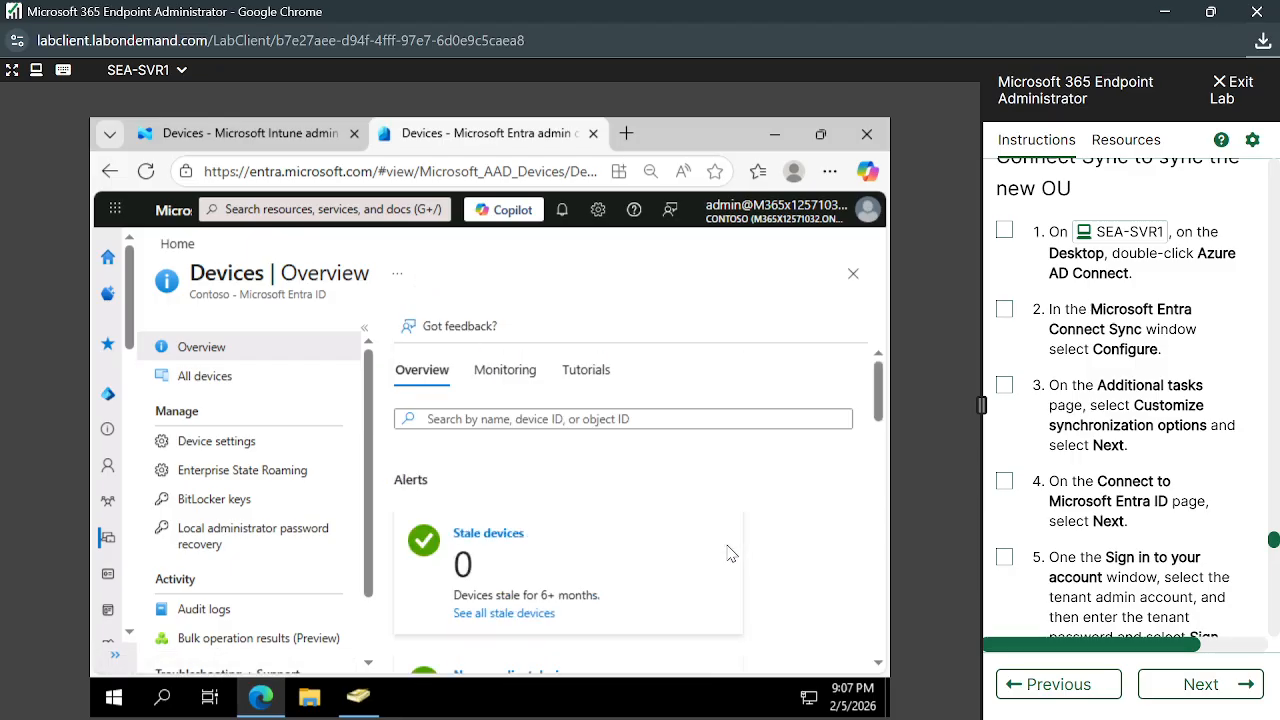
scroll(731, 553, down, 3)
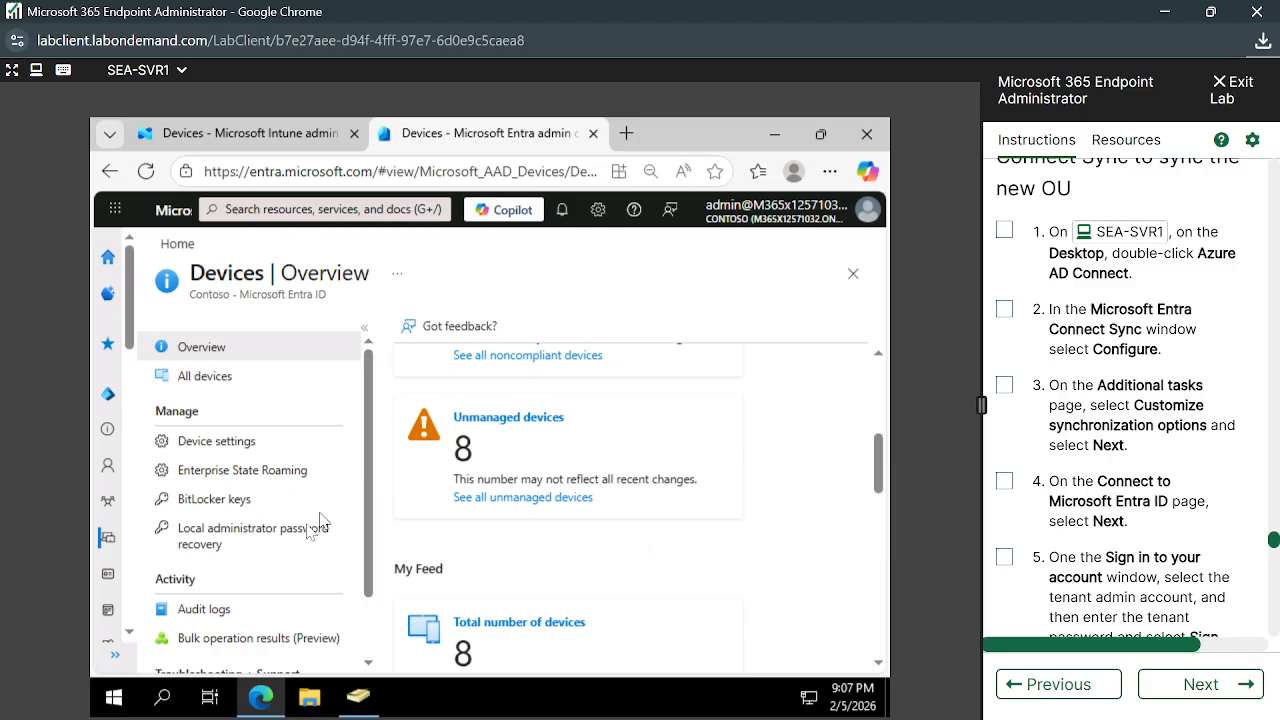
scroll(278, 575, down, 1)
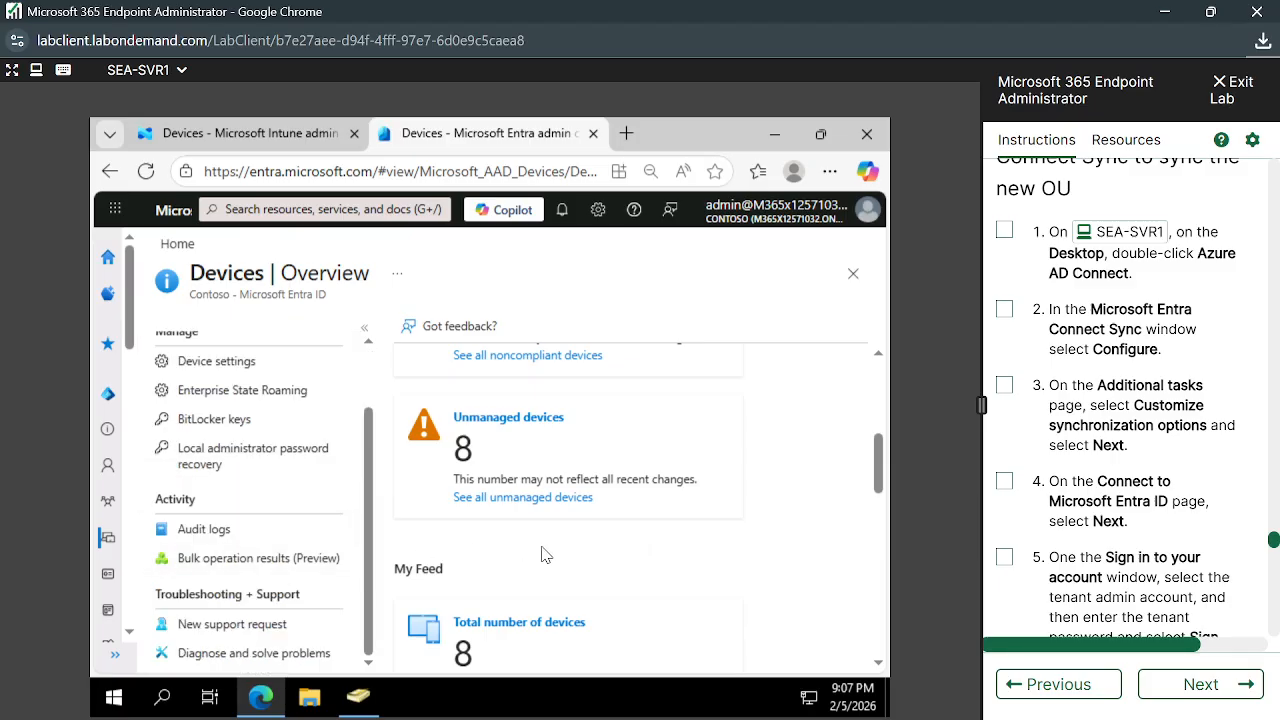
scroll(547, 555, up, 4)
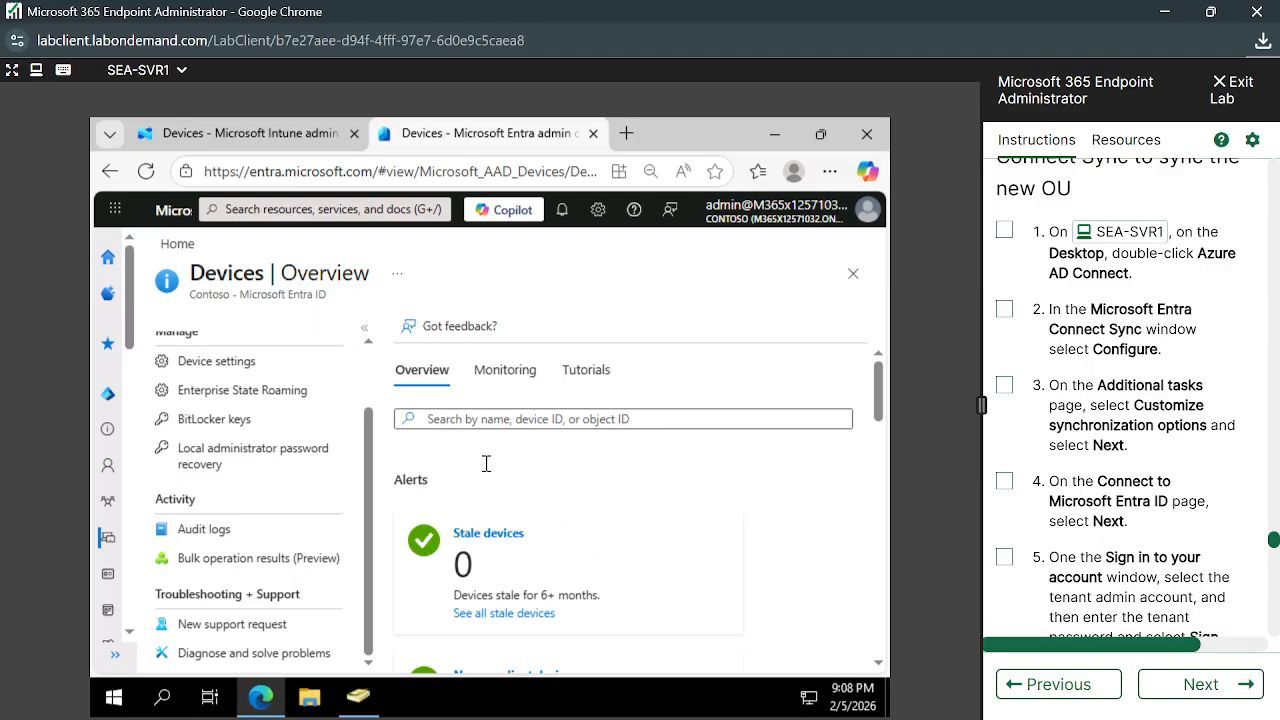
click(266, 140)
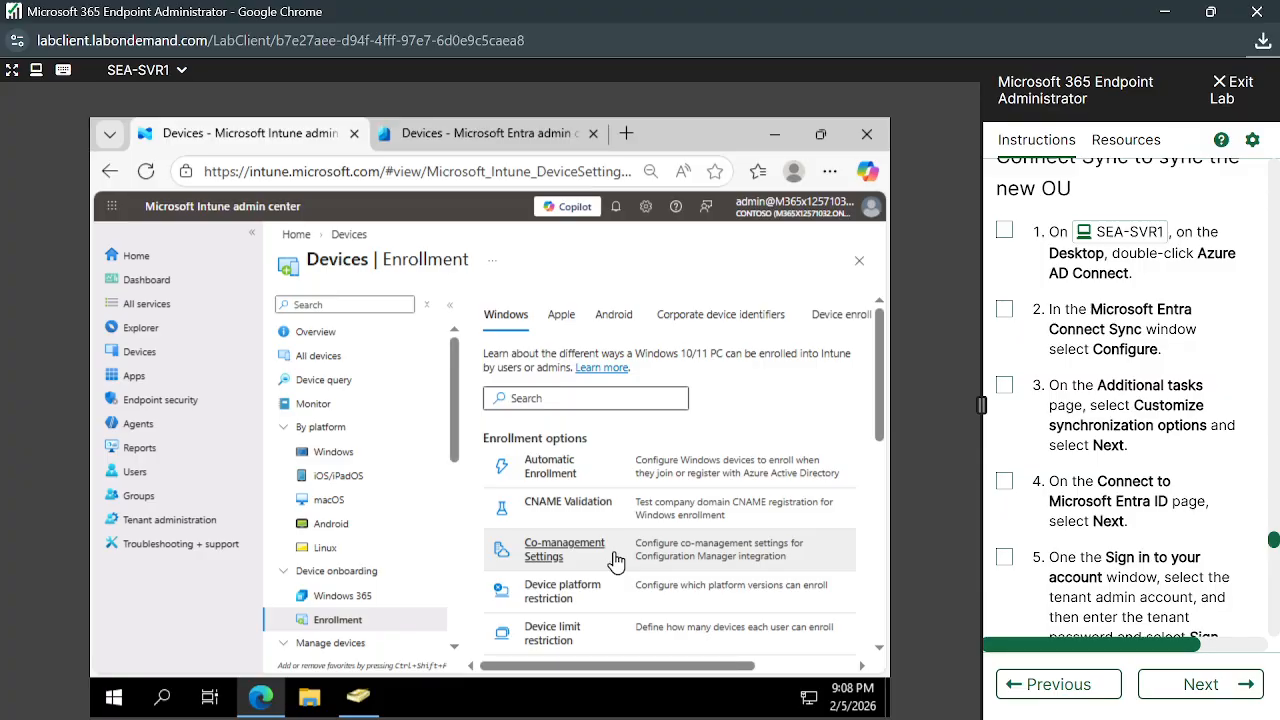
scroll(615, 562, down, 8)
scroll(612, 558, down, 2)
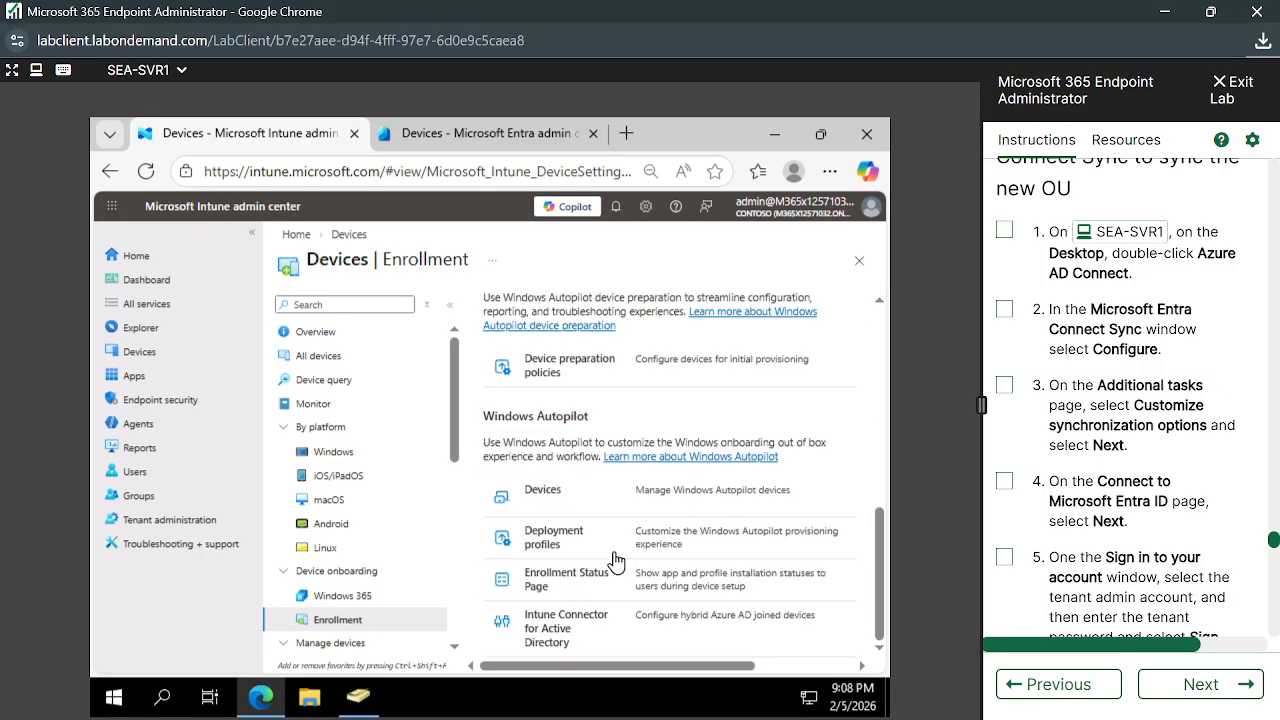
scroll(612, 558, up, 10)
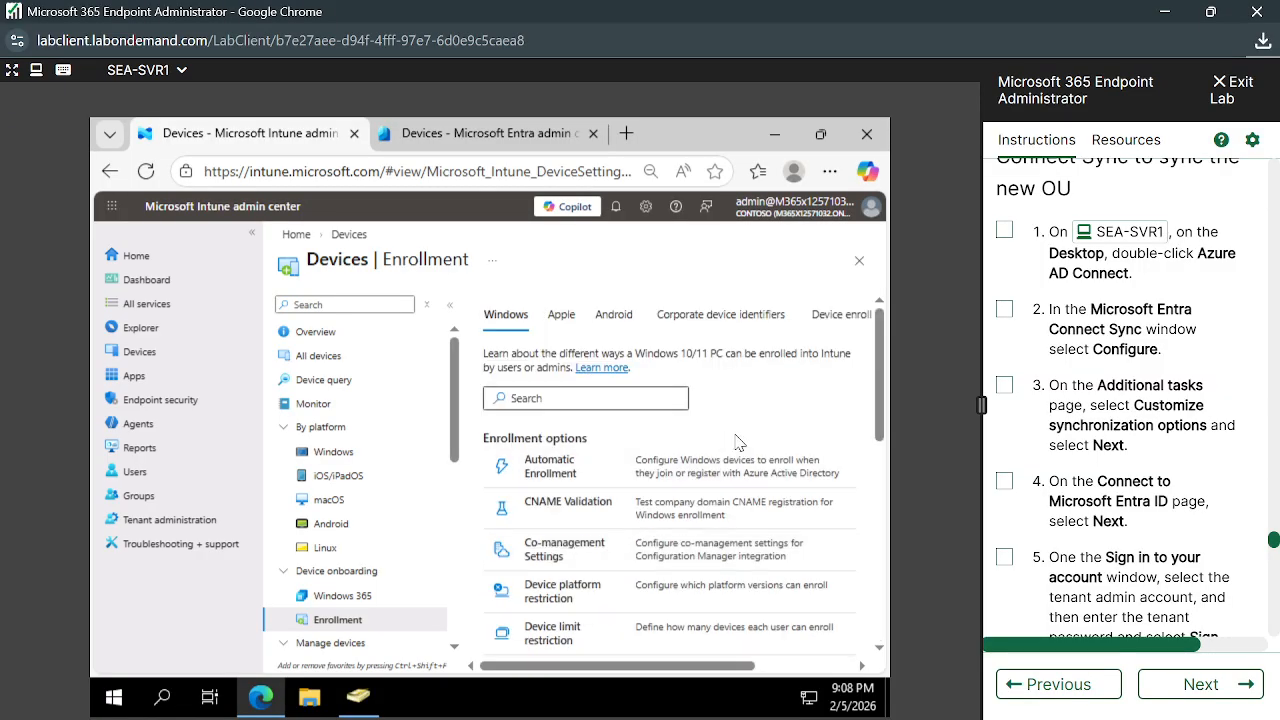
click(528, 143)
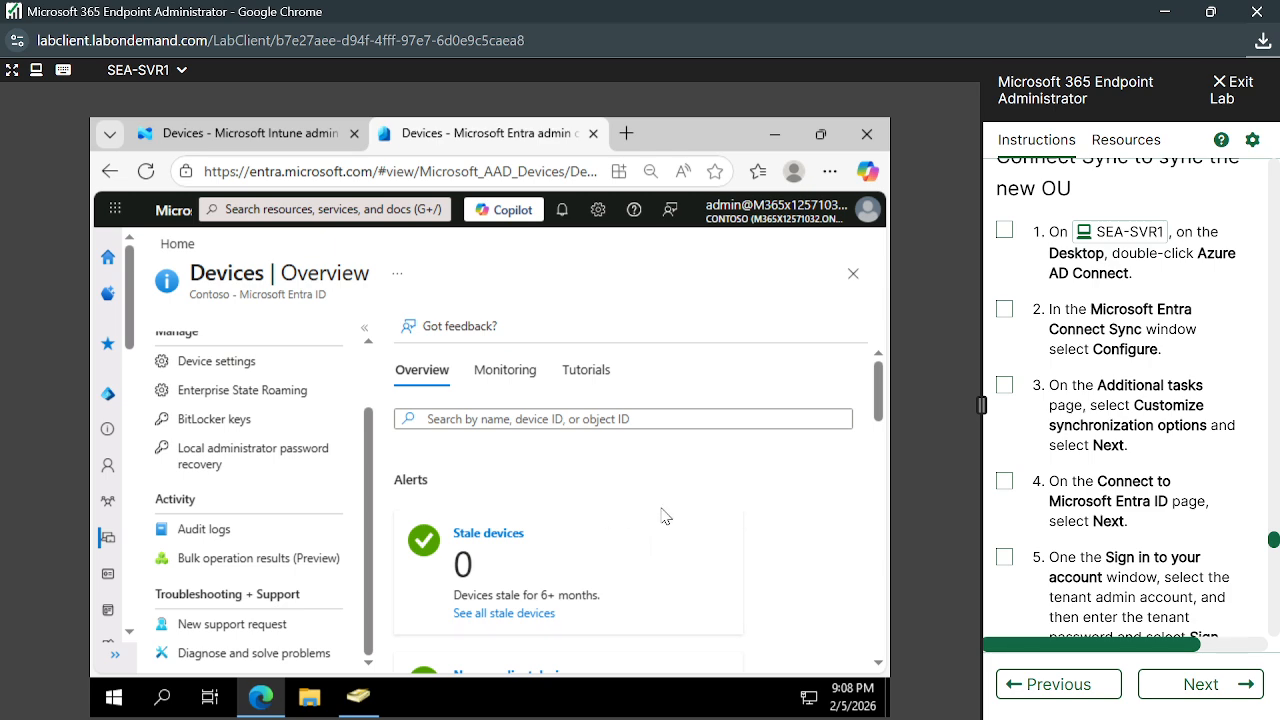
scroll(661, 516, down, 4)
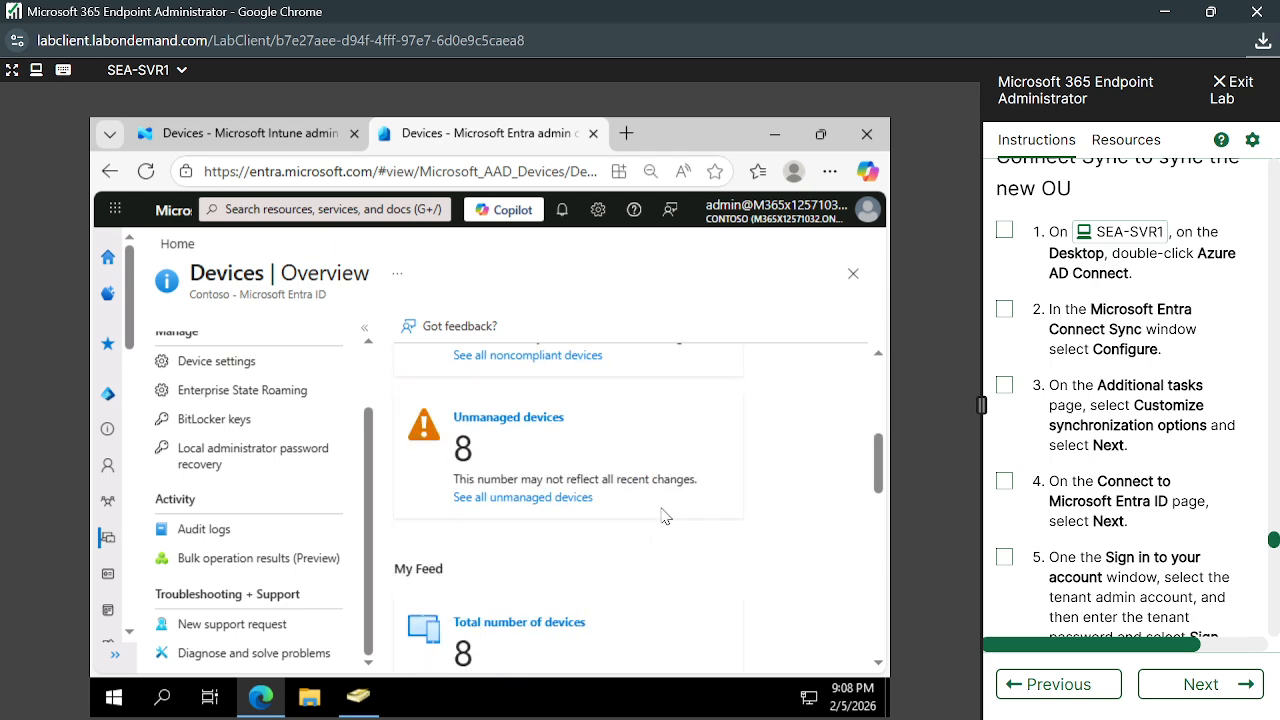
scroll(661, 516, down, 3)
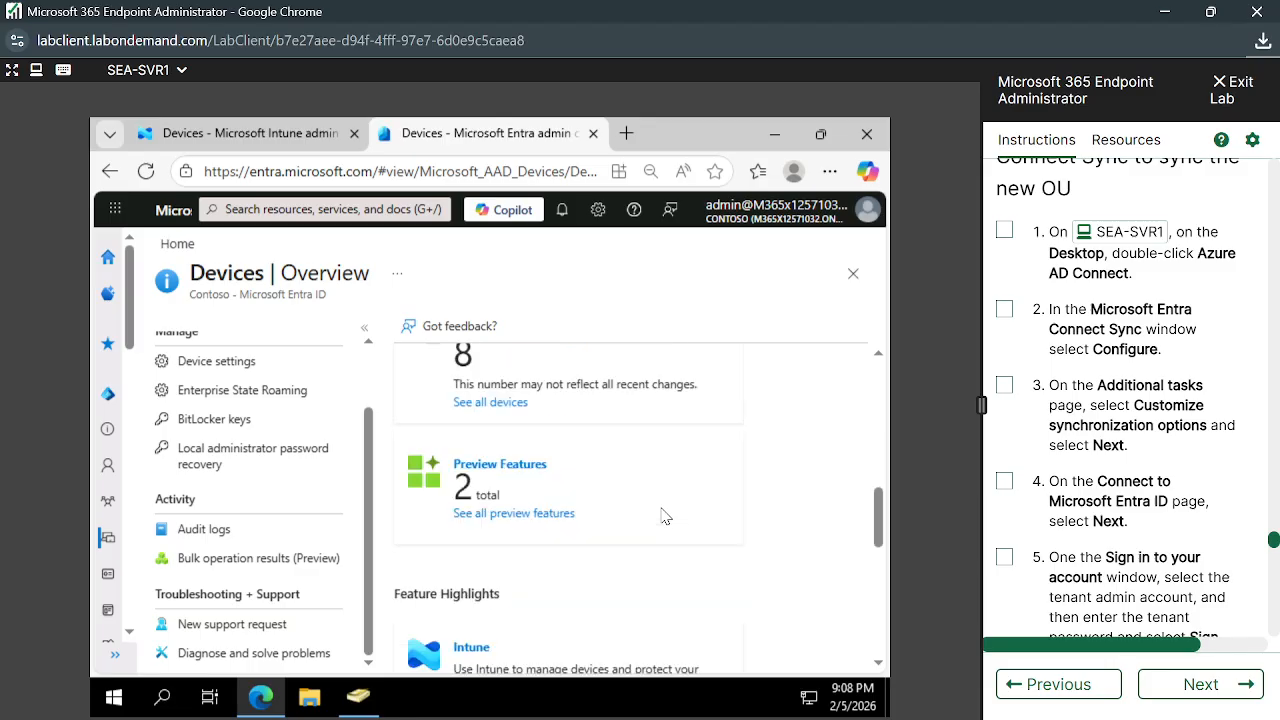
scroll(661, 516, down, 2)
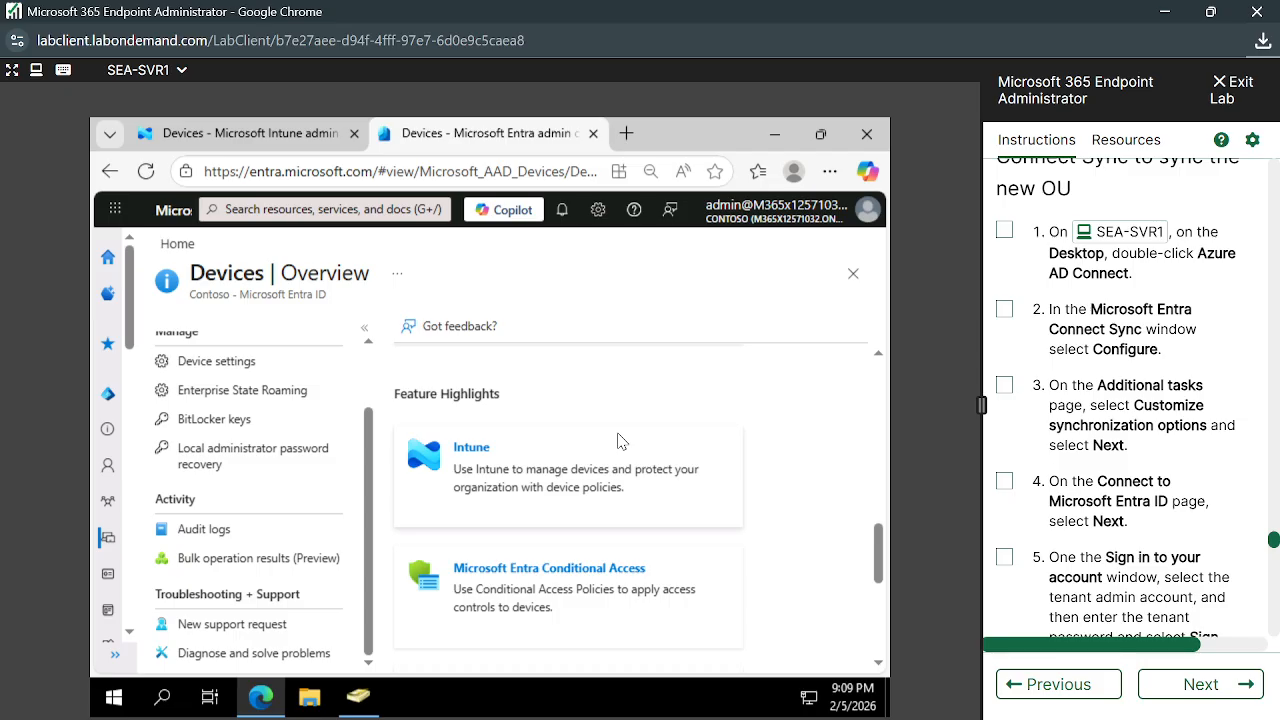
scroll(620, 440, up, 3)
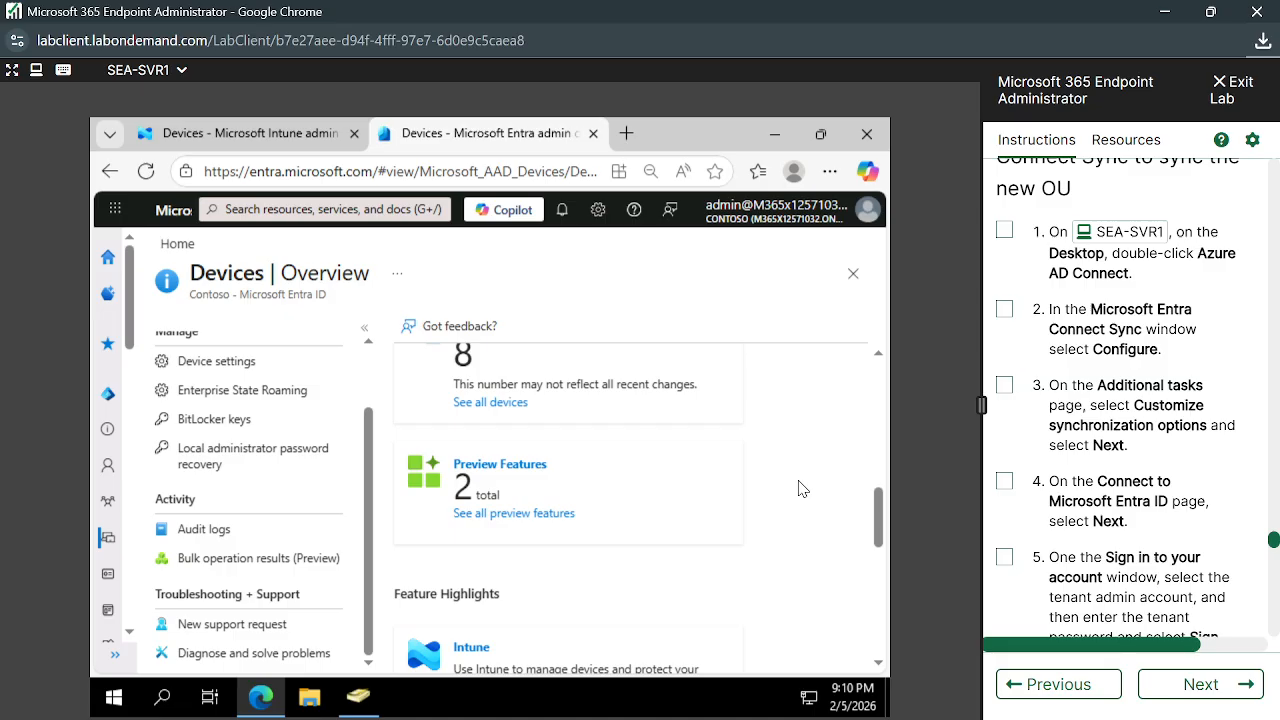
scroll(800, 488, up, 5)
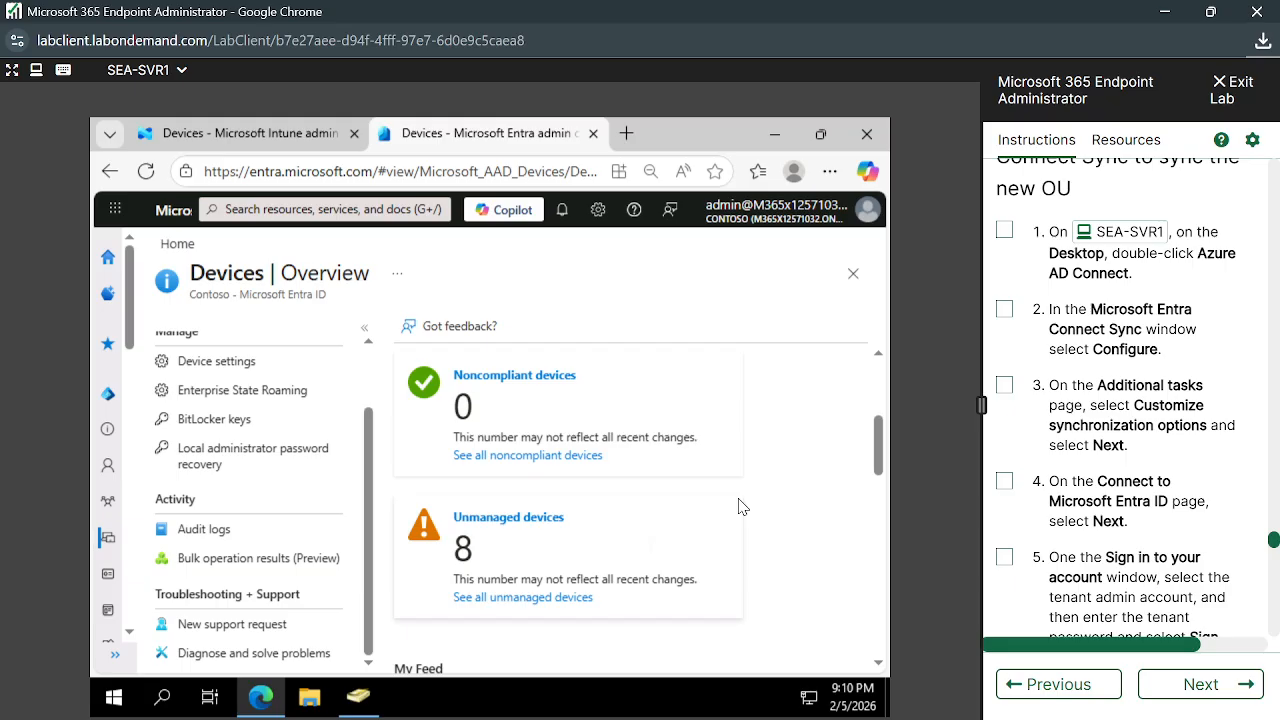
scroll(849, 543, down, 2)
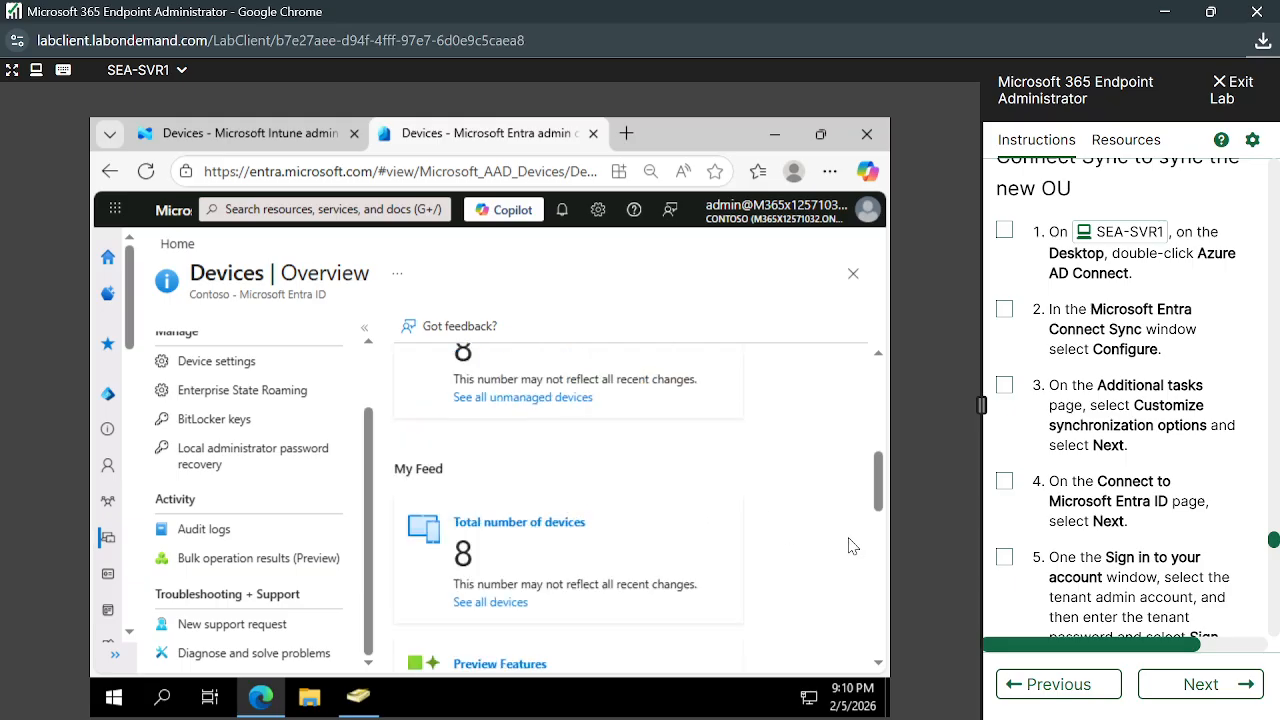
scroll(771, 513, up, 3)
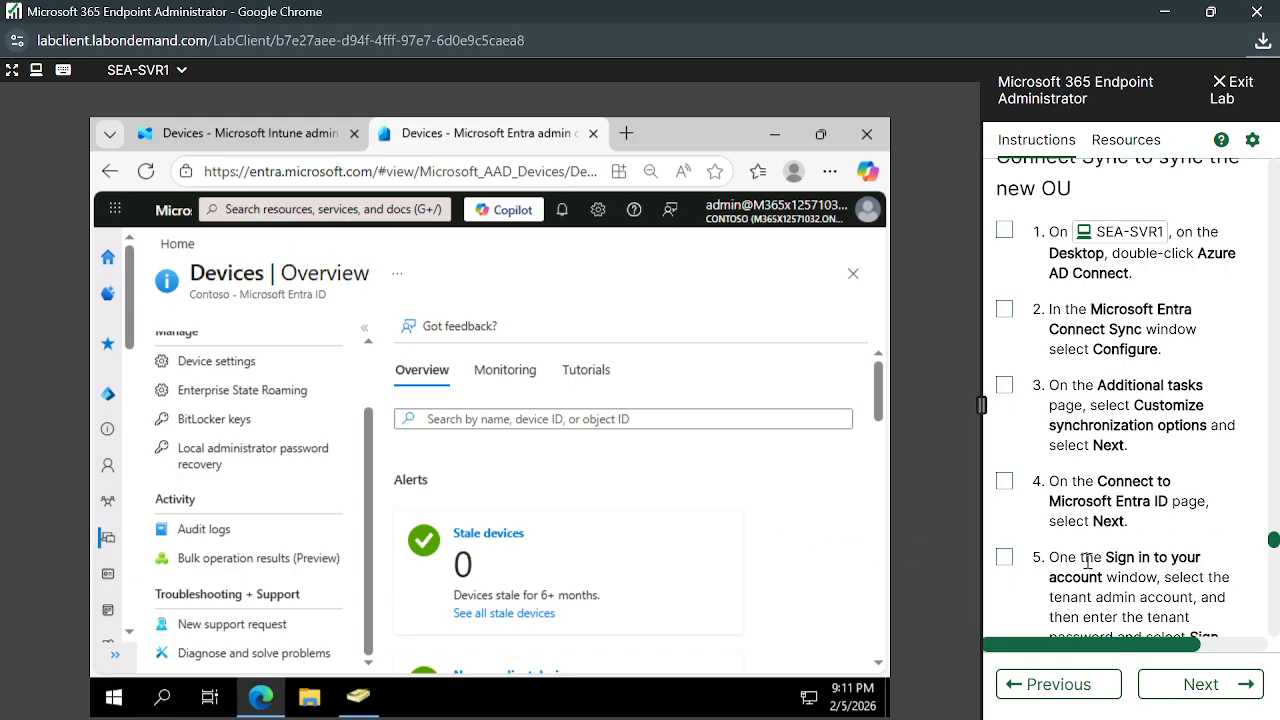
Scroll the lab instructions to the 'Task 3: Re-configure Entra Connect Sync to sync the new OU' heading
scroll(1088, 561, down, 1)
scroll(1088, 561, up, 3)
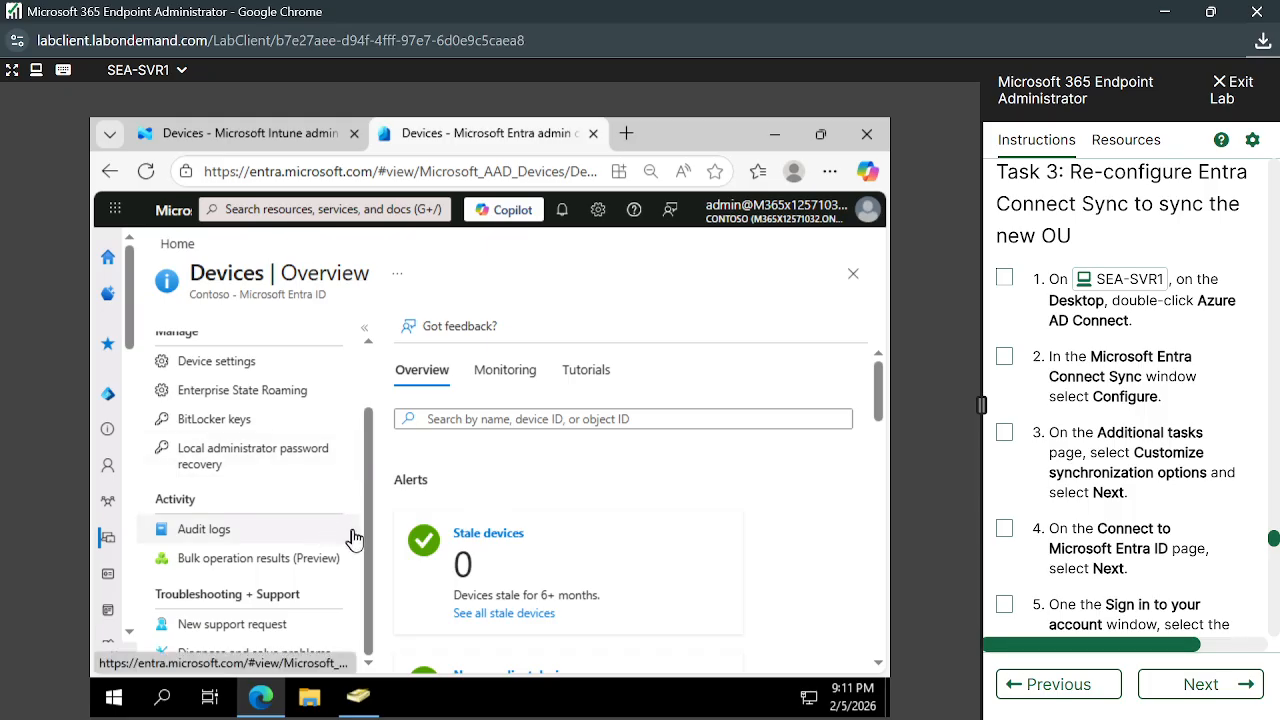
drag(366, 556, 380, 410)
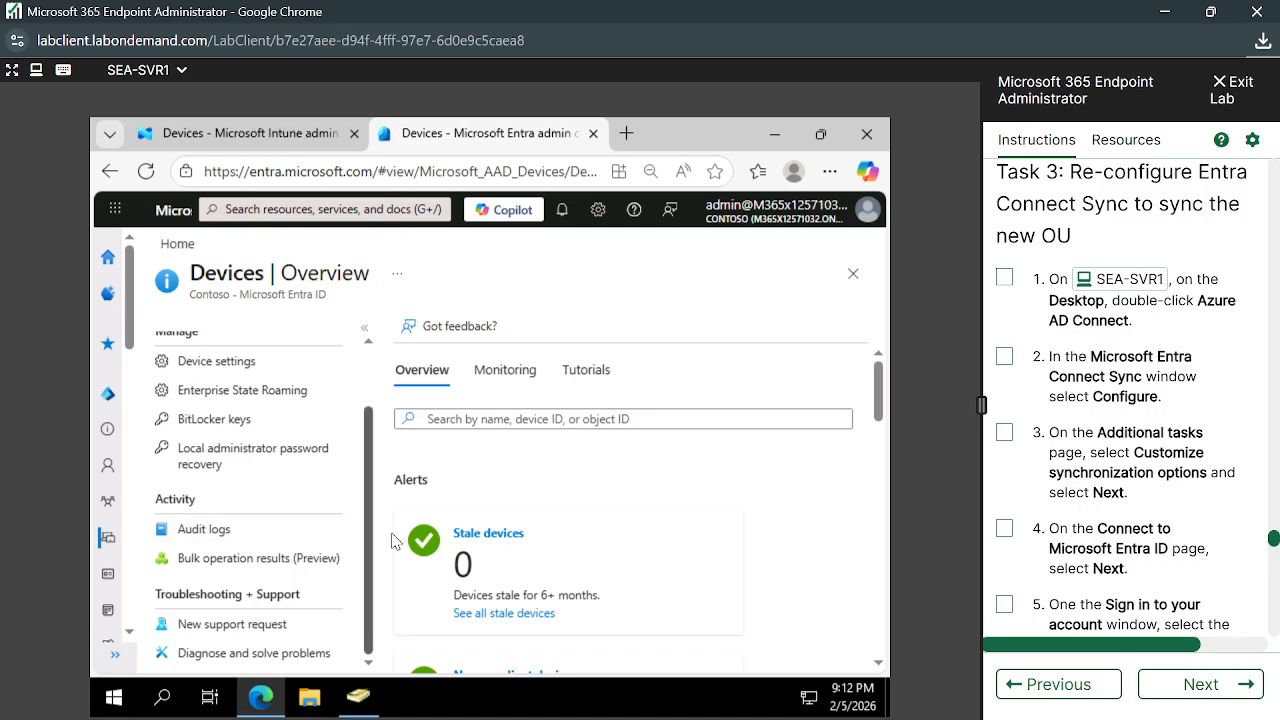
scroll(383, 445, up, 2)
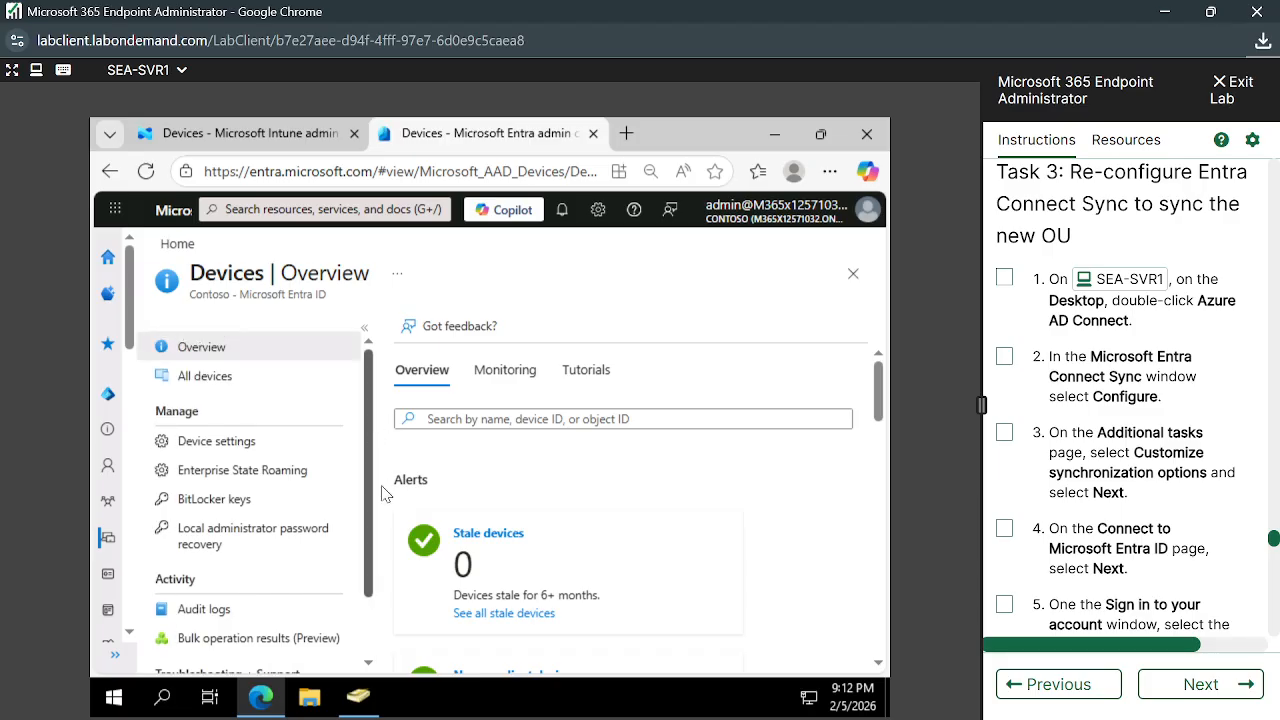
scroll(385, 490, down, 2)
scroll(380, 465, up, 2)
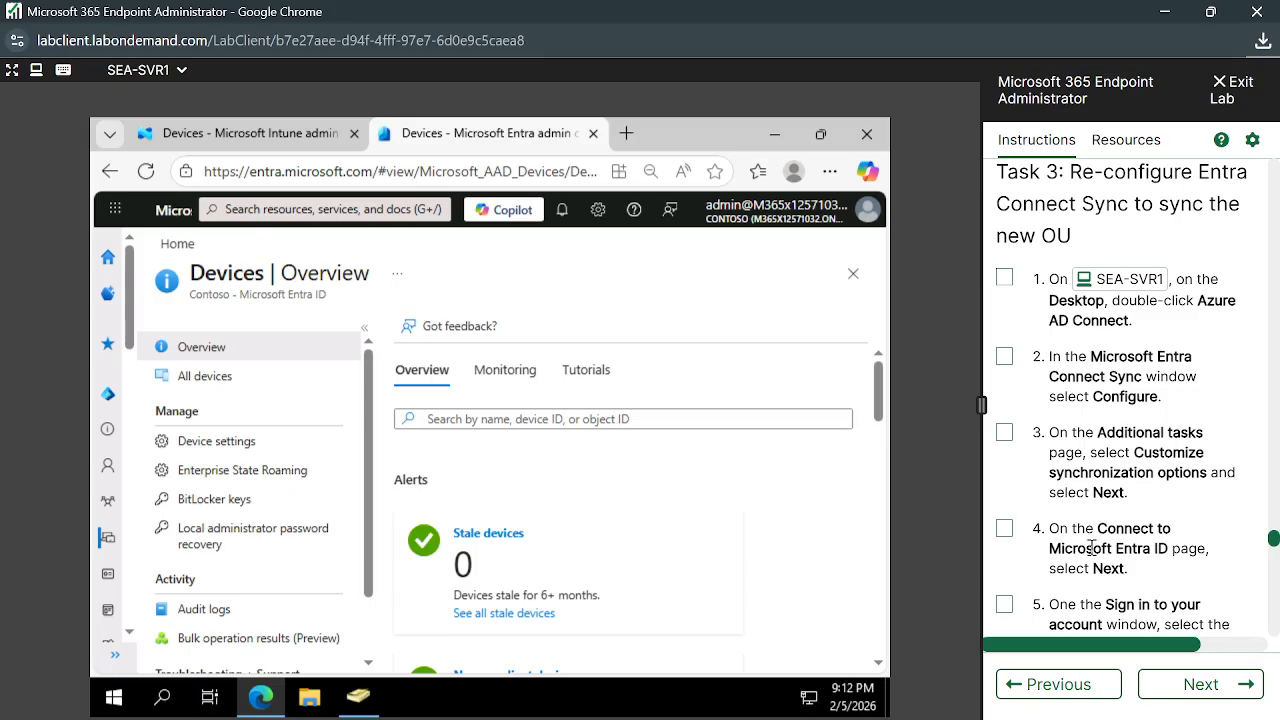
scroll(1091, 547, down, 1)
scroll(1091, 547, up, 1)
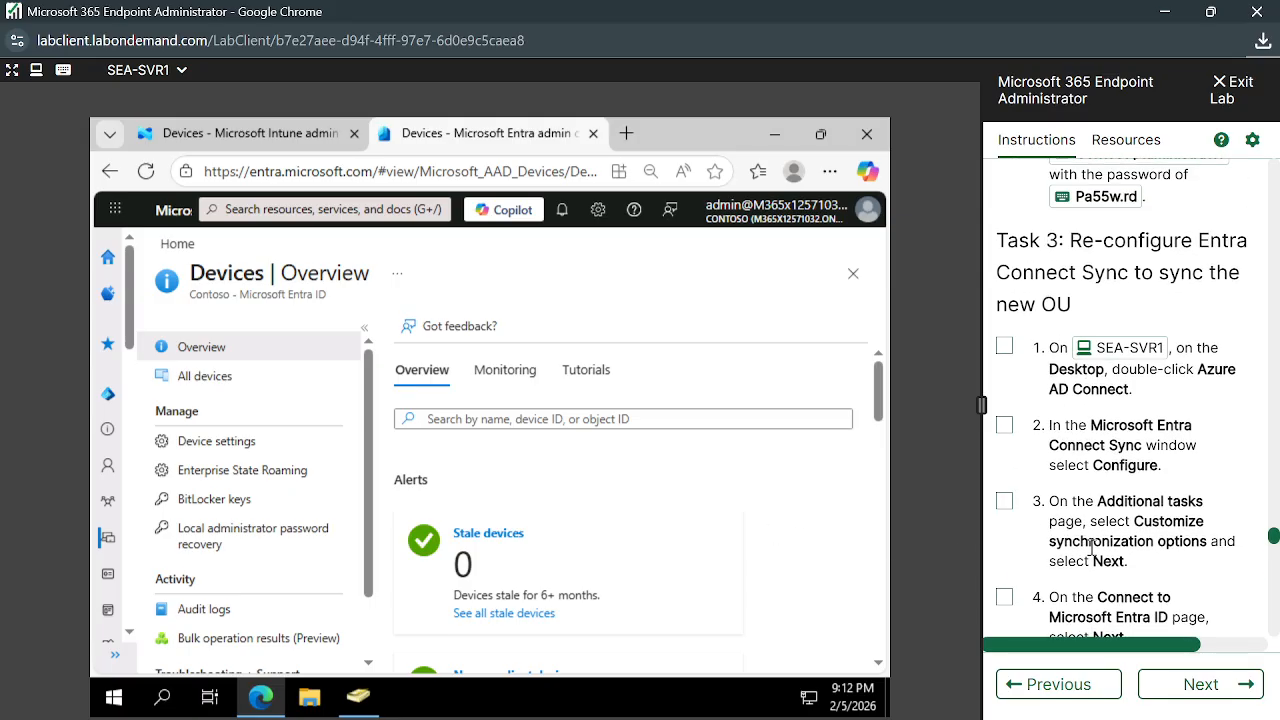
right_click(1091, 547)
click(1190, 510)
scroll(1062, 583, down, 3)
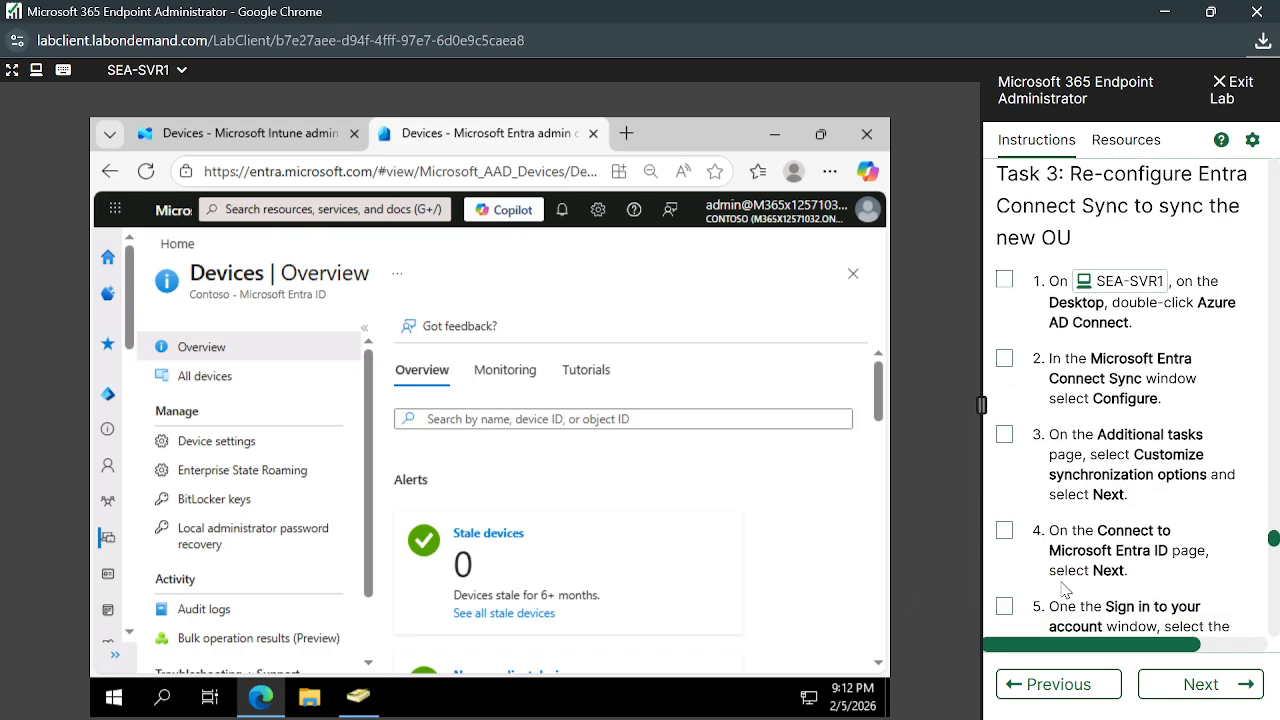
scroll(1062, 583, down, 3)
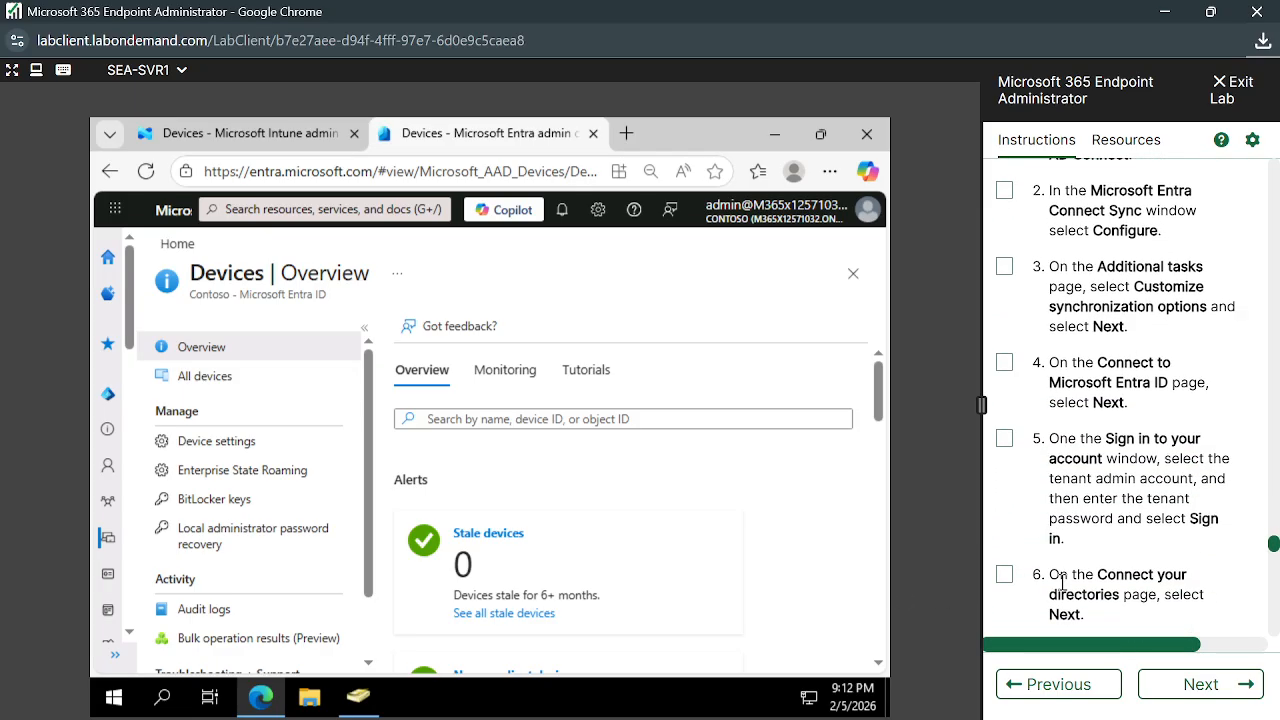
scroll(1158, 557, up, 7)
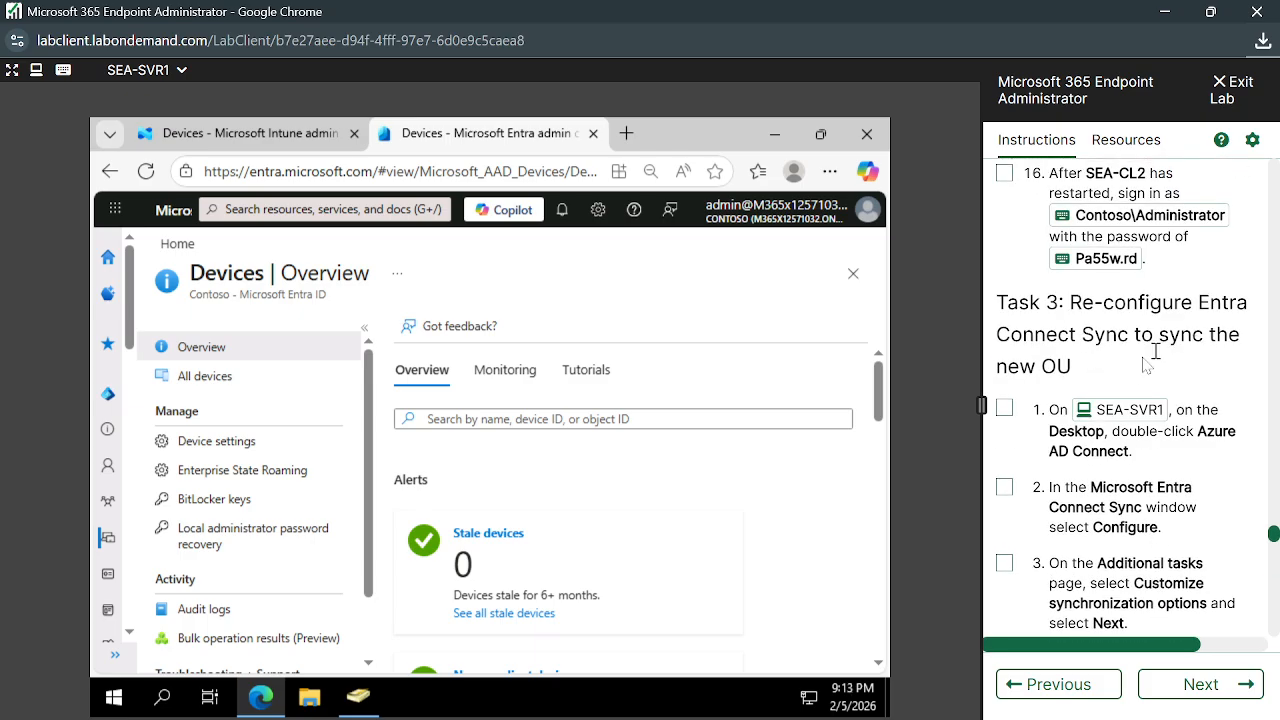
scroll(1160, 480, down, 1)
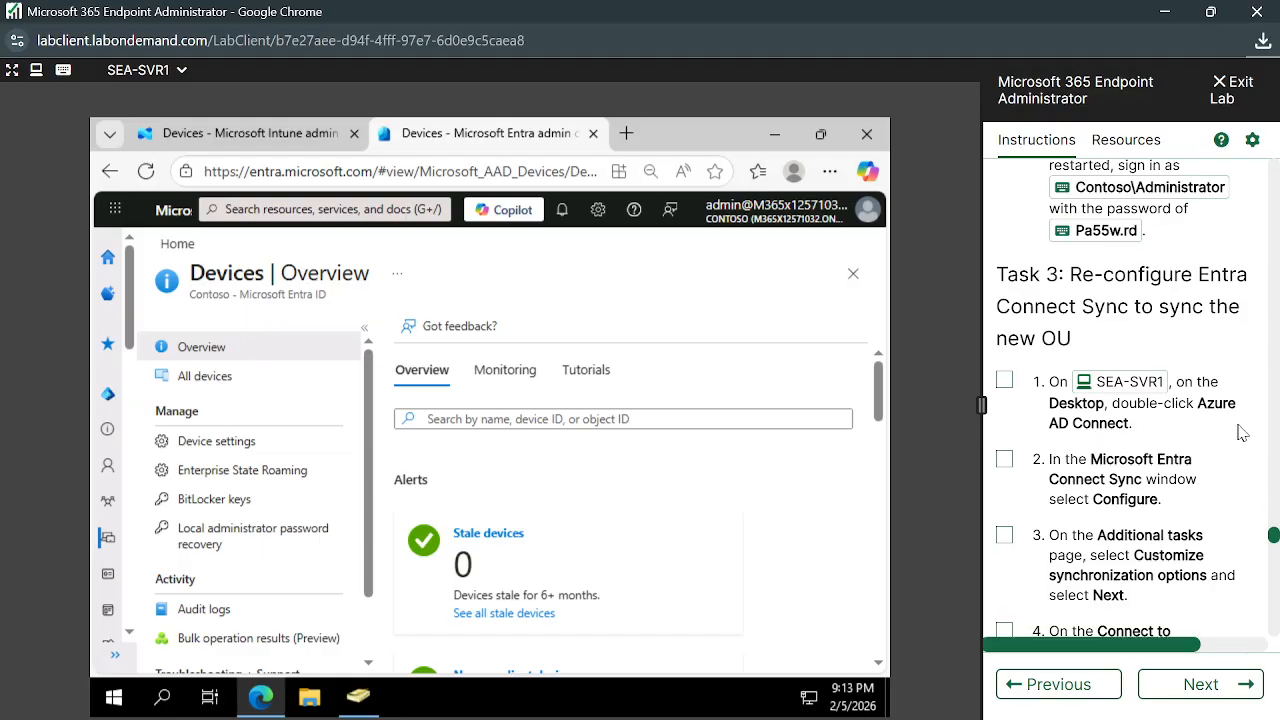
Launch Azure AD Connect from the server desktop and choose Configure on the Welcome page
click(774, 133)
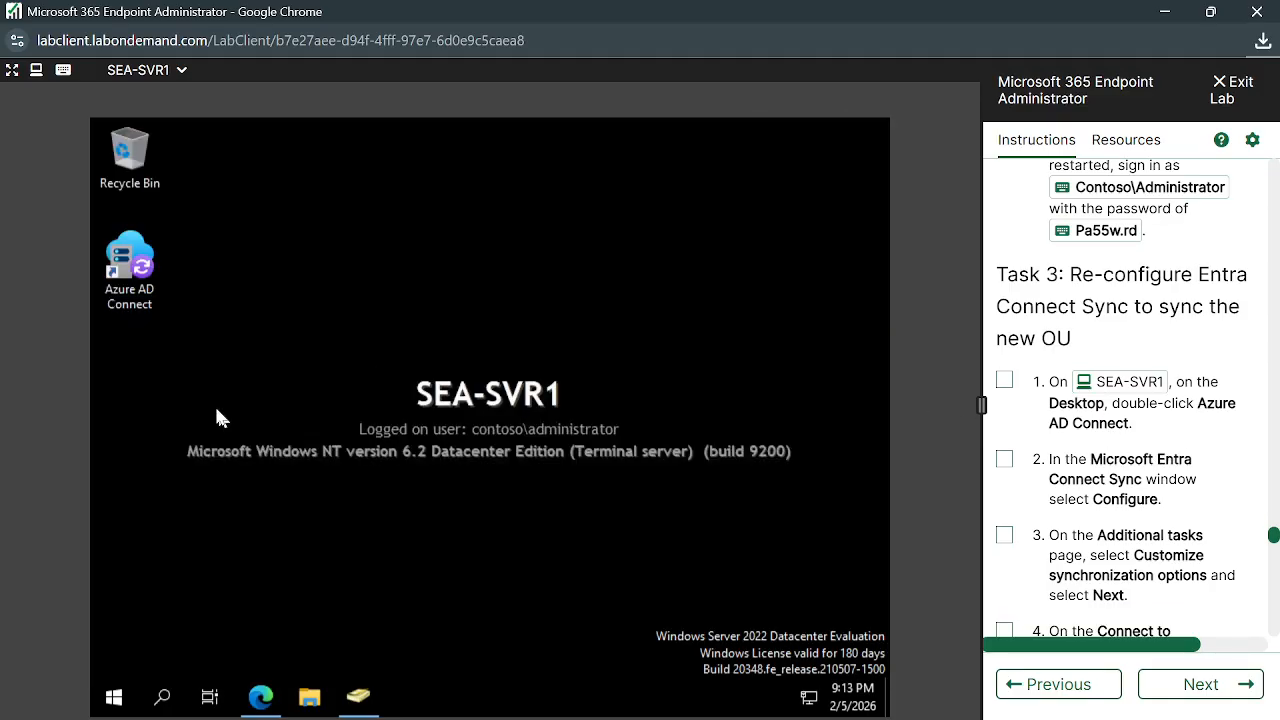
double_click(130, 262)
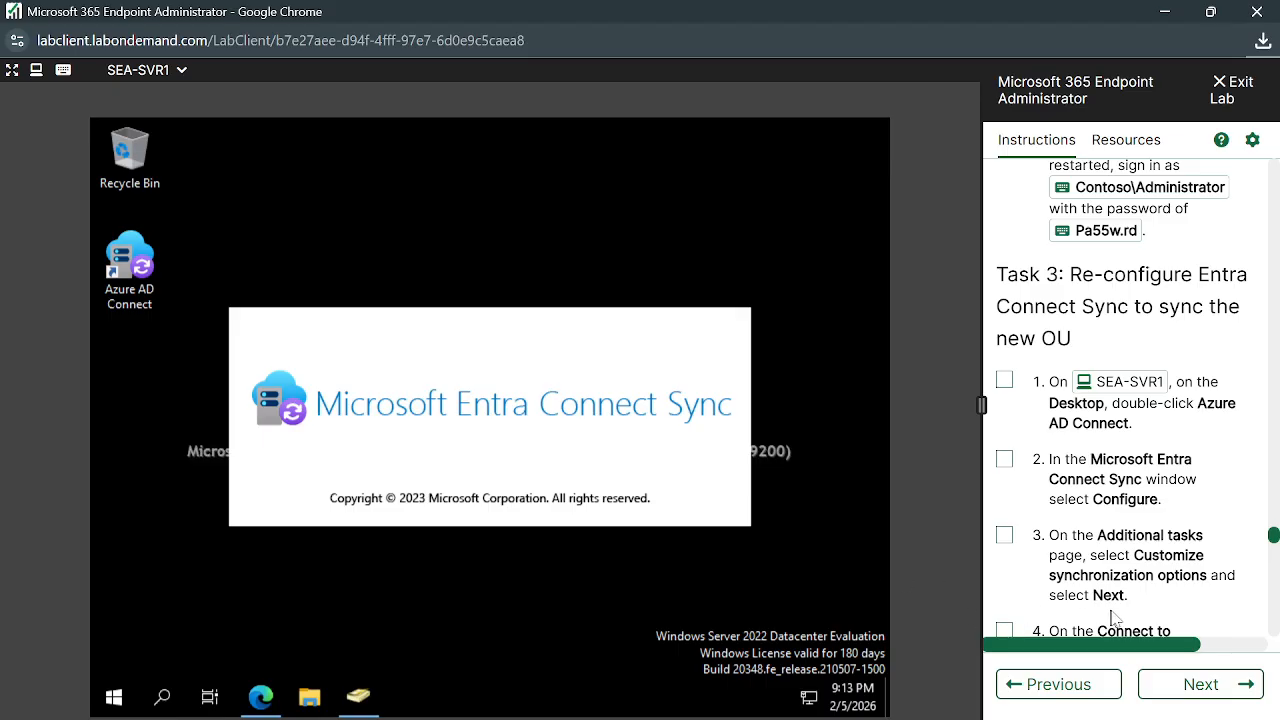
scroll(1118, 617, down, 1)
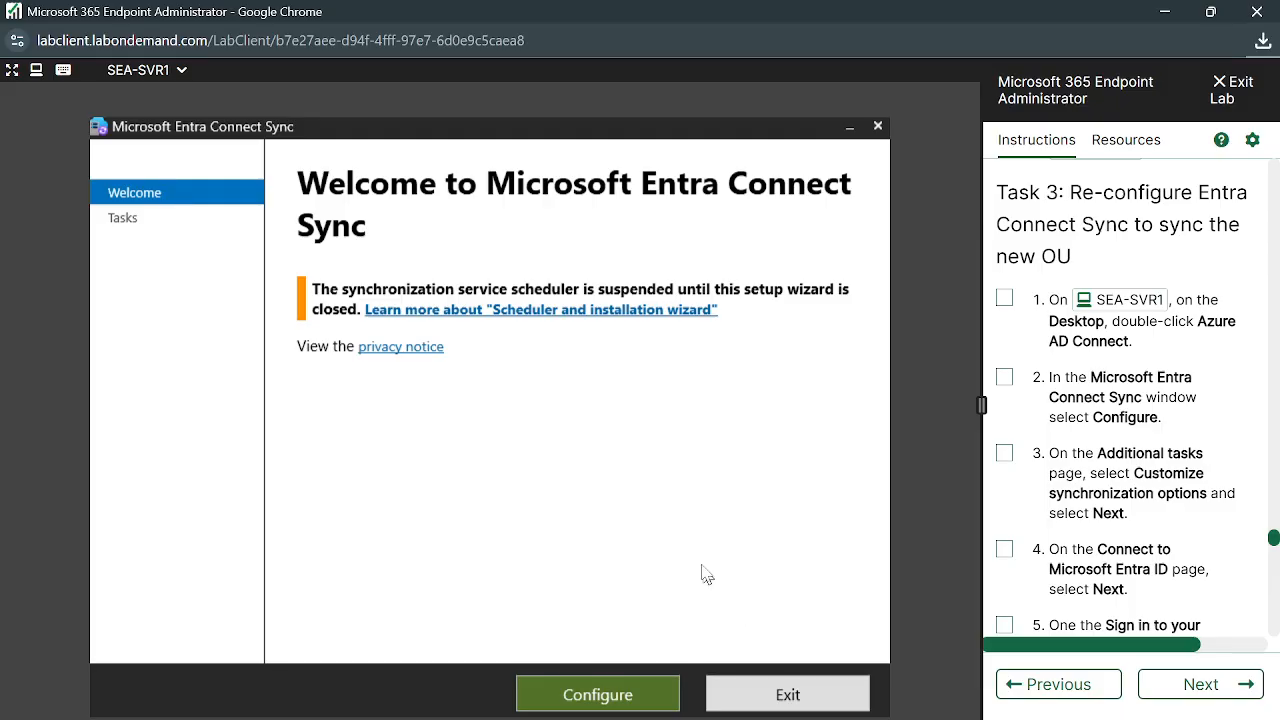
click(634, 694)
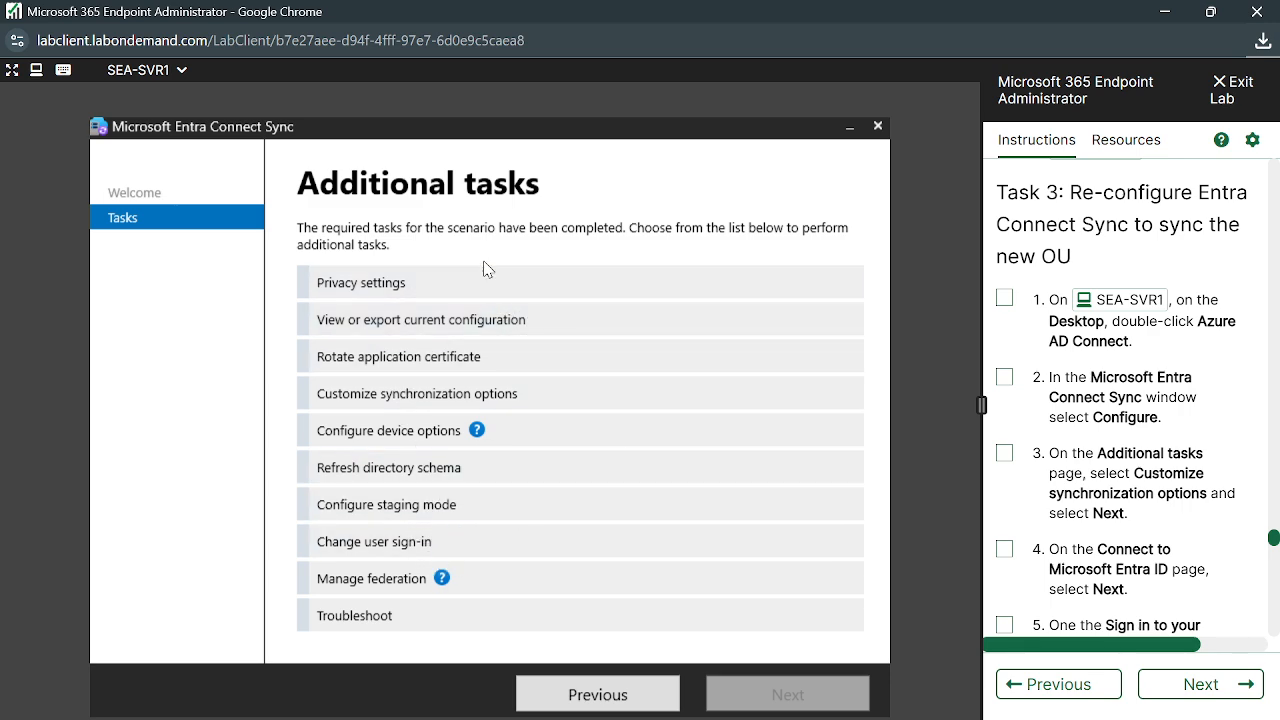
Choose Customize synchronization options and sign in to Entra ID with the tenant admin account
click(425, 398)
click(777, 695)
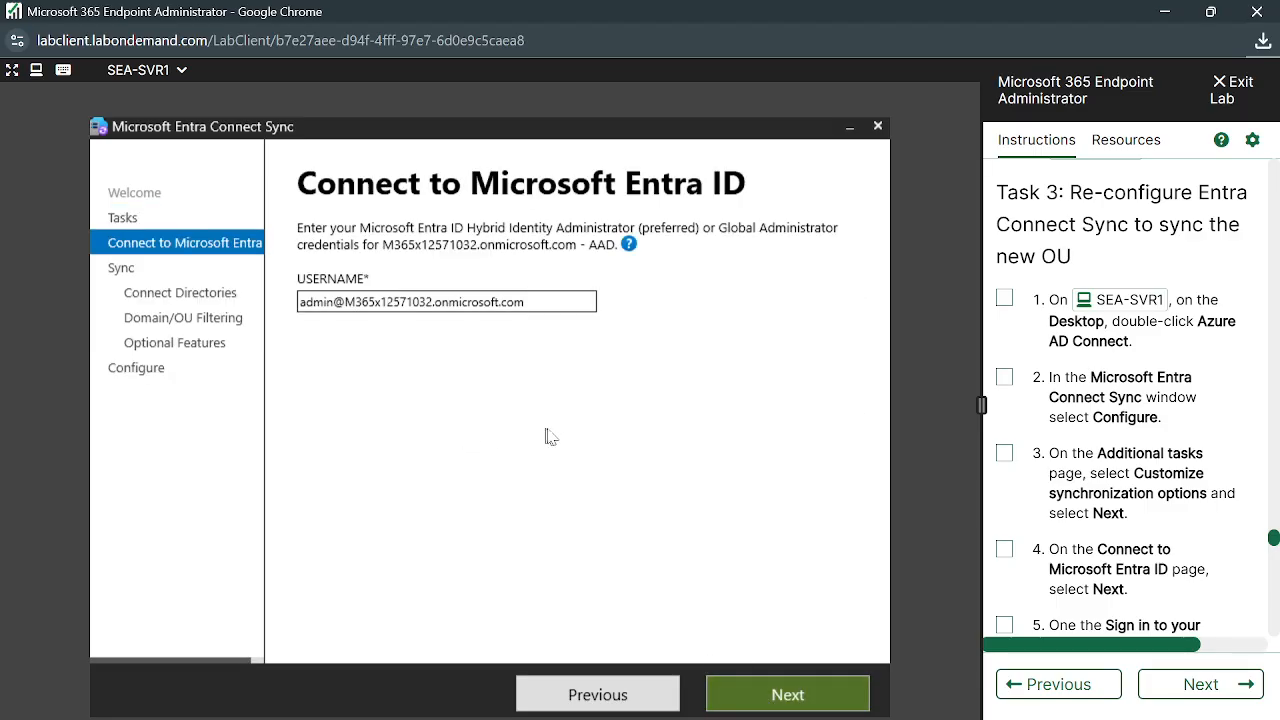
click(793, 694)
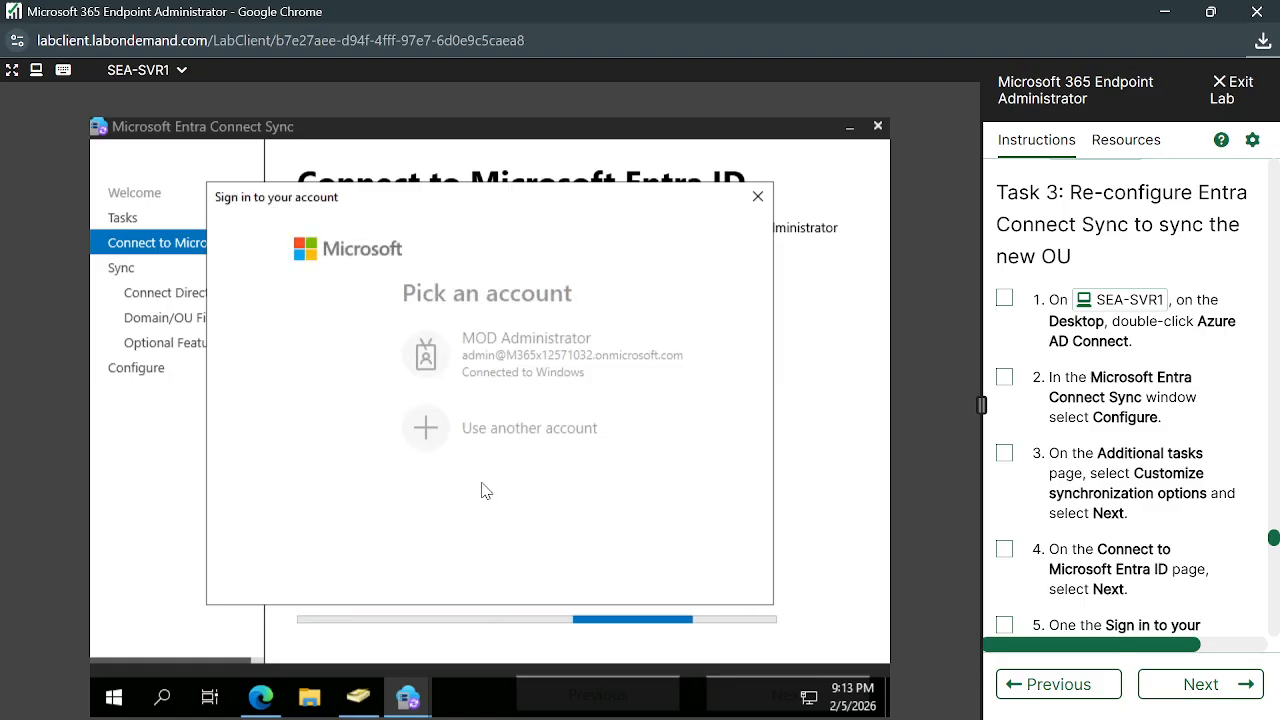
click(440, 352)
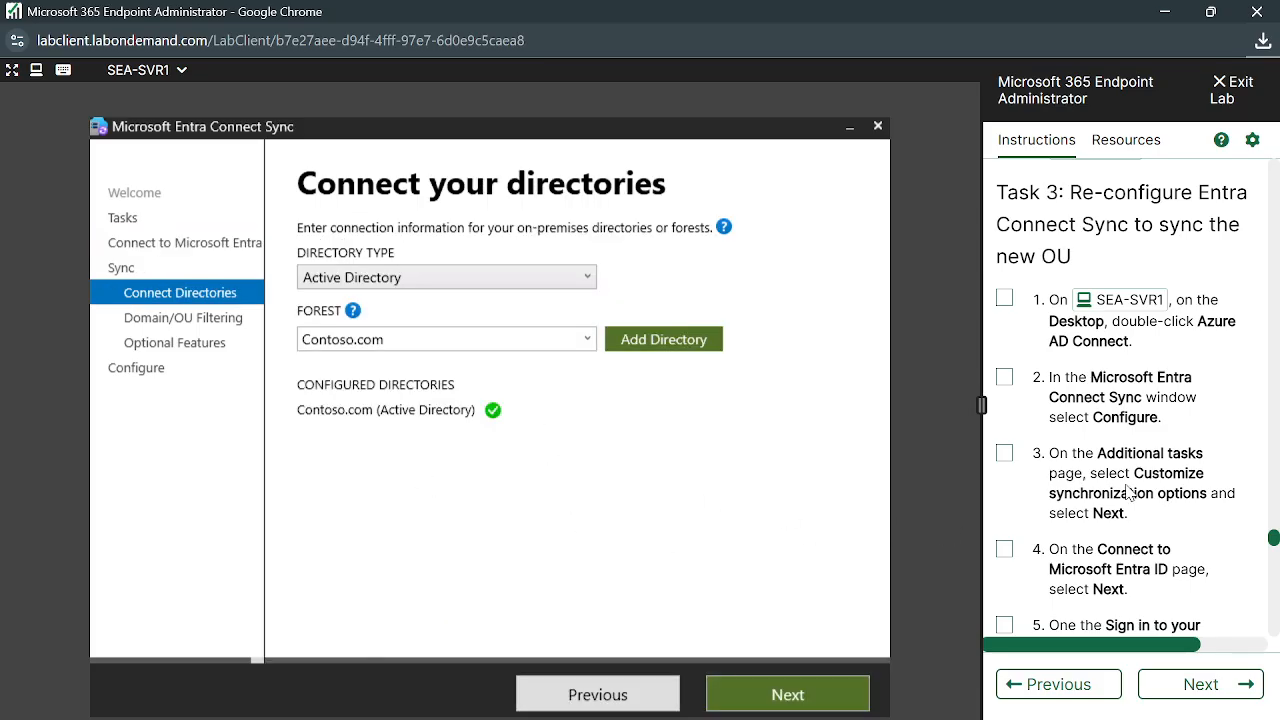
scroll(1127, 492, down, 2)
scroll(1127, 492, down, 1)
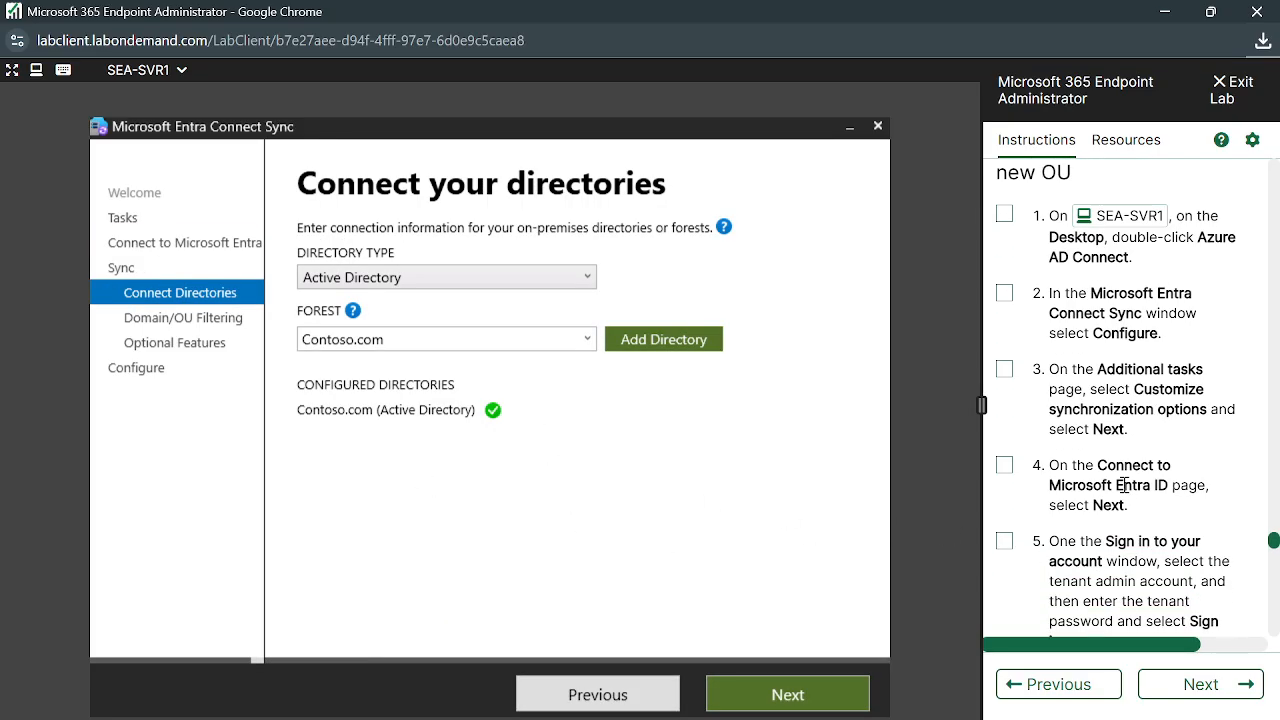
scroll(1125, 485, down, 2)
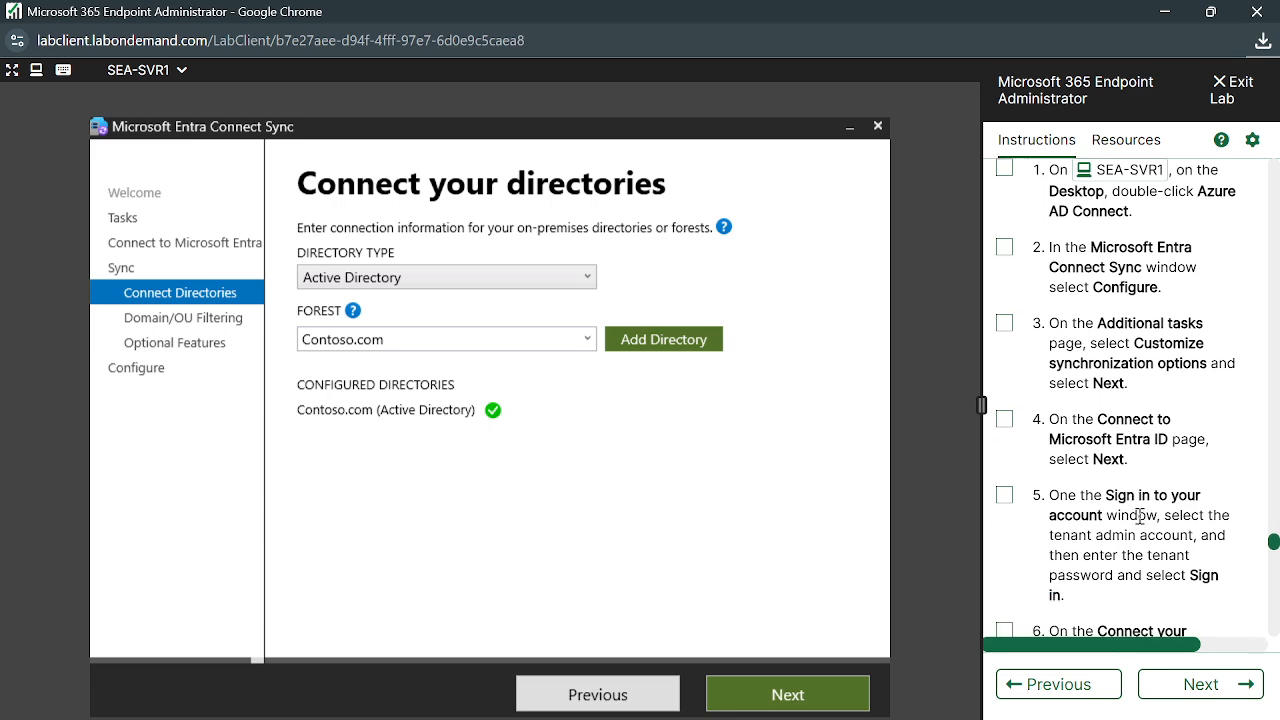
scroll(1139, 517, down, 1)
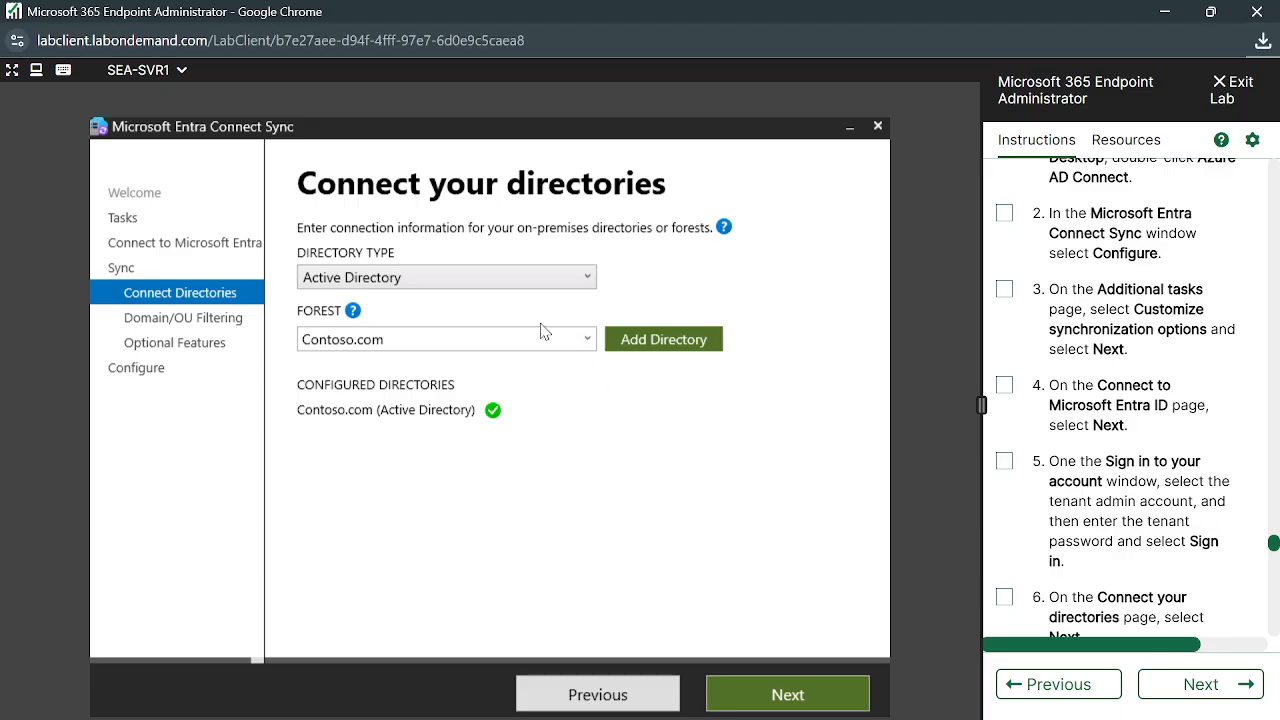
click(668, 352)
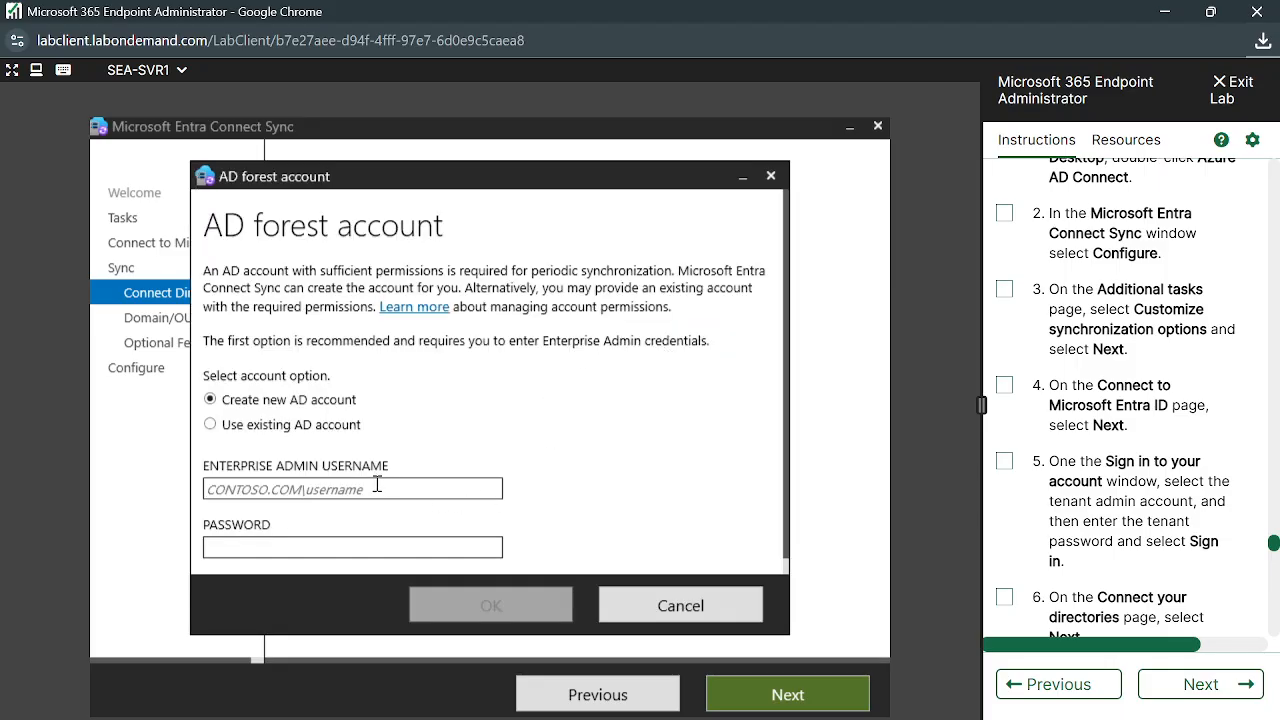
scroll(387, 471, down, 1)
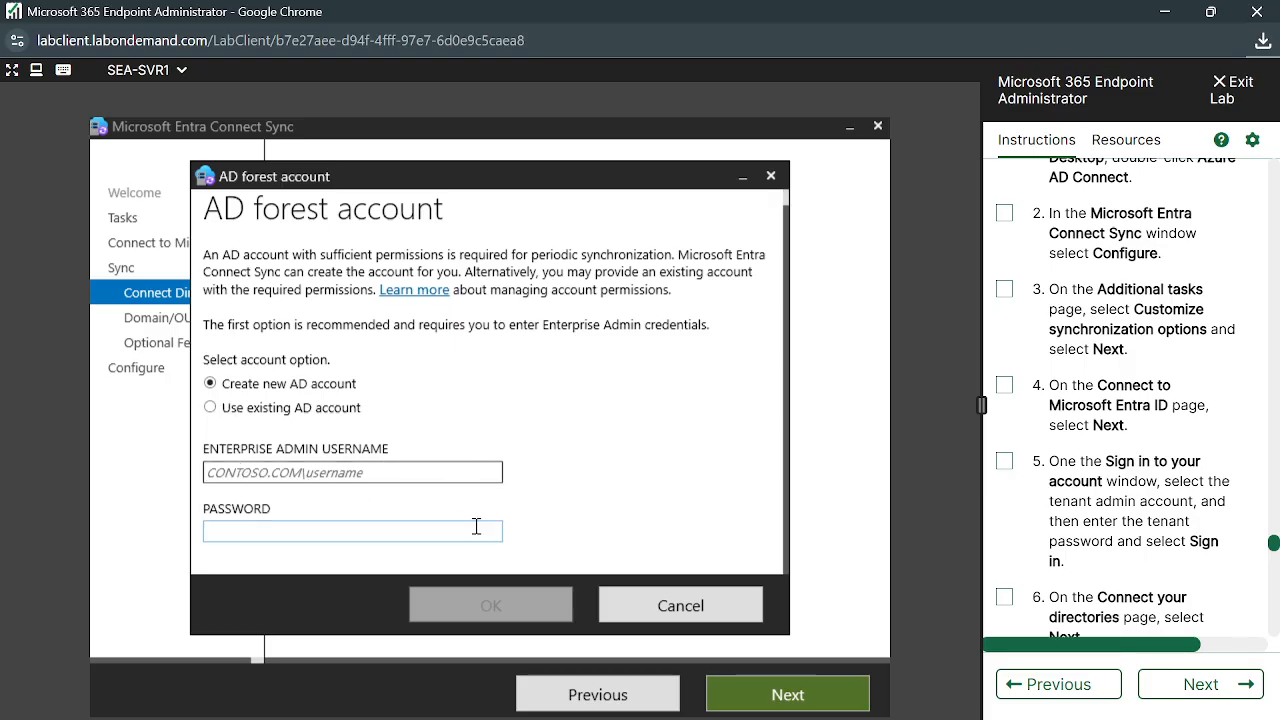
click(725, 612)
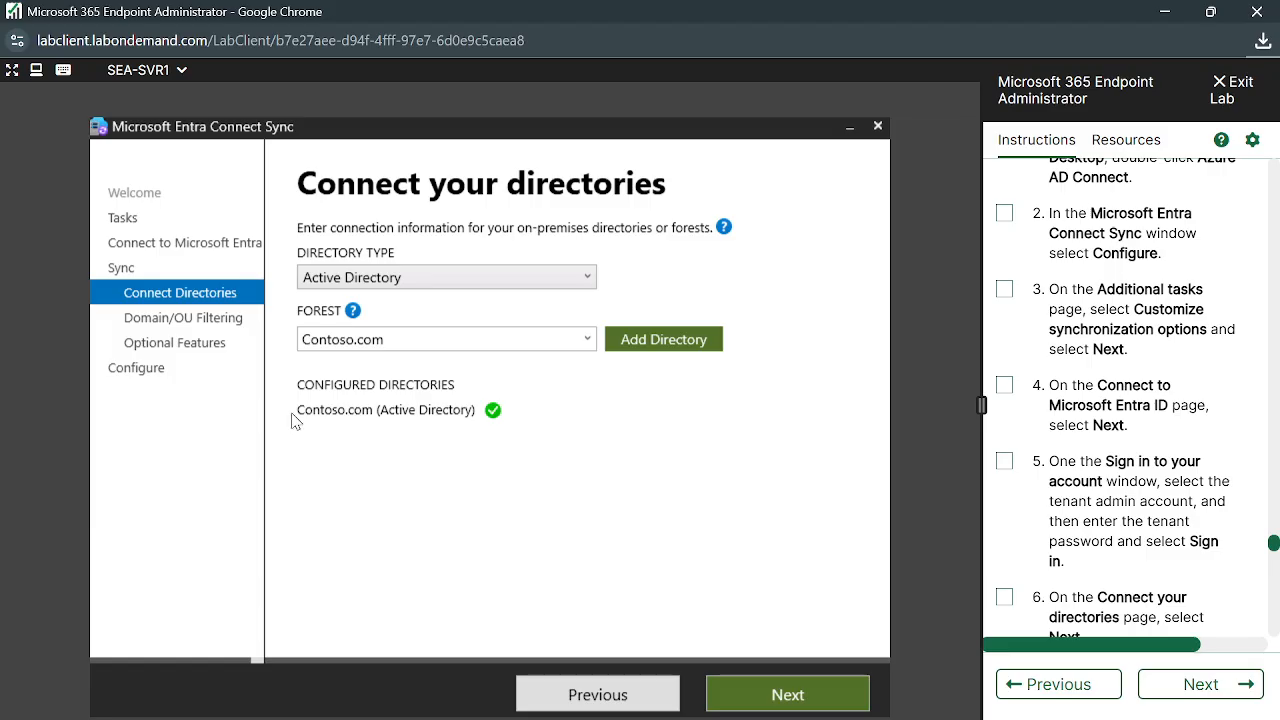
Refresh Contoso.com domains, choose 'Sync selected domains and OUs', and confirm the Entra ID clients OU is checked
click(787, 700)
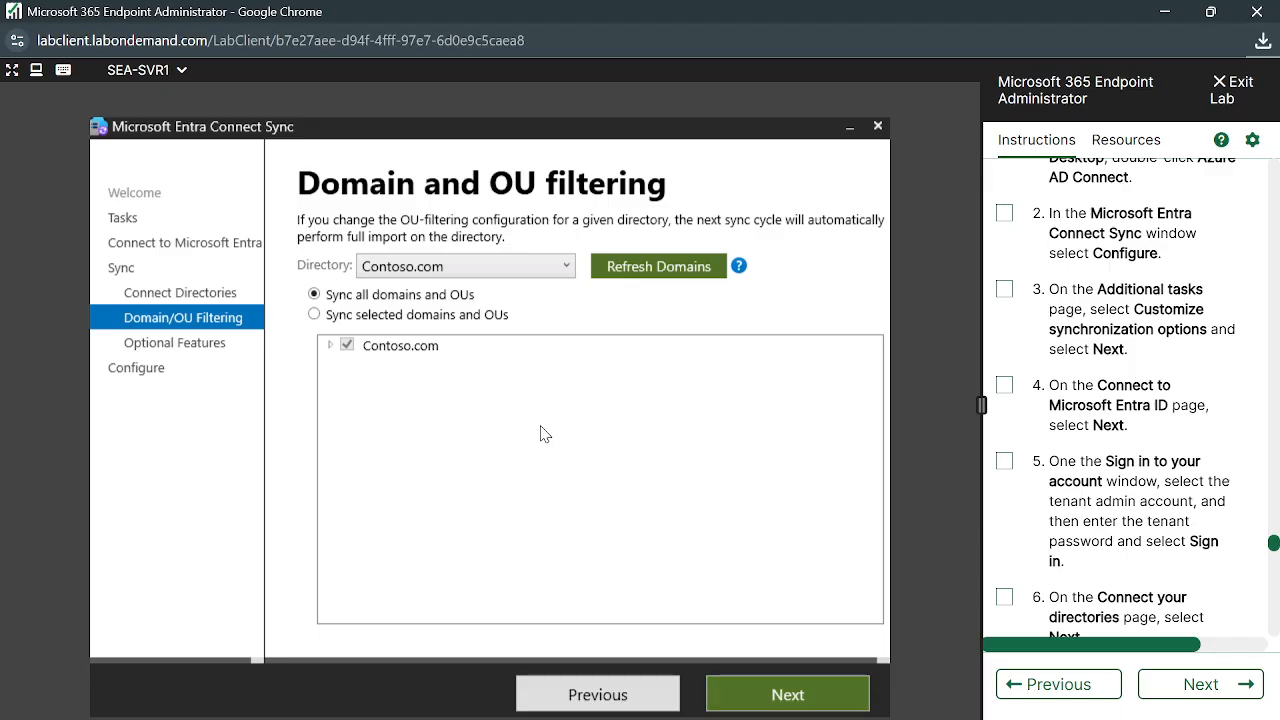
click(640, 272)
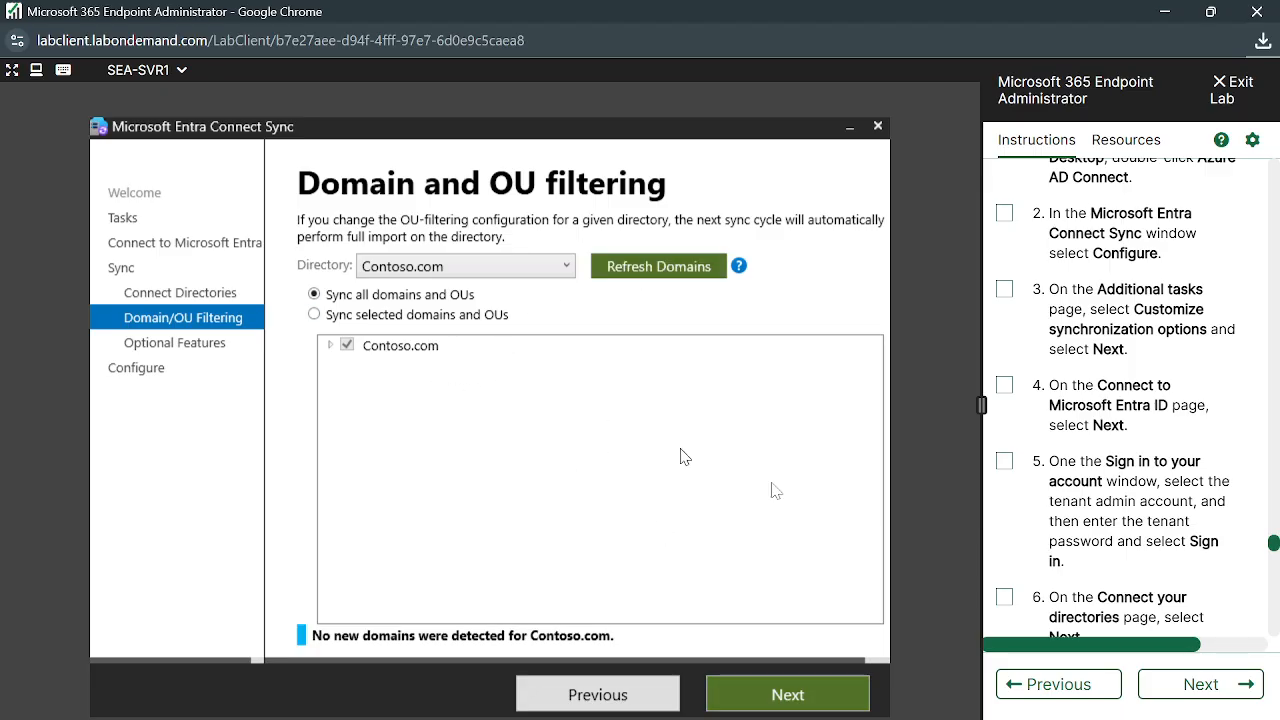
click(365, 318)
click(331, 346)
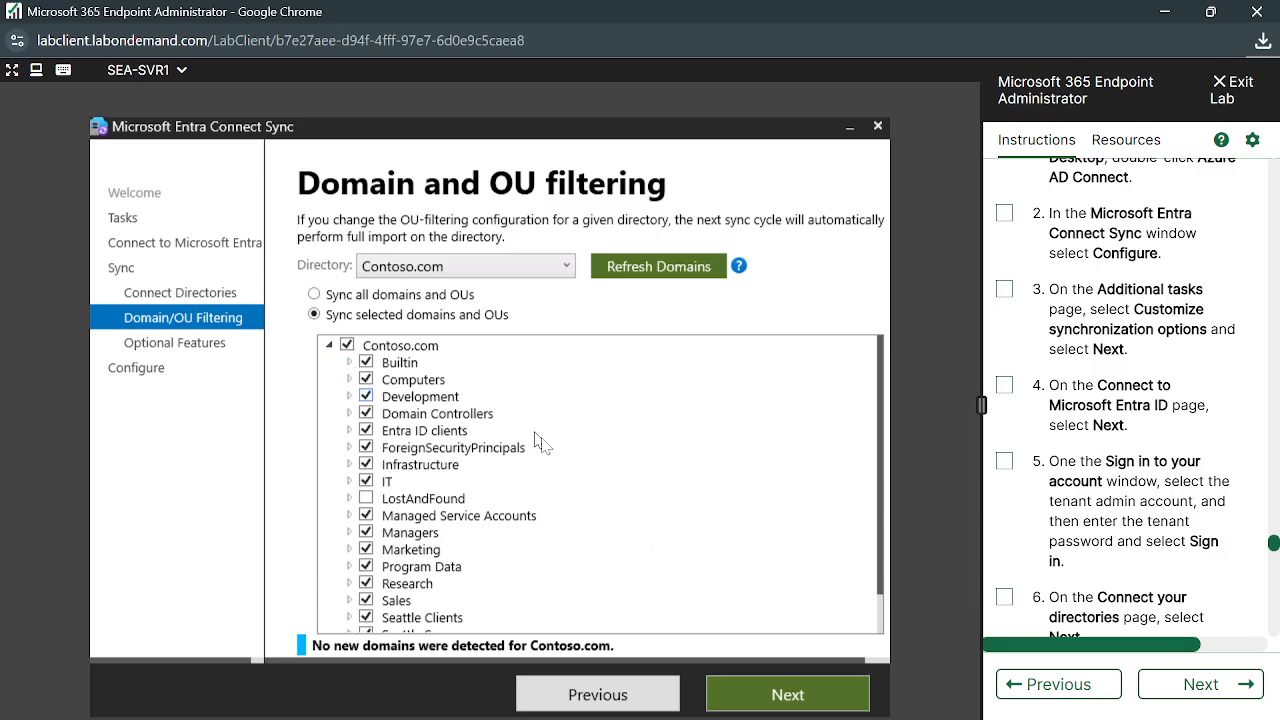
scroll(530, 451, down, 2)
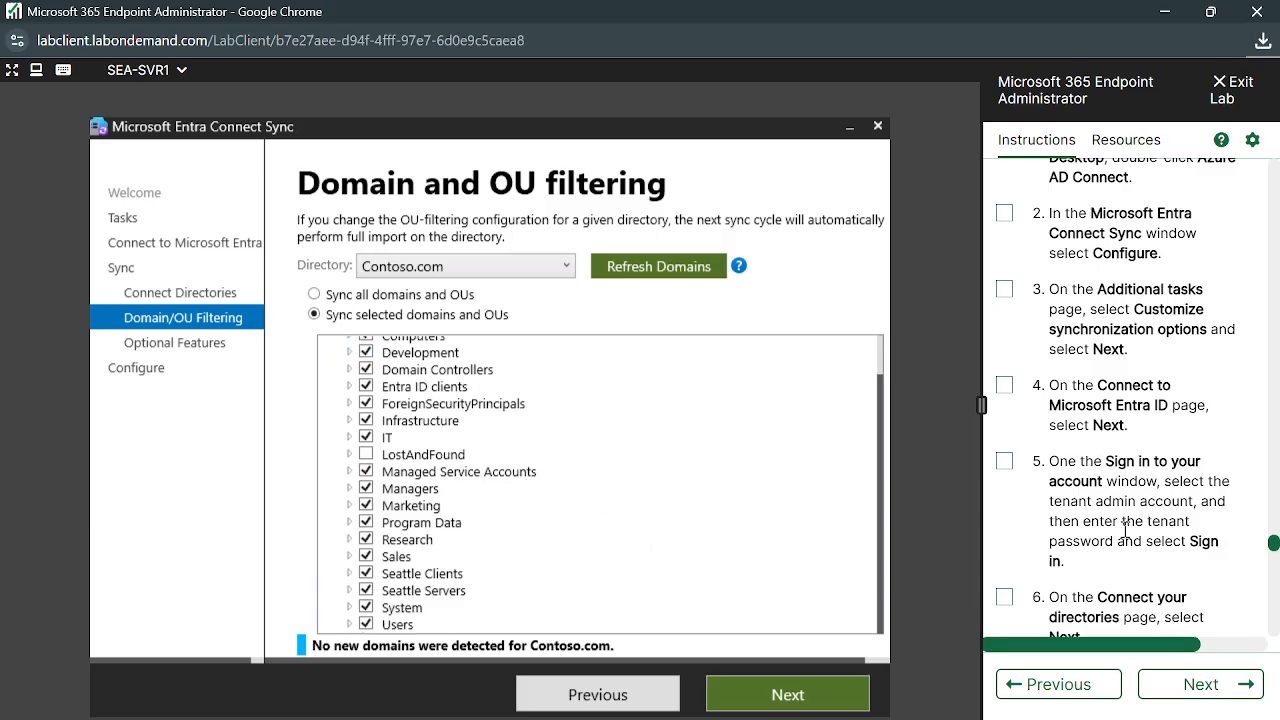
scroll(1125, 530, down, 3)
scroll(1130, 525, down, 3)
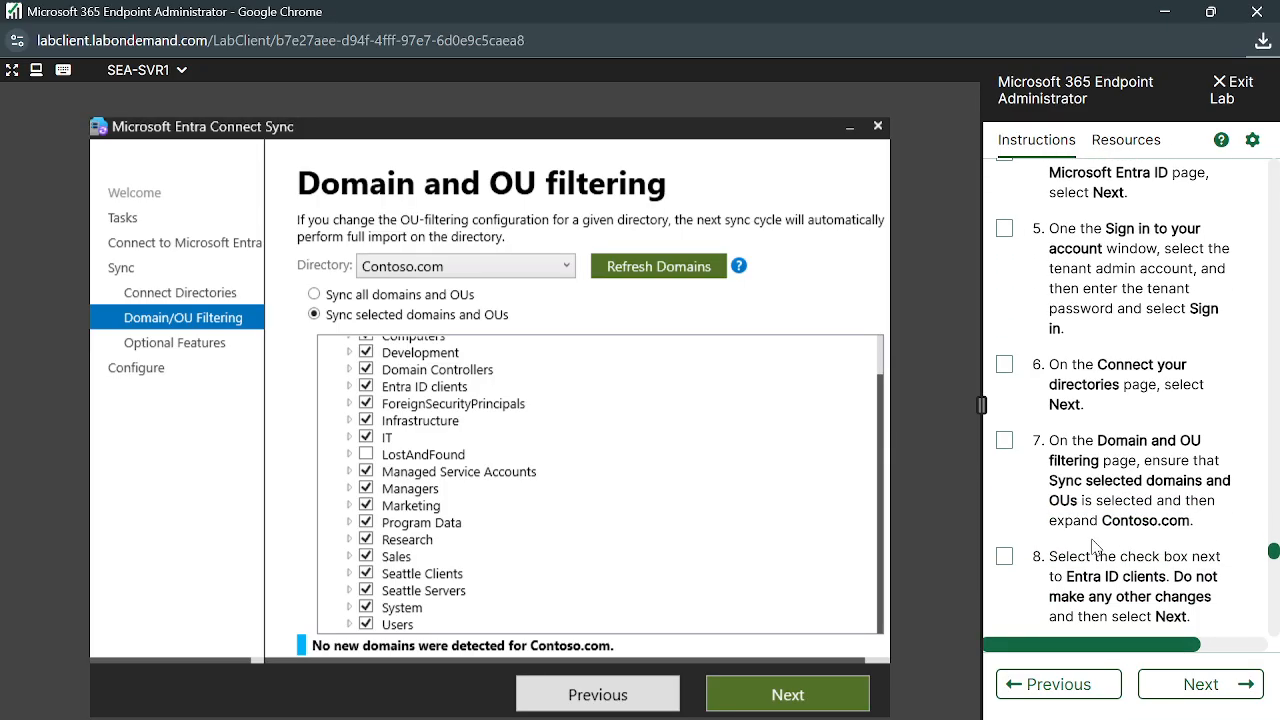
scroll(1130, 515, down, 1)
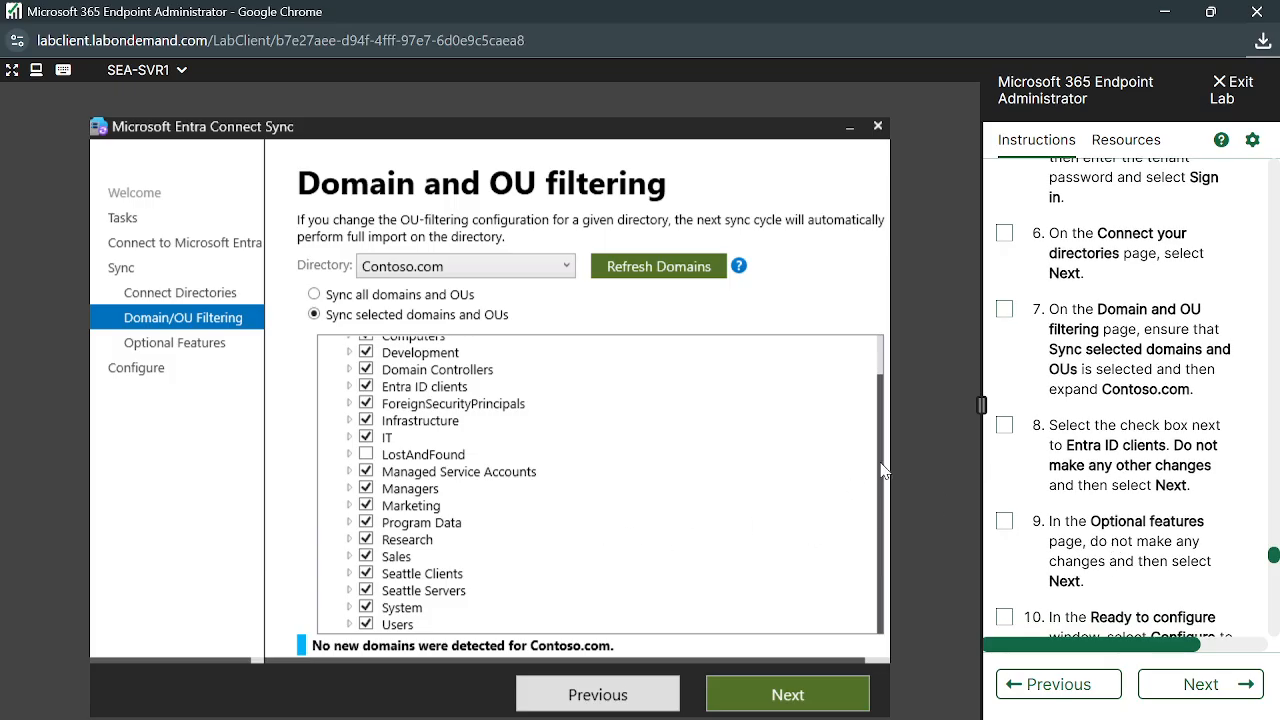
drag(880, 470, 872, 395)
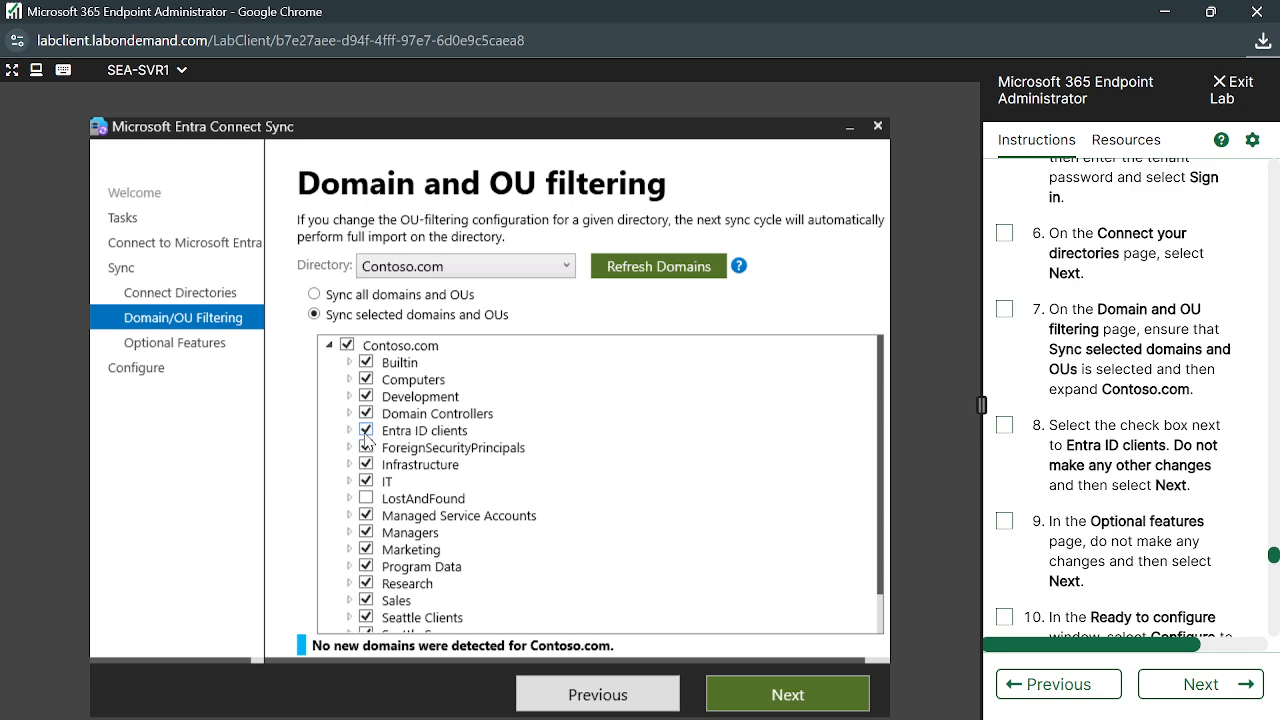
scroll(1118, 554, down, 1)
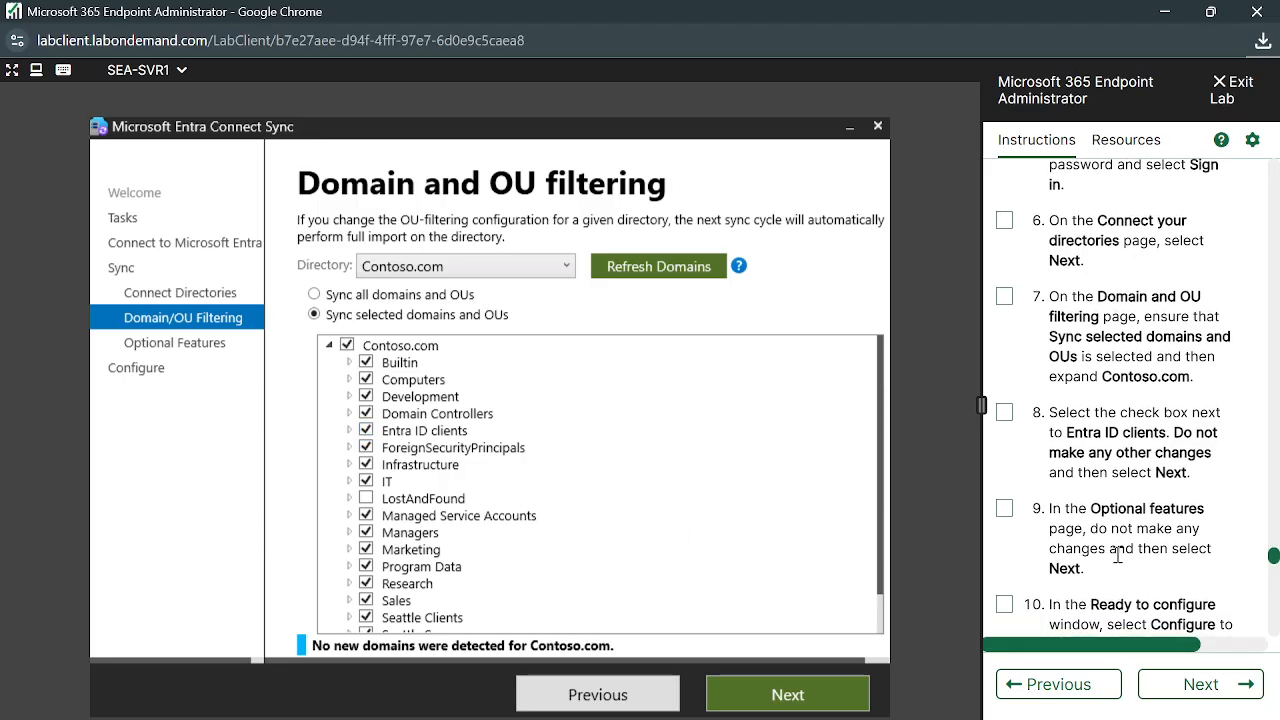
scroll(1118, 556, down, 3)
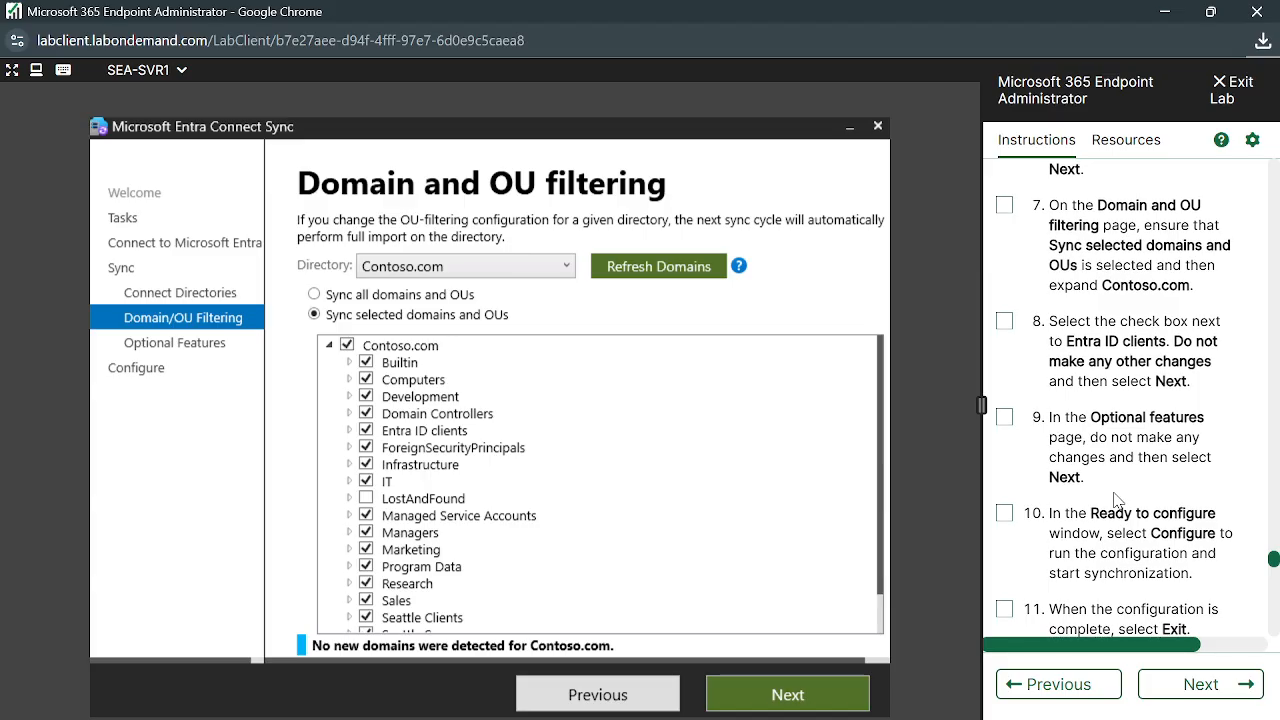
scroll(853, 537, down, 1)
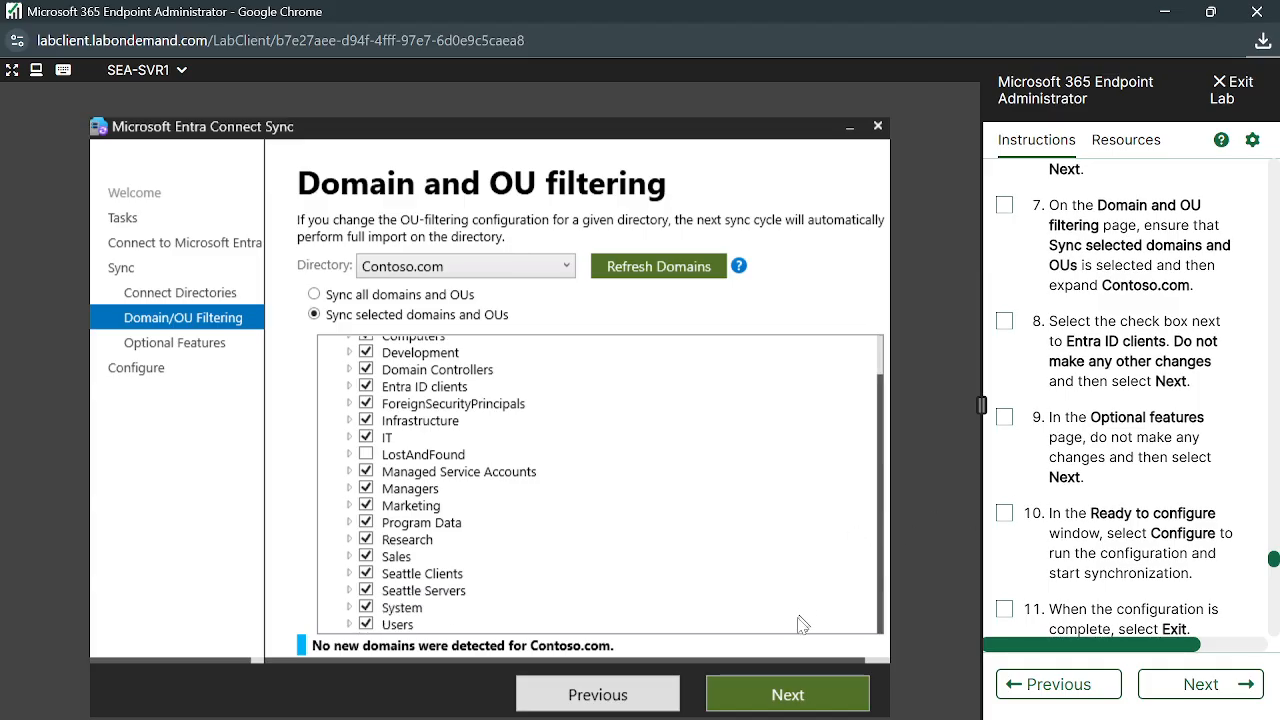
Recheck that Entra ID clients stays selected under OU filtering, then advance to Optional features
click(779, 700)
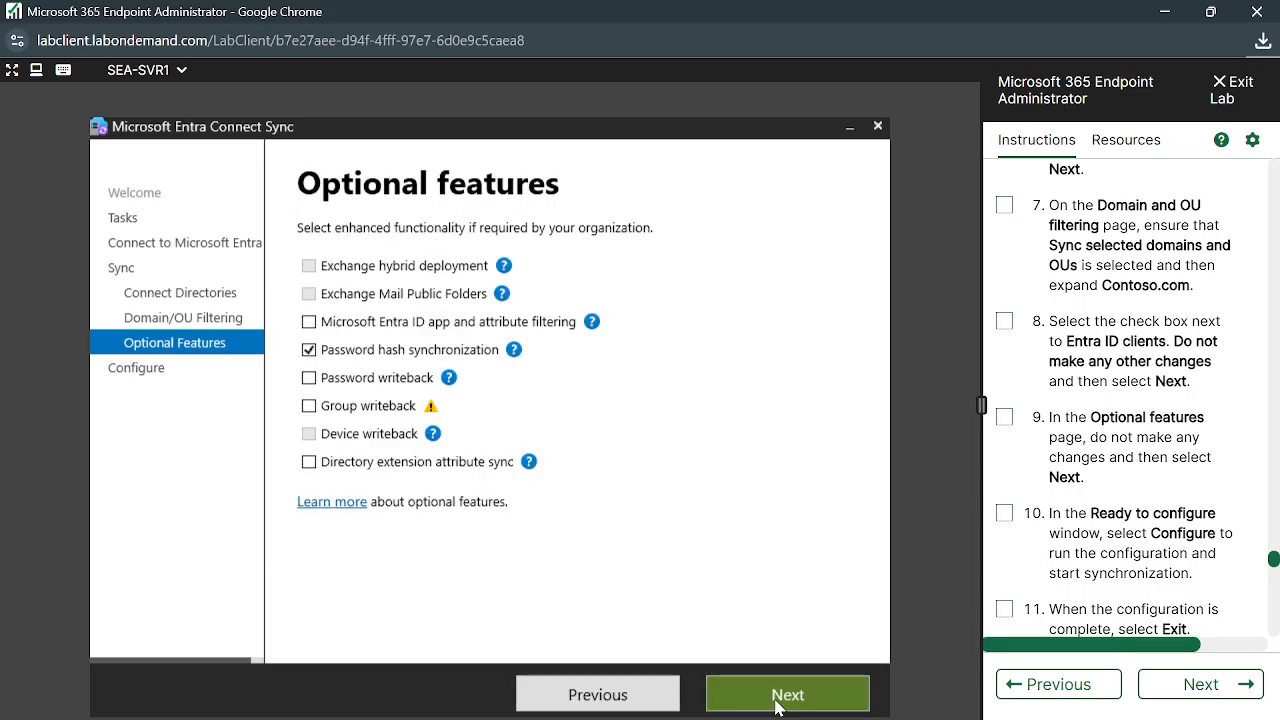
click(588, 698)
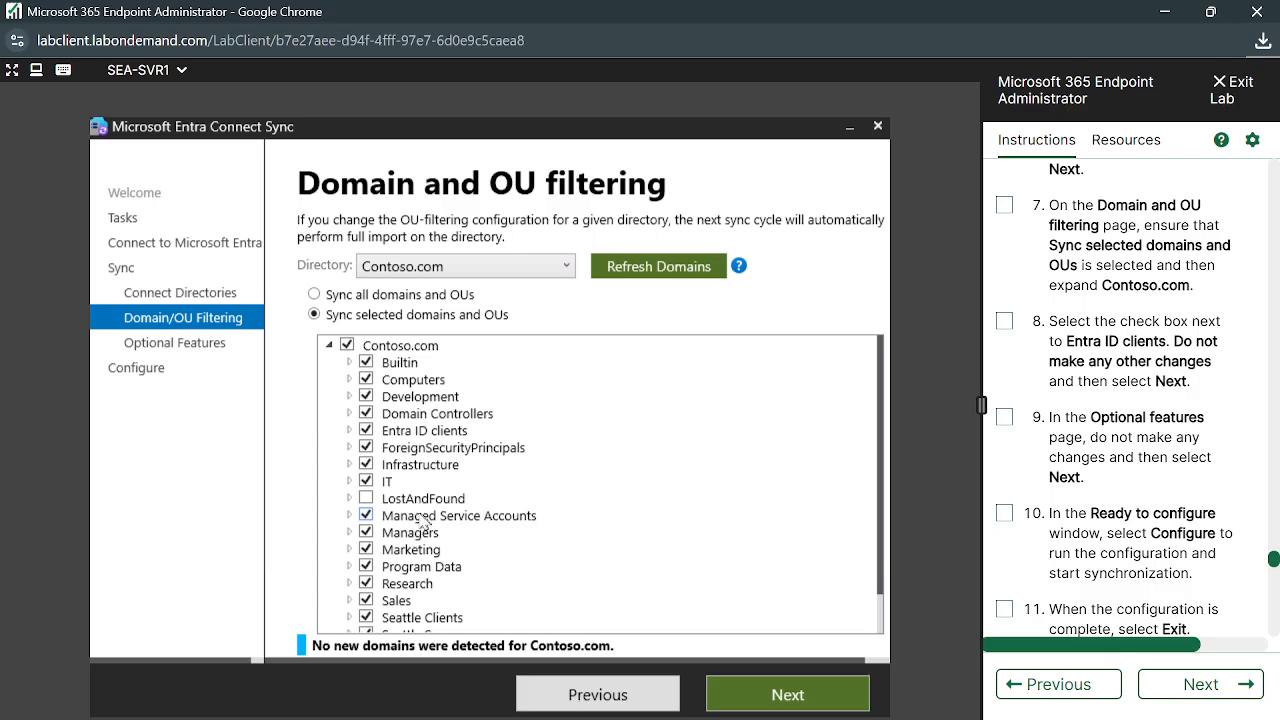
scroll(424, 550, down, 1)
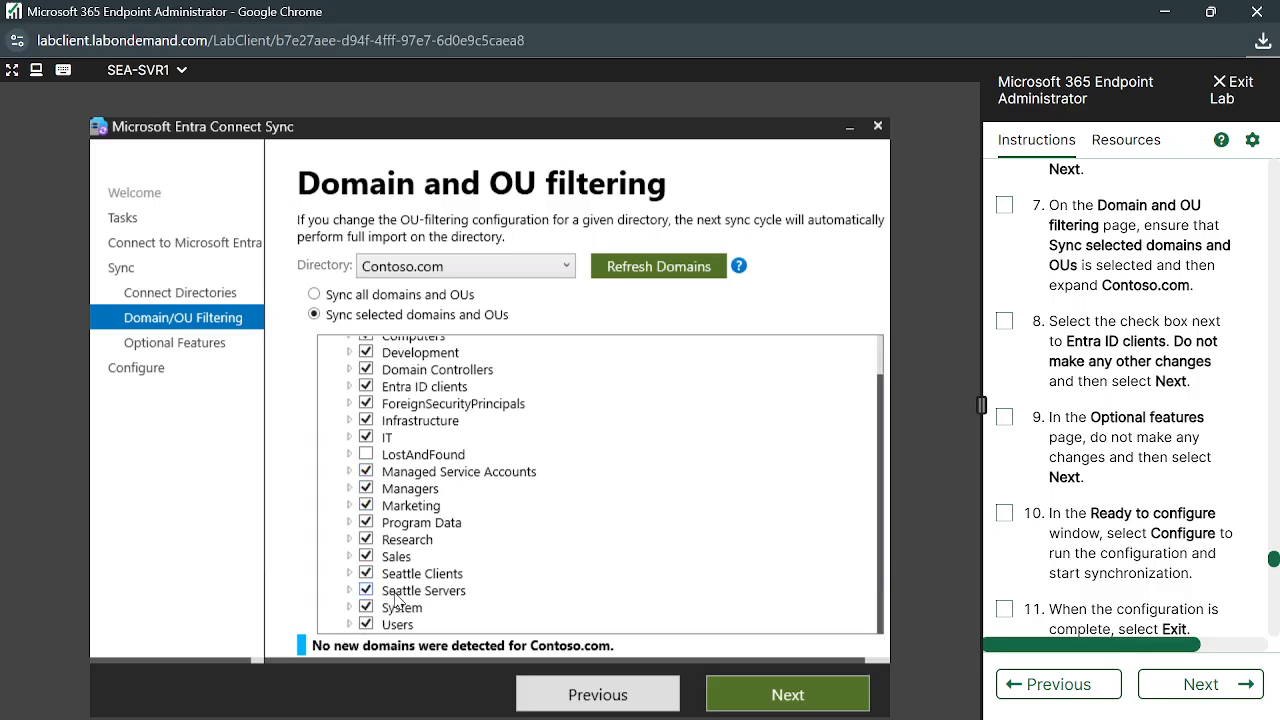
scroll(398, 598, up, 1)
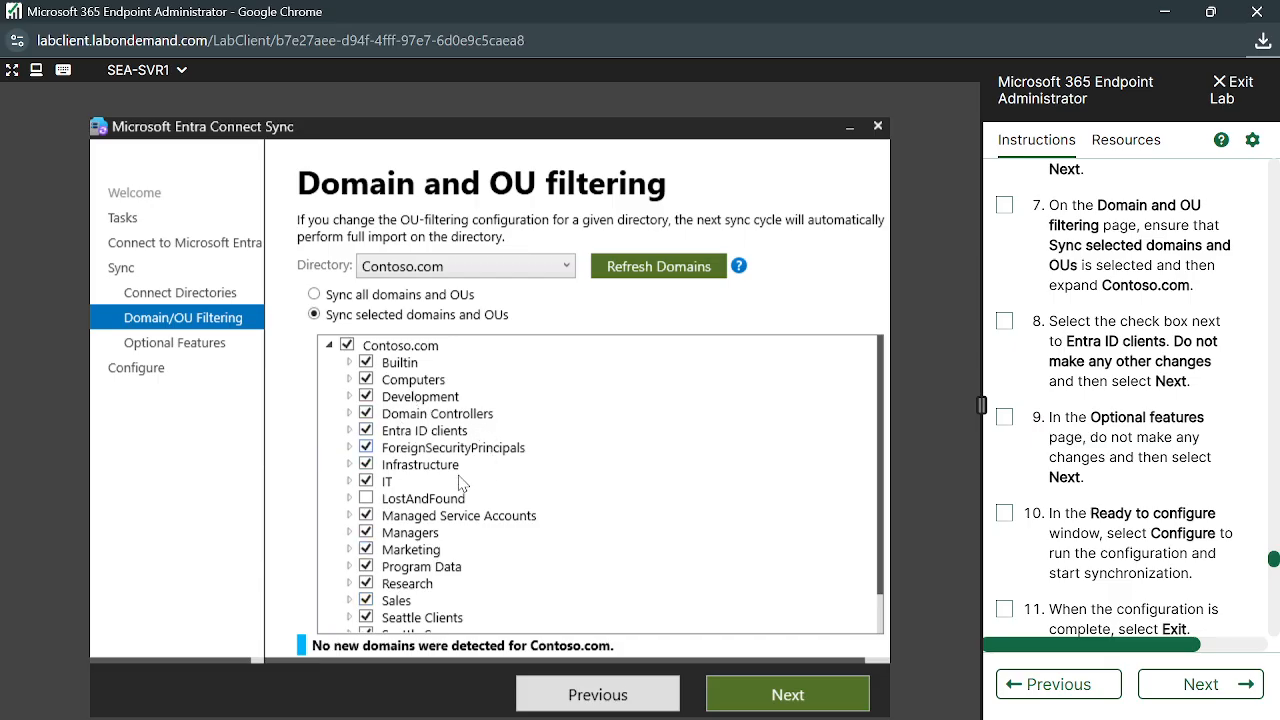
scroll(462, 482, down, 1)
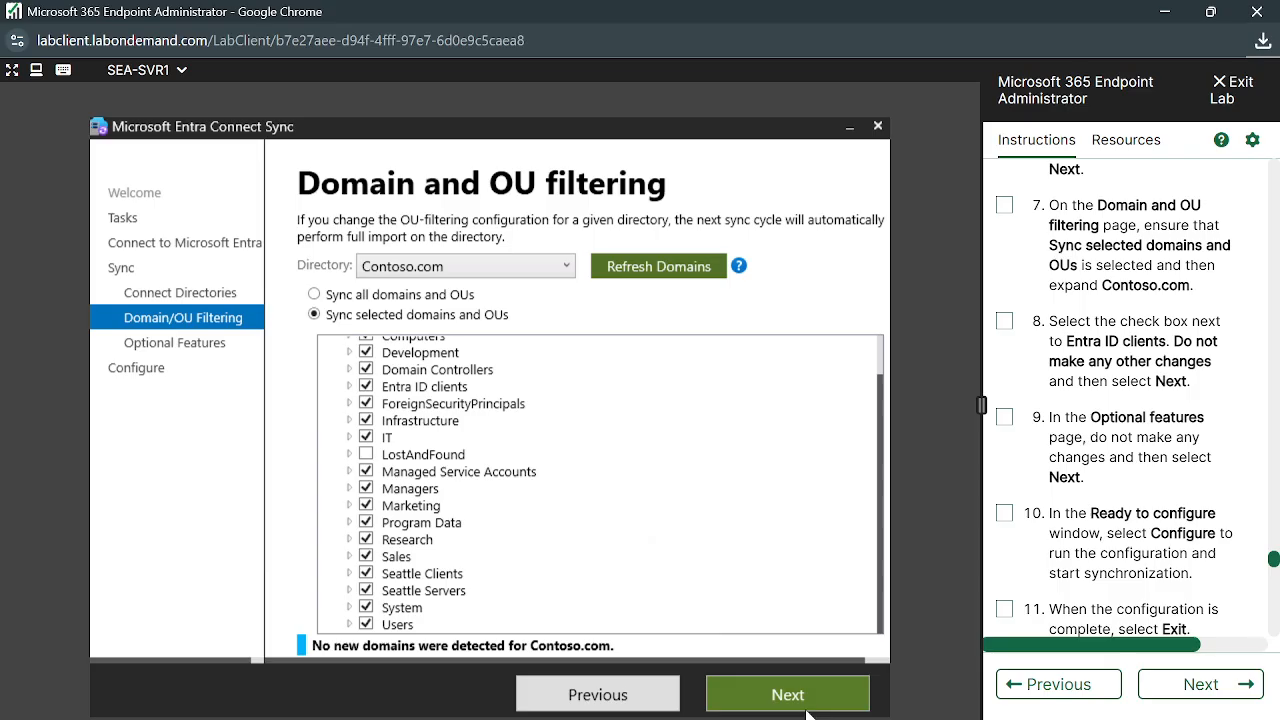
scroll(1055, 610, down, 3)
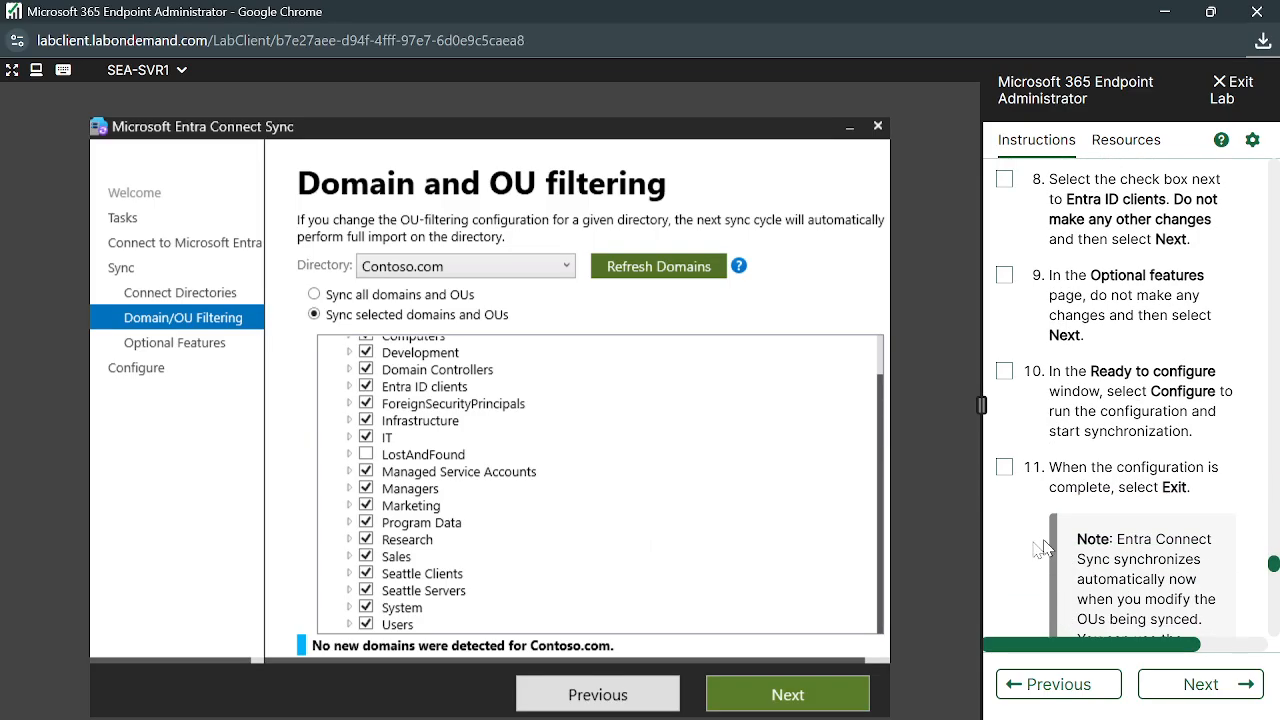
click(805, 697)
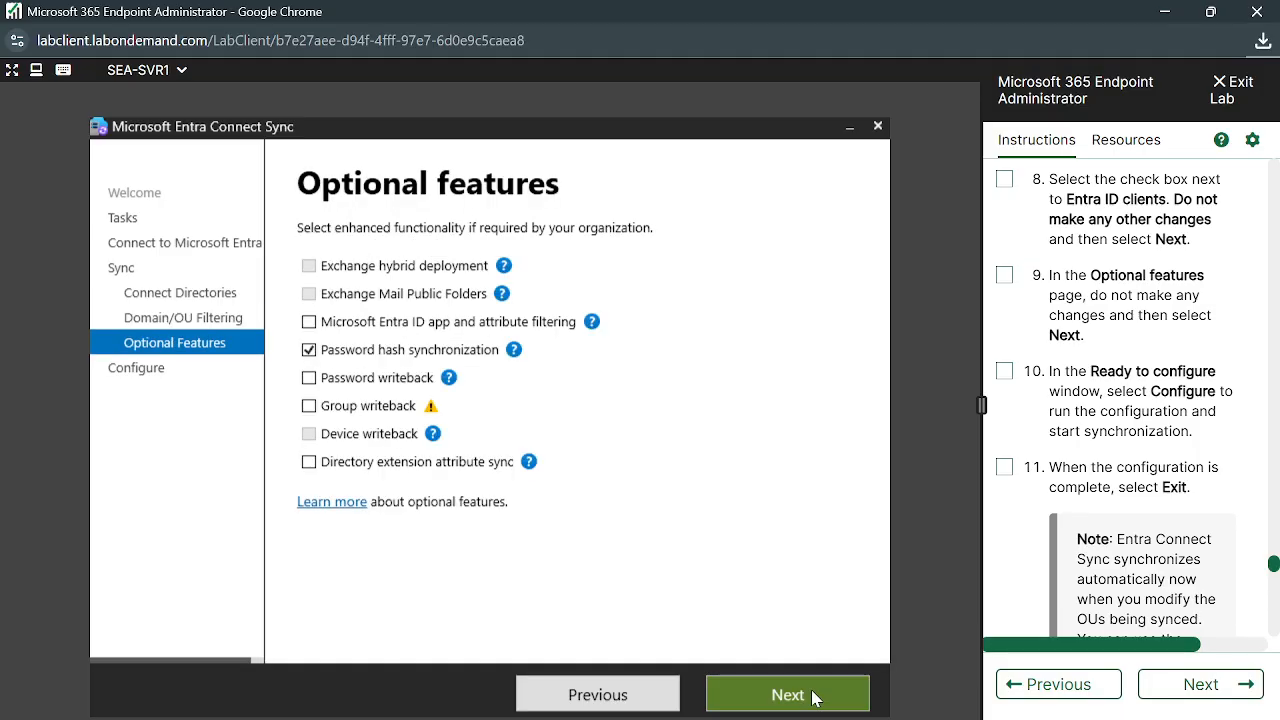
Keep Password hash synchronization as the only optional feature, apply the configuration until complete, and exit
click(812, 697)
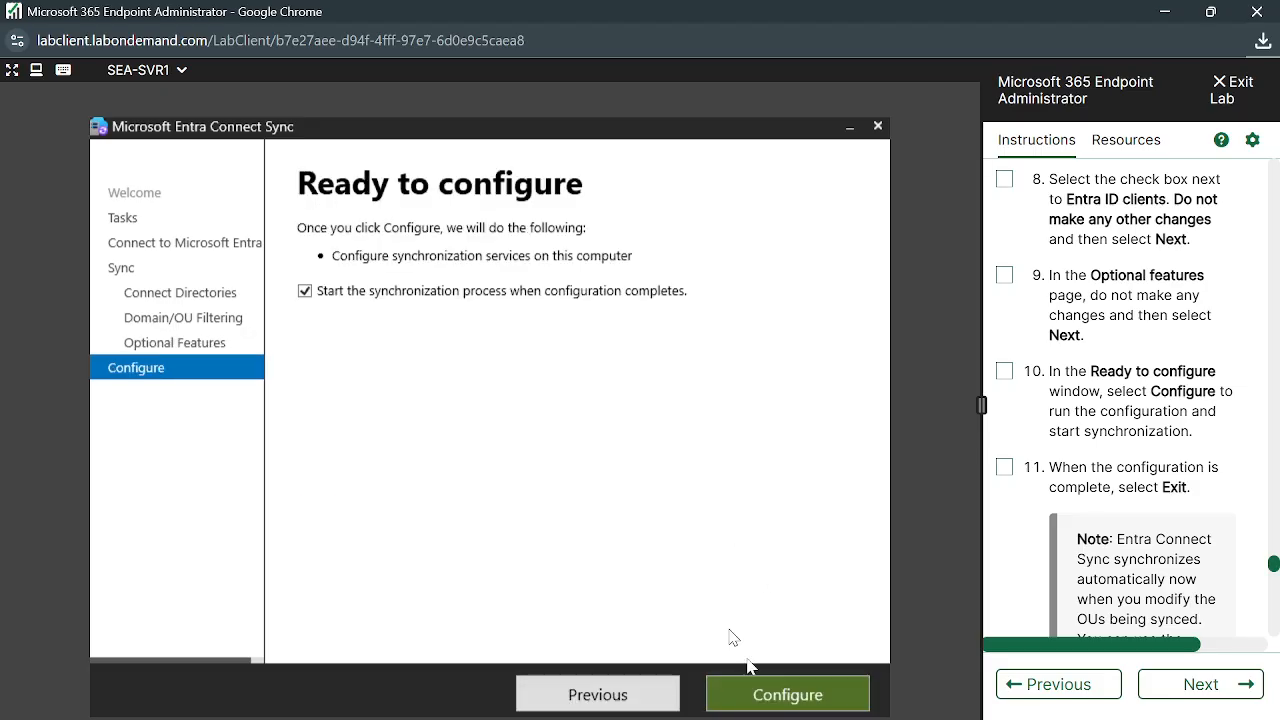
click(788, 695)
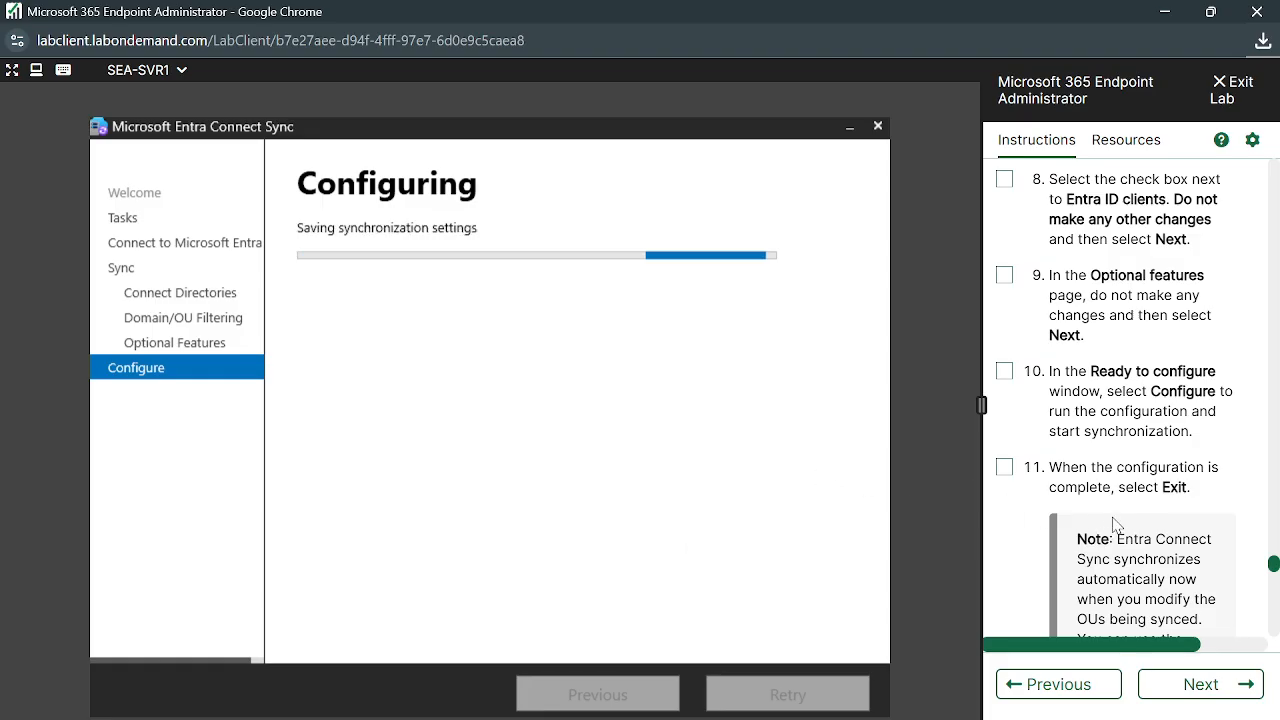
scroll(1113, 517, down, 1)
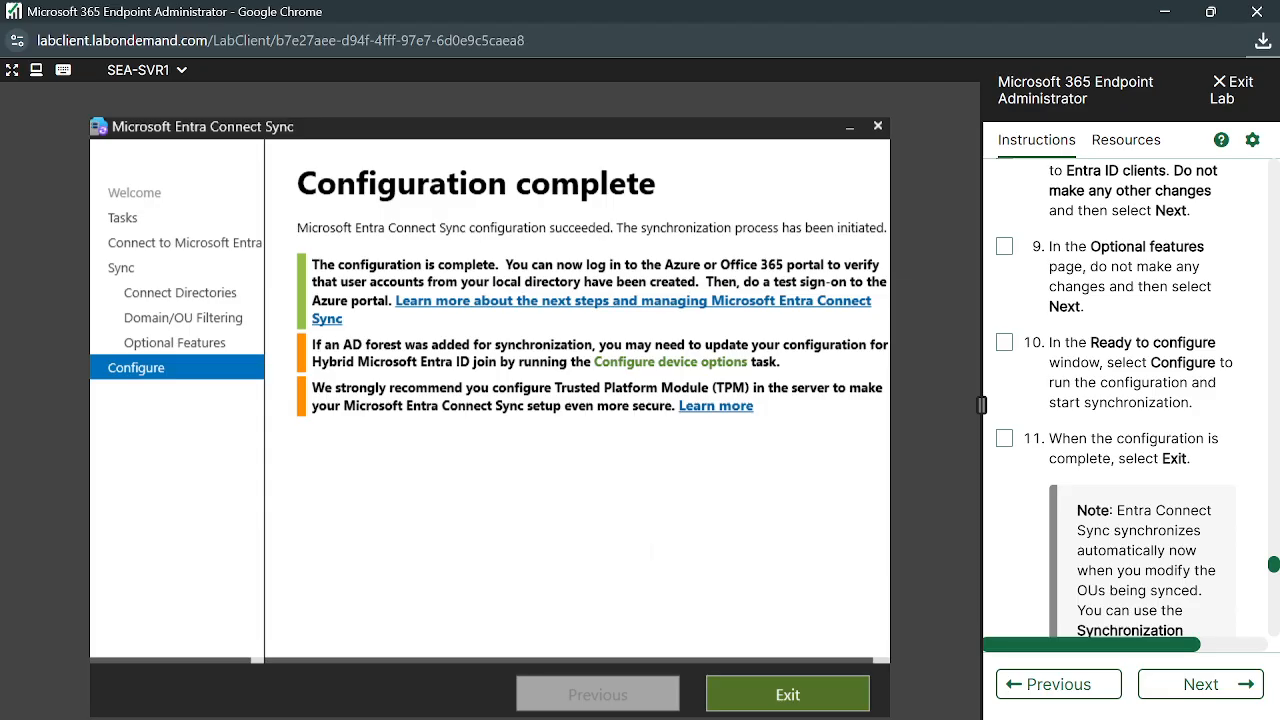
click(824, 704)
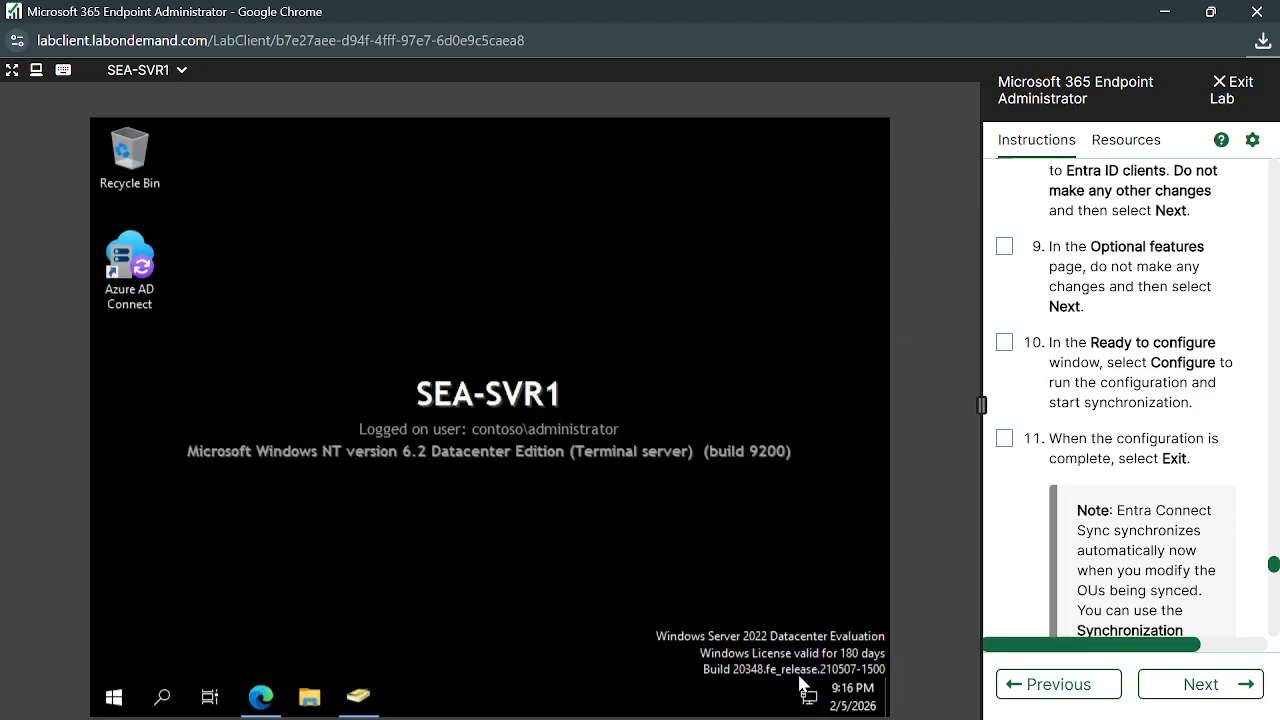
Read the instructions note on automatic OU syncing, then return to Active Directory Users and Computers
scroll(1157, 541, down, 2)
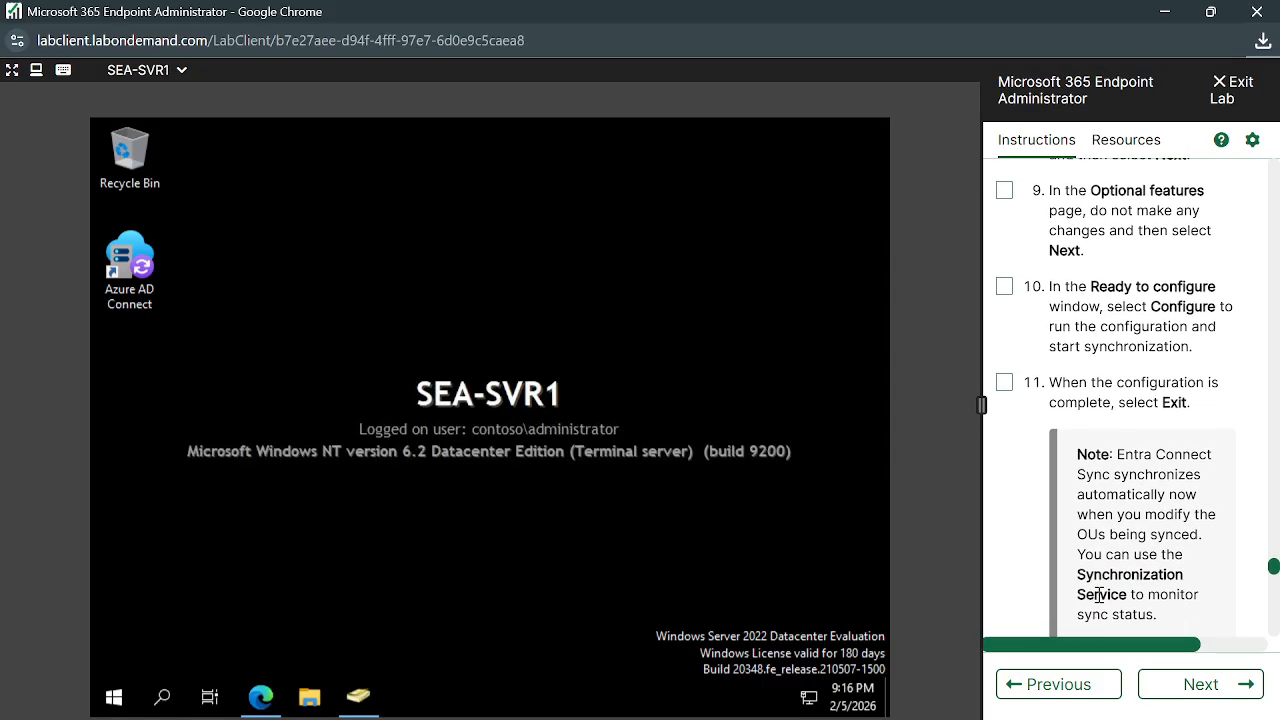
scroll(1157, 541, down, 1)
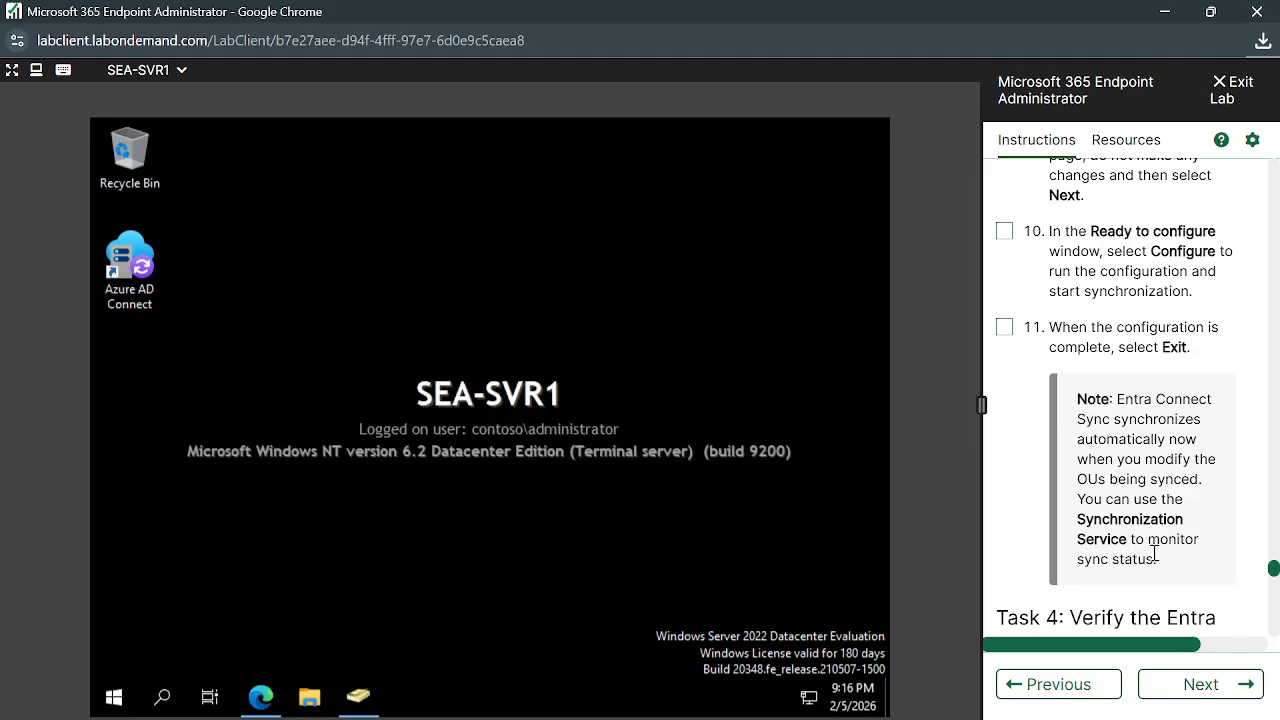
drag(1163, 566, 1091, 459)
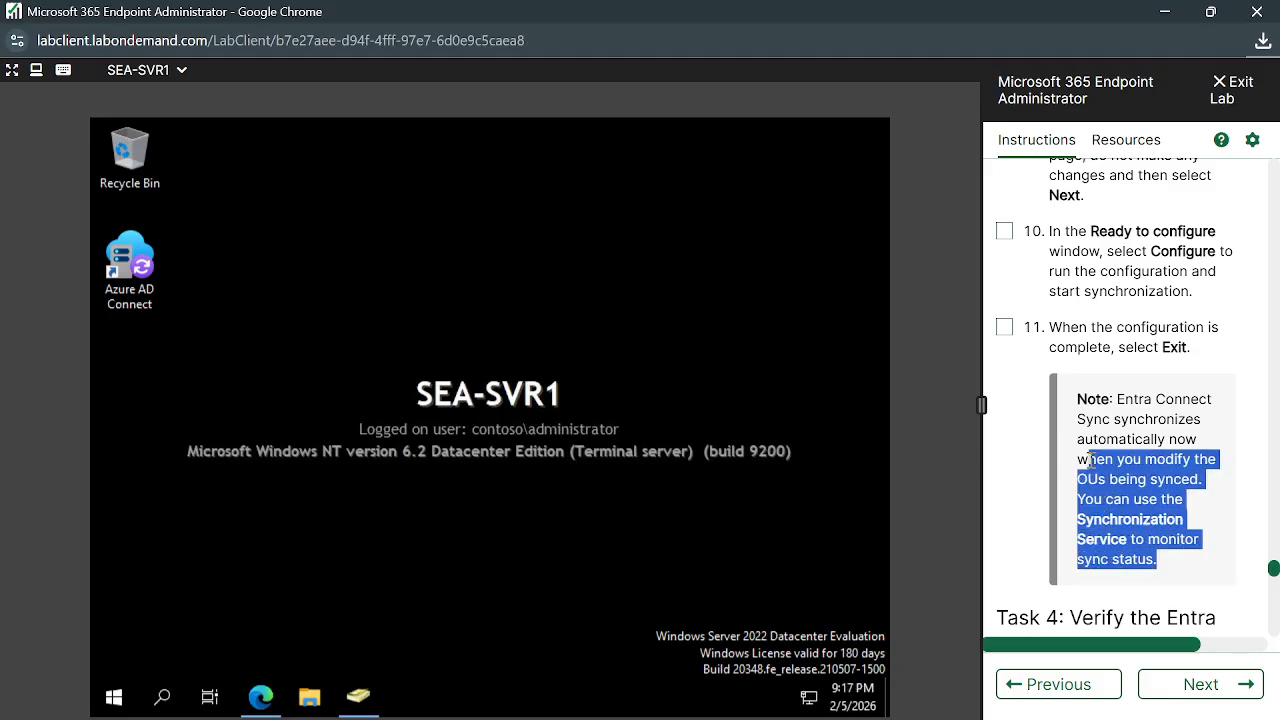
click(1118, 545)
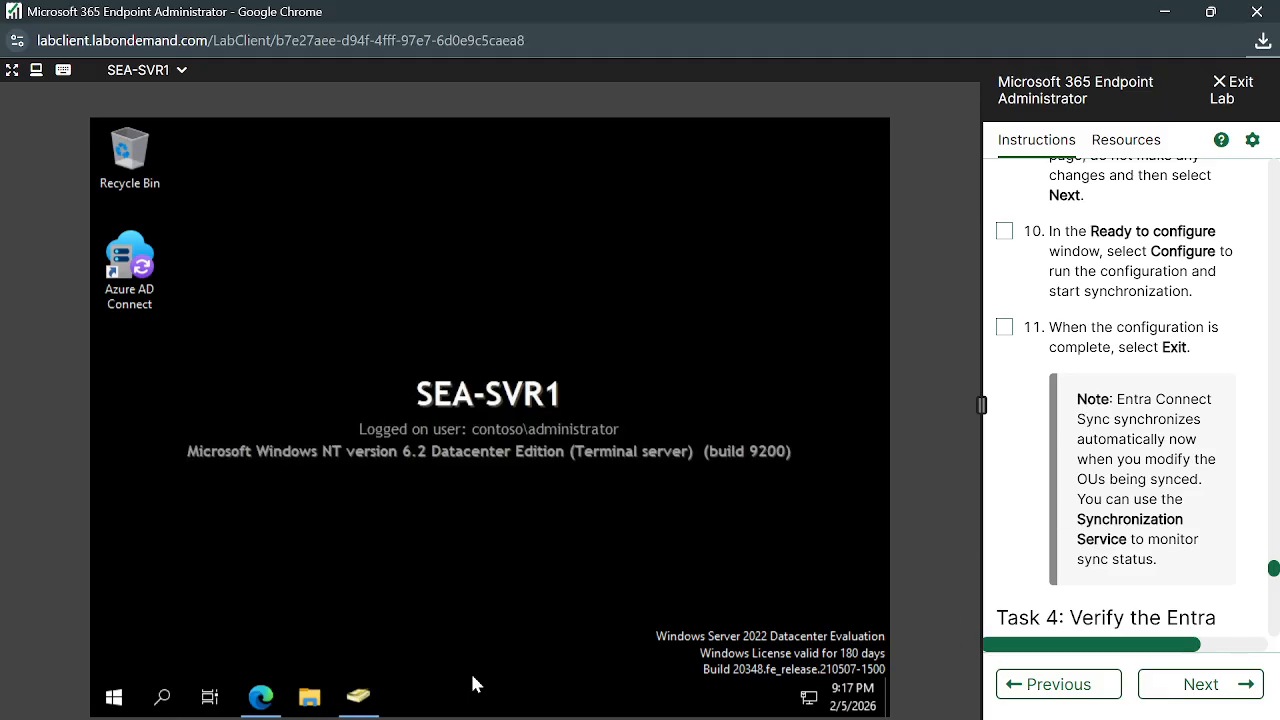
click(362, 698)
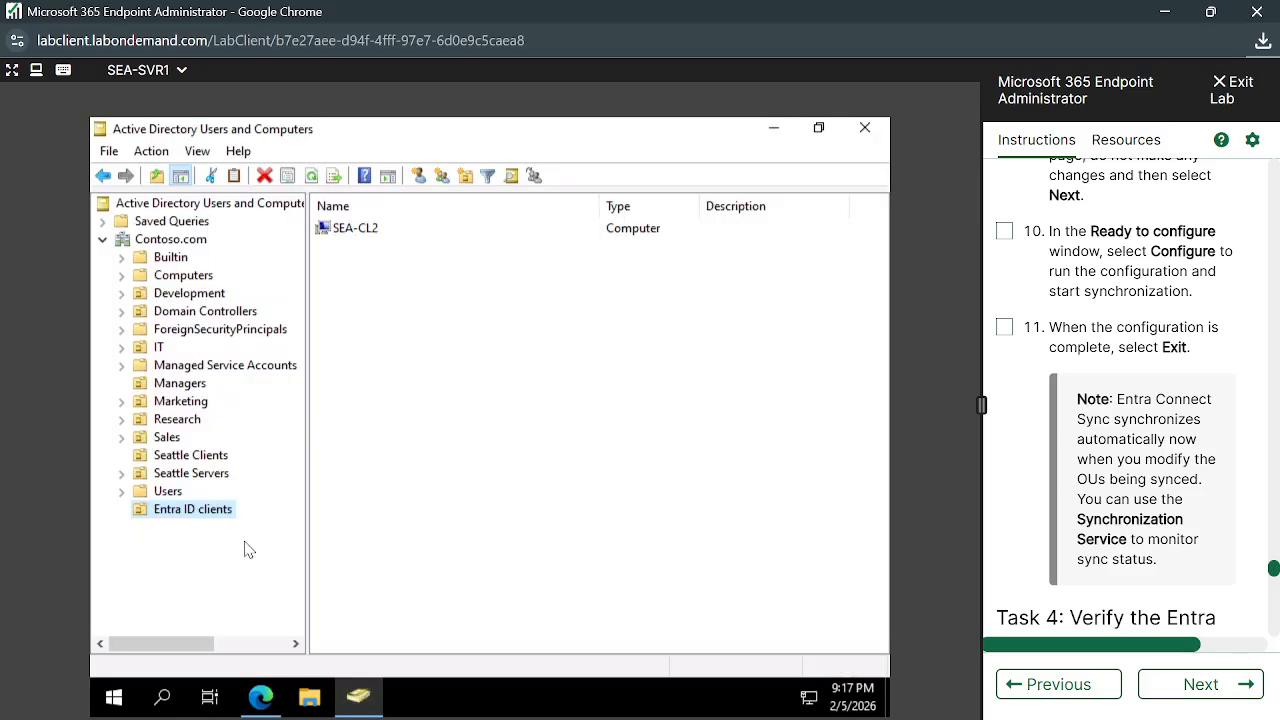
click(178, 508)
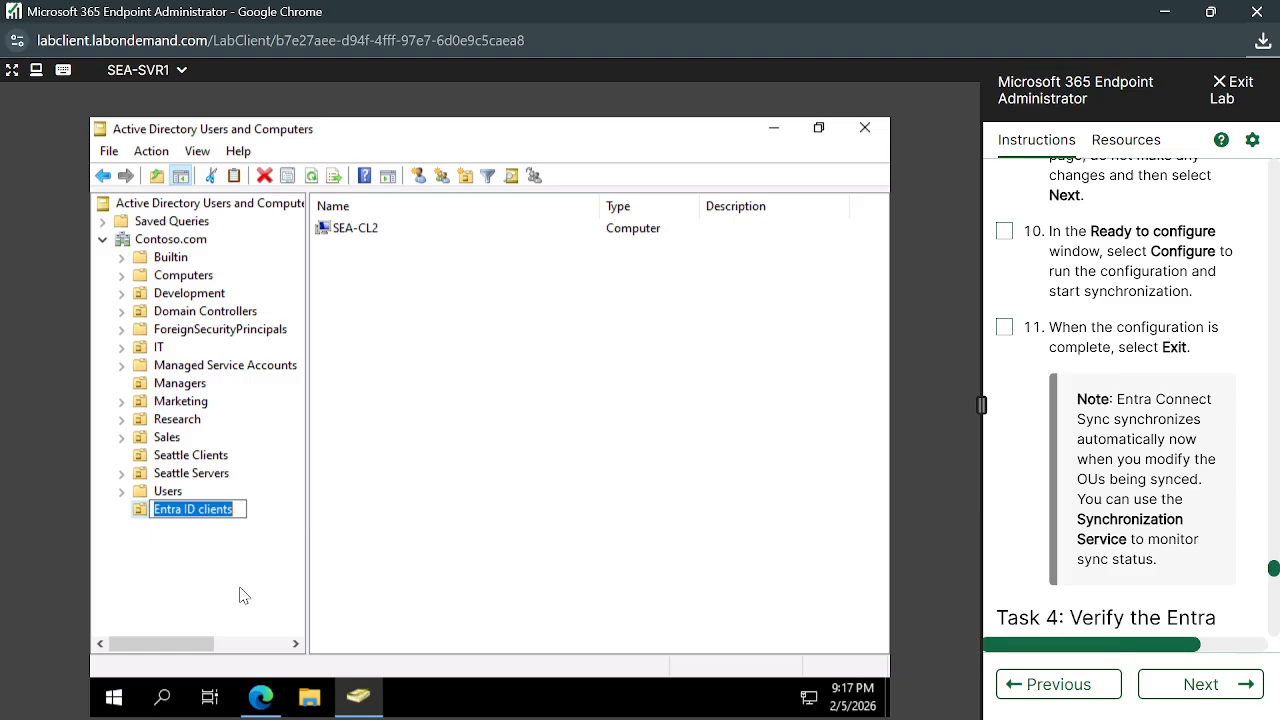
click(265, 550)
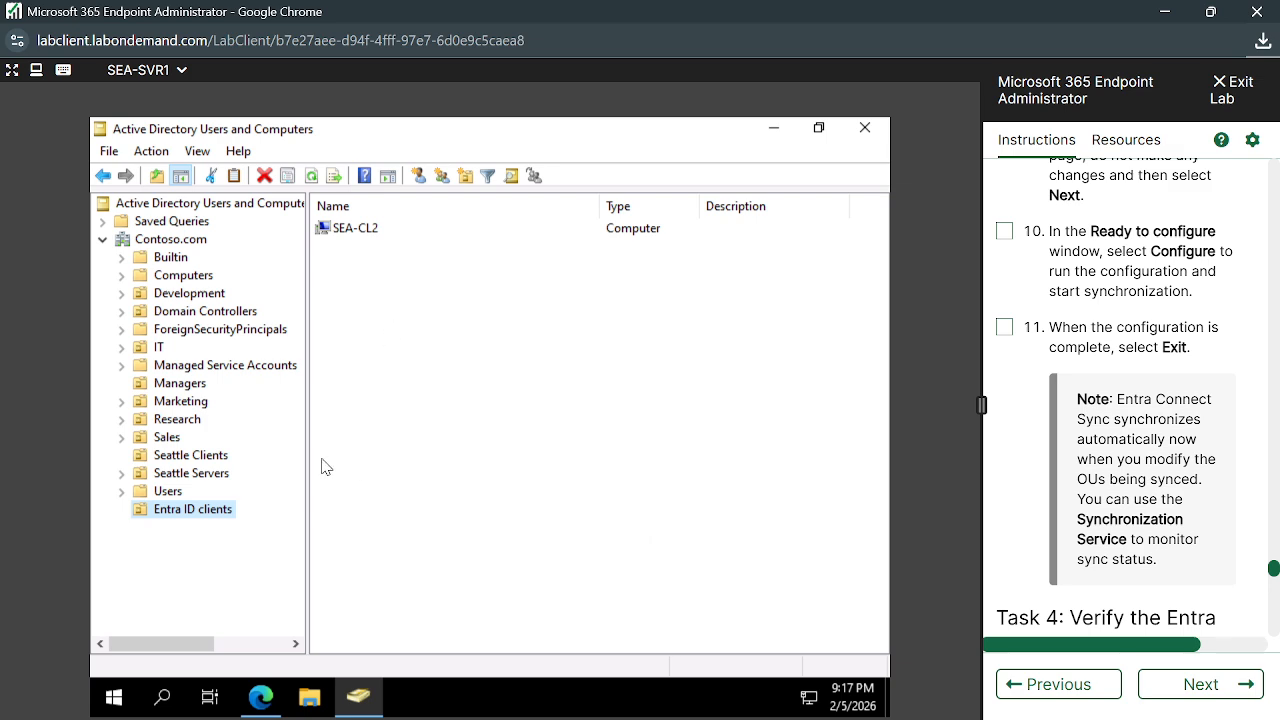
click(192, 507)
click(271, 518)
click(450, 516)
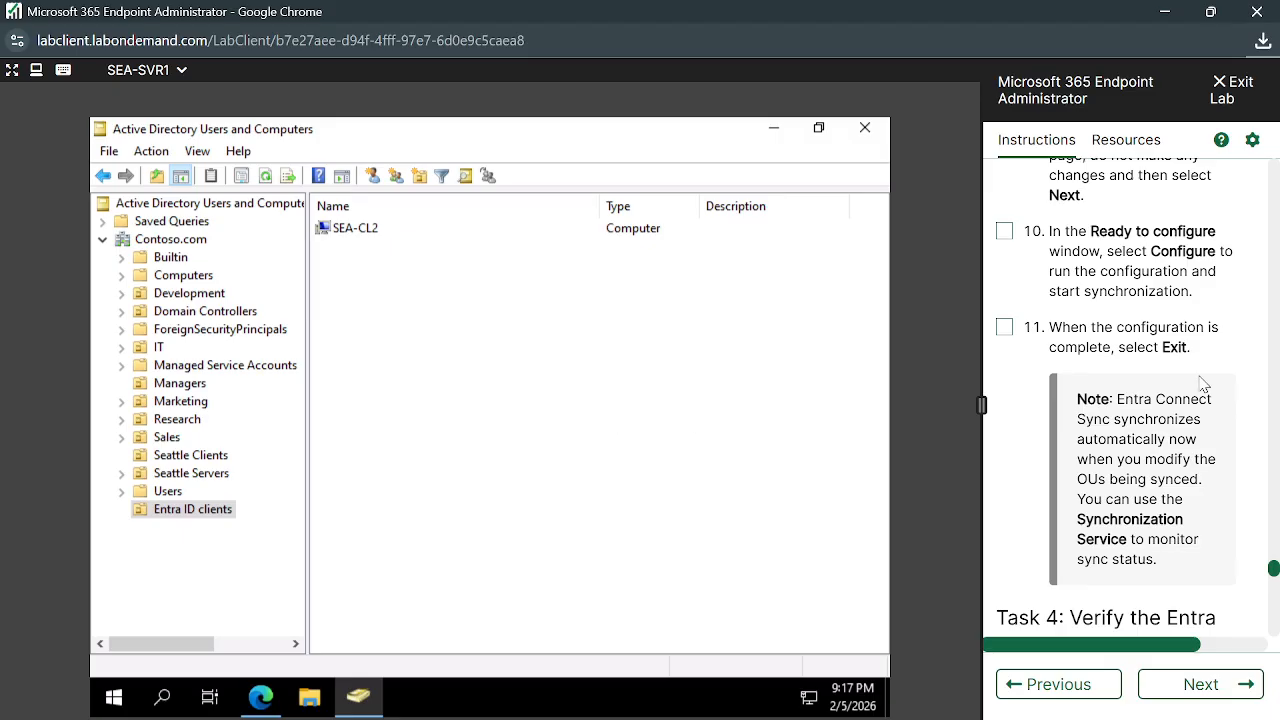
scroll(1200, 380, up, 5)
scroll(1200, 380, up, 6)
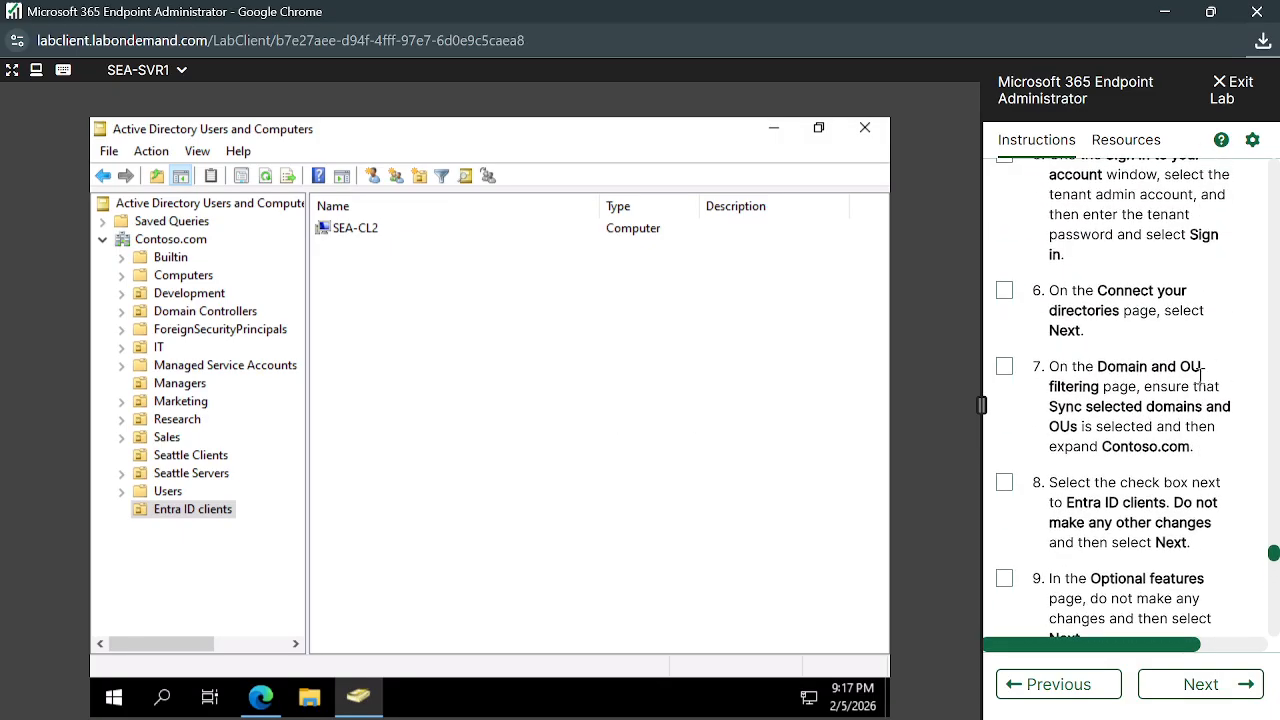
scroll(1203, 384, up, 2)
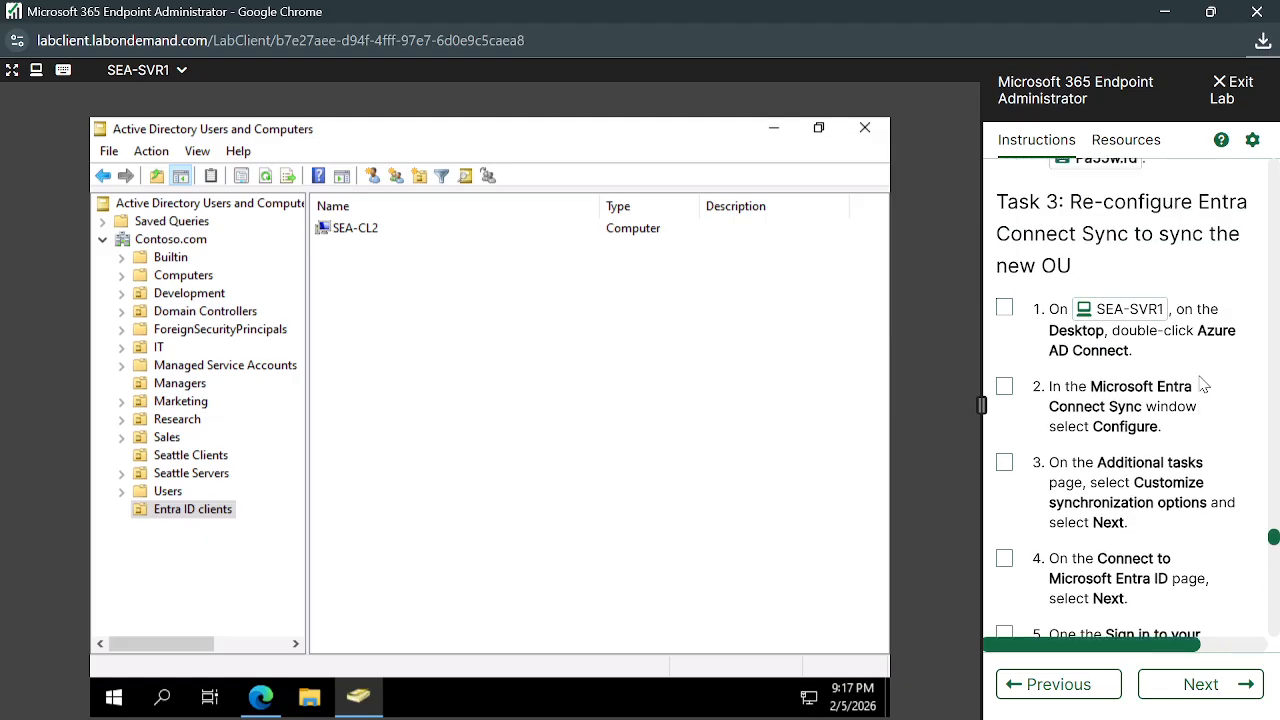
scroll(1203, 384, down, 1)
scroll(1203, 384, down, 5)
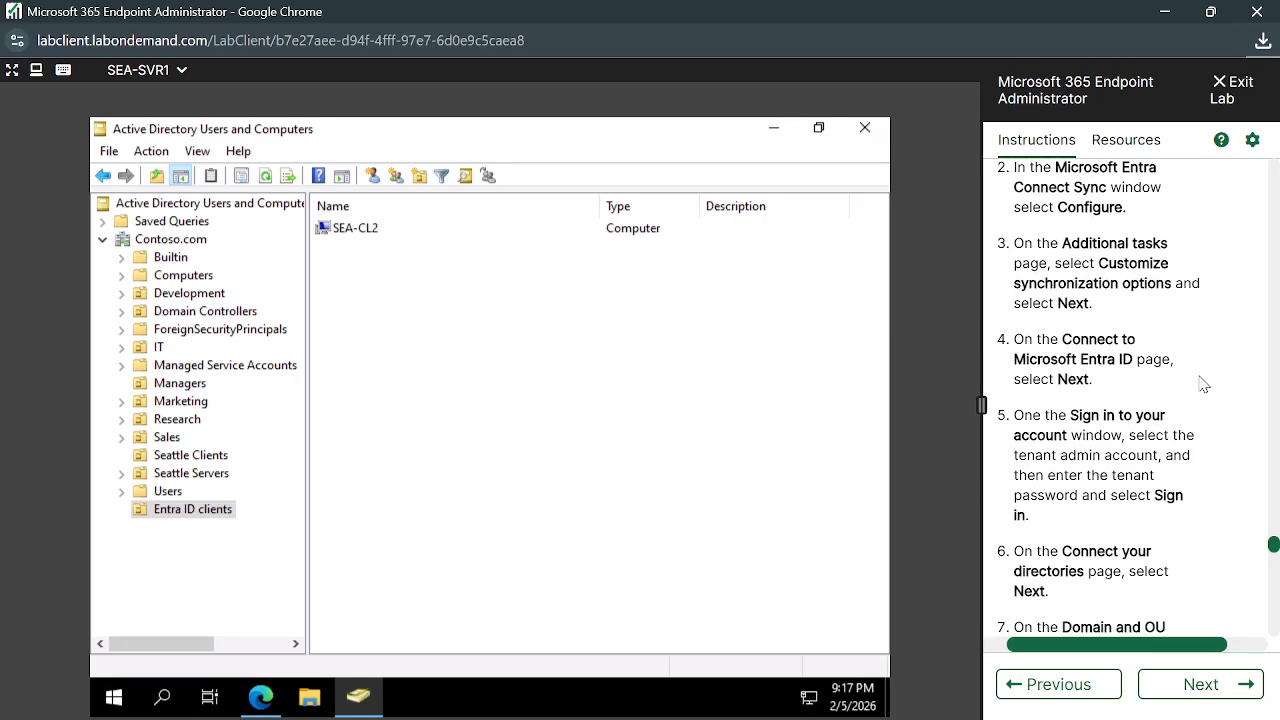
scroll(1203, 384, down, 3)
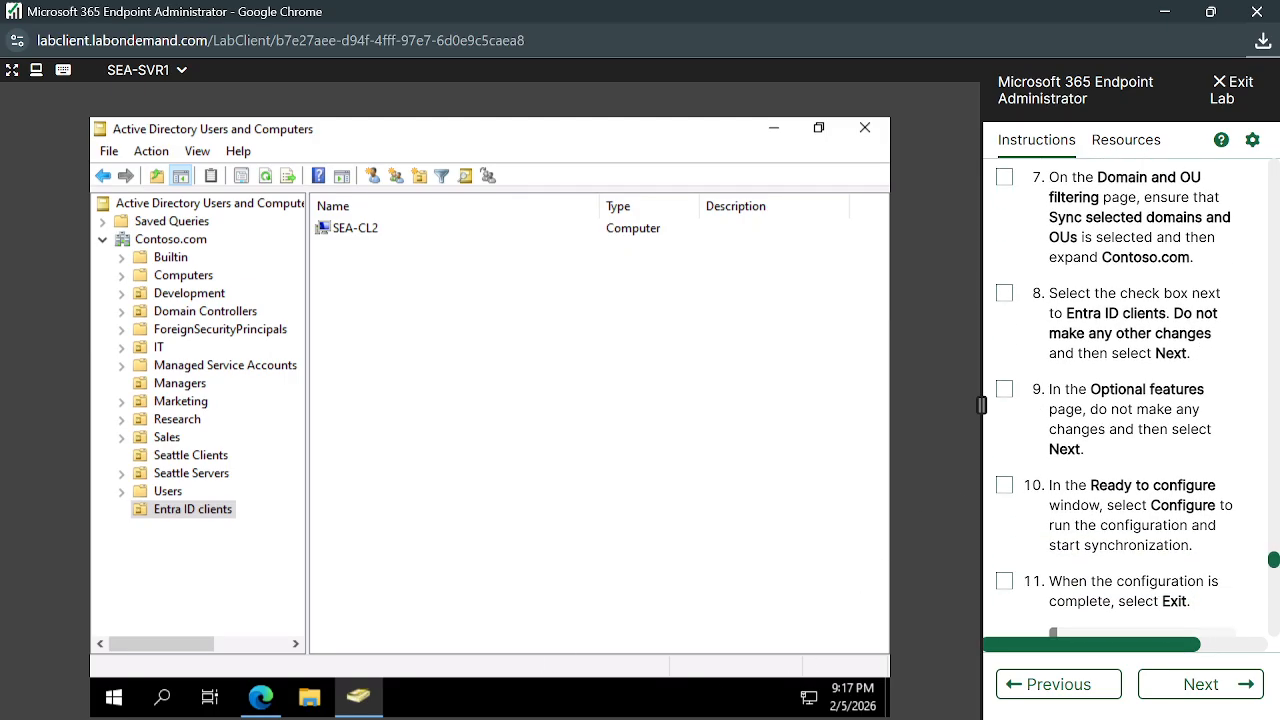
mouse_move(626, 719)
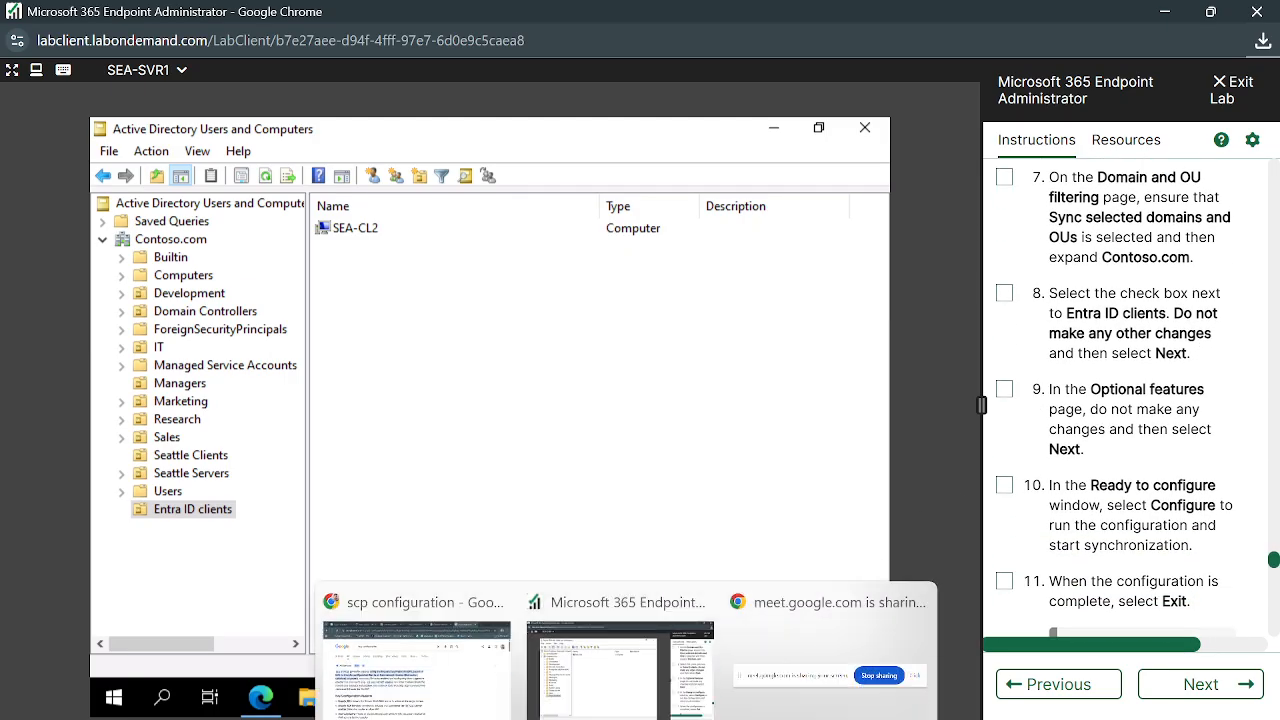
Search Google for the frequency of syncing from Active Directory to Entra
click(416, 662)
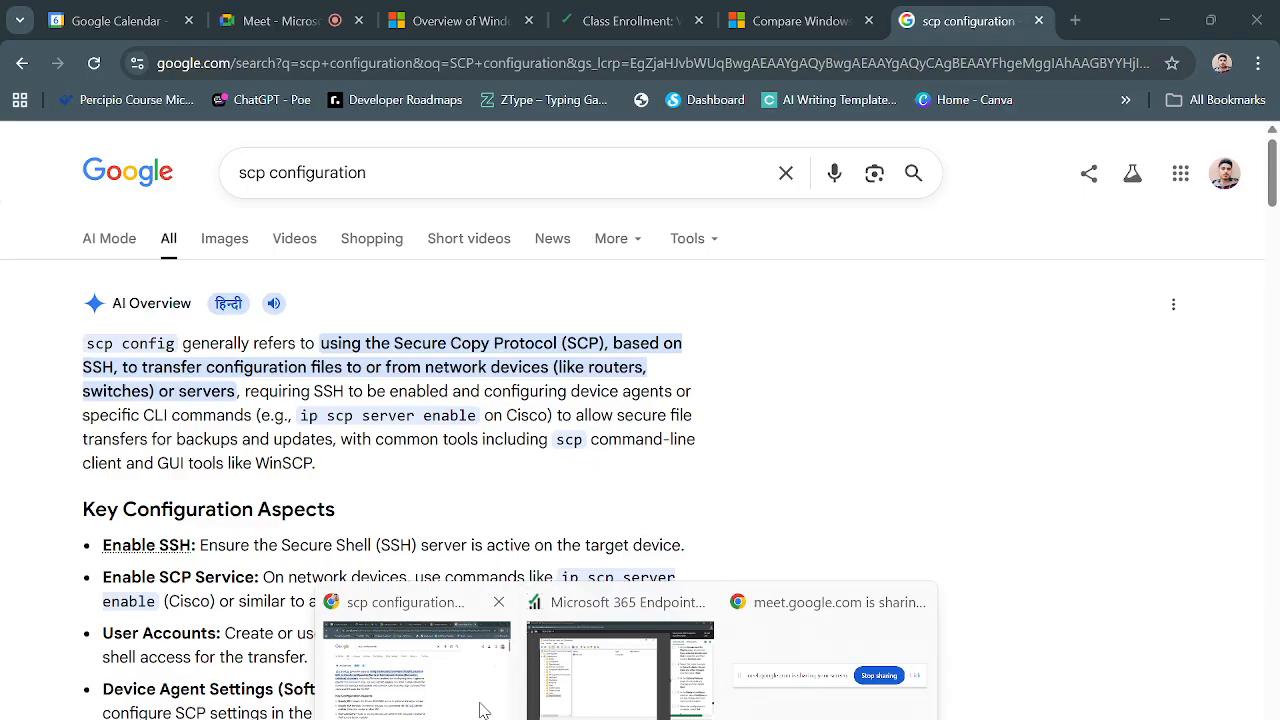
triple_click(407, 180)
text(Hwa)
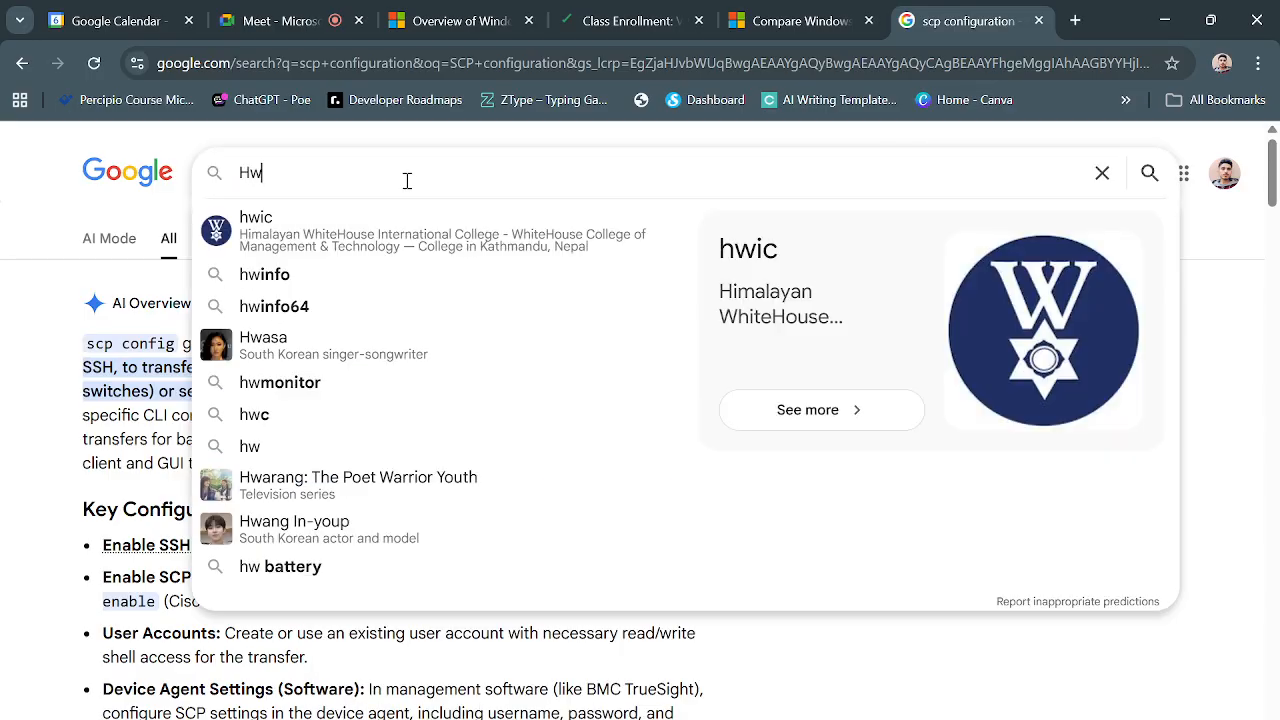
key(BackSpace)
key(BackSpace)
key(BackSpace)
text(What)
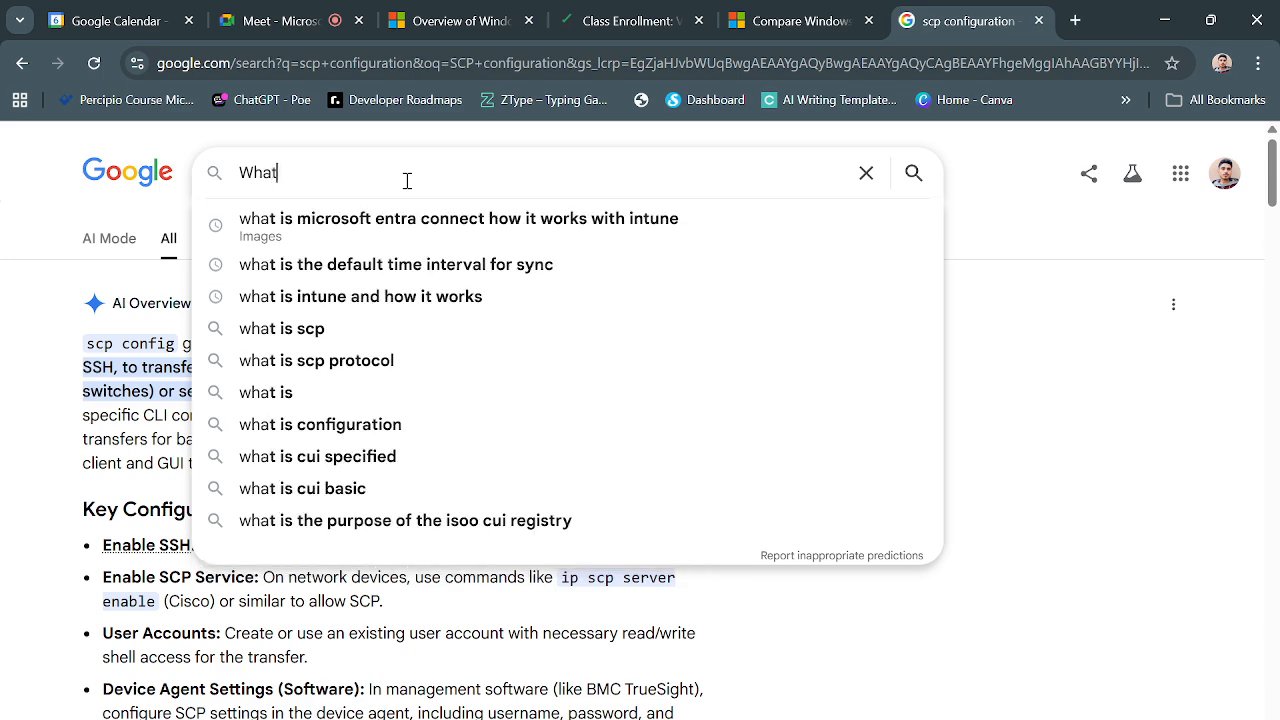
text( is the frequ)
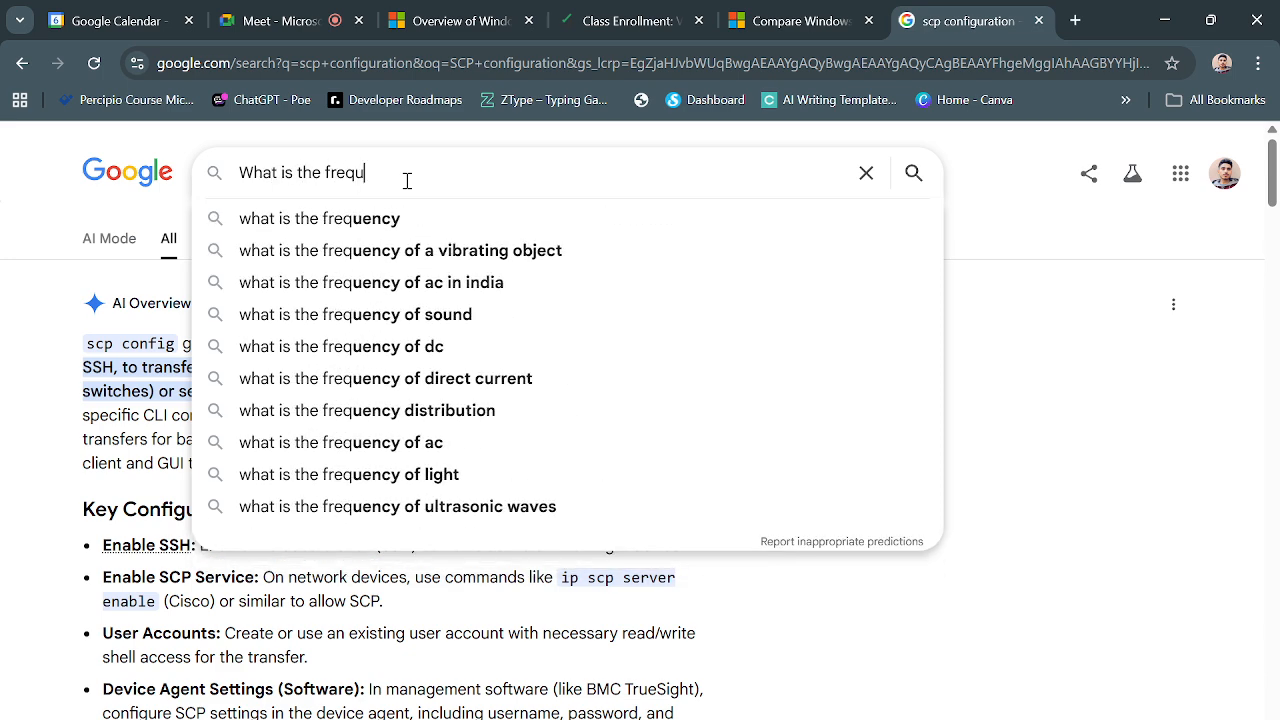
text(ency of )
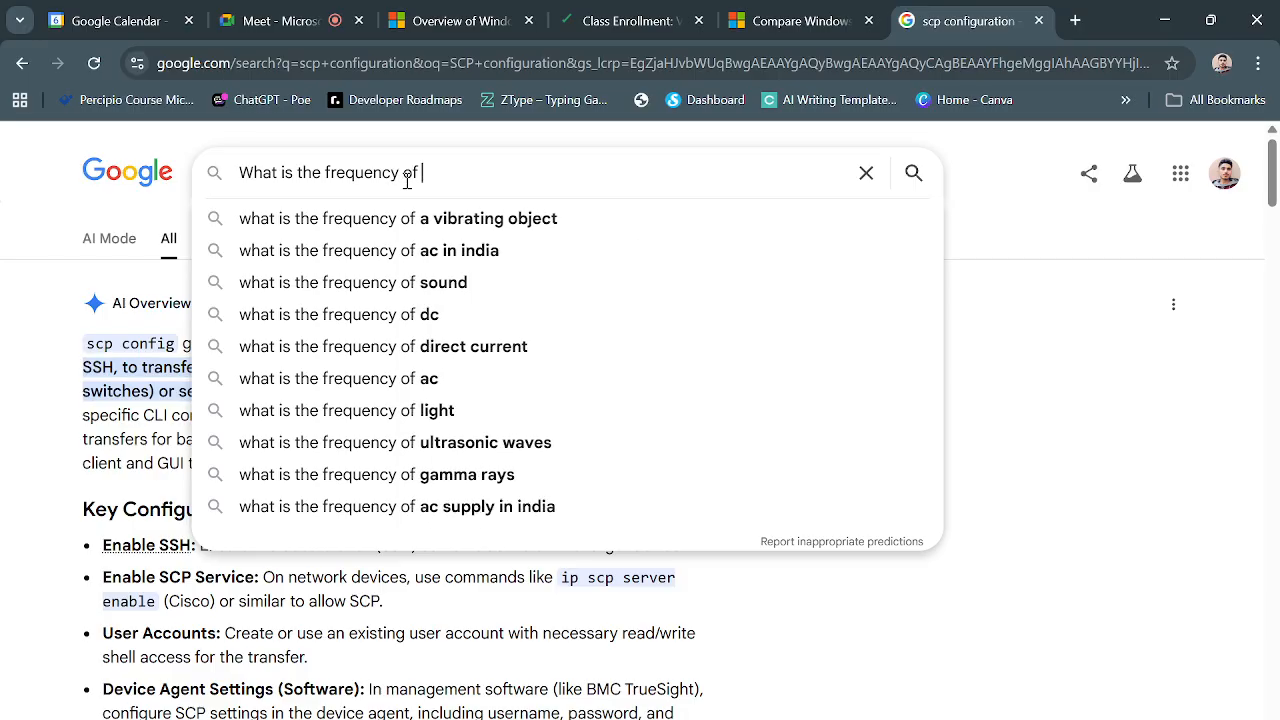
text(syncing)
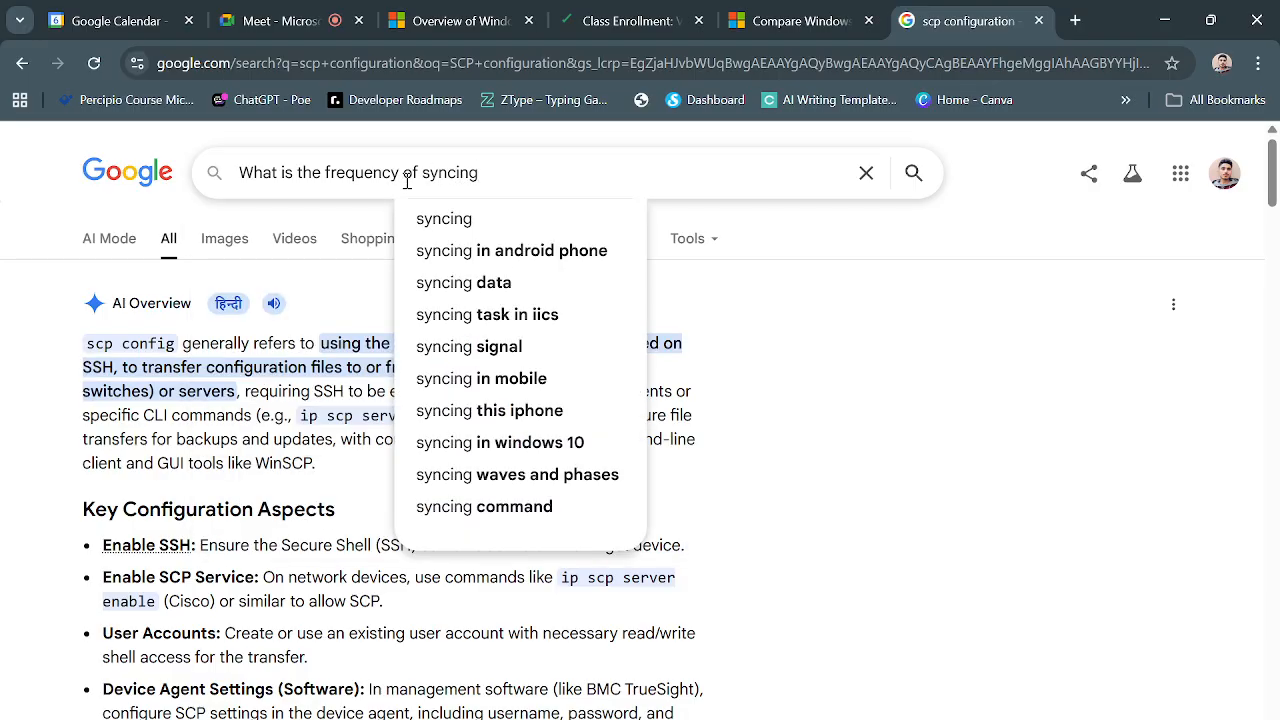
text( from )
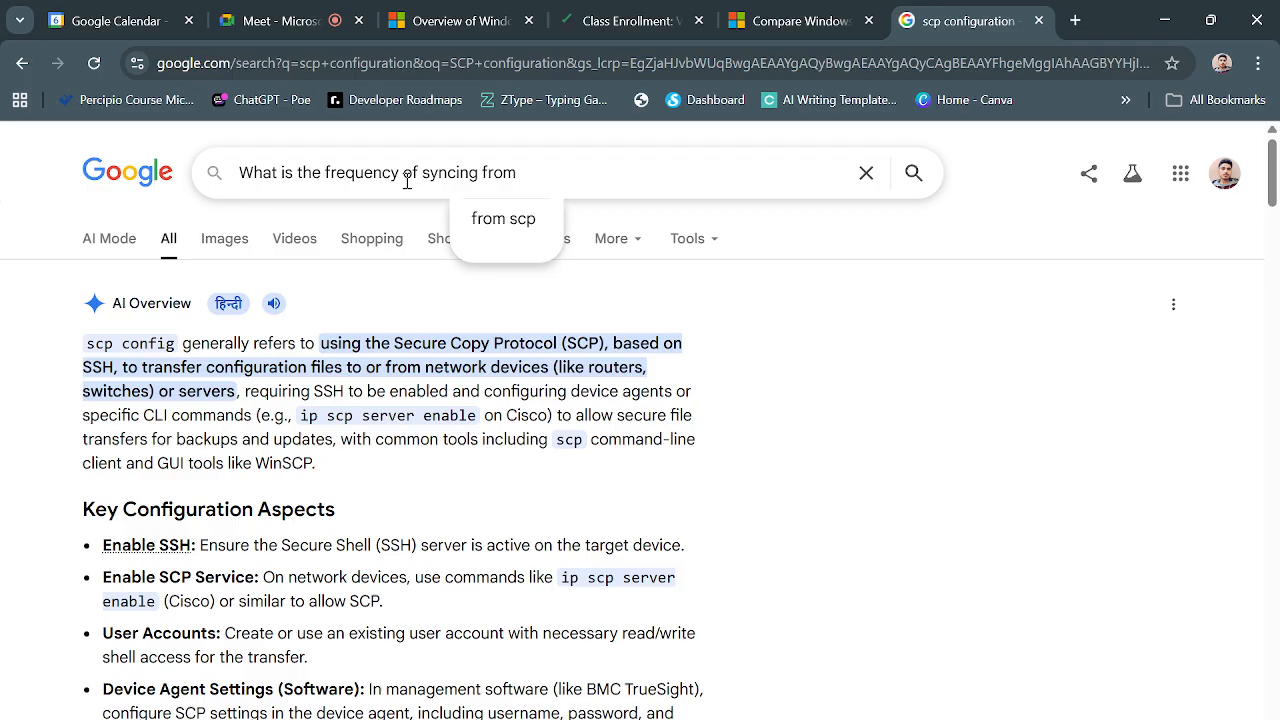
text(Azure Connect )
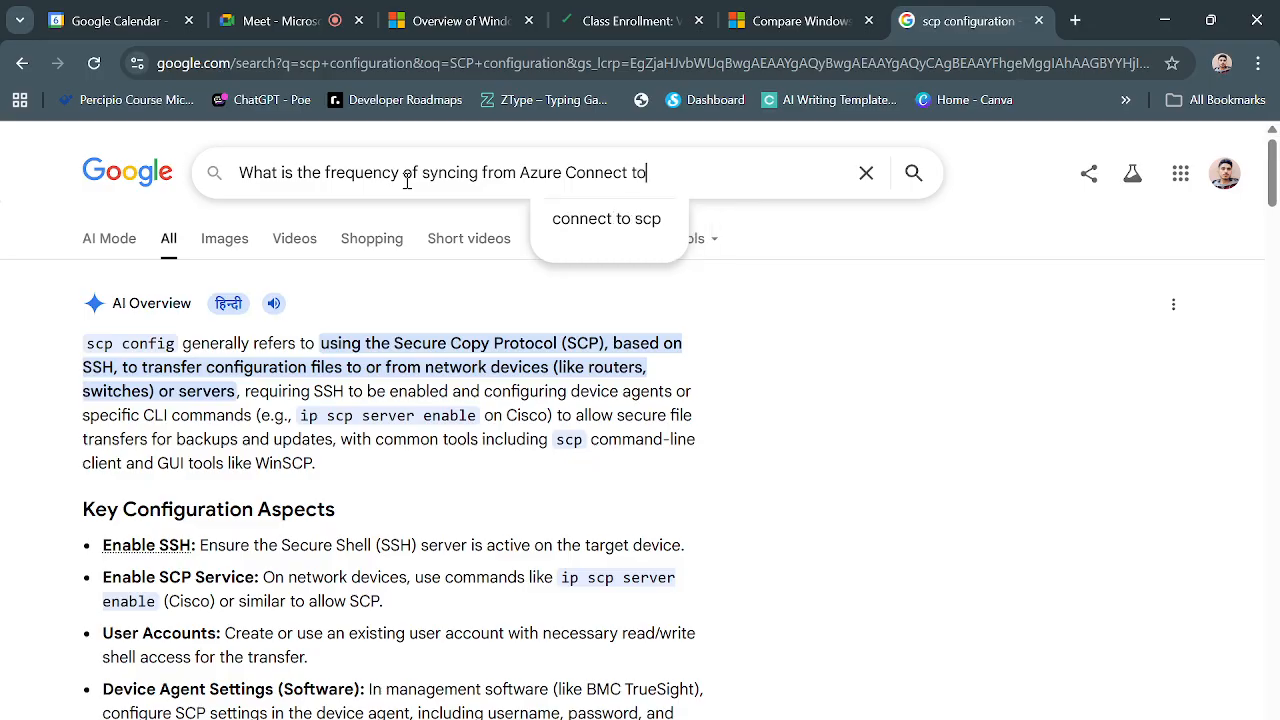
text(to)
key(BackSpace)
key(BackSpace)
key(BackSpace)
key(BackSpace)
key(BackSpace)
key(BackSpace)
key(BackSpace)
key(BackSpace)
key(BackSpace)
key(BackSpace)
key(BackSpace)
key(BackSpace)
key(BackSpace)
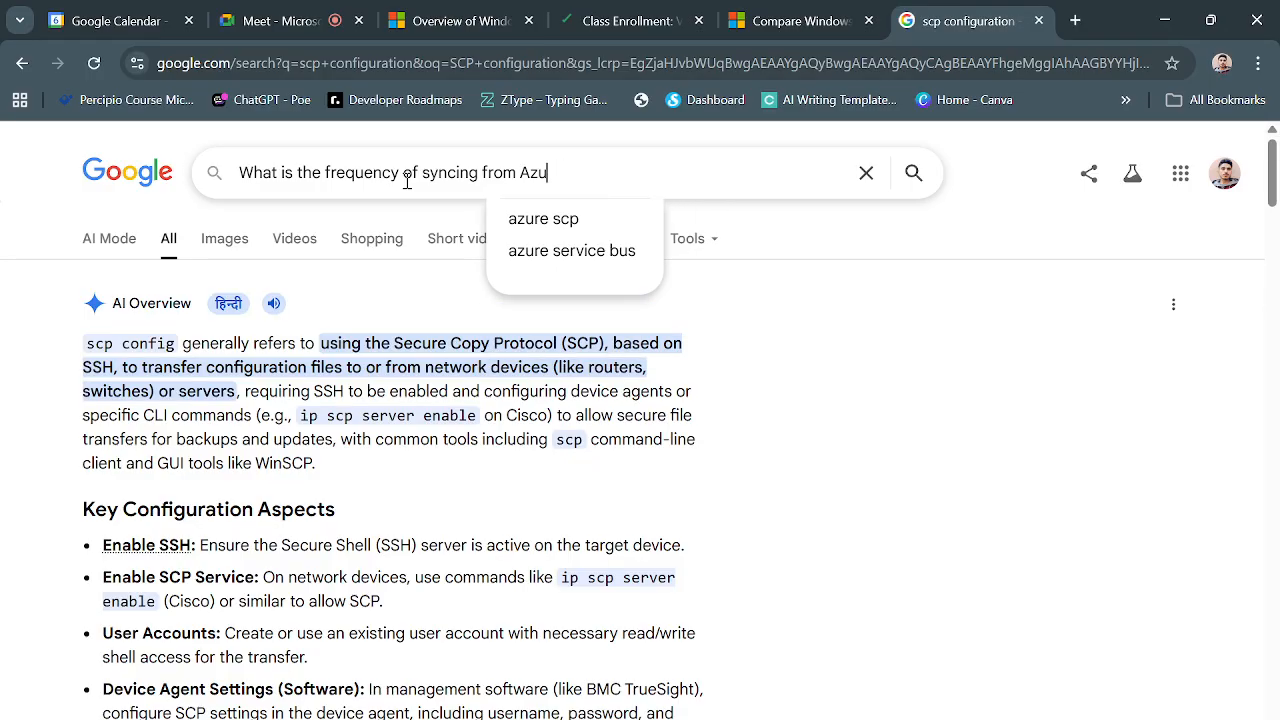
key(BackSpace)
key(BackSpace)
text(active)
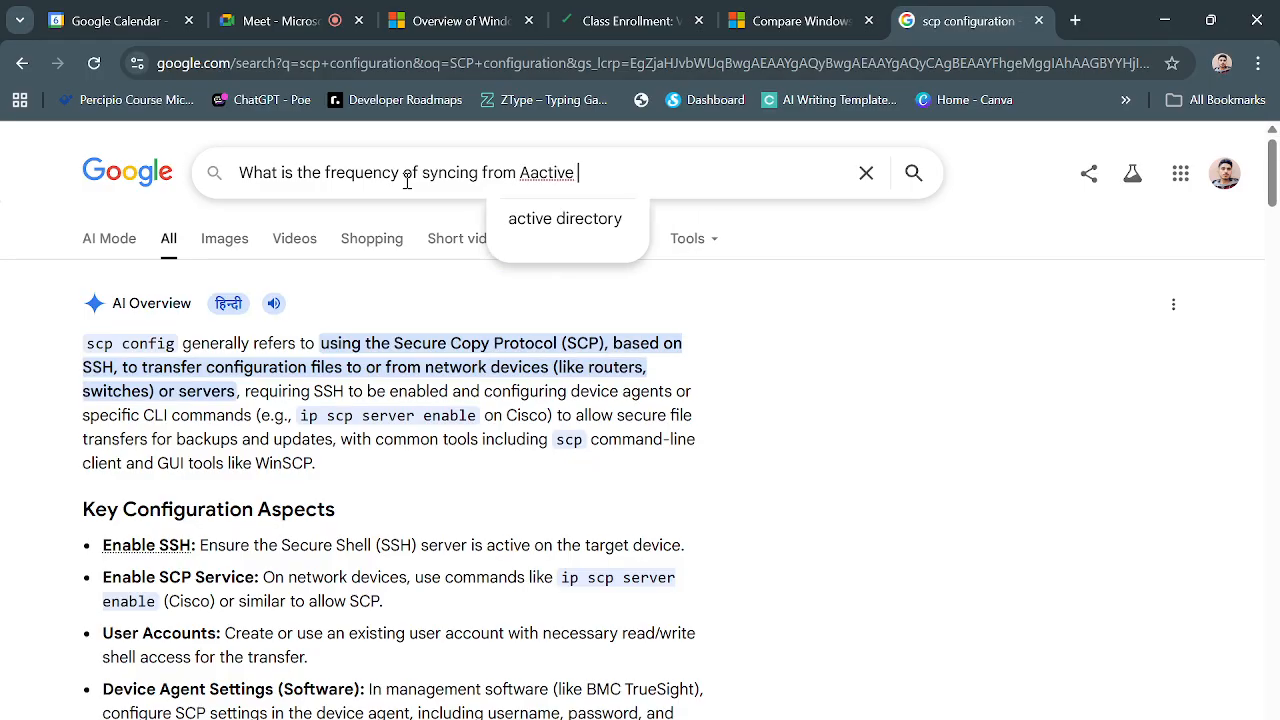
key(BackSpace)
key(BackSpace)
key(BackSpace)
key(BackSpace)
key(BackSpace)
key(BackSpace)
key(BackSpace)
text(c)
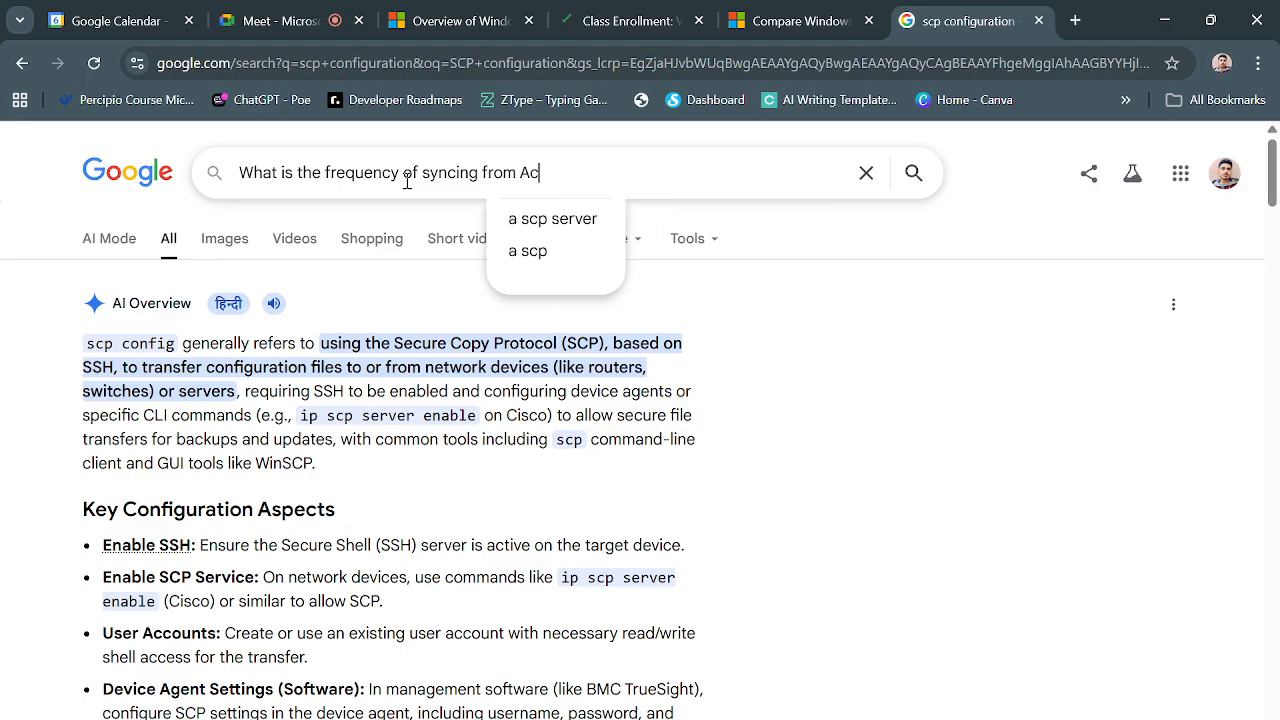
text(tive D)
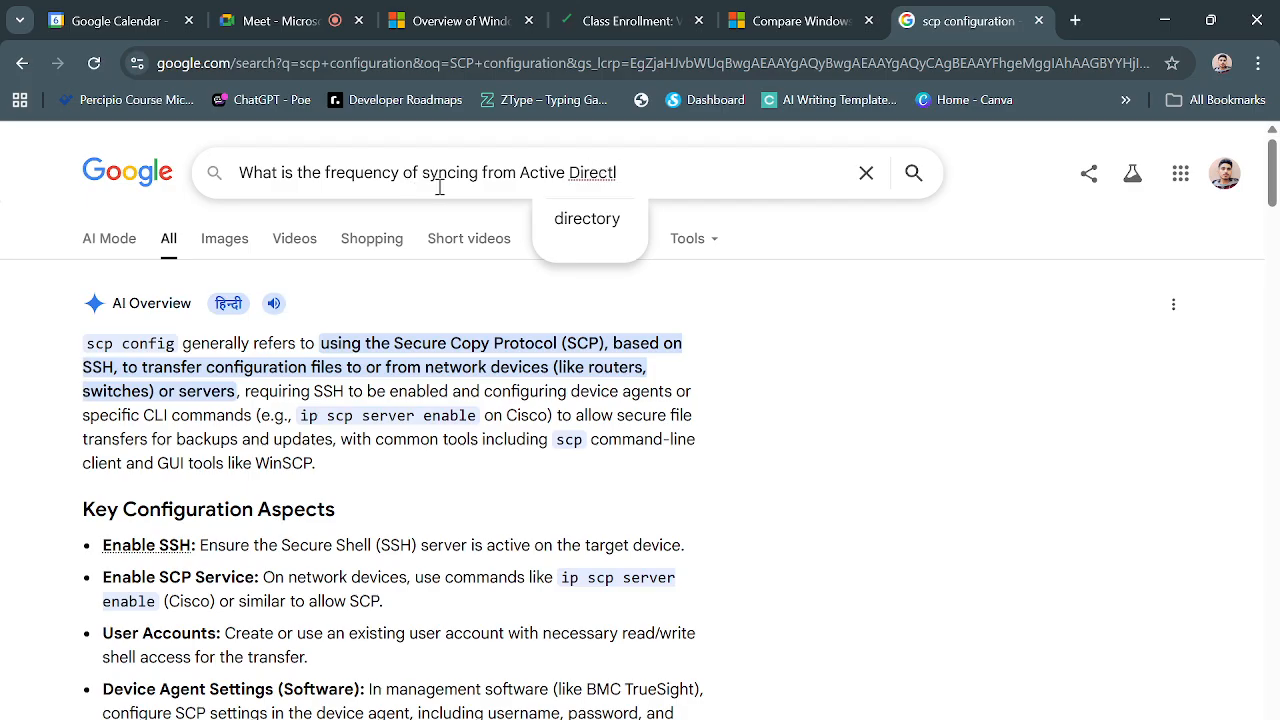
text(irect)
click(570, 222)
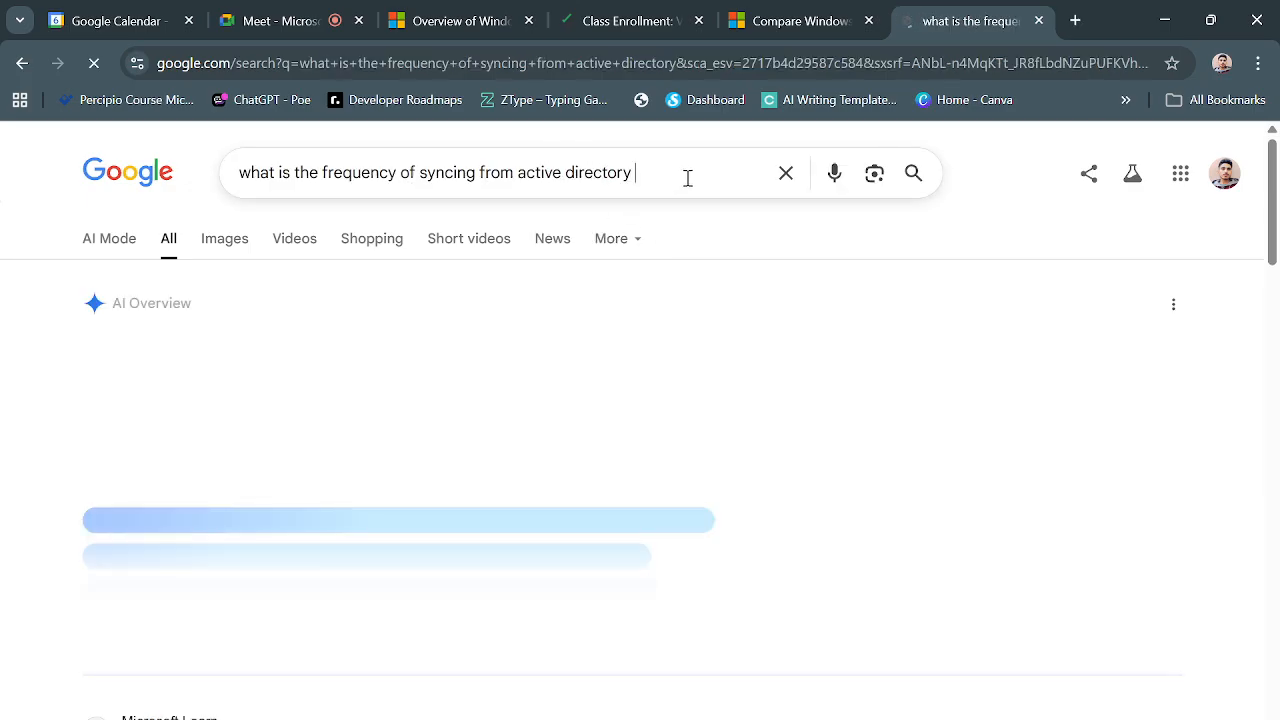
text(to)
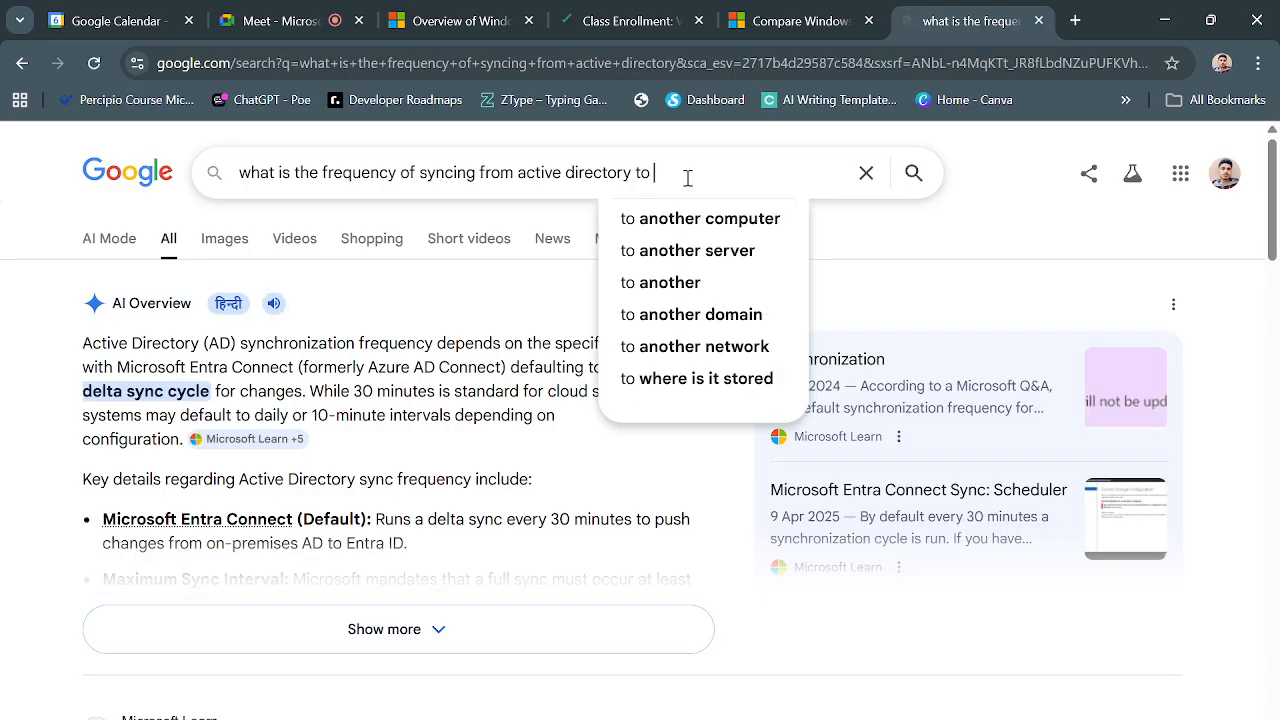
text( Entra)
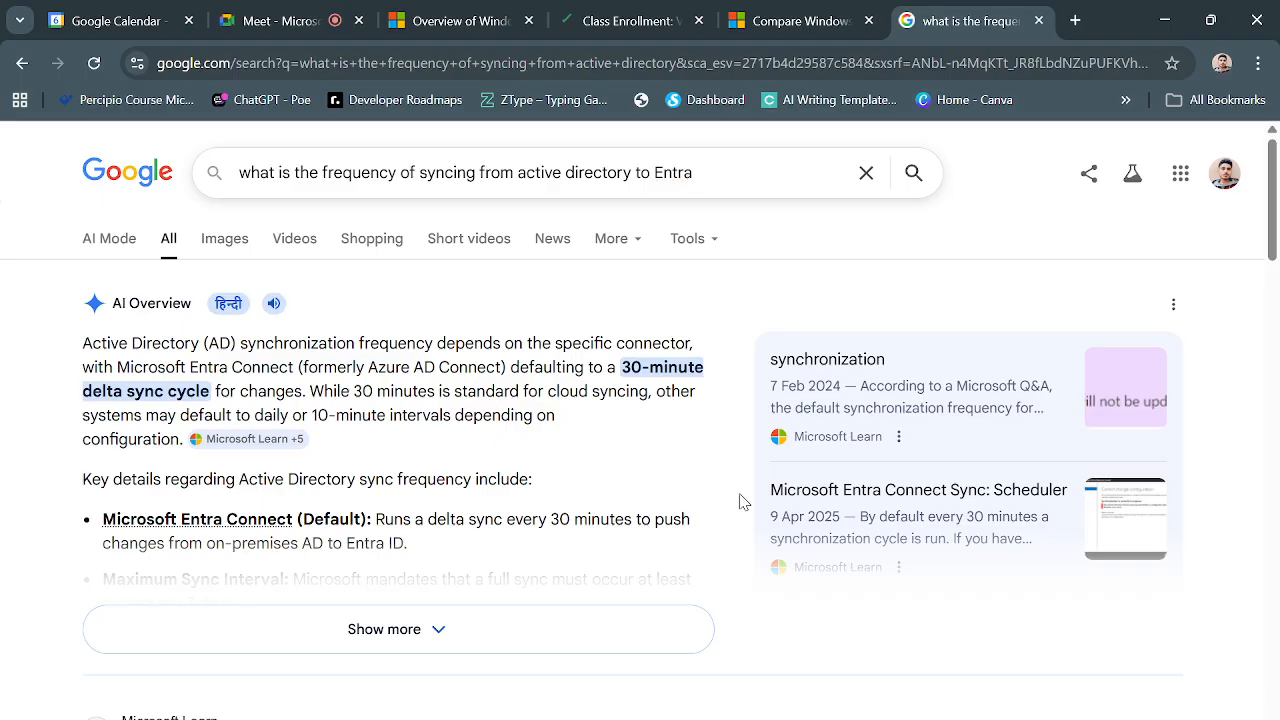
Read the AI Overview's 30-minute default sync cycle, then switch back to the lab client
scroll(744, 502, down, 1)
scroll(362, 390, down, 1)
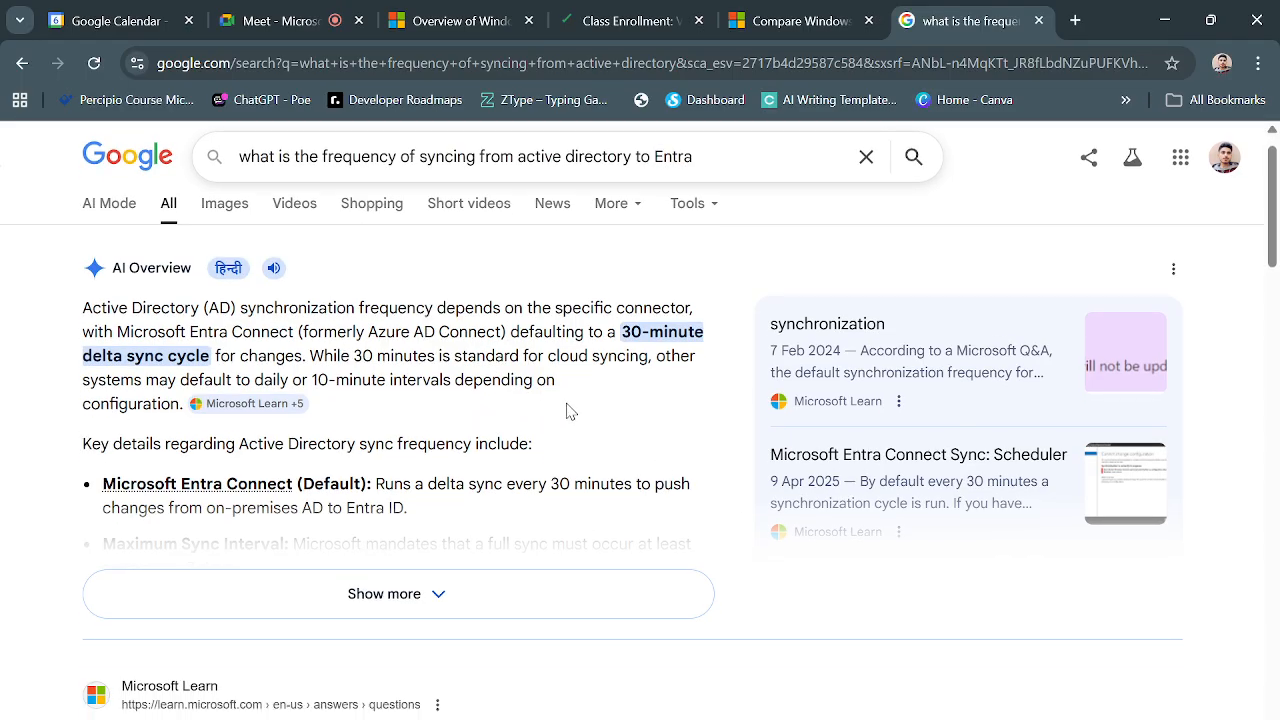
scroll(553, 425, down, 1)
scroll(549, 418, up, 2)
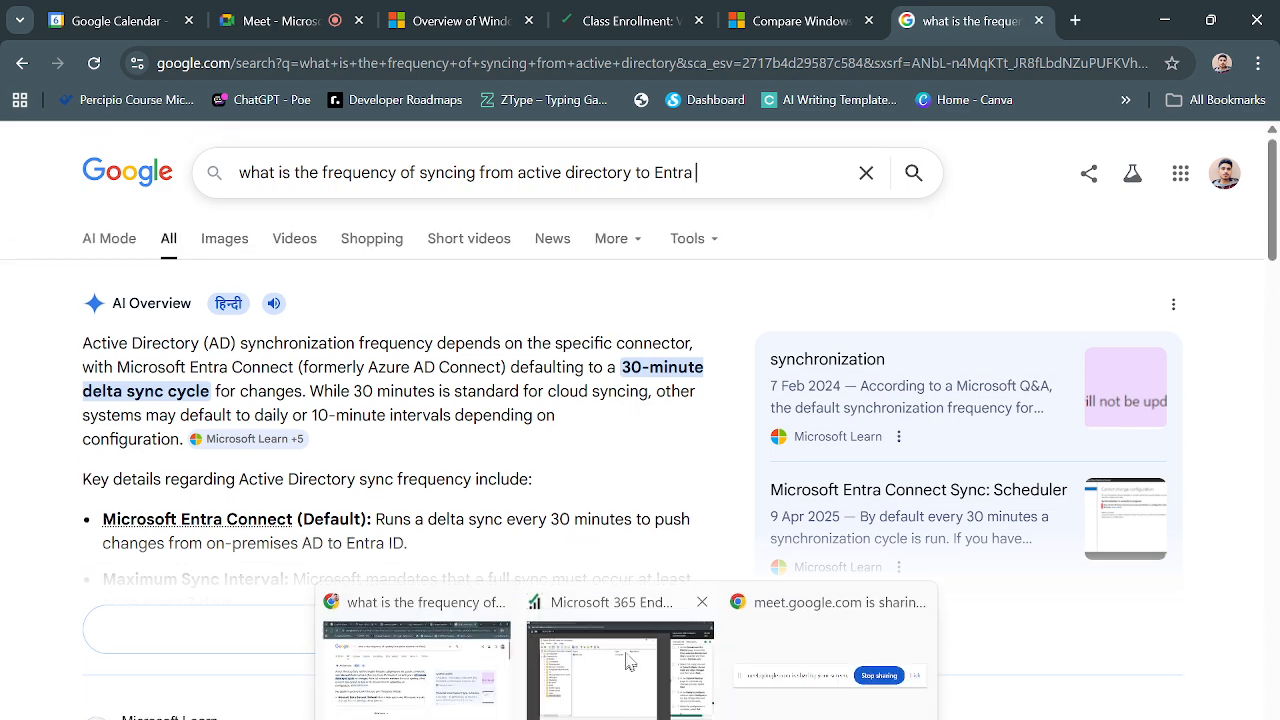
click(628, 655)
scroll(1073, 540, down, 1)
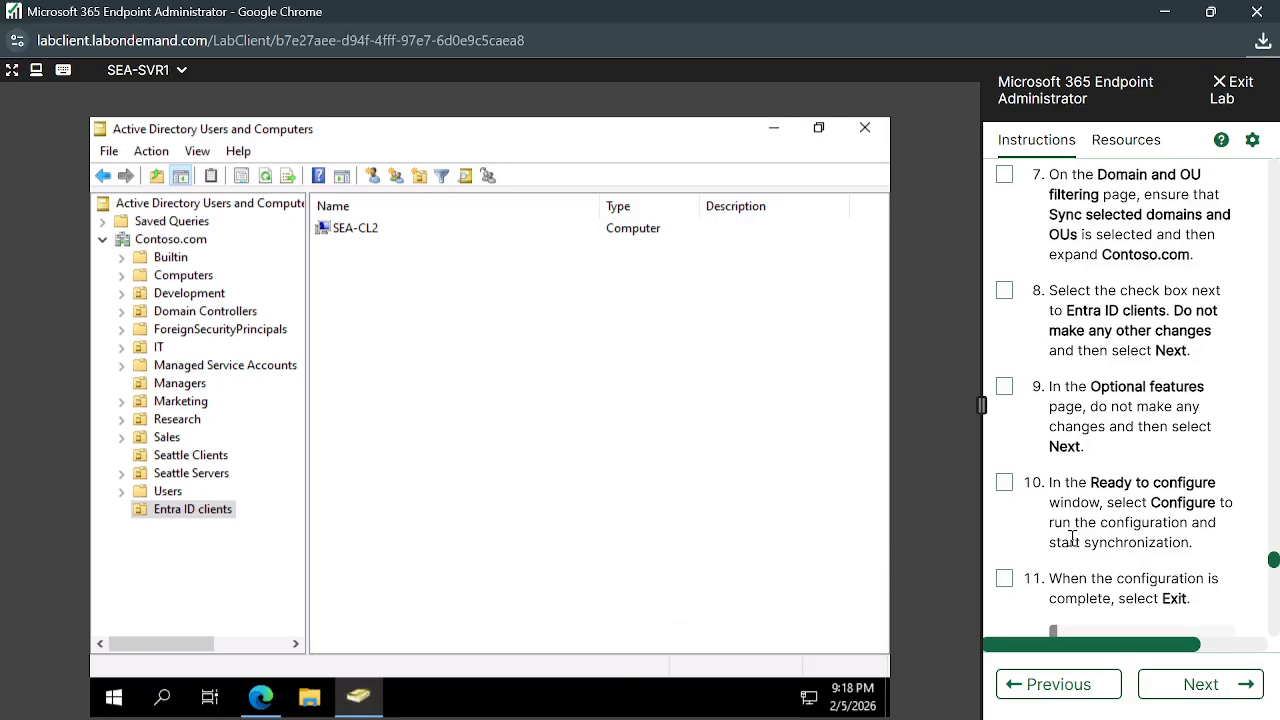
scroll(1073, 540, down, 1)
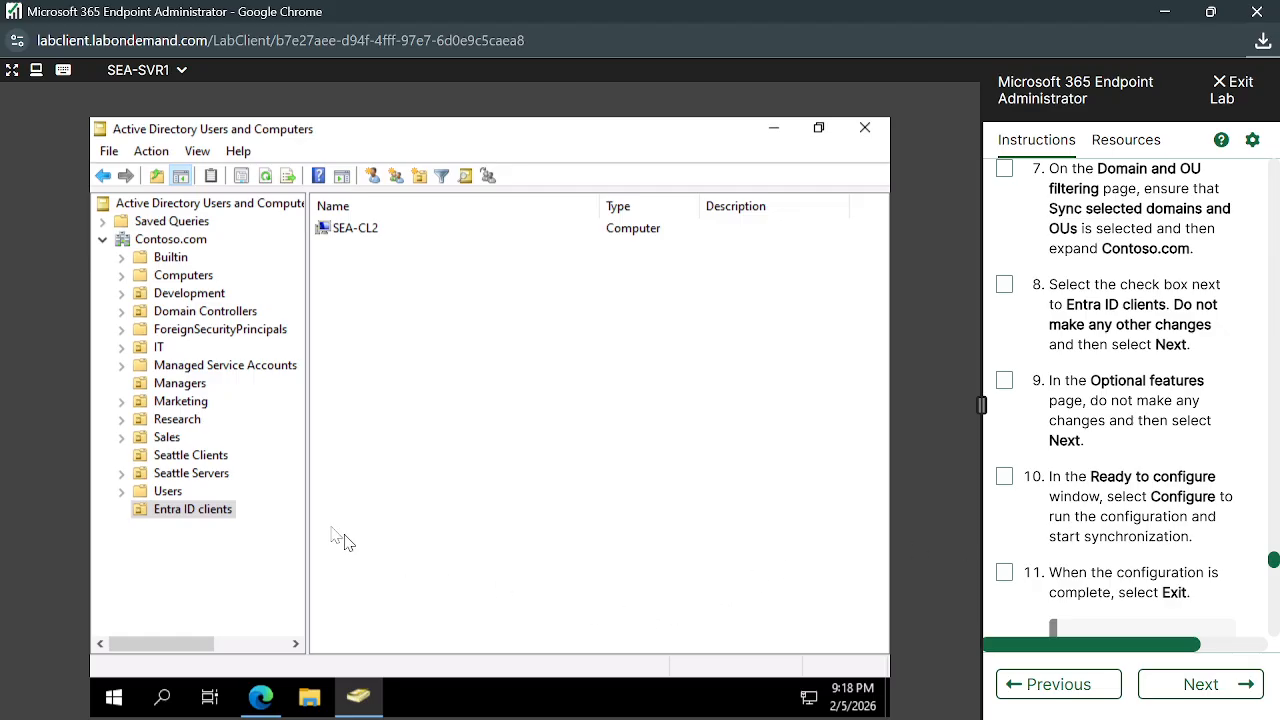
click(185, 516)
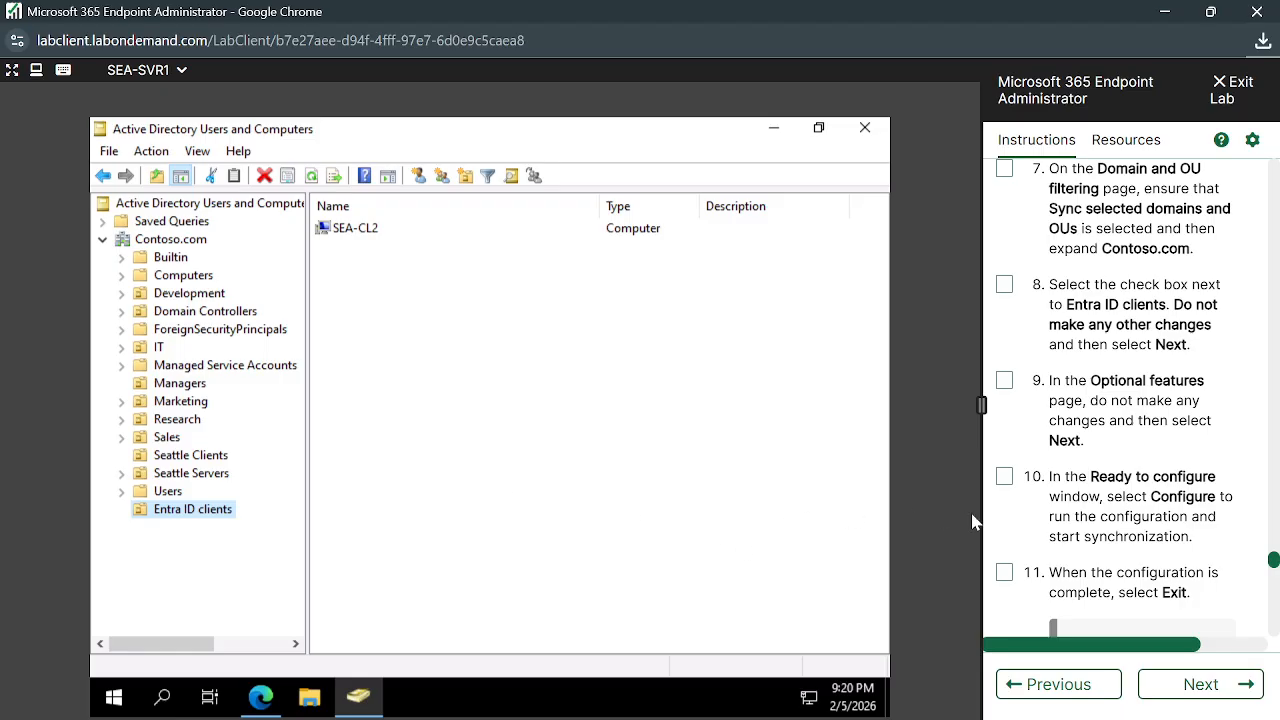
scroll(1119, 517, down, 1)
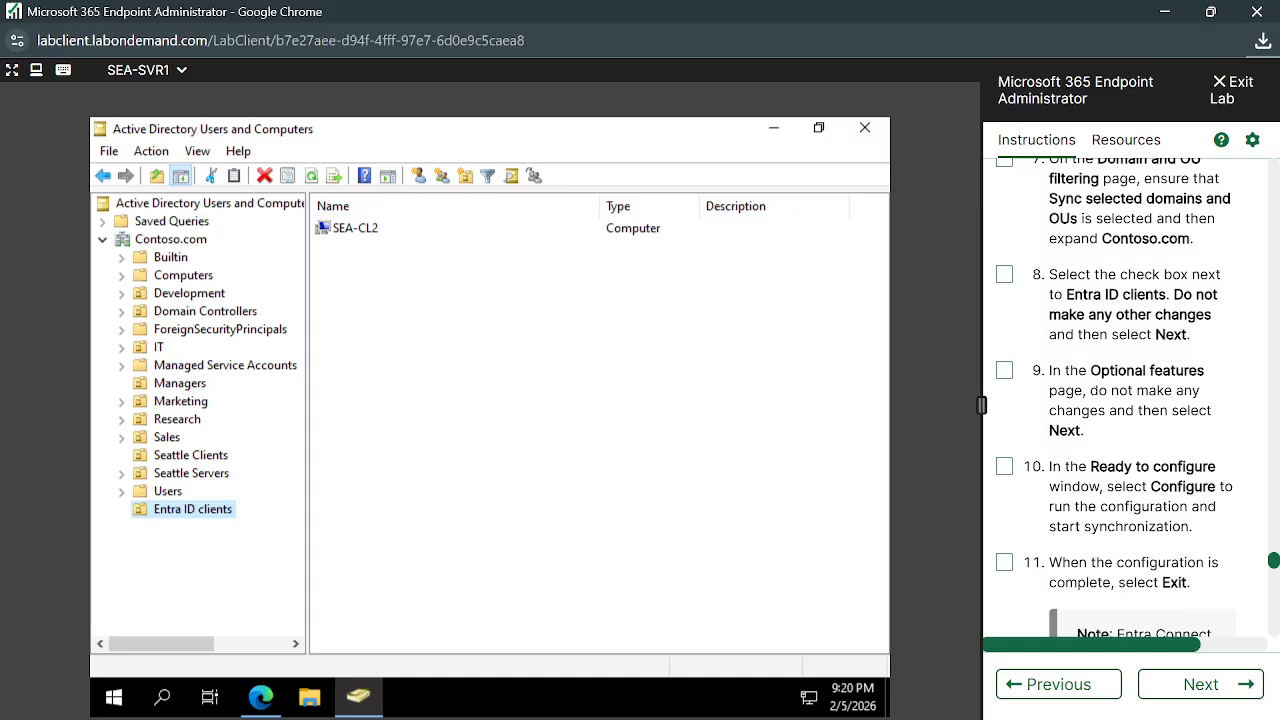
Search 'work' from Start and go to Settings > Accounts > Access work or school
key(super)
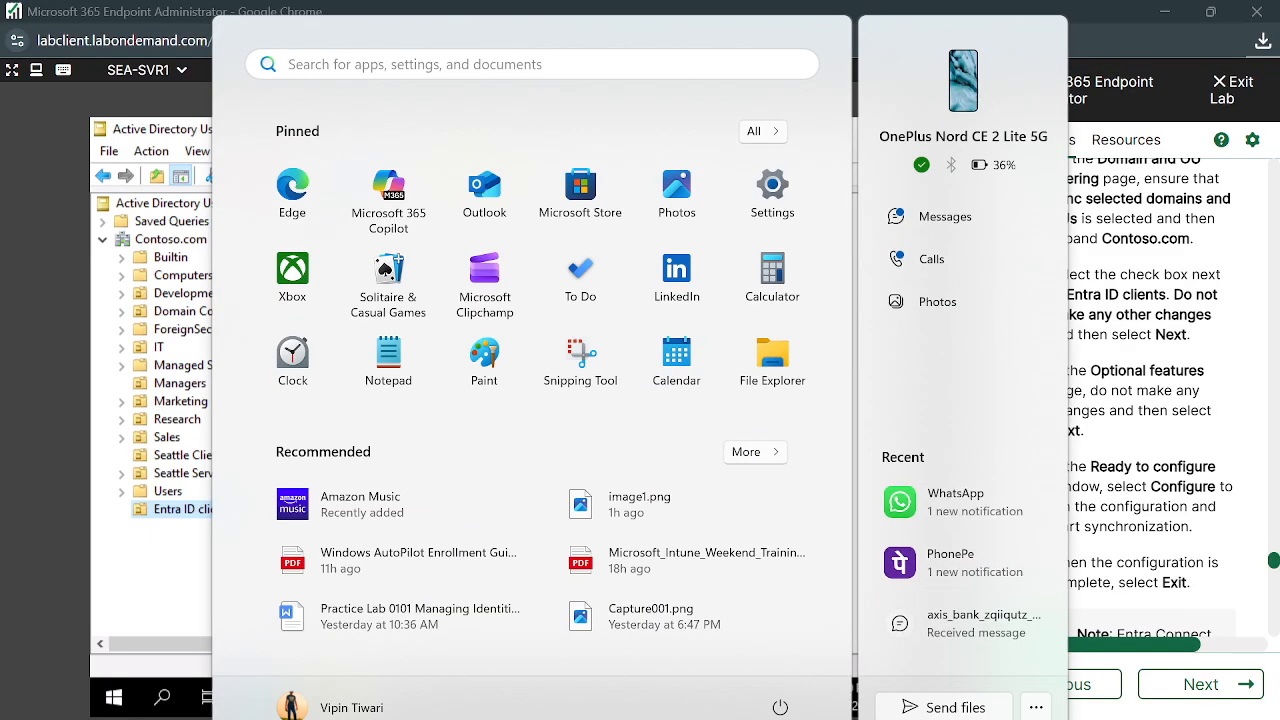
text(work)
key(Escape)
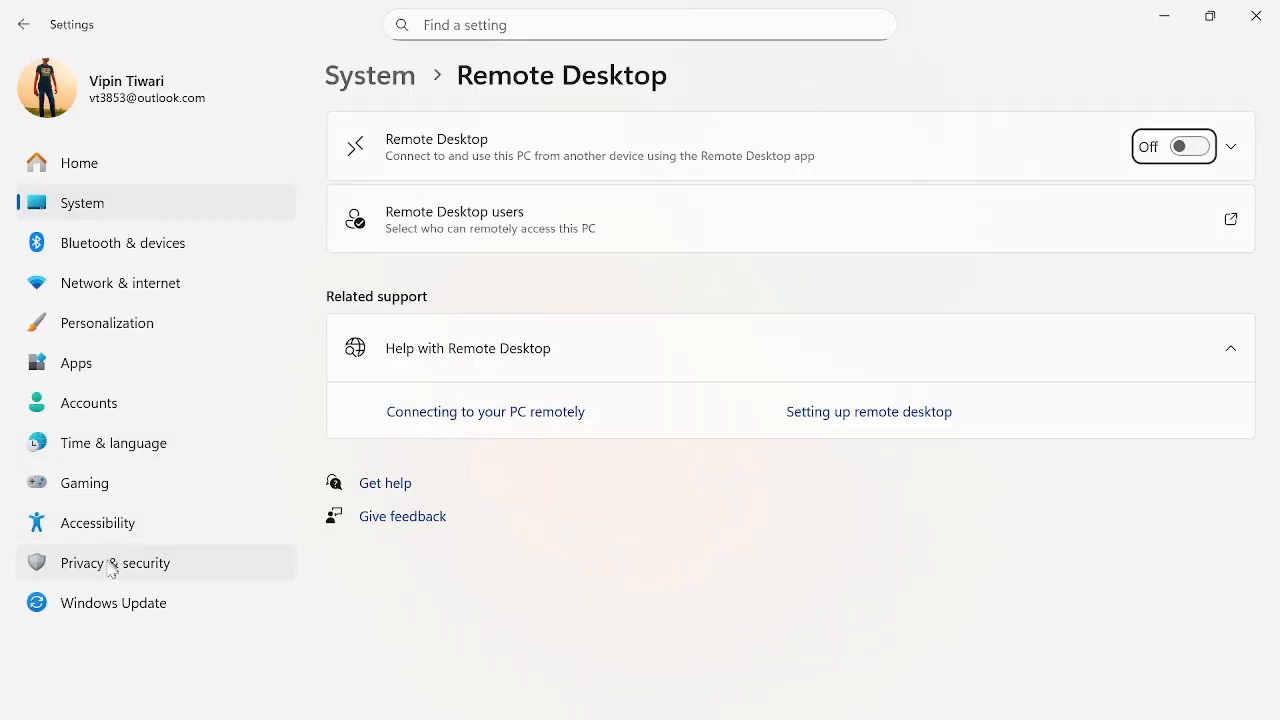
click(100, 408)
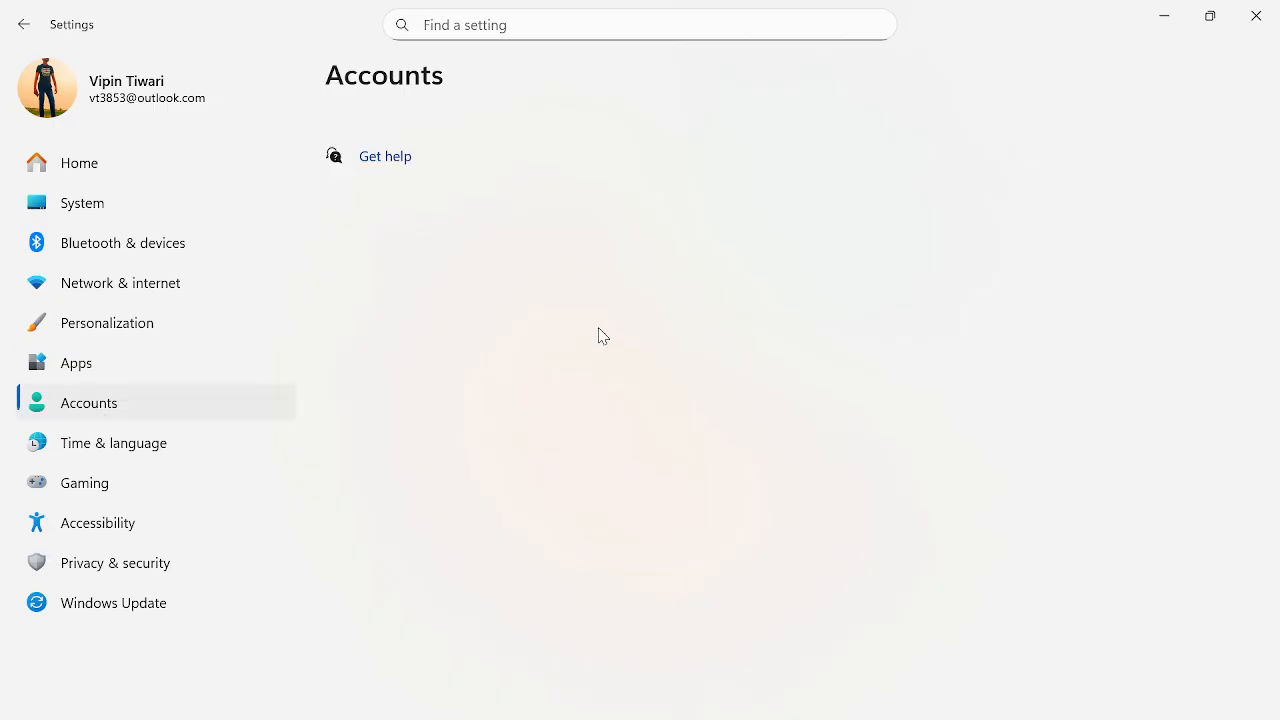
scroll(560, 542, down, 10)
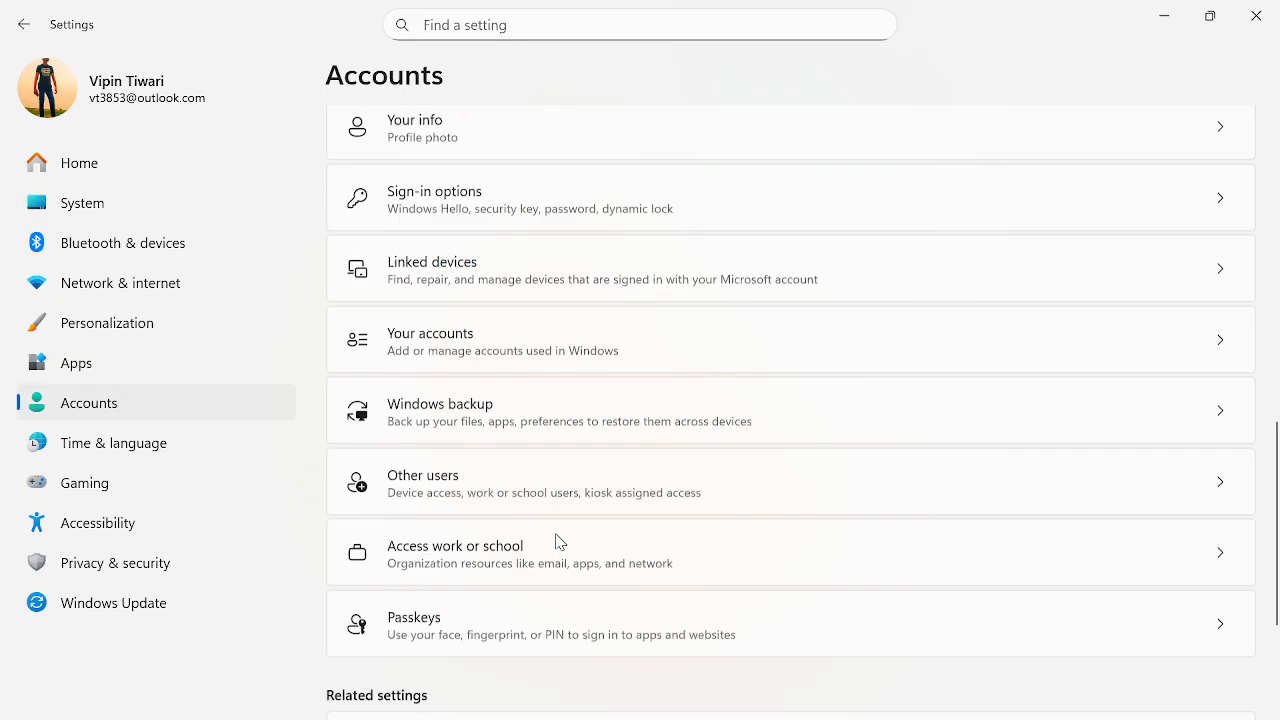
scroll(566, 455, up, 3)
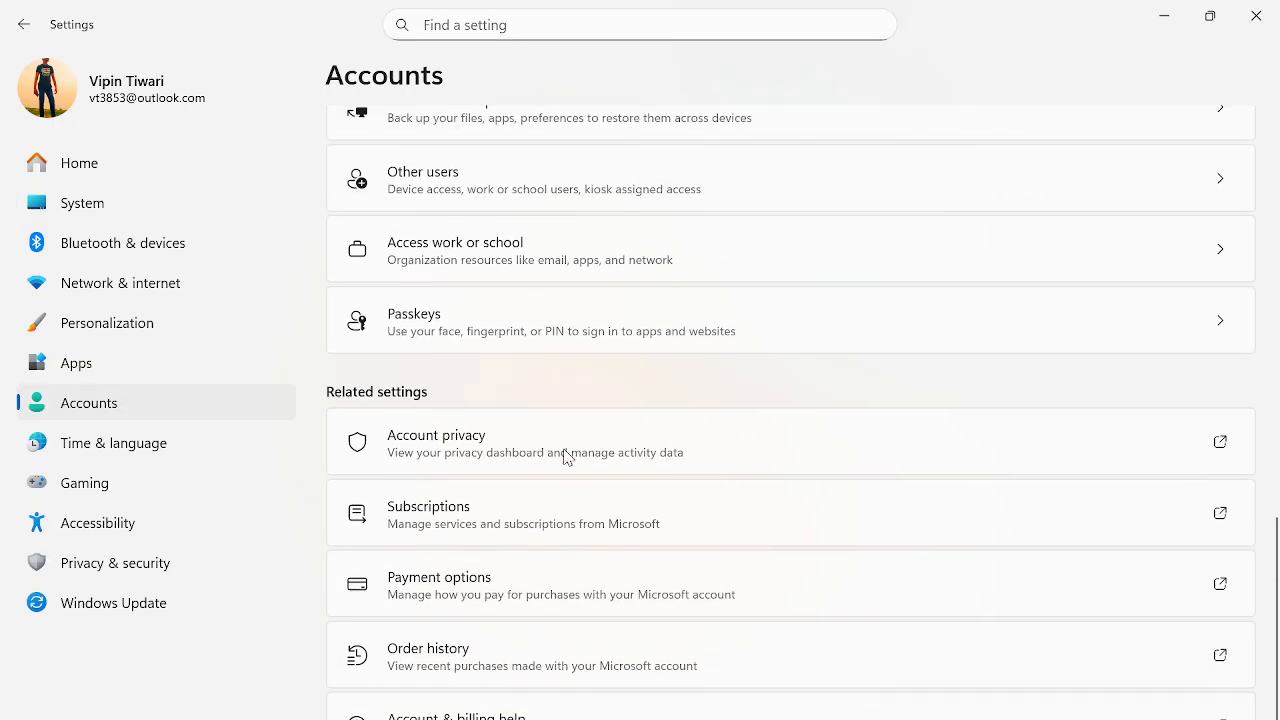
click(494, 357)
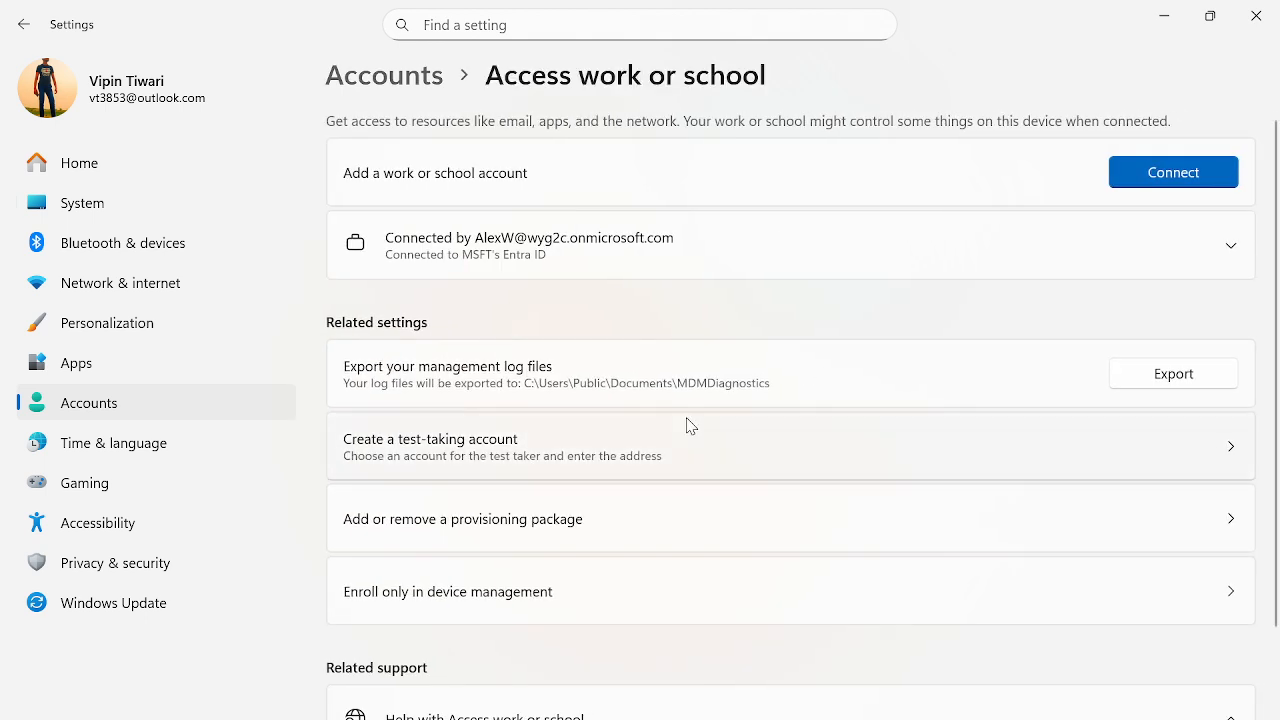
Start then cancel adding a work account, expand the connected account to show Disconnect, and minimize Settings
click(1182, 198)
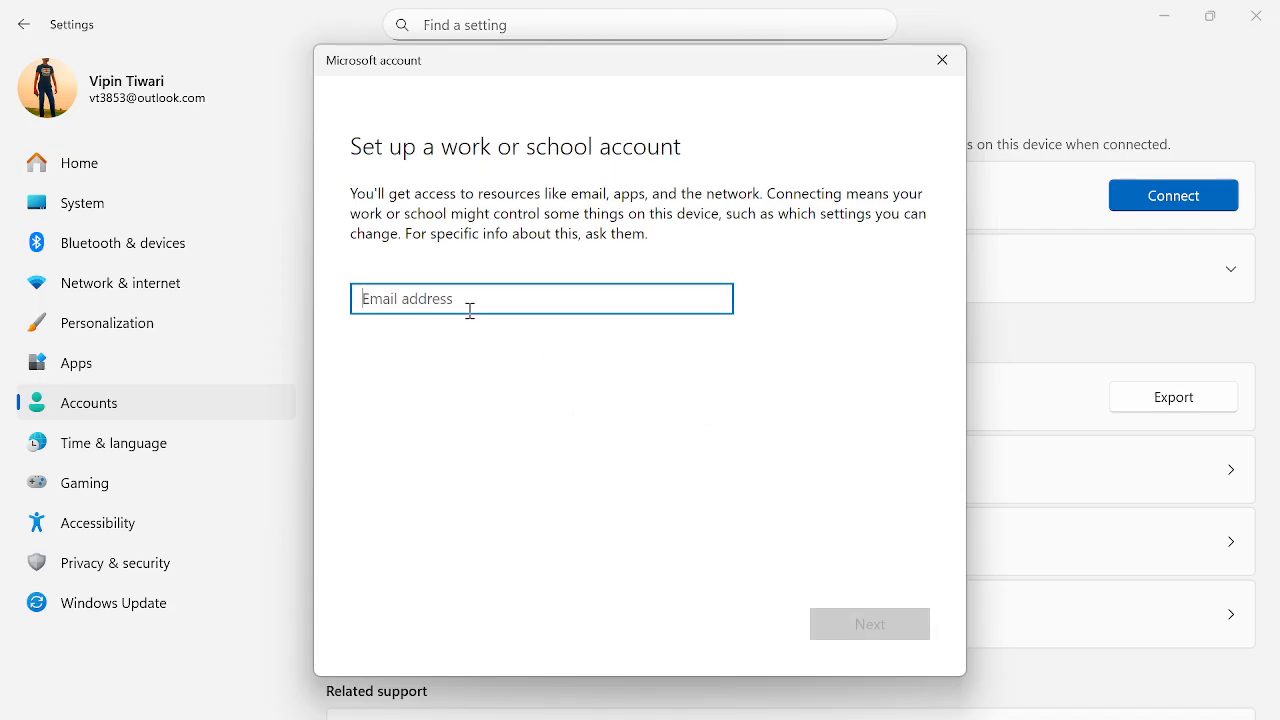
click(938, 76)
click(1233, 274)
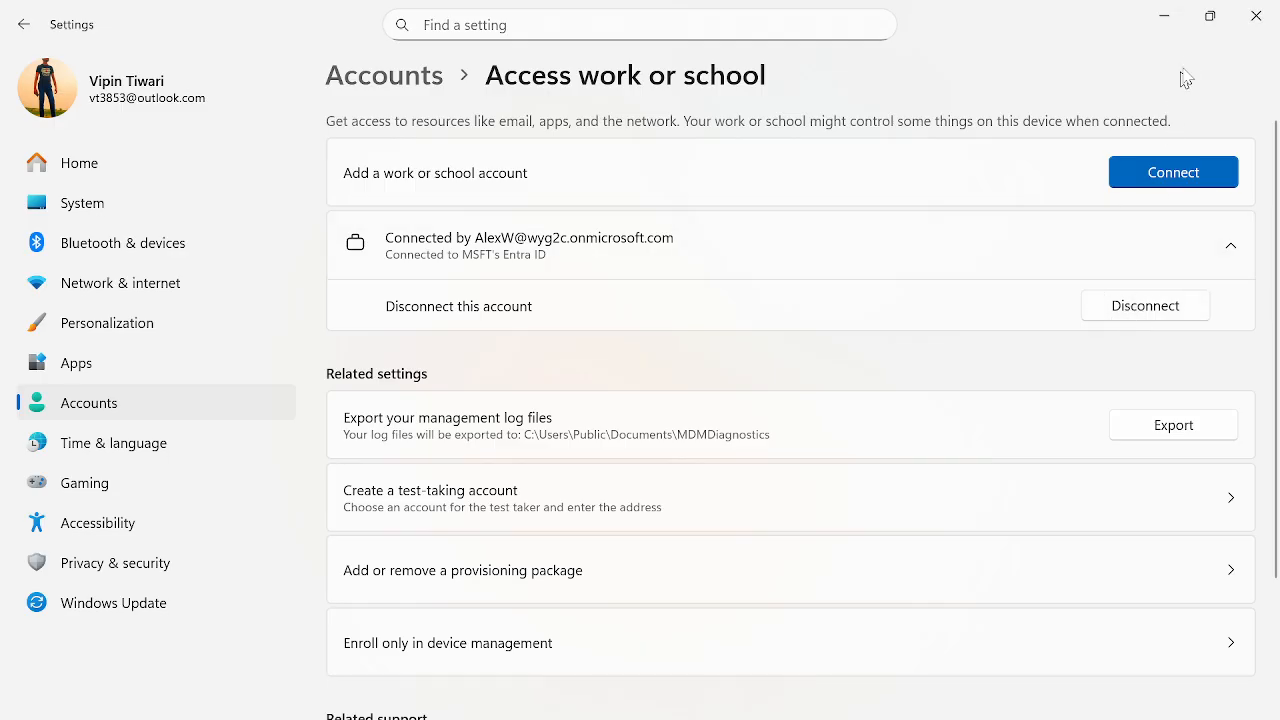
click(1166, 18)
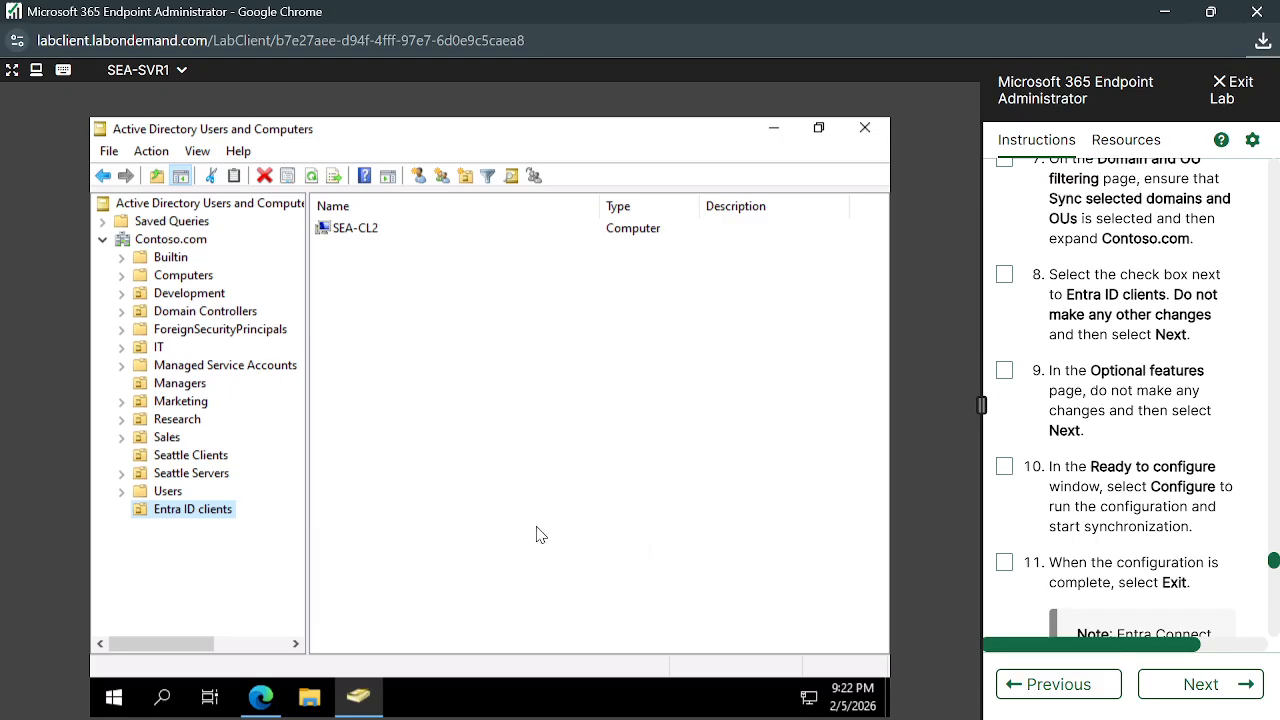
Scroll the Instructions pane down to step 6 of the hybrid join procedure
scroll(1020, 592, down, 1)
scroll(1058, 512, down, 3)
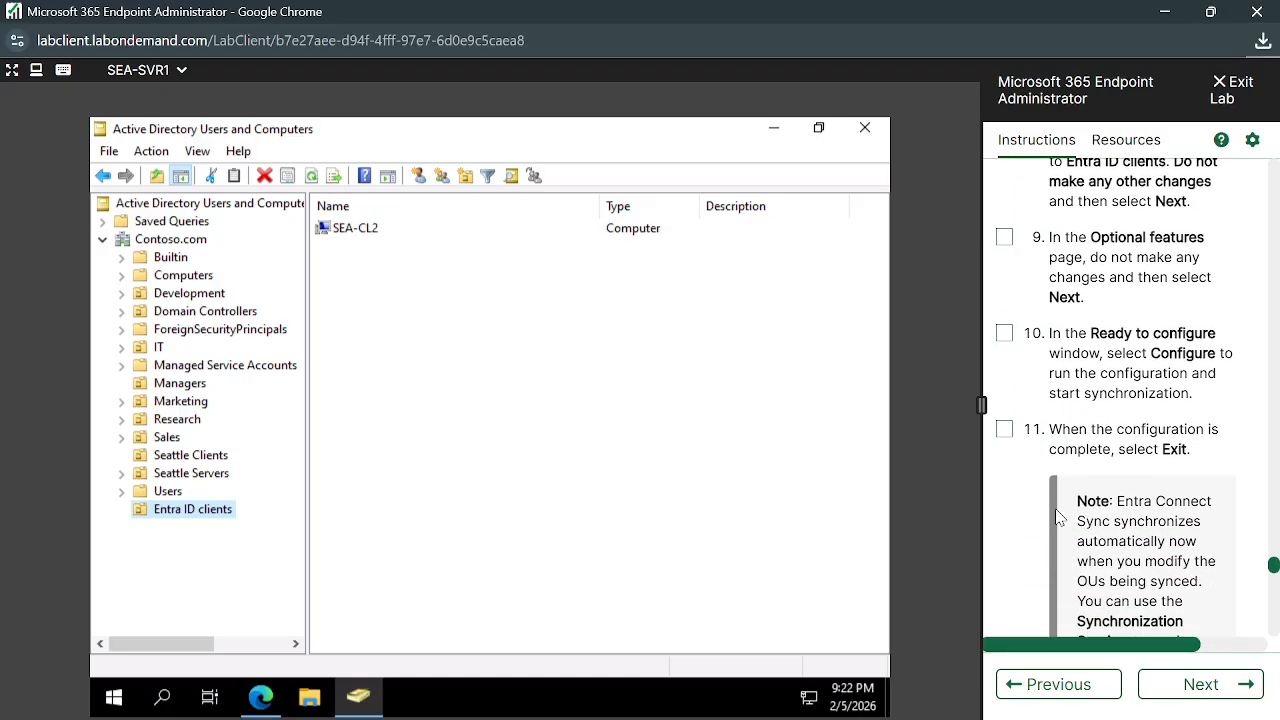
scroll(1120, 540, down, 3)
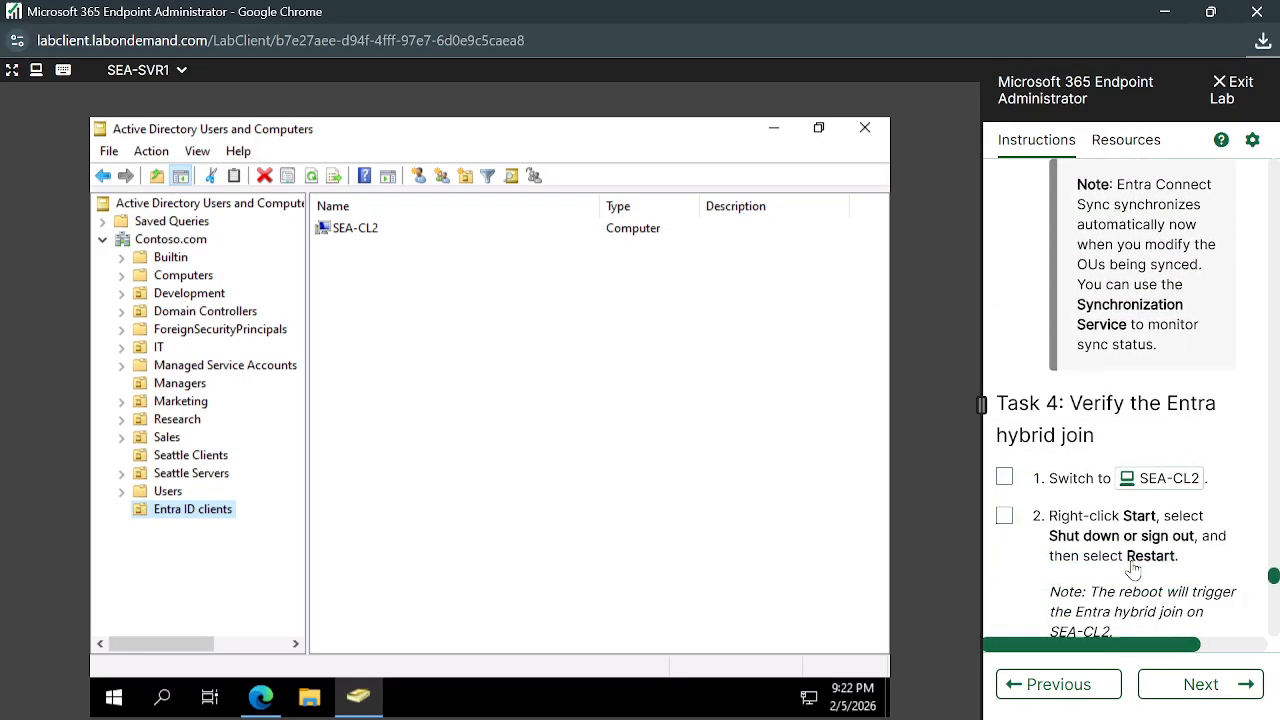
scroll(1167, 527, down, 5)
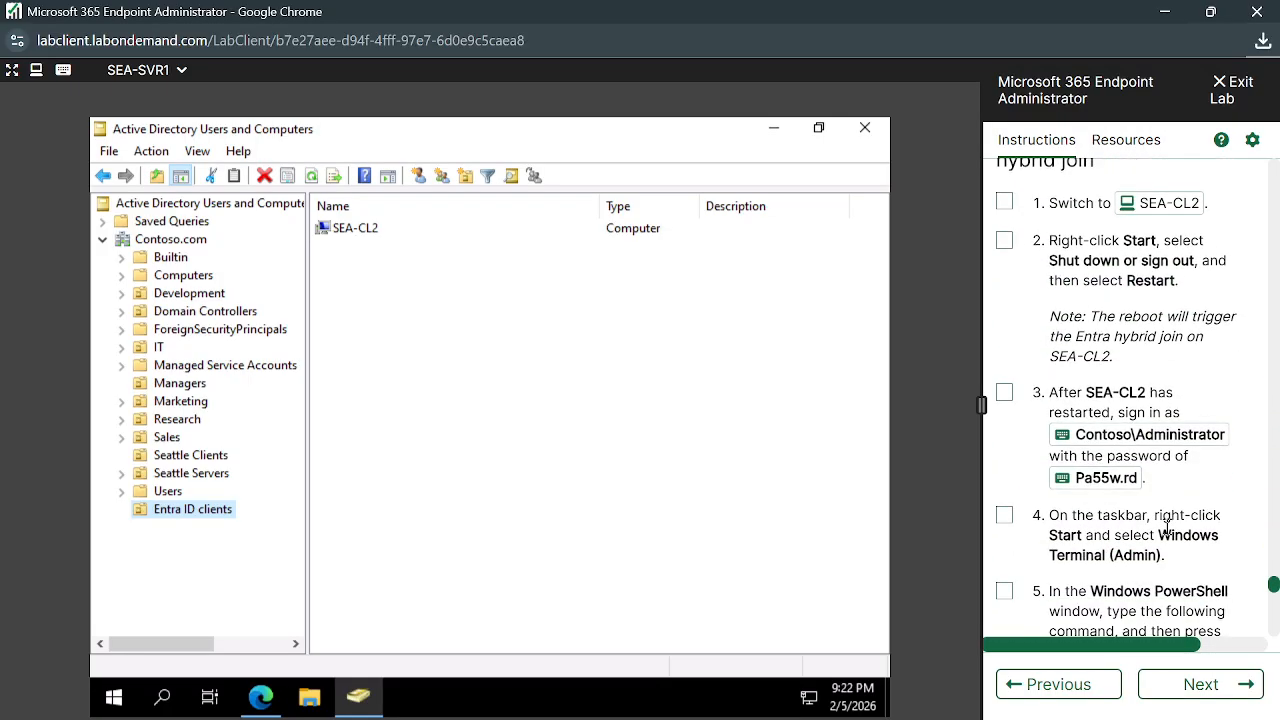
scroll(1120, 450, down, 4)
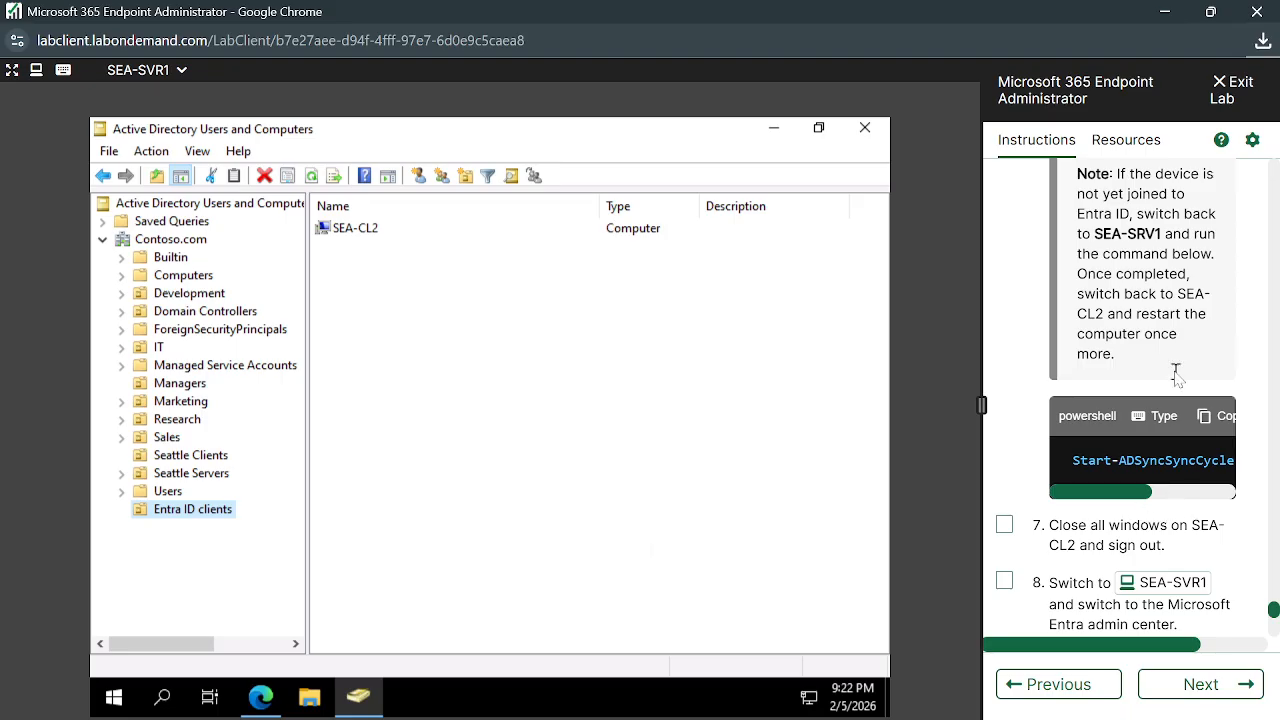
scroll(1178, 340, up, 2)
scroll(1155, 300, up, 1)
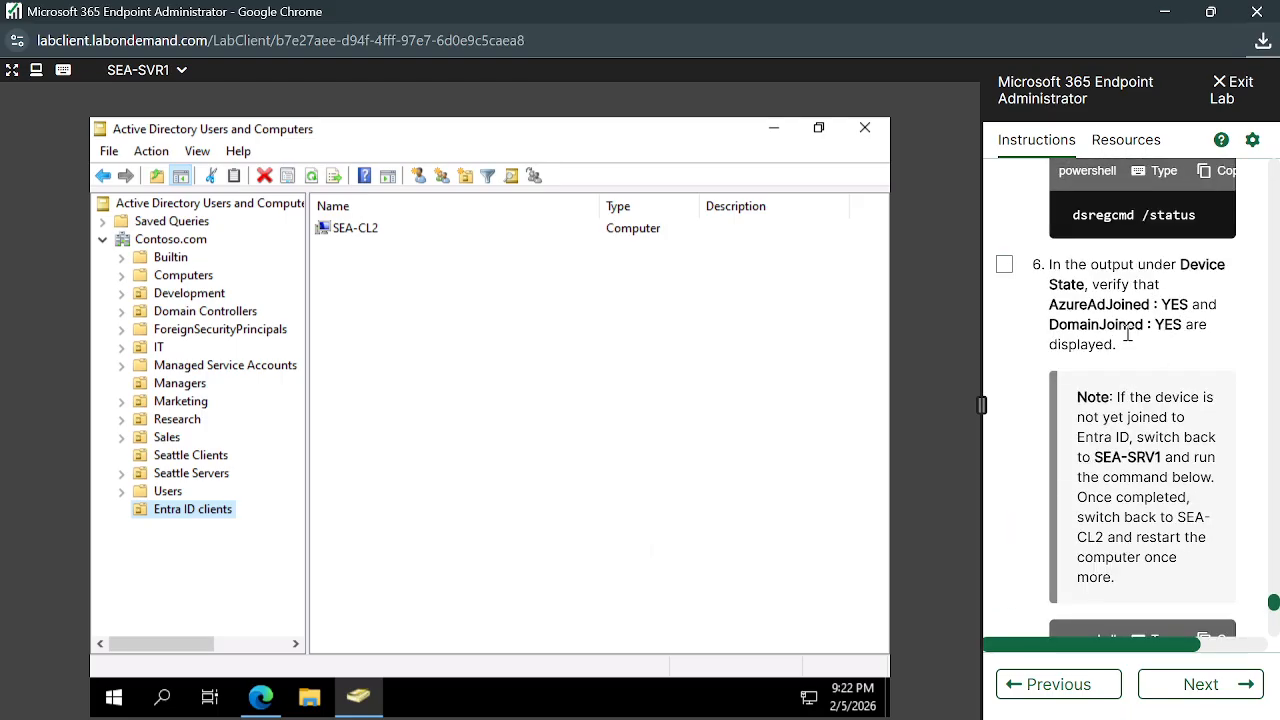
Highlight the AzureAdJoined and DomainJoined checks in step 6, then scroll on to step 7
drag(1049, 304, 1212, 330)
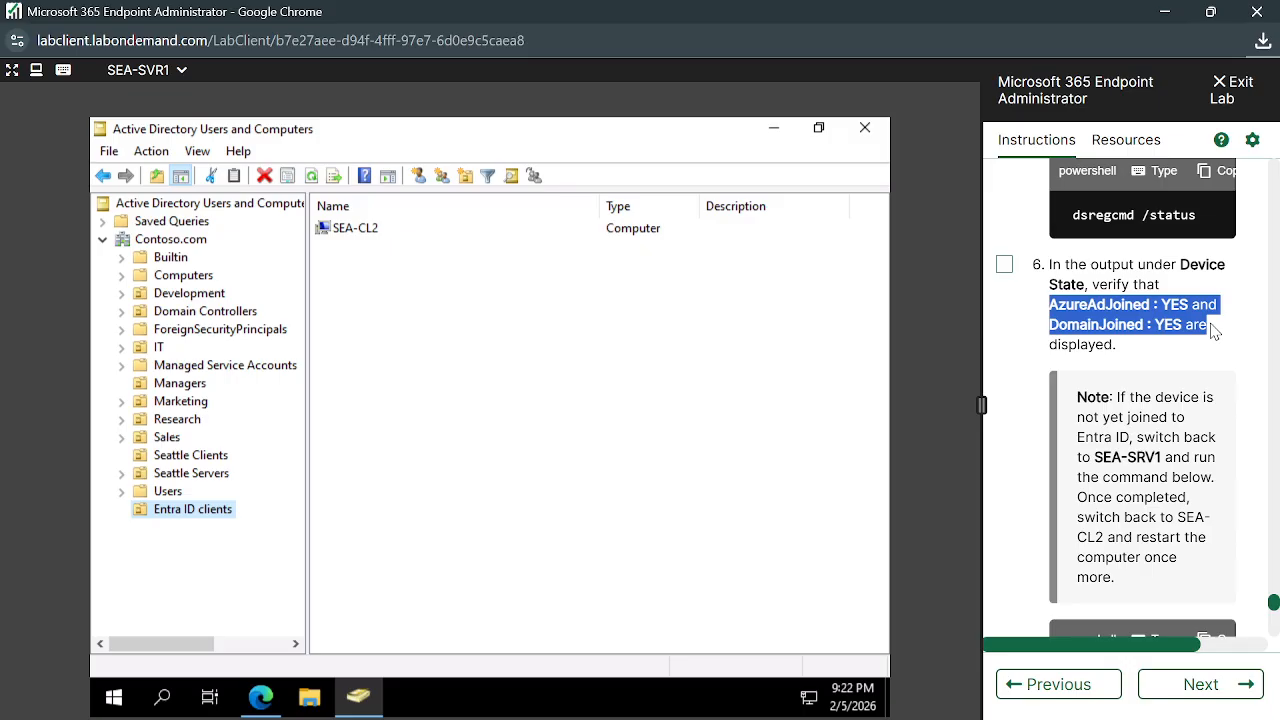
click(1053, 305)
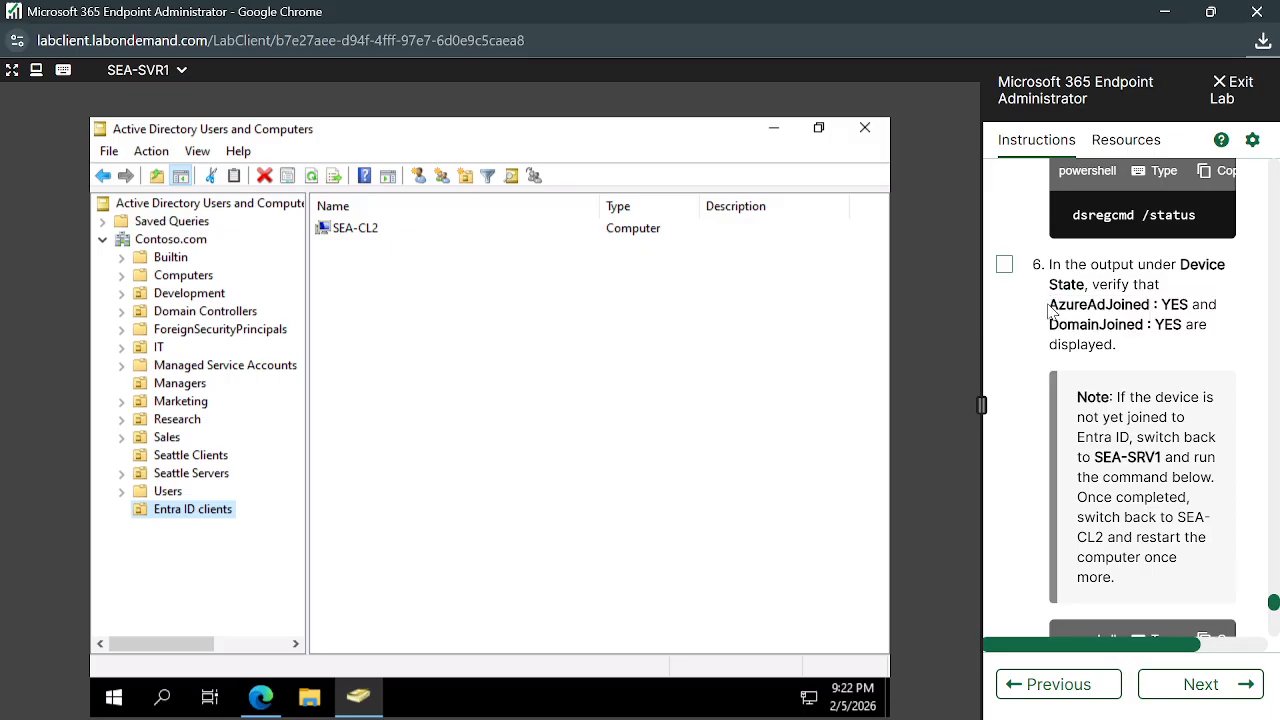
drag(1049, 305, 1184, 328)
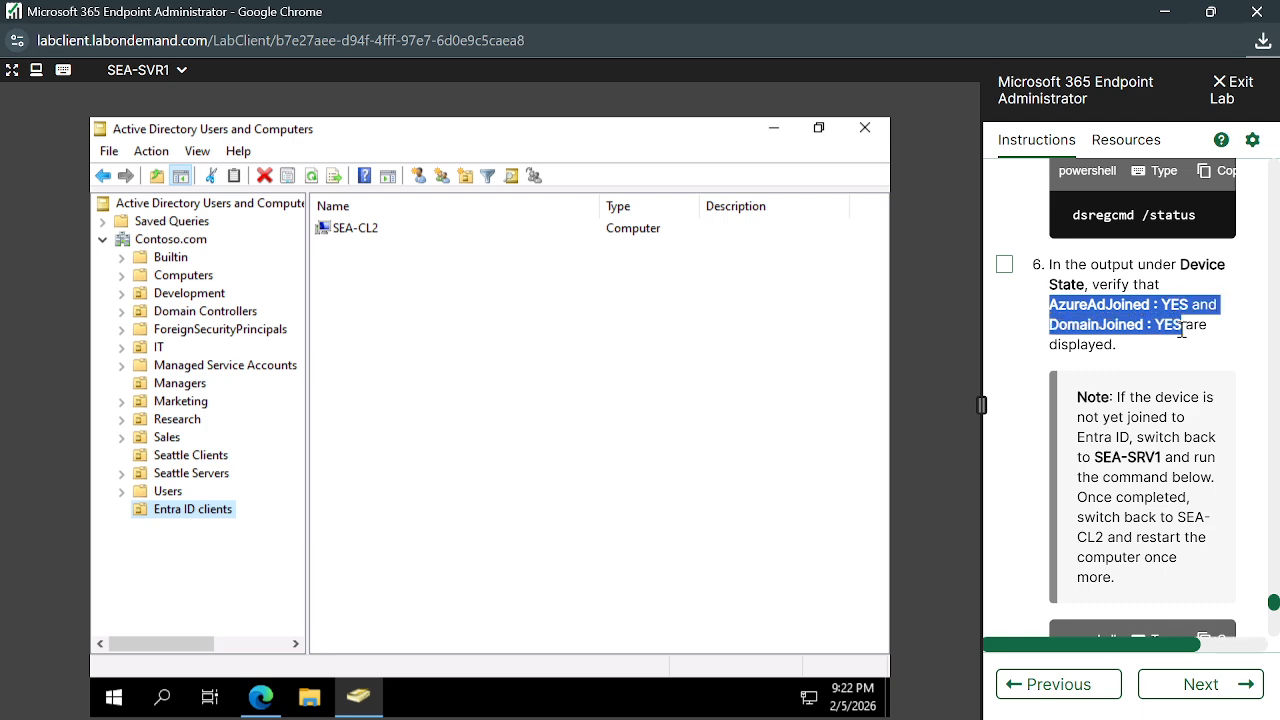
click(1182, 332)
scroll(1140, 355, down, 1)
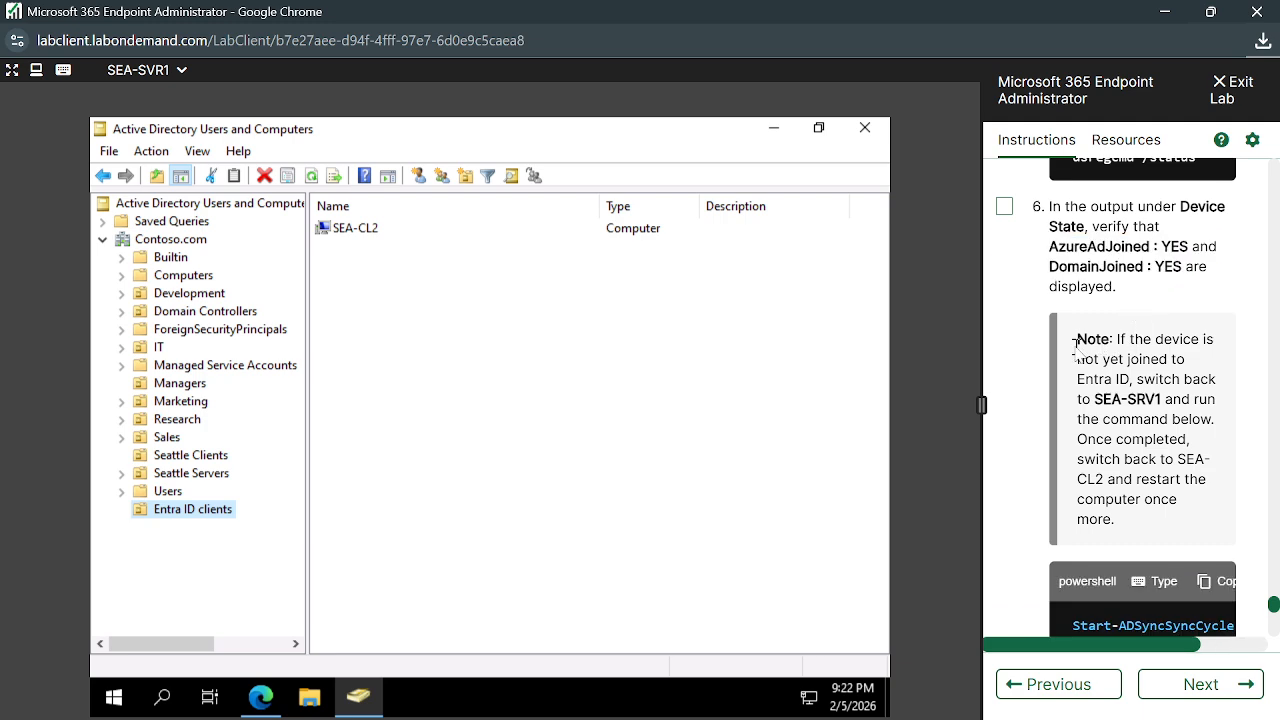
scroll(1072, 347, down, 1)
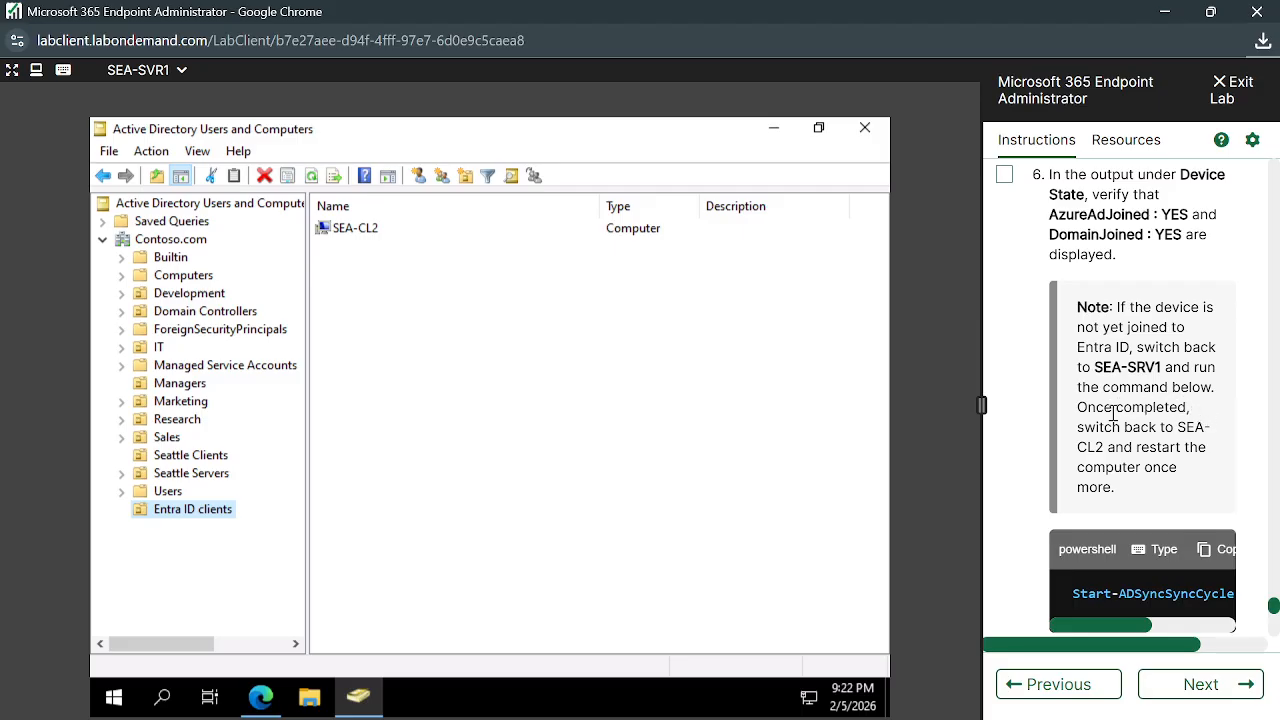
scroll(1157, 491, down, 3)
drag(1117, 520, 1078, 557)
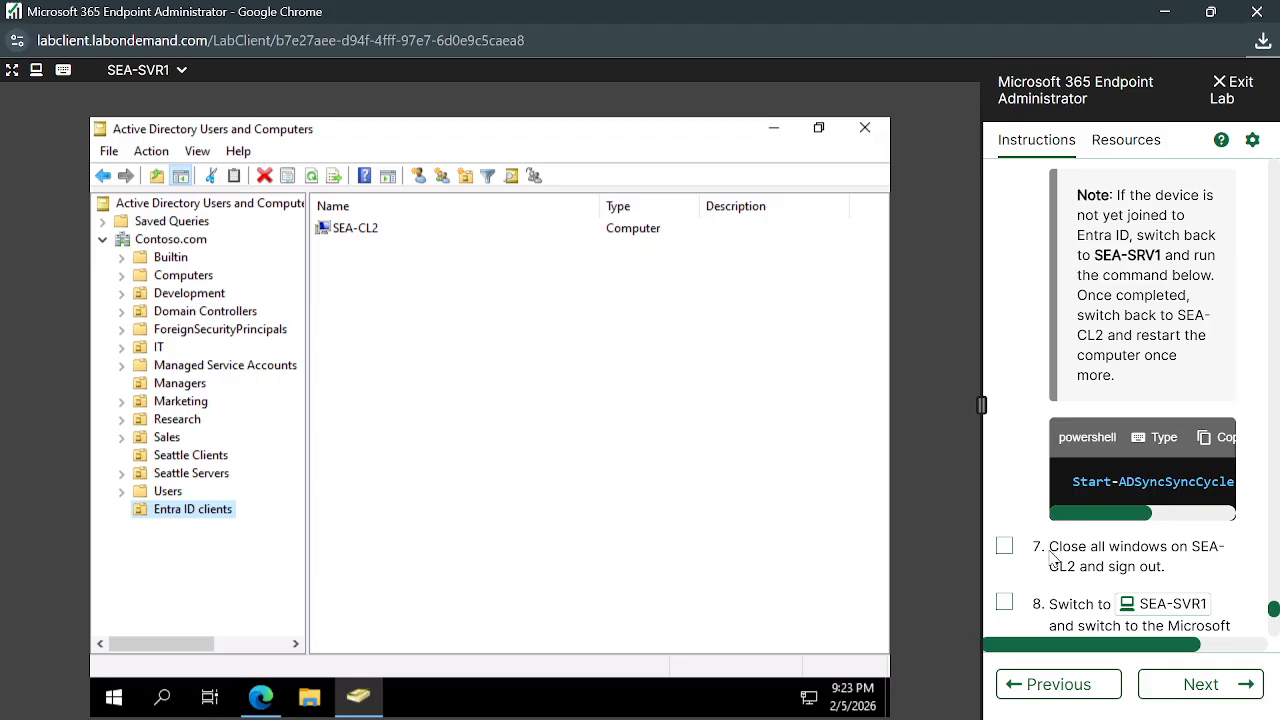
scroll(1052, 560, down, 3)
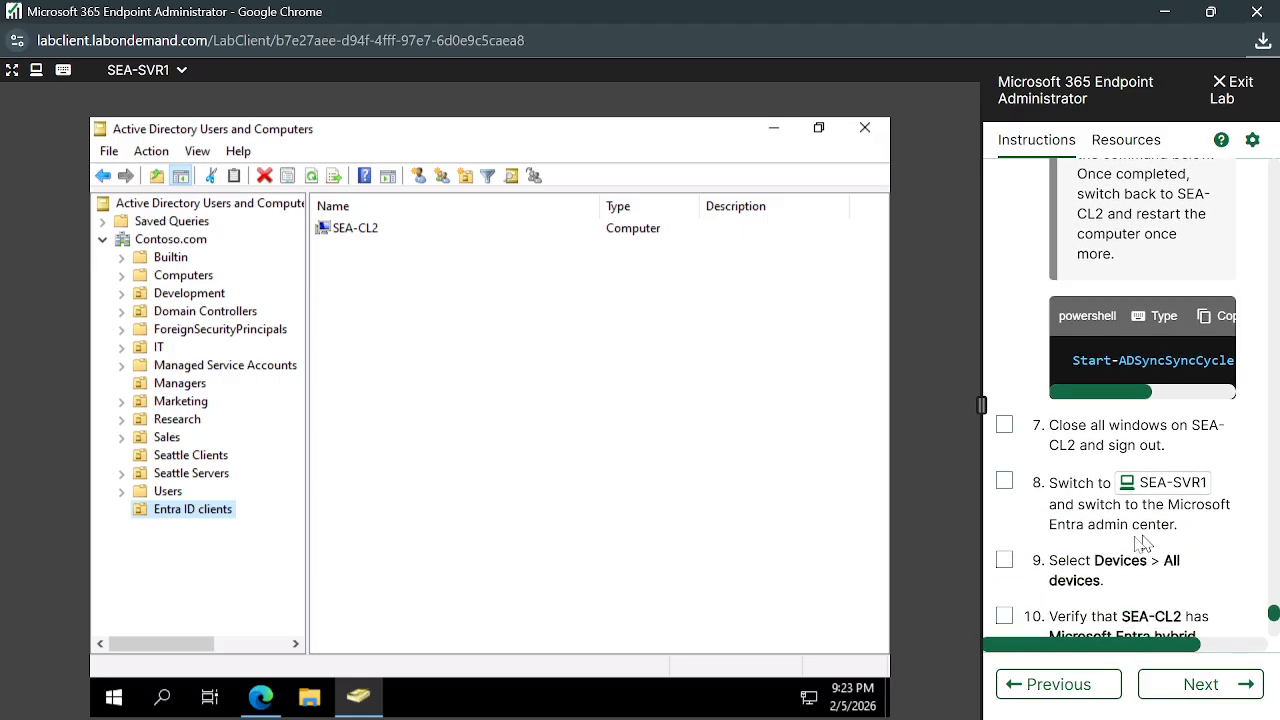
scroll(1052, 432, down, 3)
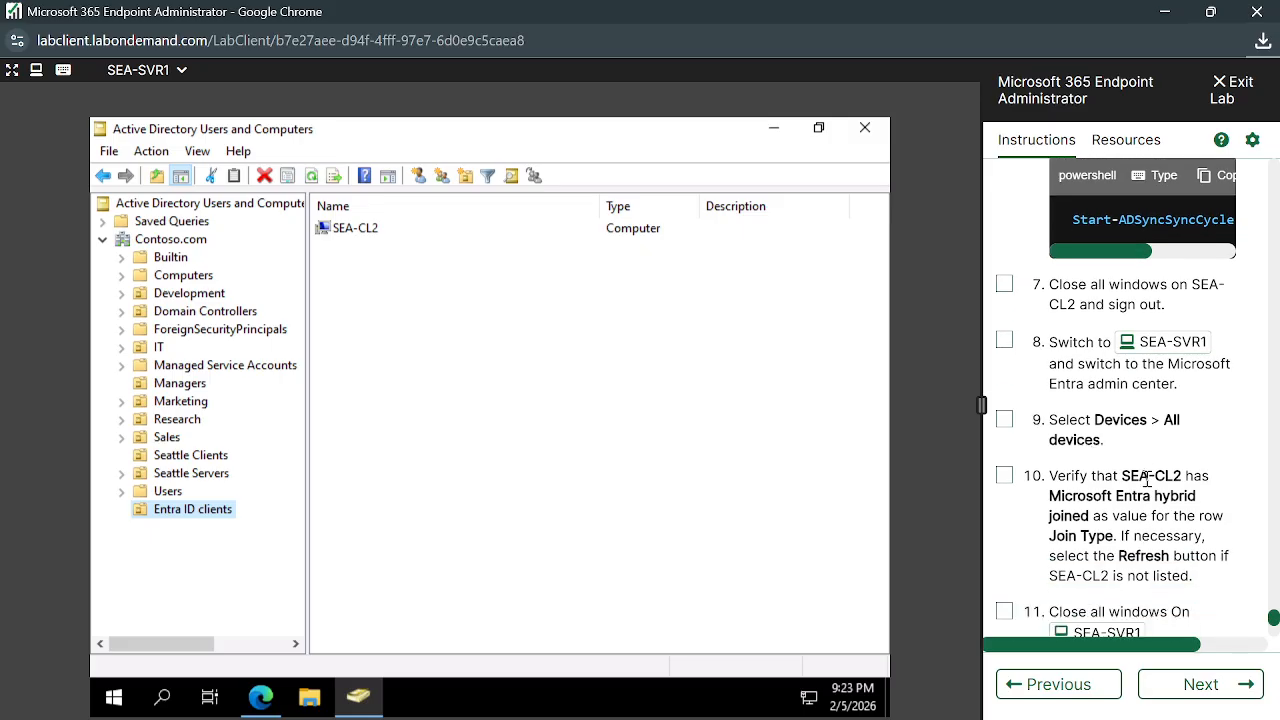
scroll(1147, 478, down, 1)
drag(1121, 403, 1192, 432)
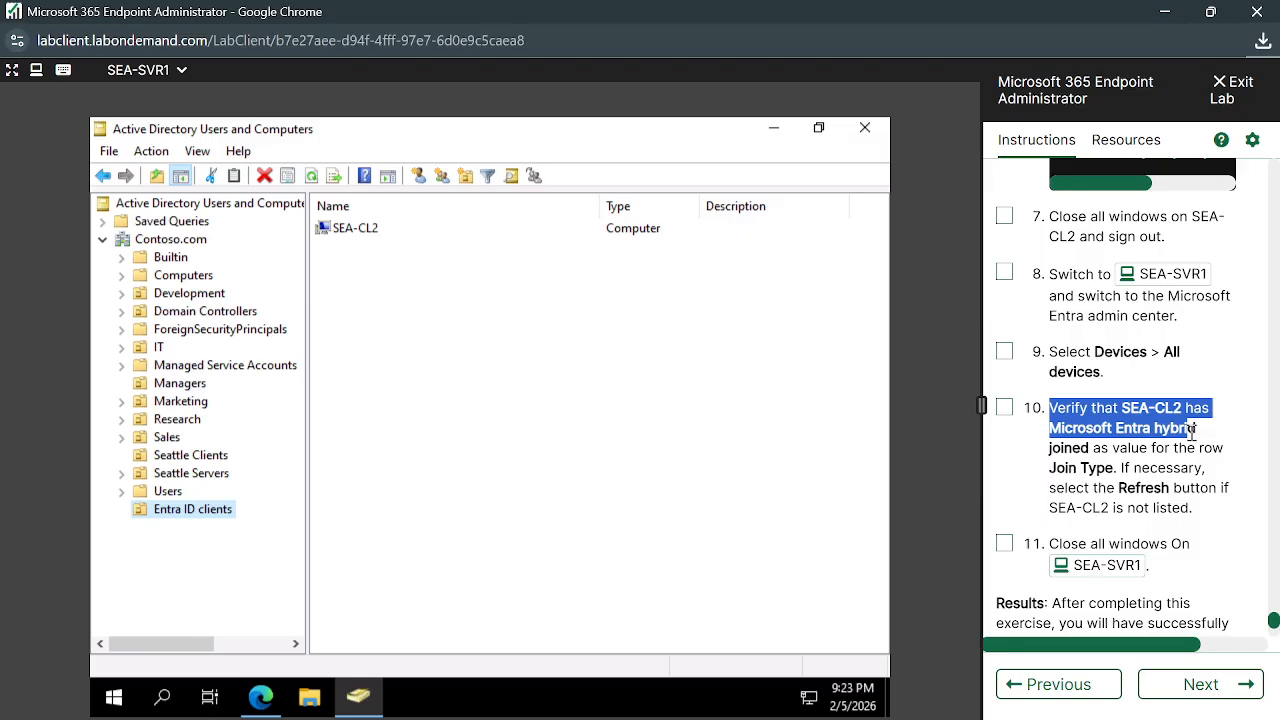
click(1130, 465)
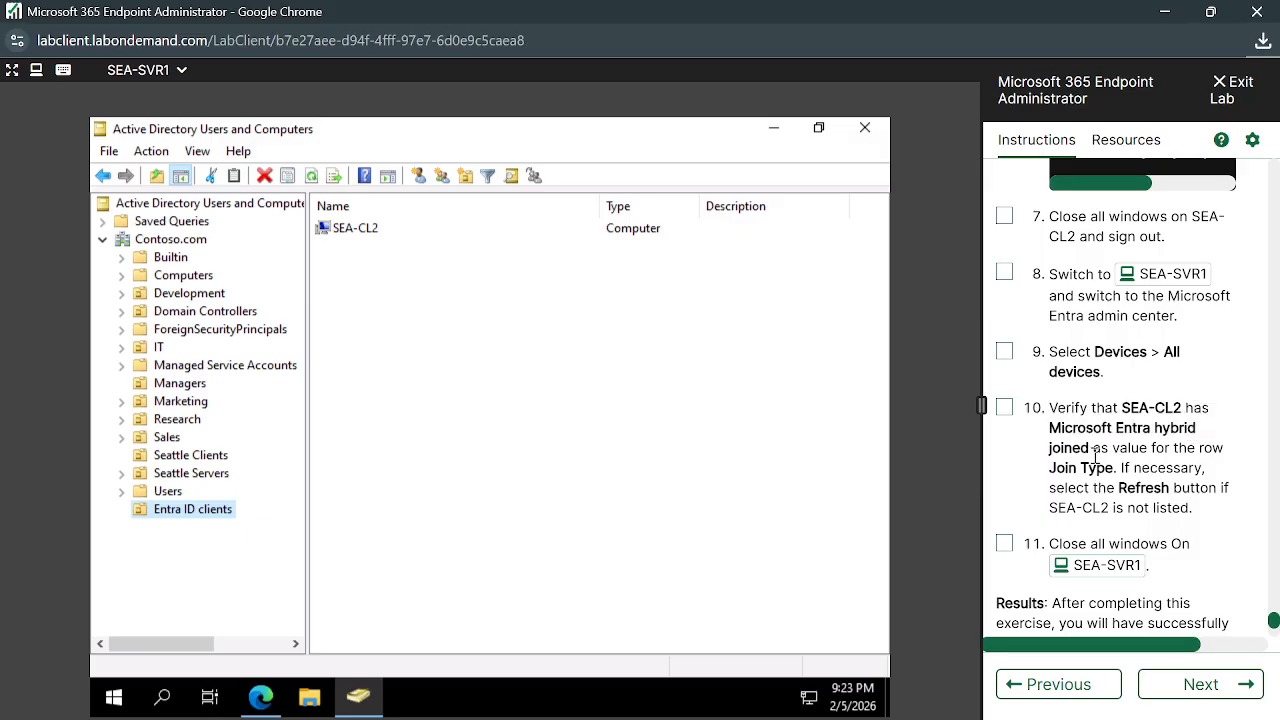
scroll(1096, 456, down, 1)
drag(1056, 448, 1150, 450)
click(1150, 449)
scroll(1149, 450, down, 1)
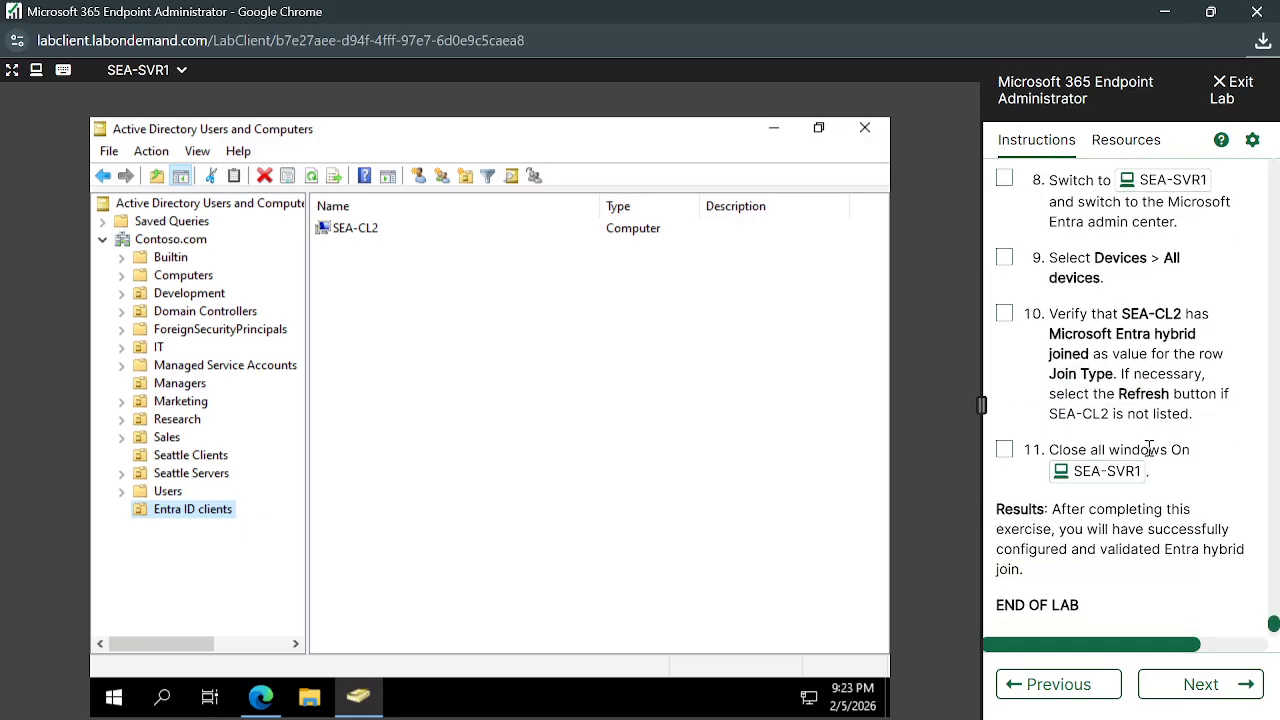
scroll(1148, 470, down, 1)
scroll(1141, 475, down, 1)
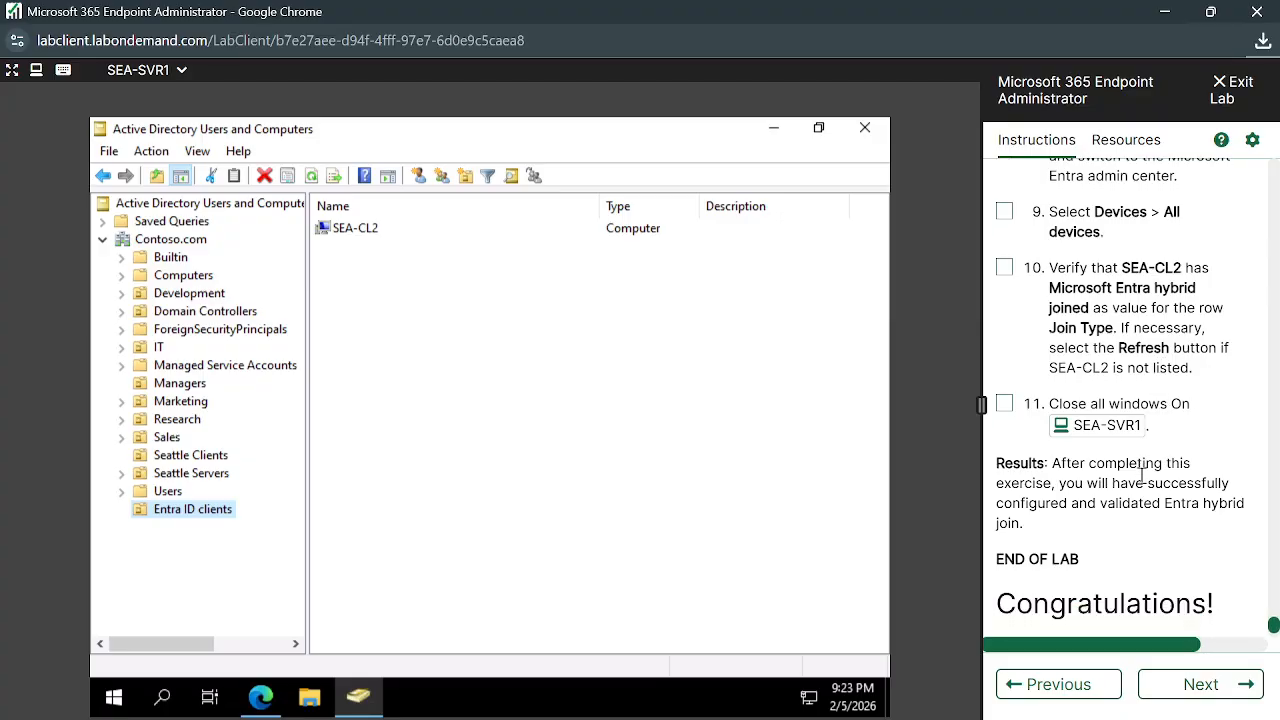
drag(1050, 290, 1207, 382)
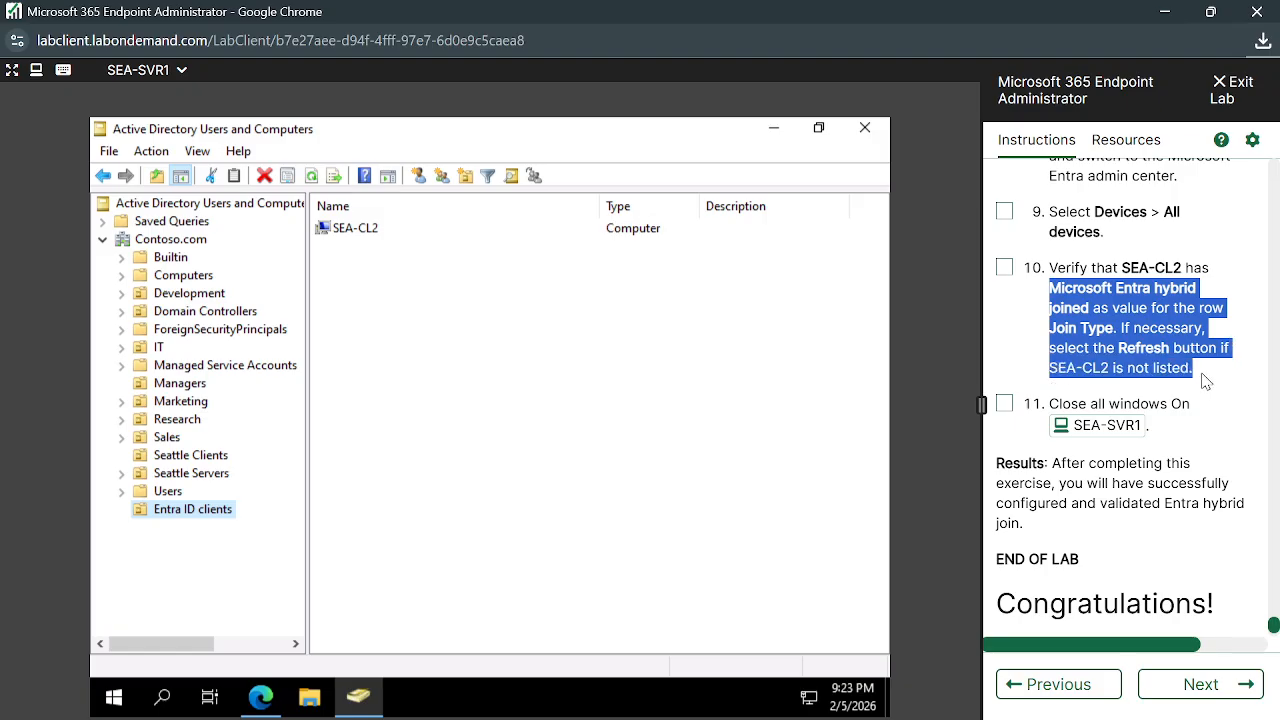
click(1176, 377)
scroll(1132, 388, down, 1)
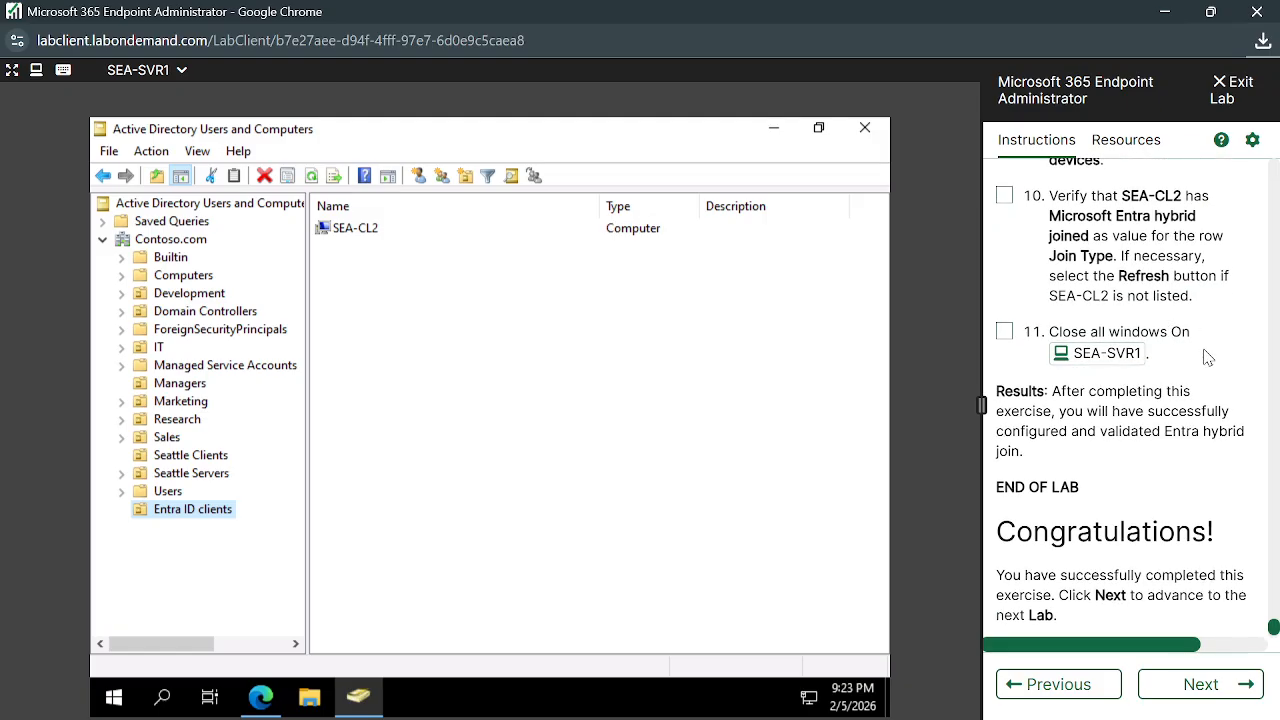
scroll(1192, 365, down, 1)
drag(1052, 370, 1095, 452)
click(1095, 452)
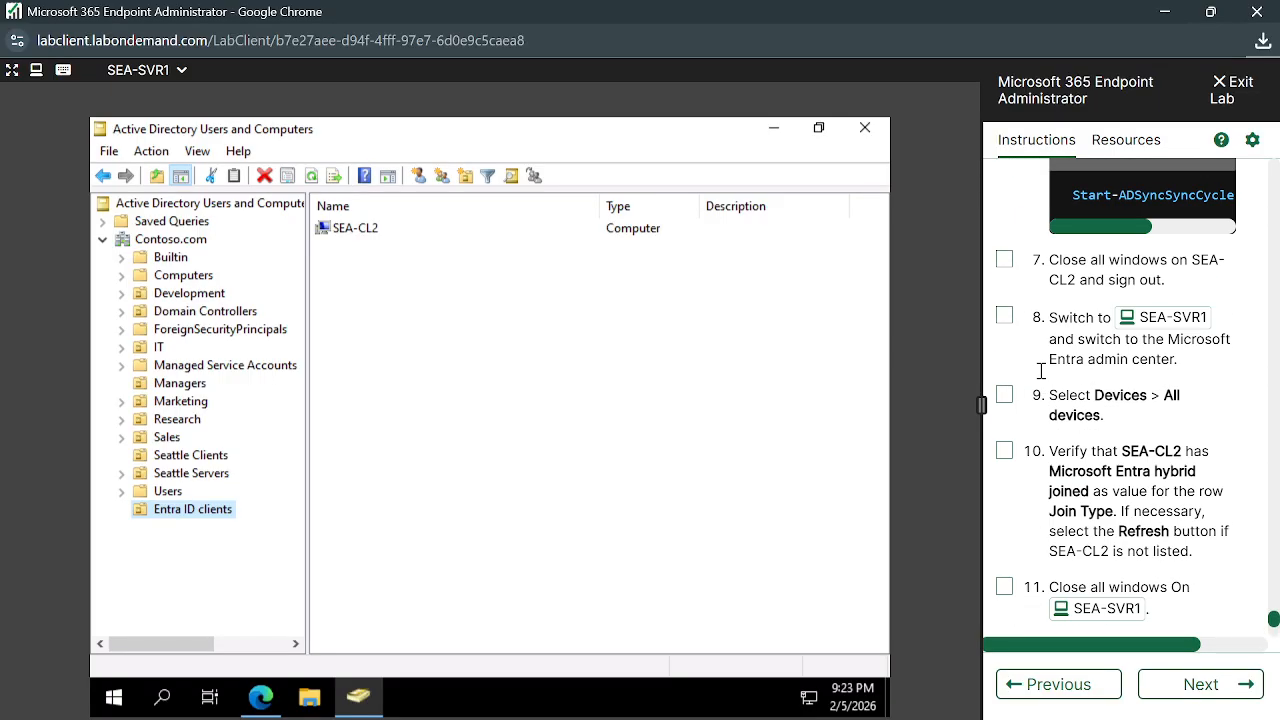
scroll(1042, 378, up, 10)
scroll(1042, 378, up, 15)
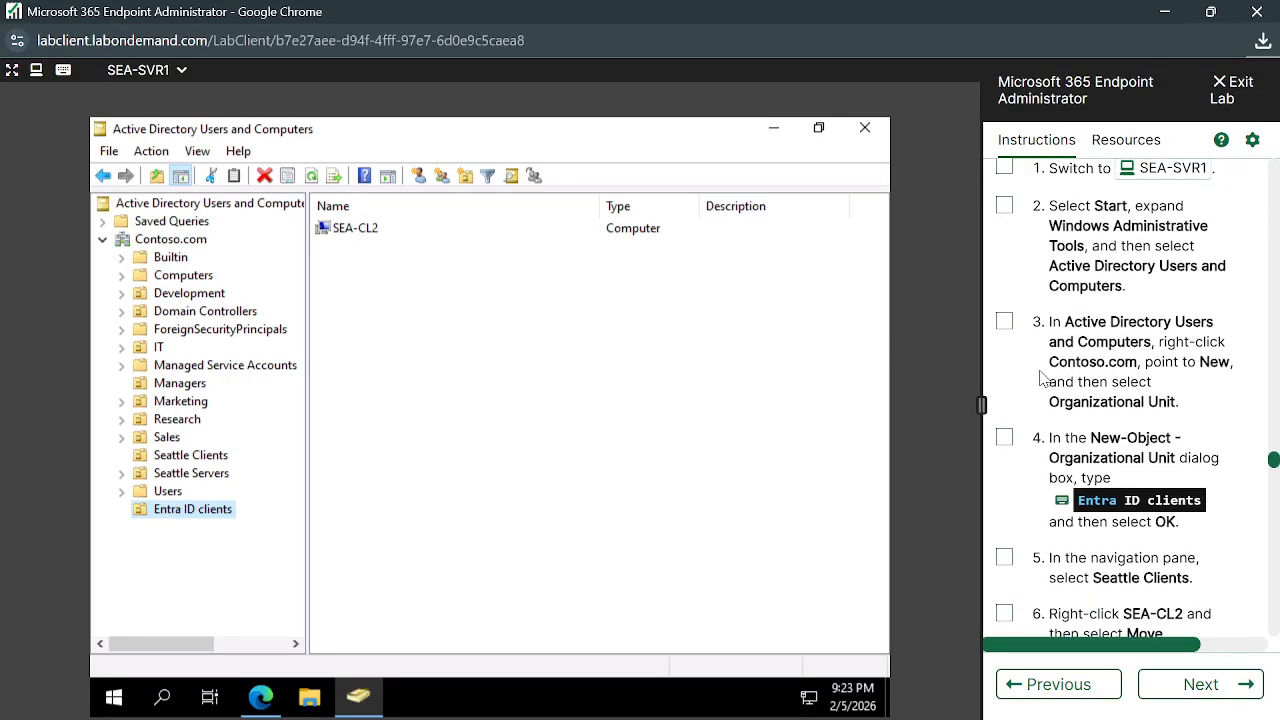
scroll(1042, 372, up, 15)
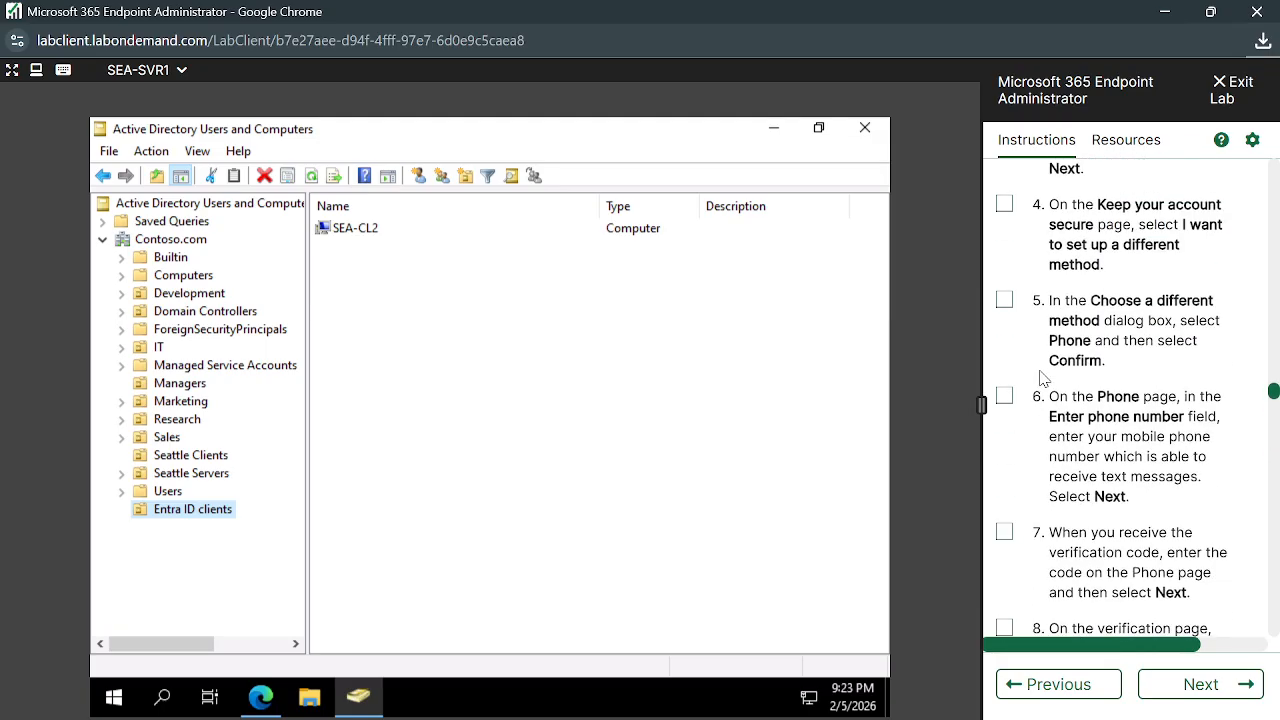
scroll(1042, 378, up, 8)
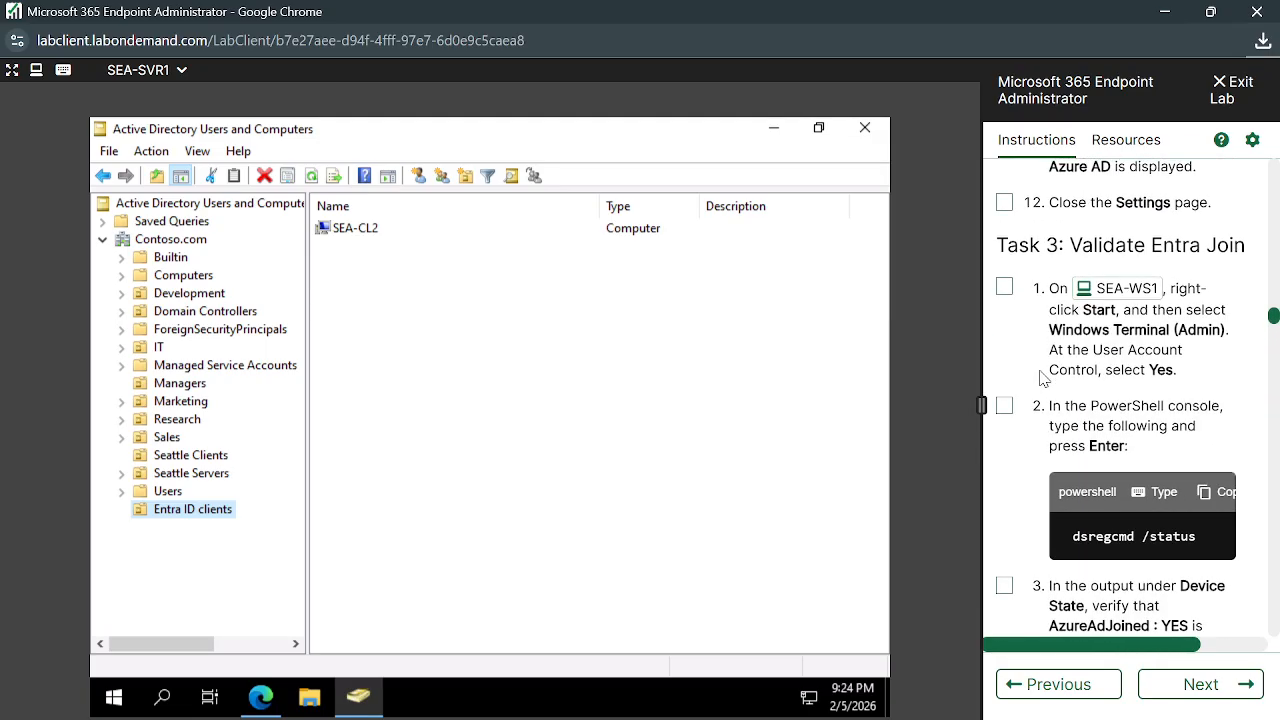
scroll(1042, 378, up, 3)
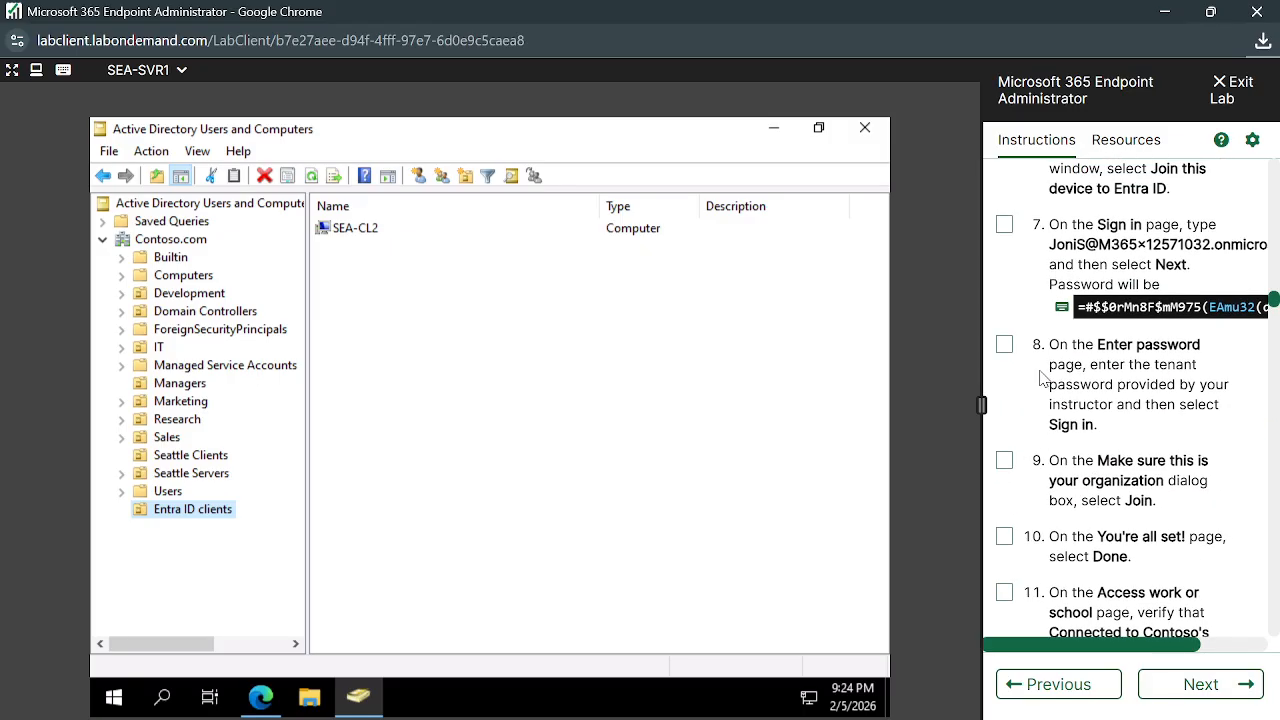
scroll(1042, 378, up, 5)
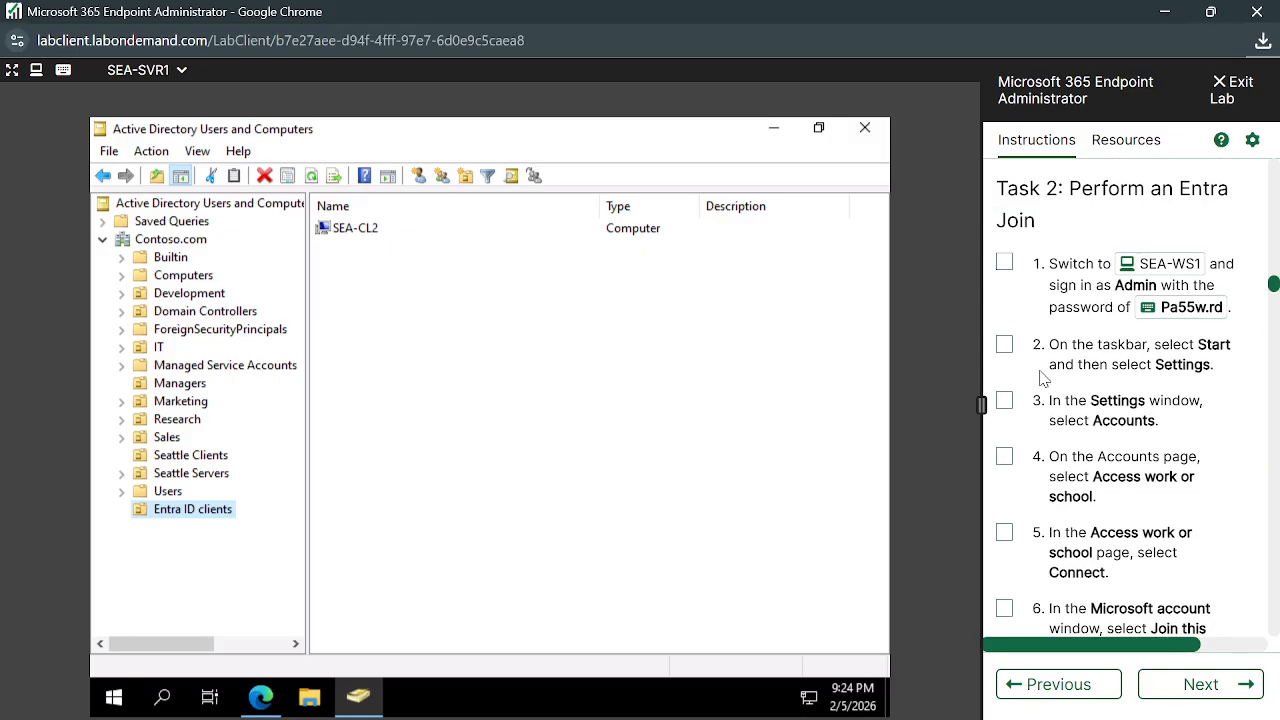
scroll(1042, 378, up, 1)
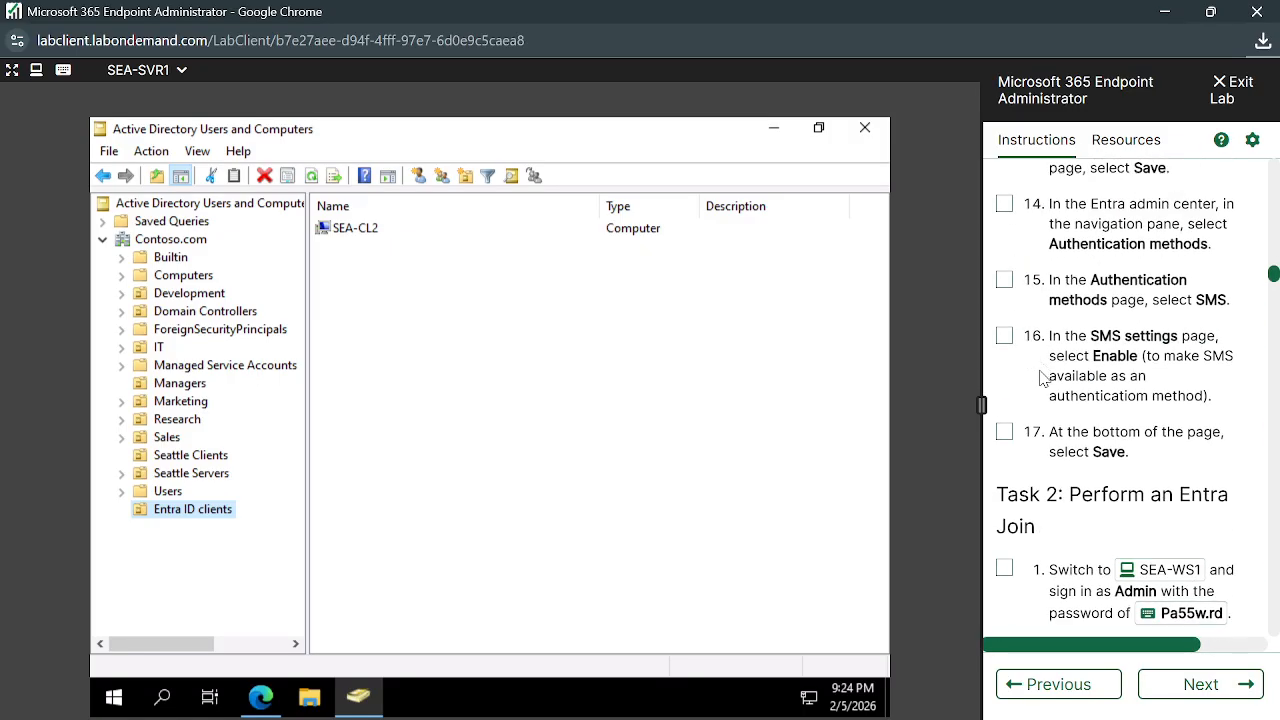
scroll(1042, 378, up, 15)
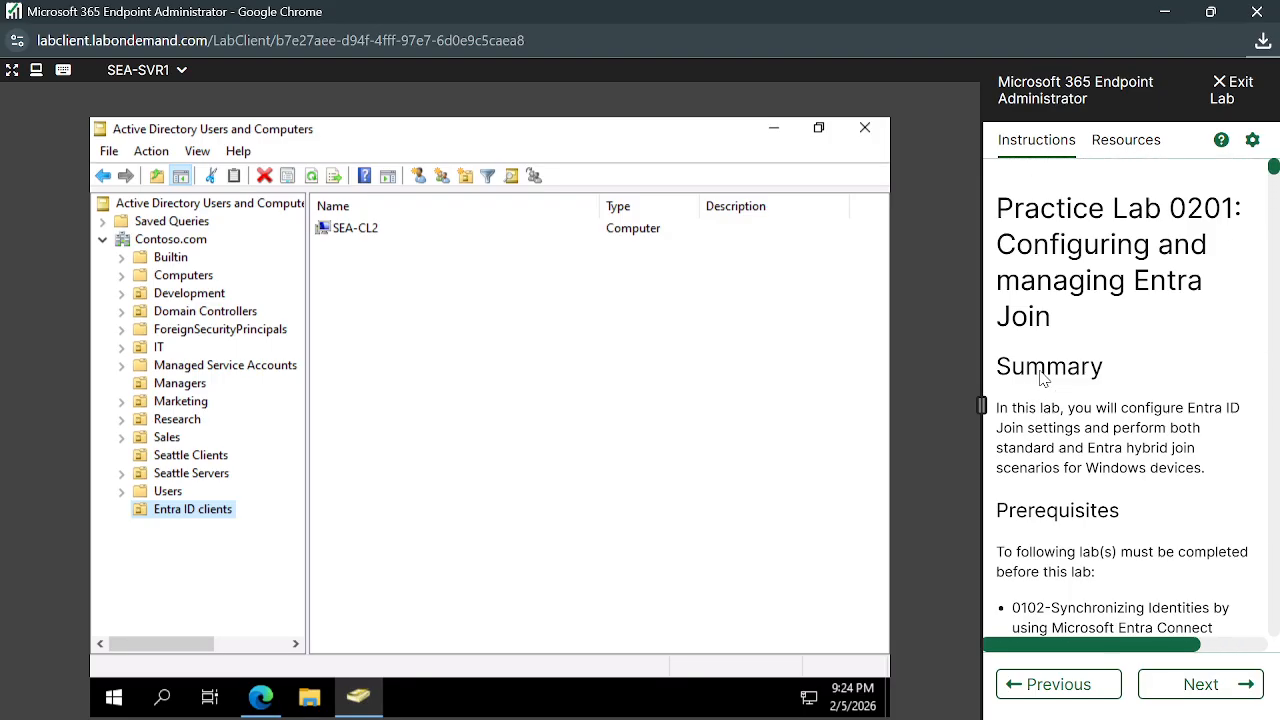
Advance to Practice Lab 0202: Manage Entra ID device registration and scroll through its introduction
click(1246, 688)
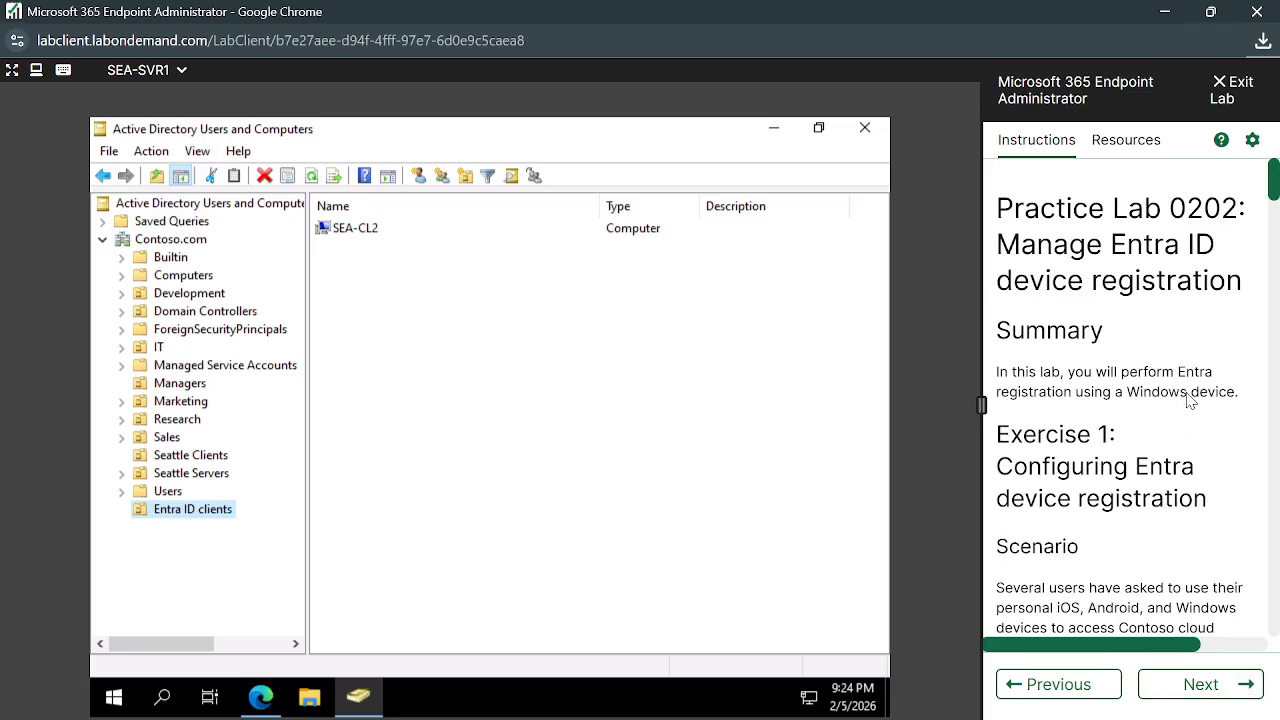
scroll(1188, 392, down, 2)
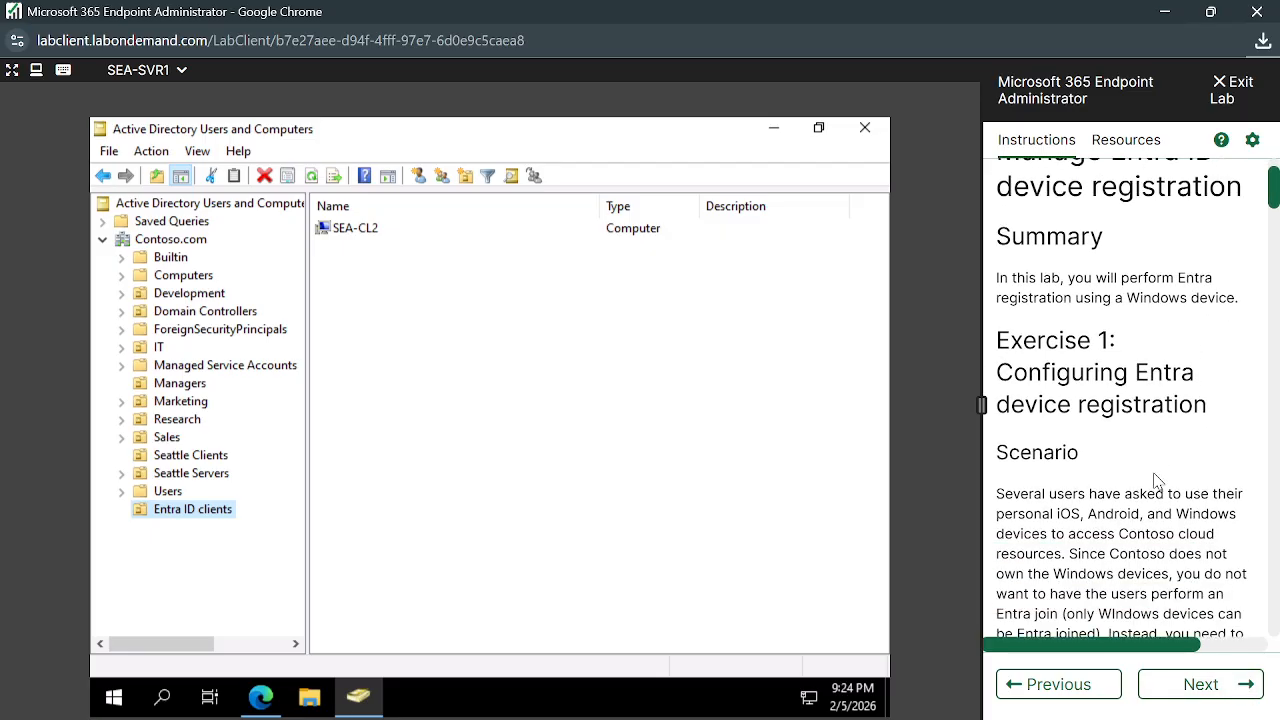
scroll(1157, 481, down, 5)
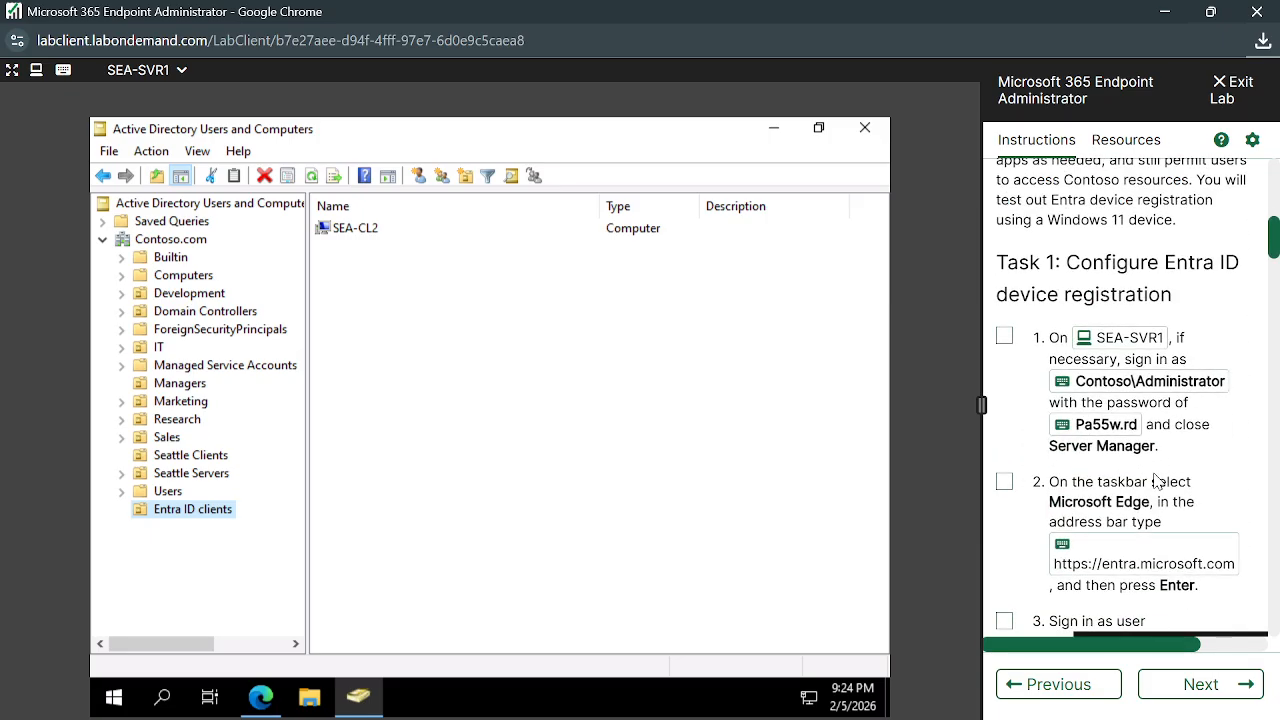
scroll(1157, 481, down, 4)
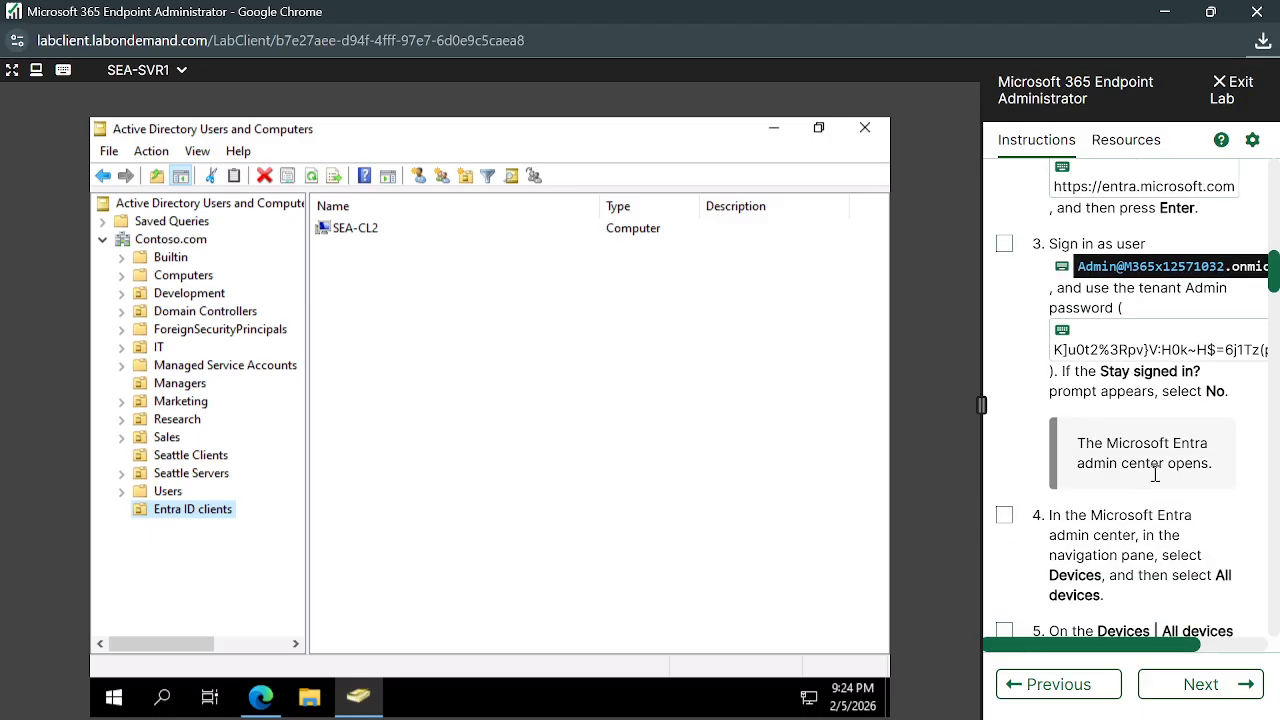
scroll(1155, 475, down, 10)
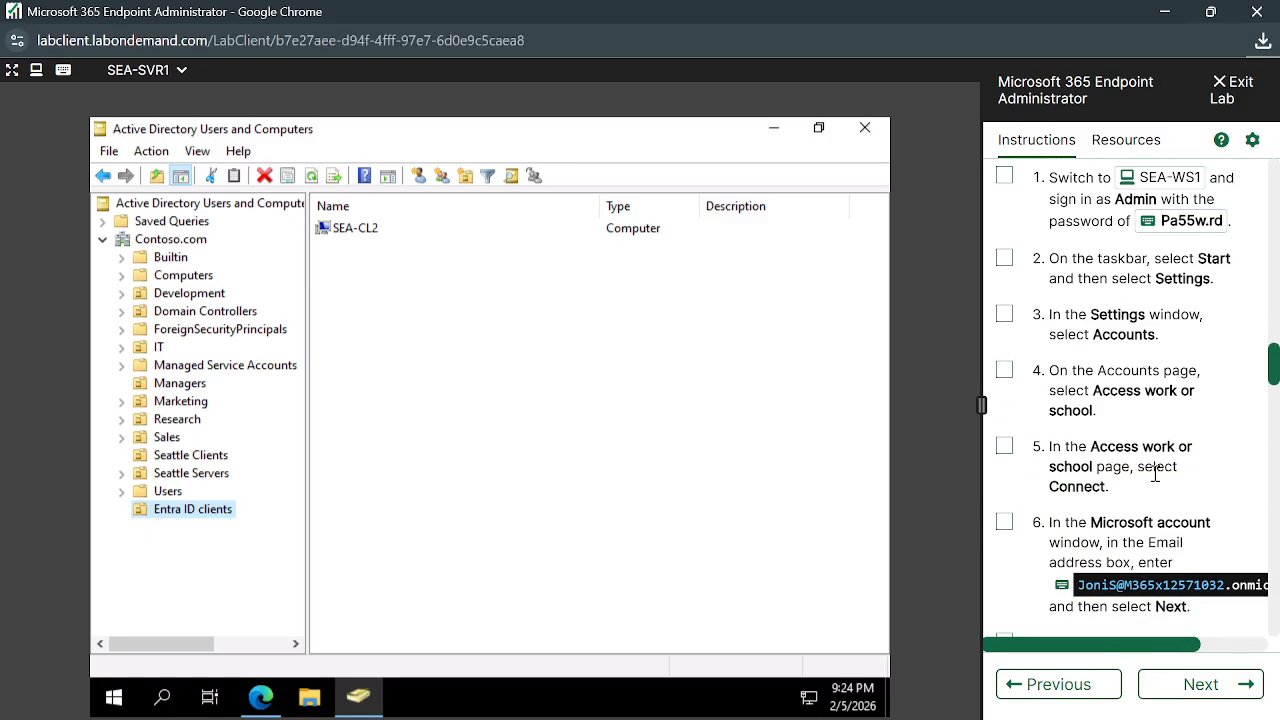
scroll(1155, 475, down, 12)
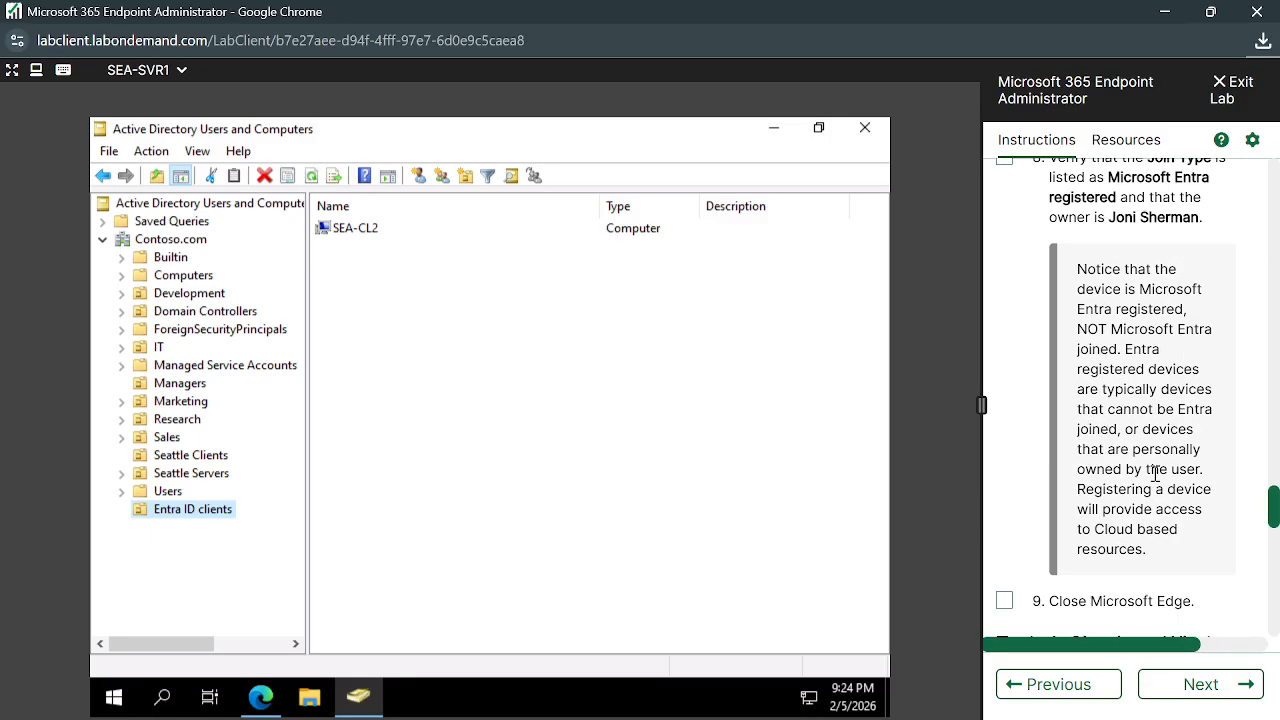
scroll(1155, 473, down, 4)
scroll(1155, 480, up, 4)
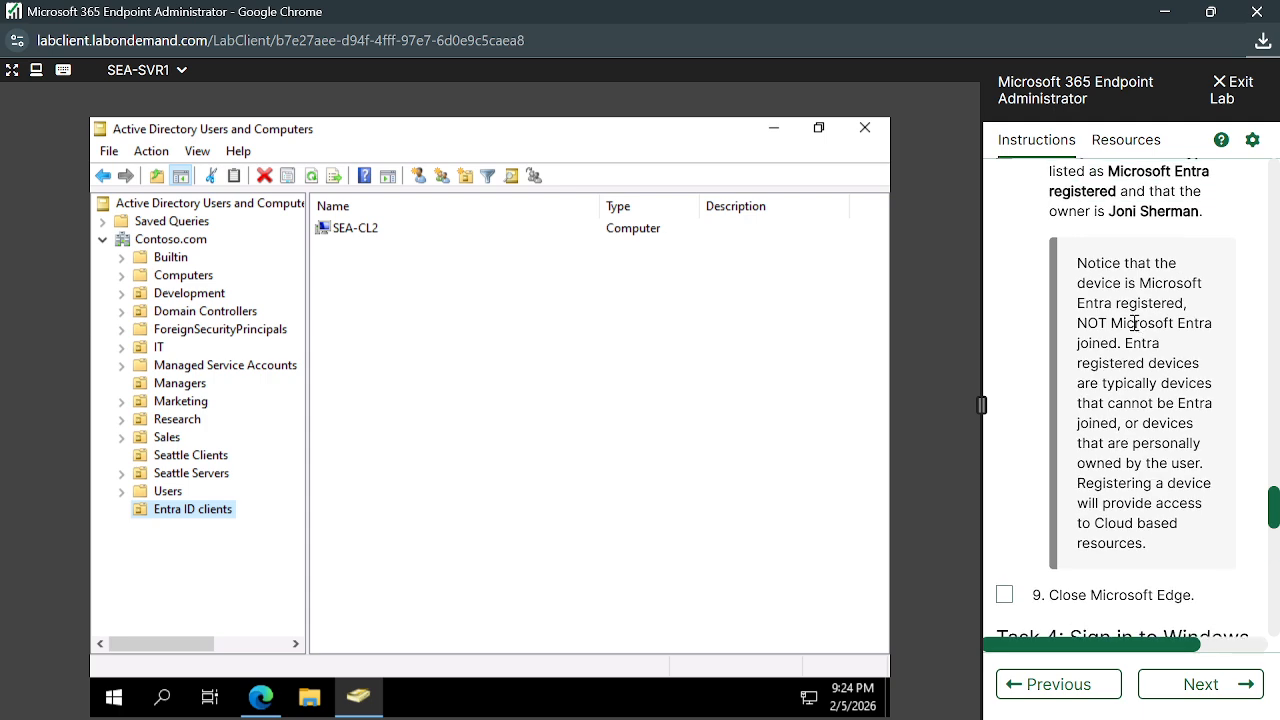
Mark and re-read the note on Entra registered versus joined devices
drag(1077, 263, 1187, 551)
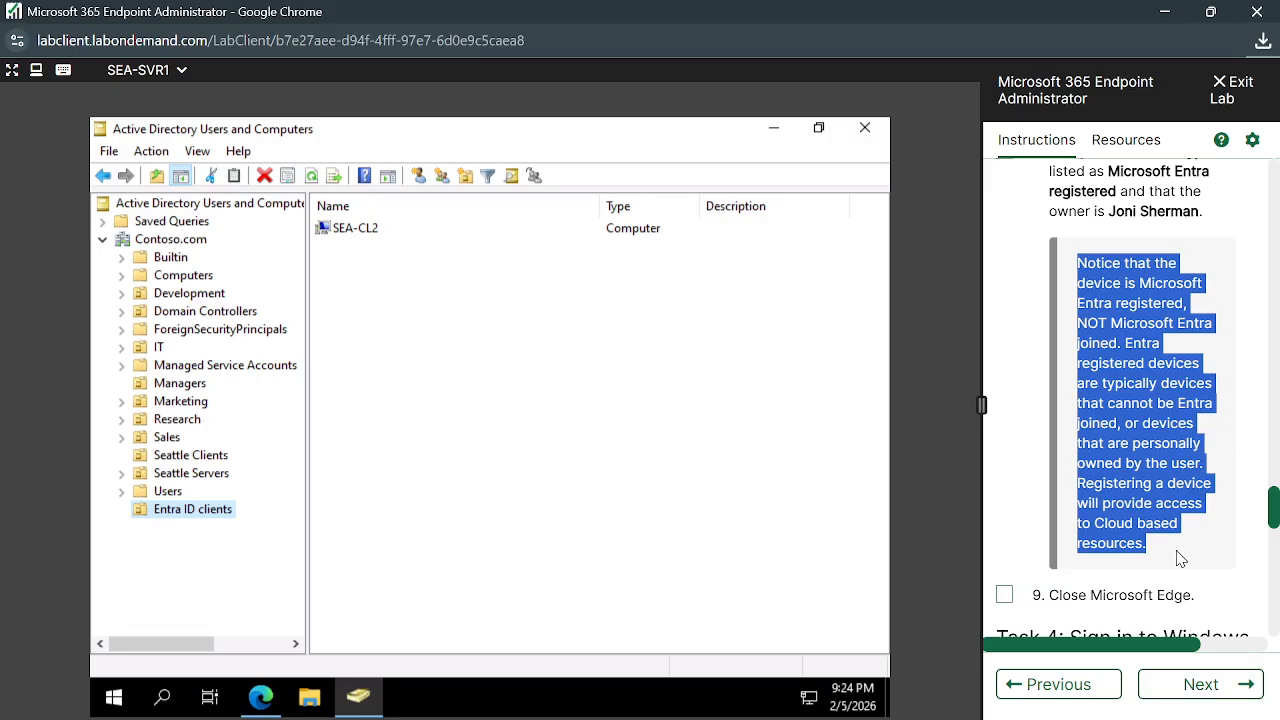
click(1100, 403)
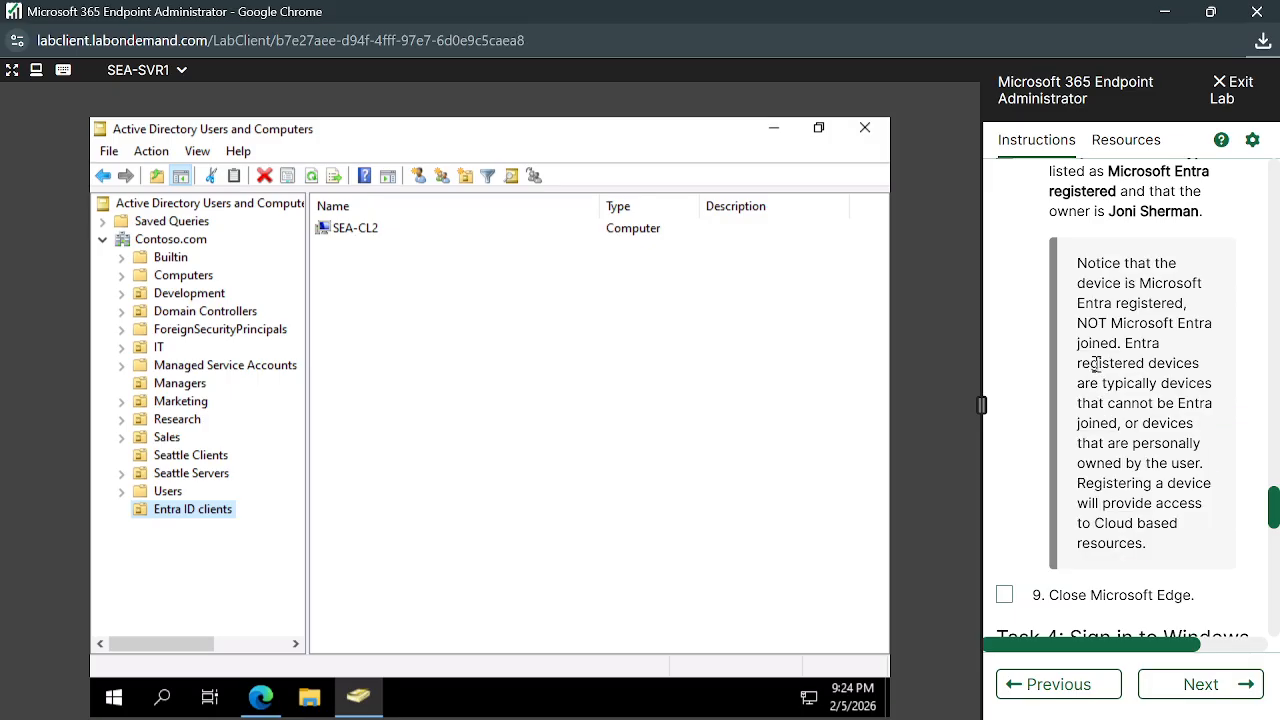
drag(1083, 273, 1157, 350)
click(1141, 346)
click(1133, 368)
Scroll down to the first steps of Task 4
scroll(1151, 405, down, 4)
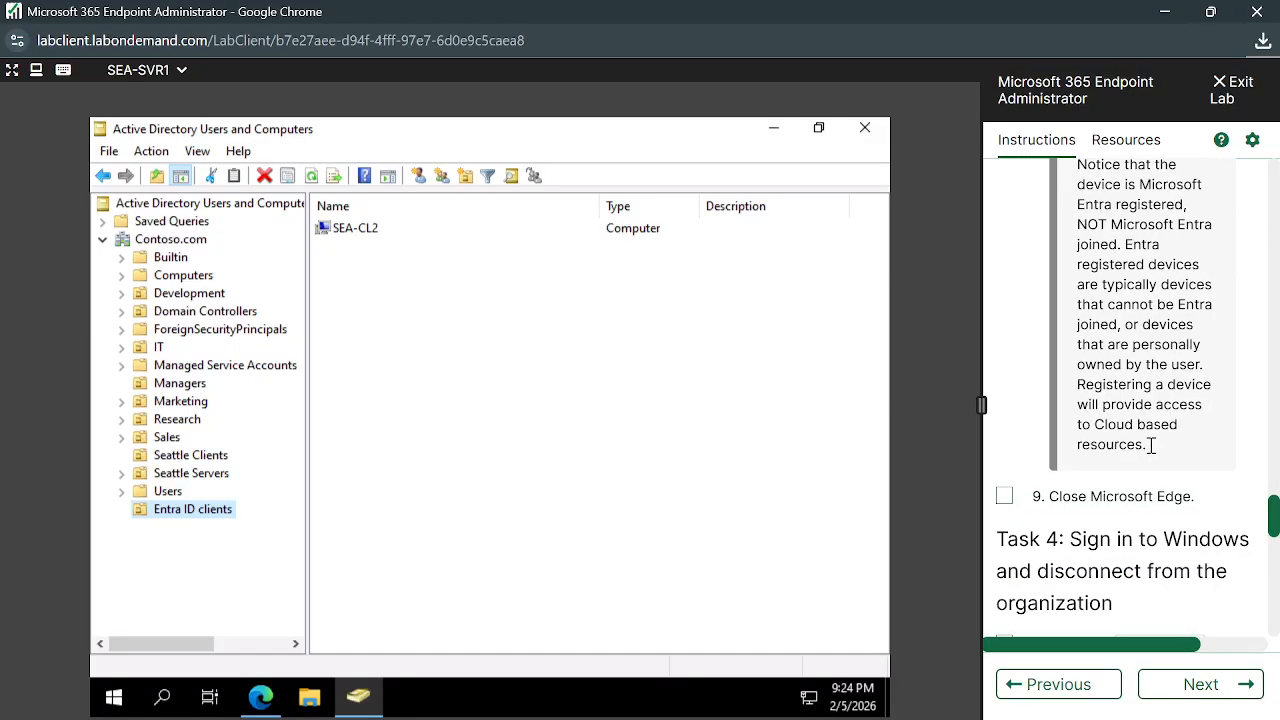
scroll(1130, 480, down, 8)
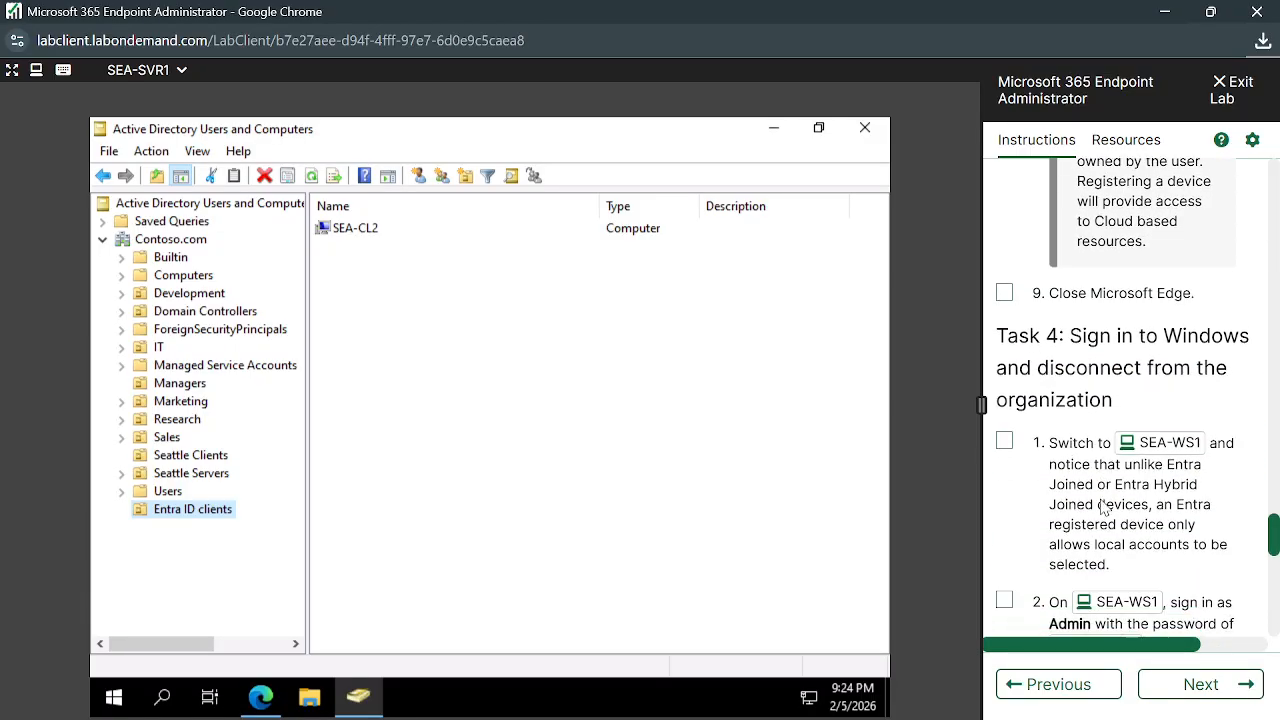
scroll(1120, 540, up, 8)
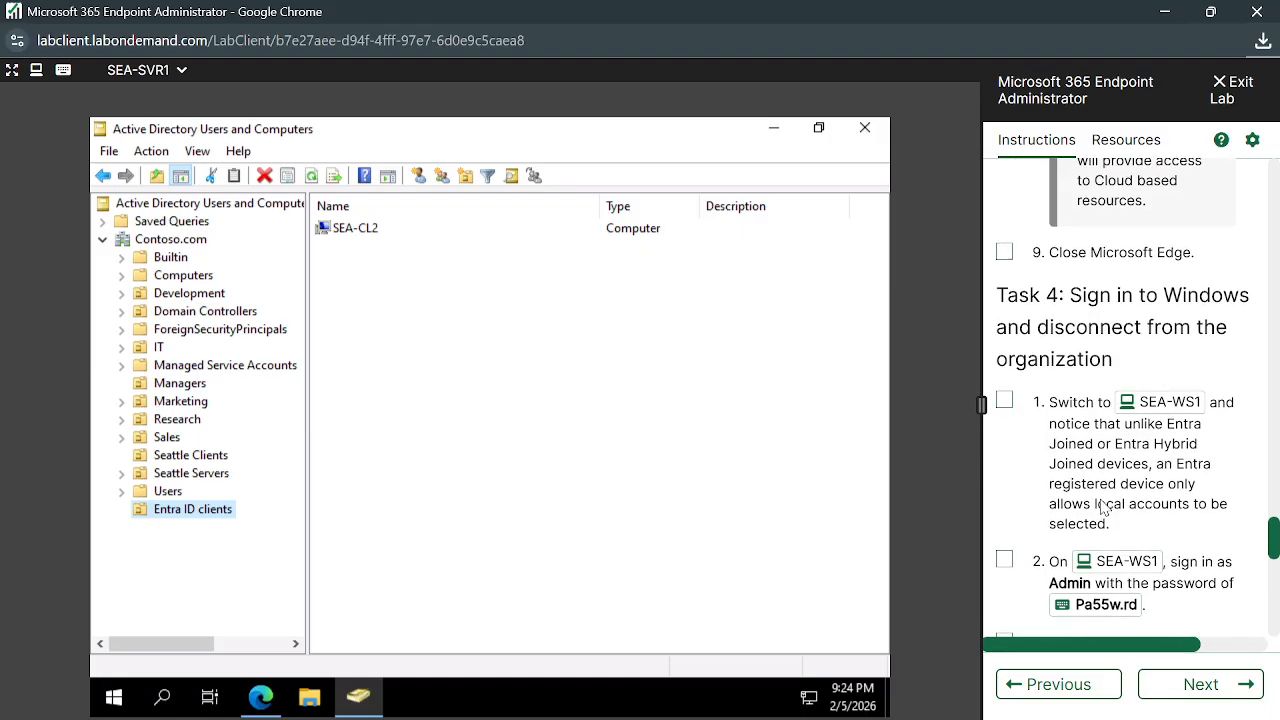
scroll(1136, 581, down, 1)
scroll(1125, 590, down, 1)
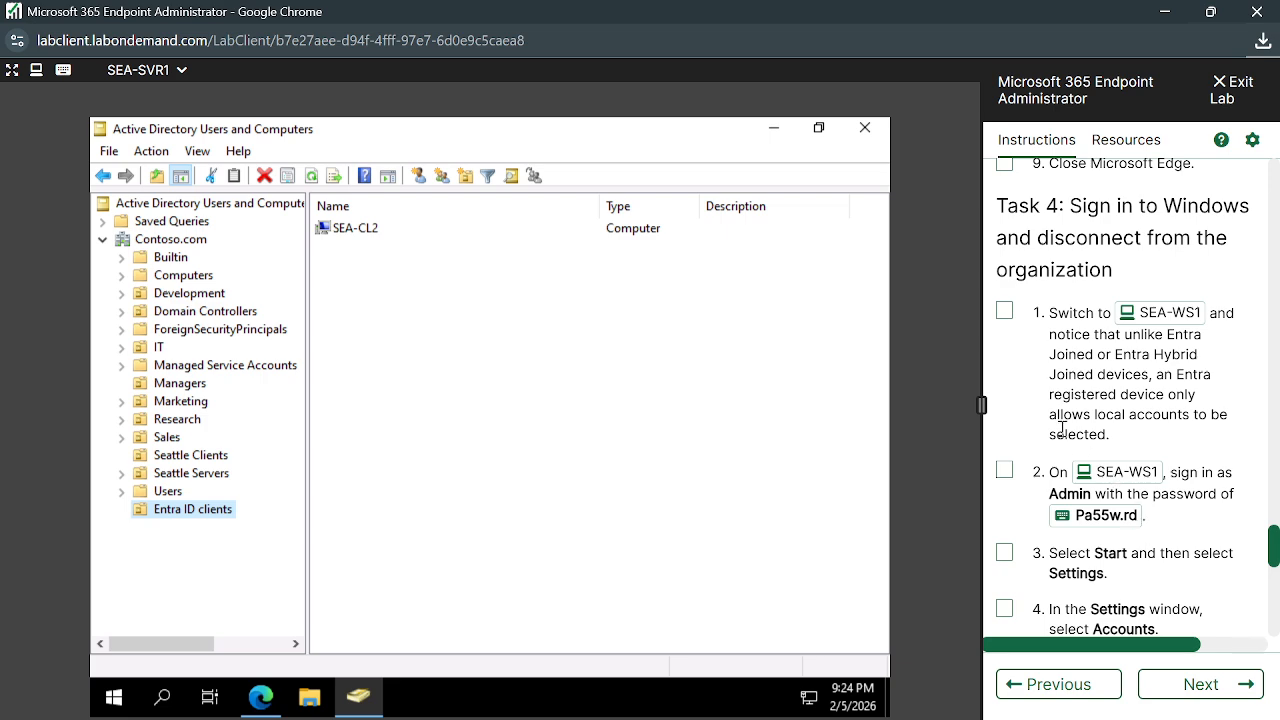
scroll(1063, 429, up, 1)
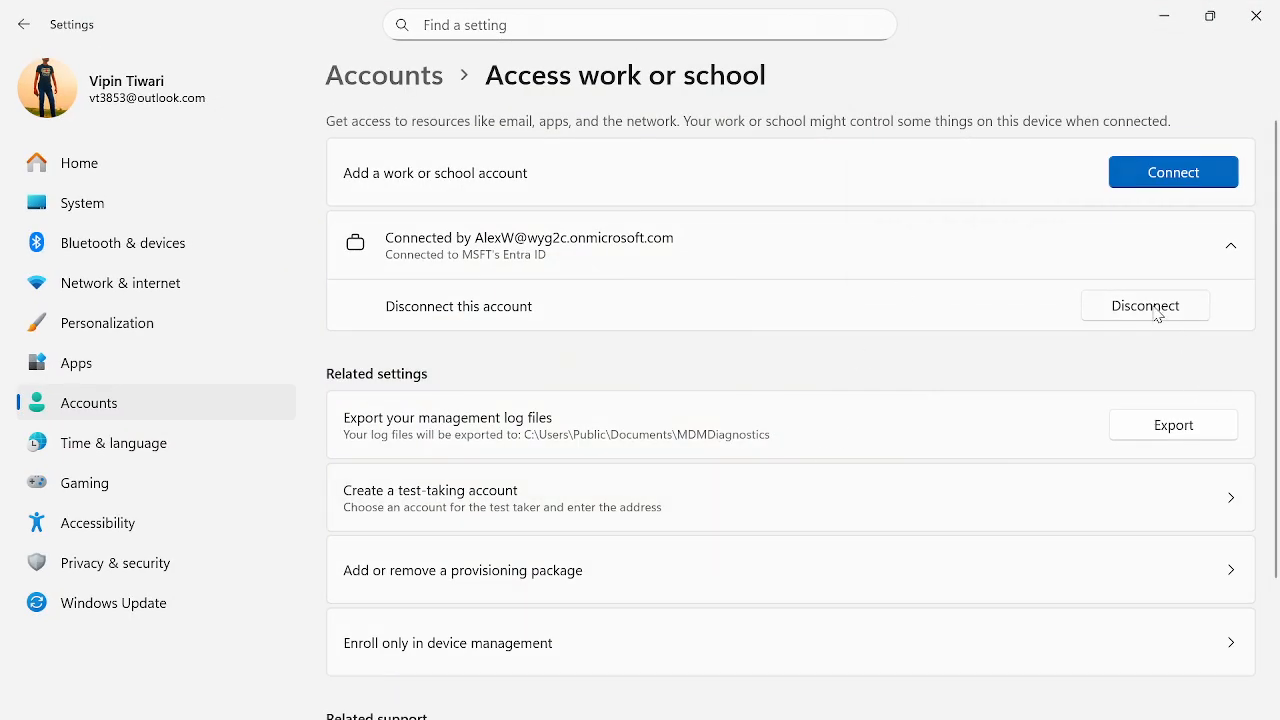
Try disconnecting the work account, abandon it at the alternate-account prompt, and return to the lab client
click(1157, 315)
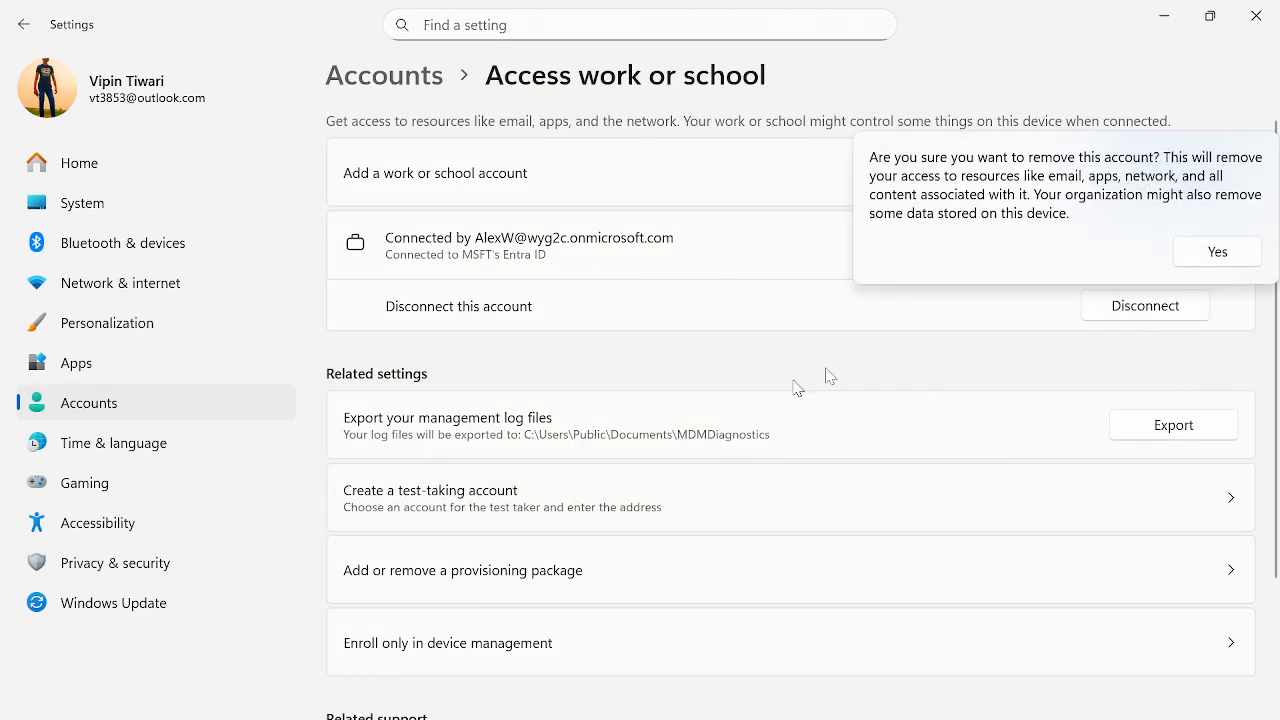
click(1222, 258)
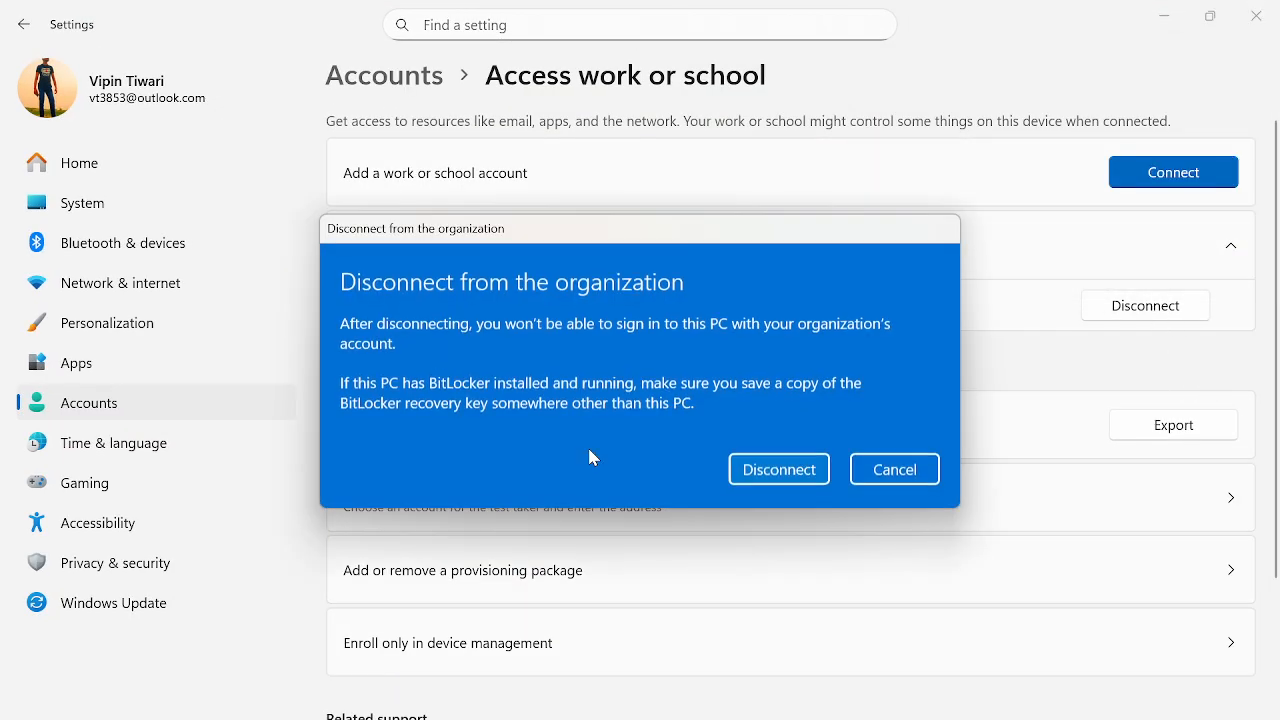
click(781, 470)
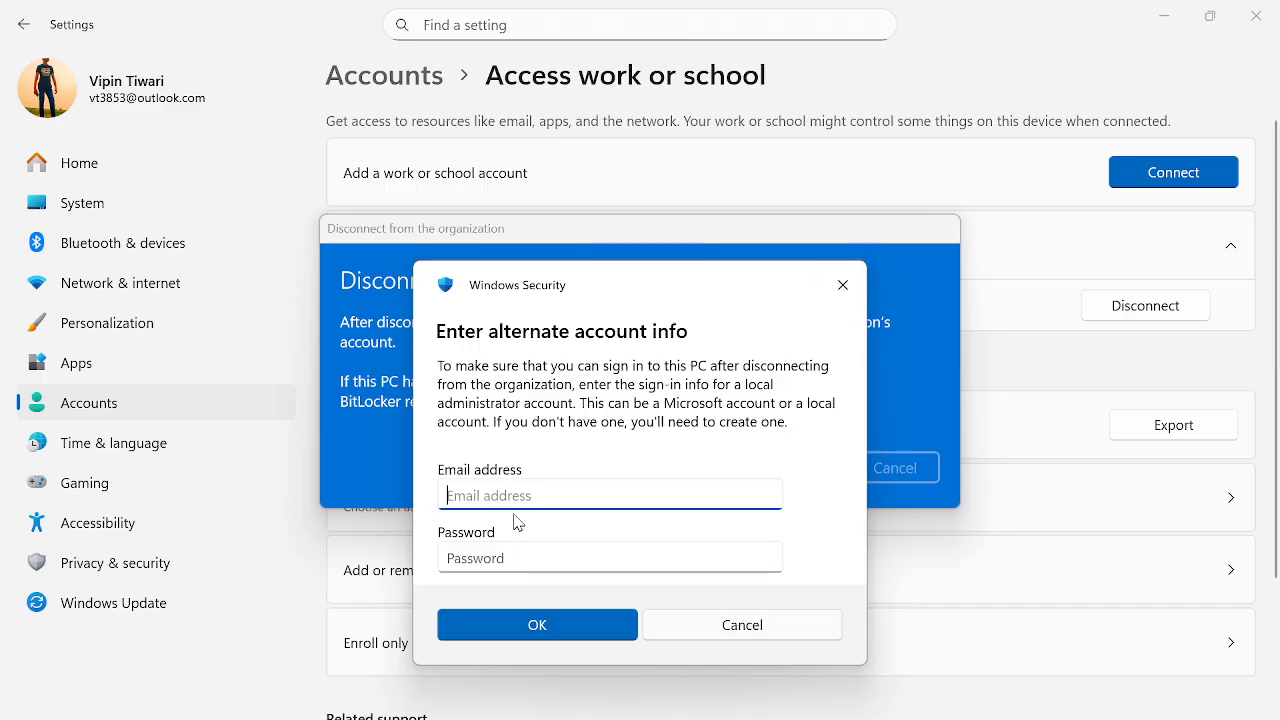
drag(587, 291, 528, 235)
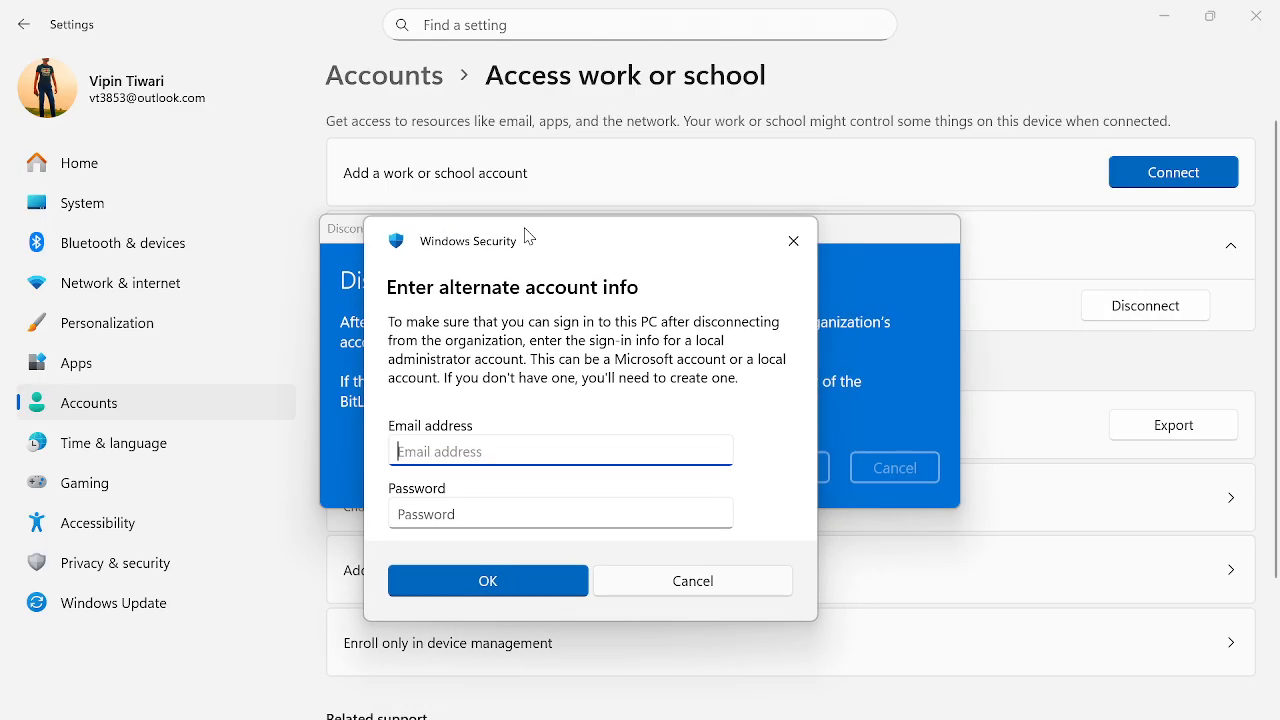
click(793, 245)
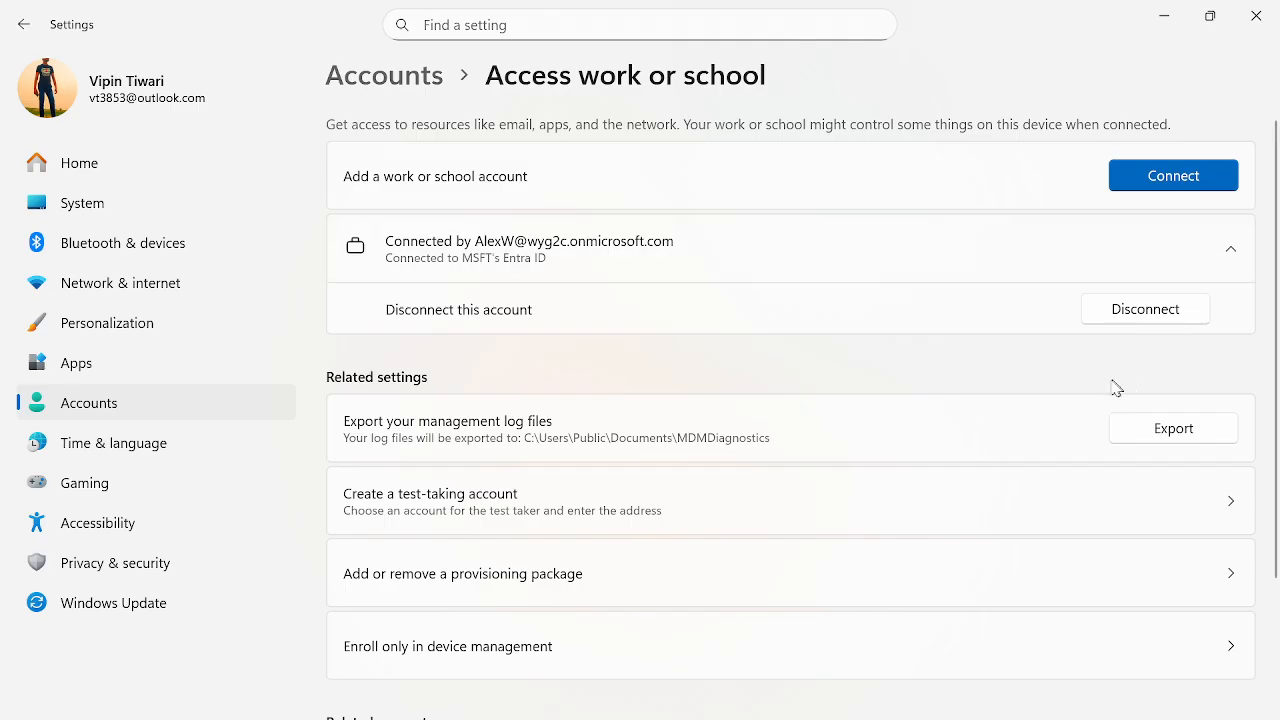
click(1170, 12)
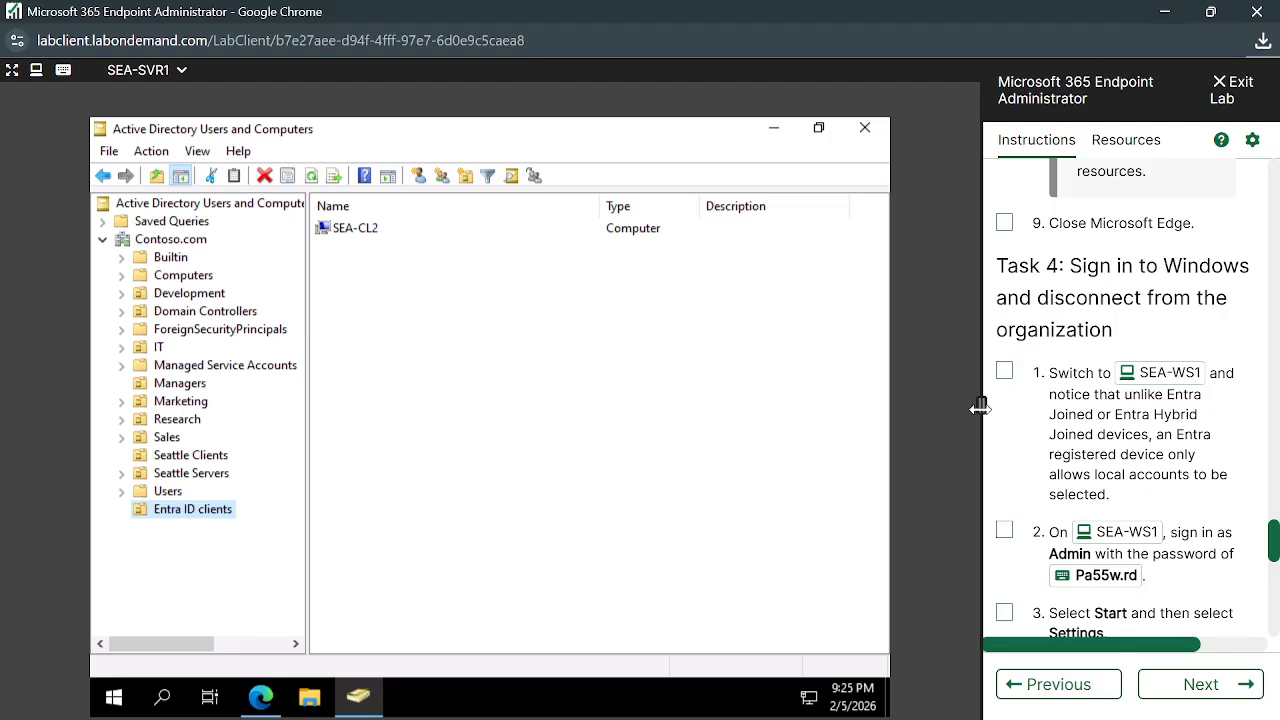
Widen and then restore the lab instructions panel while reviewing Task 4
drag(979, 407, 968, 408)
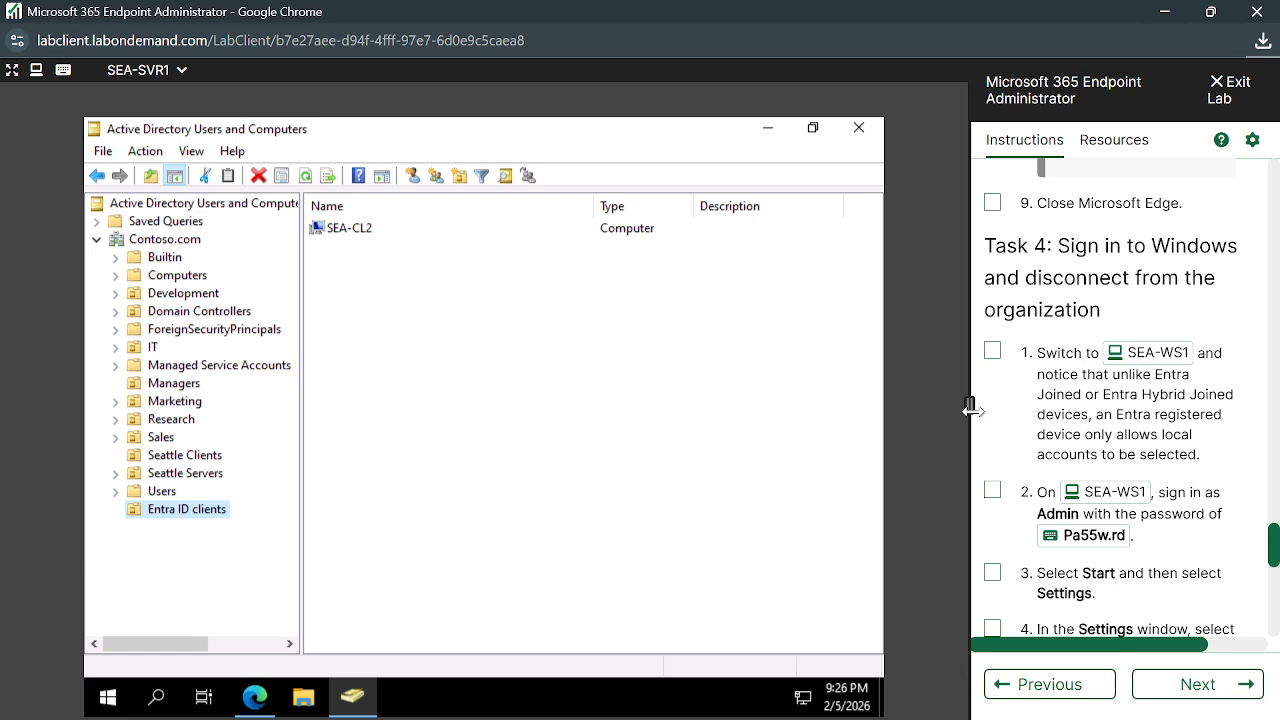
drag(968, 405, 978, 405)
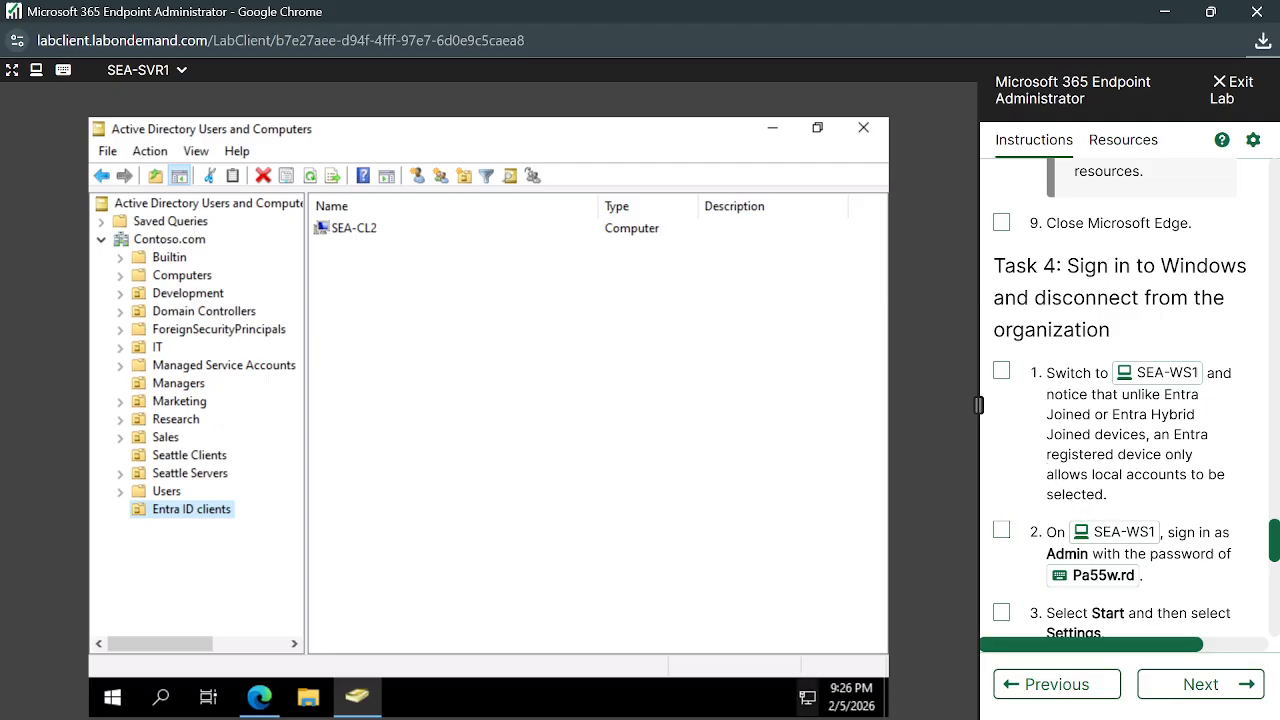
mouse_move(575, 705)
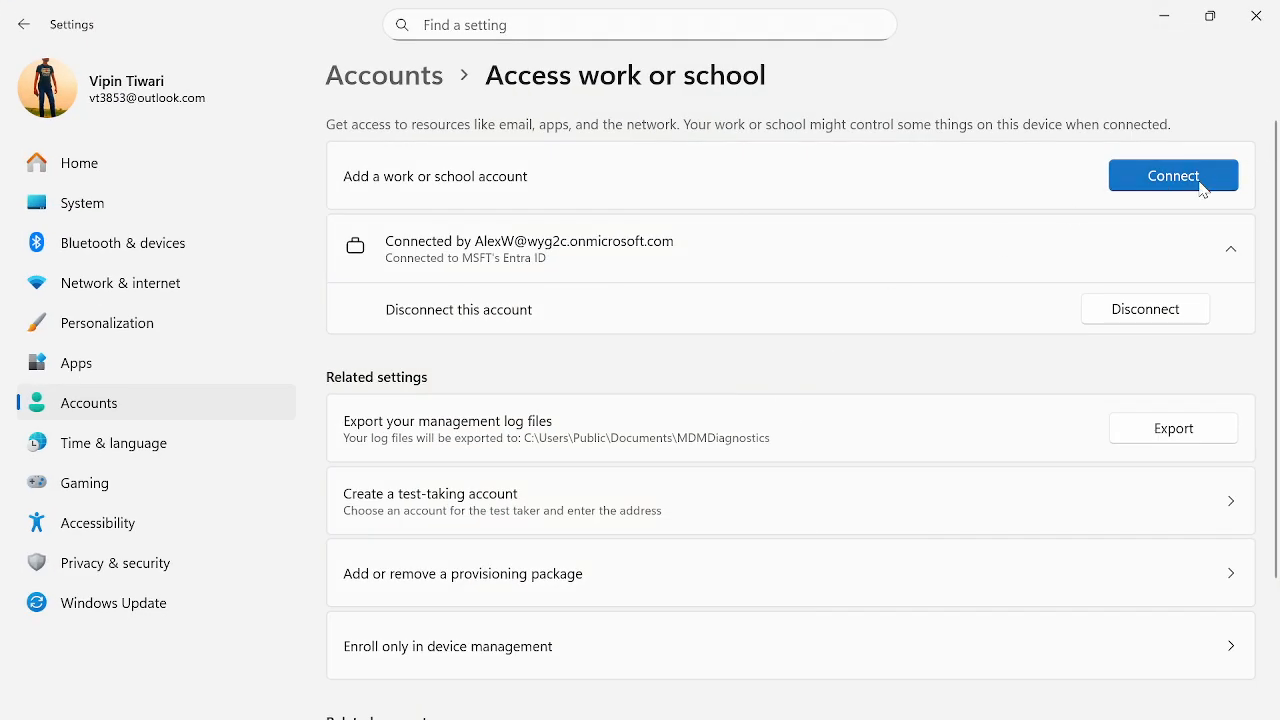
Start adding a work or school account, cancel it, and collapse the connected account details
click(1203, 190)
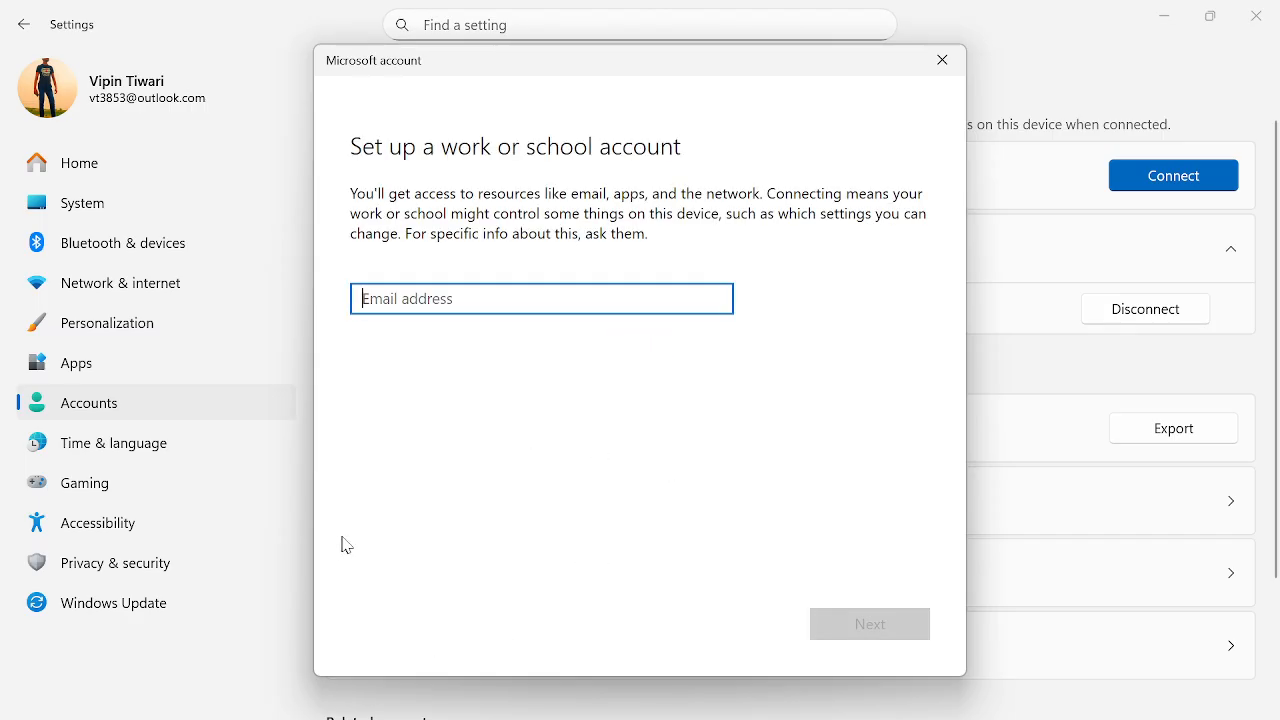
click(606, 524)
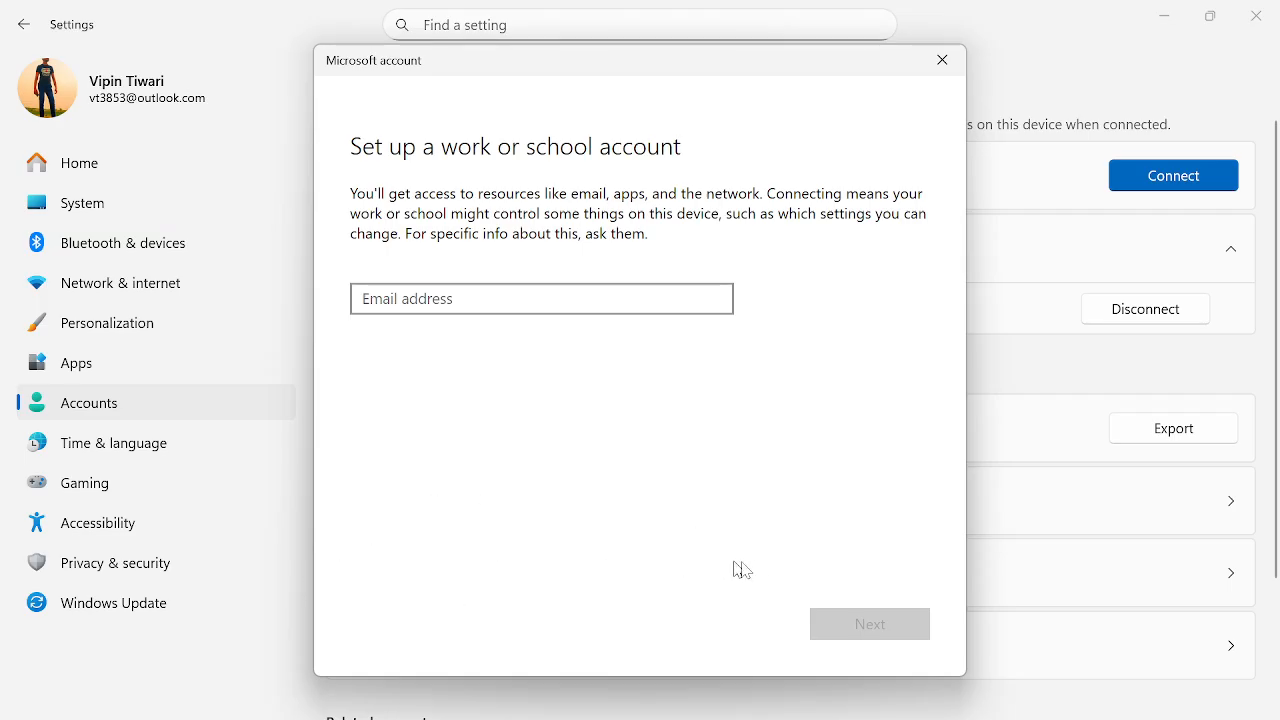
click(944, 61)
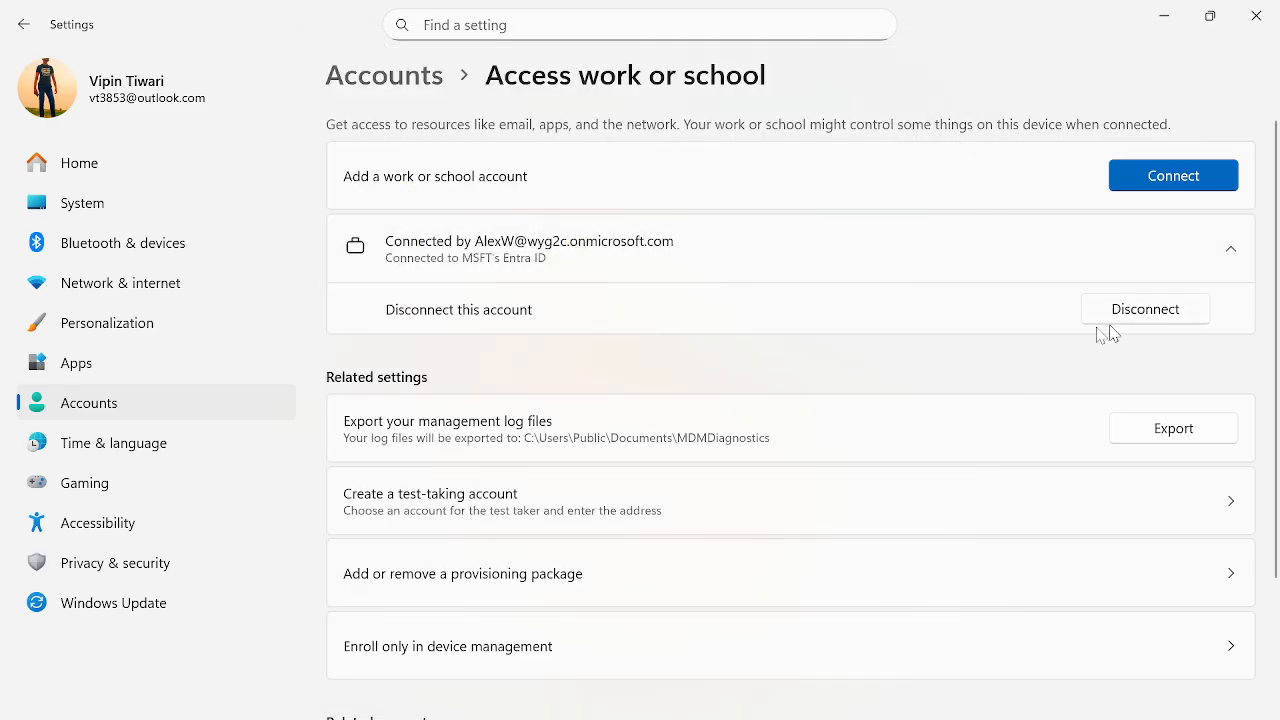
click(1231, 250)
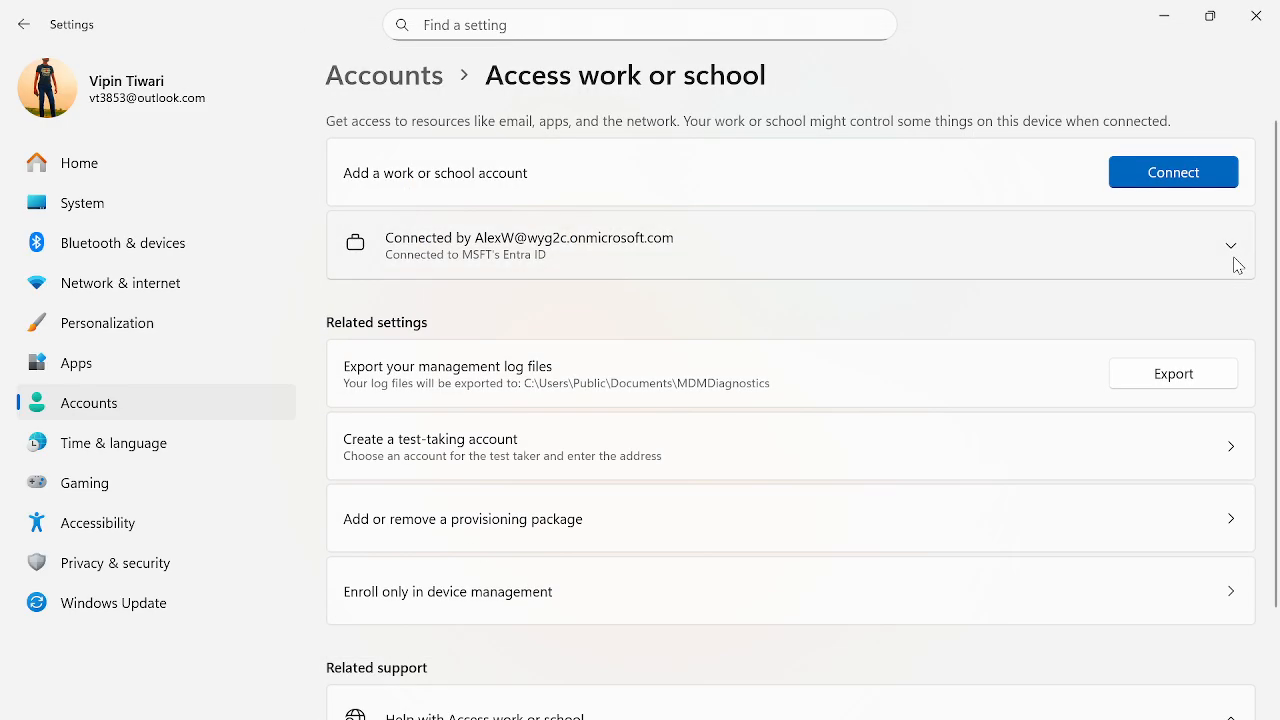
Retry connecting with the work e-mail address, close the failed setup, and return to the lab client
click(1171, 172)
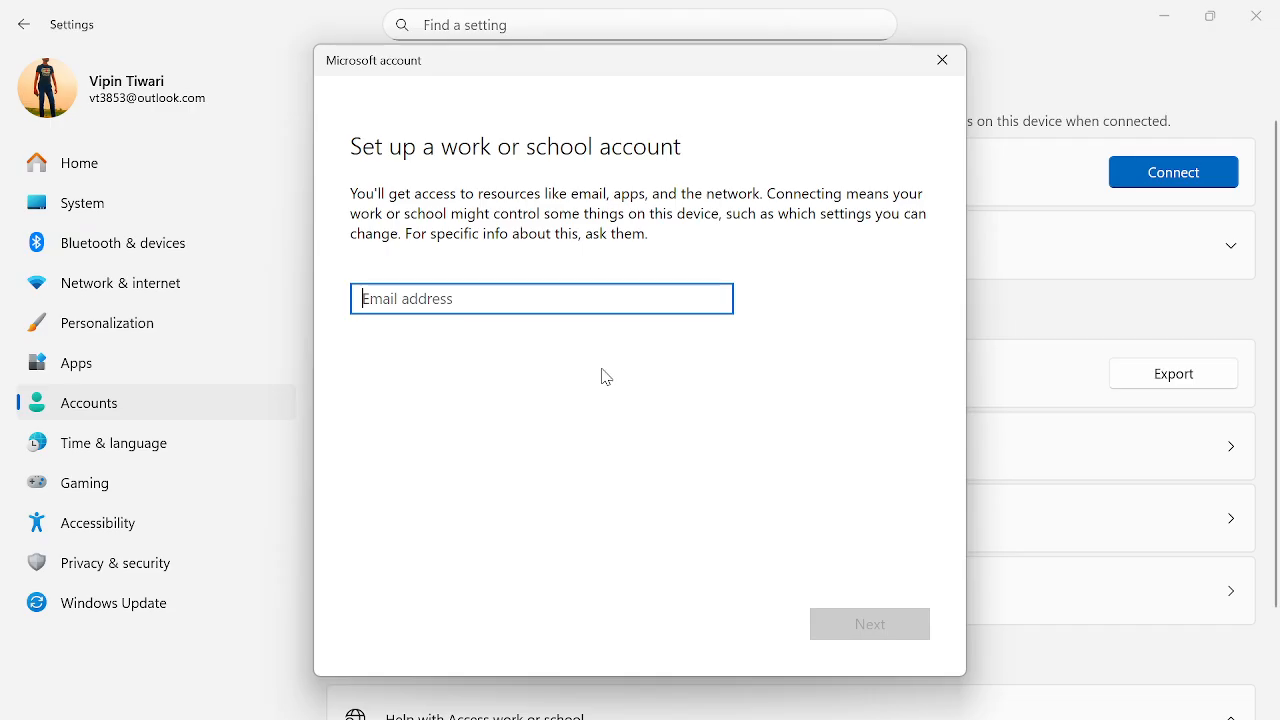
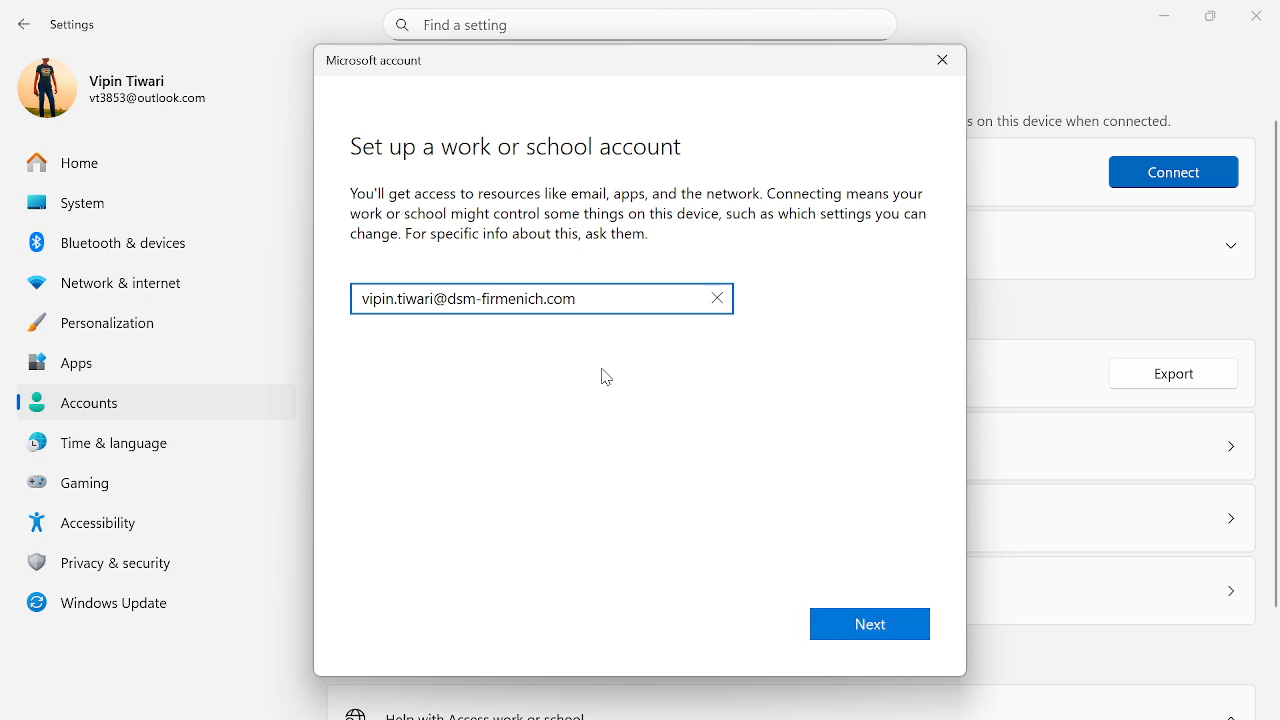
key(Return)
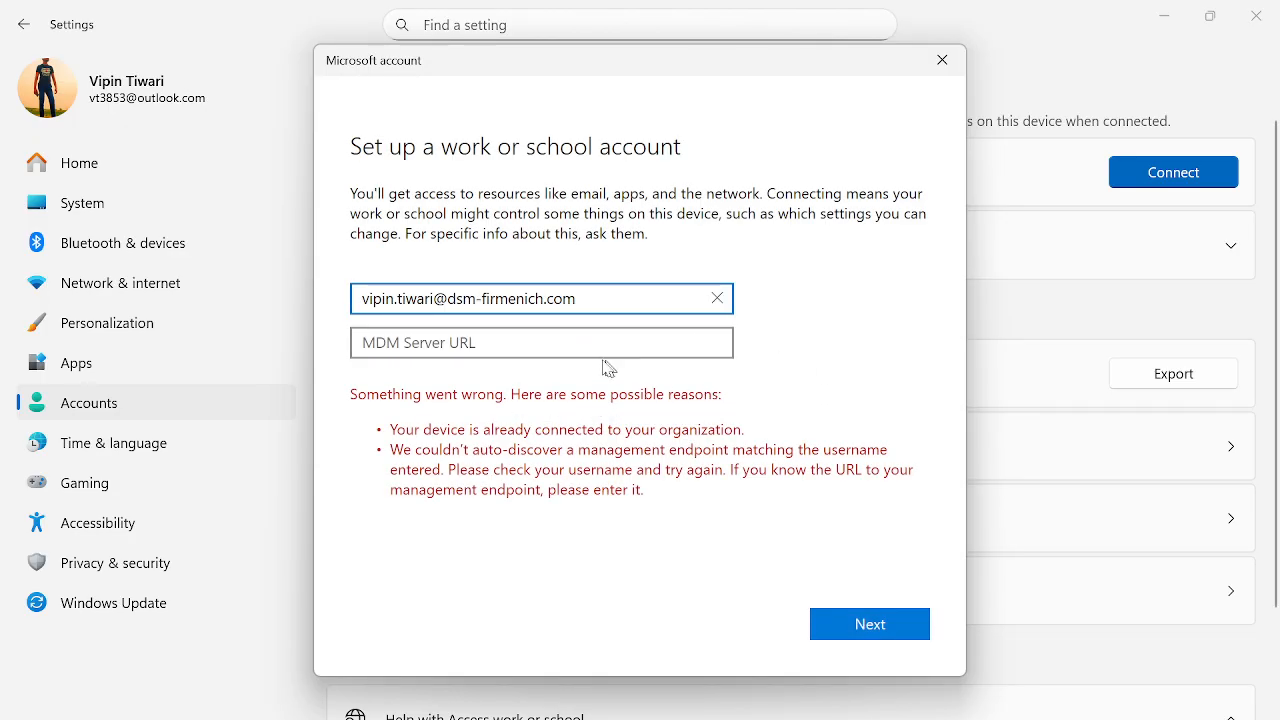
click(567, 348)
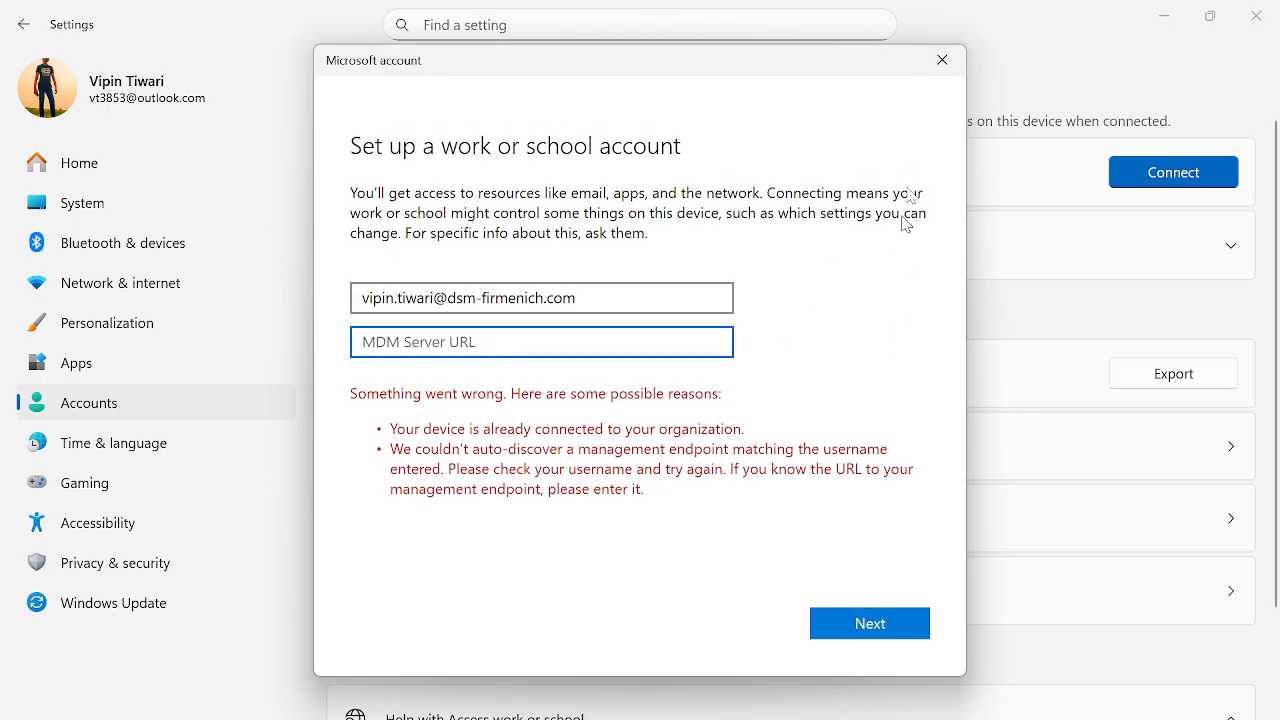
click(942, 62)
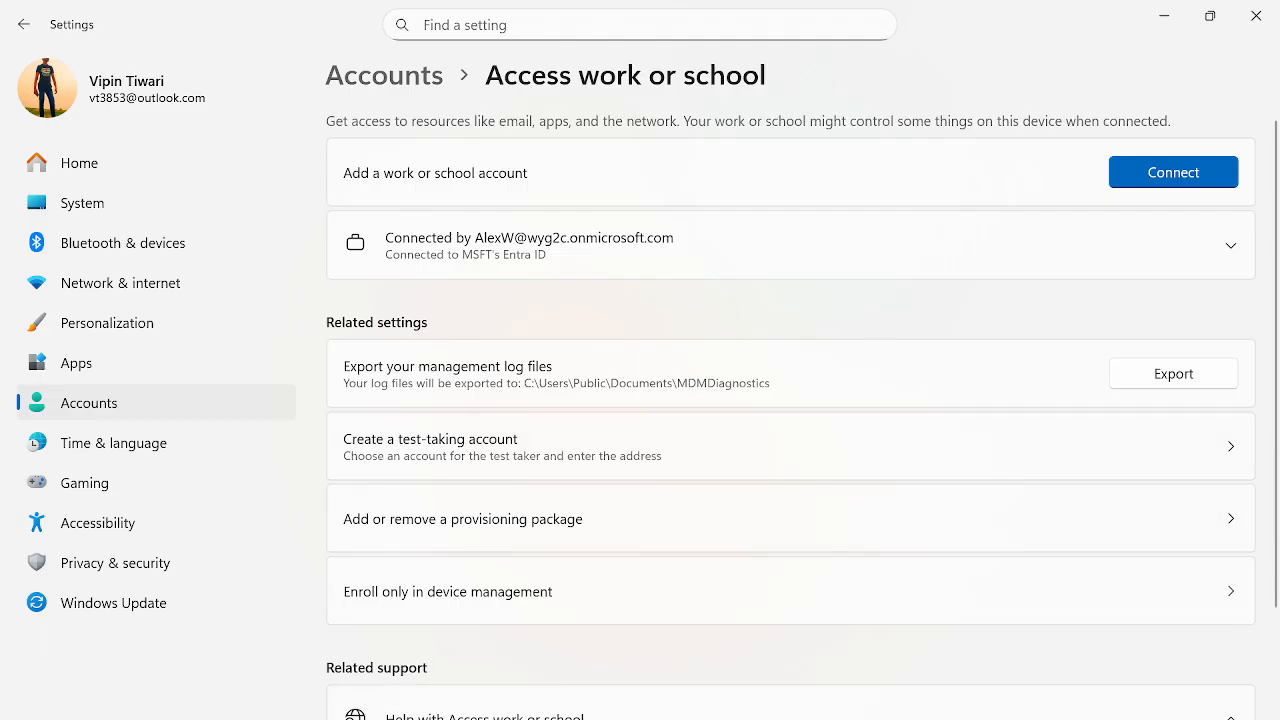
click(588, 712)
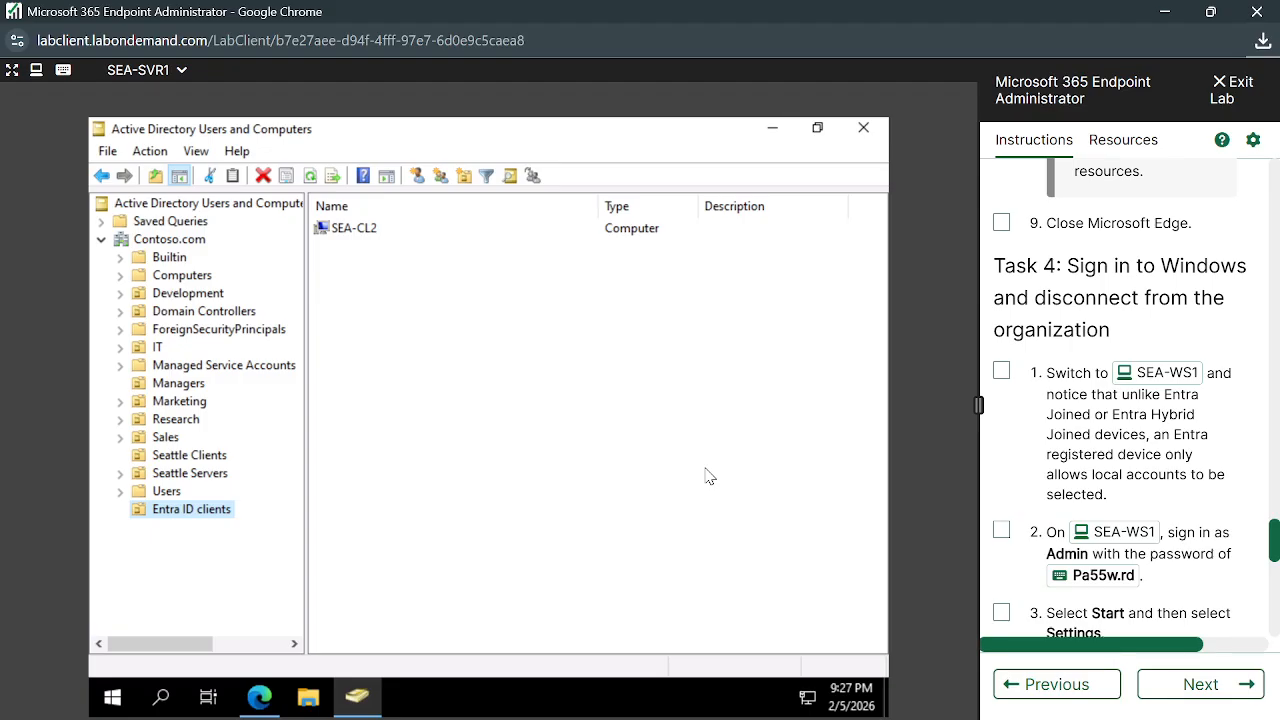
Minimize Active Directory Users and Computers and slightly enlarge the SEA-SVR1 remote desktop view
click(772, 128)
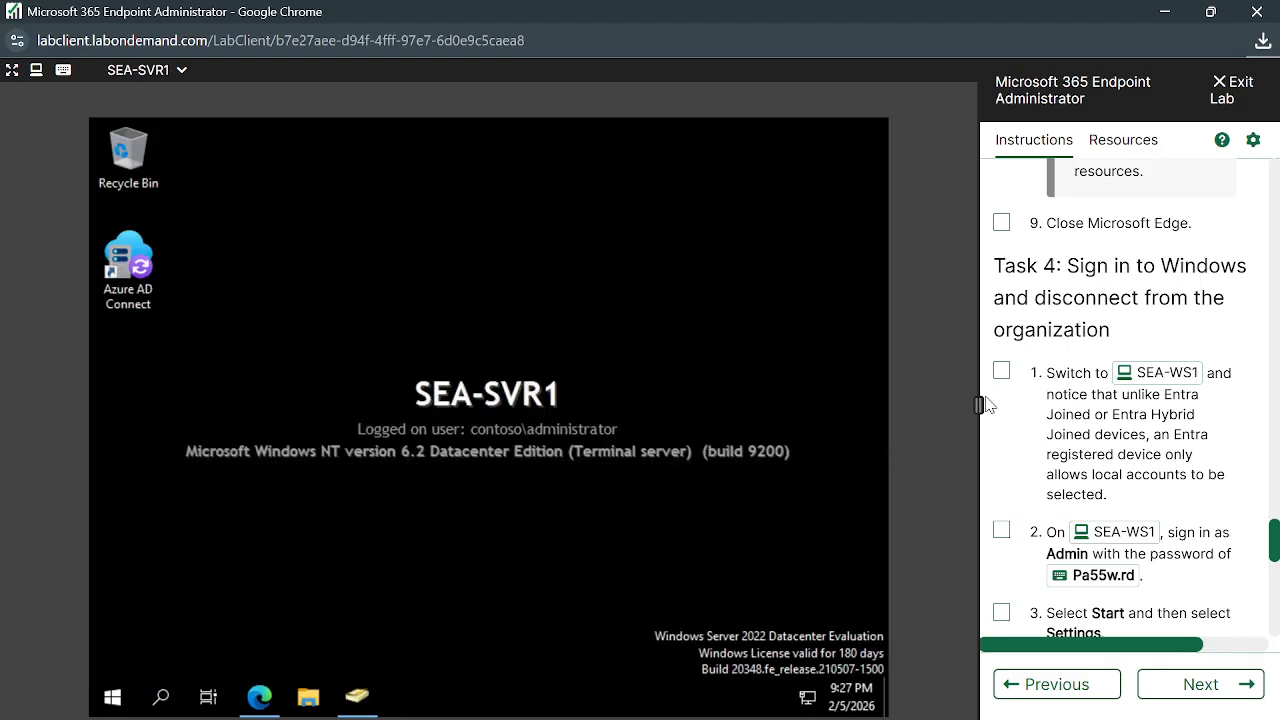
mouse_move(980, 405)
mouse_down()
mouse_move(1005, 408)
mouse_move(983, 406)
mouse_up()
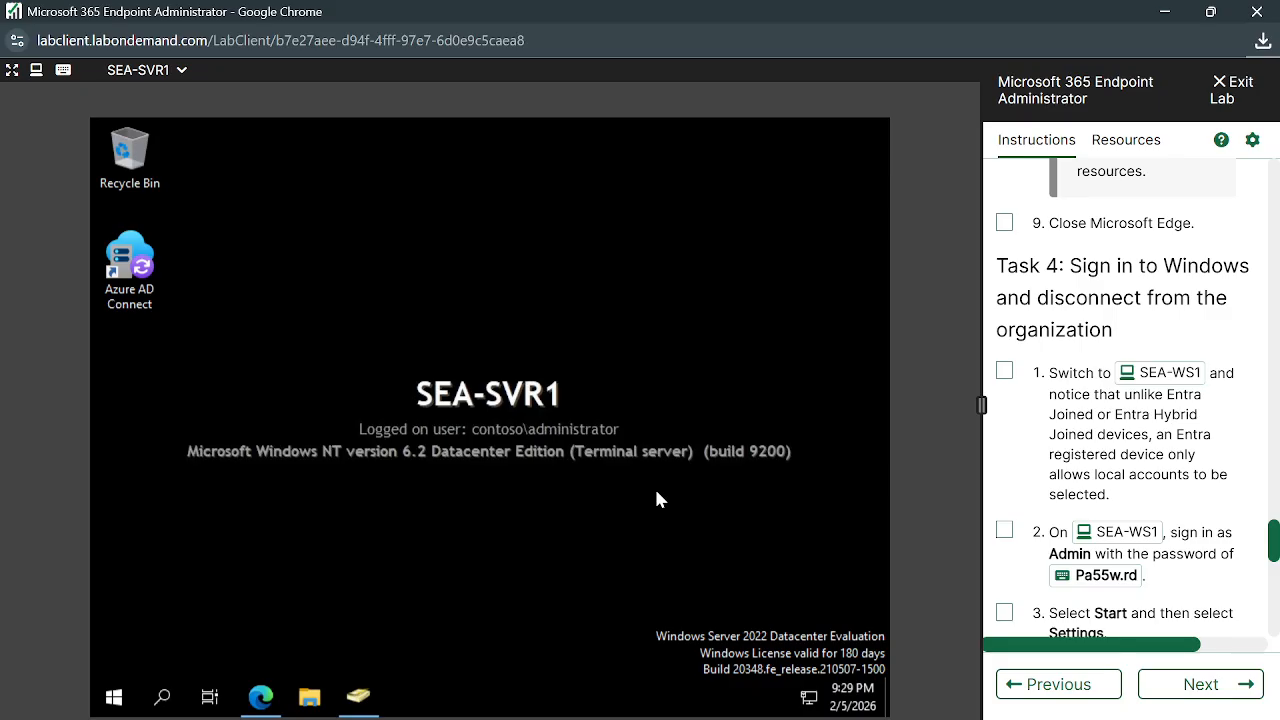
Open the Entra All devices list in Edge and scroll across to the Join type column
click(260, 697)
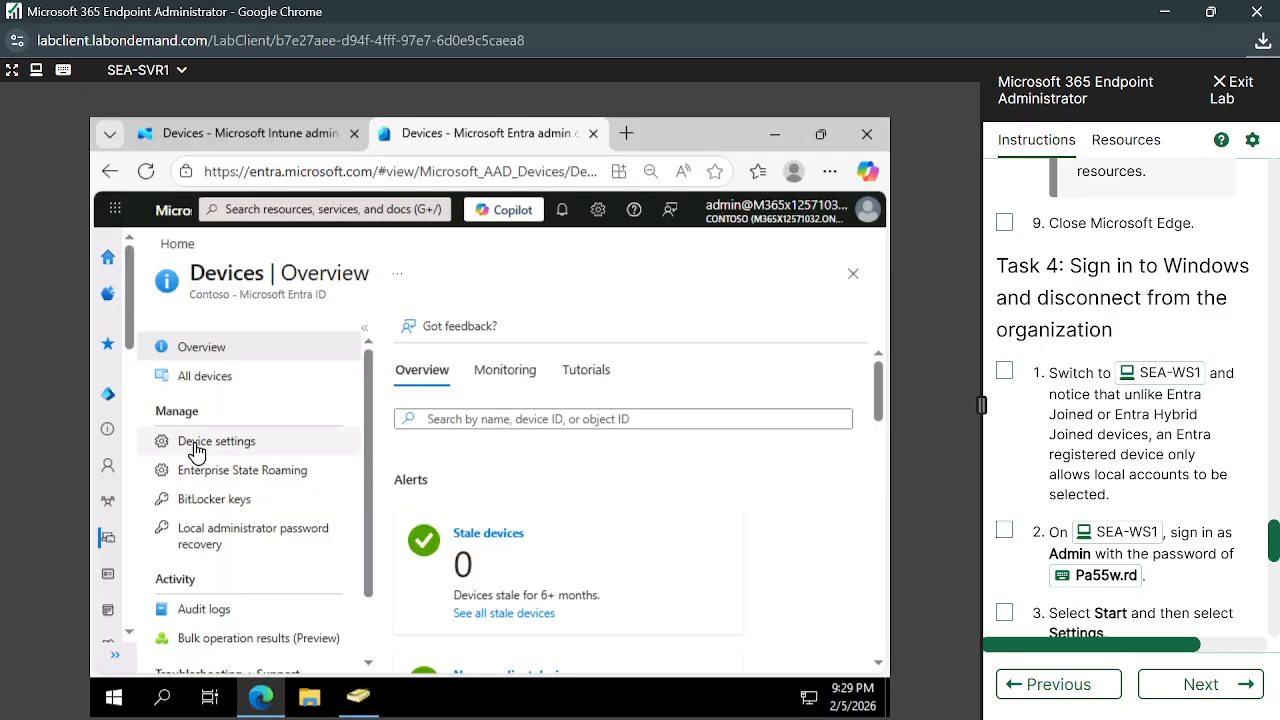
click(215, 376)
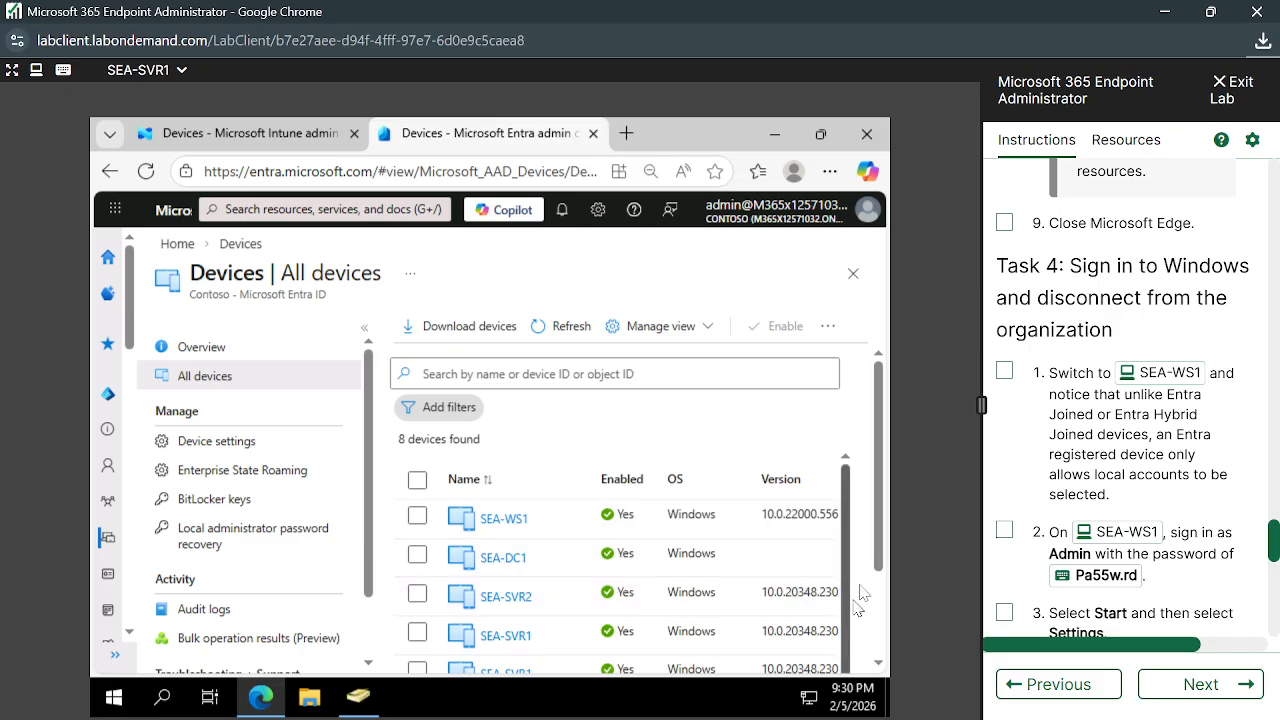
drag(880, 542, 877, 655)
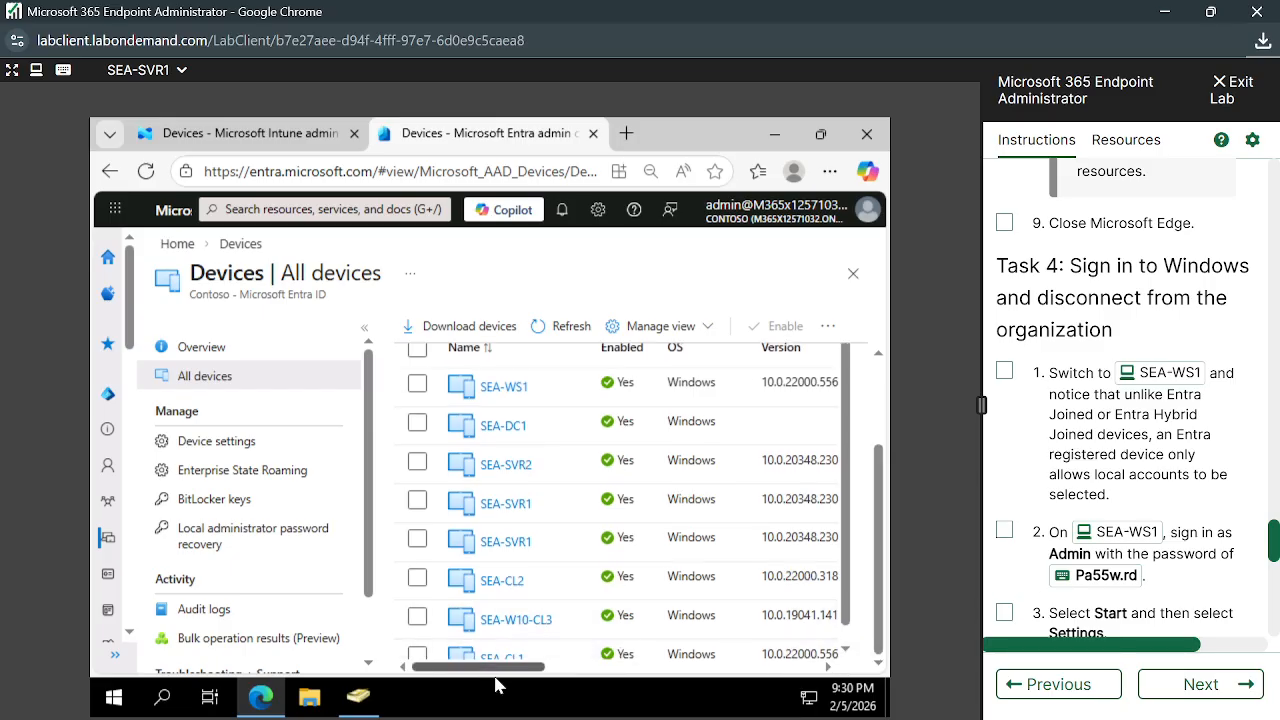
drag(505, 667, 597, 685)
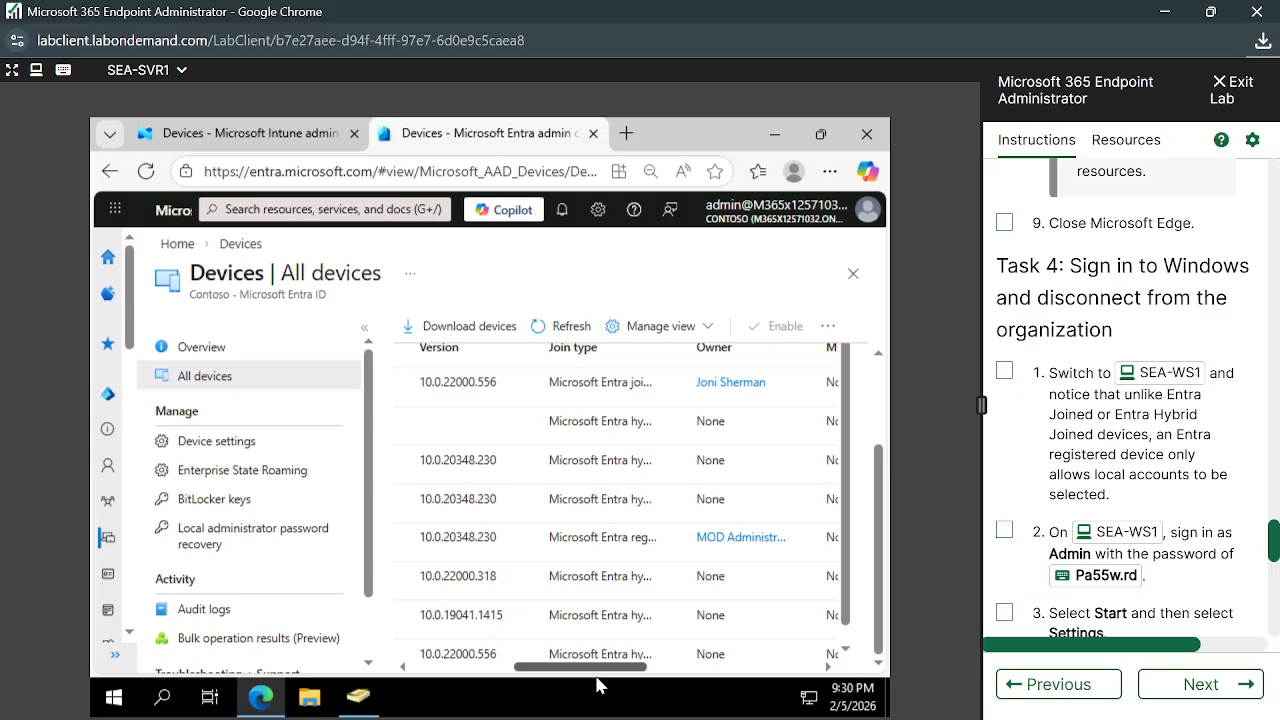
mouse_move(597, 685)
mouse_down()
mouse_move(495, 673)
mouse_move(604, 672)
mouse_up()
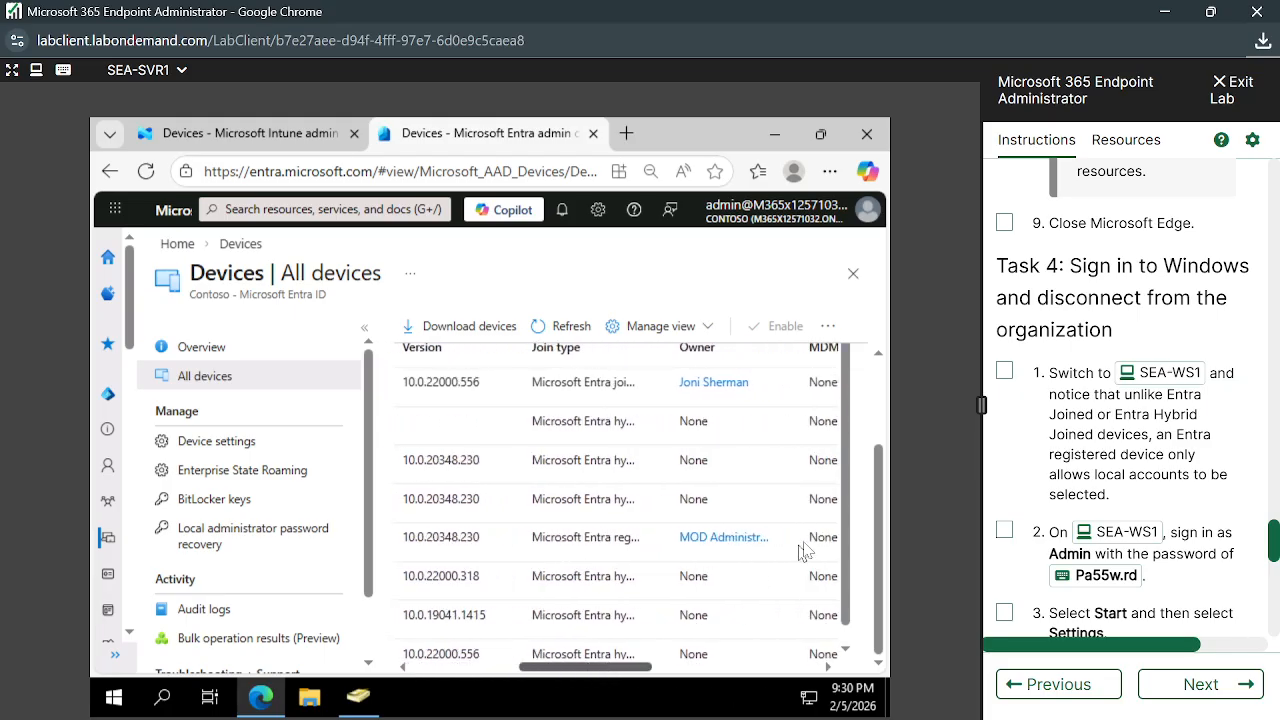
drag(878, 490, 879, 370)
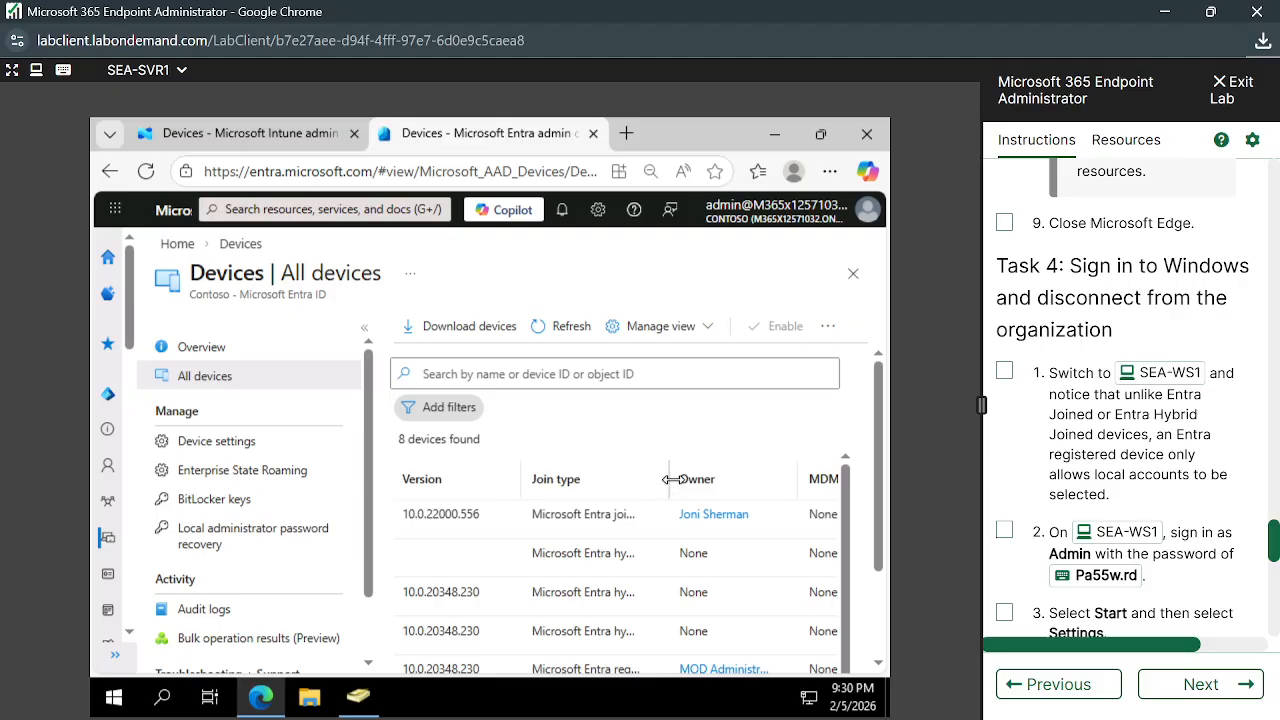
Widen Join type so 'Microsoft Entra joined' reads in full, then scroll back to Name
drag(680, 479, 740, 480)
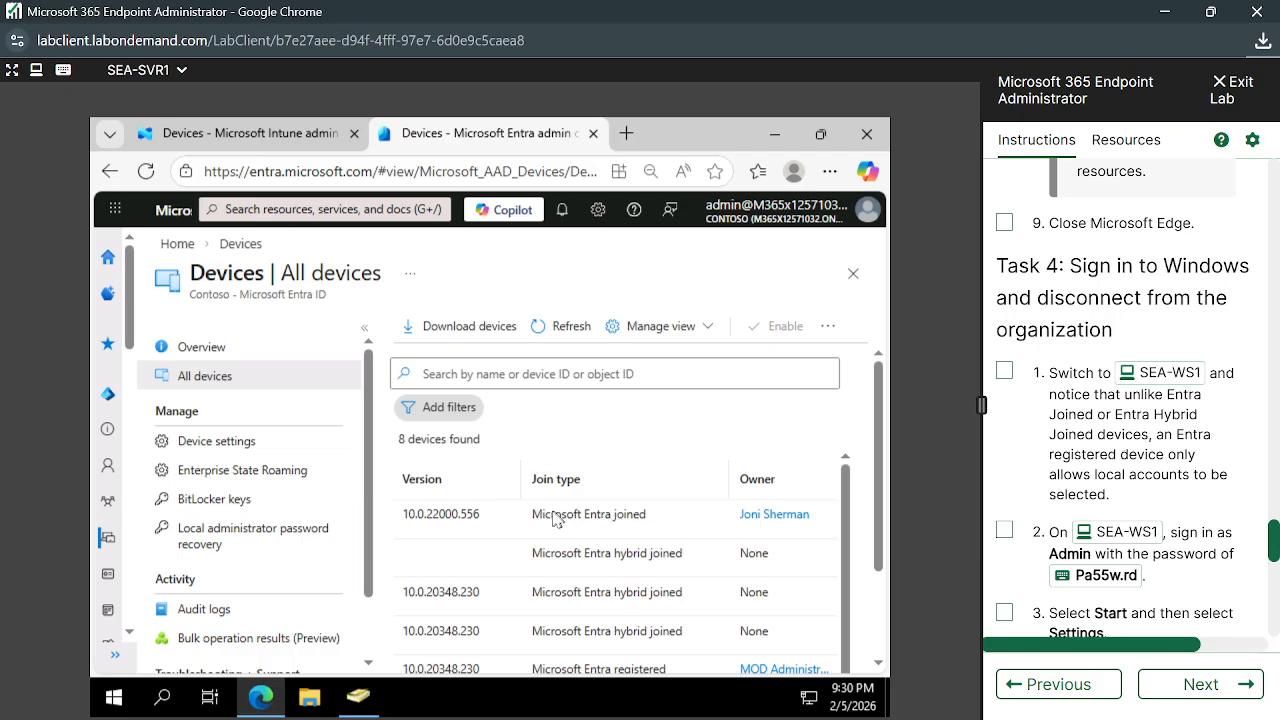
drag(528, 514, 660, 519)
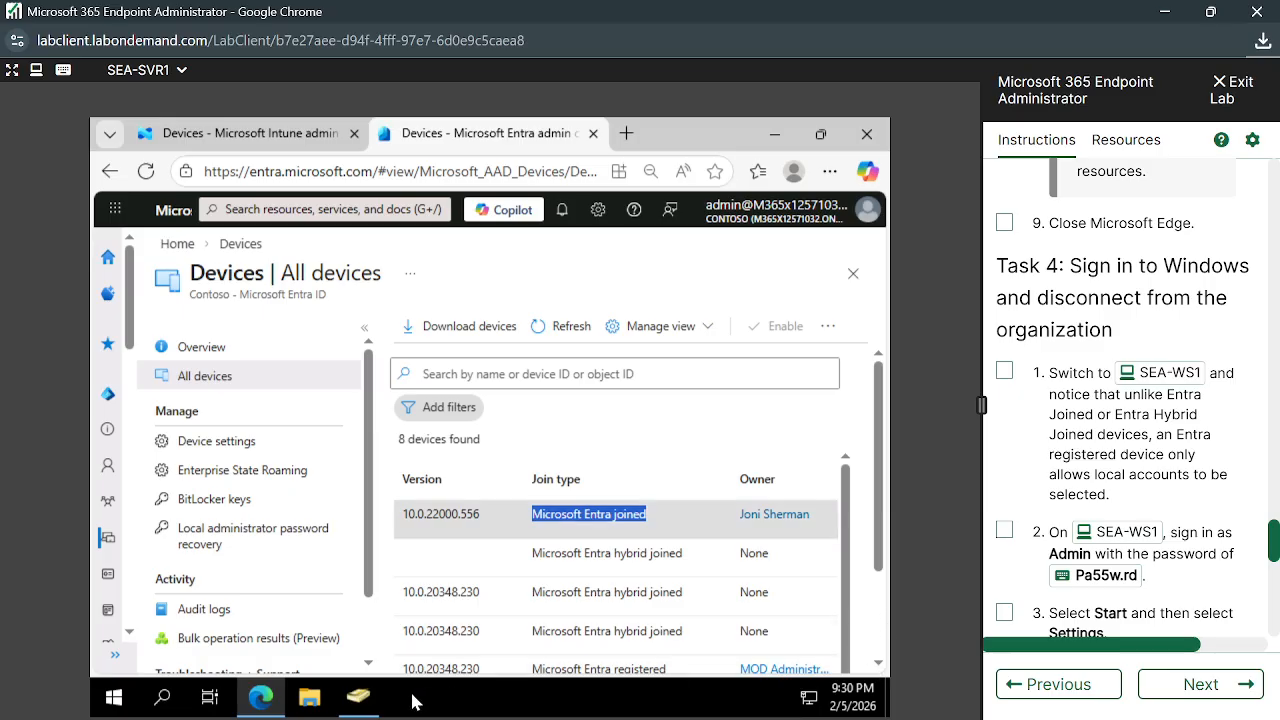
drag(884, 562, 884, 646)
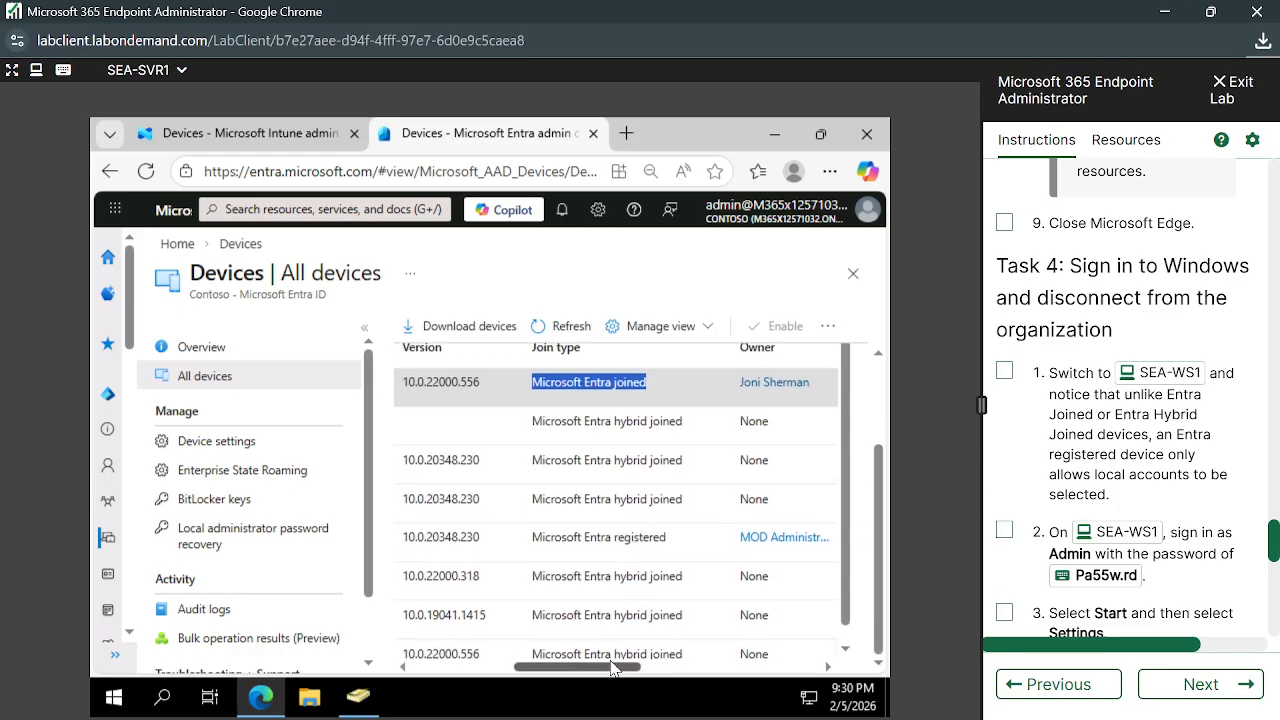
drag(614, 668, 493, 673)
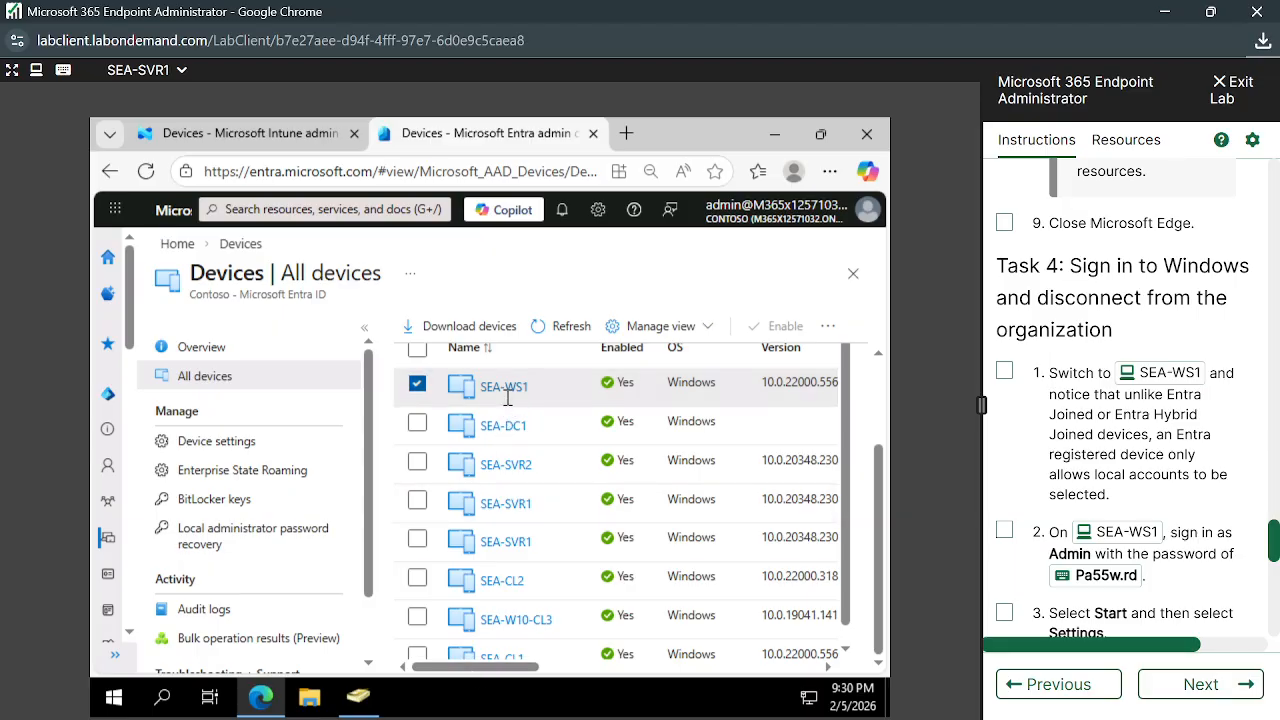
click(181, 70)
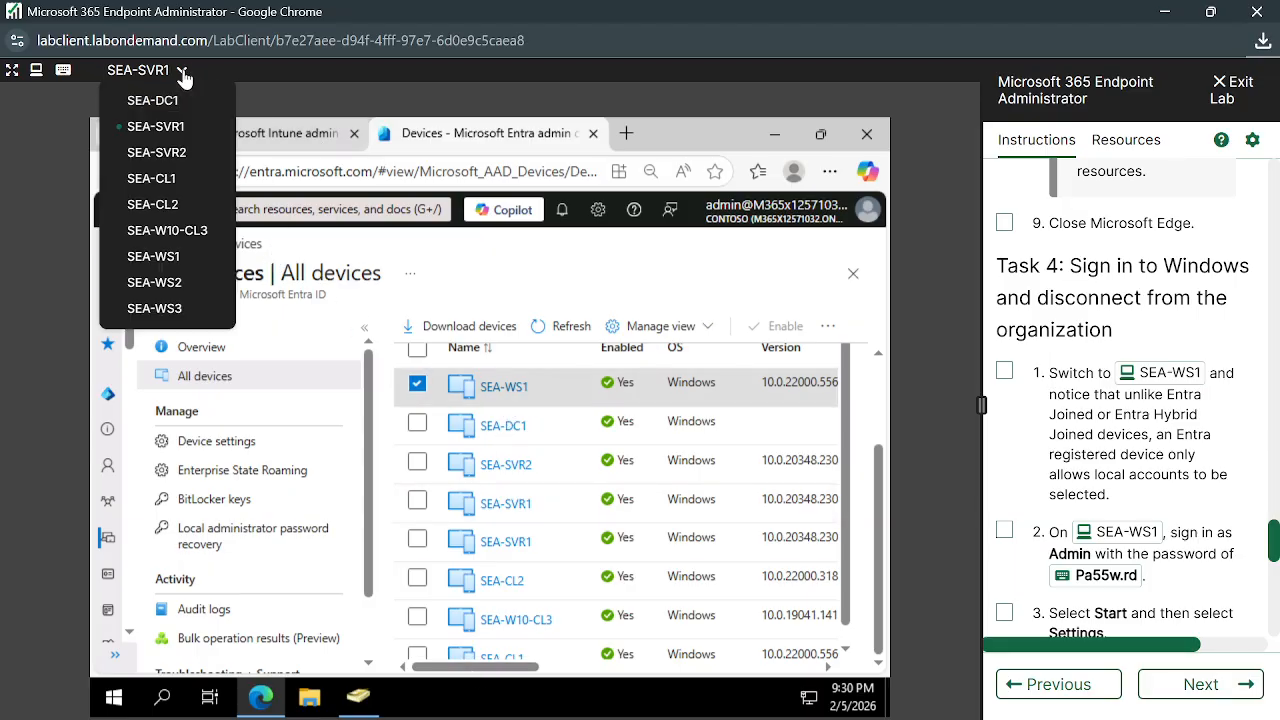
Switch the lab view to SEA-WS1 and expand its connected work account details
click(165, 258)
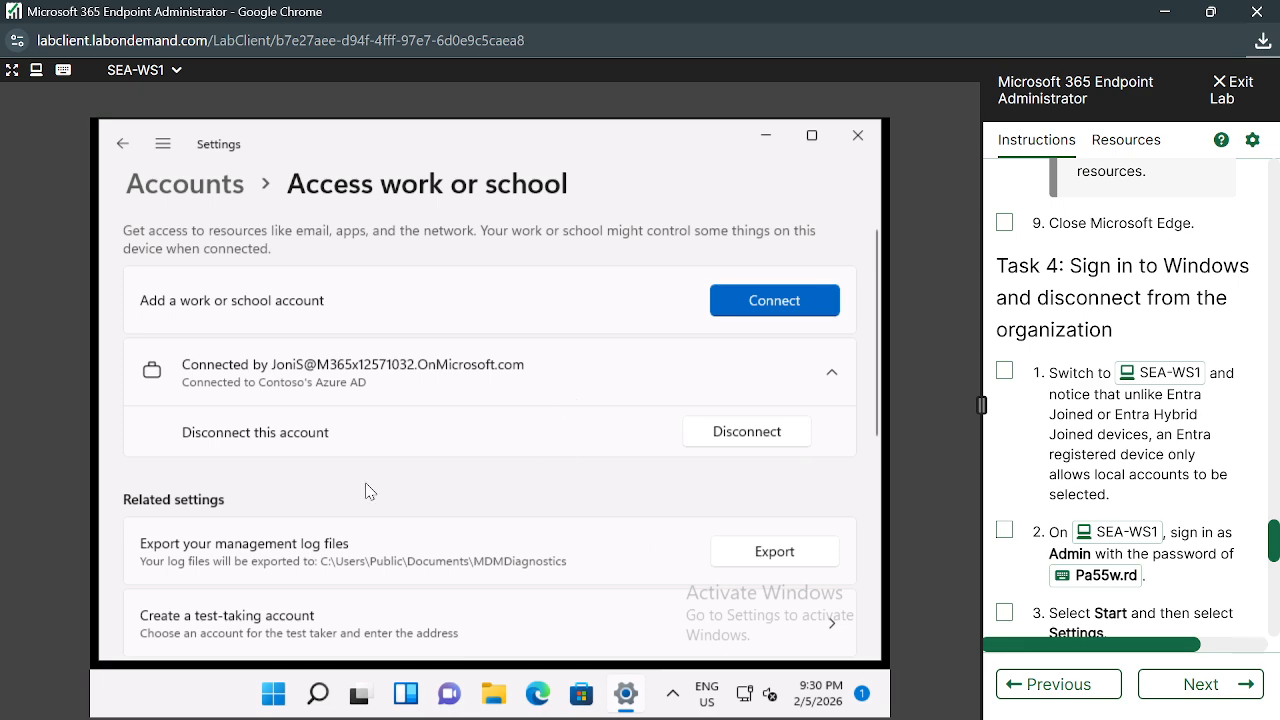
click(829, 373)
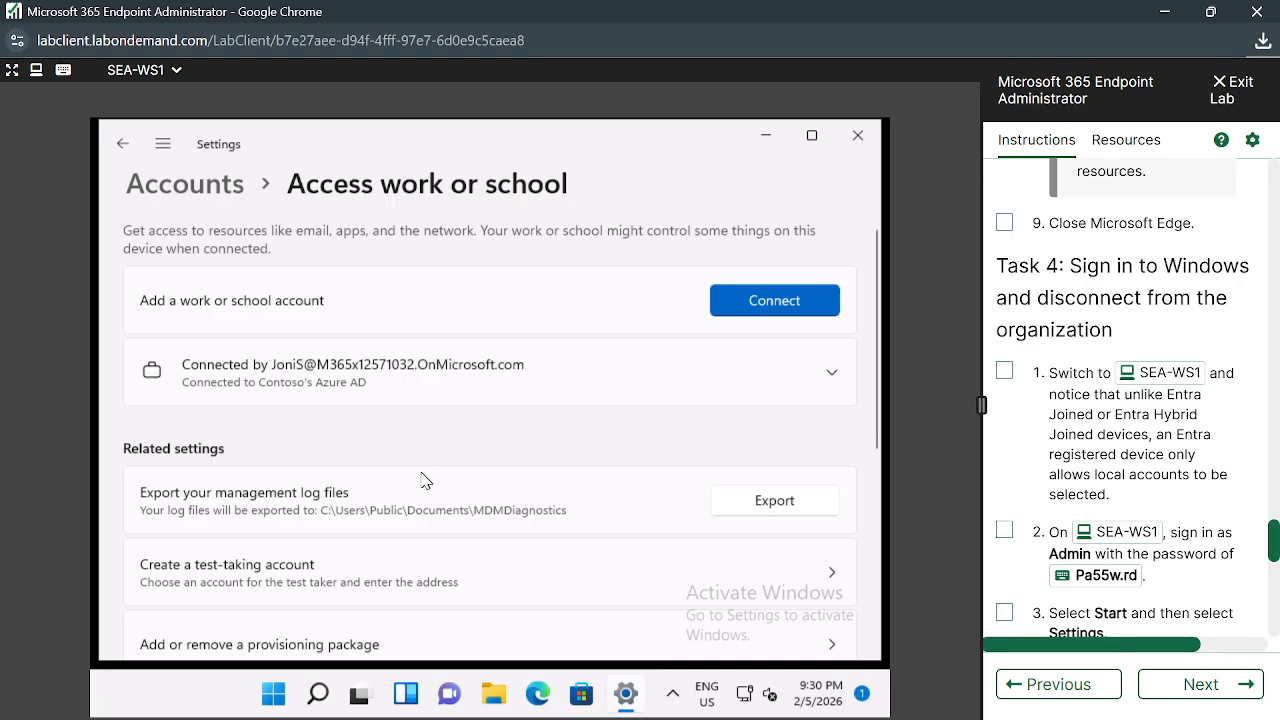
click(797, 401)
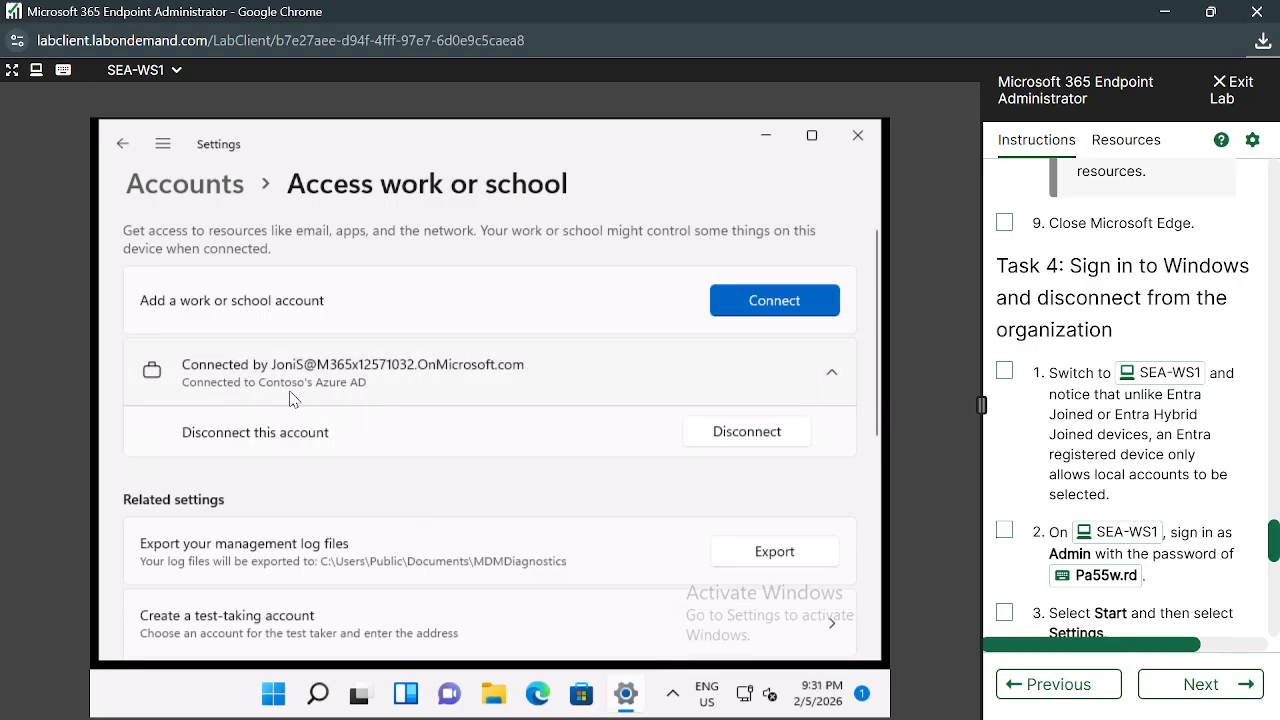
click(505, 398)
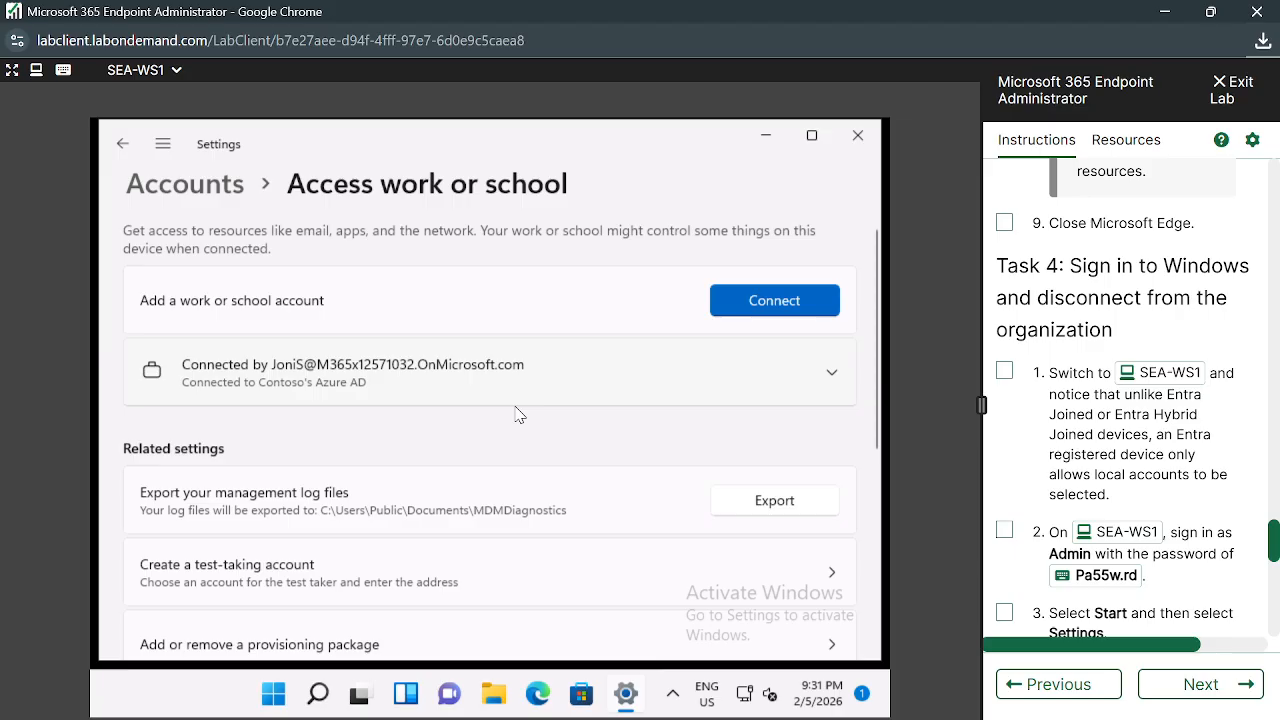
click(578, 386)
Disconnect the work account from the organization, reaching the alternate local administrator prompt
click(760, 441)
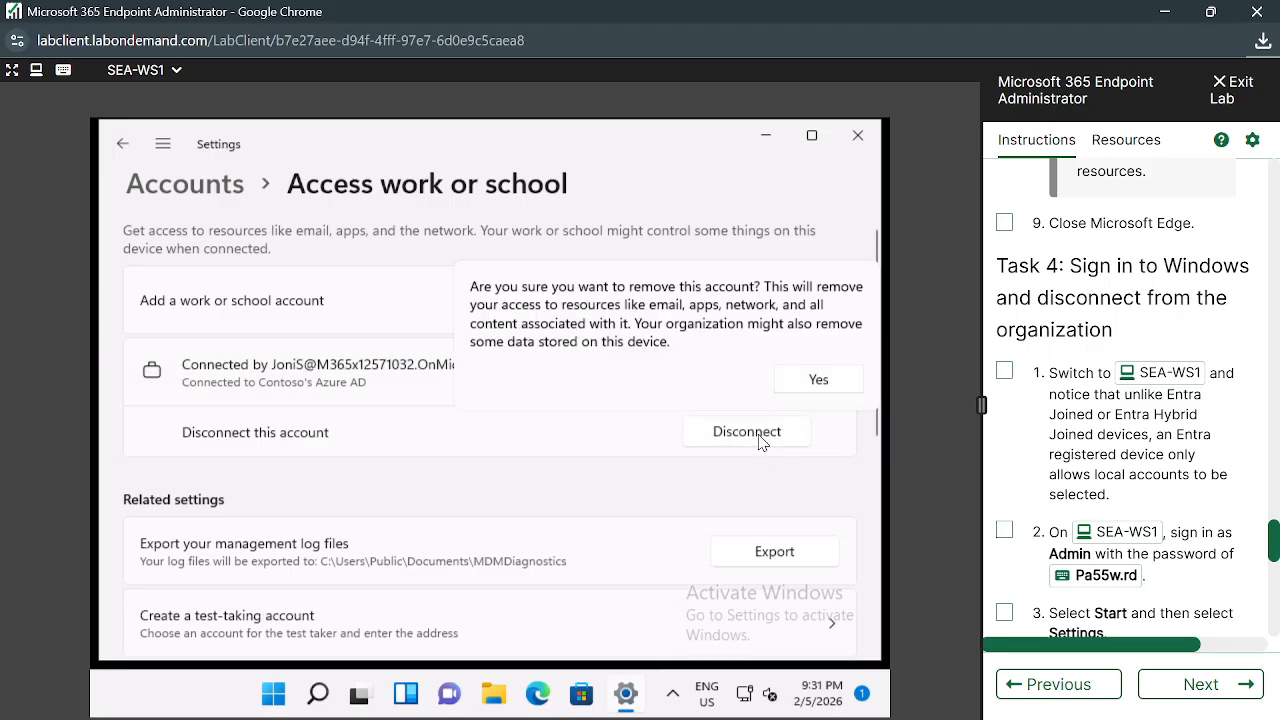
click(820, 380)
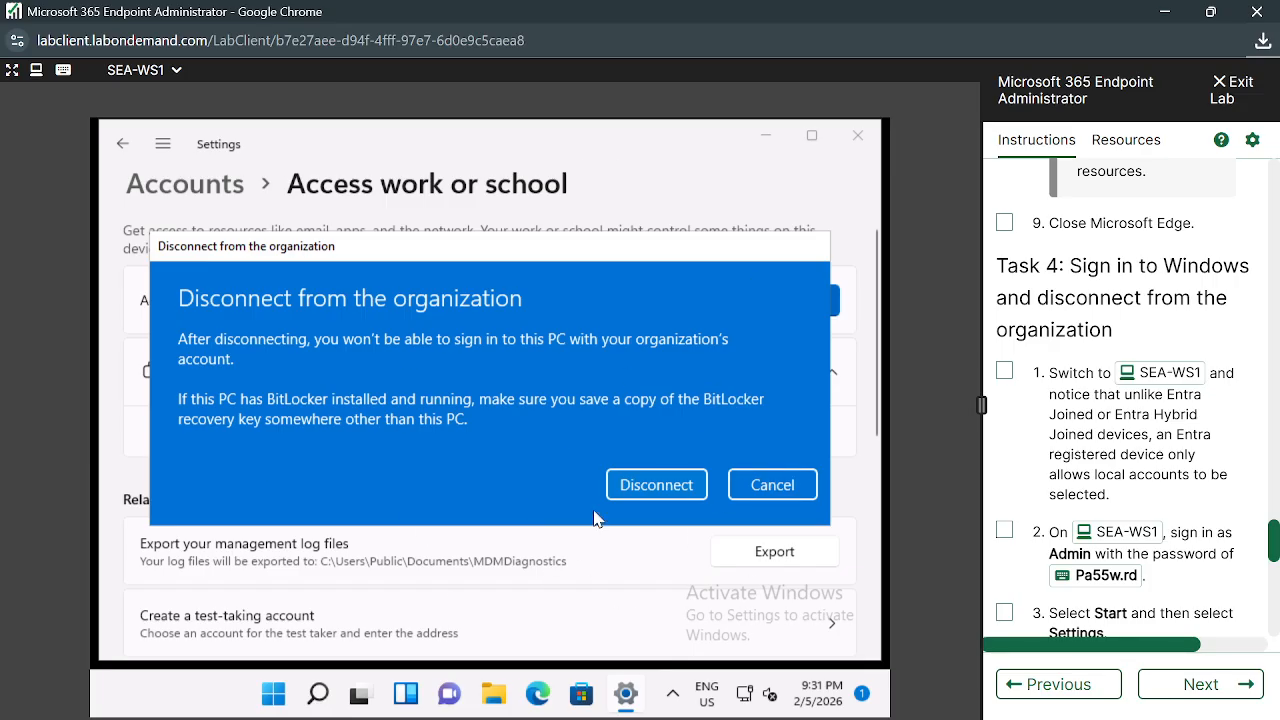
click(648, 490)
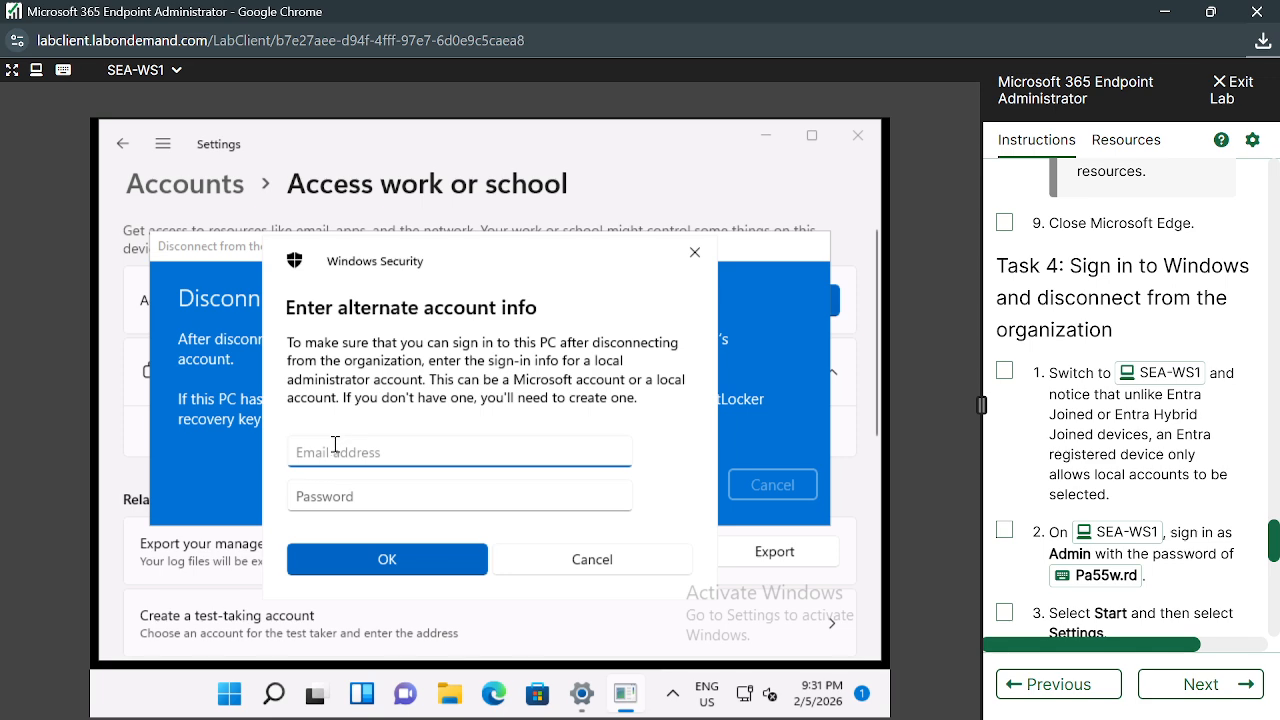
click(478, 284)
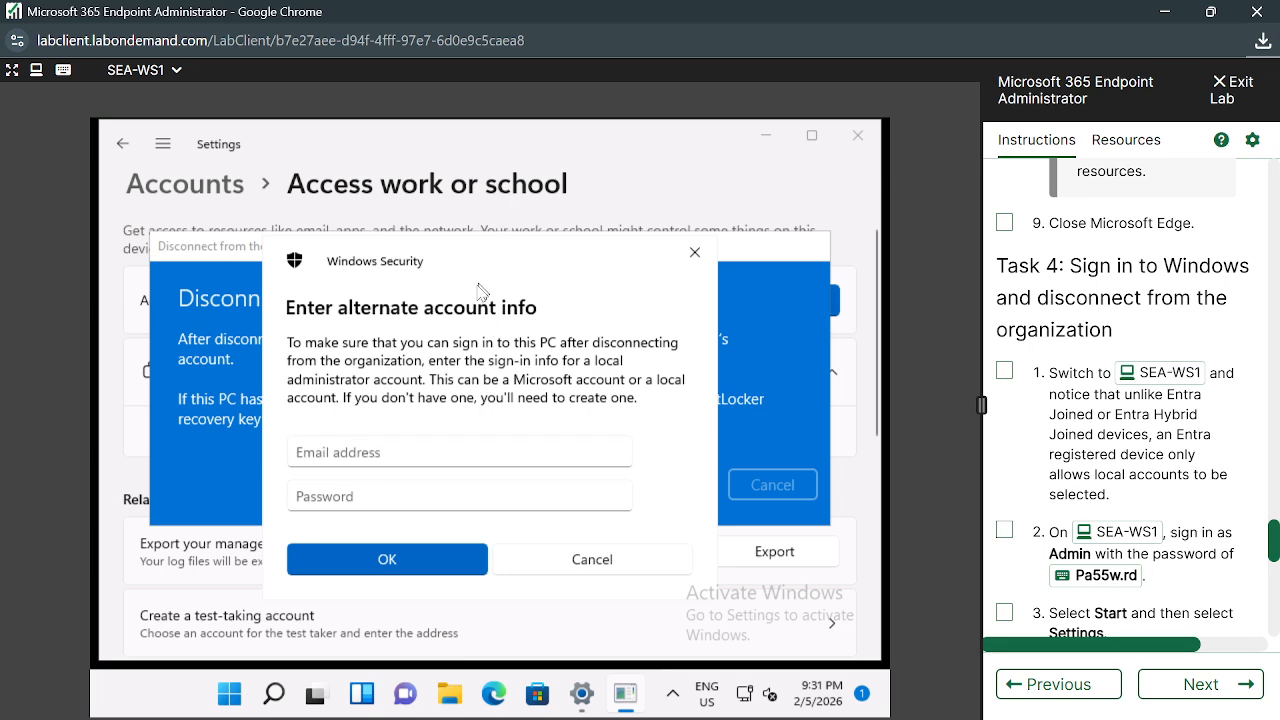
click(403, 454)
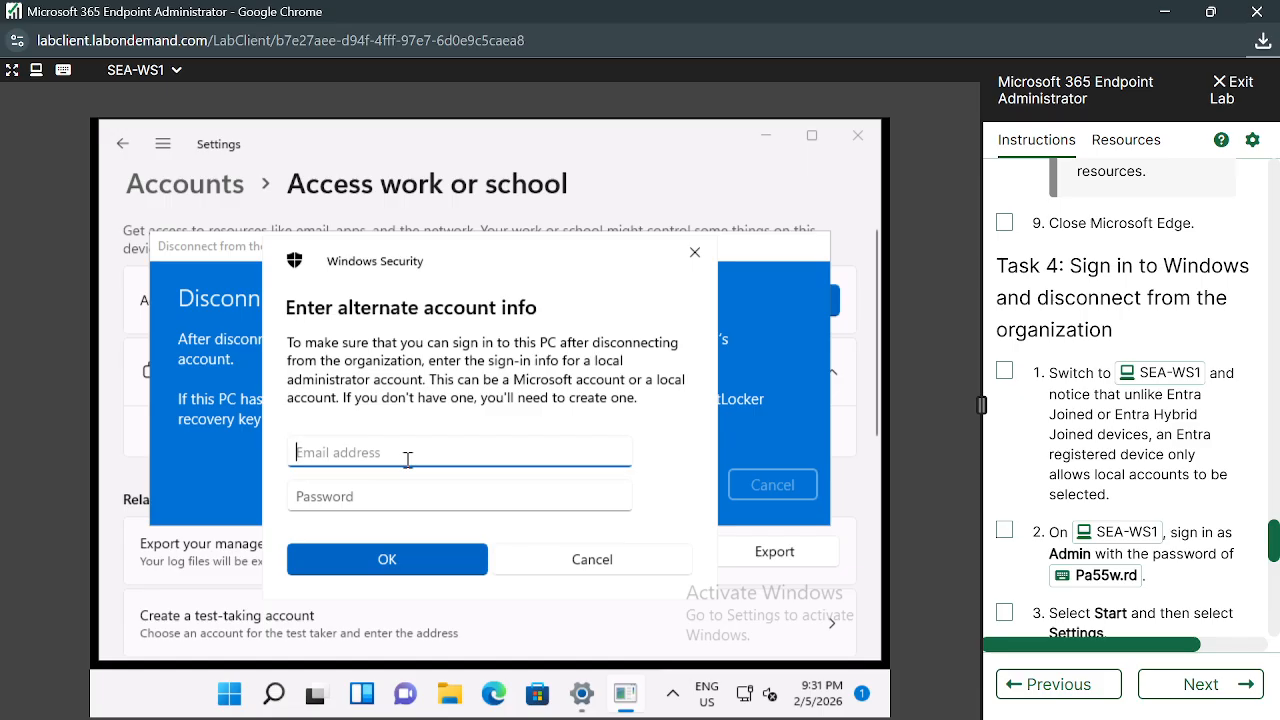
Glance at the Google Meet presenting tab in the host browser, then return to the lab machine
mouse_move(581, 719)
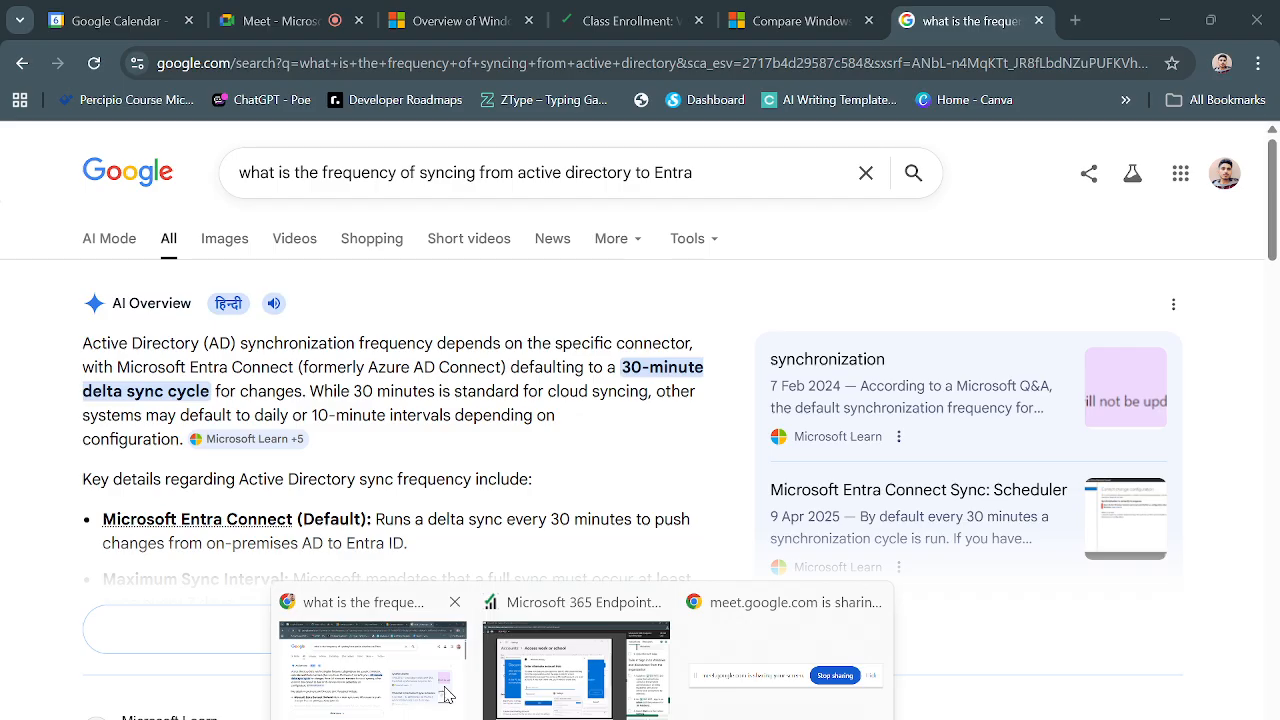
click(372, 665)
click(285, 20)
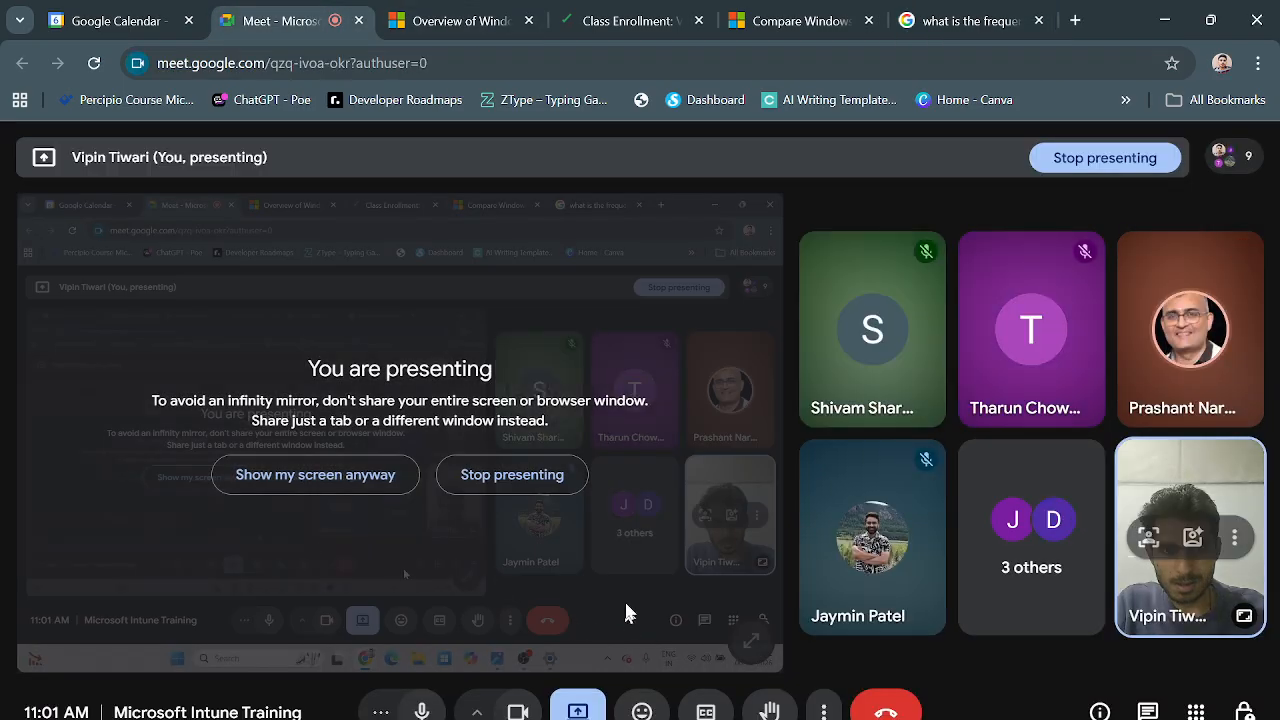
mouse_move(581, 719)
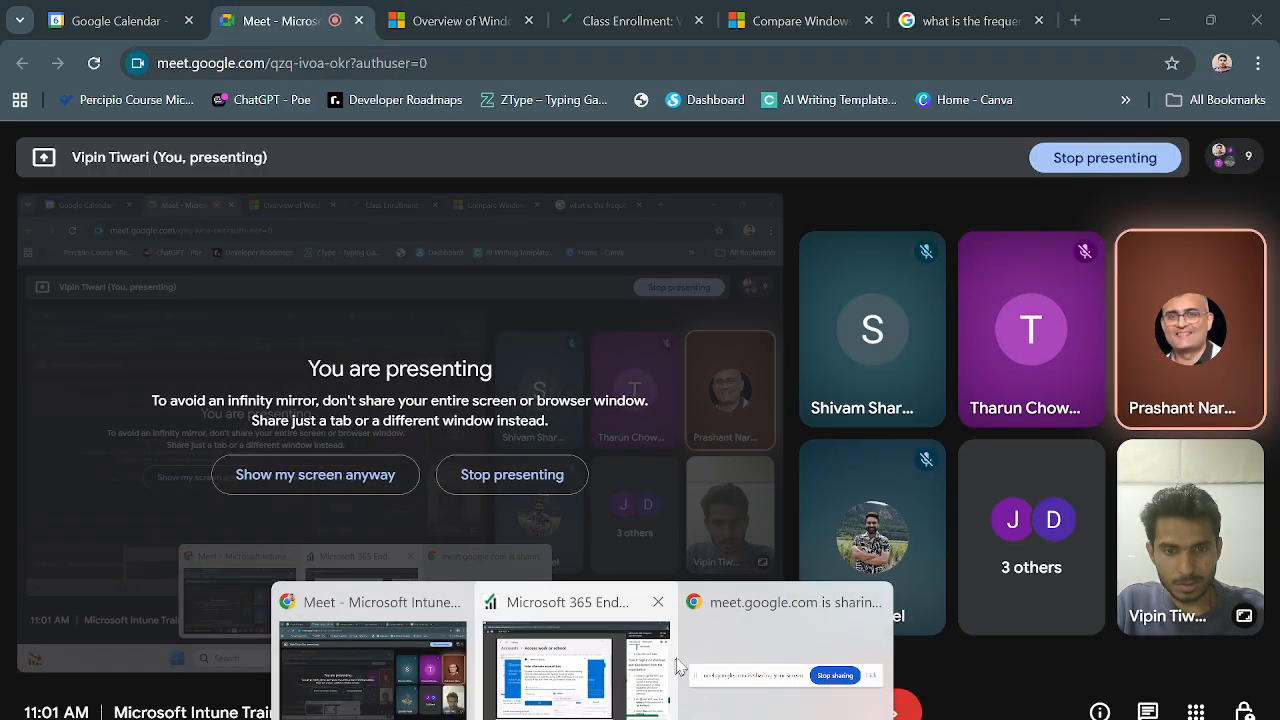
click(574, 650)
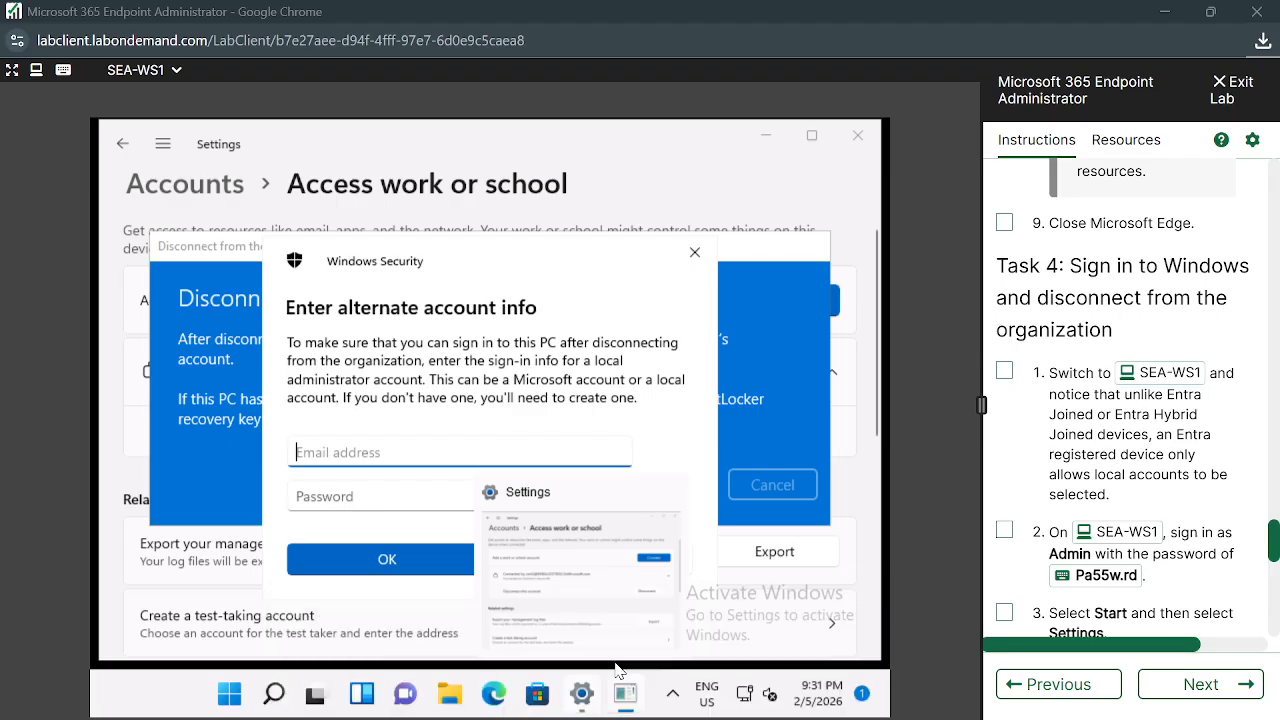
Cancel the disconnect at the alternate account prompt, retry it, and cancel again to keep the account
click(695, 256)
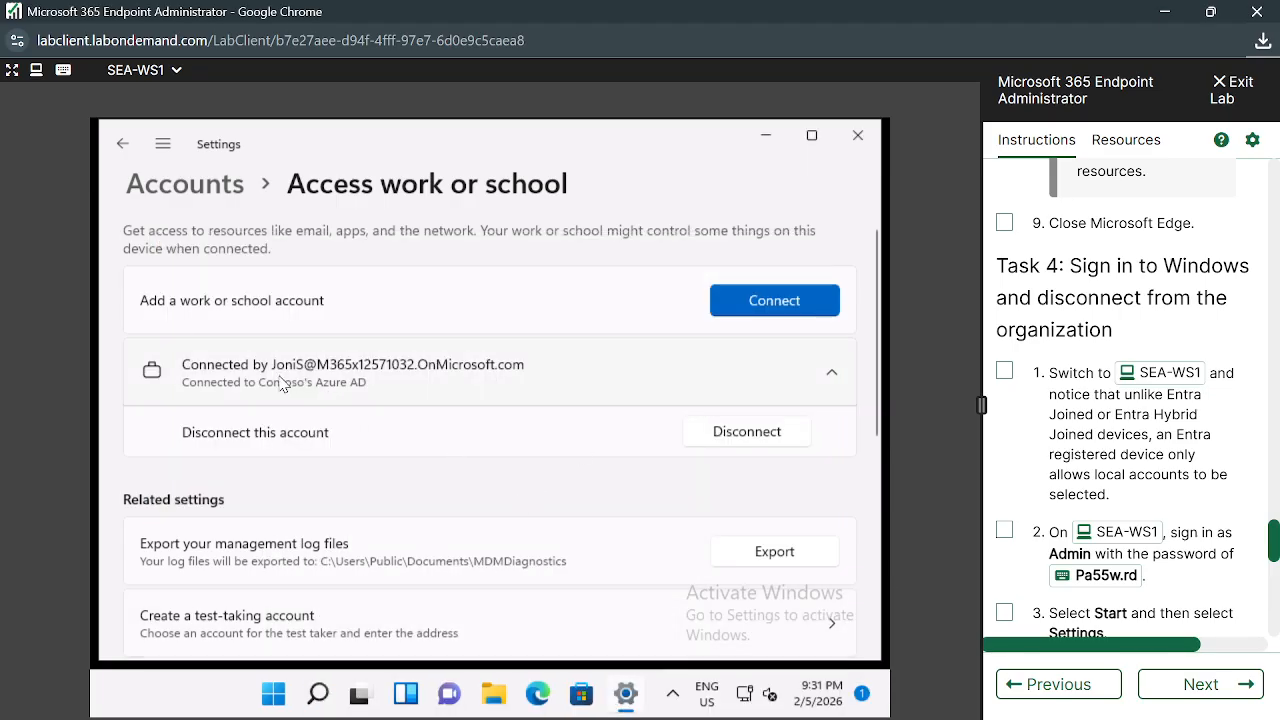
click(726, 432)
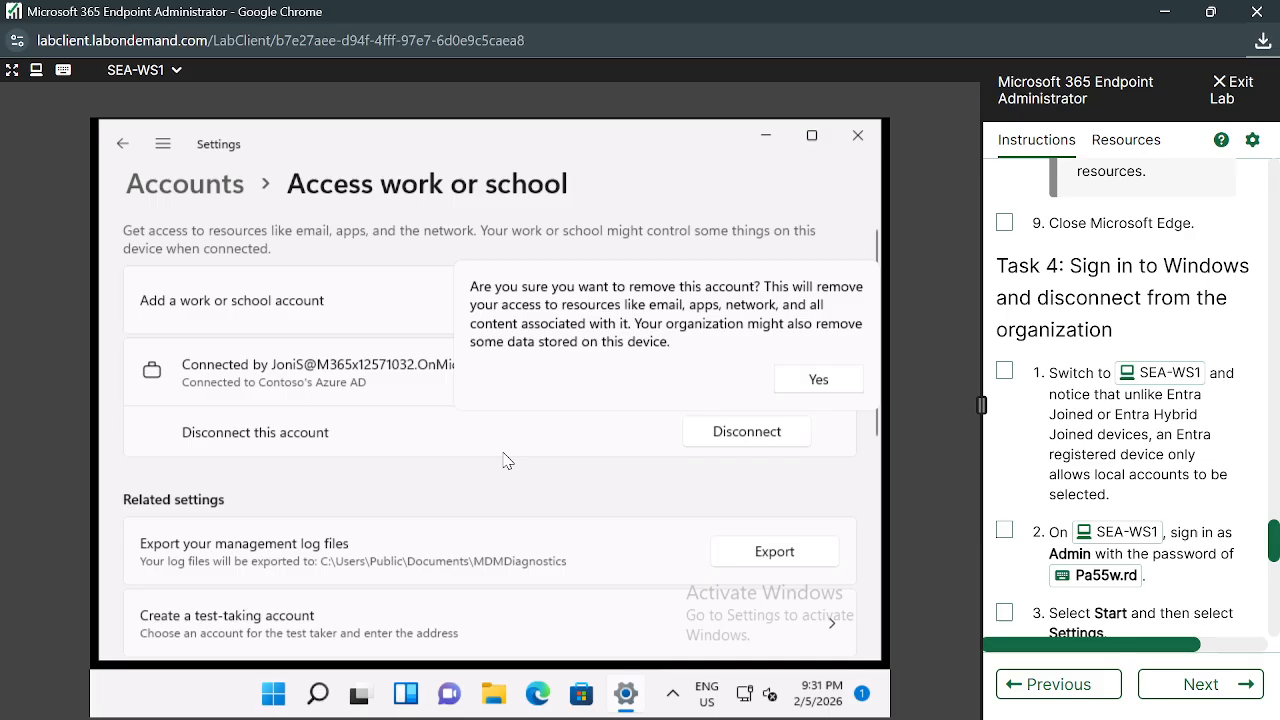
click(816, 380)
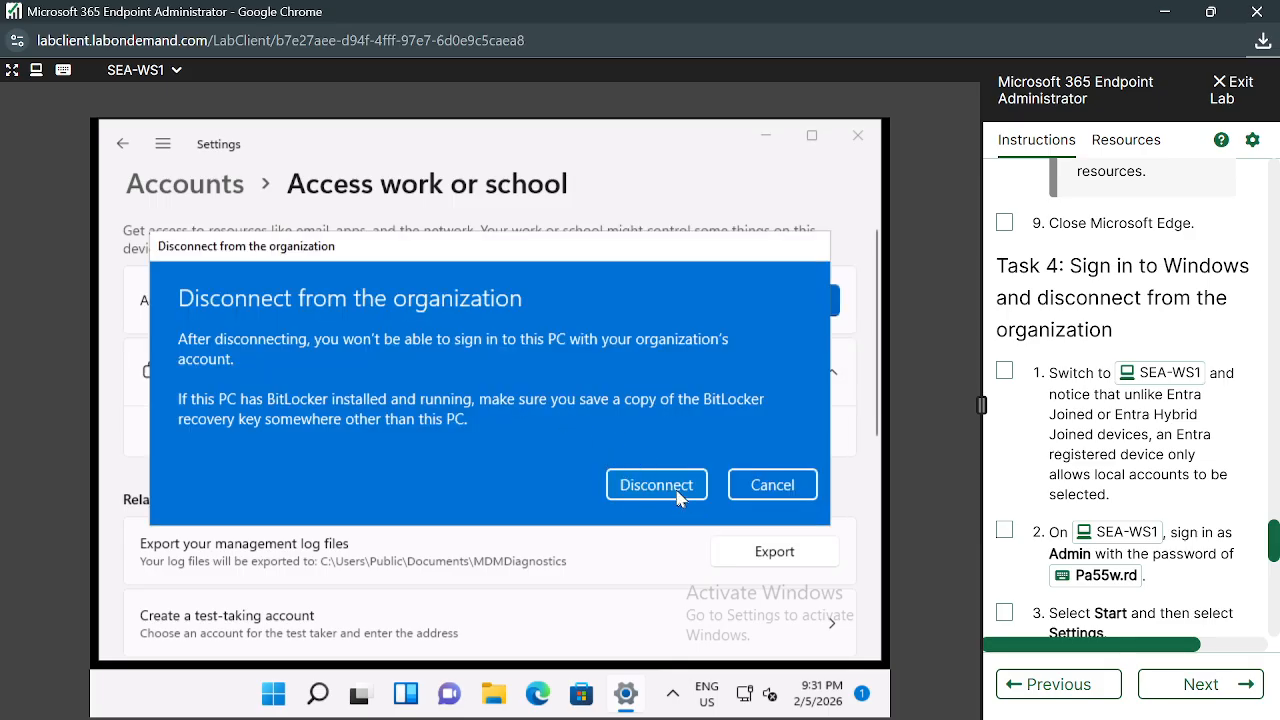
click(656, 485)
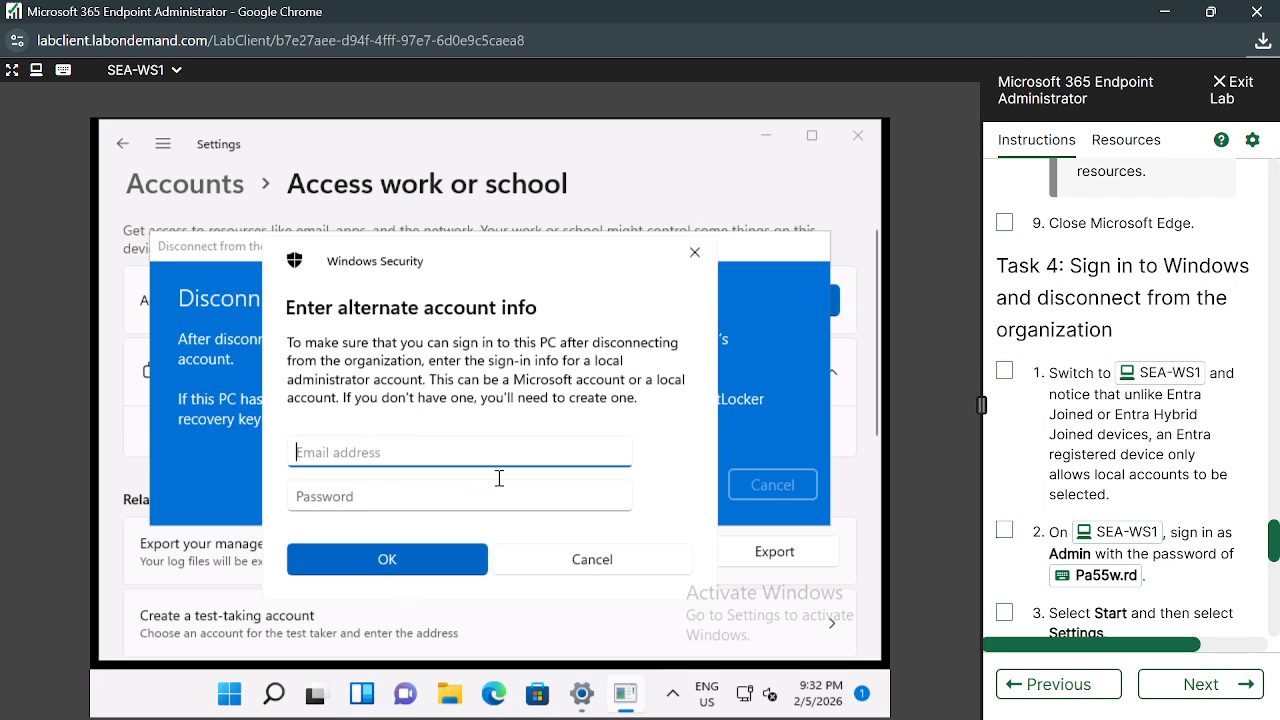
click(699, 262)
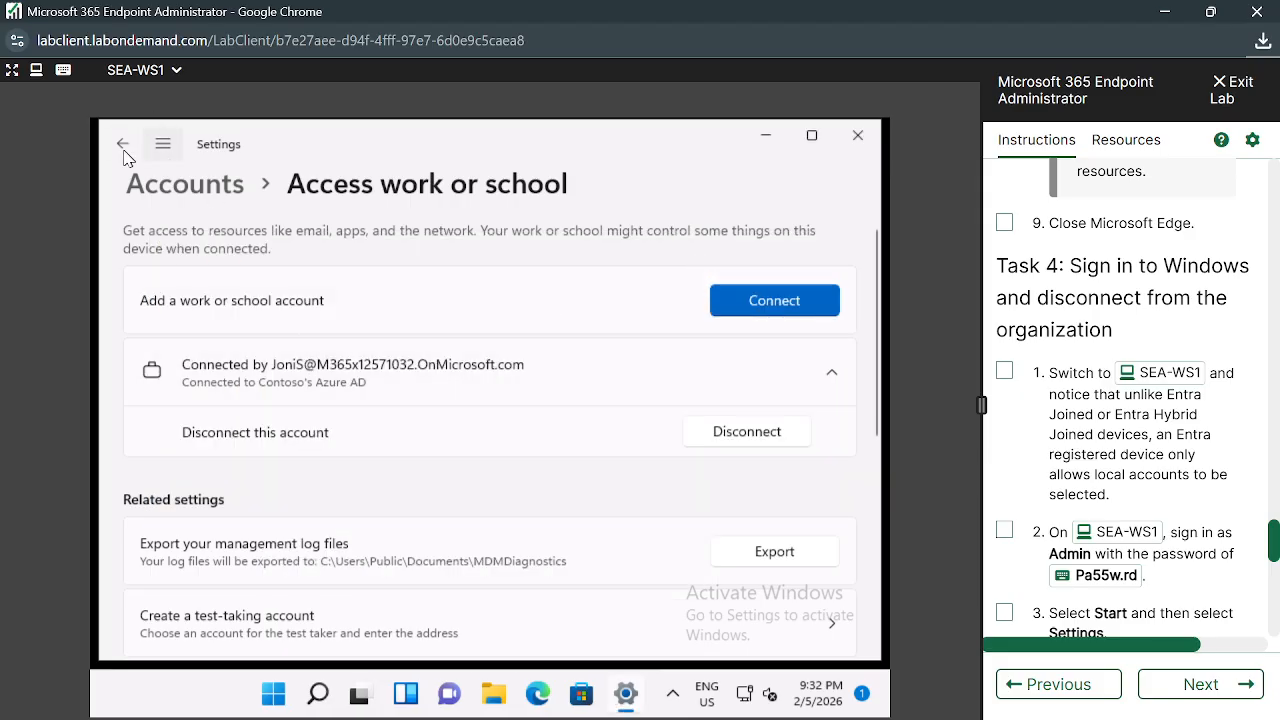
Switch the lab console to SEA-SVR1 showing the Entra All devices list
click(177, 72)
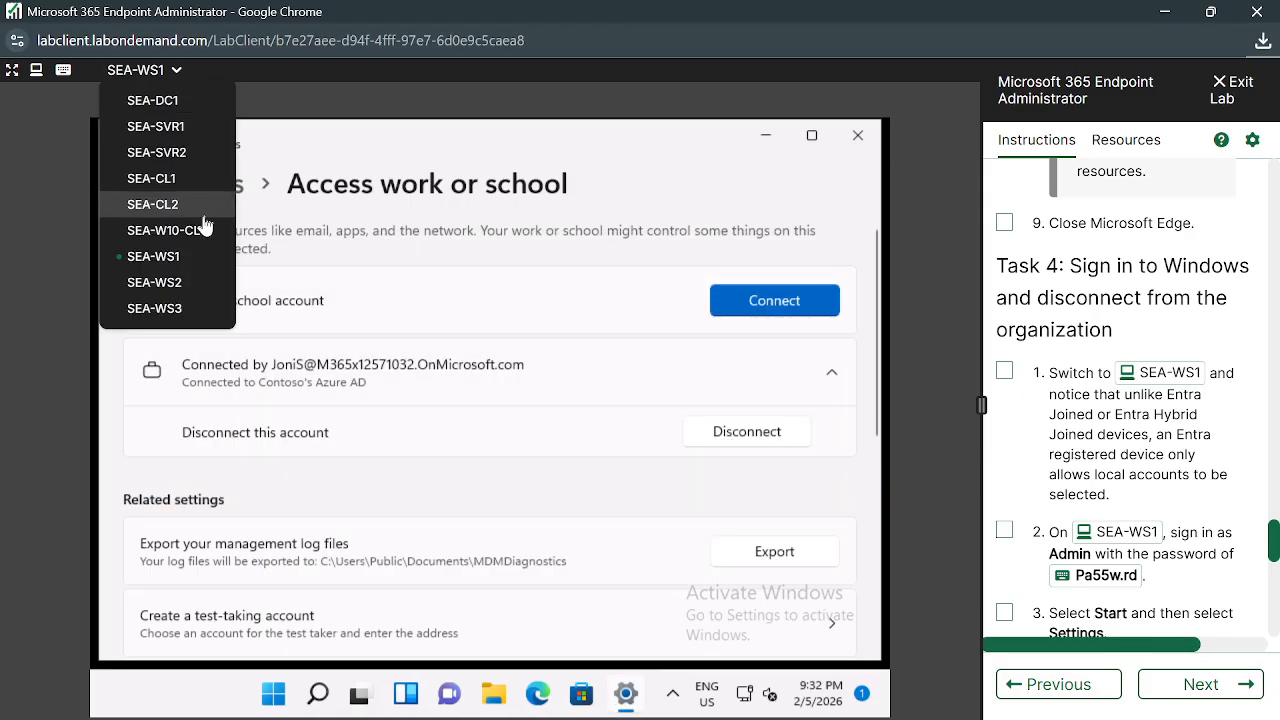
click(160, 126)
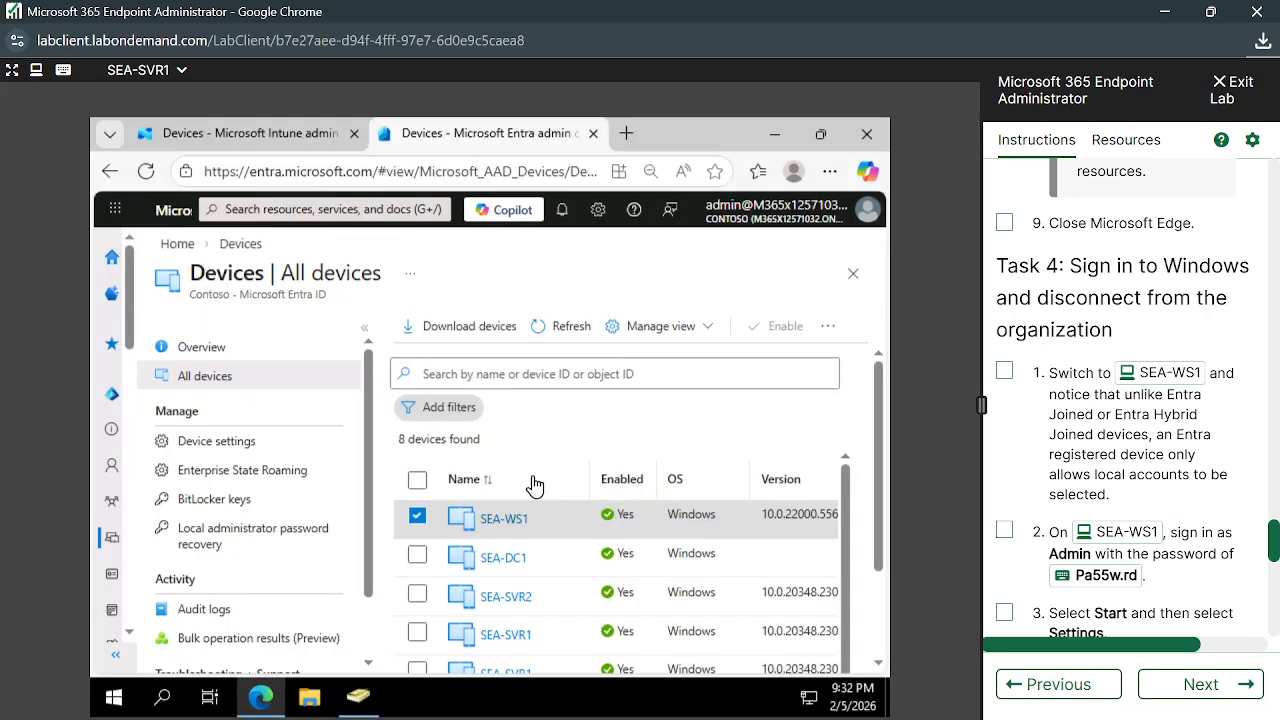
scroll(573, 524, down, 1)
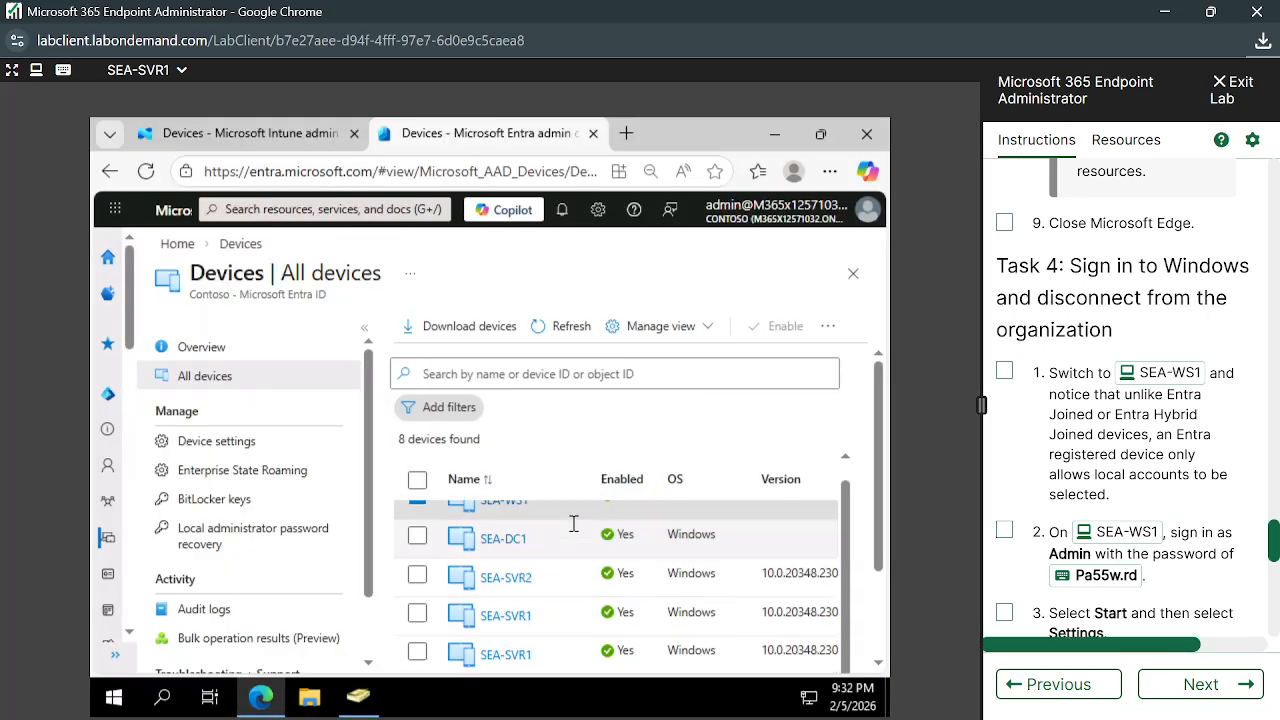
scroll(561, 538, up, 1)
Review SEA-WS1's device properties, including join type Microsoft Entra joined, then return to All devices
click(512, 516)
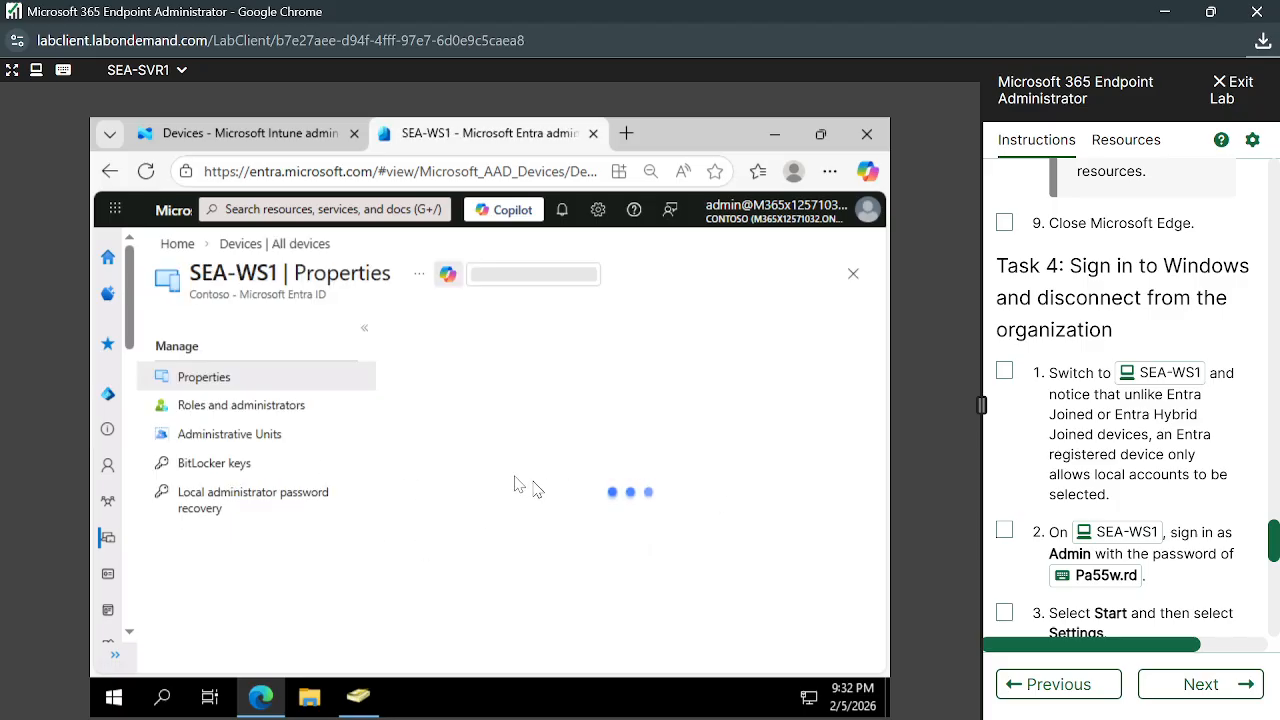
scroll(752, 530, down, 5)
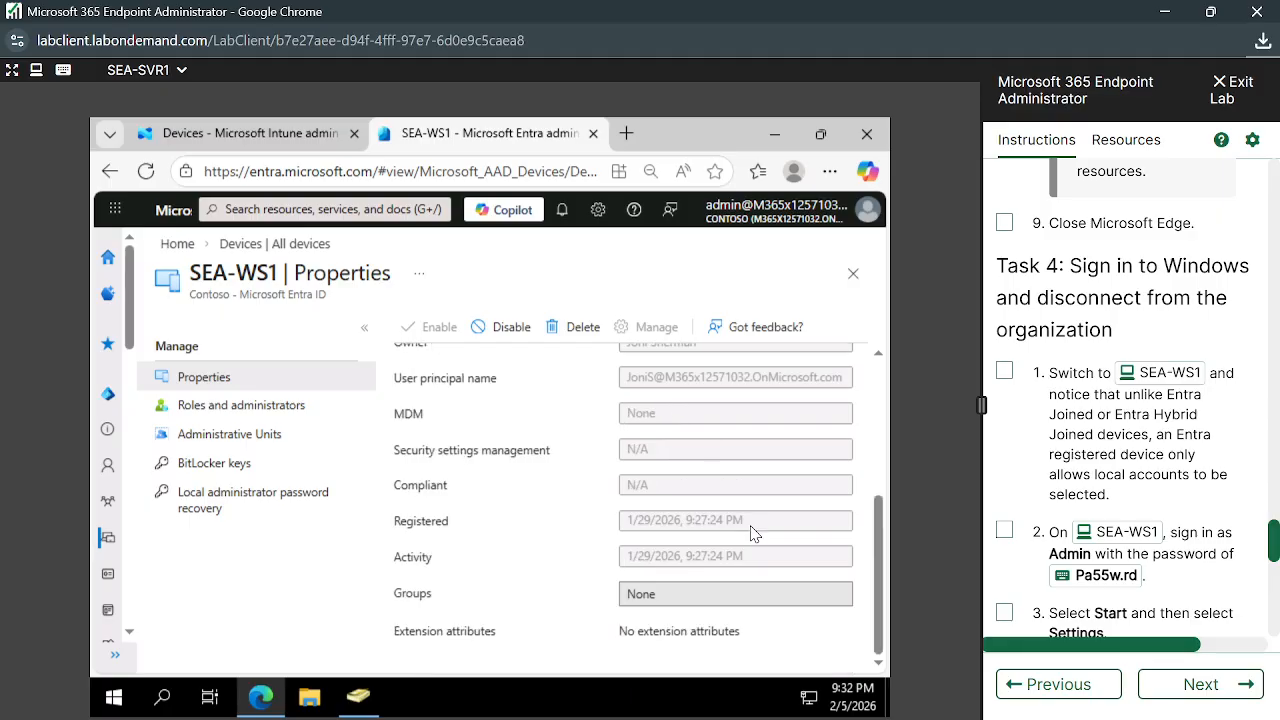
scroll(752, 533, up, 3)
scroll(752, 533, down, 5)
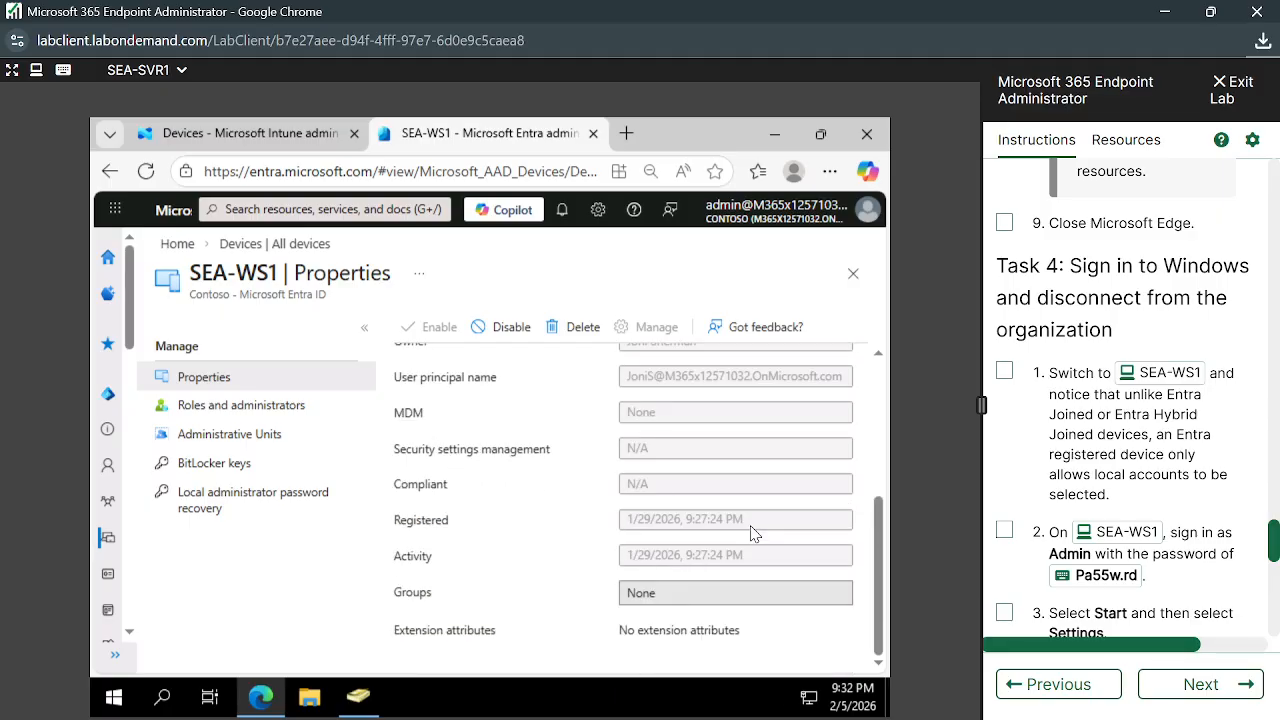
scroll(752, 533, up, 5)
scroll(752, 533, down, 1)
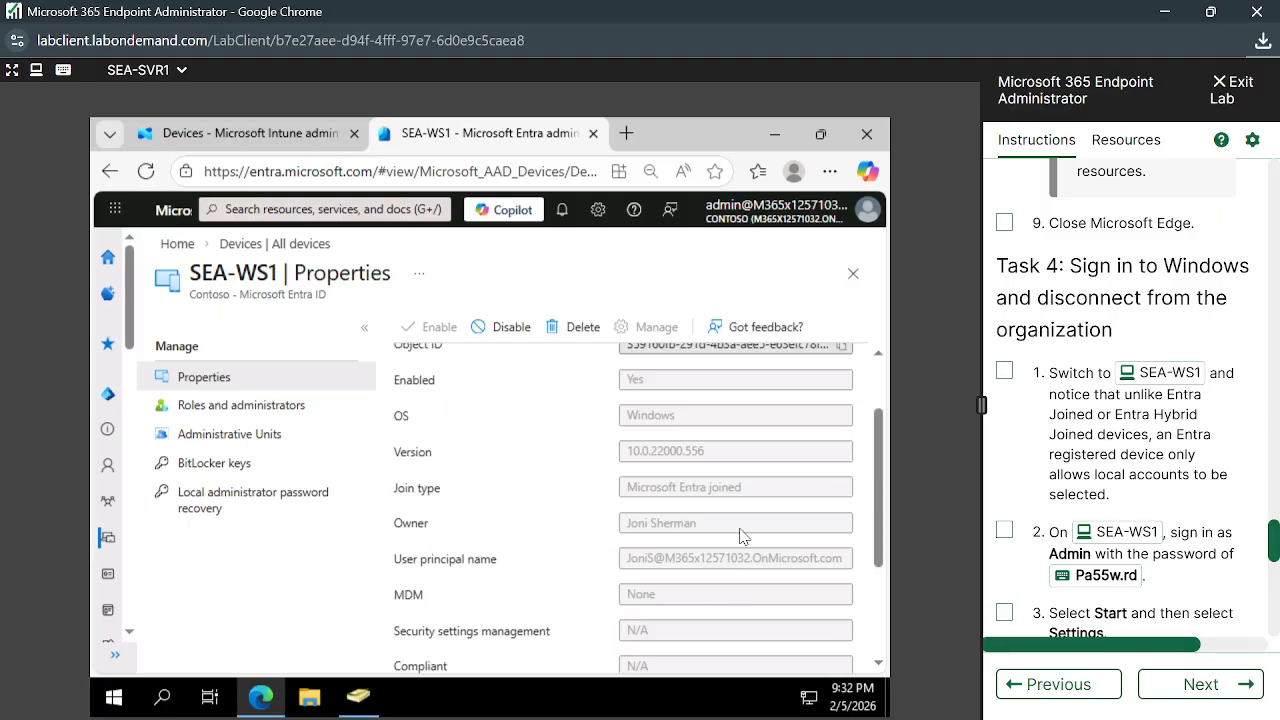
scroll(742, 537, up, 1)
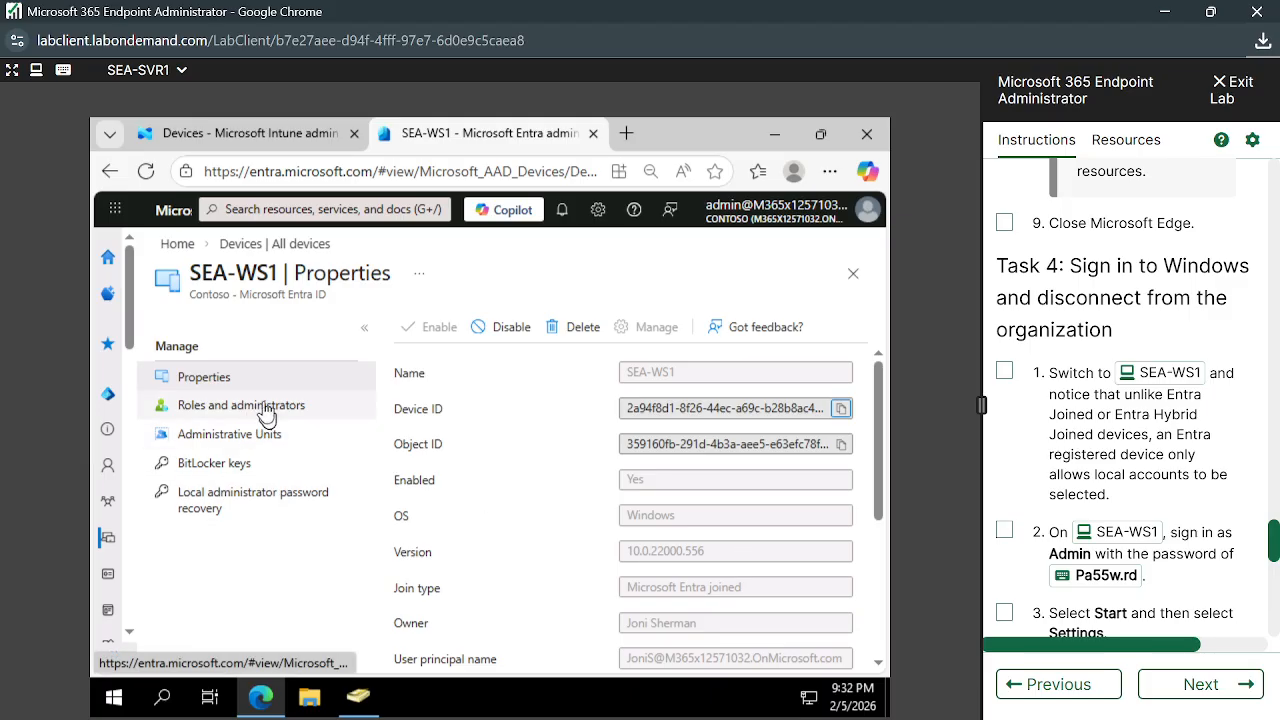
click(274, 246)
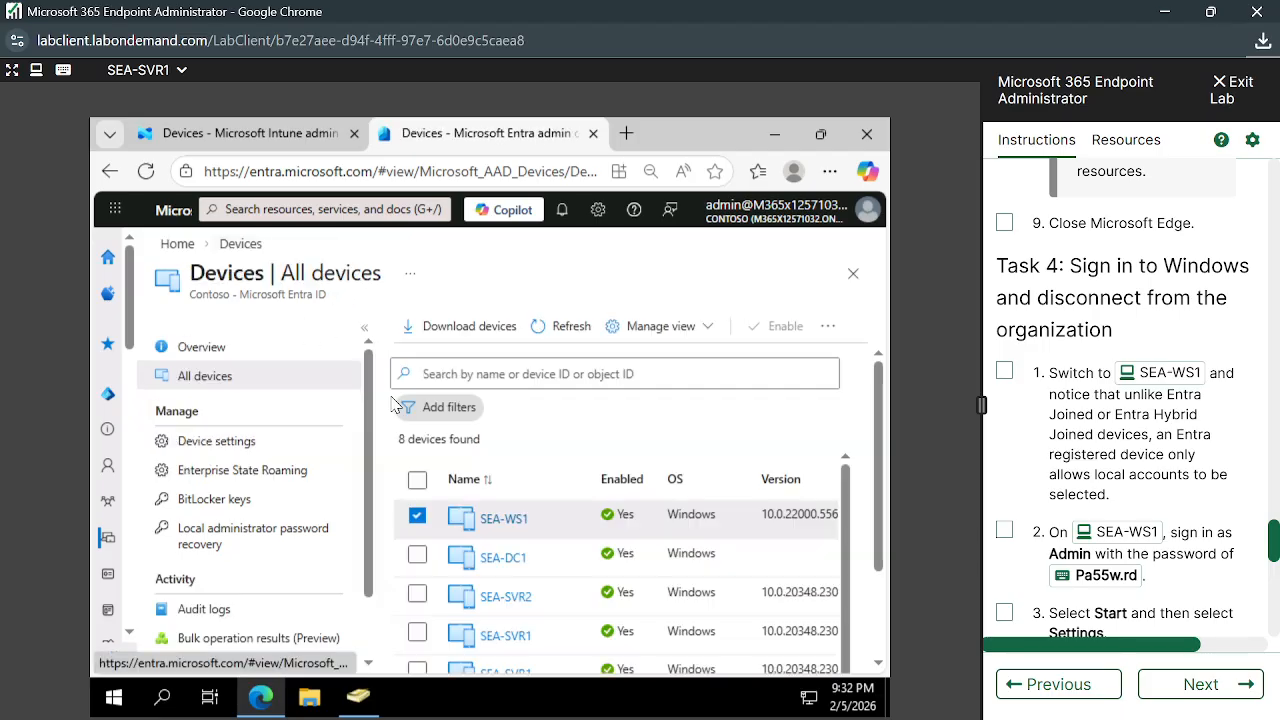
Reopen SEA-WS1's properties and highlight its MDM value of None
click(503, 520)
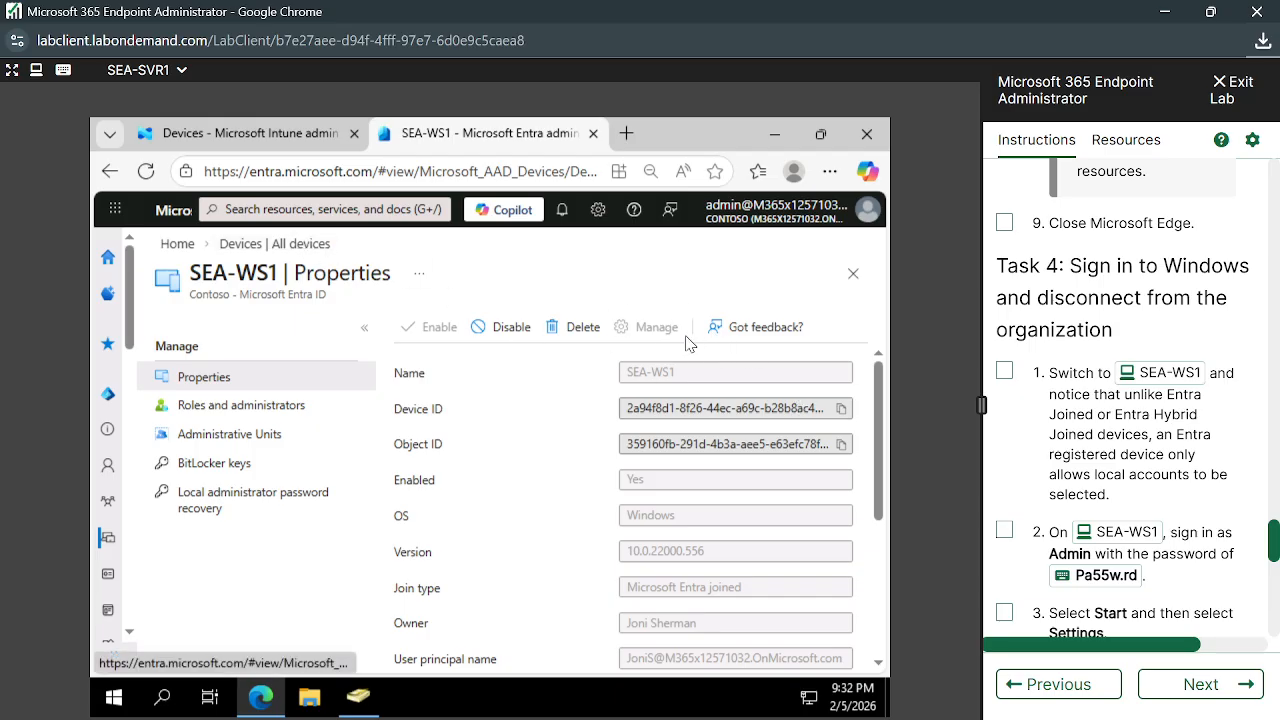
scroll(726, 560, down, 3)
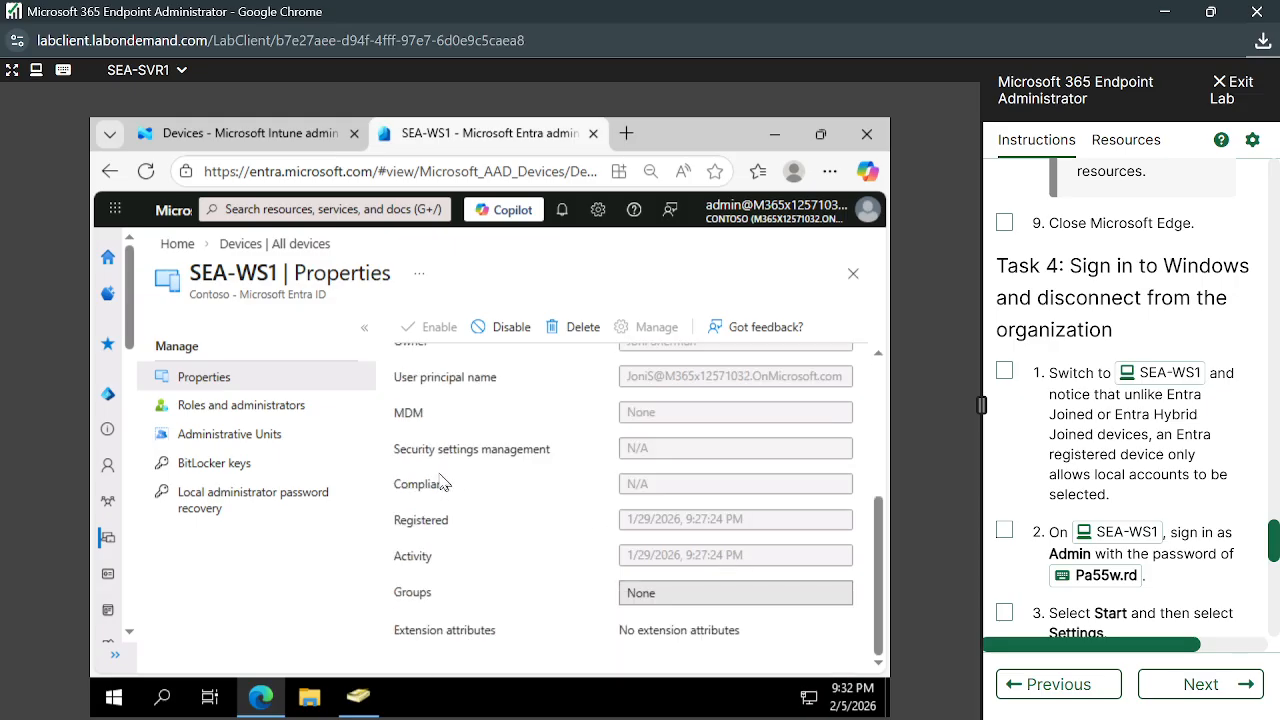
drag(668, 418, 621, 422)
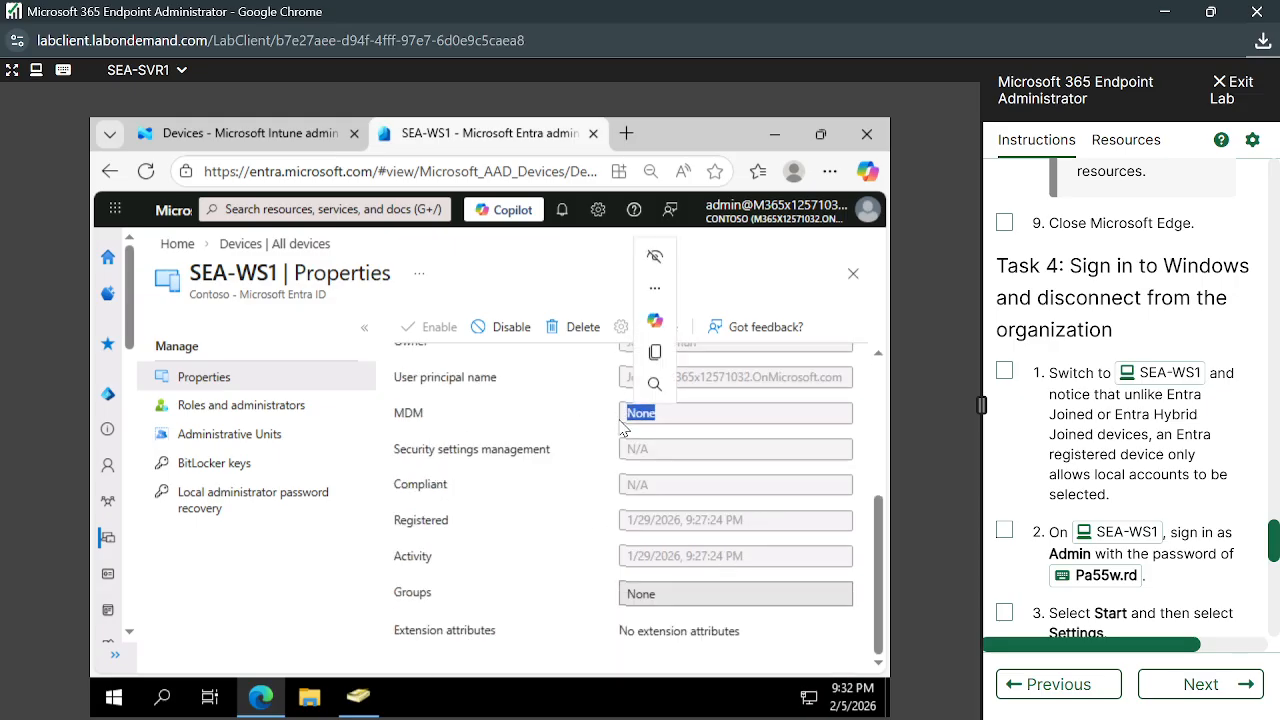
scroll(622, 428, up, 5)
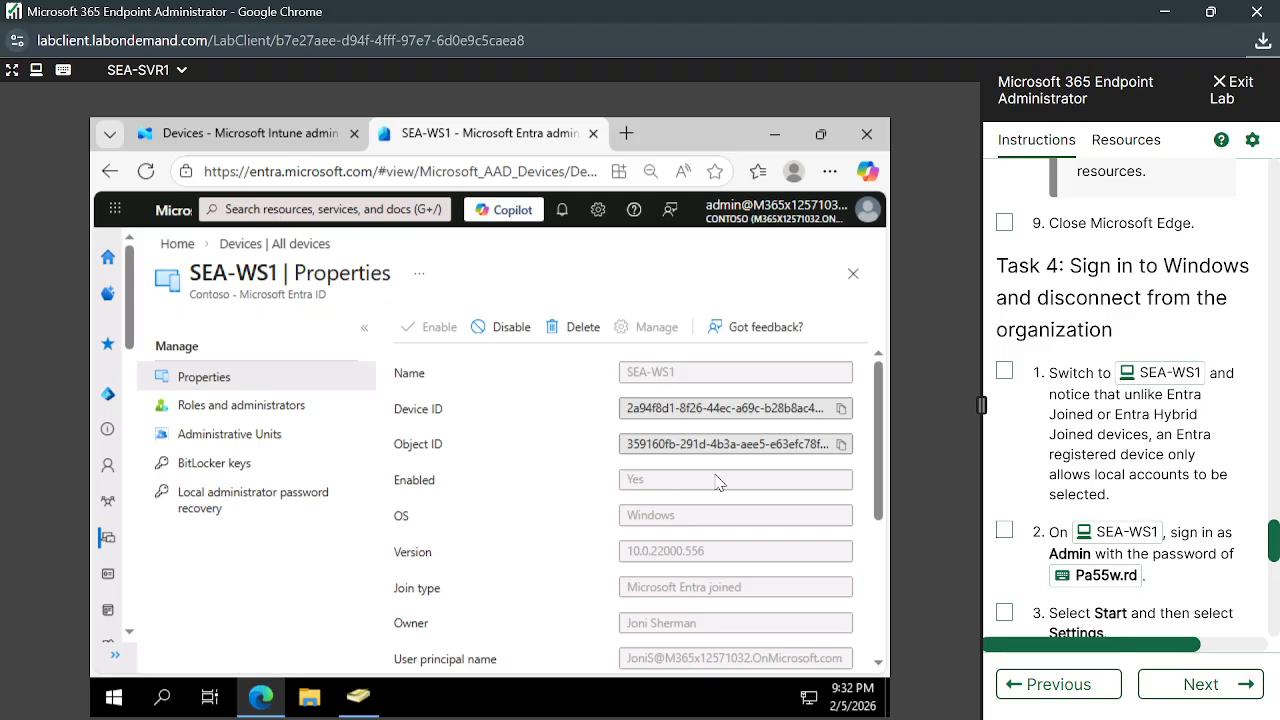
Return to All devices and scroll to locate the SEA-SVR1 entries
click(300, 244)
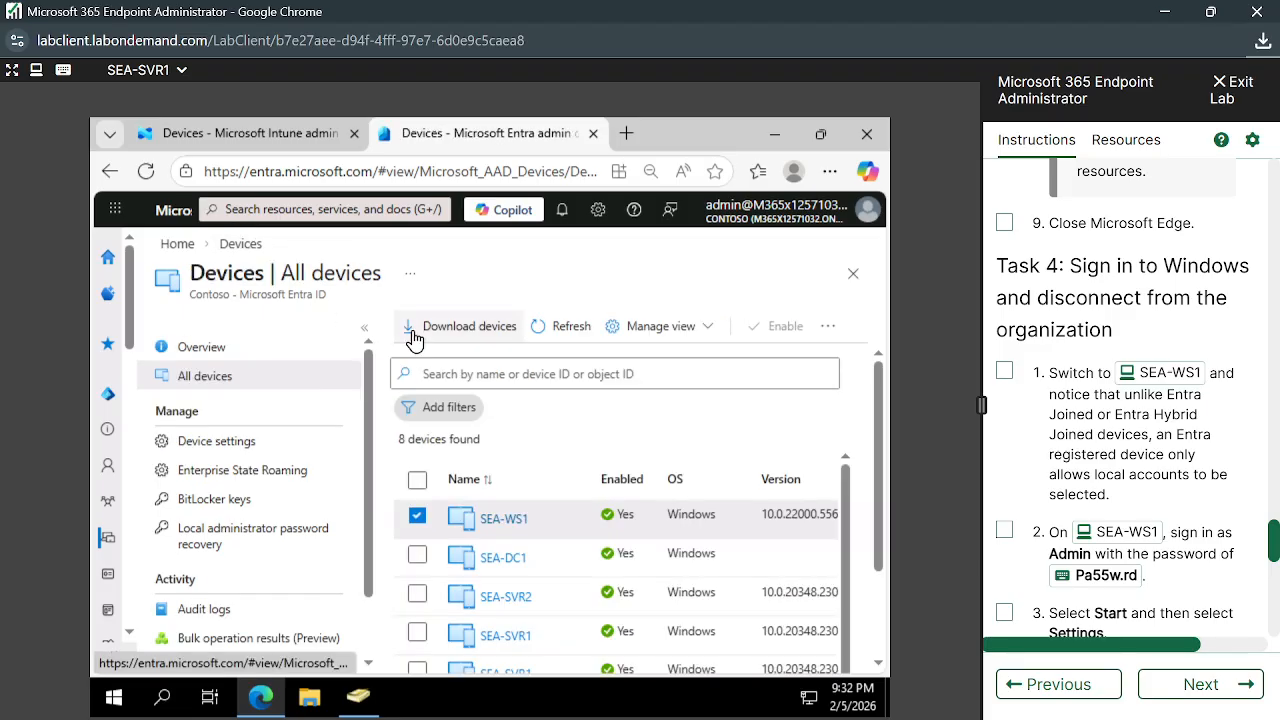
scroll(671, 530, down, 1)
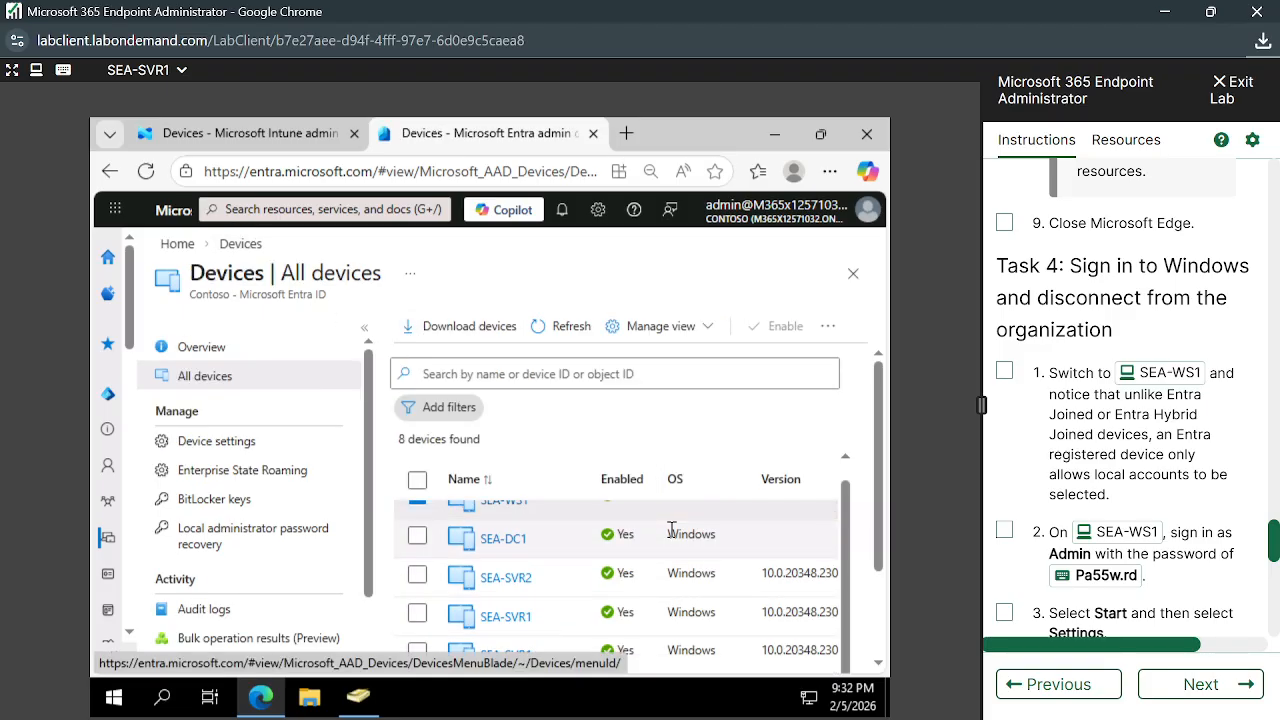
scroll(671, 530, up, 1)
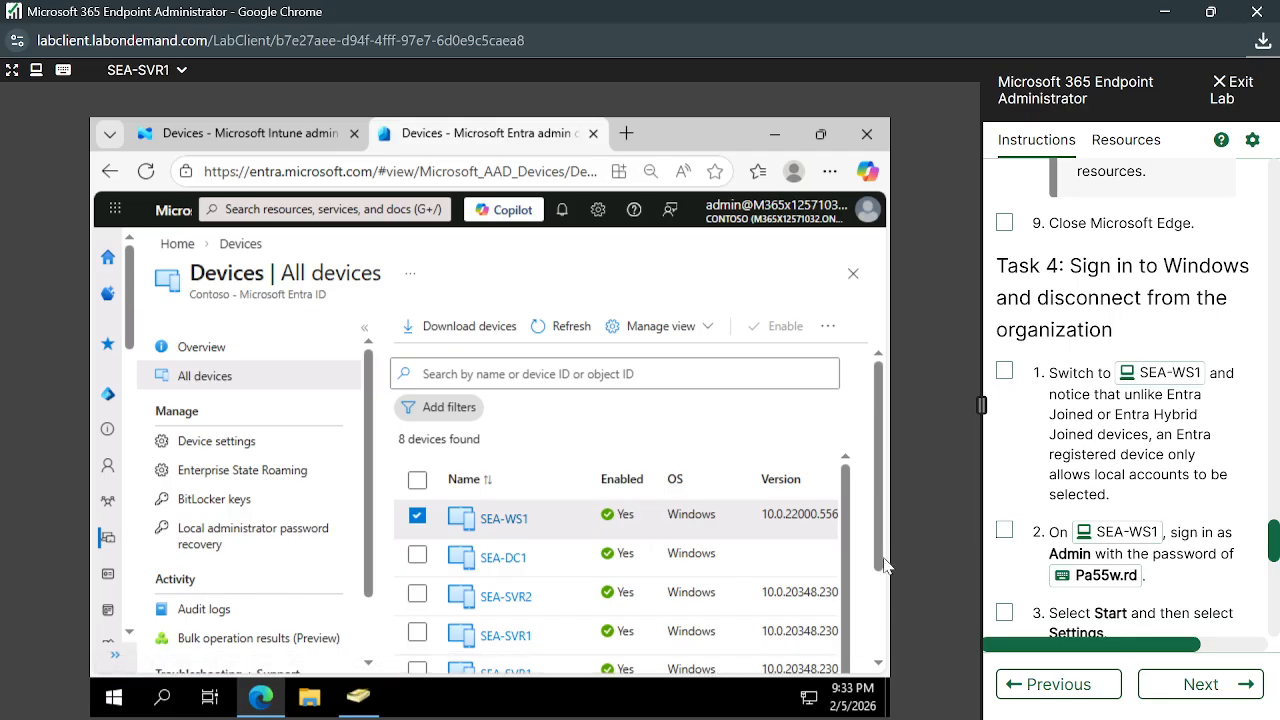
drag(884, 566, 885, 675)
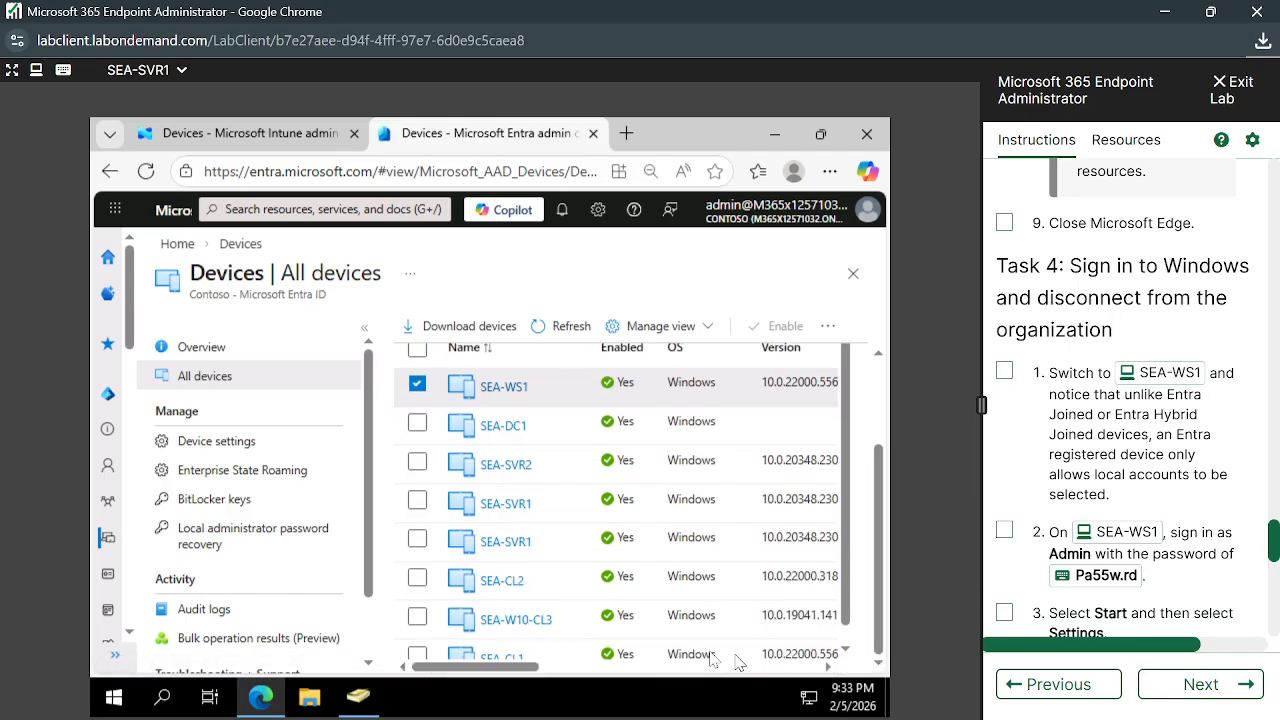
drag(507, 677, 464, 690)
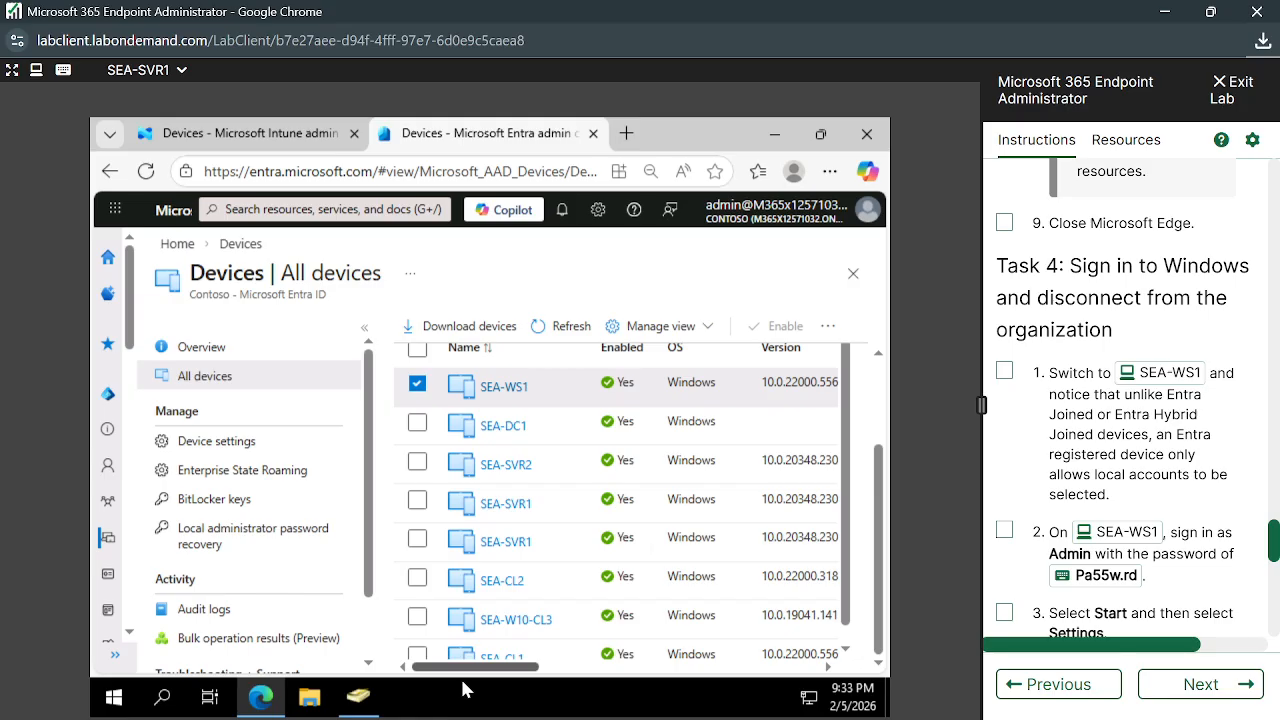
Open the second SEA-SVR1 entry's properties, showing join type Microsoft Entra registered
click(505, 541)
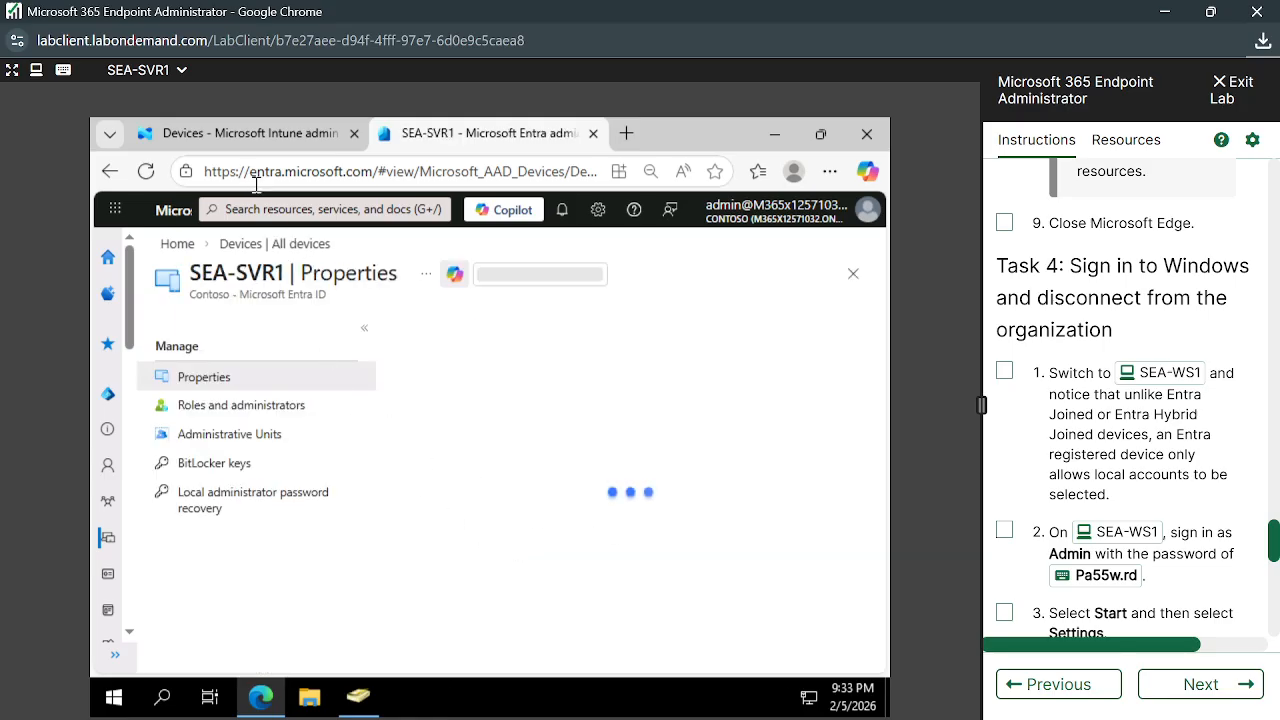
scroll(676, 566, down, 3)
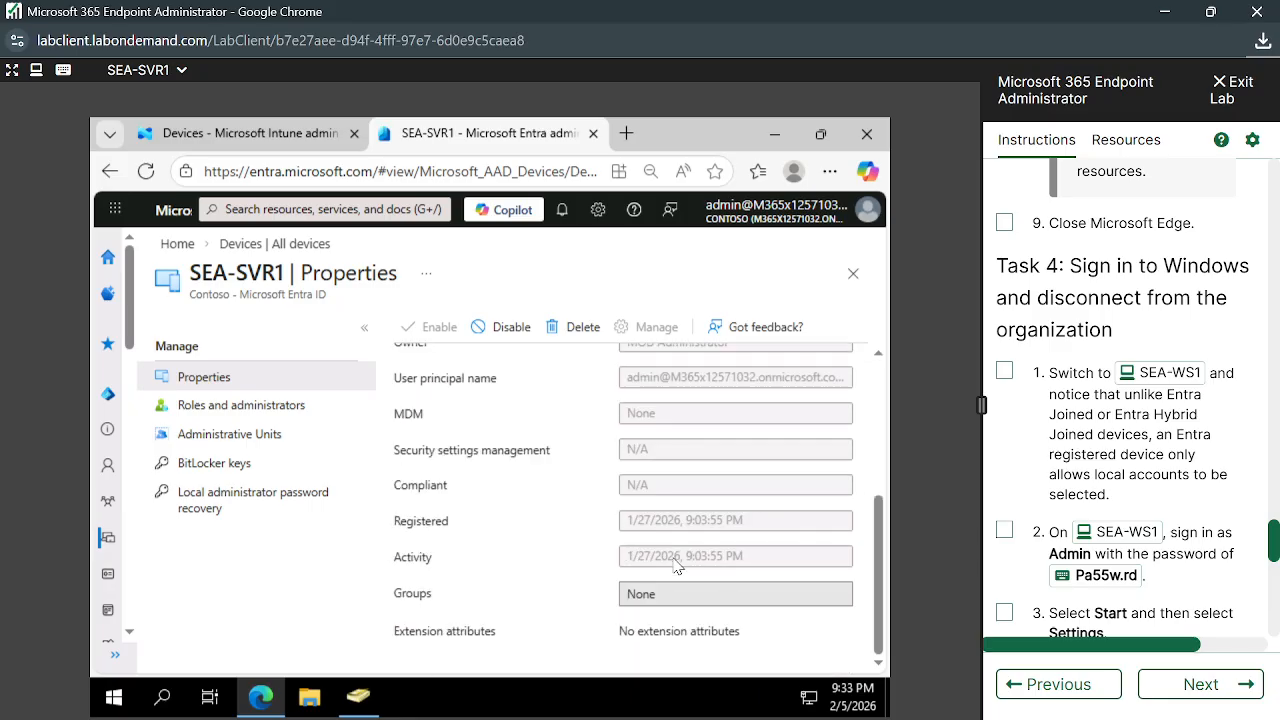
scroll(698, 467, up, 3)
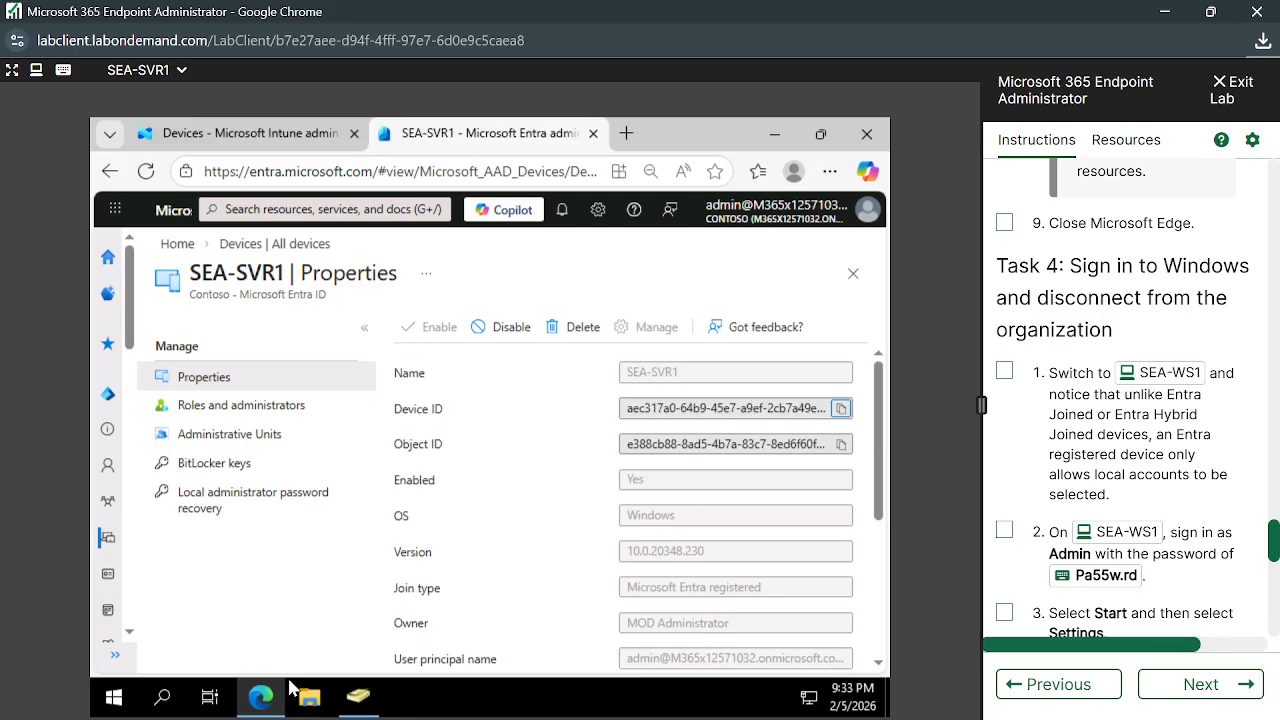
click(110, 697)
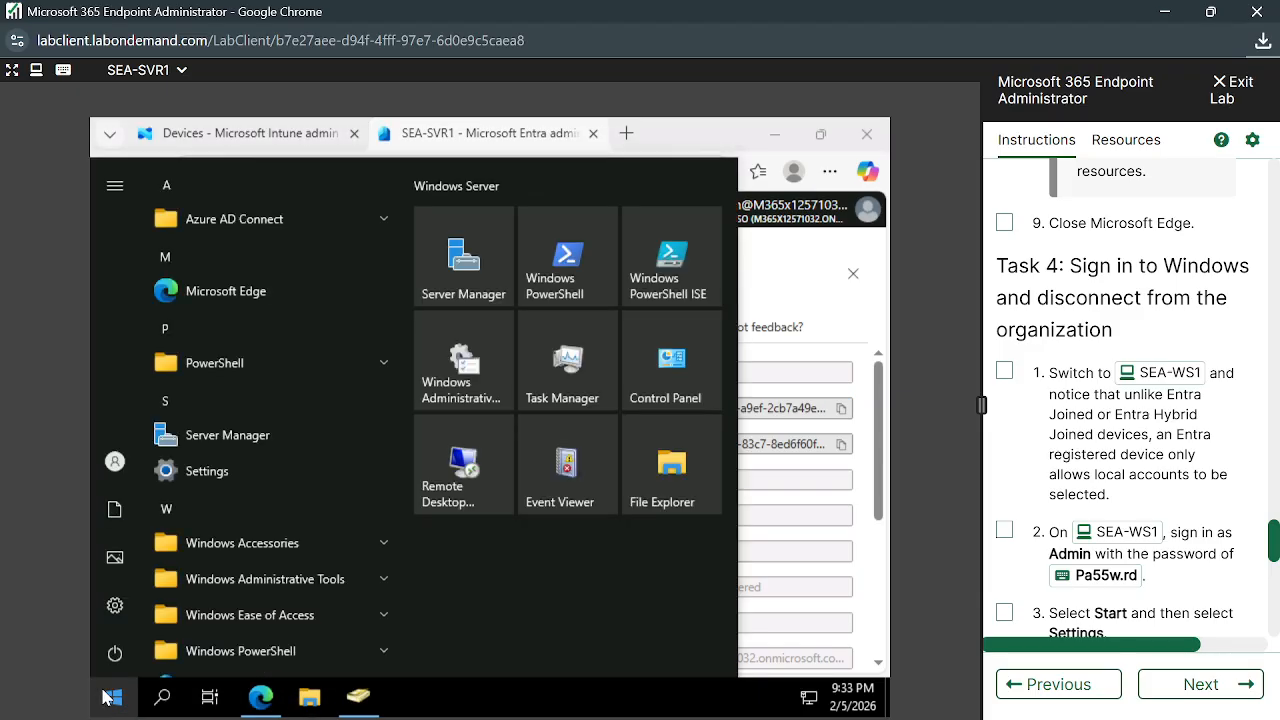
Search 'work' to open Work or school users settings, browse sign-in options and Your info, then close Settings
text(work)
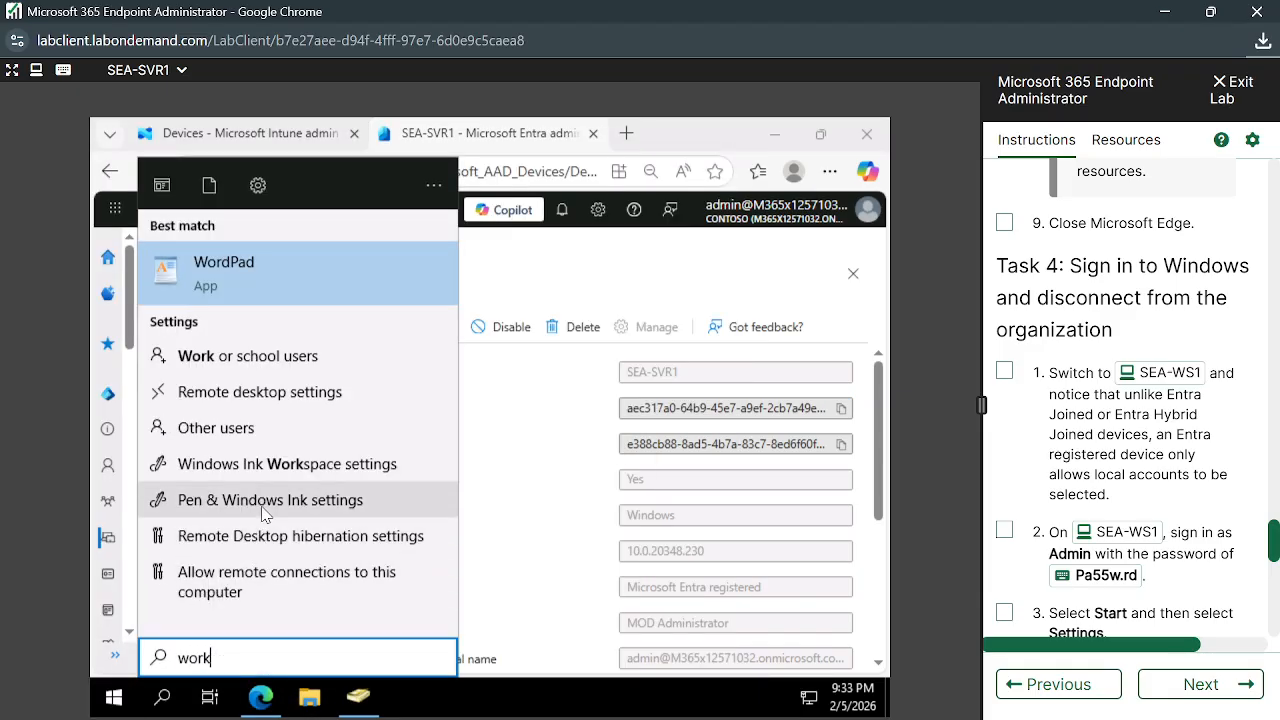
click(292, 366)
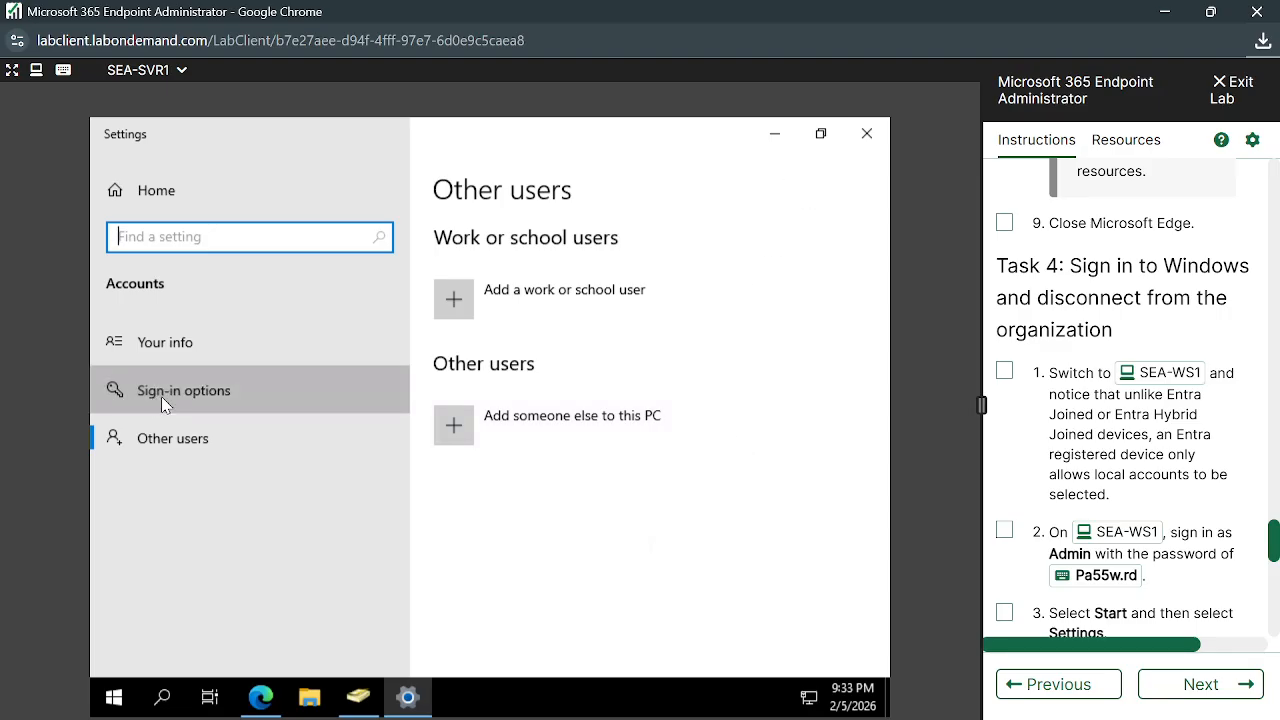
click(392, 394)
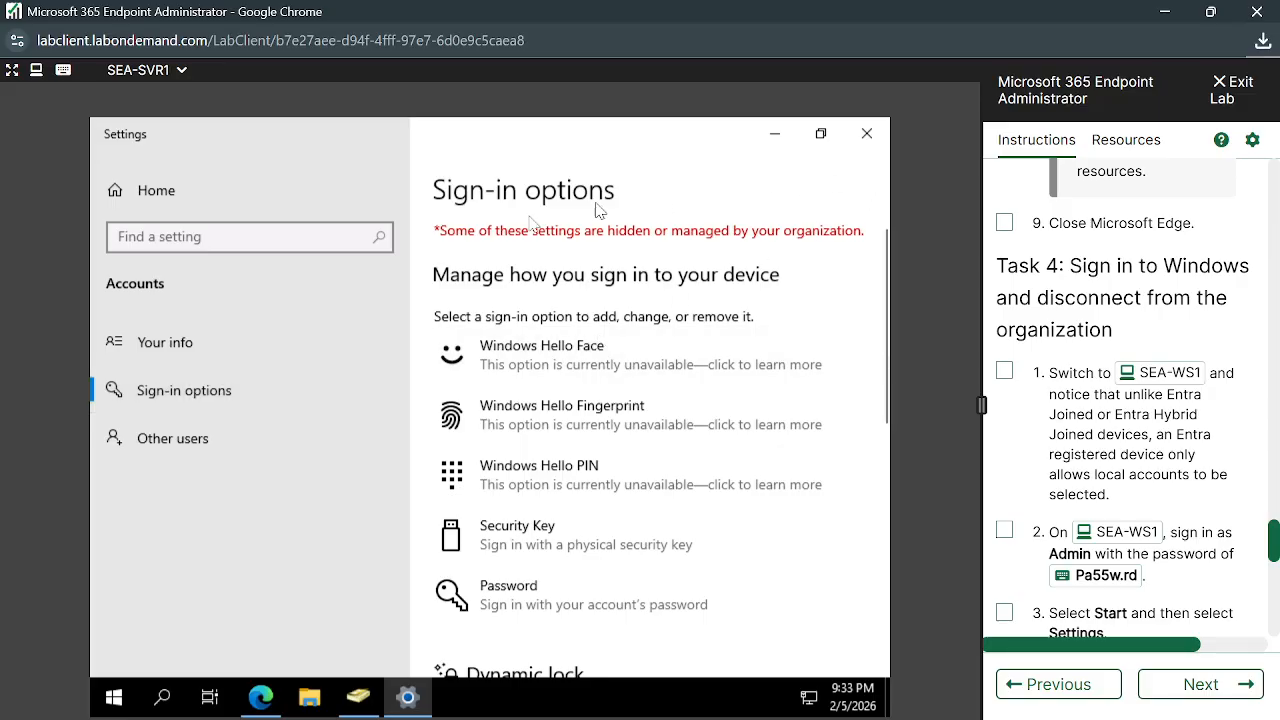
click(192, 362)
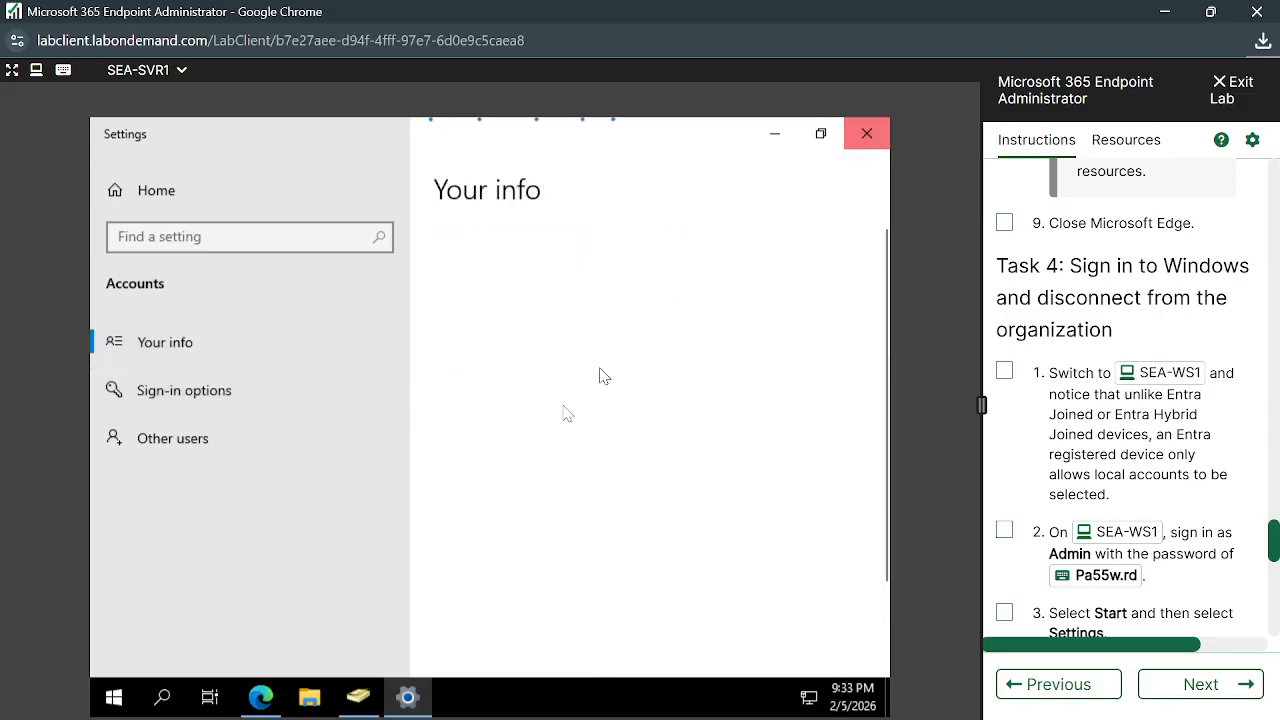
click(866, 133)
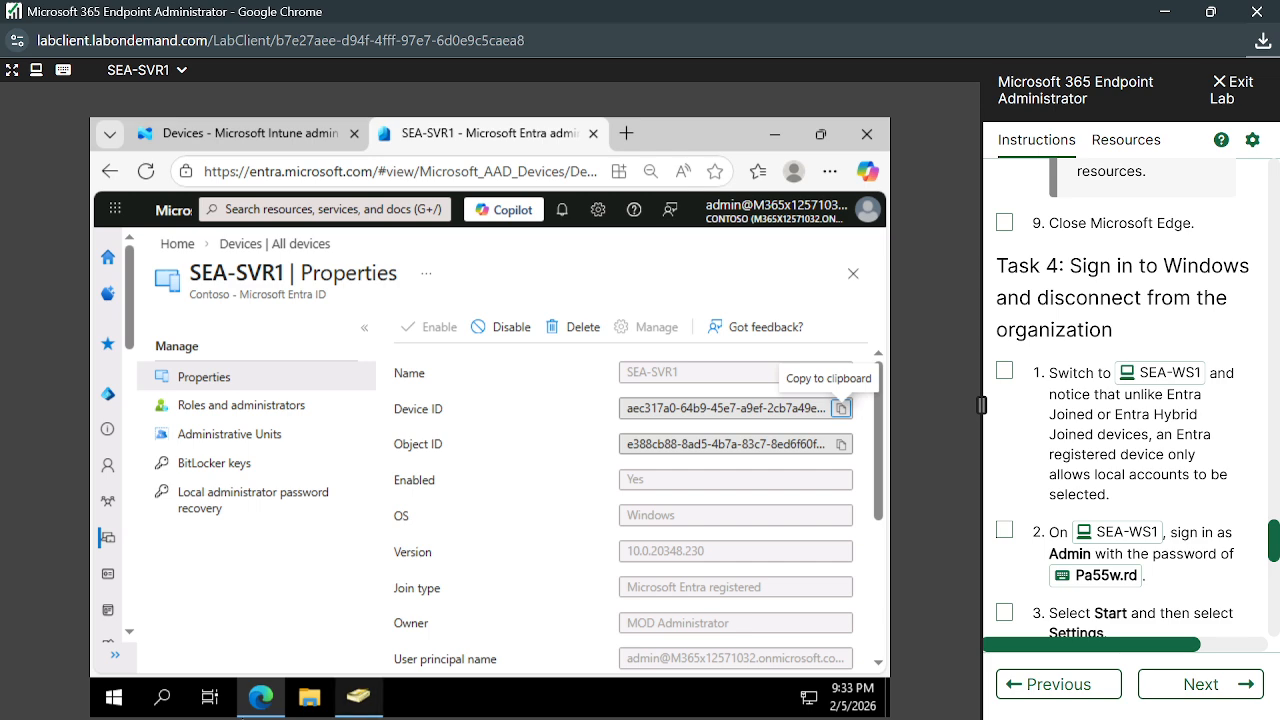
Search 'wor' again and reopen the Work or school users settings on SEA-SVR1
click(114, 700)
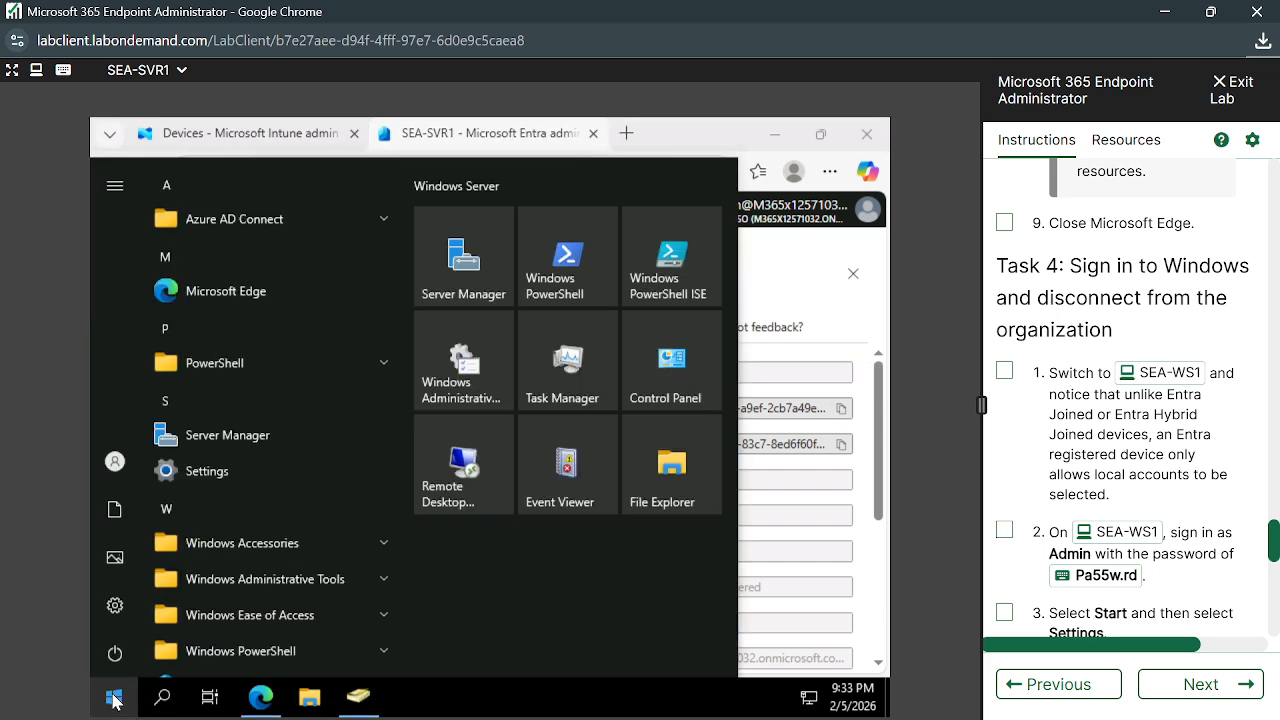
text(wor)
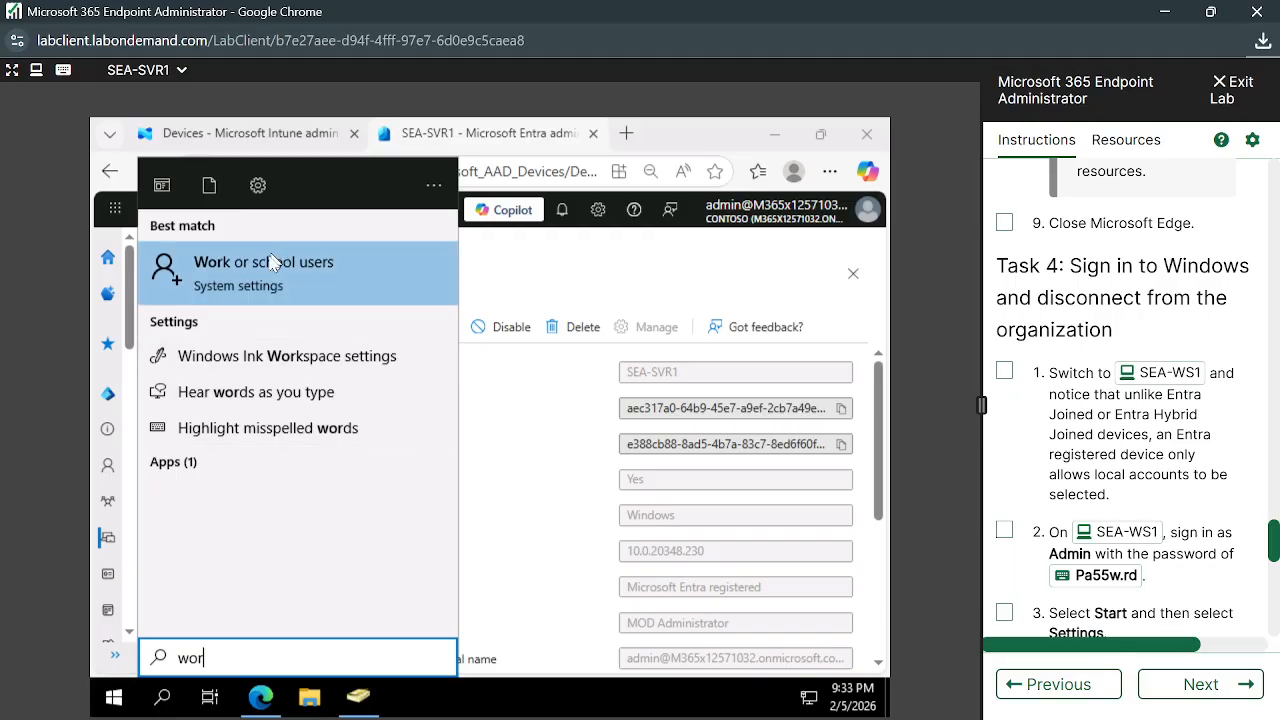
click(270, 262)
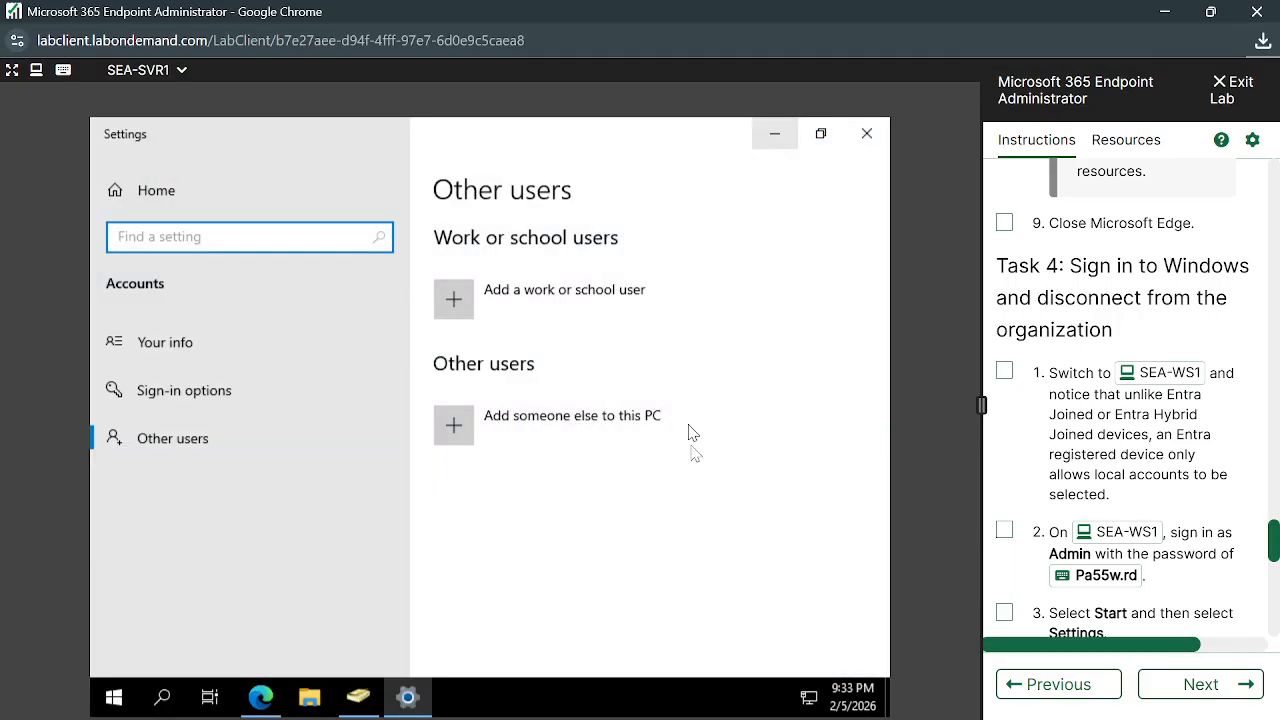
scroll(622, 516, down, 2)
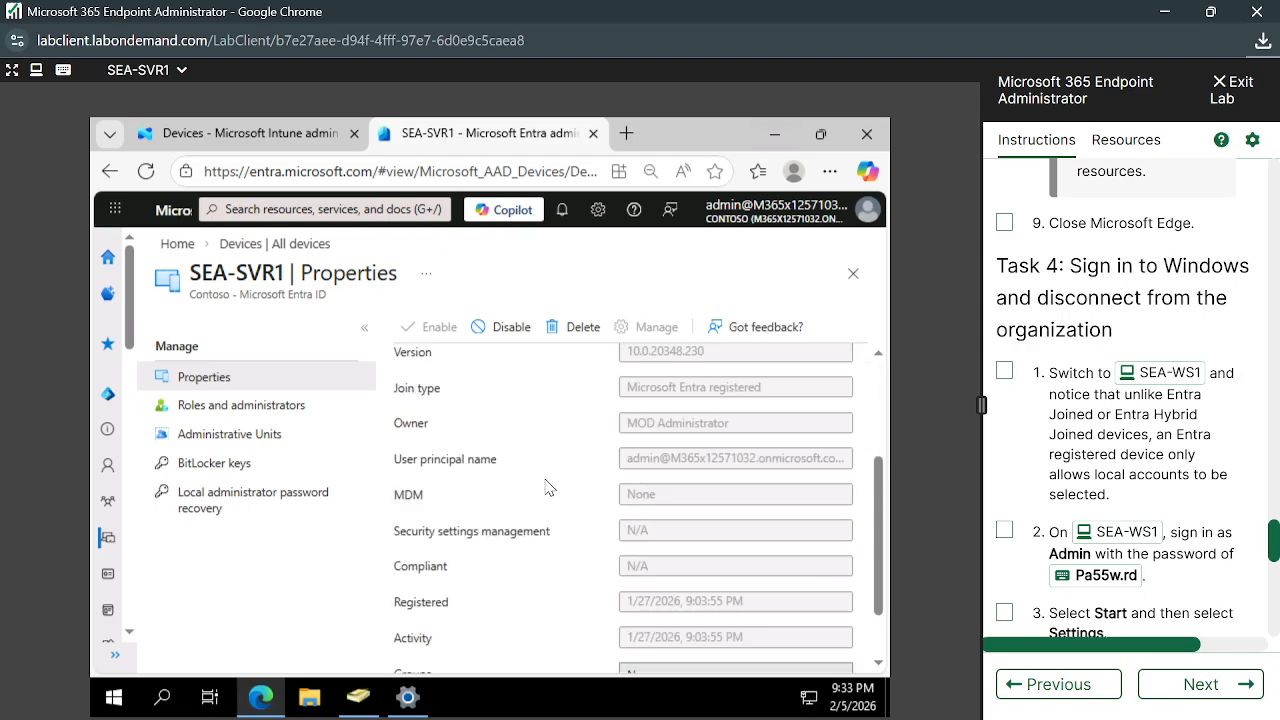
scroll(547, 487, up, 2)
scroll(630, 521, down, 3)
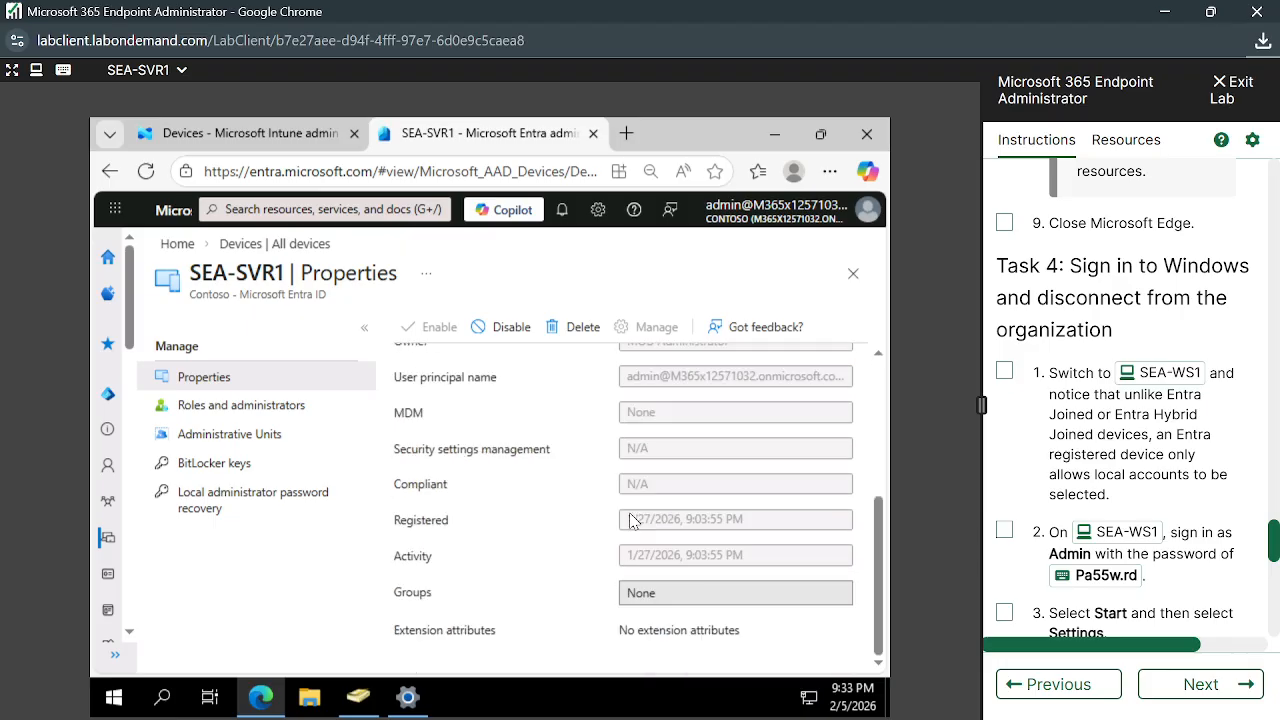
scroll(630, 521, up, 3)
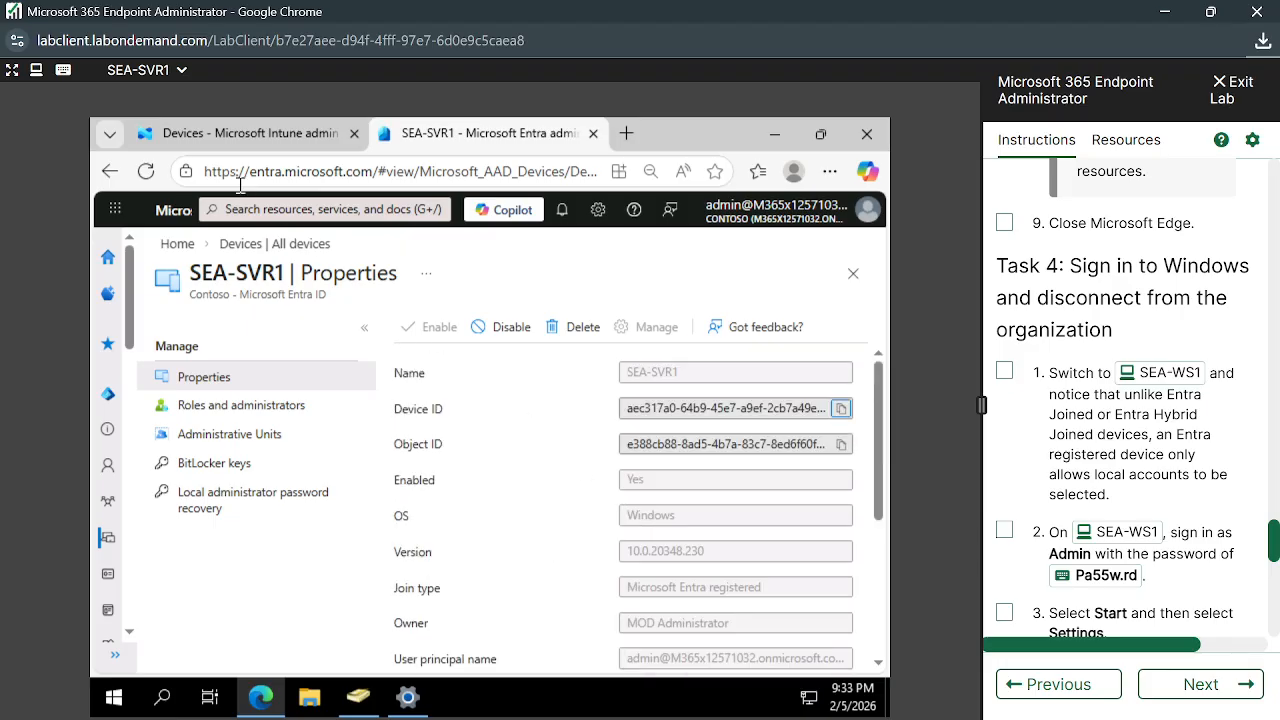
Refresh All devices and highlight SEA-SVR1's hybrid joined entry versus its registered entry
click(272, 244)
click(545, 328)
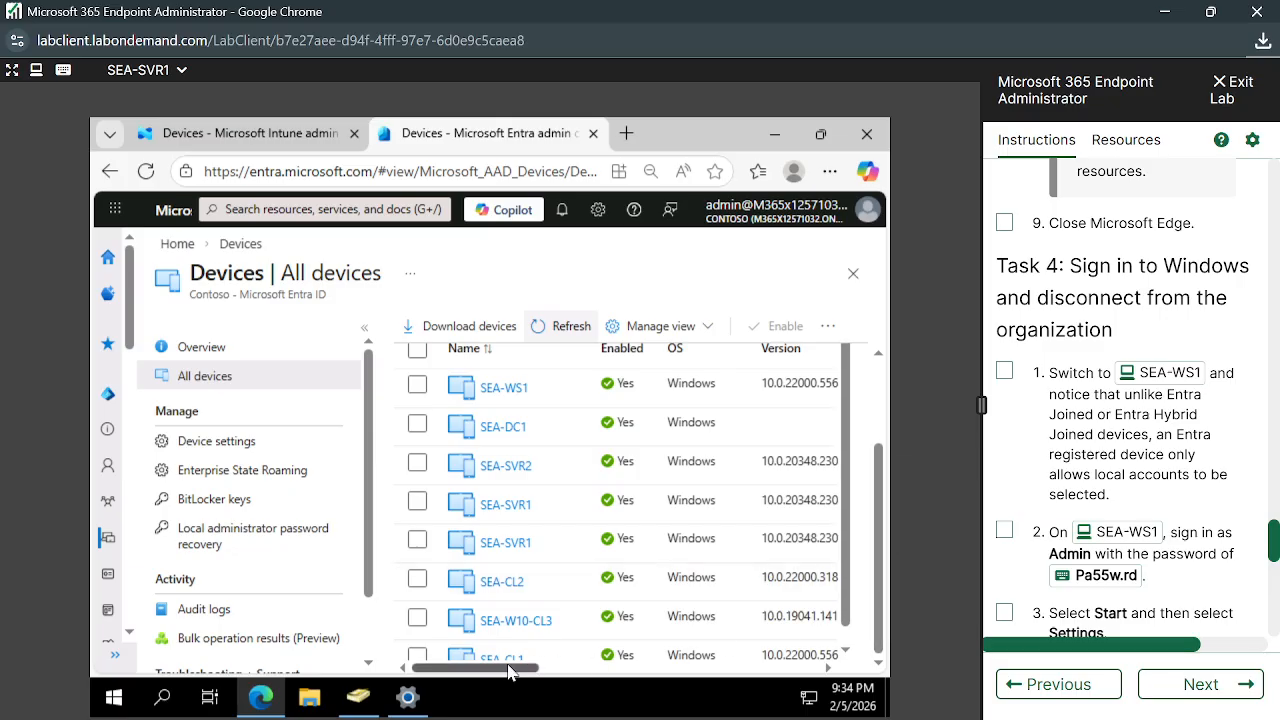
drag(508, 672, 644, 680)
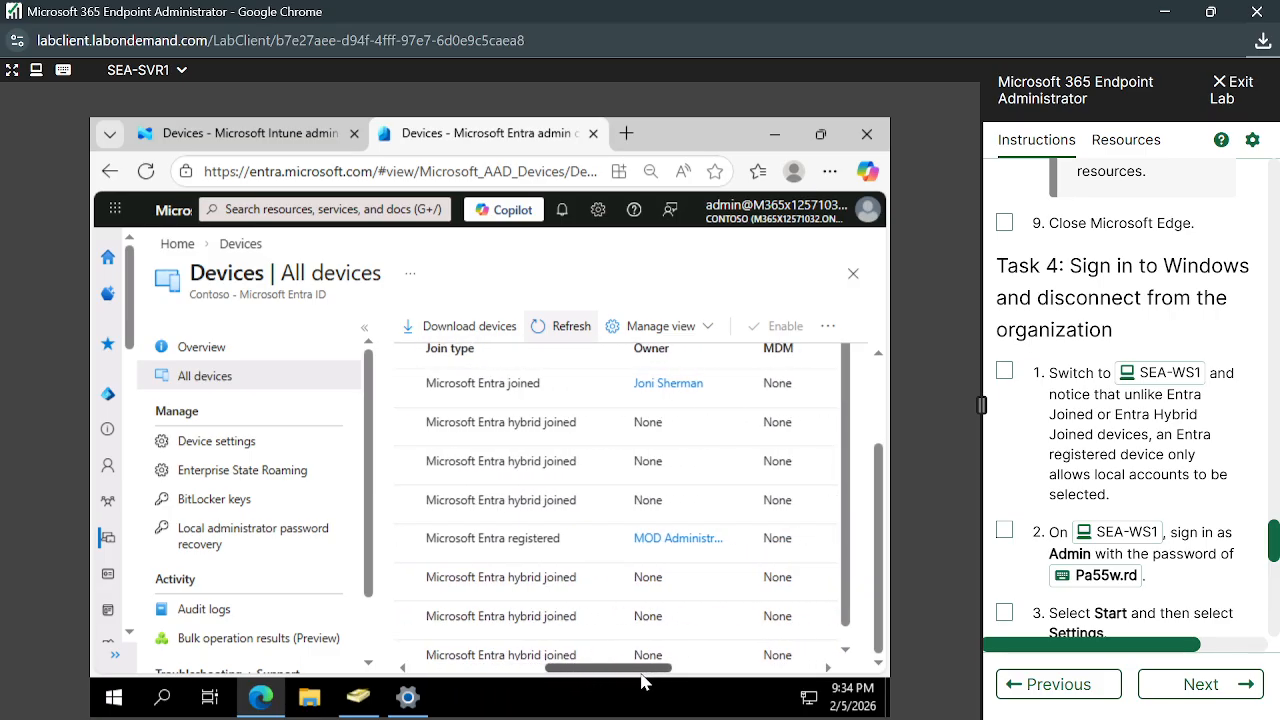
drag(429, 498, 578, 501)
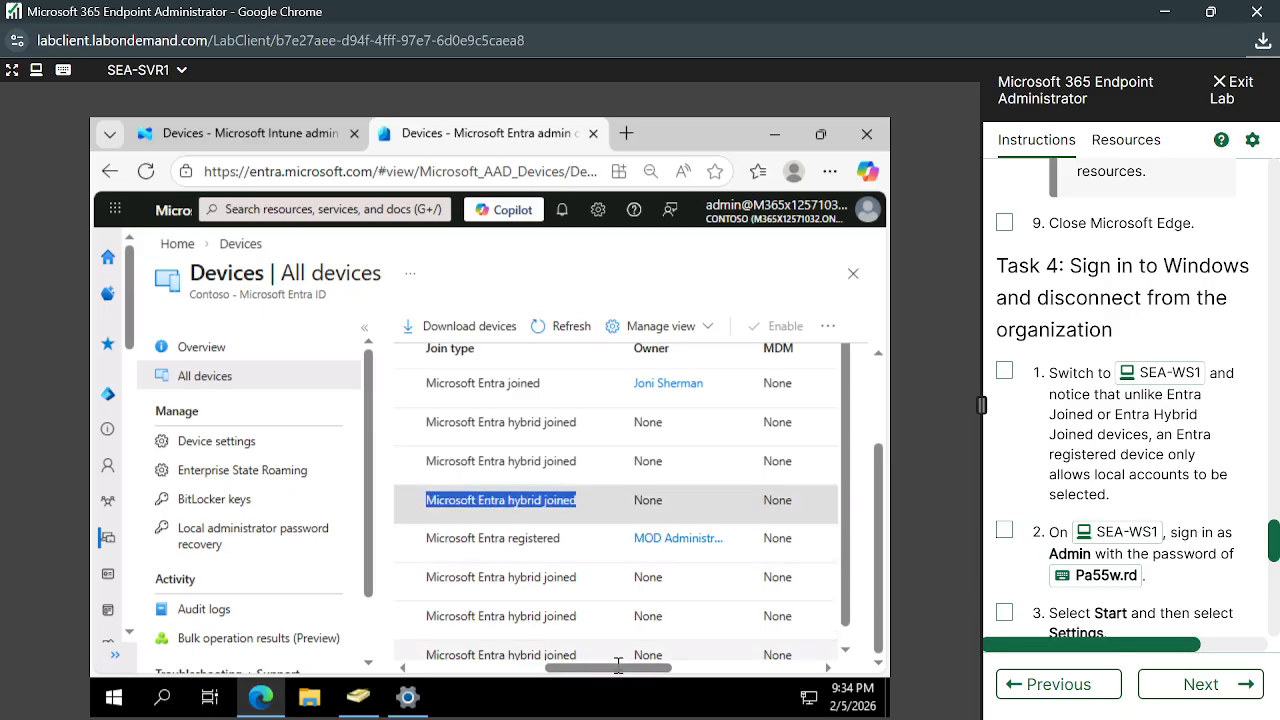
drag(605, 677, 553, 690)
drag(467, 533, 607, 539)
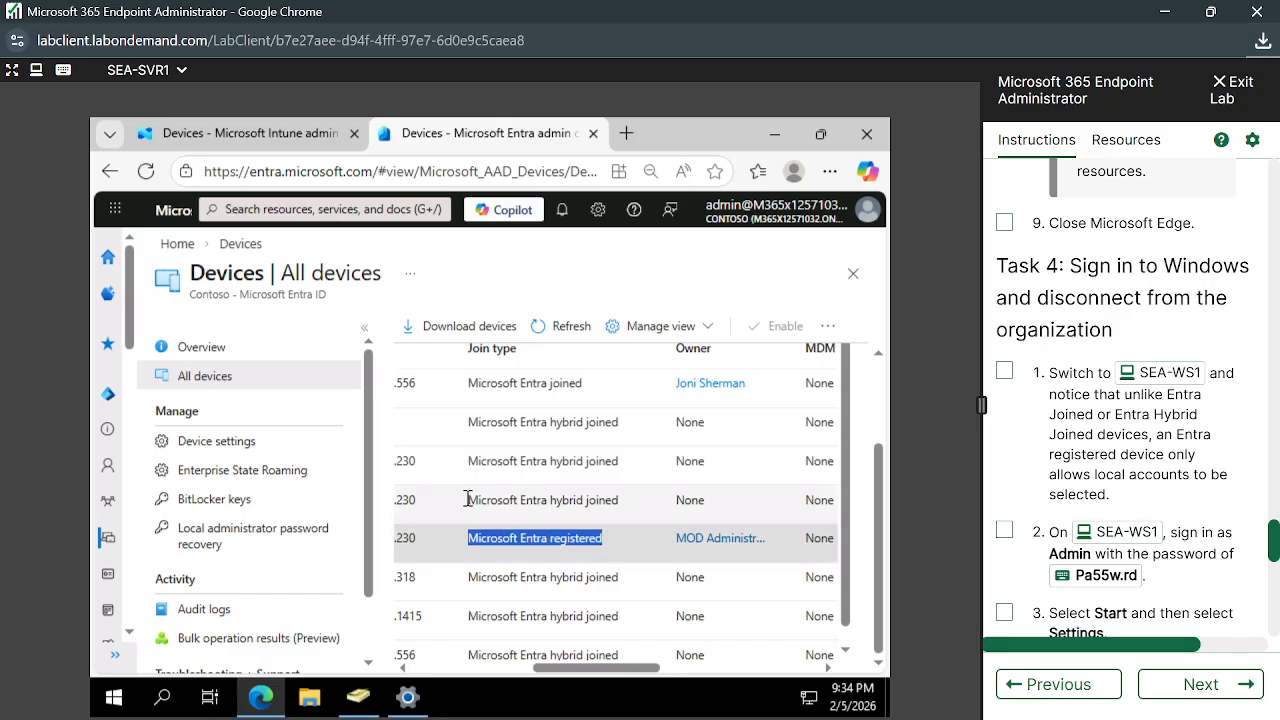
drag(467, 499, 620, 497)
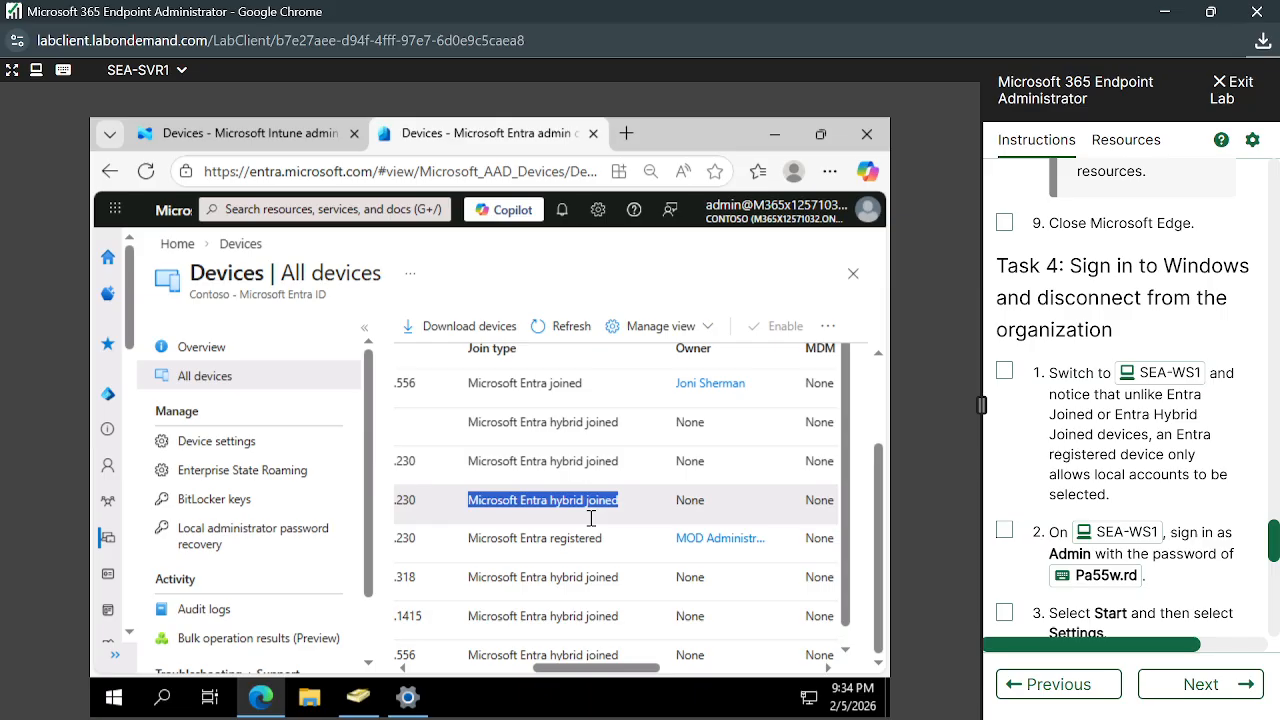
drag(565, 680, 442, 682)
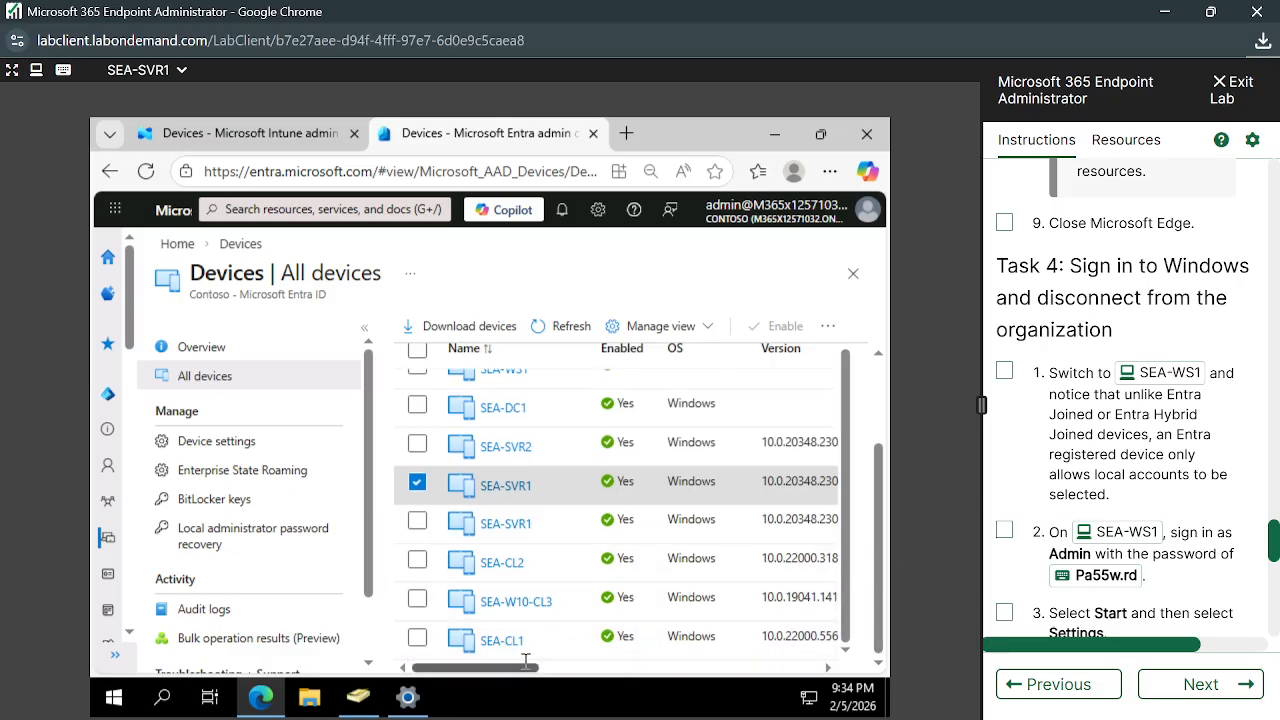
drag(517, 675, 630, 680)
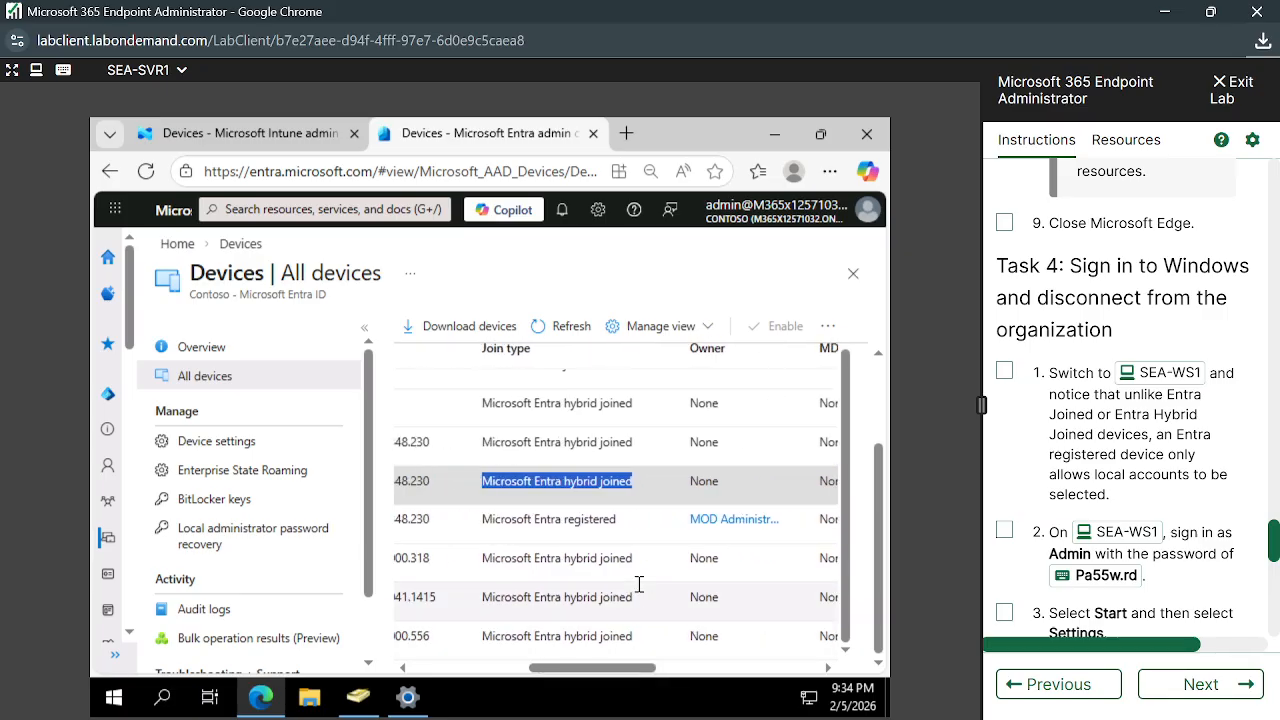
scroll(639, 584, up, 5)
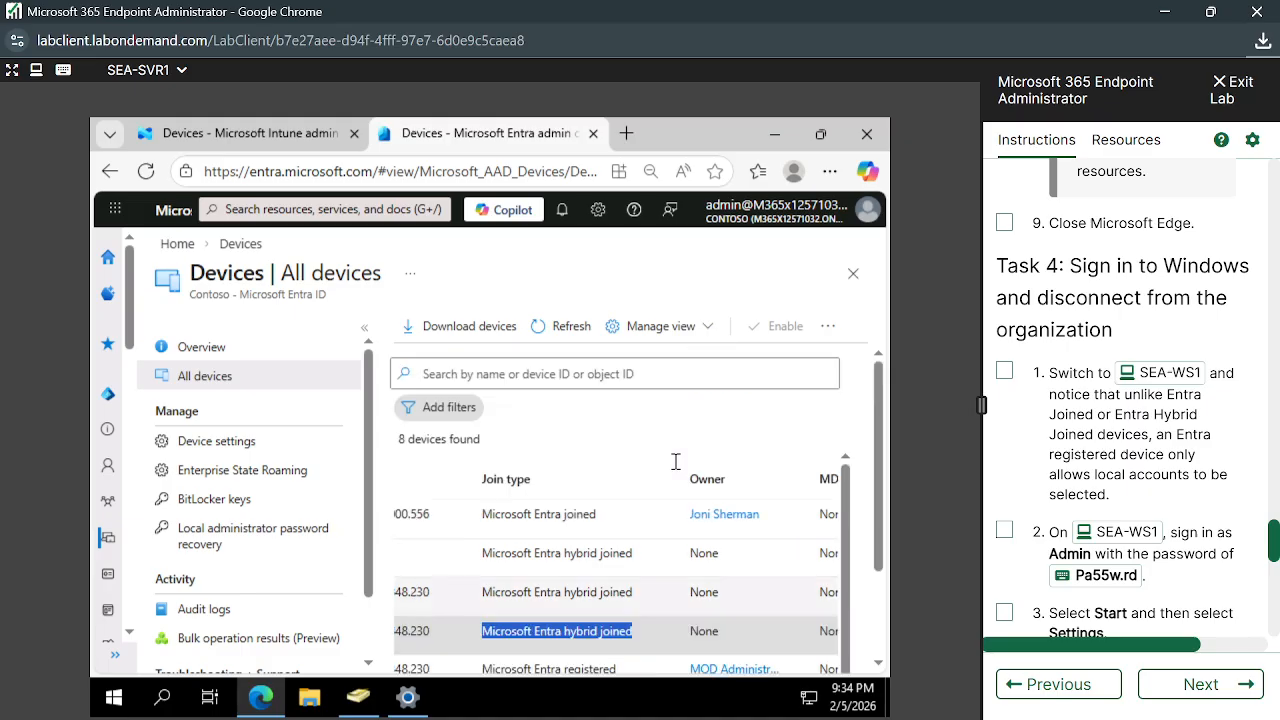
Switch the lab view to SEA-WS3 and show the Resources pane with its credentials
click(180, 72)
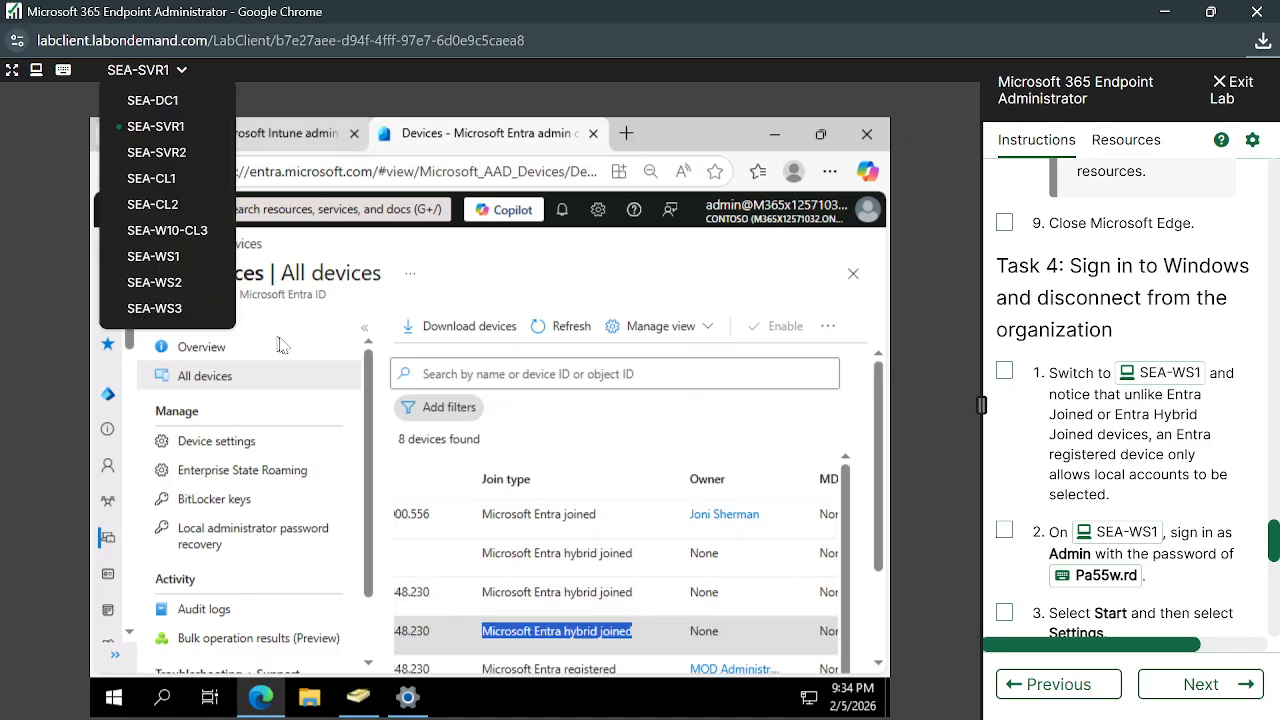
click(154, 309)
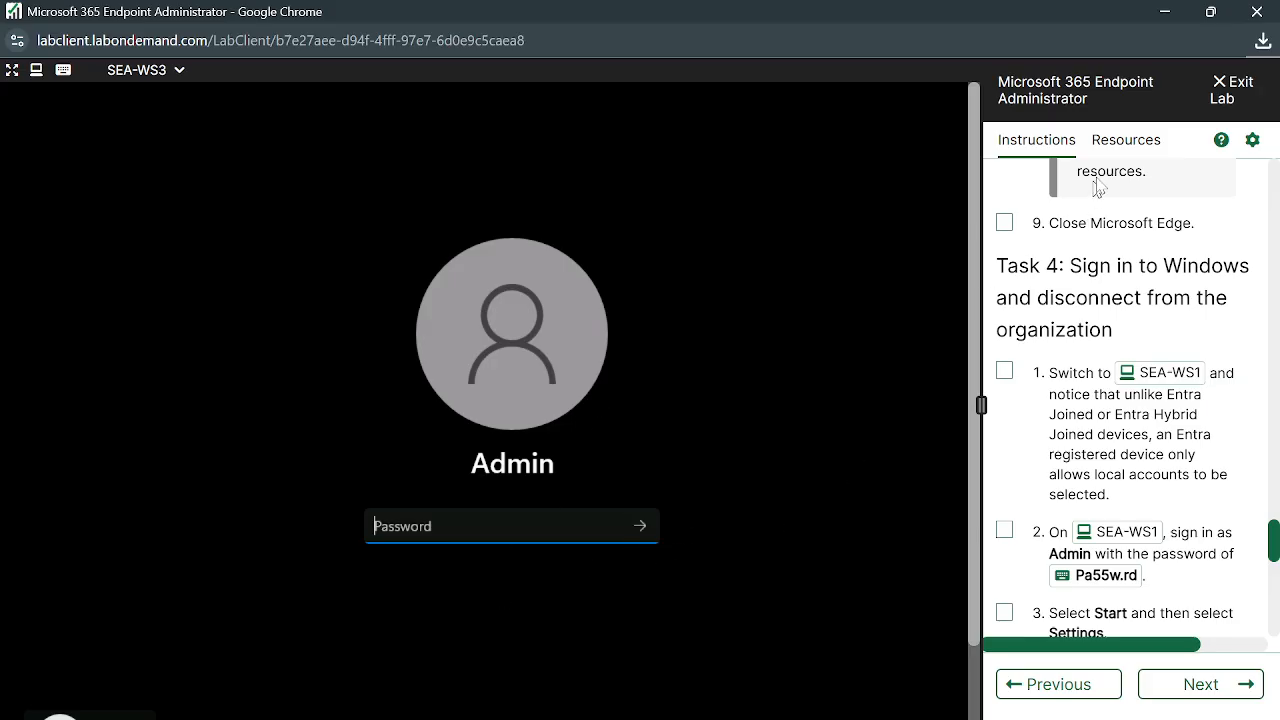
click(1116, 150)
click(1056, 150)
click(1130, 148)
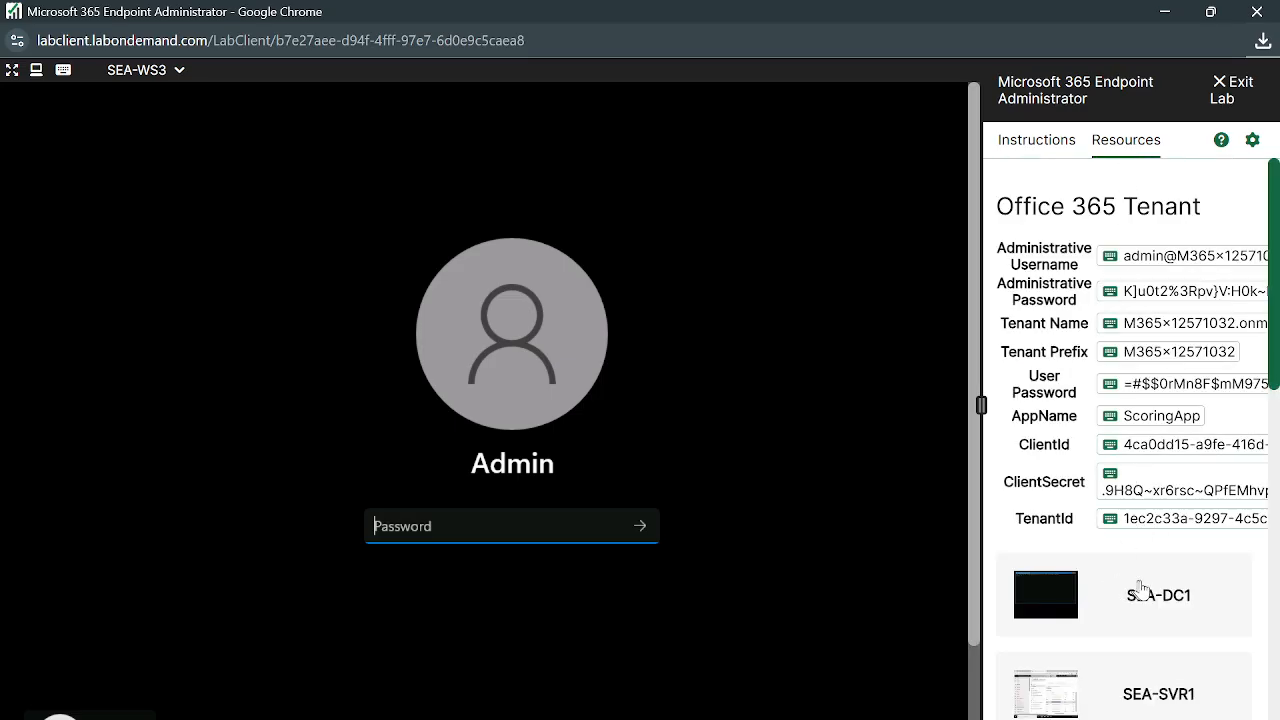
scroll(1142, 638, down, 6)
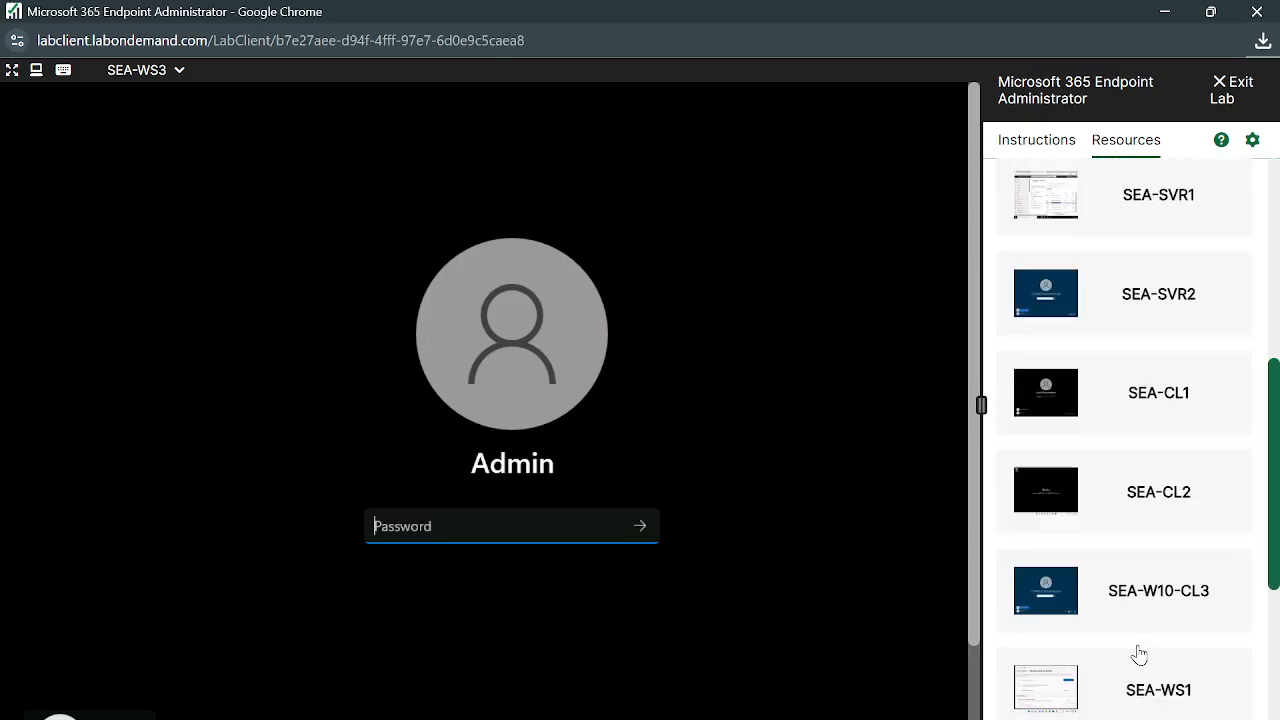
scroll(1175, 613, down, 5)
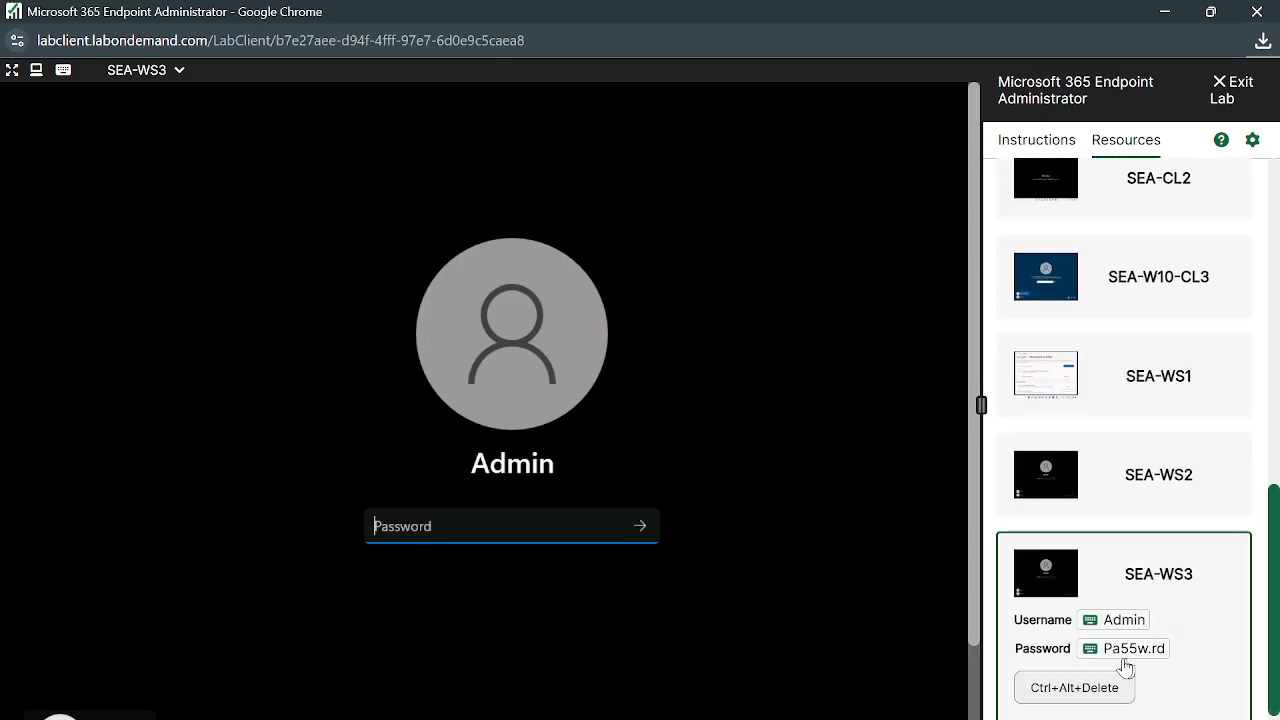
Sign in to SEA-WS3 as Admin using the password from Resources
click(1092, 650)
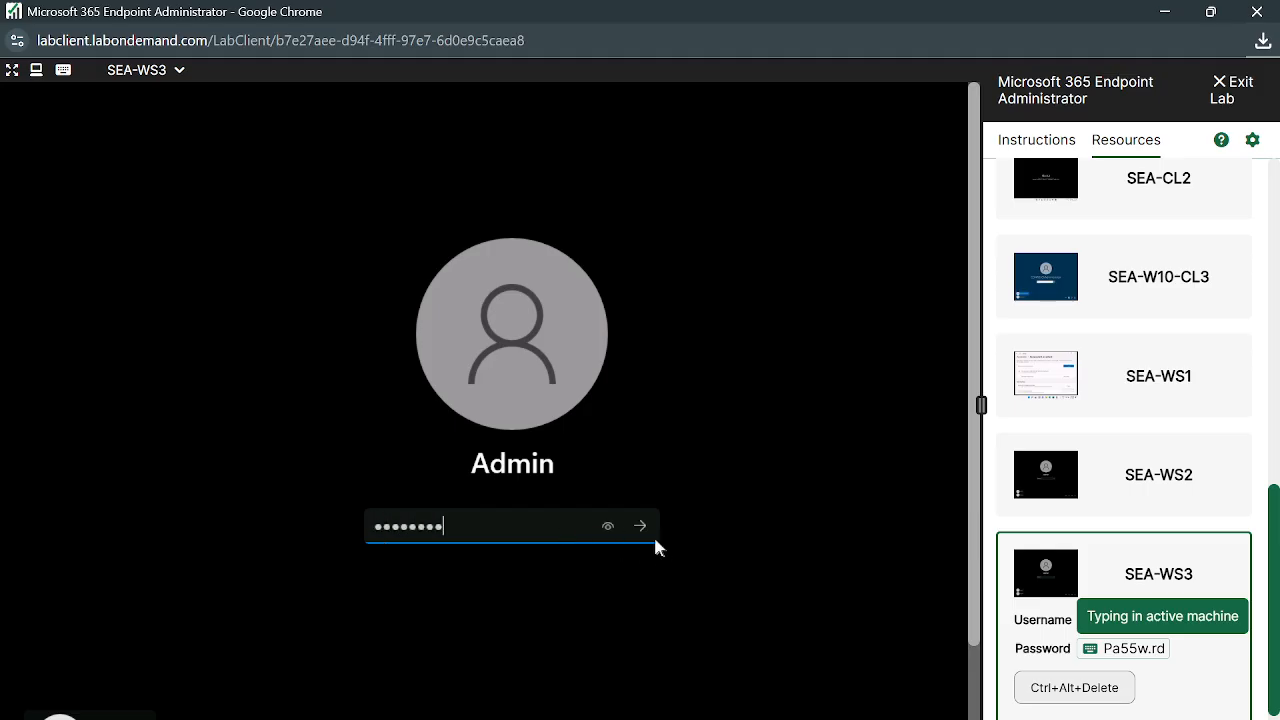
click(639, 530)
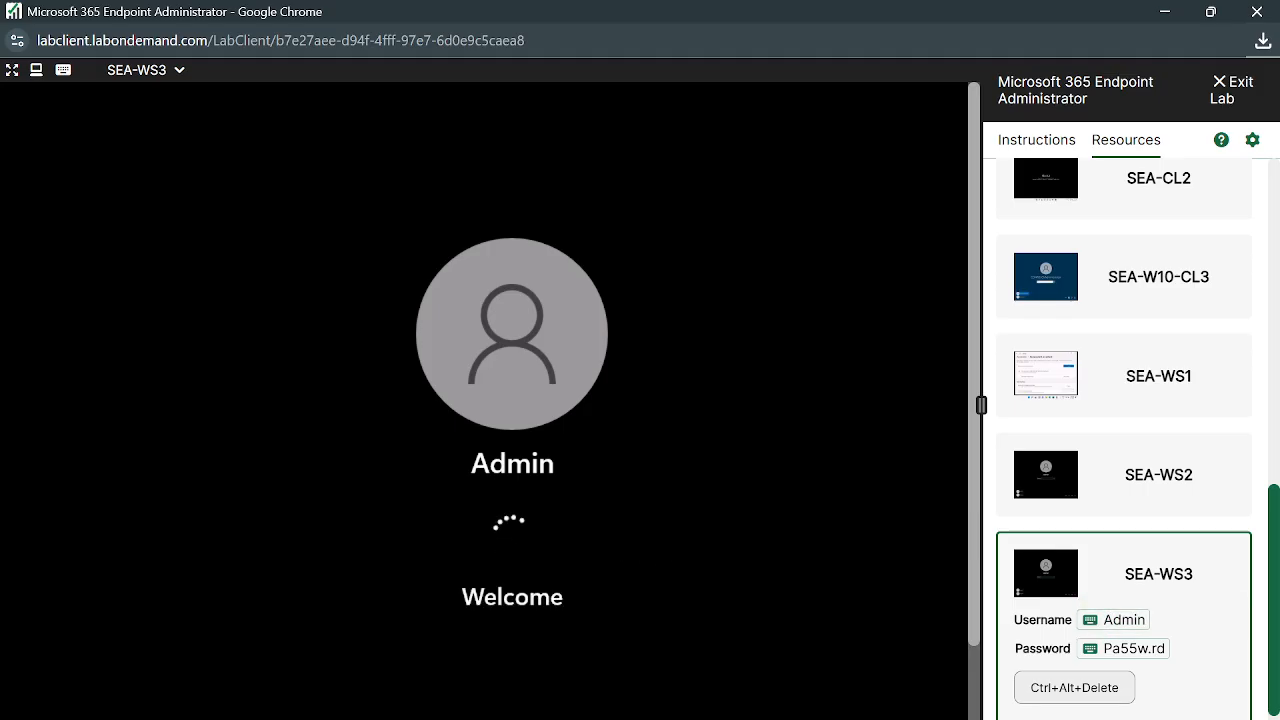
scroll(1109, 322, up, 8)
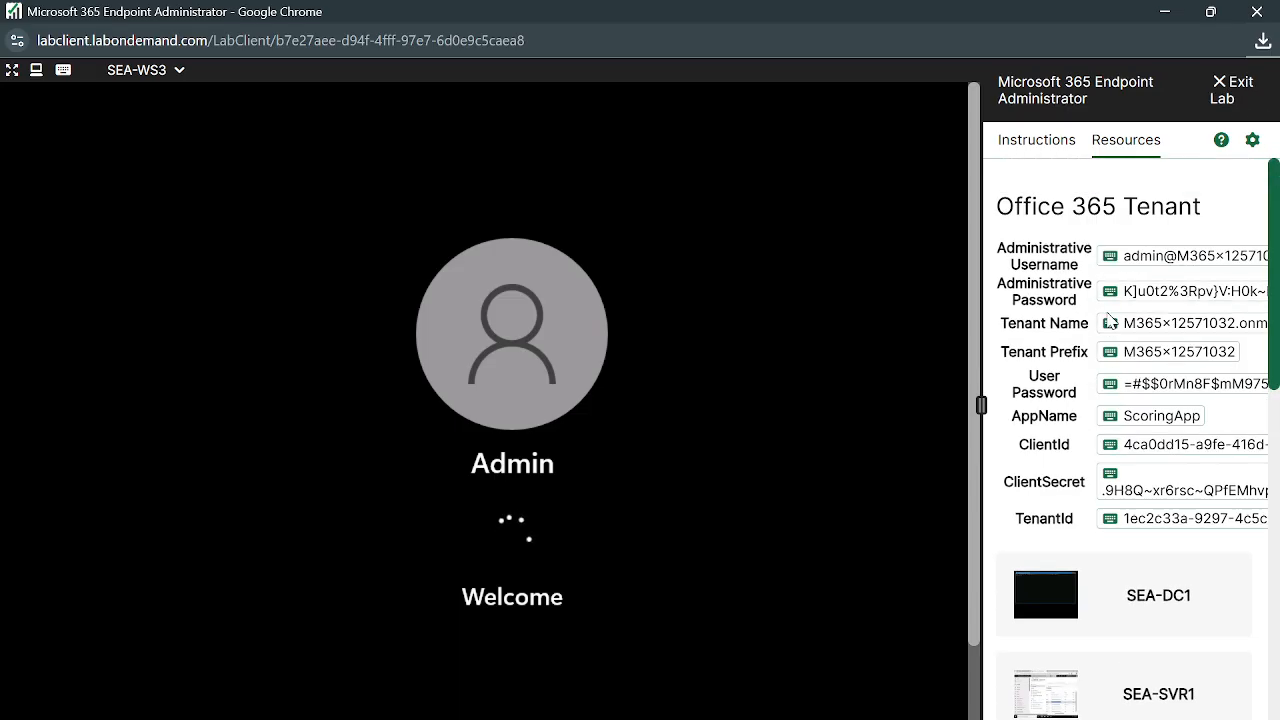
click(1042, 150)
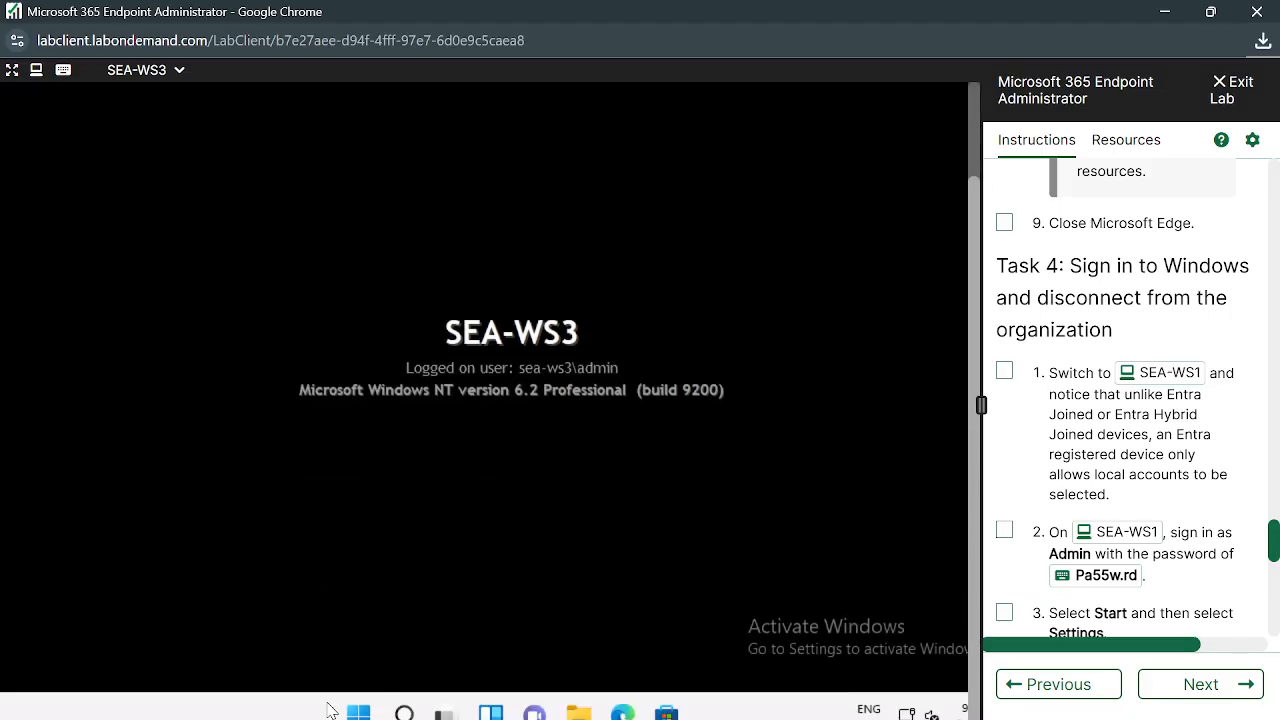
click(358, 712)
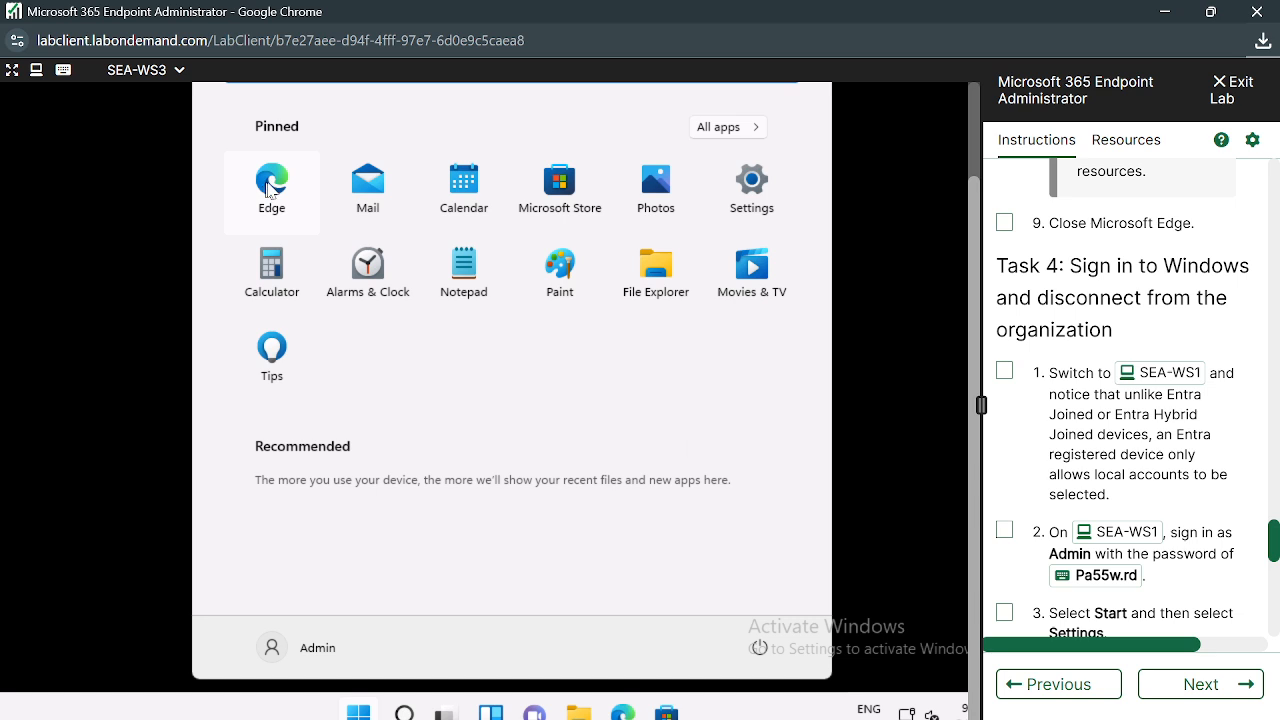
Search 'work or' from Start and open SEA-WS3's Access work or school settings to add an account
click(293, 208)
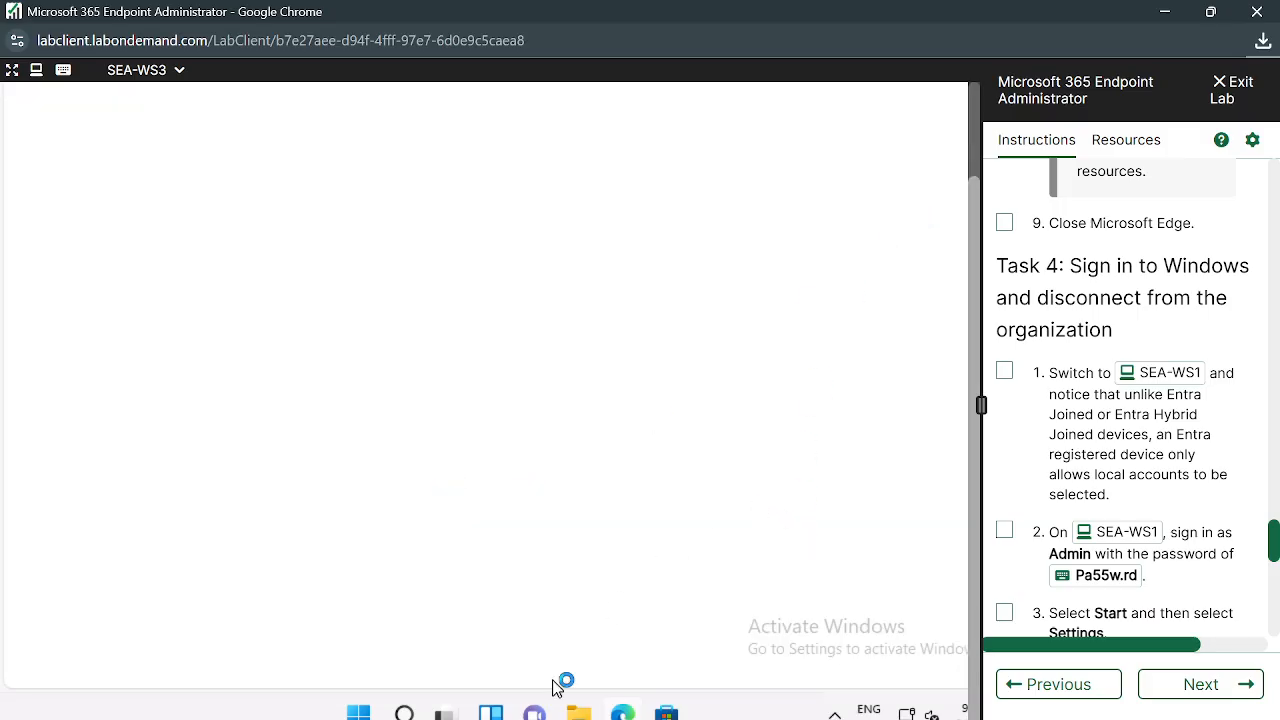
key(super)
text(worl)
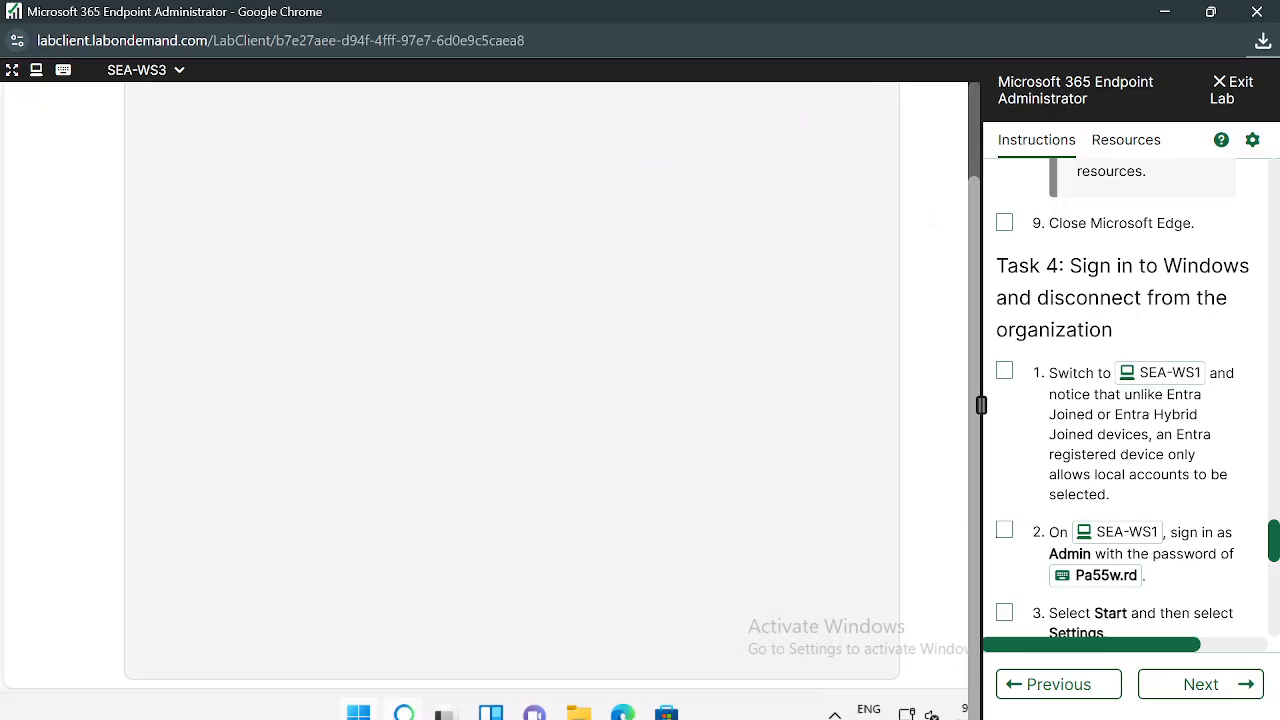
key(BackSpace)
text(k)
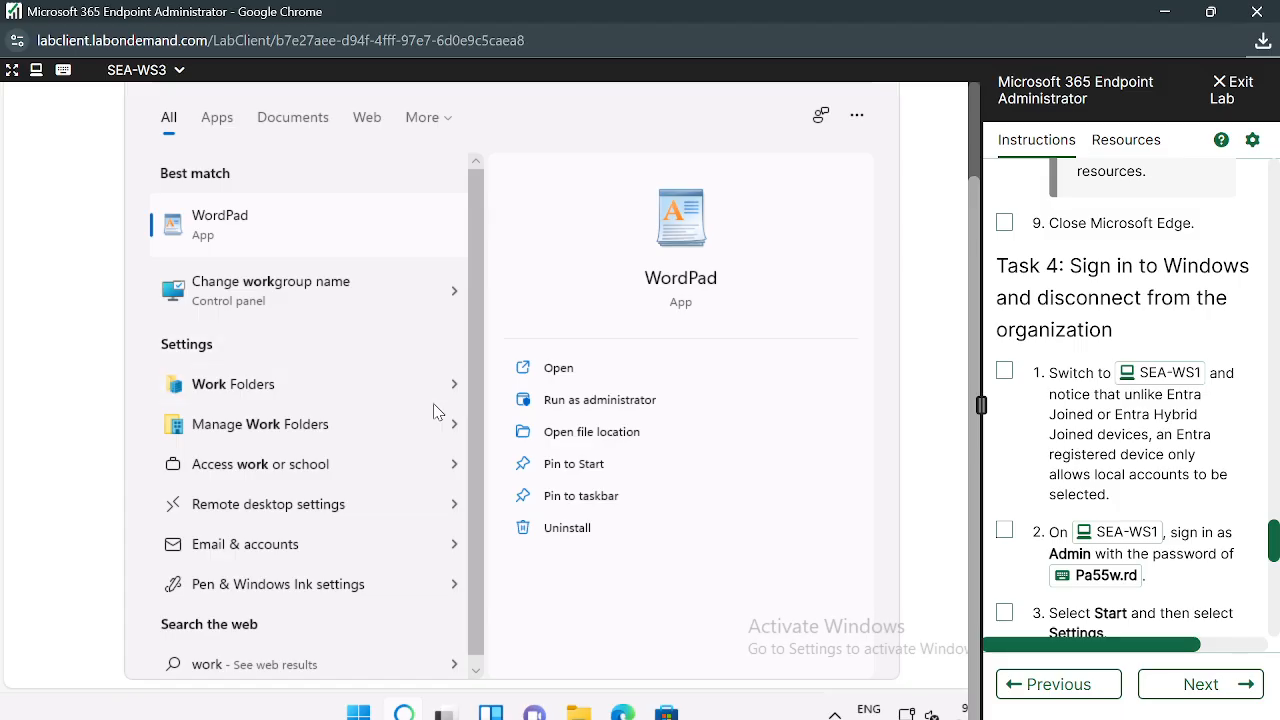
text( or)
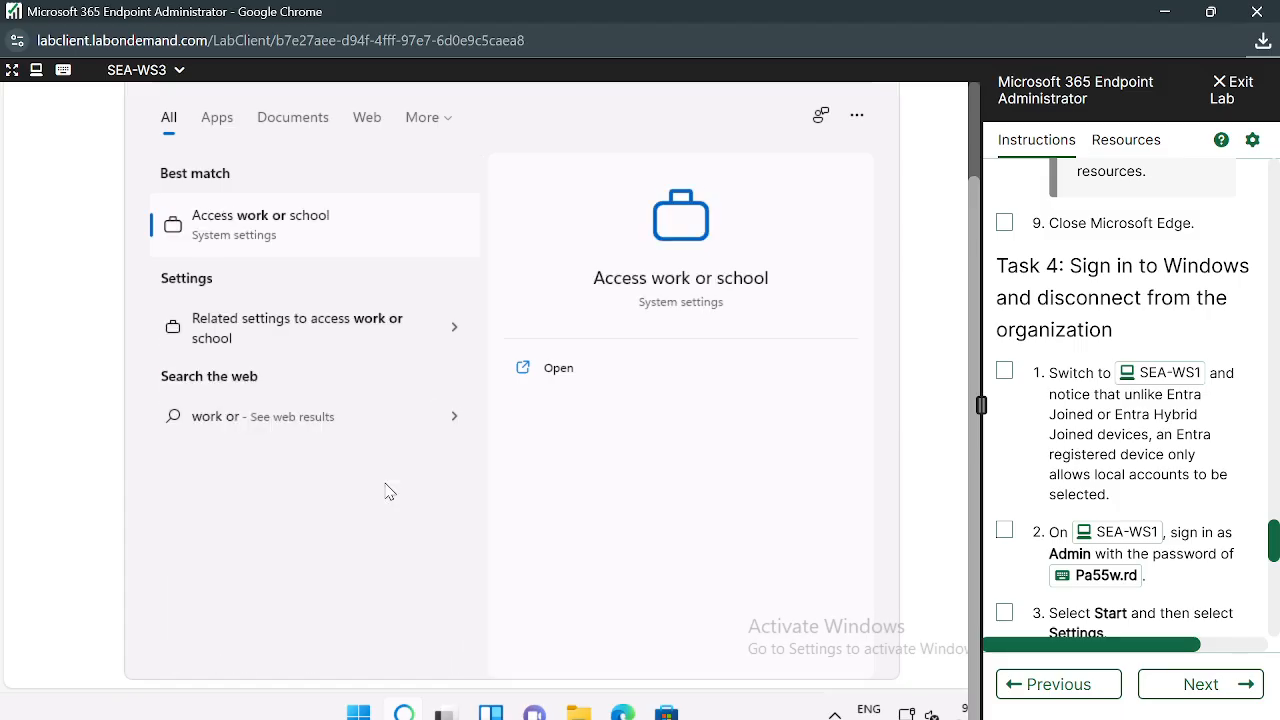
click(295, 227)
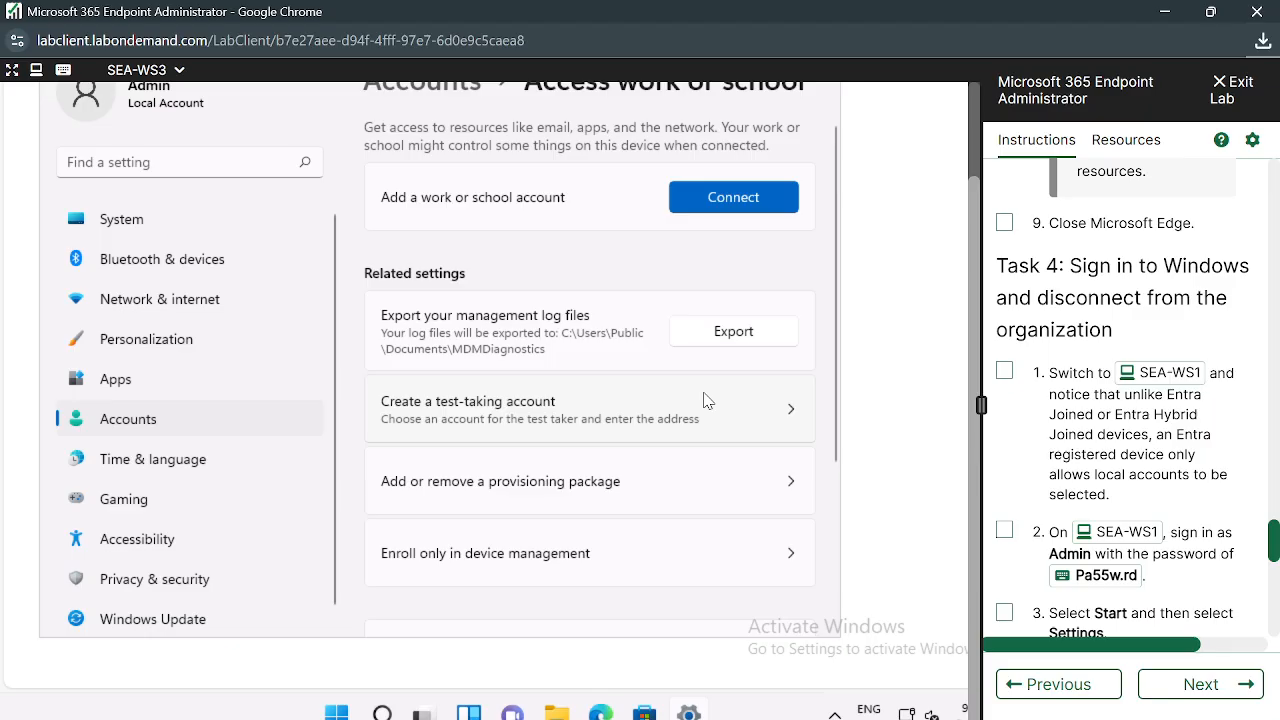
click(752, 199)
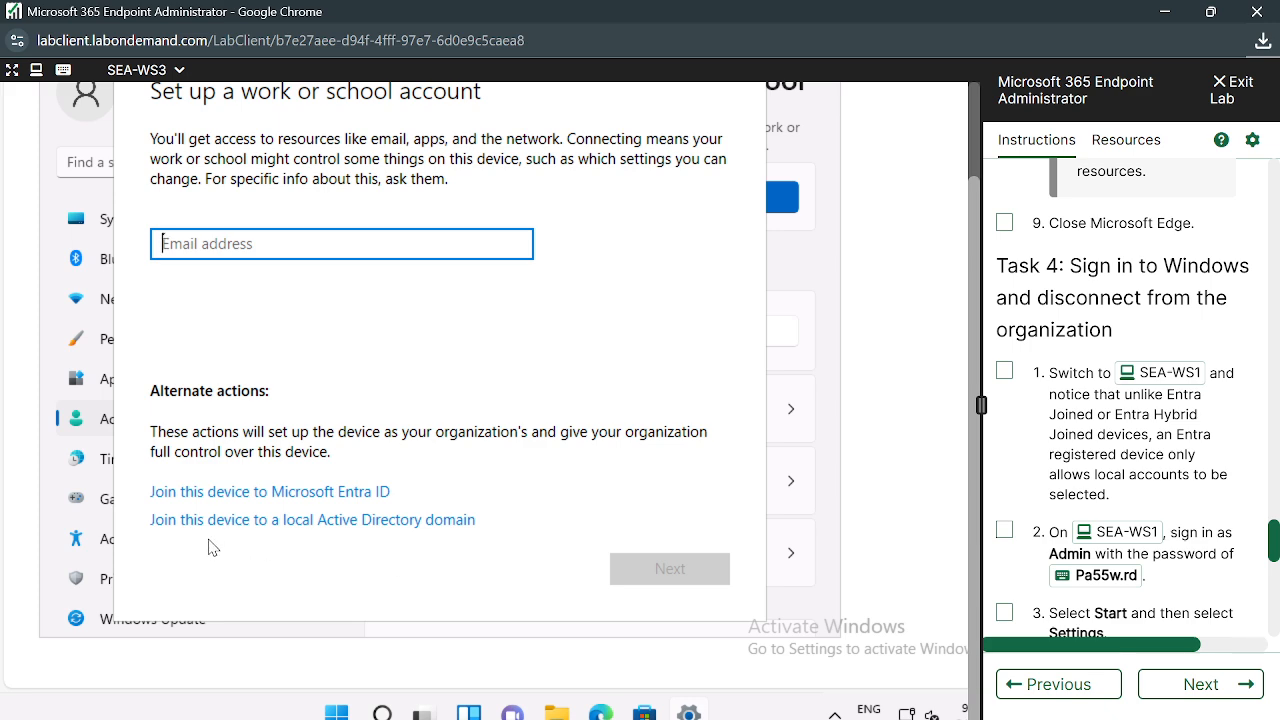
Show the Microsoft Entra ID join and local Active Directory domain join options in the setup dialog
click(495, 131)
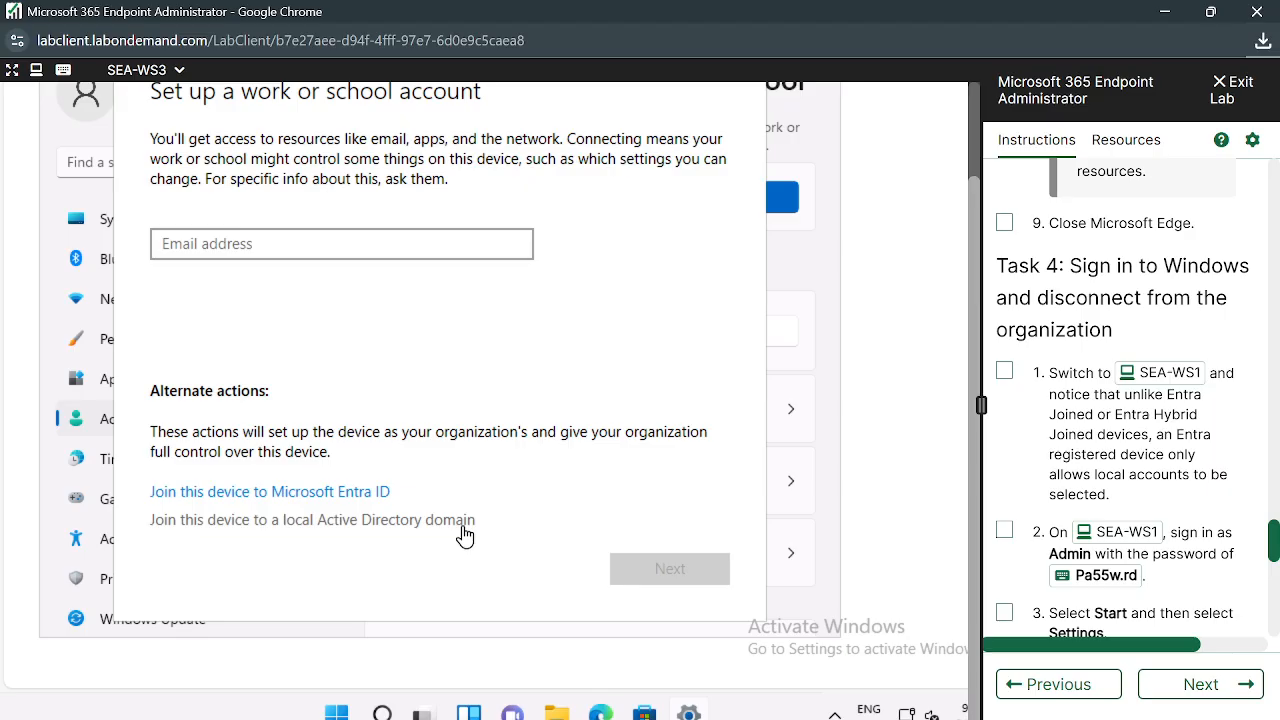
Stop the current screen share in Google Meet and open the participant list
mouse_move(537, 711)
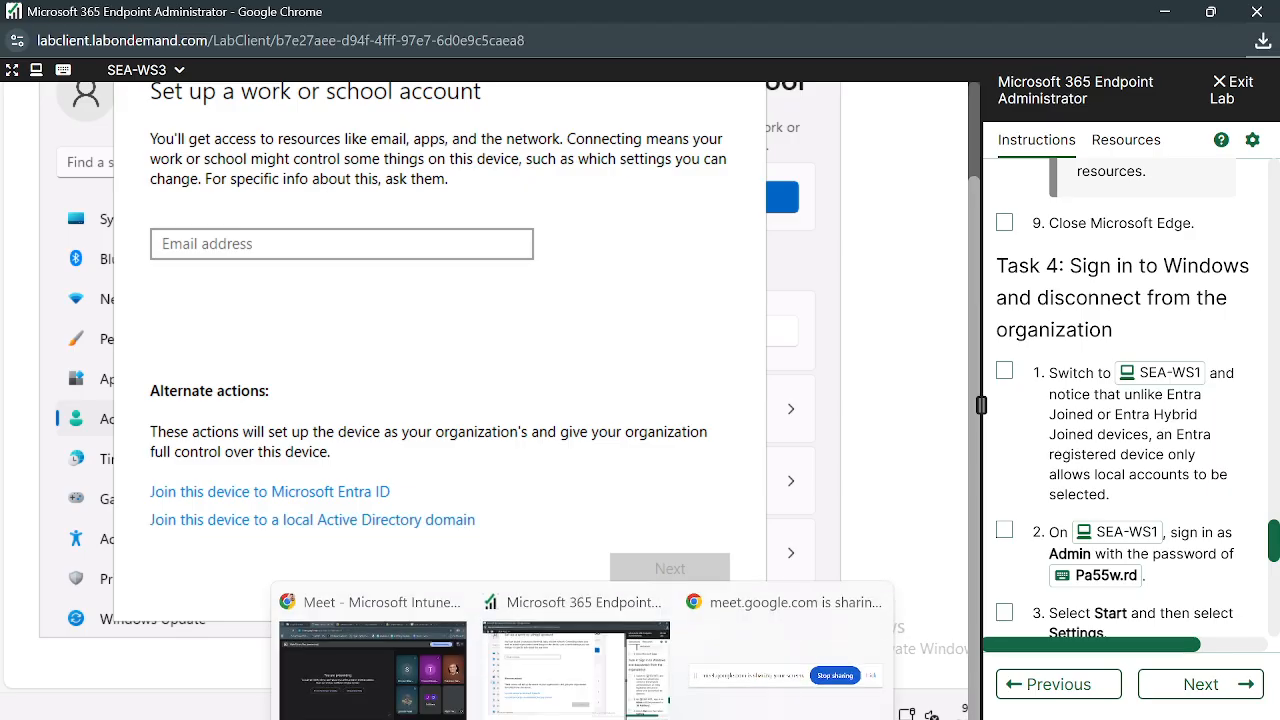
click(440, 660)
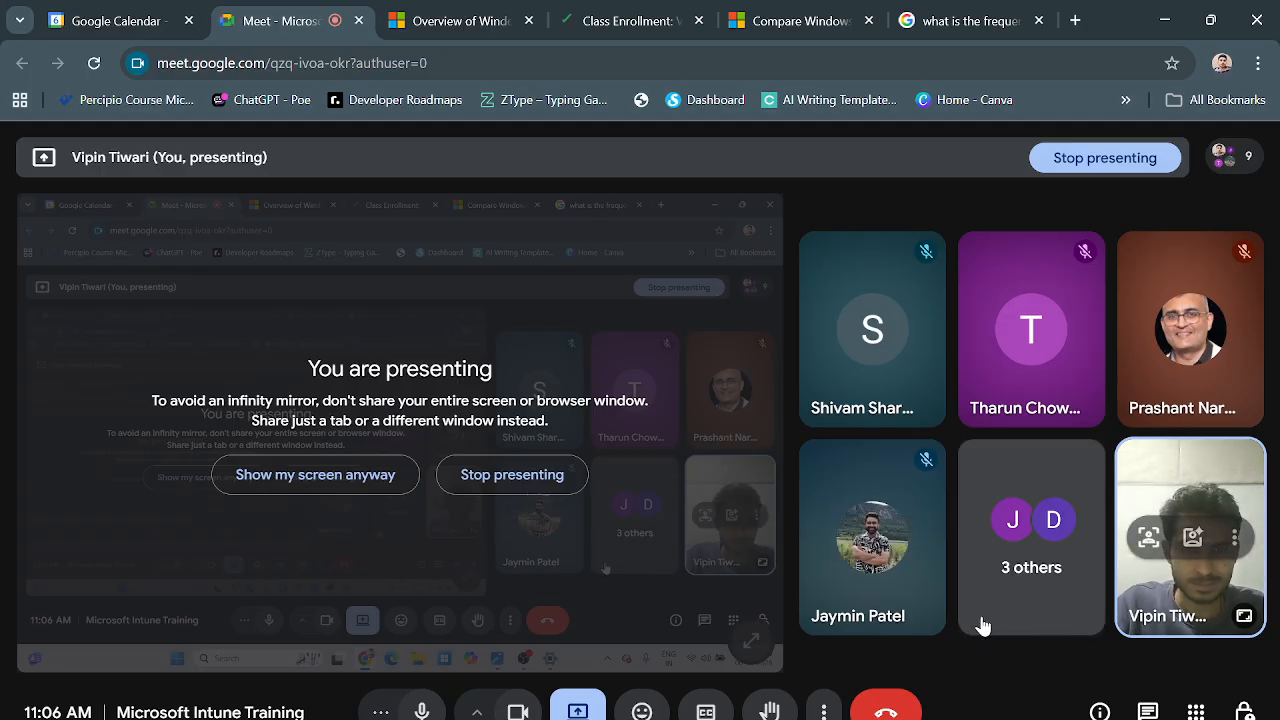
click(553, 476)
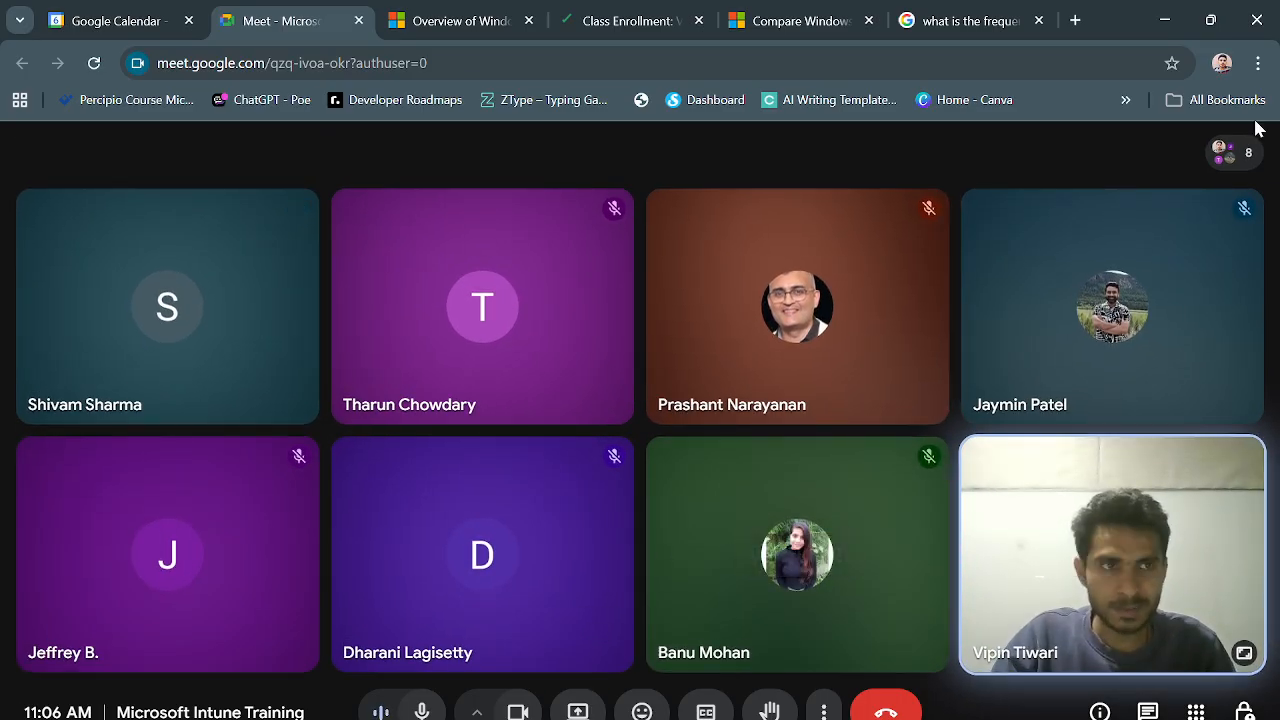
click(1240, 152)
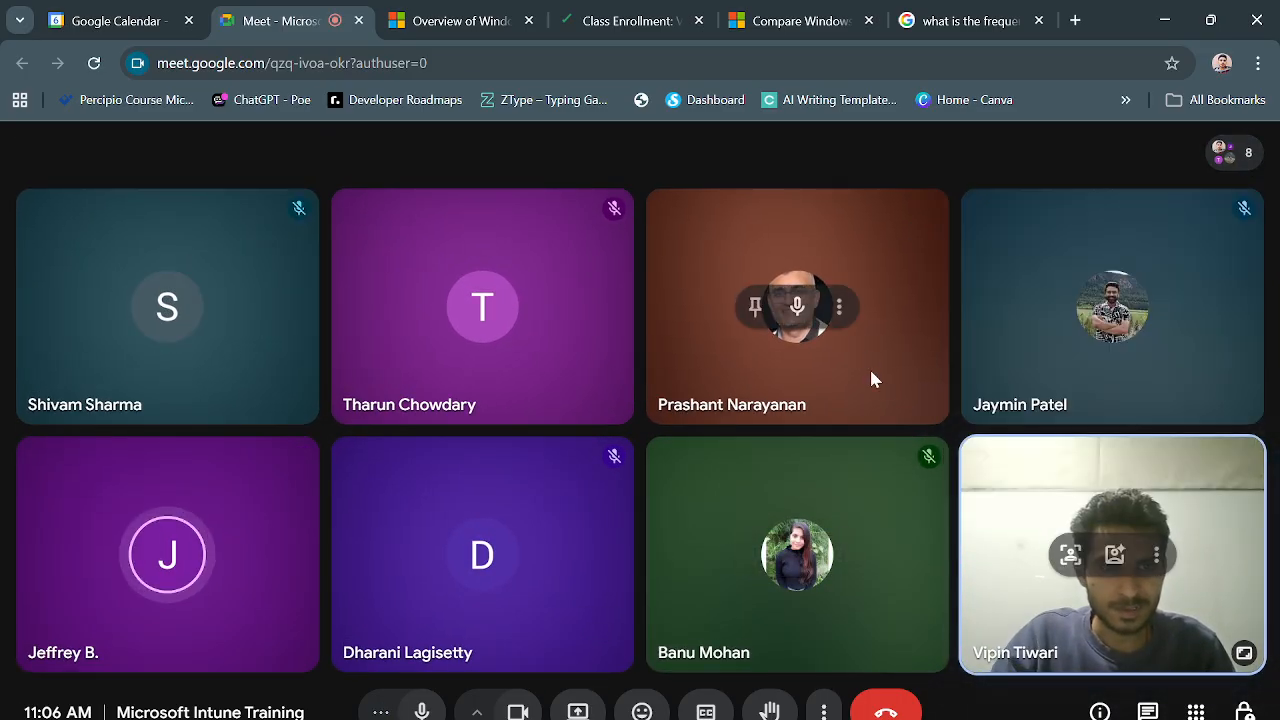
key(alt+Tab)
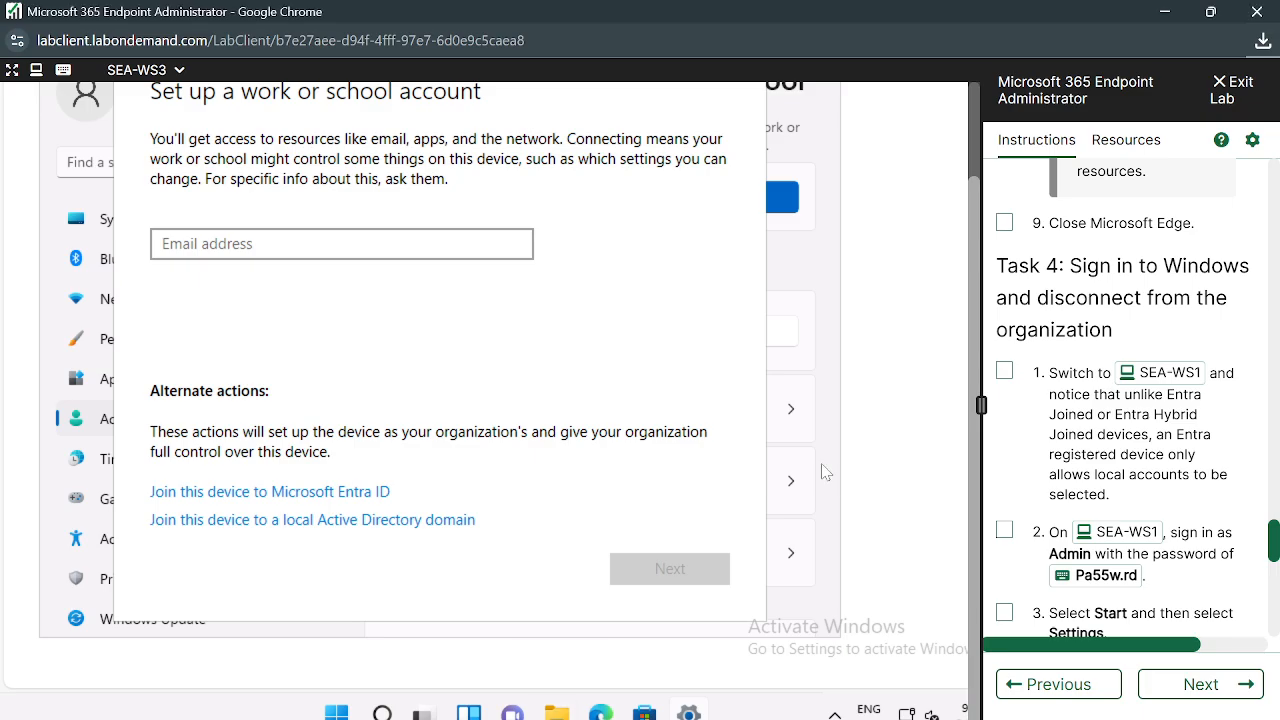
key(alt+Tab)
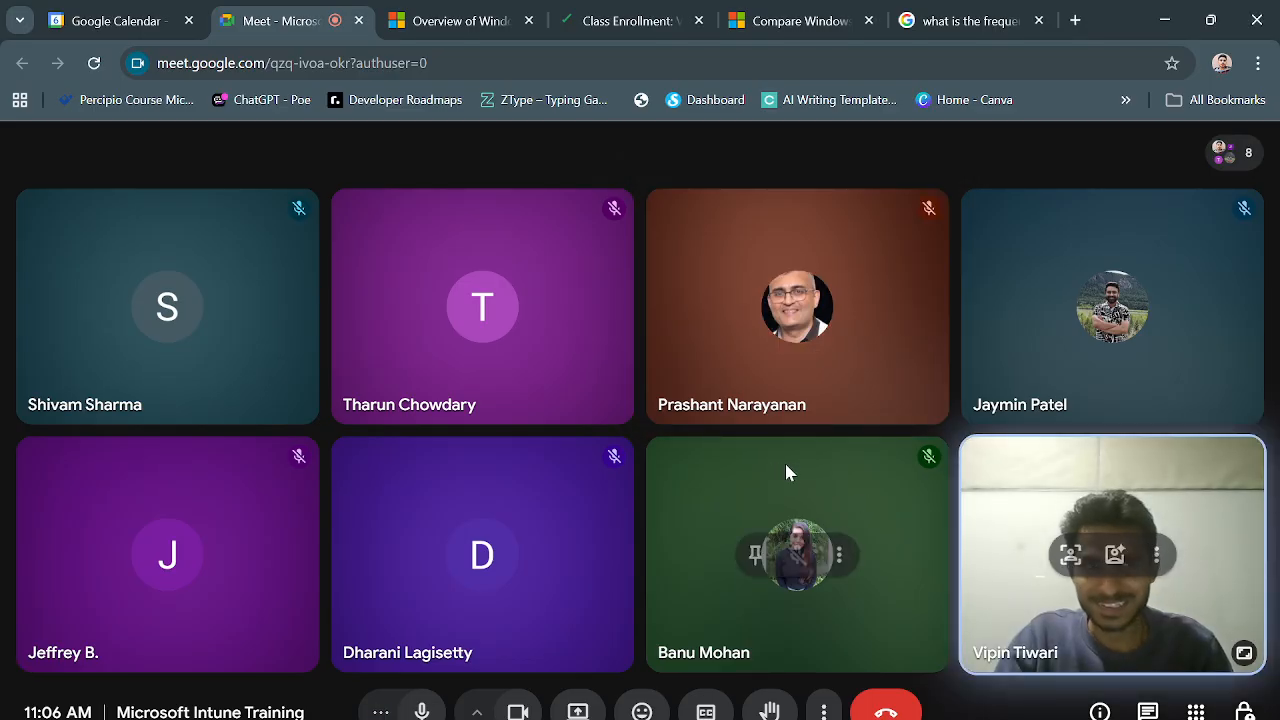
key(alt+Tab)
key(alt+Tab)
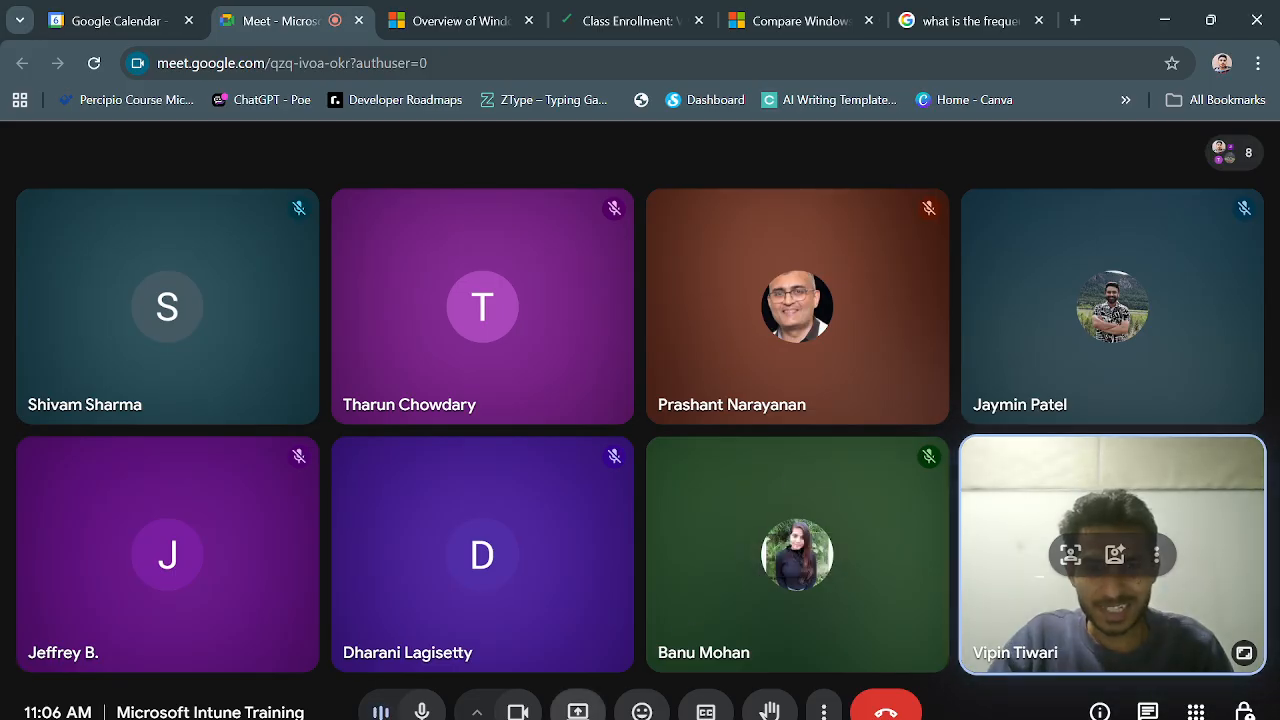
Present the entire screen to the call, close the picture-in-picture window, and return to the lab
click(577, 710)
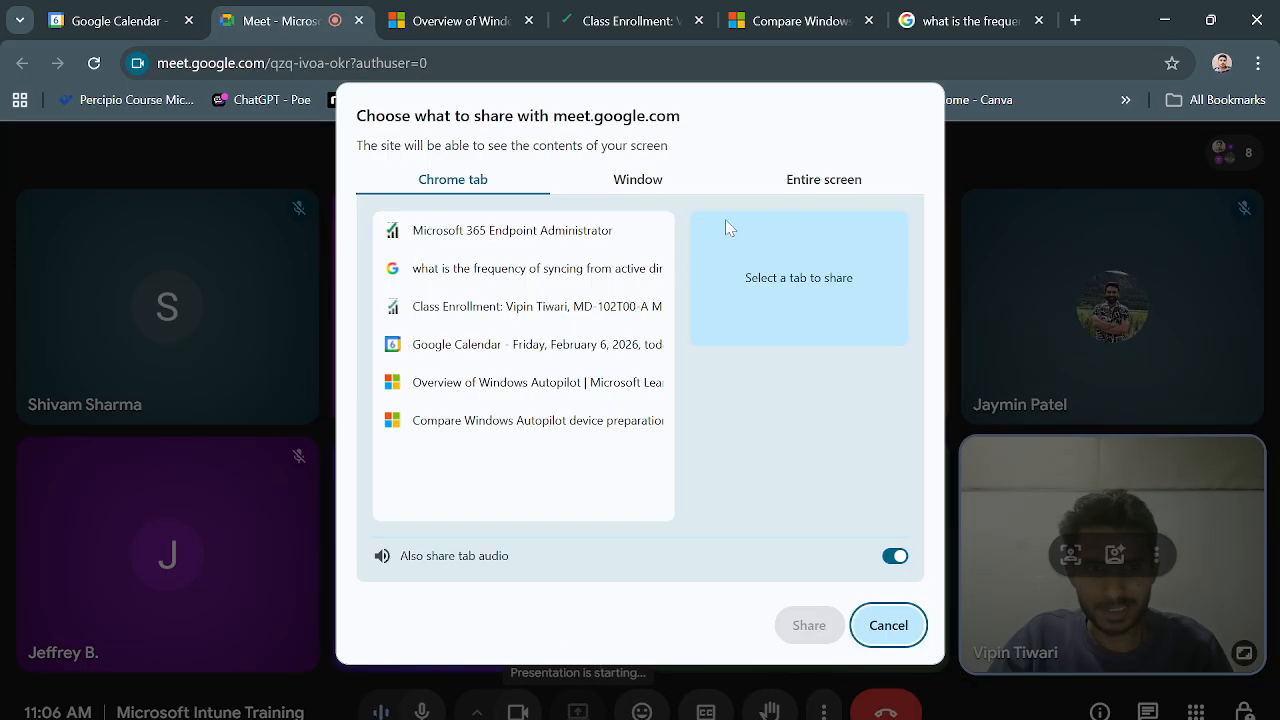
click(803, 179)
click(505, 320)
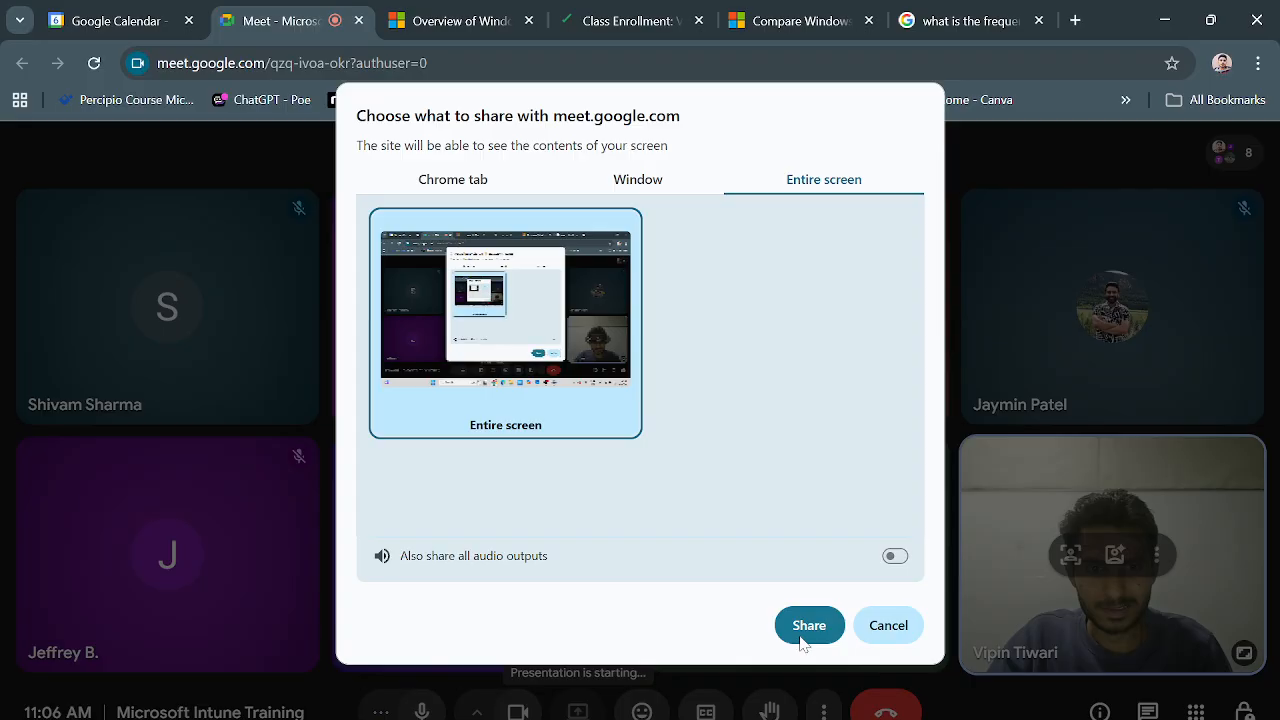
click(805, 632)
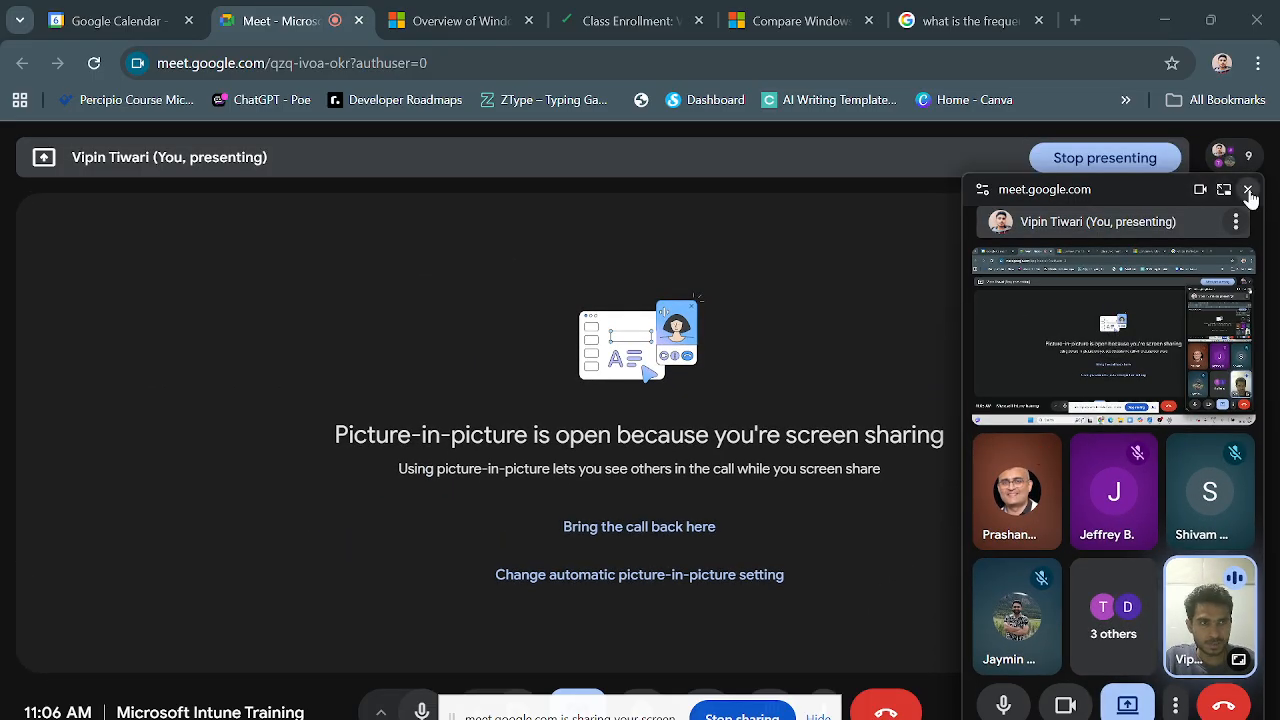
click(1250, 194)
mouse_move(582, 718)
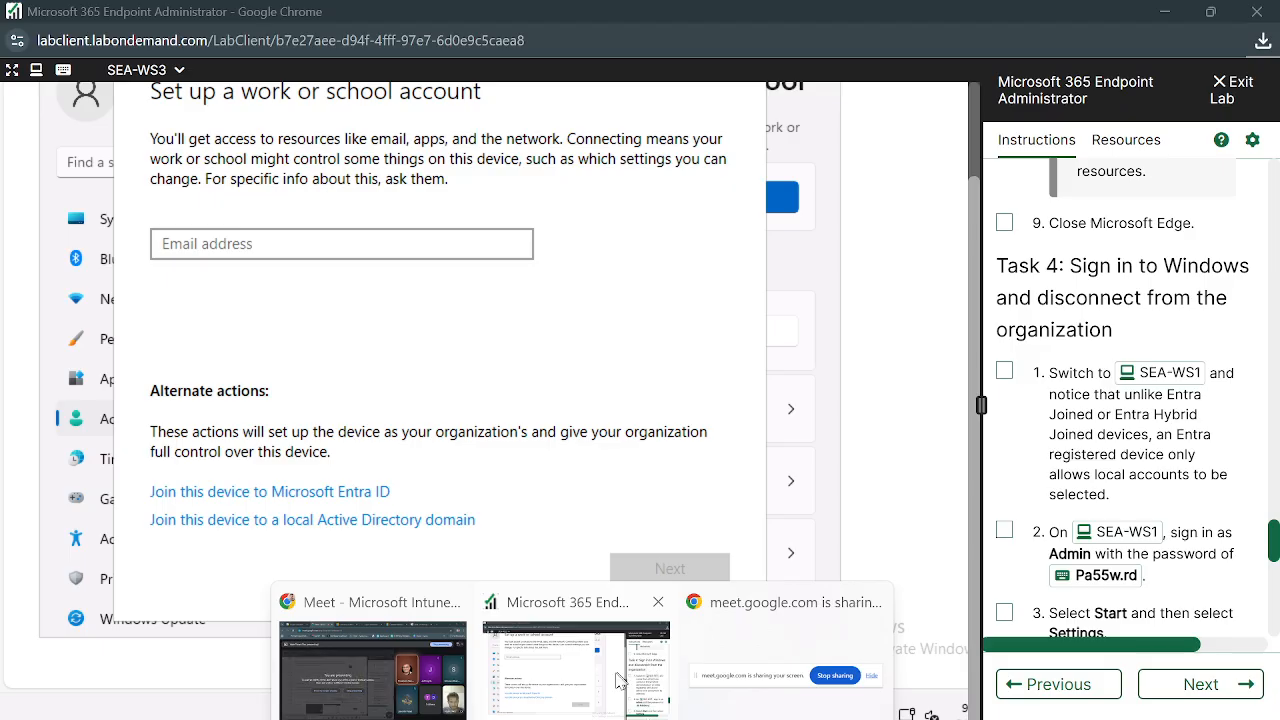
click(575, 670)
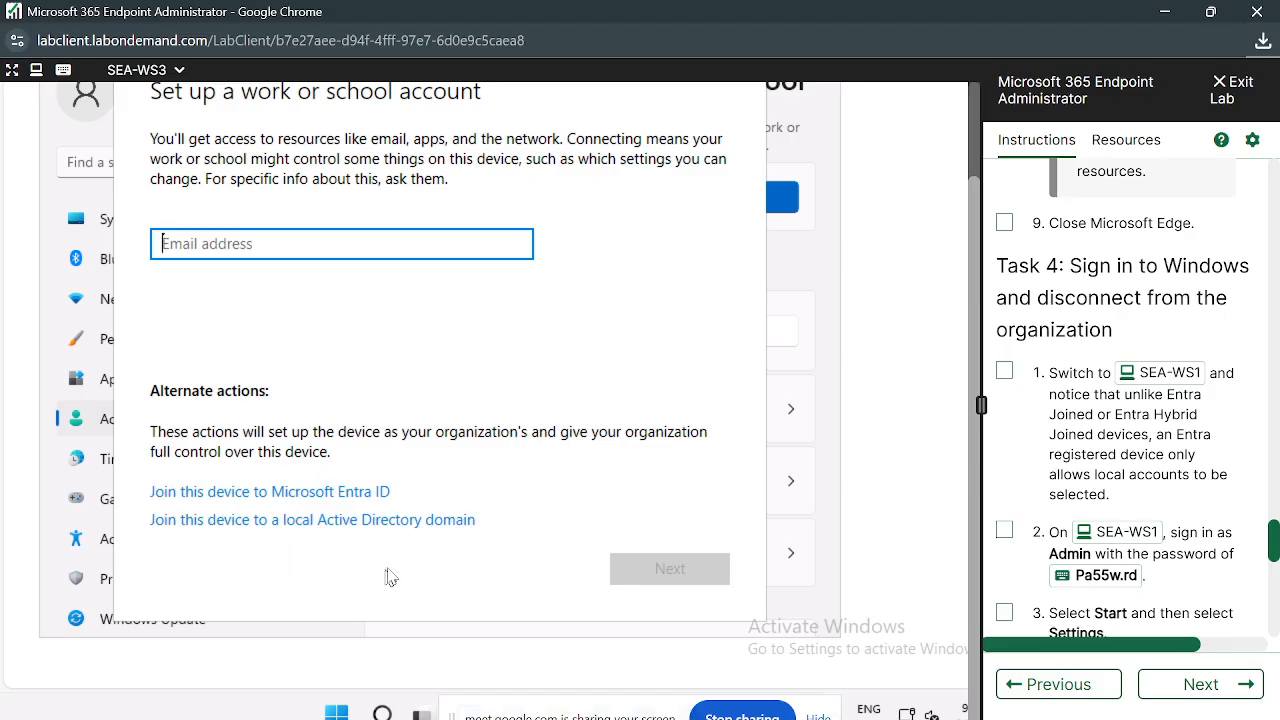
click(437, 422)
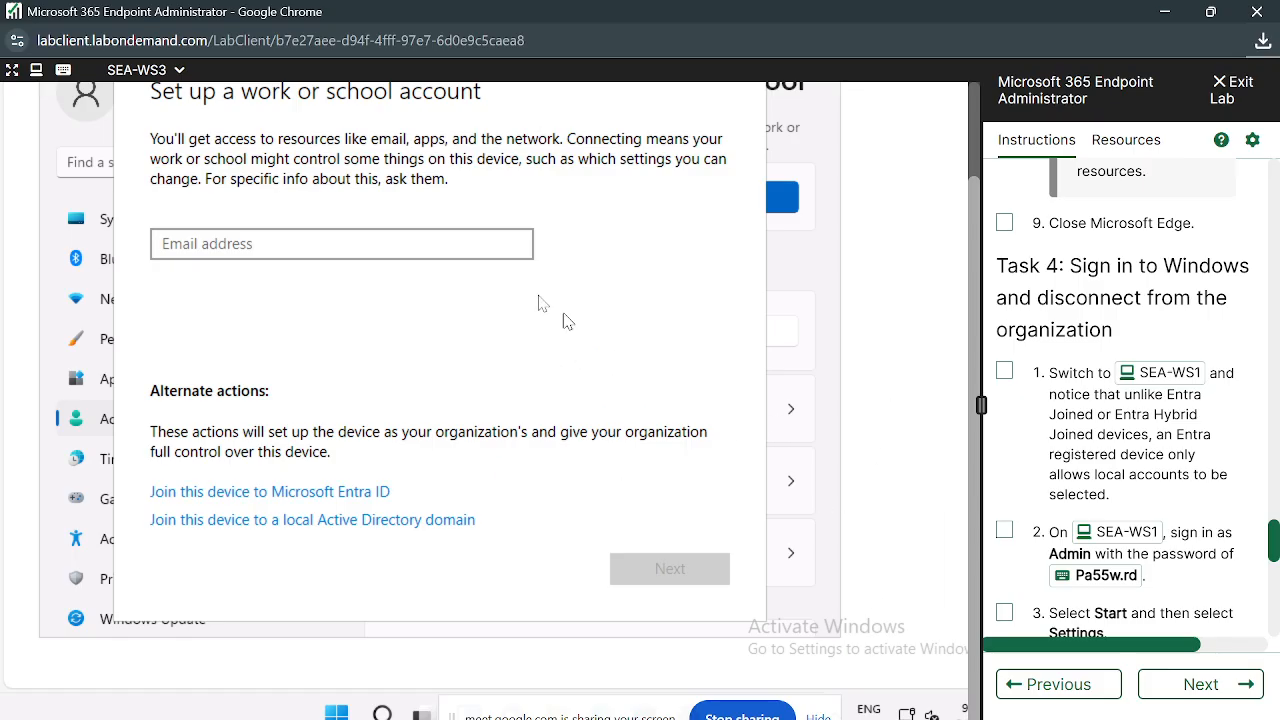
click(341, 244)
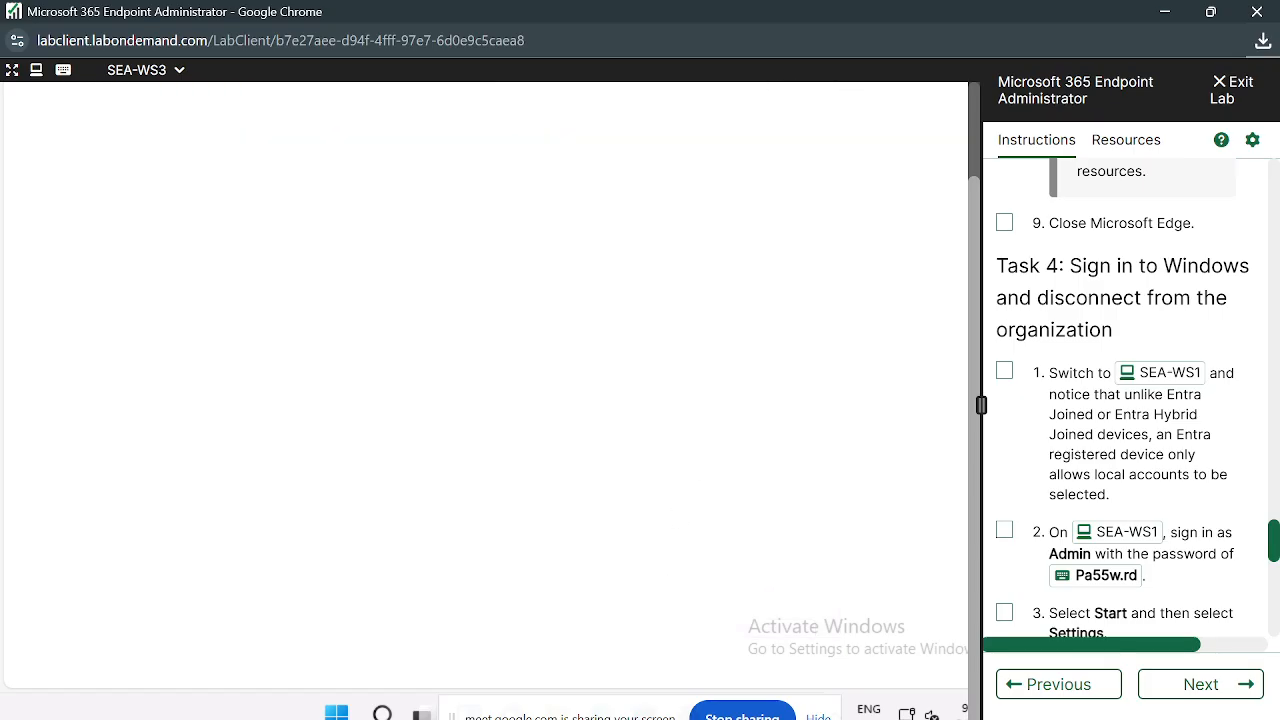
mouse_move(421, 712)
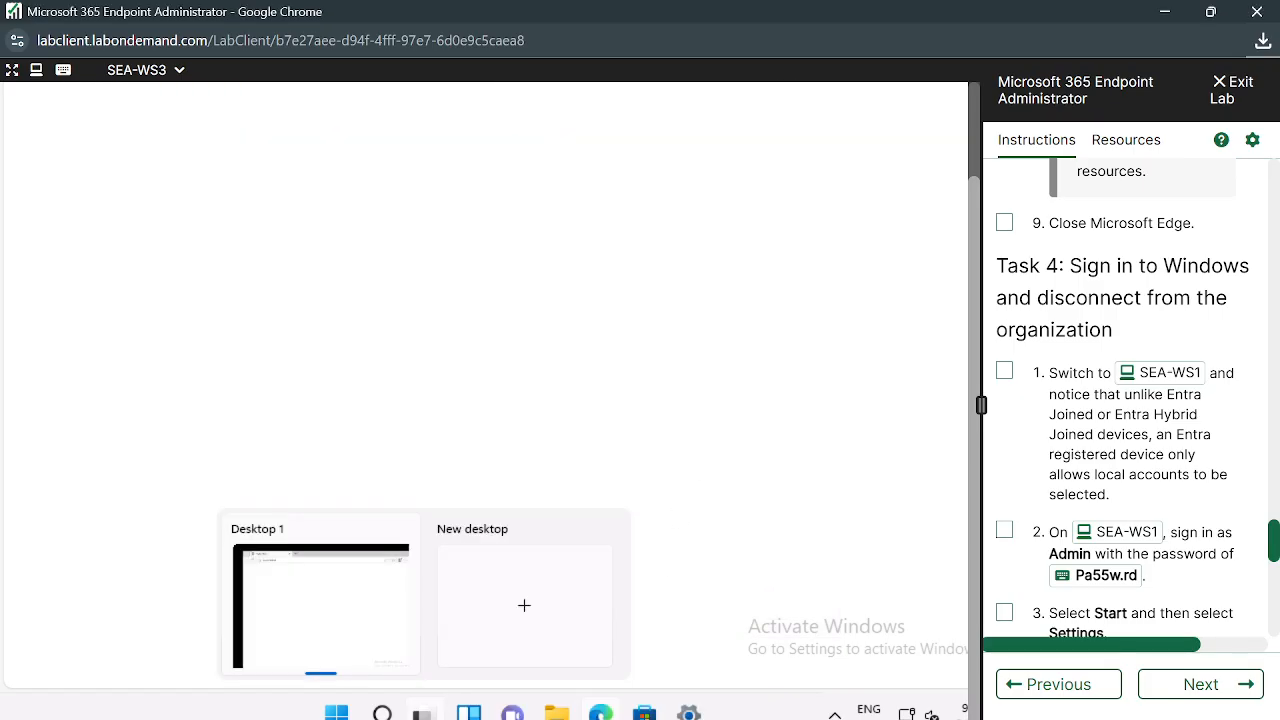
click(688, 713)
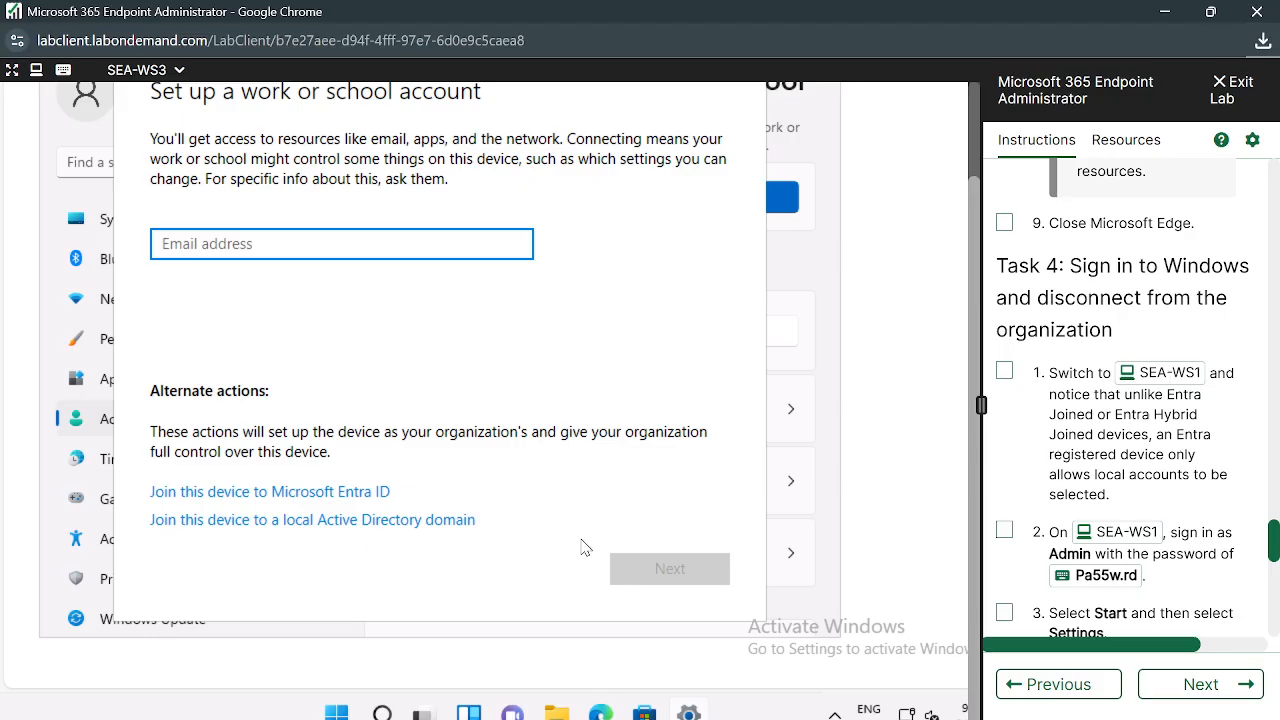
Submit contoso.com as SEA-WS3's domain to join, then dismiss the Windows Security credentials prompt
click(362, 520)
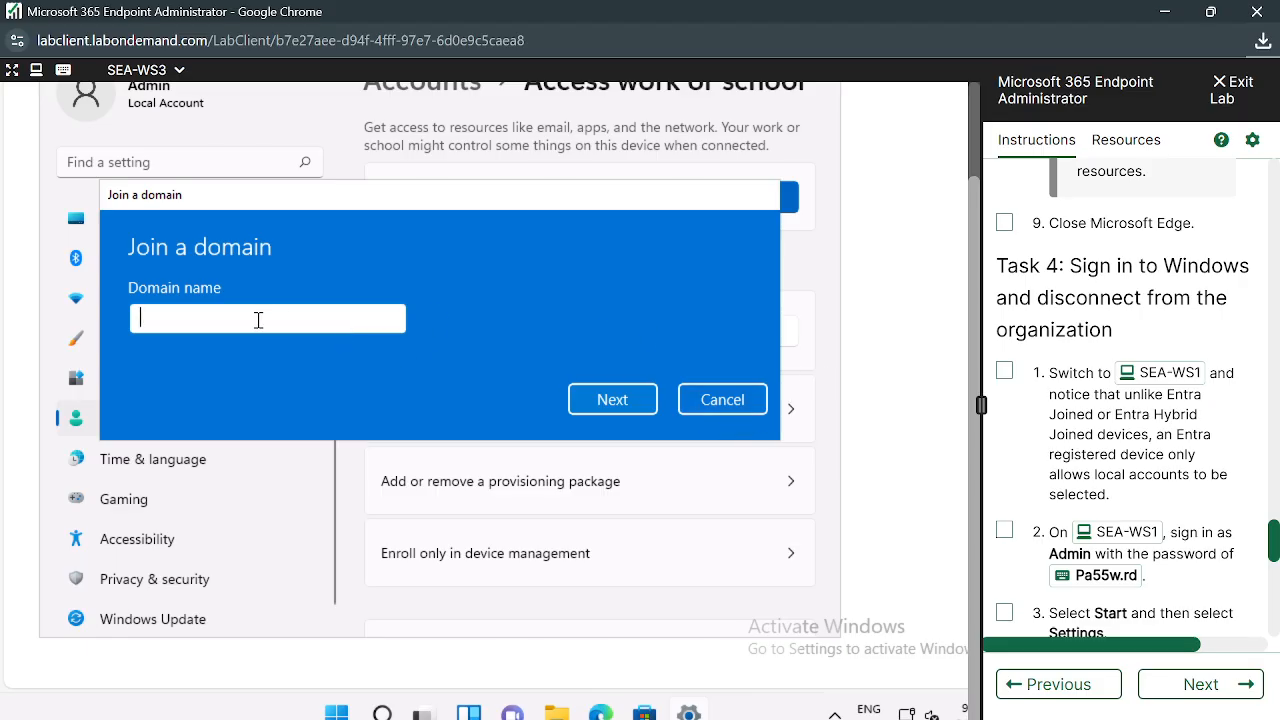
text(contoso.com)
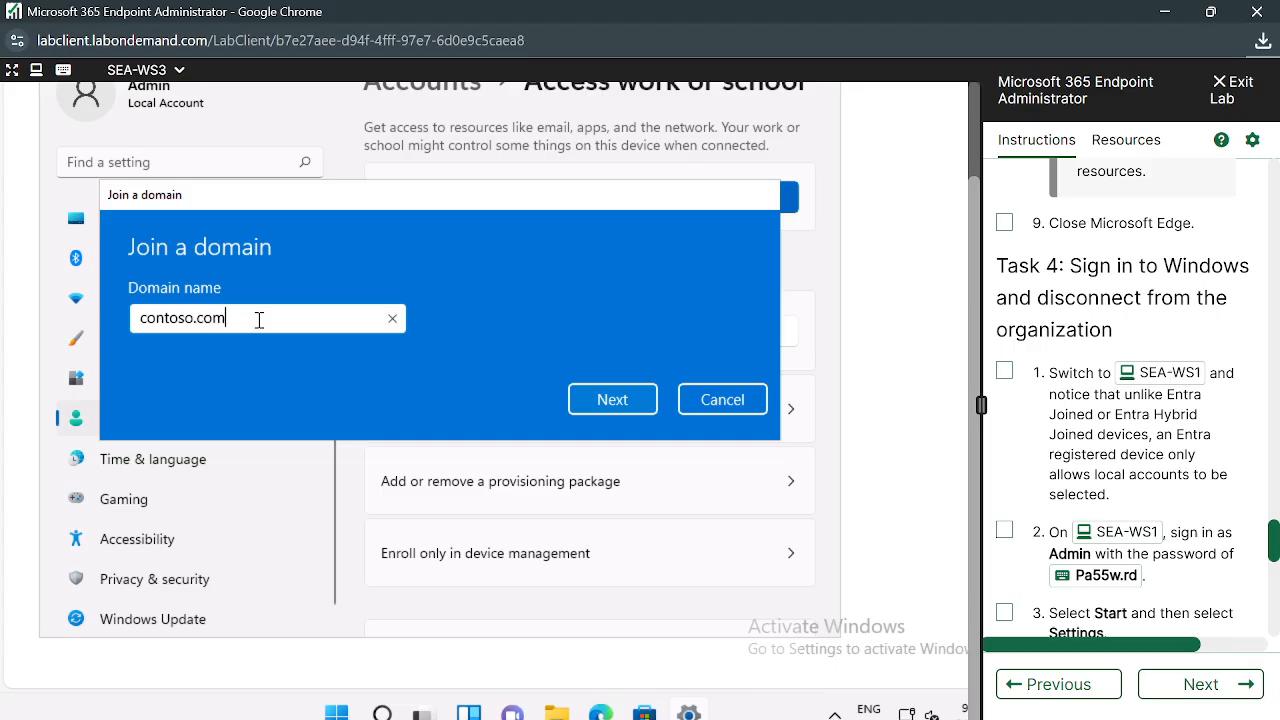
key(Return)
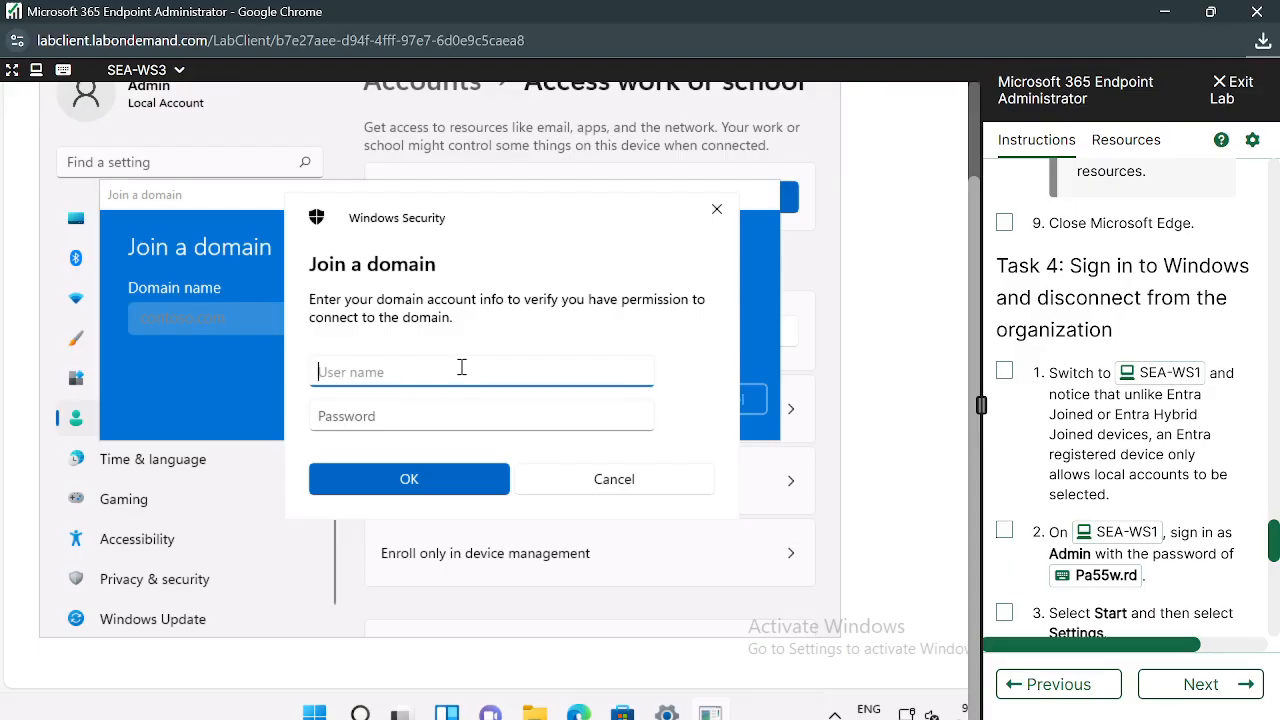
scroll(1110, 328, down, 10)
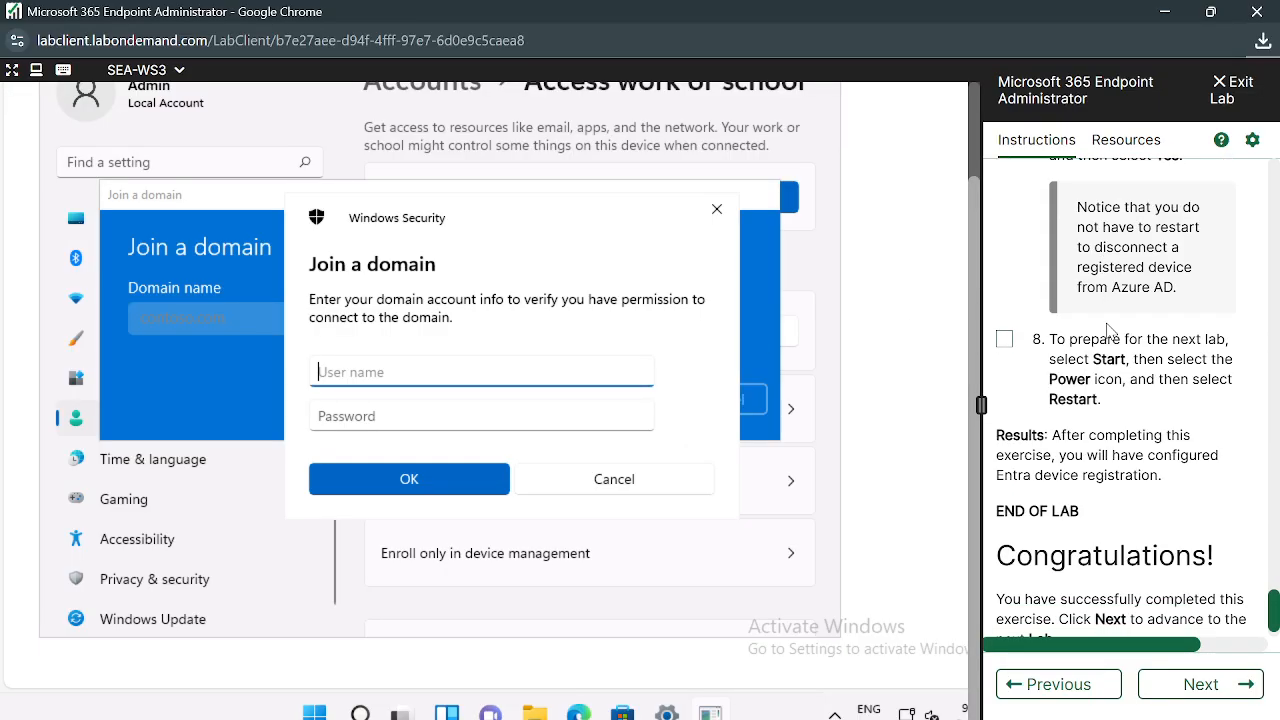
scroll(1110, 330, up, 15)
scroll(1110, 330, up, 10)
scroll(1110, 330, down, 6)
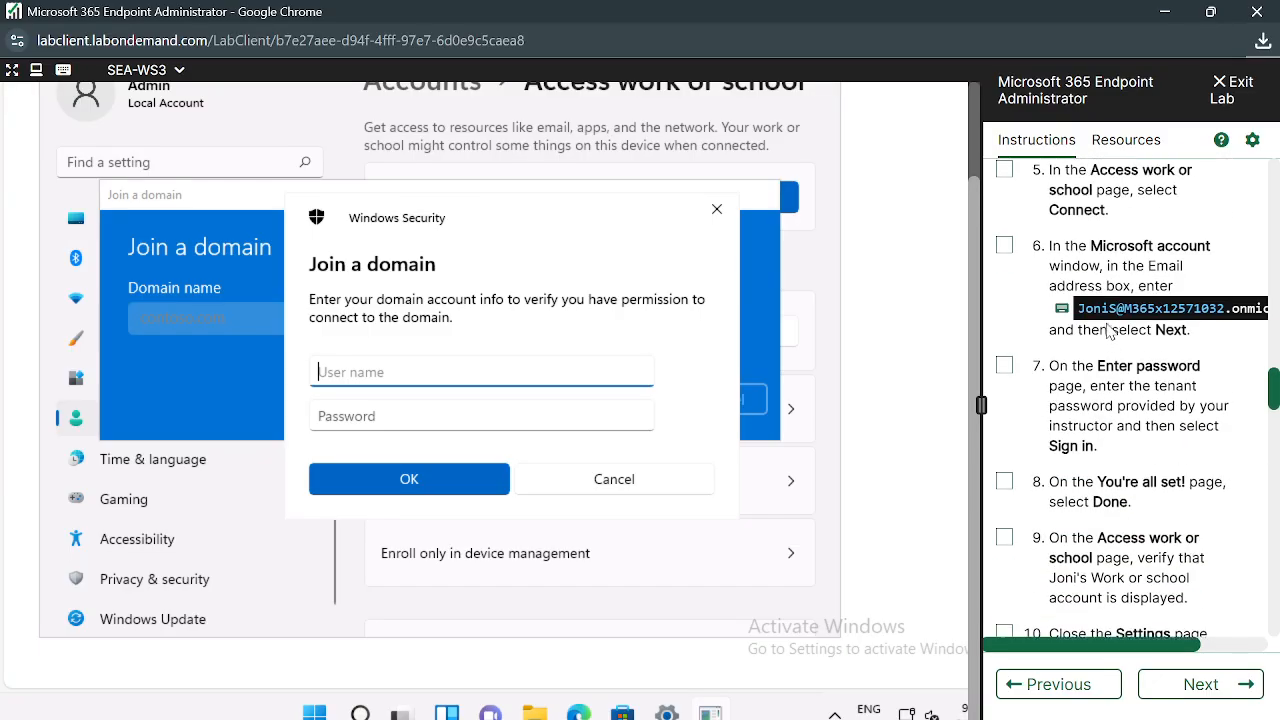
click(716, 212)
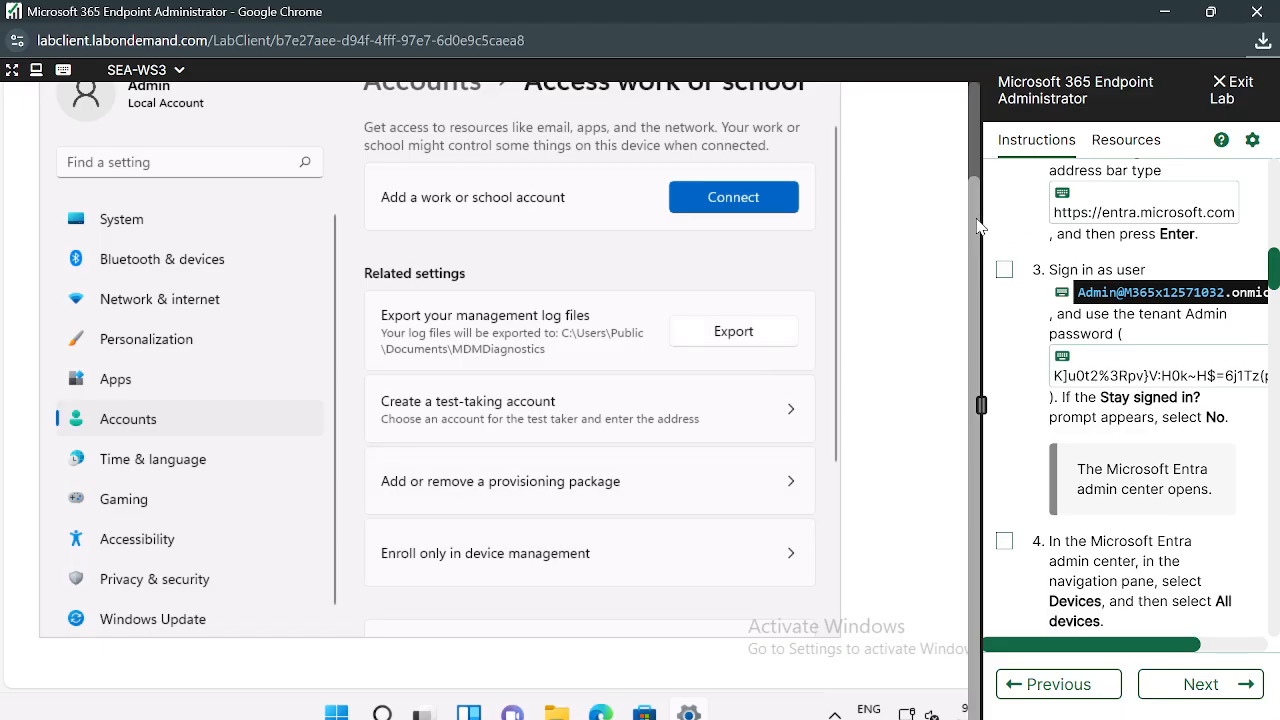
scroll(978, 225, up, 2)
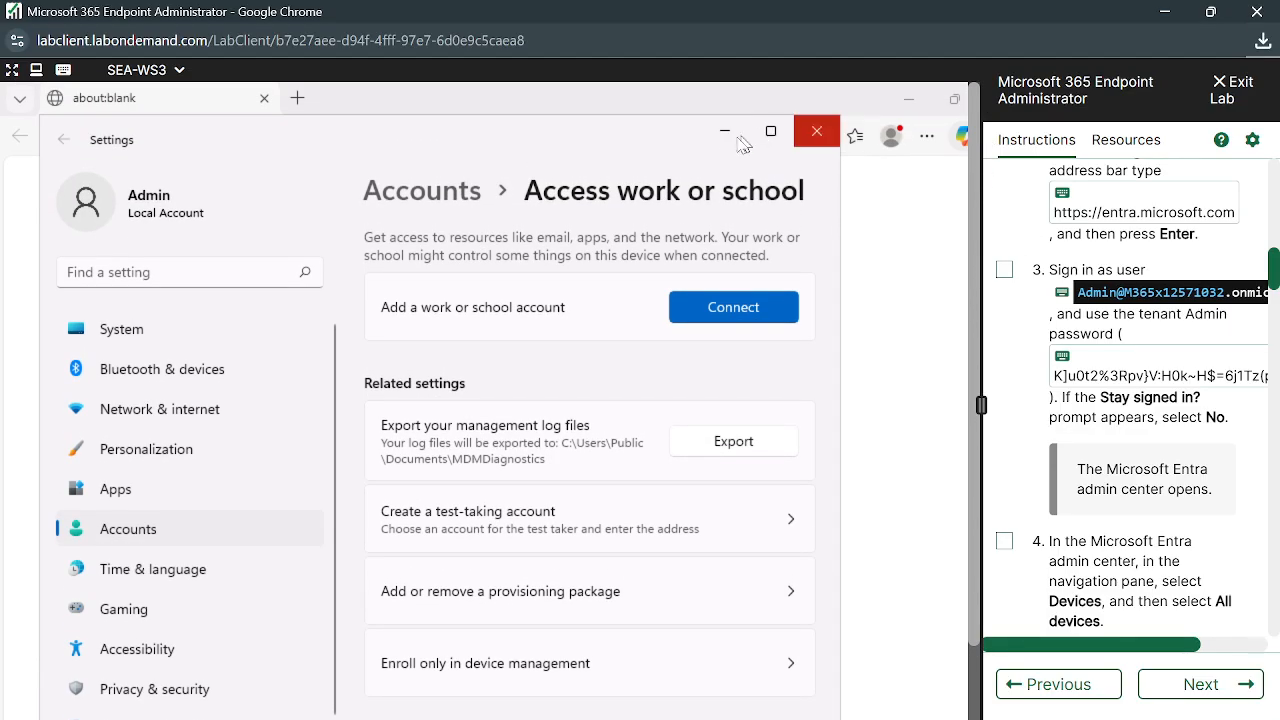
Minimize Settings, close Edge to leave SEA-WS3's desktop empty, and scroll the instructions to the top
click(725, 131)
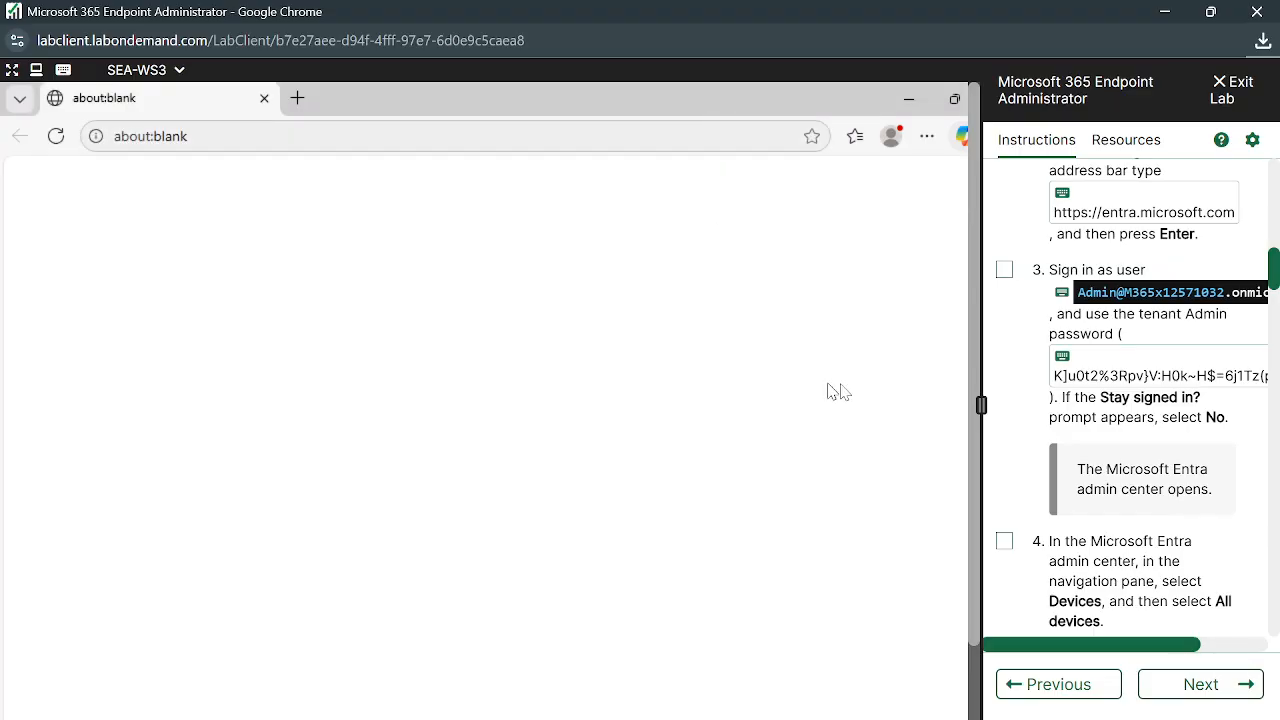
click(954, 99)
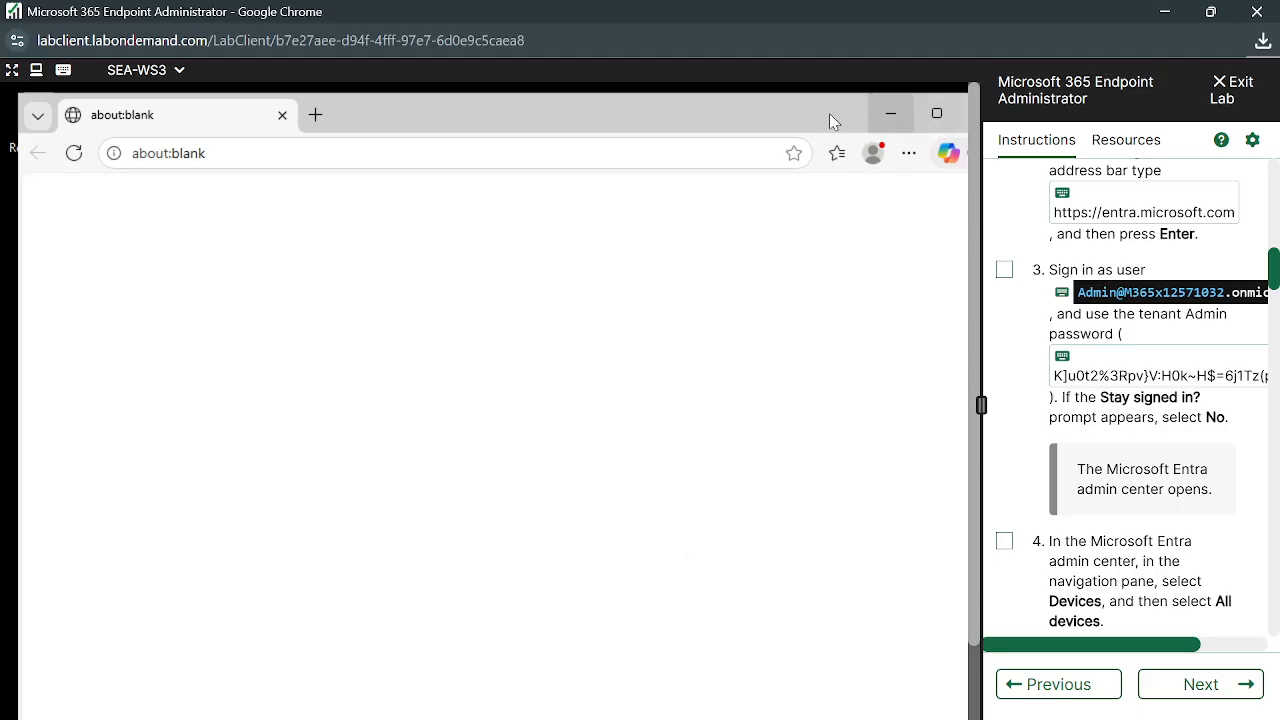
drag(829, 116, 628, 153)
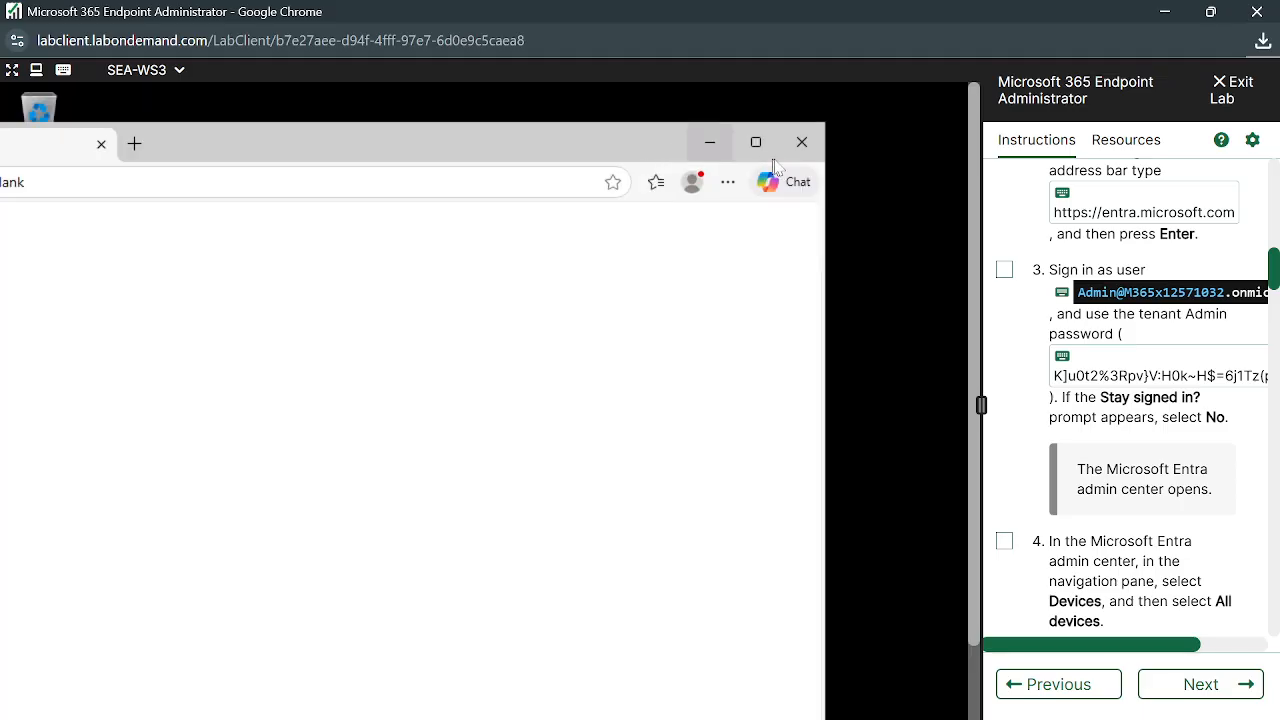
click(806, 140)
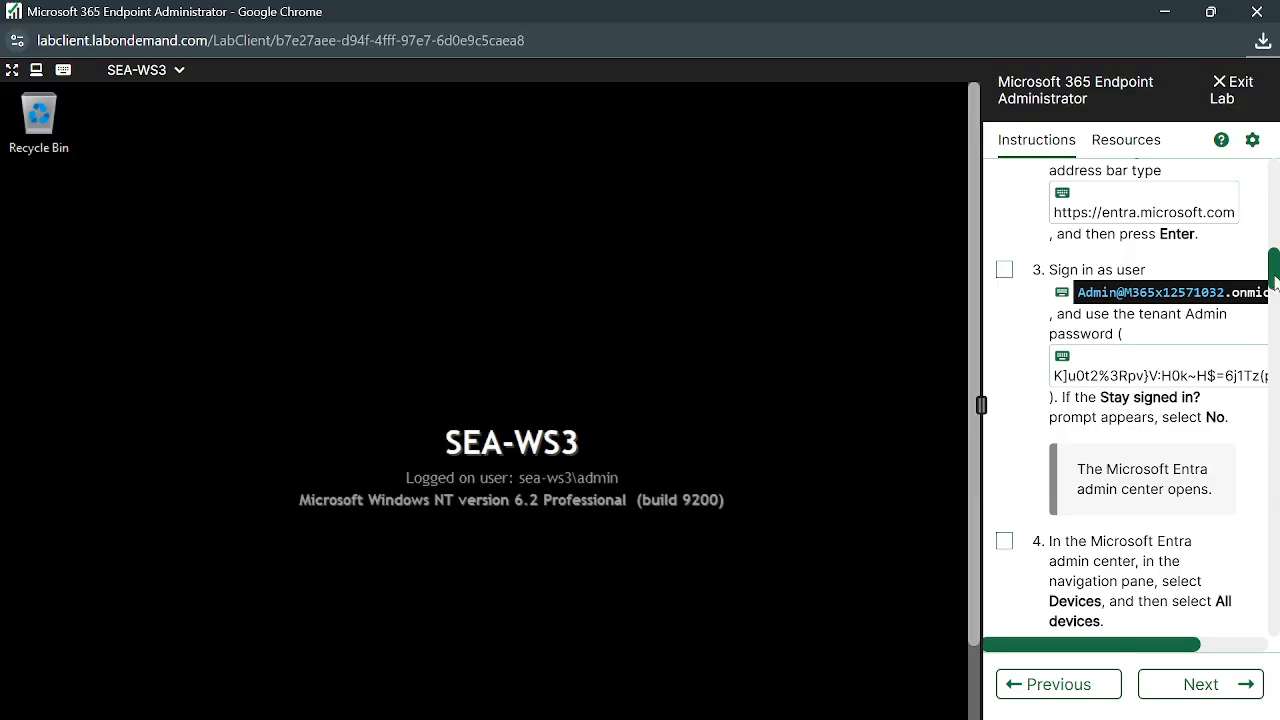
drag(1275, 282, 1276, 176)
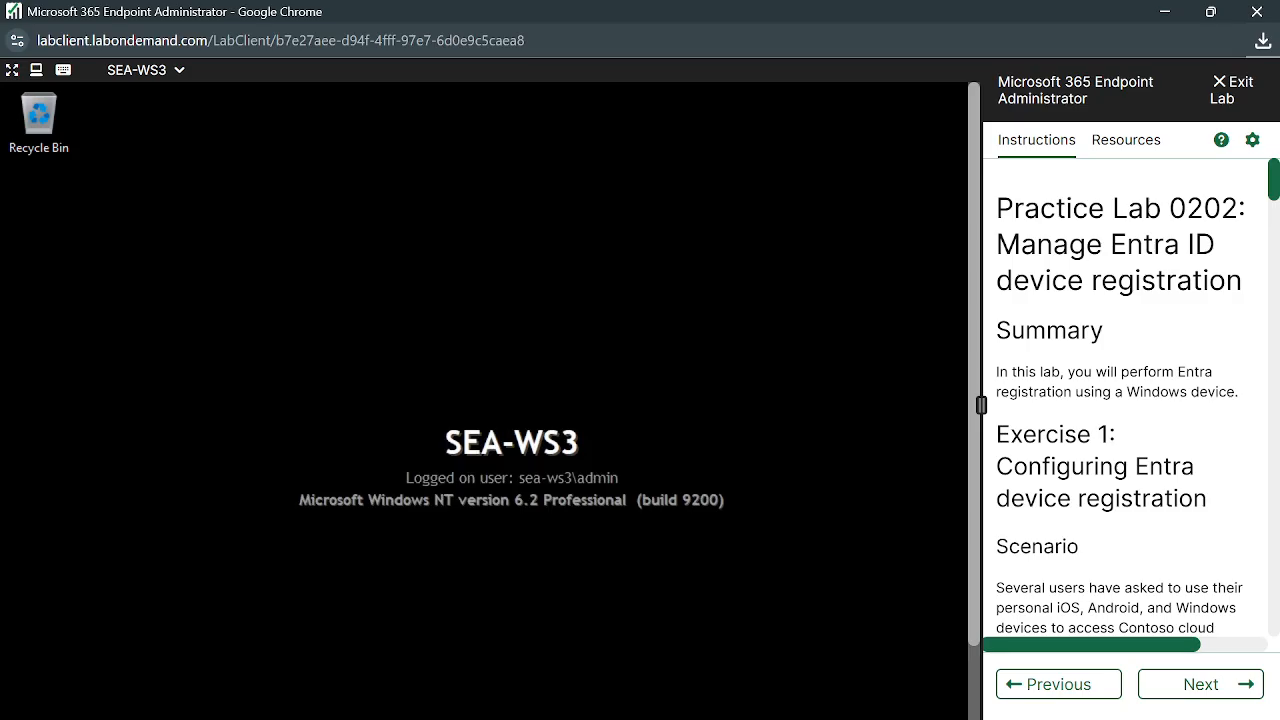
Stop presenting the screen in the Google Meet call
mouse_move(582, 710)
click(457, 694)
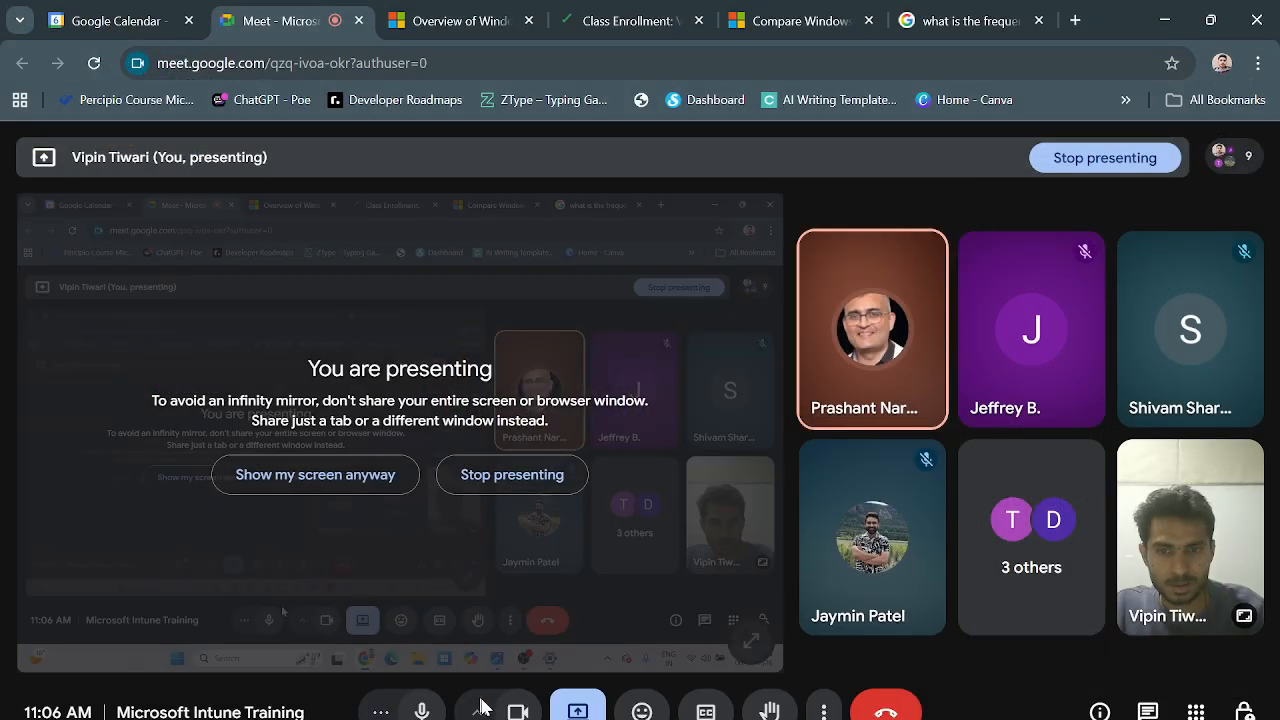
click(577, 711)
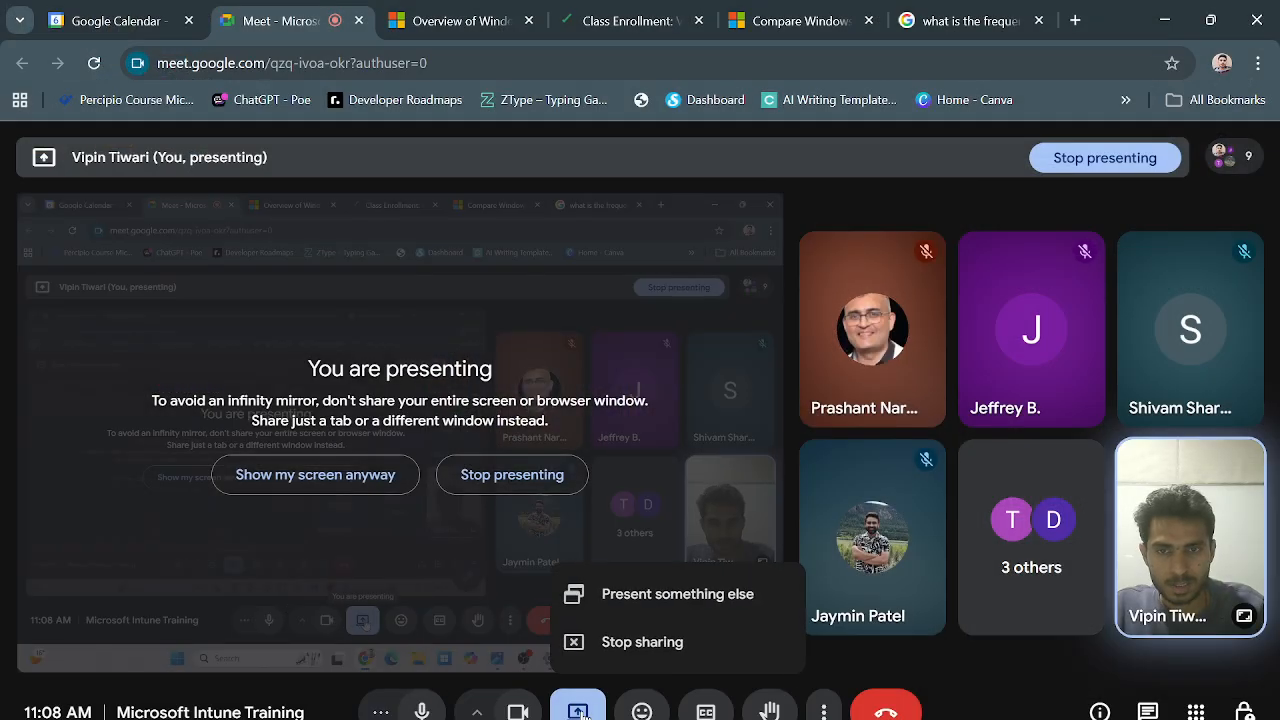
click(637, 643)
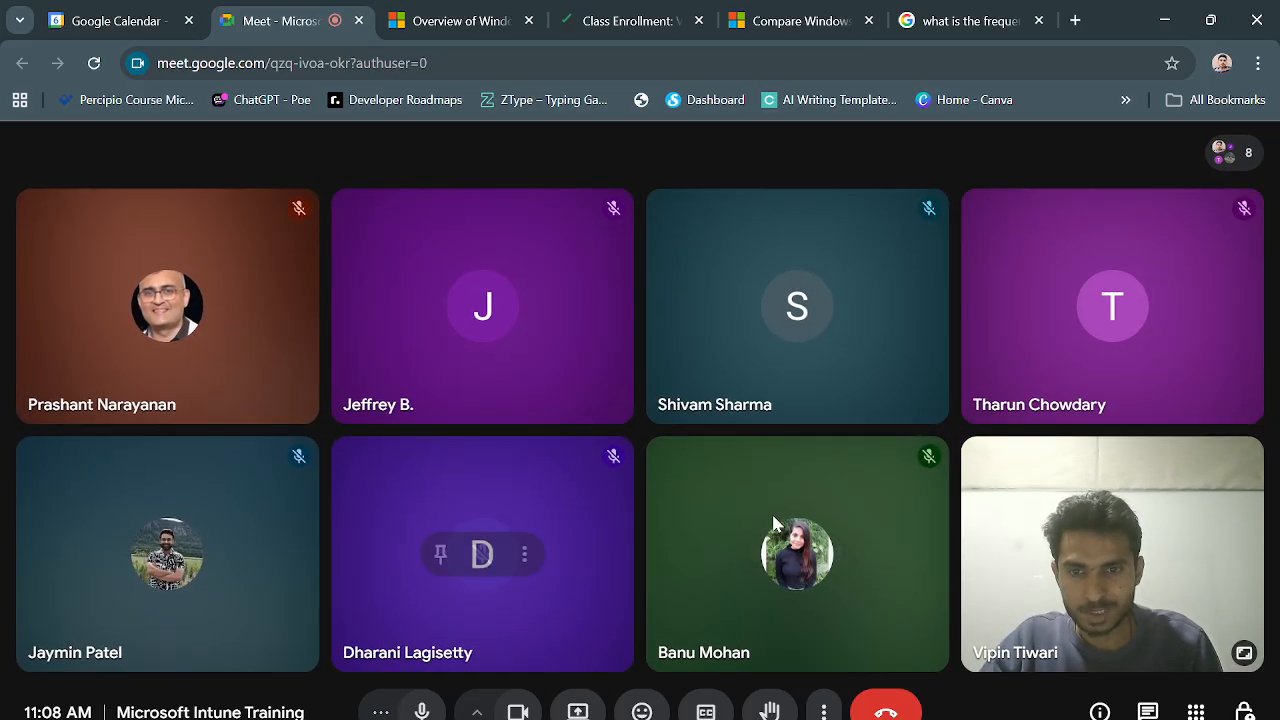